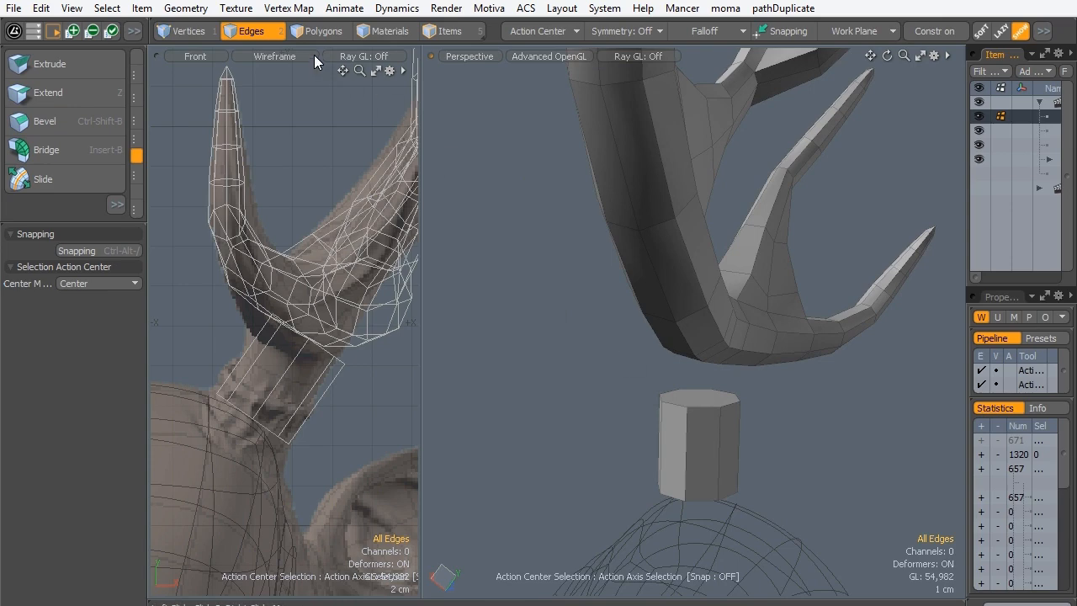
- Select the eight boundary edges at the open lower end of the octagonal cylinder and cap them with a polygon
{"action": "left_click", "coordinate": [318, 31]}
{"action": "left_click_drag", "start_coordinate": [311, 378], "coordinate": [346, 281], "text": "alt+shift"}
{"action": "left_click_drag", "start_coordinate": [690, 328], "coordinate": [713, 340], "text": "alt"}
{"action": "scroll", "coordinate": [708, 400], "scroll_direction": "up", "scroll_amount": 3}
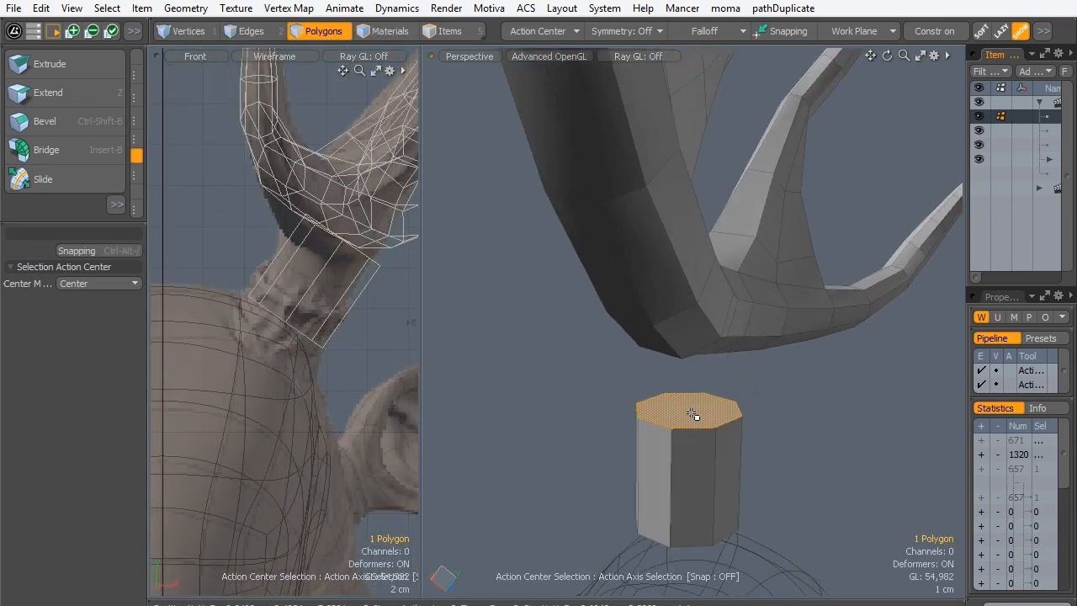
{"action": "left_click_drag", "start_coordinate": [688, 469], "coordinate": [673, 421], "text": "alt"}
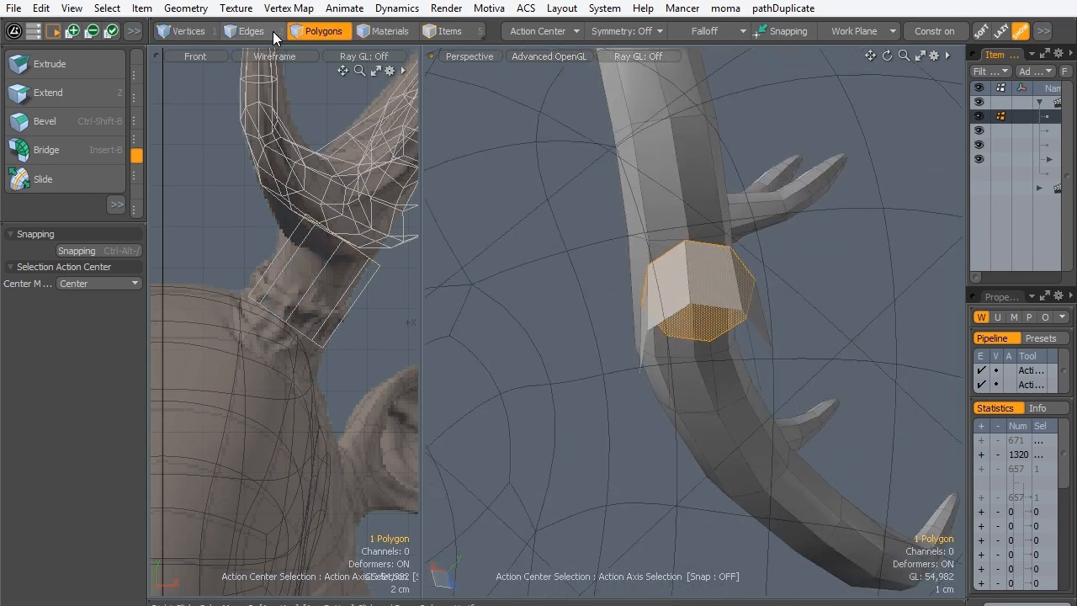
{"action": "left_click", "coordinate": [273, 31]}
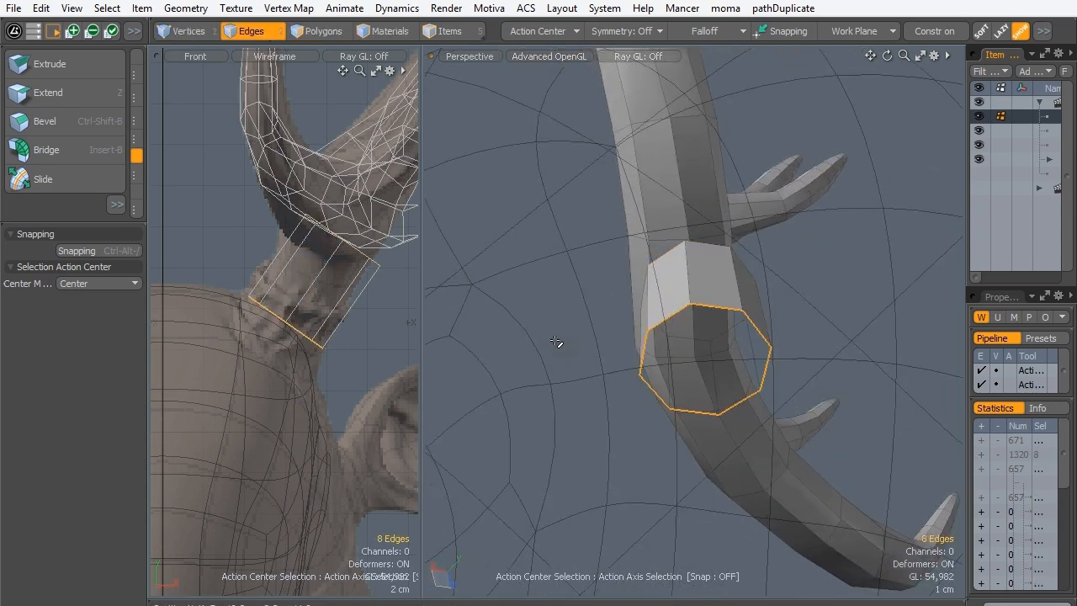
{"action": "key", "text": "p"}
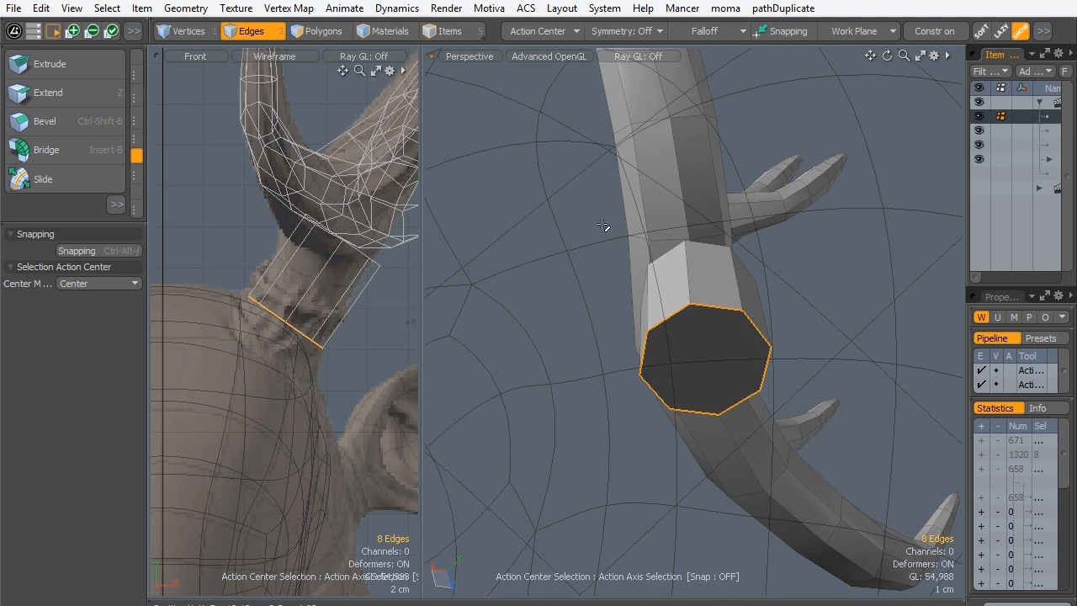
- Shorten the cylinder by moving its new bottom cap polygon about 2.5 cm along its own axis toward the antler
{"action": "left_click", "coordinate": [342, 31]}
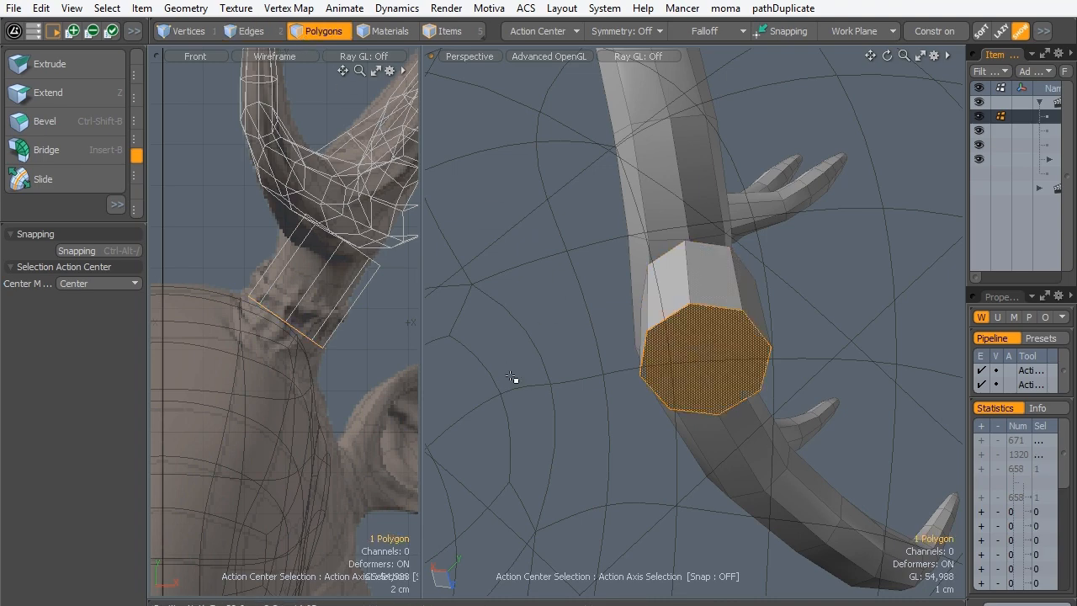
{"action": "key", "text": "w"}
{"action": "left_click_drag", "start_coordinate": [511, 378], "coordinate": [644, 358], "text": "alt"}
{"action": "left_click_drag", "start_coordinate": [319, 293], "coordinate": [333, 266], "text": "alt+shift"}
{"action": "left_click_drag", "start_coordinate": [263, 357], "coordinate": [284, 316]}
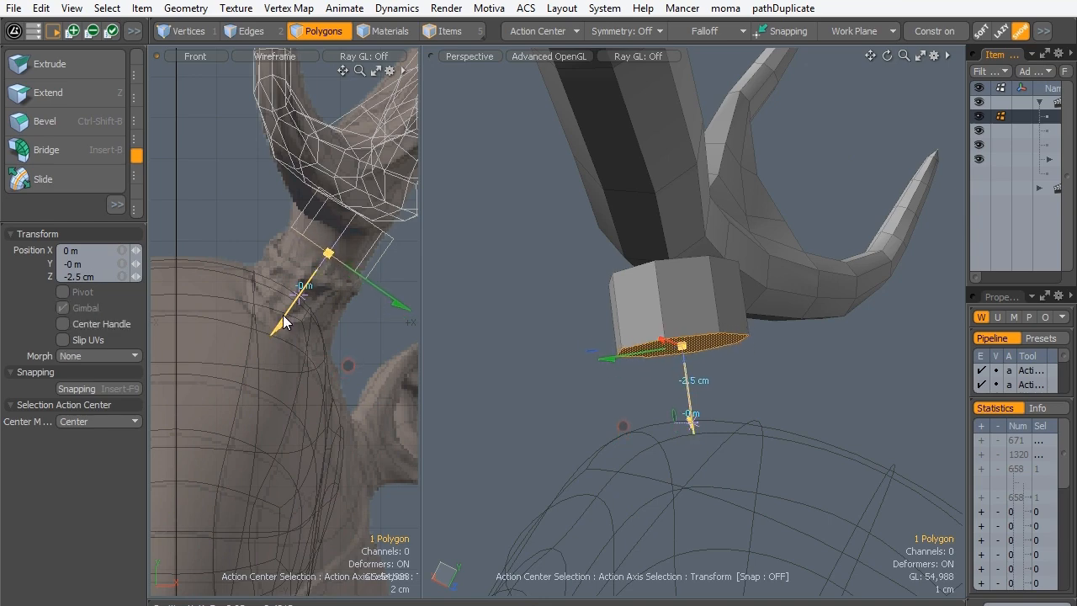
{"action": "key", "text": "q"}
- Select the whole cylinder, move it about -4 mm in X and rotate it in the Front view to match the sculpt's antler base
{"action": "left_click_drag", "start_coordinate": [660, 127], "coordinate": [696, 303], "text": "alt"}
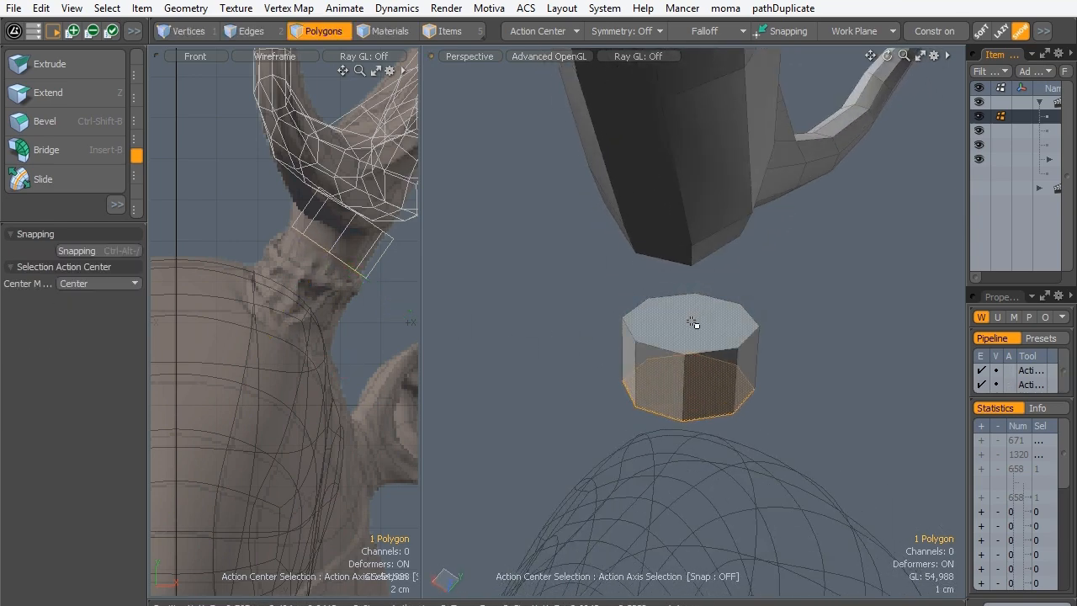
{"action": "double_click", "coordinate": [695, 323]}
{"action": "key", "text": "w"}
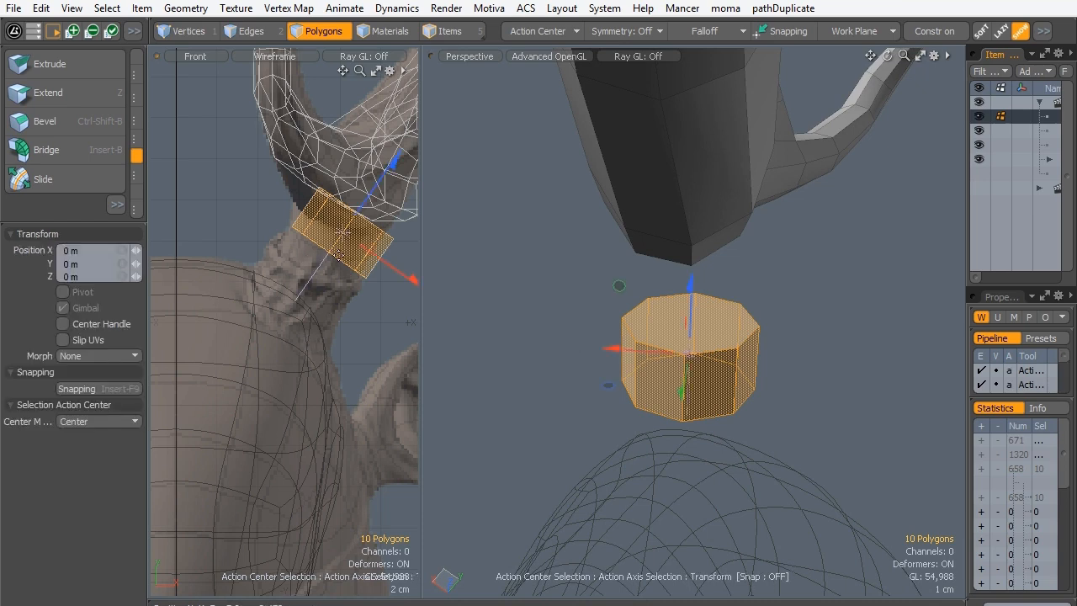
{"action": "left_click_drag", "start_coordinate": [376, 261], "coordinate": [336, 233]}
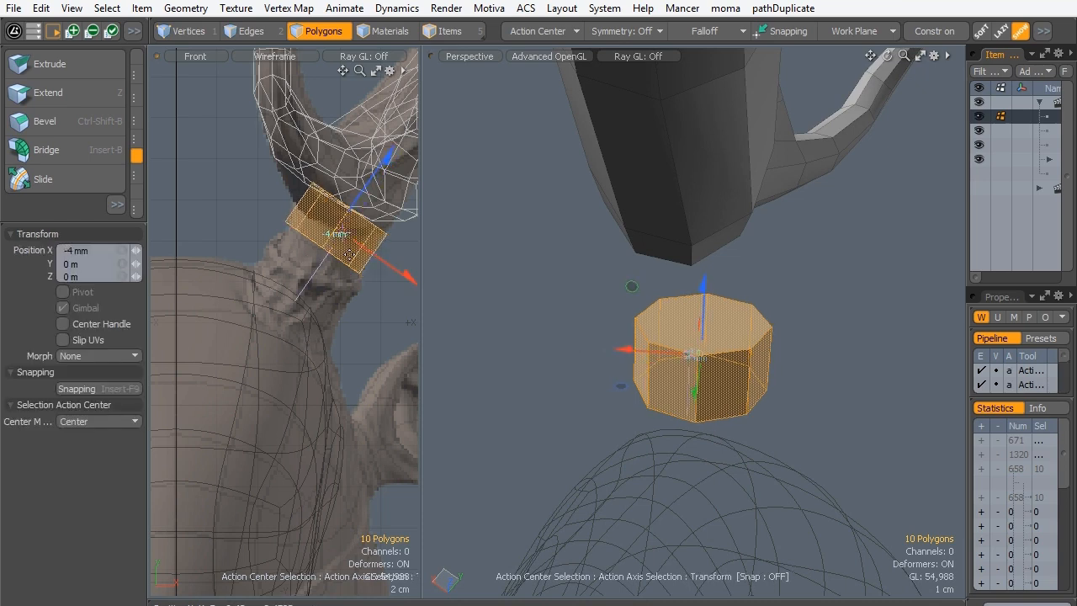
{"action": "key", "text": "e"}
{"action": "left_click_drag", "start_coordinate": [253, 155], "coordinate": [242, 173]}
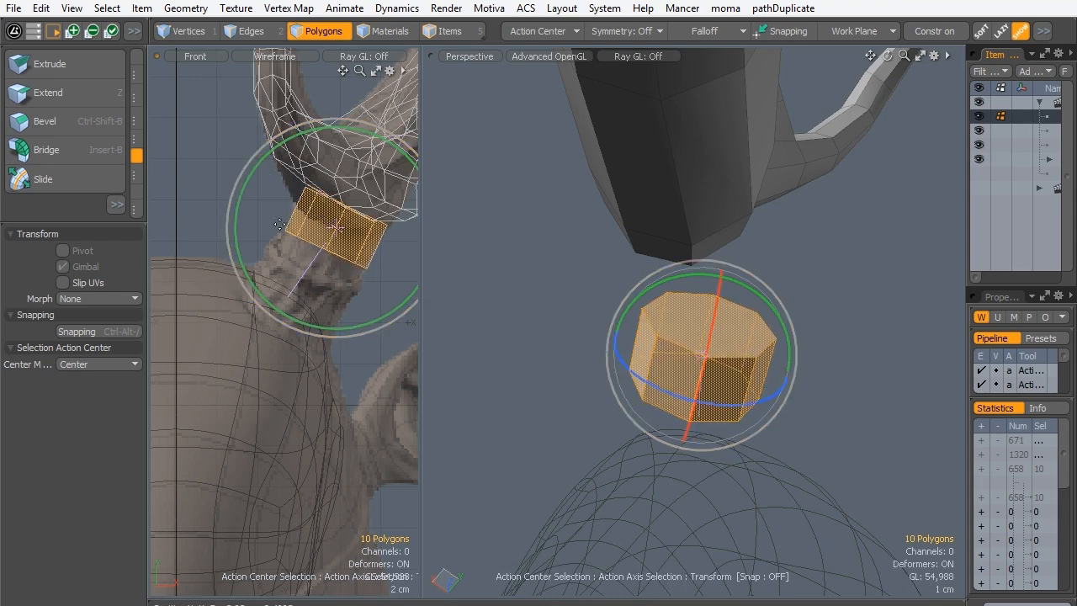
{"action": "key", "text": "q"}
- Extend the cylinder down the sculpted stump by beveling its bottom cap polygon outward into additional segments
{"action": "left_click_drag", "start_coordinate": [721, 341], "coordinate": [701, 216], "text": "alt"}
{"action": "left_click_drag", "start_coordinate": [672, 387], "coordinate": [691, 326], "text": "alt"}
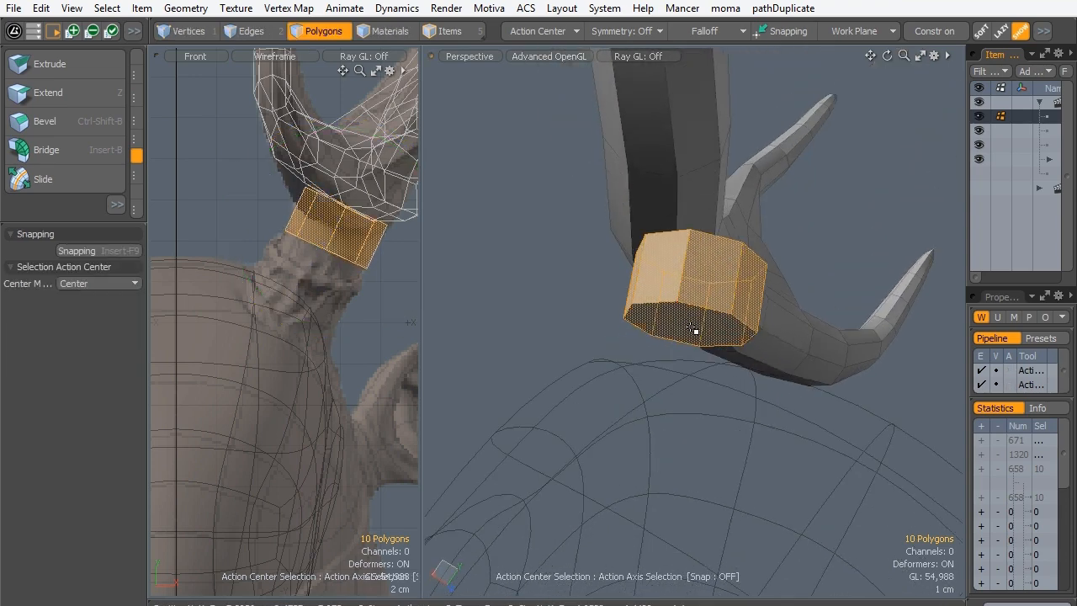
{"action": "left_click", "coordinate": [695, 330]}
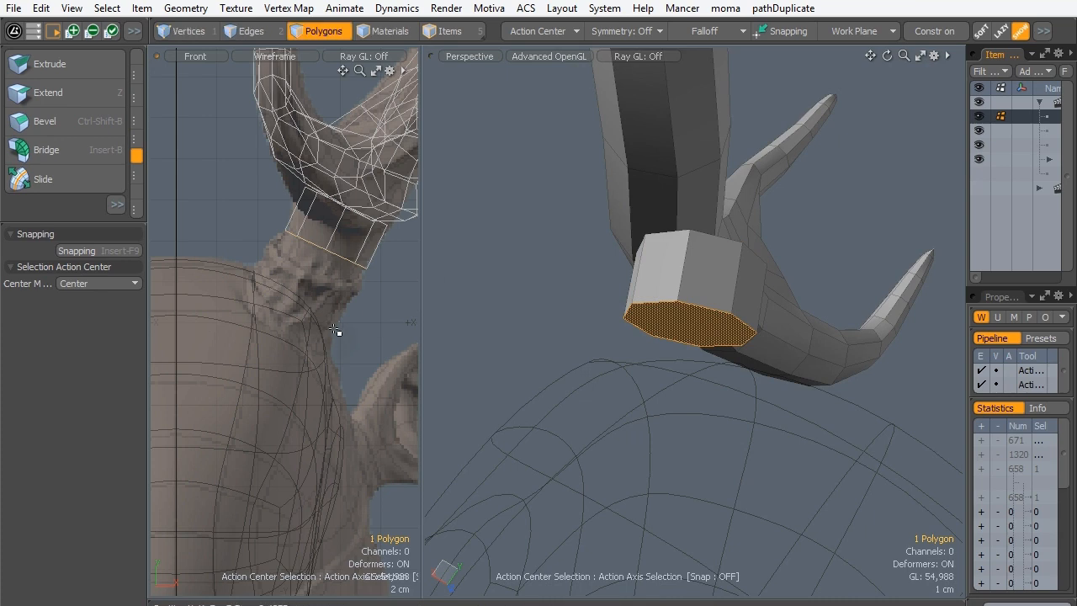
{"action": "key", "text": "b"}
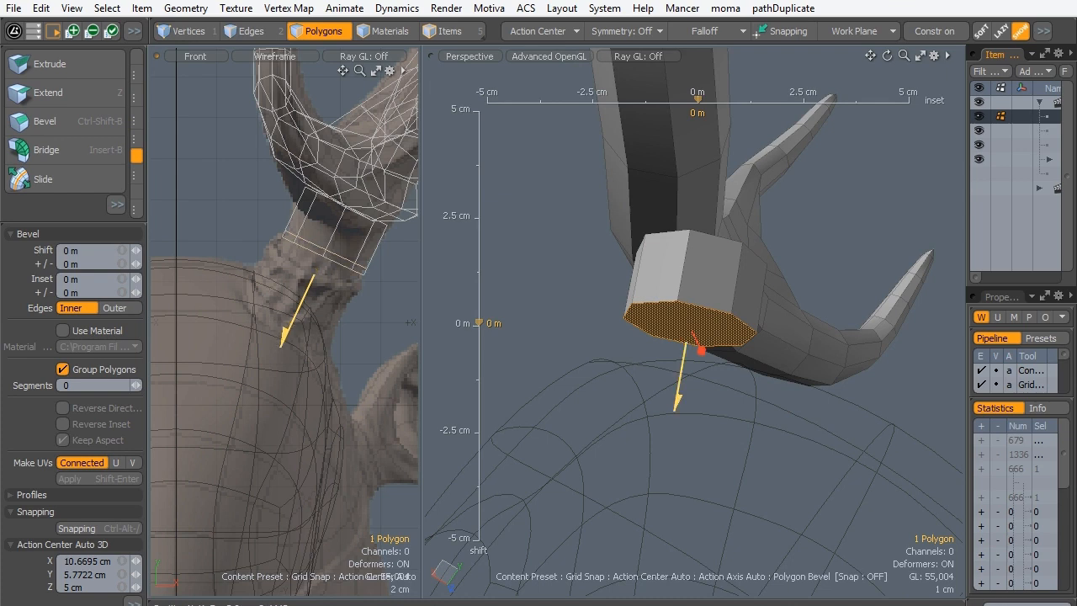
{"action": "mouse_move", "coordinate": [283, 338]}
{"action": "left_mouse_down"}
{"action": "mouse_move", "coordinate": [276, 359]}
{"action": "mouse_move", "coordinate": [280, 343]}
{"action": "left_mouse_up"}
{"action": "key", "text": "space"}
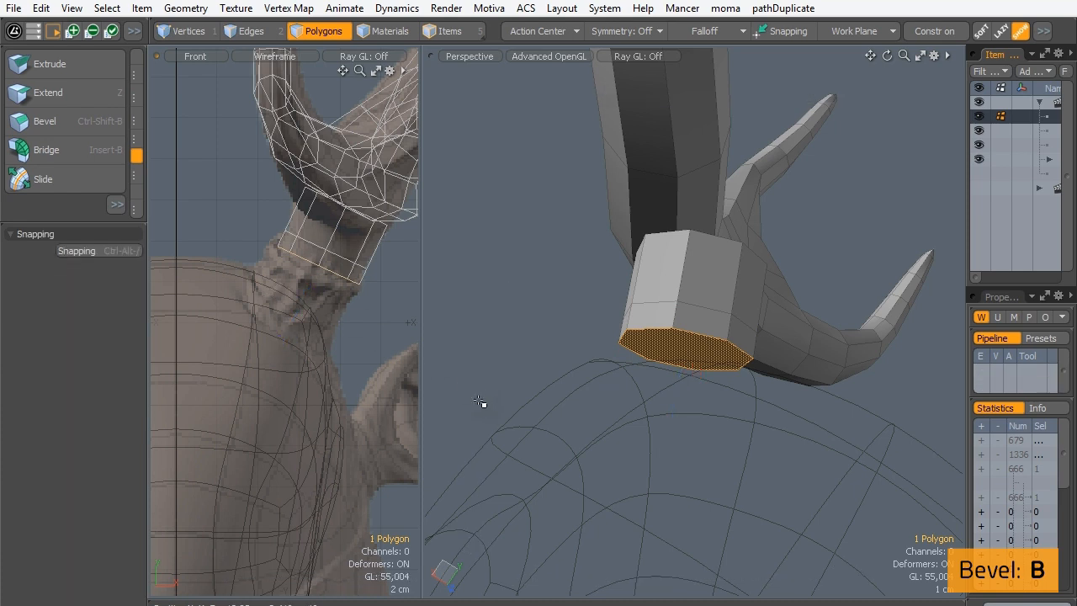
- Bevel the bottom cap into a wider collar with a -3.6 mm inset, followed by two shifts of about 7.5 mm each
{"action": "key", "text": "b"}
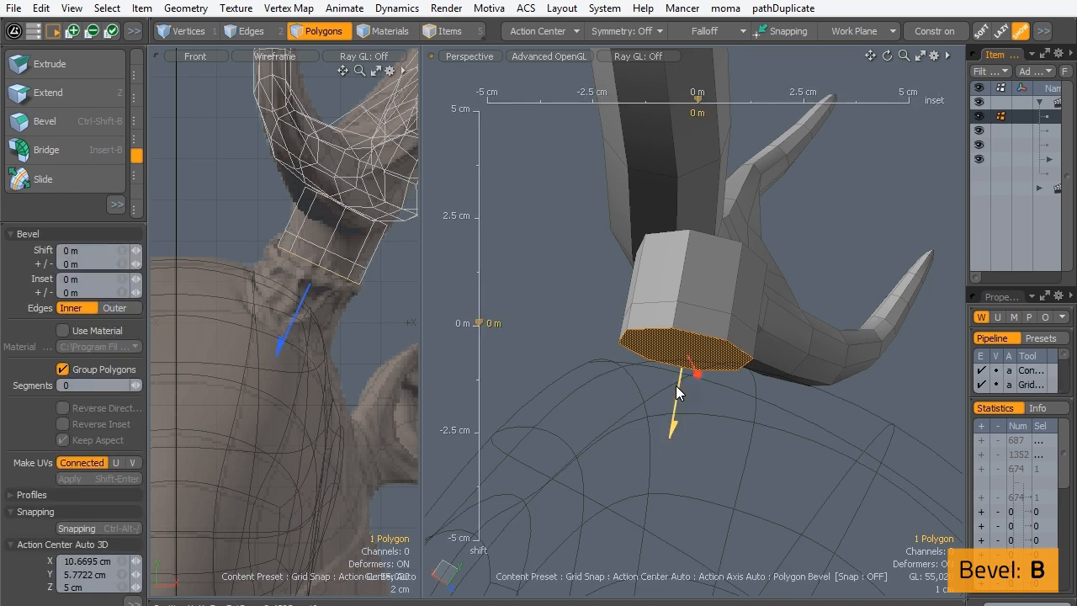
{"action": "left_click_drag", "start_coordinate": [696, 372], "coordinate": [698, 373]}
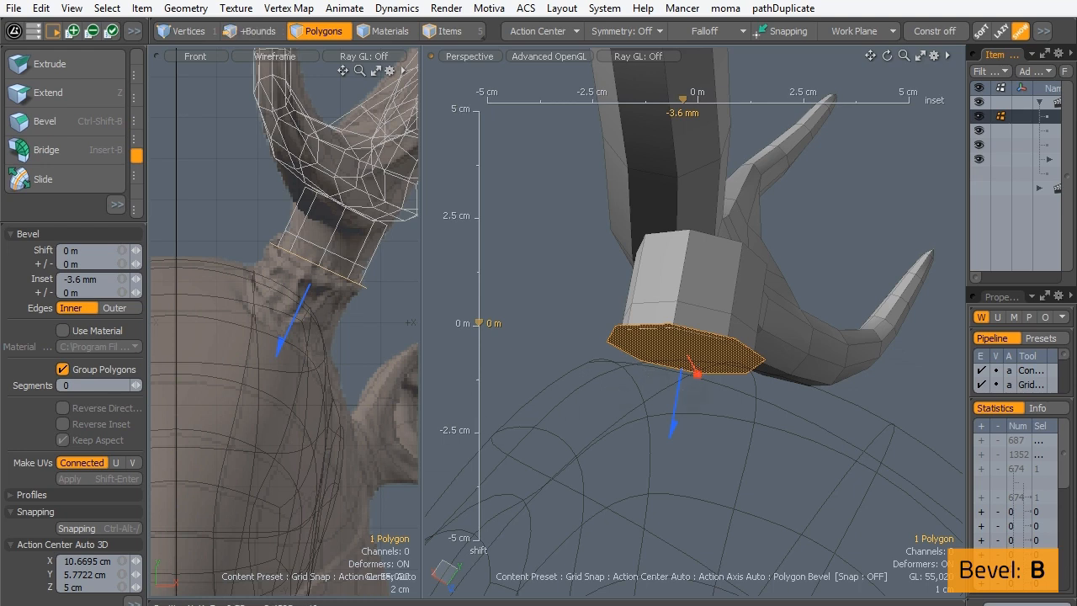
{"action": "left_click_drag", "start_coordinate": [676, 414], "coordinate": [672, 440]}
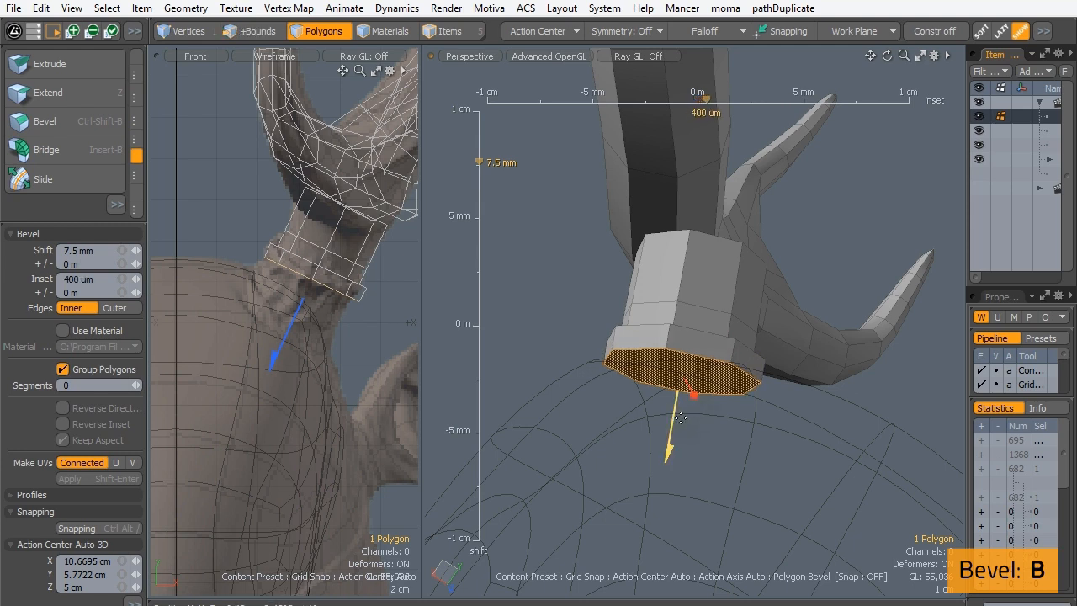
{"action": "left_click_drag", "start_coordinate": [667, 448], "coordinate": [665, 479]}
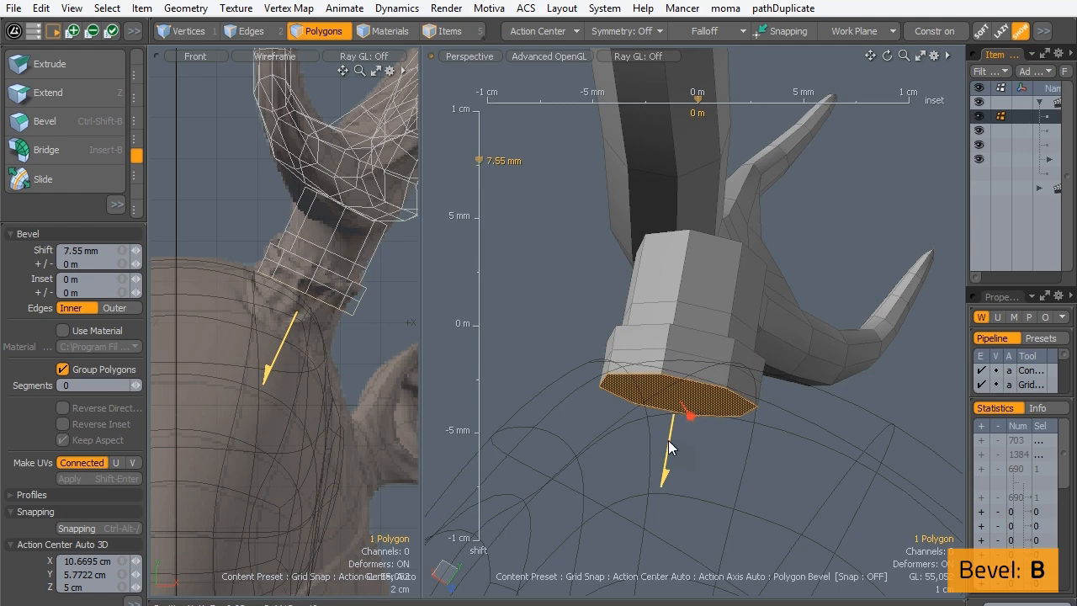
{"action": "key", "text": "space"}
- Select the cylinder's top polygon and set the wireframe viewport to the Right view around the antler joint
{"action": "left_click_drag", "start_coordinate": [658, 261], "coordinate": [618, 340], "text": "alt"}
{"action": "key", "text": "1"}
{"action": "left_click_drag", "start_coordinate": [740, 233], "coordinate": [618, 353], "text": "alt"}
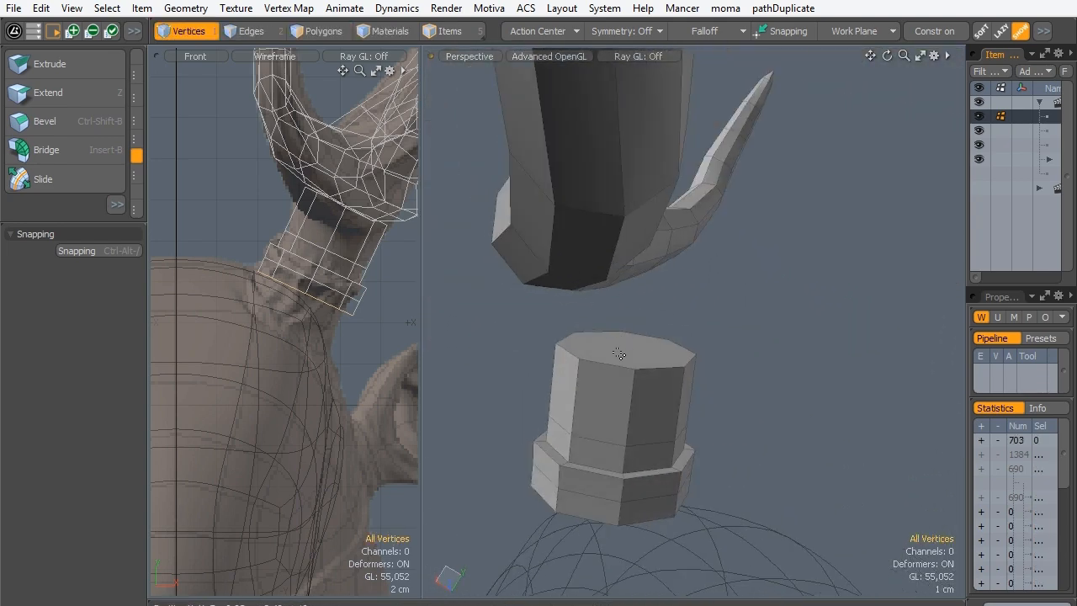
{"action": "left_click", "coordinate": [308, 33]}
{"action": "left_click", "coordinate": [622, 343]}
{"action": "left_click_drag", "start_coordinate": [406, 94], "coordinate": [413, 161], "text": "alt"}
{"action": "mouse_move", "coordinate": [695, 333]}
{"action": "left_mouse_down", "text": "alt"}
{"action": "mouse_move", "coordinate": [800, 336]}
{"action": "mouse_move", "coordinate": [628, 314]}
{"action": "mouse_move", "coordinate": [682, 413]}
{"action": "mouse_move", "coordinate": [697, 363]}
{"action": "mouse_move", "coordinate": [781, 300]}
{"action": "mouse_move", "coordinate": [714, 308]}
{"action": "mouse_move", "coordinate": [771, 396]}
{"action": "mouse_move", "coordinate": [708, 341]}
{"action": "left_mouse_up", "text": "alt"}
{"action": "left_click_drag", "start_coordinate": [708, 341], "coordinate": [697, 278], "text": "ctrl+alt"}
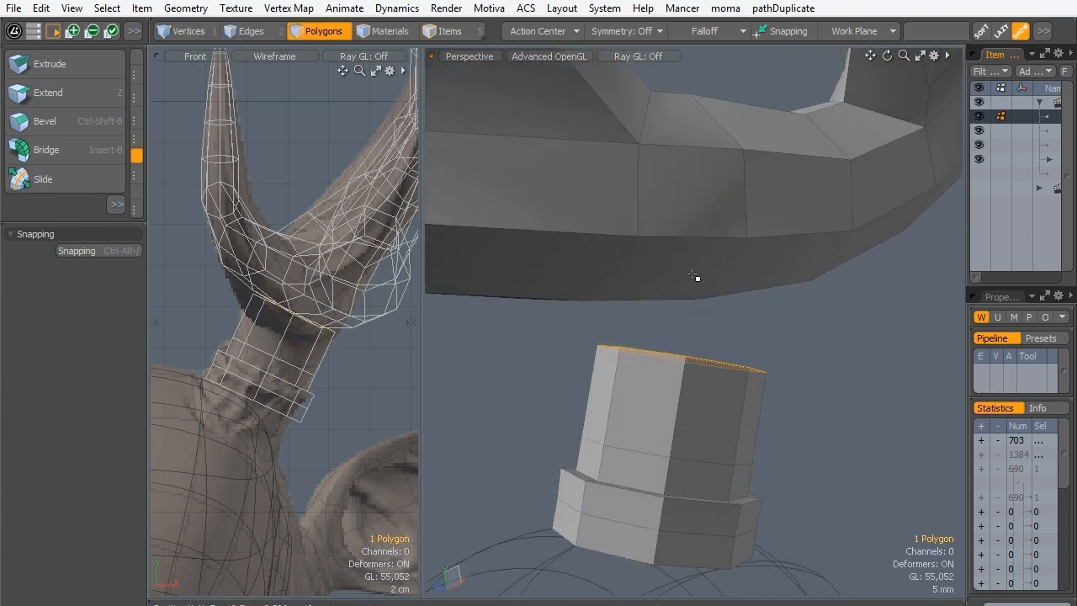
{"action": "left_click_drag", "start_coordinate": [735, 321], "coordinate": [661, 308], "text": "alt"}
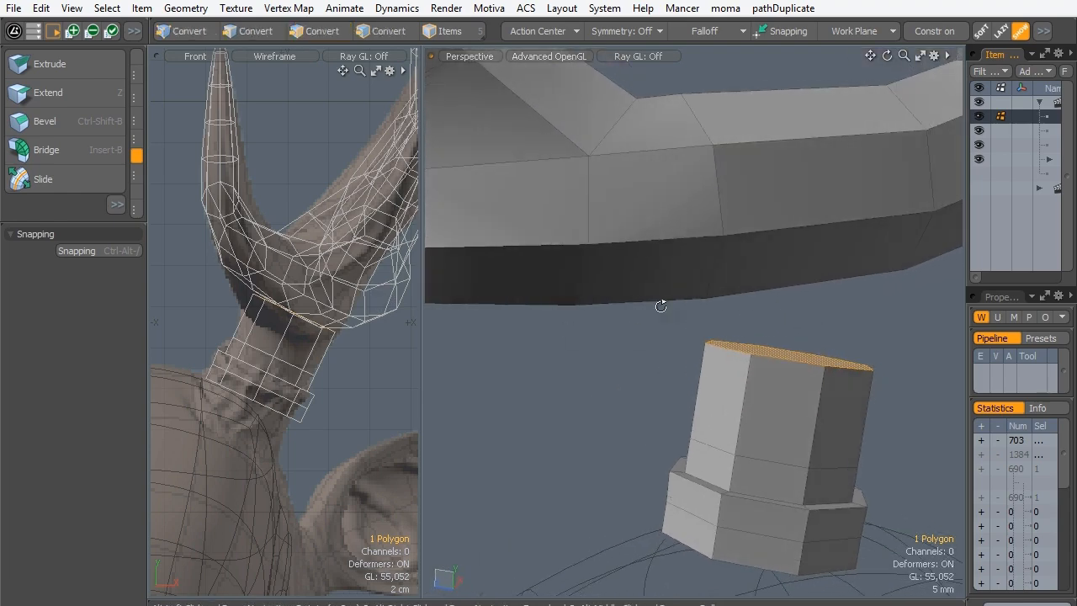
{"action": "left_click_drag", "start_coordinate": [304, 270], "coordinate": [305, 373], "text": "ctrl+alt"}
{"action": "key", "text": "ctrl+space"}
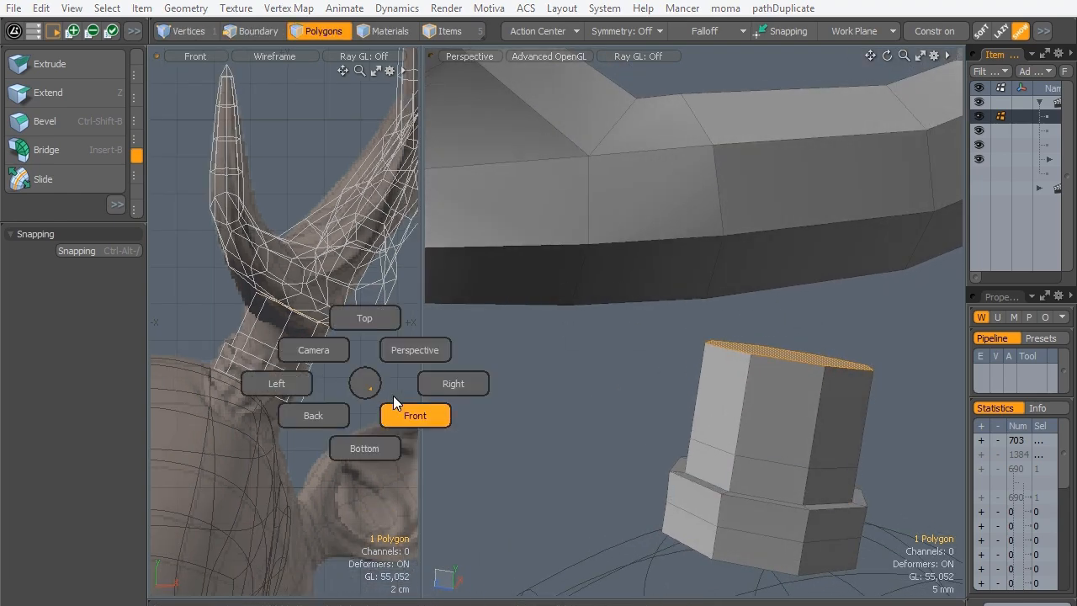
{"action": "left_click", "coordinate": [440, 384]}
{"action": "left_click_drag", "start_coordinate": [343, 287], "coordinate": [383, 244], "text": "ctrl+alt"}
{"action": "left_click_drag", "start_coordinate": [295, 246], "coordinate": [332, 241], "text": "ctrl+alt"}
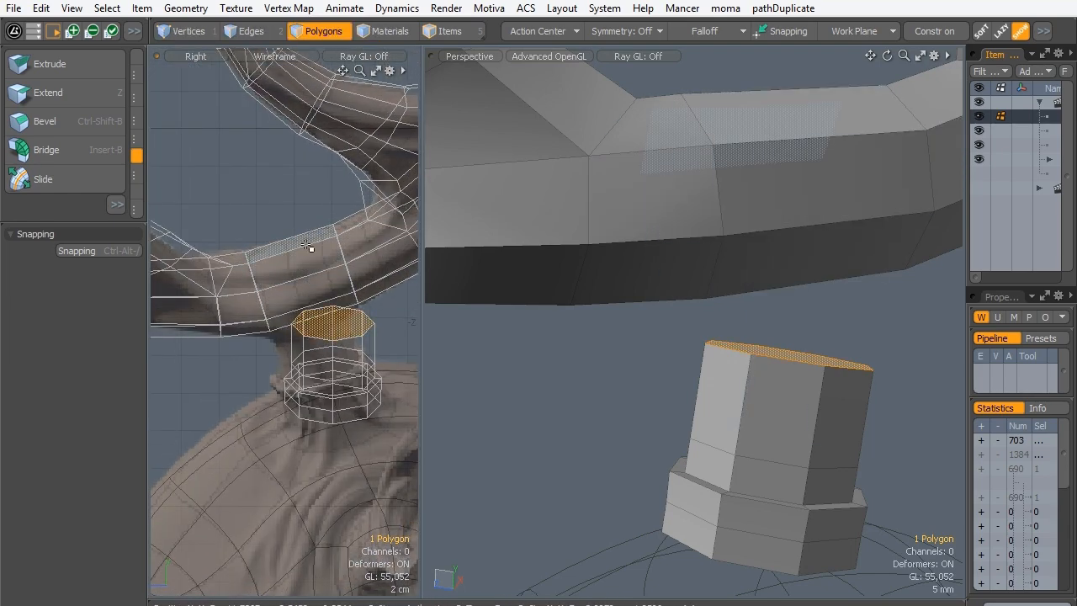
- Select the polygon loop around the antler section above the cylinder and Loop Slice it once at 50%
{"action": "key", "text": "l"}
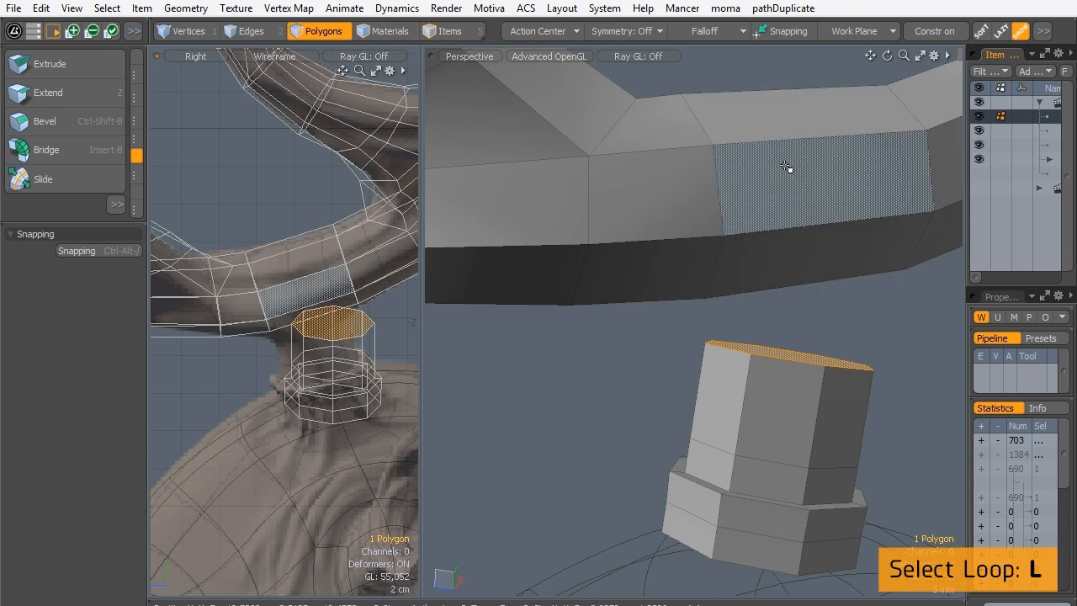
{"action": "left_click_drag", "start_coordinate": [781, 202], "coordinate": [783, 269]}
{"action": "left_click_drag", "start_coordinate": [589, 297], "coordinate": [692, 344], "text": "alt"}
{"action": "key", "text": "l"}
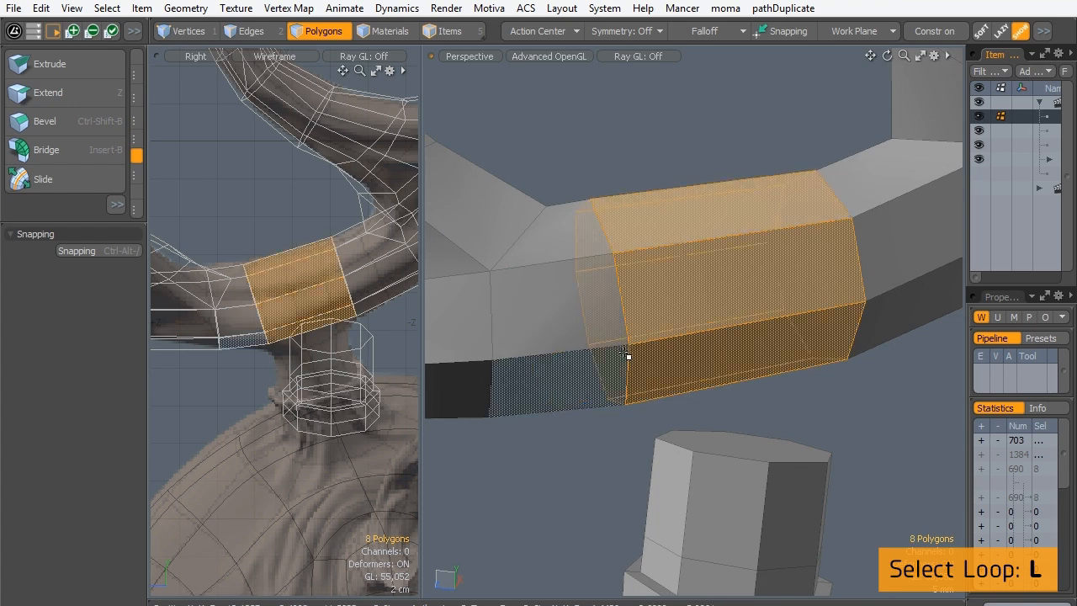
{"action": "key", "text": "alt+c"}
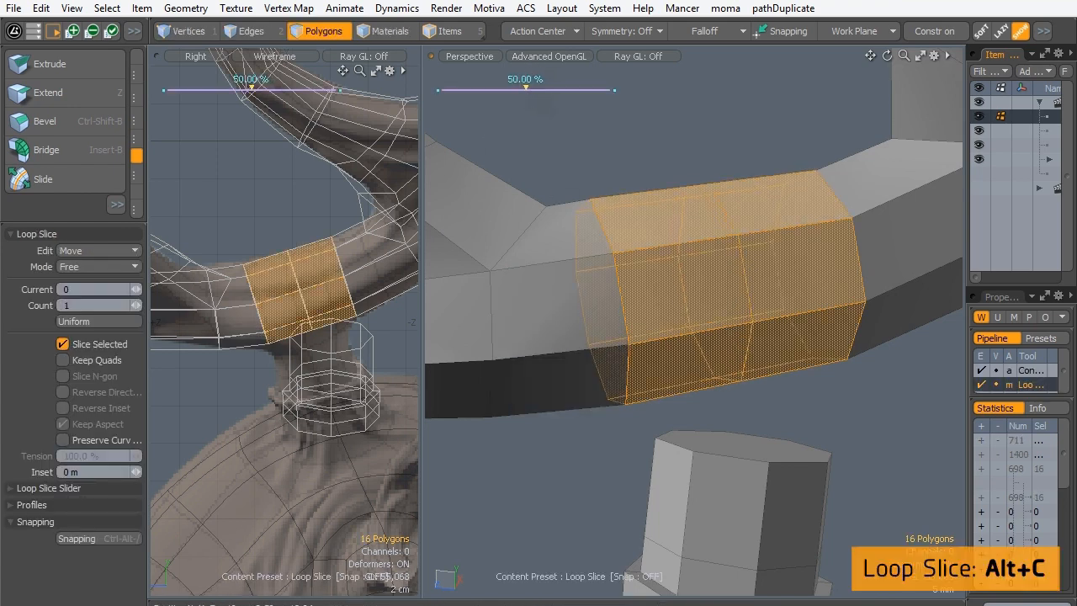
{"action": "key", "text": "space"}
- Bridge the four underside polygons of the sliced antler section to the cylinder's top face with 2 segments in Curve mode
{"action": "left_click", "coordinate": [617, 163]}
{"action": "left_click_drag", "start_coordinate": [766, 425], "coordinate": [804, 161], "text": "alt"}
{"action": "left_click_drag", "start_coordinate": [800, 375], "coordinate": [751, 396]}
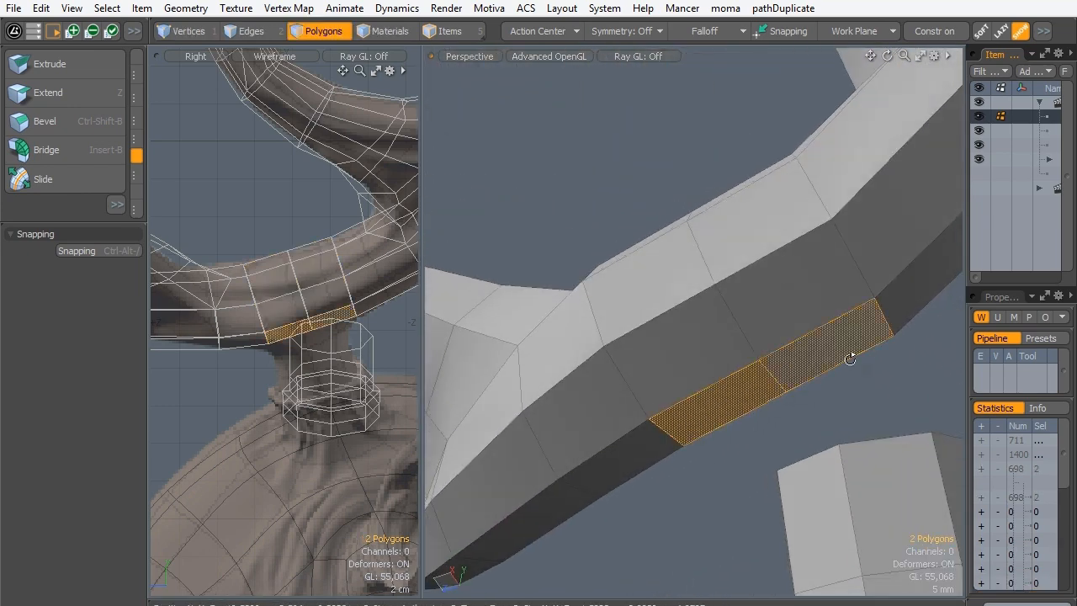
{"action": "left_click_drag", "start_coordinate": [849, 359], "coordinate": [544, 420], "text": "alt"}
{"action": "left_click_drag", "start_coordinate": [774, 405], "coordinate": [772, 418], "text": "shift"}
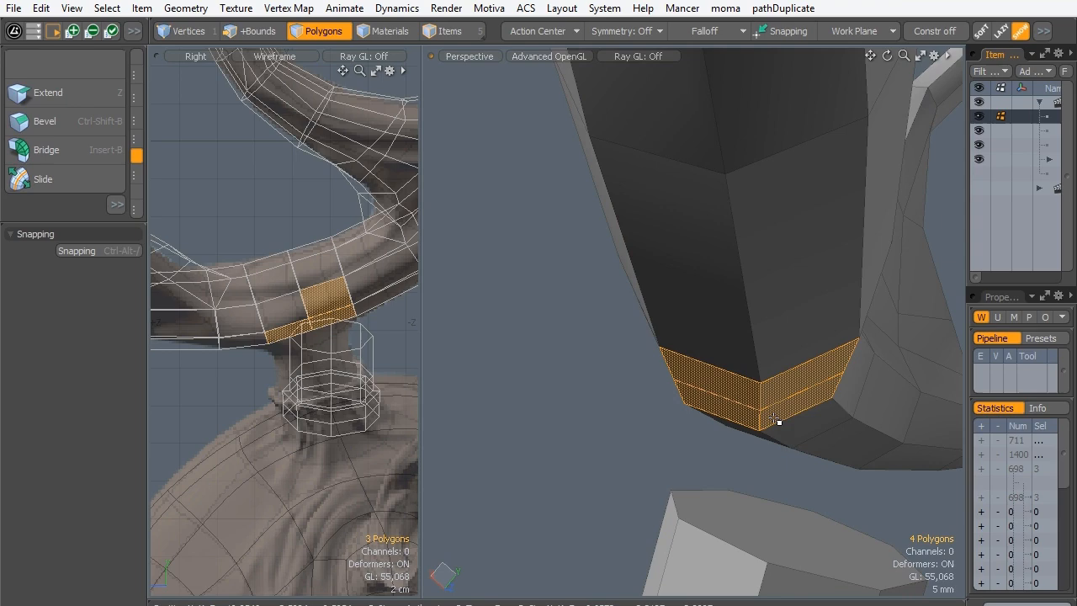
{"action": "left_click", "coordinate": [787, 538], "text": "shift"}
{"action": "left_click", "coordinate": [46, 153]}
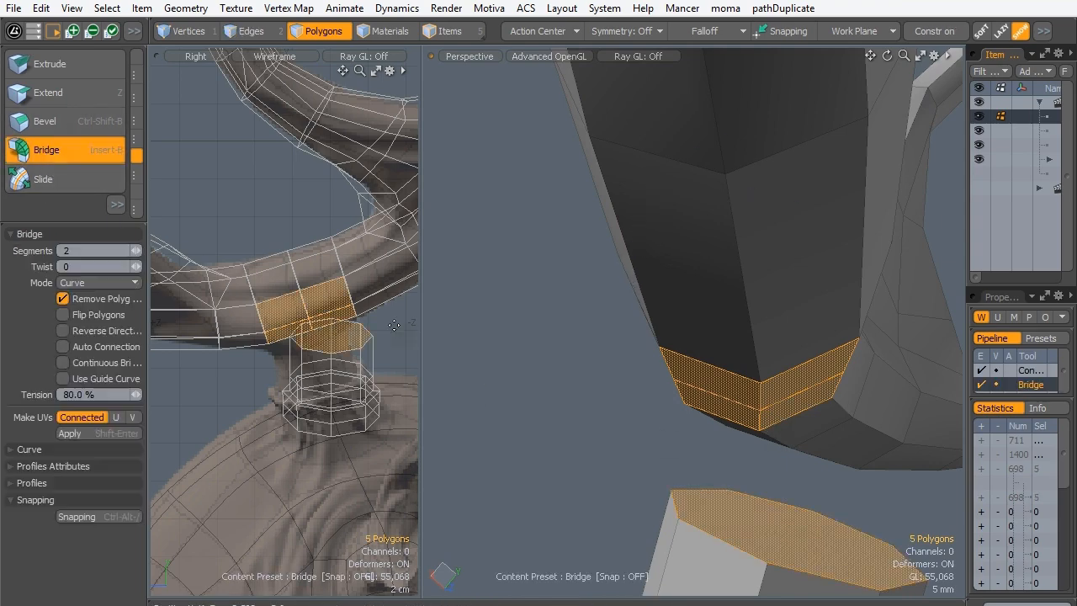
{"action": "left_click", "coordinate": [619, 458]}
- Preview the bridged joint as a subdivision surface and return it to the plain polygon display
{"action": "left_click_drag", "start_coordinate": [743, 392], "coordinate": [456, 431], "text": "alt"}
{"action": "key", "text": "Tab"}
{"action": "mouse_move", "coordinate": [466, 344]}
{"action": "left_mouse_down", "text": "alt"}
{"action": "mouse_move", "coordinate": [490, 365]}
{"action": "mouse_move", "coordinate": [707, 355]}
{"action": "mouse_move", "coordinate": [675, 404]}
{"action": "mouse_move", "coordinate": [656, 378]}
{"action": "mouse_move", "coordinate": [468, 353]}
{"action": "left_mouse_up", "text": "alt"}
{"action": "key", "text": "Tab"}
{"action": "left_click_drag", "start_coordinate": [572, 248], "coordinate": [658, 307], "text": "alt"}
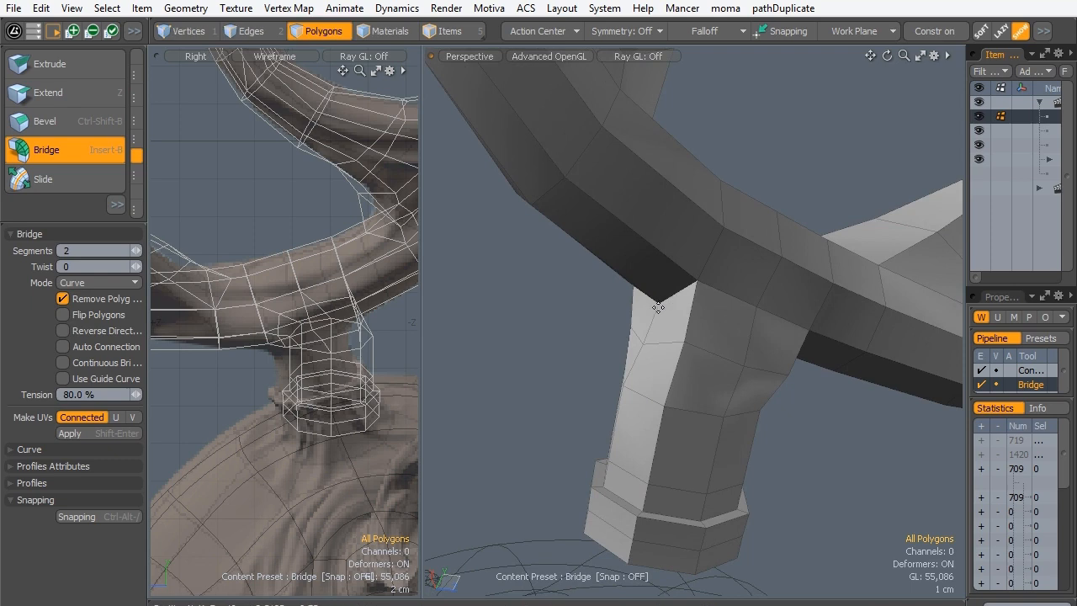
- Select the corner vertex where the bridge meets the antler's underside and Slide it by about 1.6%
{"action": "left_click", "coordinate": [189, 31]}
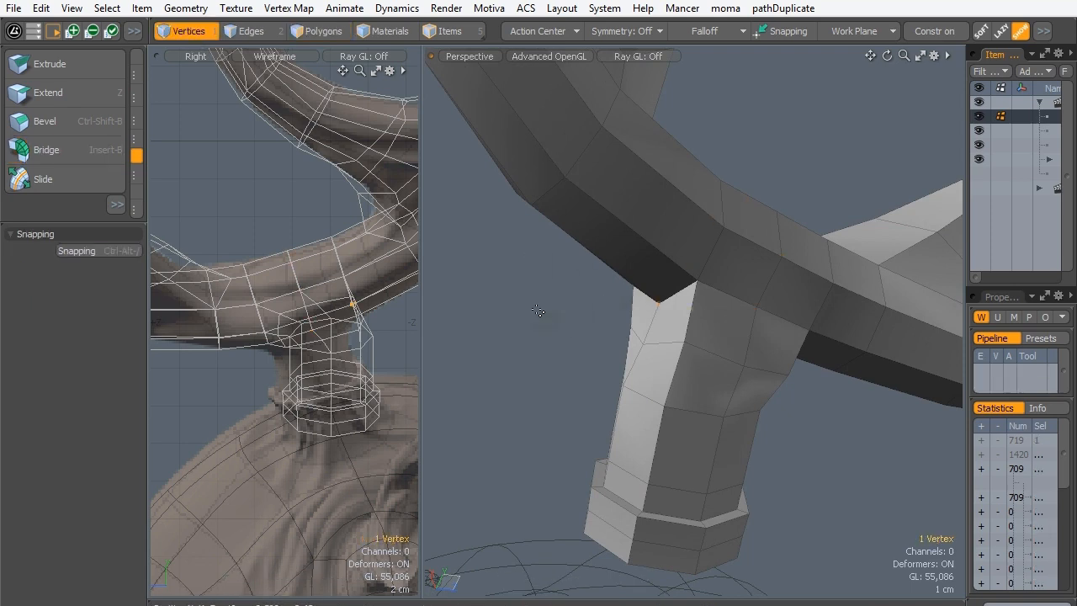
{"action": "left_click", "coordinate": [100, 174]}
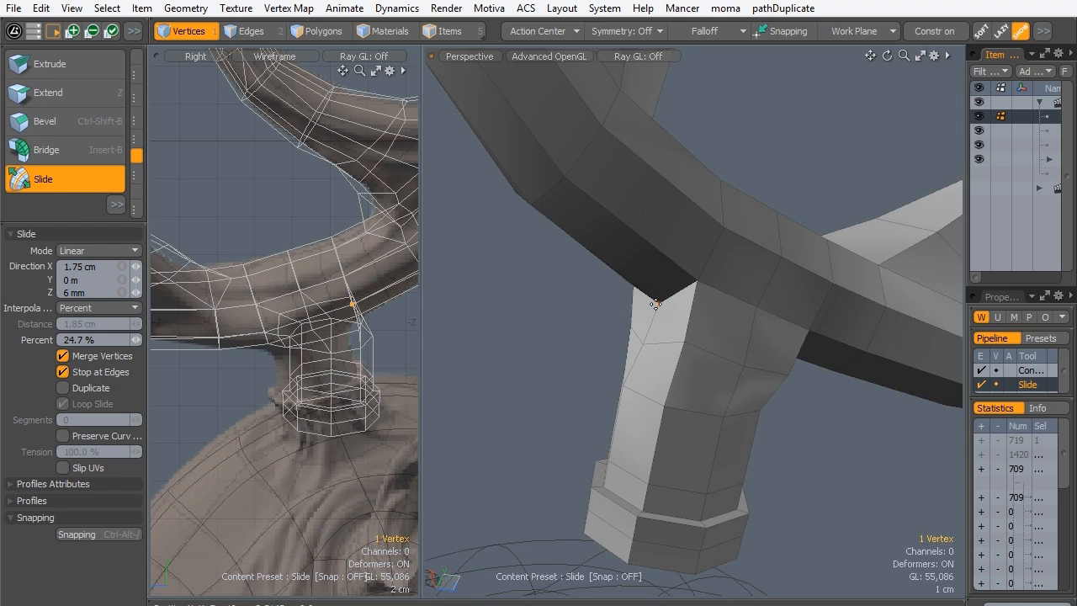
{"action": "left_click_drag", "start_coordinate": [589, 252], "coordinate": [697, 252], "text": "alt"}
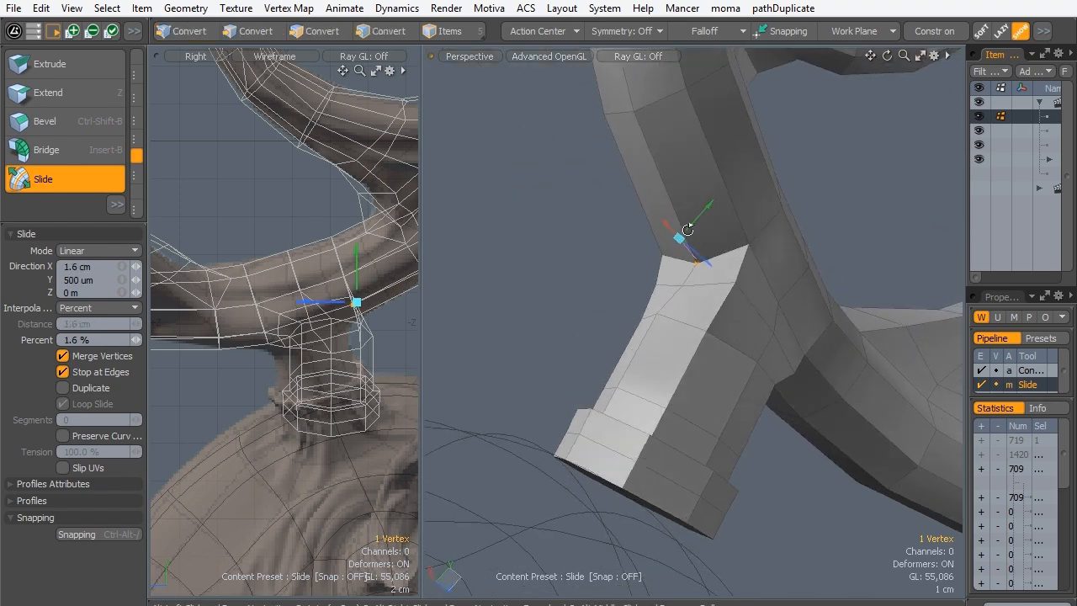
{"action": "key", "text": "q"}
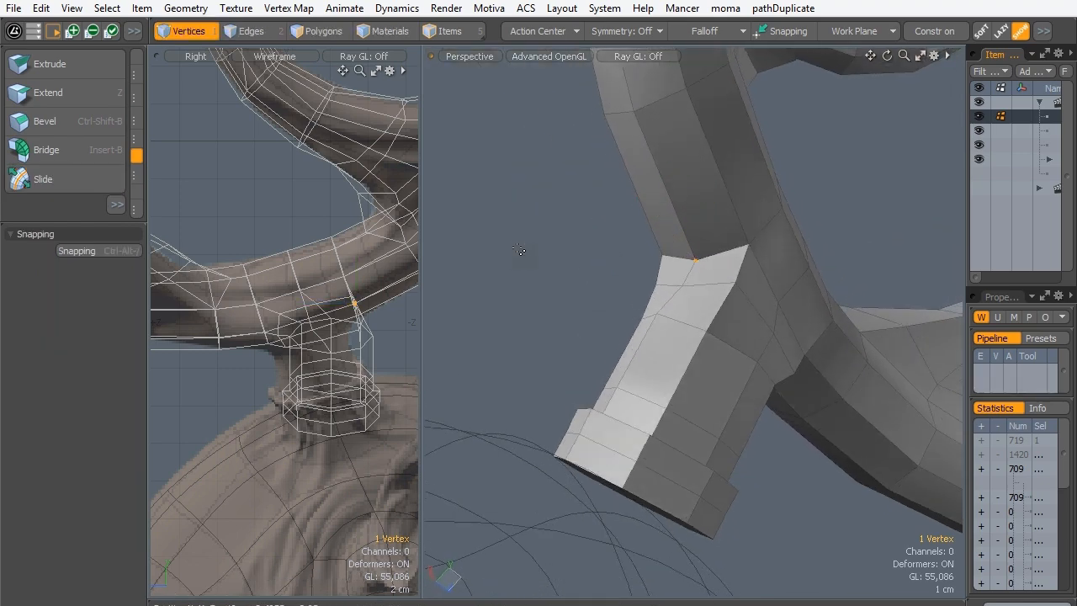
- Move the selected vertex where the bridge meets the antler's underside by -2 cm in Z
{"action": "key", "text": "w"}
{"action": "left_click_drag", "start_coordinate": [519, 250], "coordinate": [649, 245], "text": "alt"}
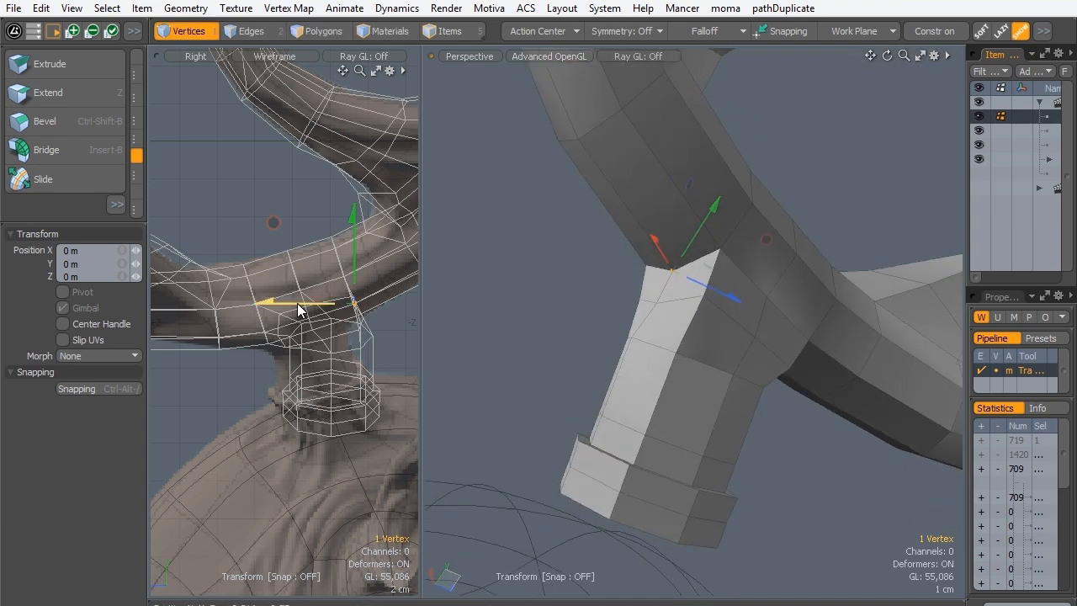
{"action": "left_click_drag", "start_coordinate": [284, 302], "coordinate": [304, 302]}
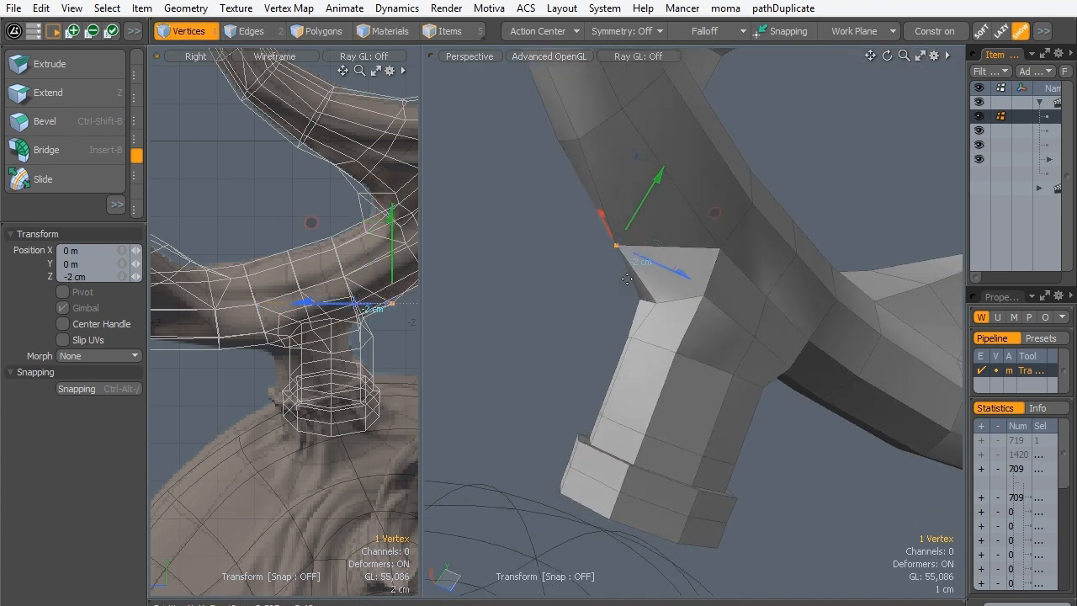
{"action": "key", "text": "q"}
- Move the matching antler underside vertex on the opposite side of the stump by 1.3 cm in Z
{"action": "left_click_drag", "start_coordinate": [566, 229], "coordinate": [722, 409], "text": "alt"}
{"action": "key", "text": "w"}
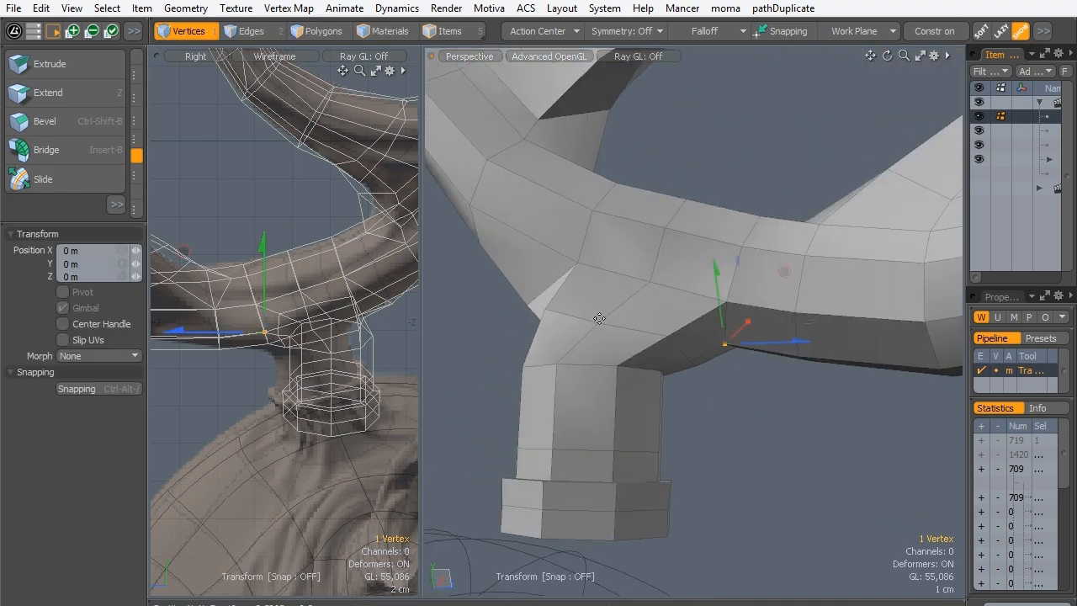
{"action": "left_click_drag", "start_coordinate": [253, 333], "coordinate": [243, 334]}
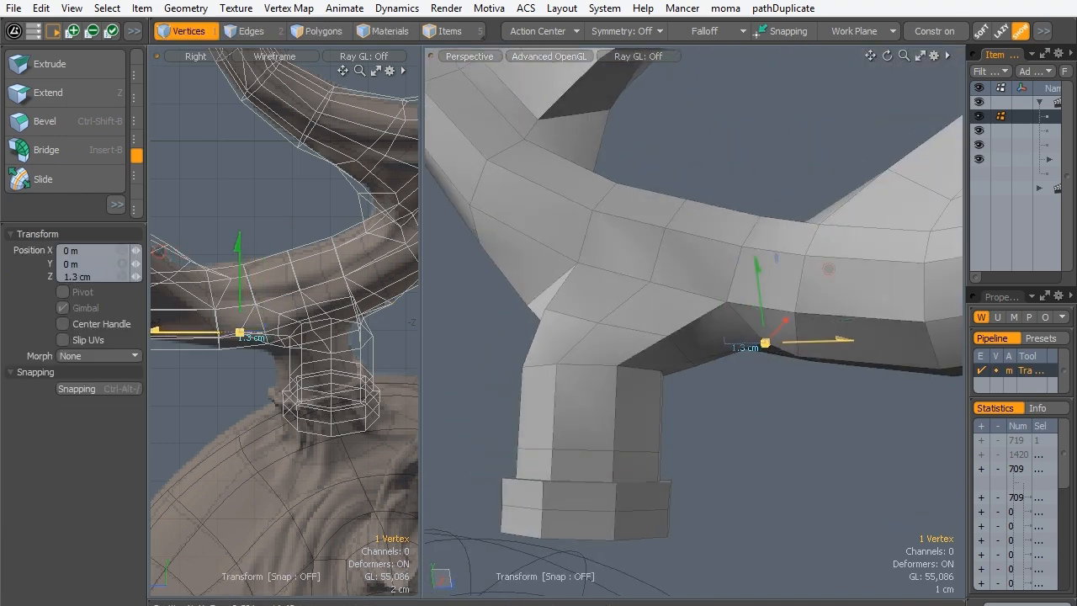
{"action": "key", "text": "space"}
- Move the mid-bridge vertex just below the widened -Z corner by -7.5 mm in Z to smooth the stump's flare
{"action": "left_click_drag", "start_coordinate": [534, 306], "coordinate": [675, 358], "text": "alt"}
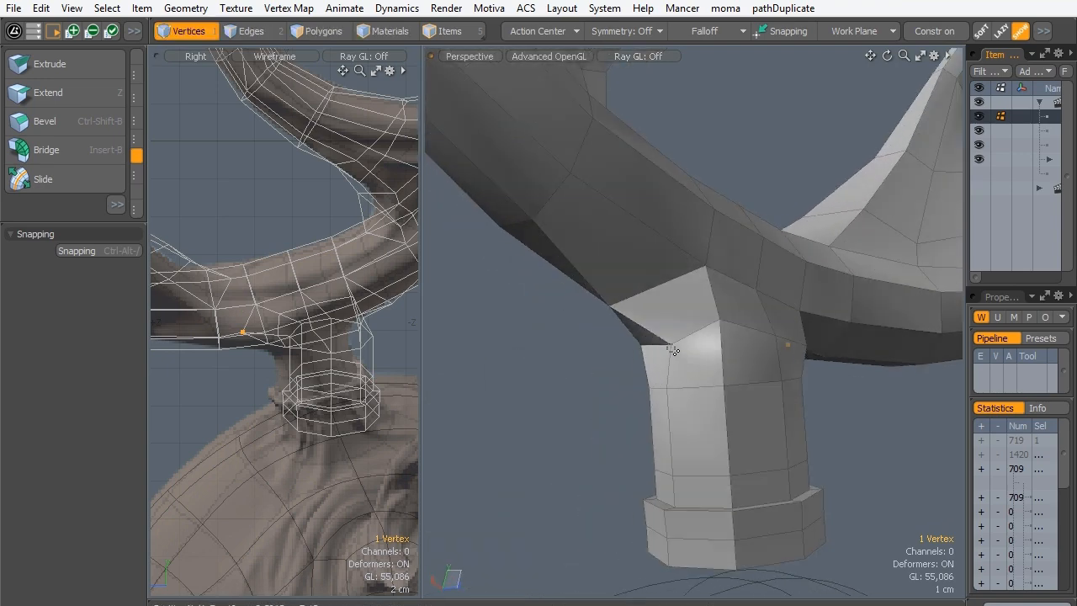
{"action": "left_click_drag", "start_coordinate": [596, 381], "coordinate": [446, 381], "text": "alt"}
{"action": "key", "text": "w"}
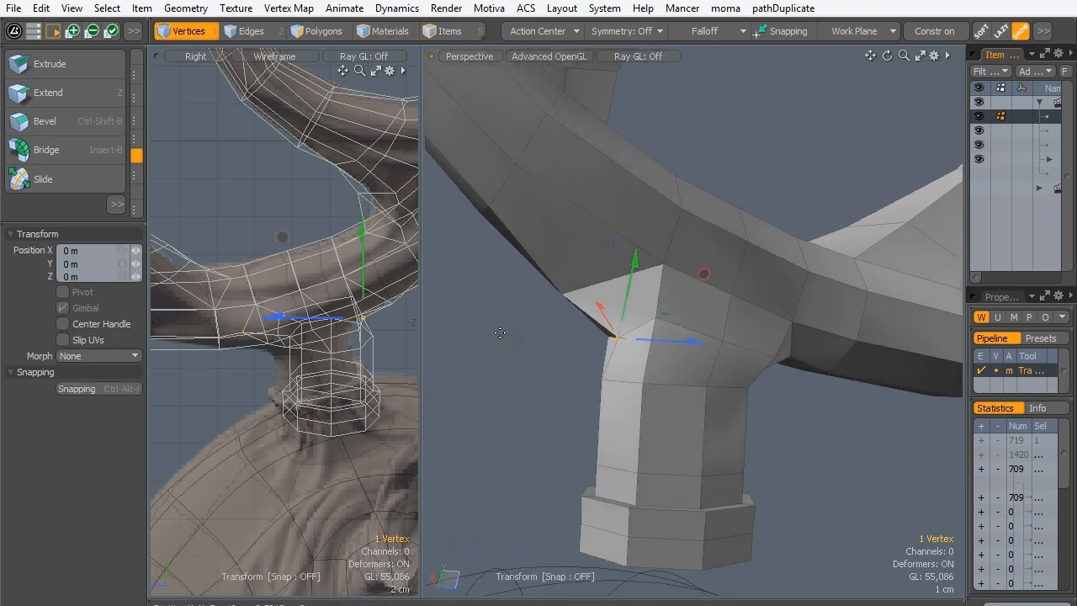
{"action": "left_click_drag", "start_coordinate": [616, 337], "coordinate": [589, 335]}
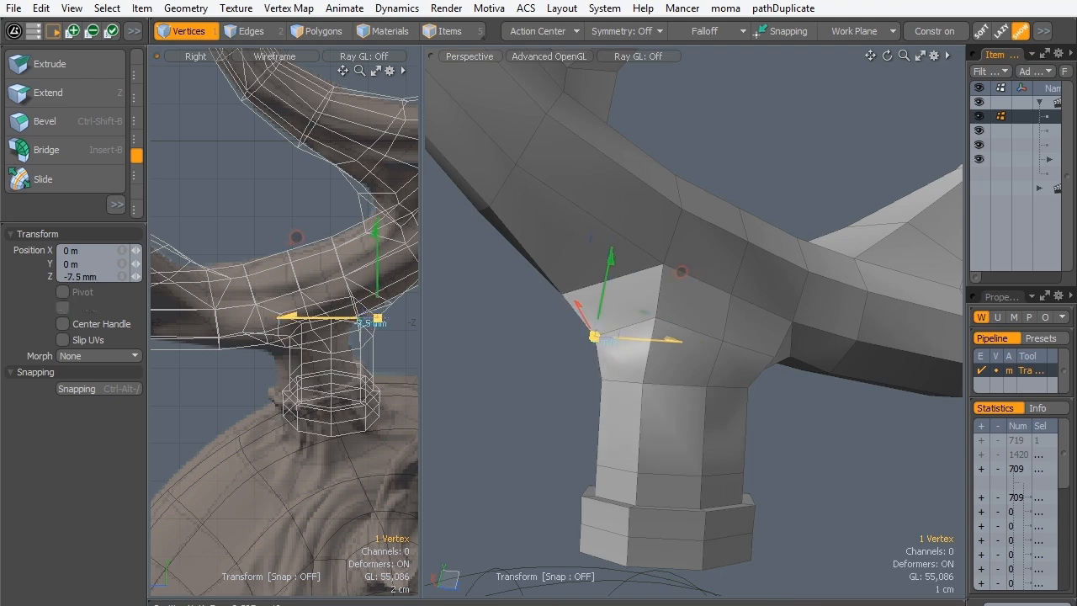
{"action": "key", "text": "space"}
- Preview the joint as a subdivision surface, examine it from both sides, and return to the plain polygon display
{"action": "key", "text": "Tab"}
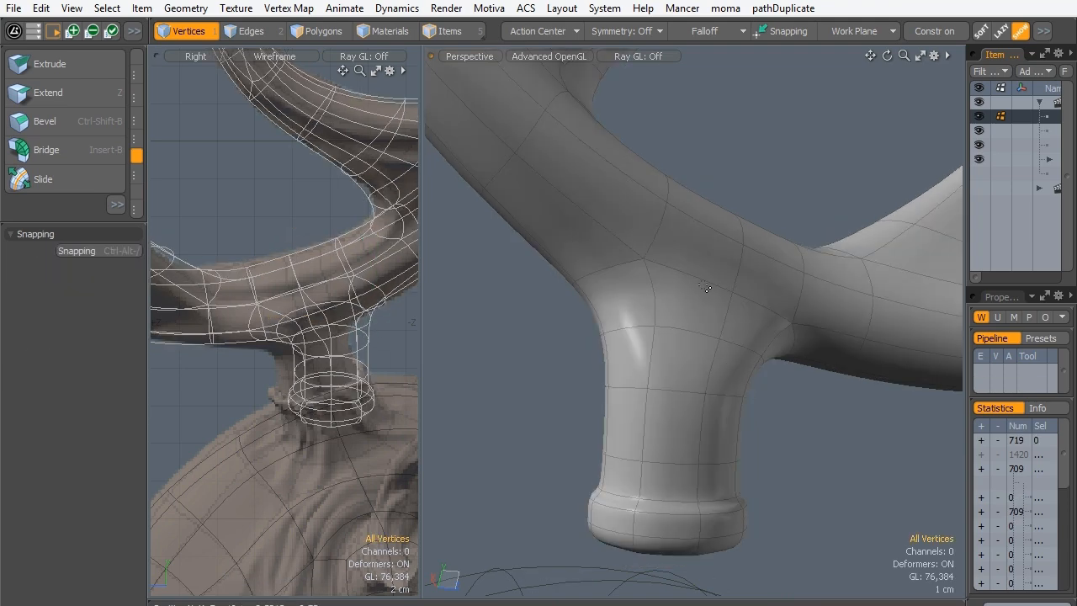
{"action": "left_click_drag", "start_coordinate": [492, 308], "coordinate": [443, 171], "text": "alt"}
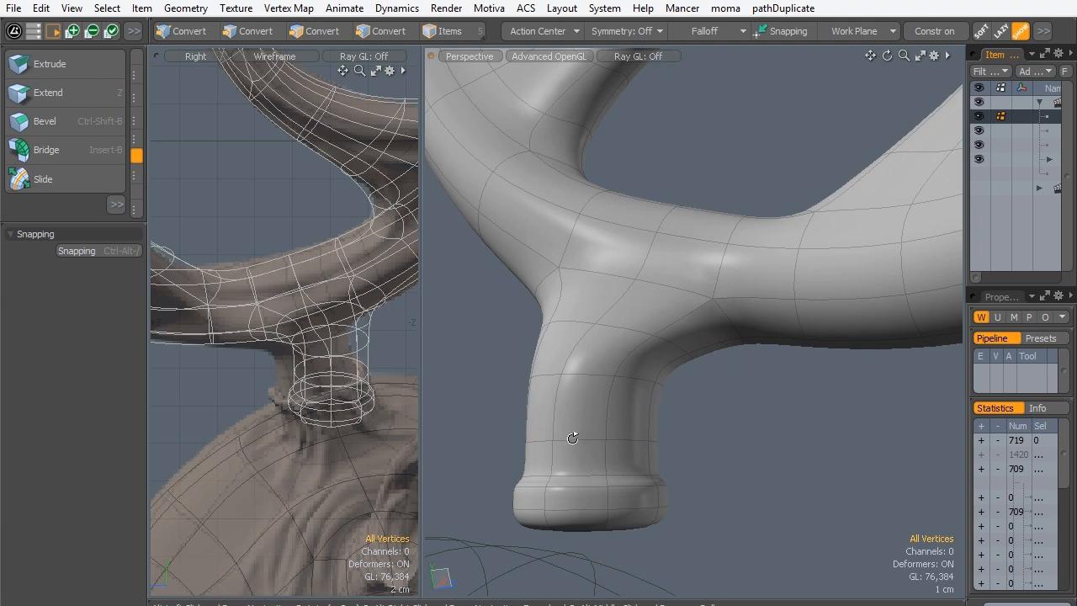
{"action": "left_click_drag", "start_coordinate": [603, 414], "coordinate": [611, 357], "text": "alt"}
{"action": "left_click_drag", "start_coordinate": [611, 357], "coordinate": [697, 293], "text": "ctrl+alt"}
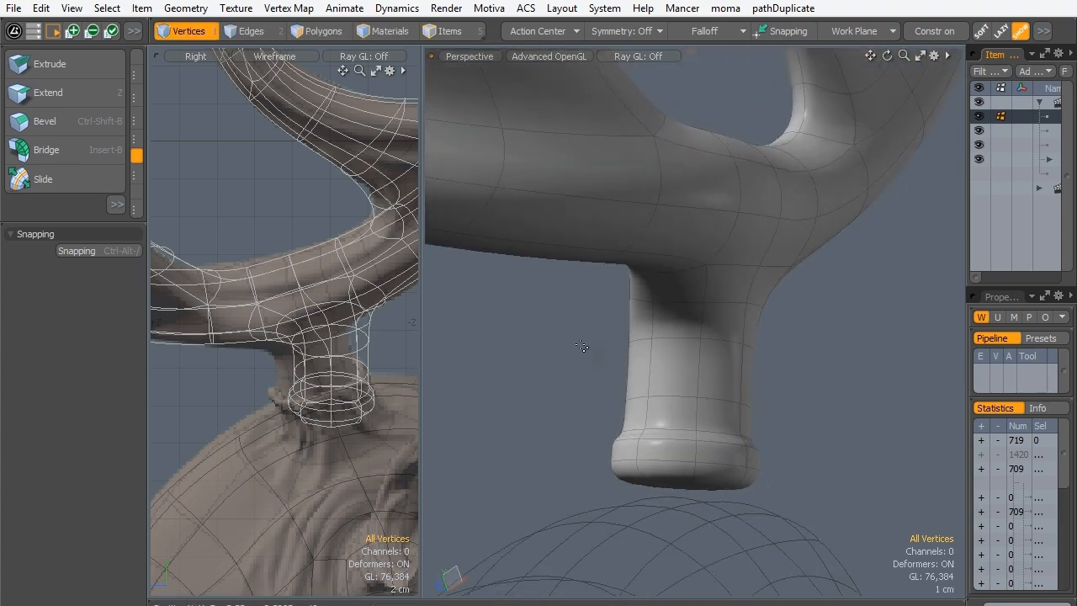
{"action": "key", "text": "Tab"}
- Select the Hern_base head mesh in item mode and examine where the antler stump meets its surface
{"action": "left_click_drag", "start_coordinate": [748, 242], "coordinate": [683, 378], "text": "ctrl+alt"}
{"action": "left_click_drag", "start_coordinate": [682, 378], "coordinate": [646, 391], "text": "alt+shift"}
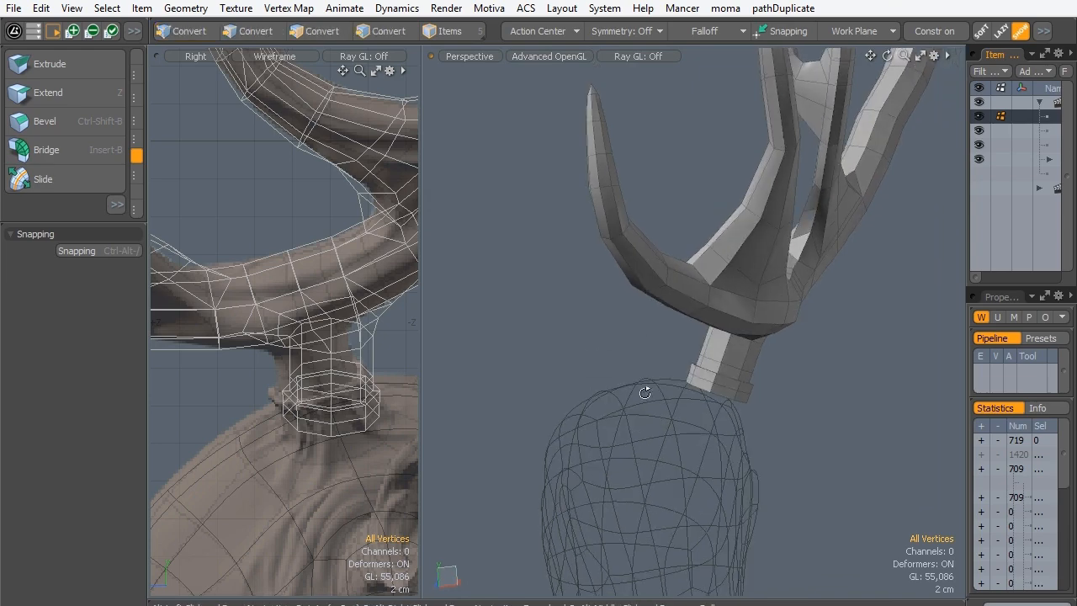
{"action": "scroll", "coordinate": [294, 302], "scroll_direction": "down", "scroll_amount": 1}
{"action": "left_click_drag", "start_coordinate": [290, 404], "coordinate": [376, 337], "text": "alt+shift"}
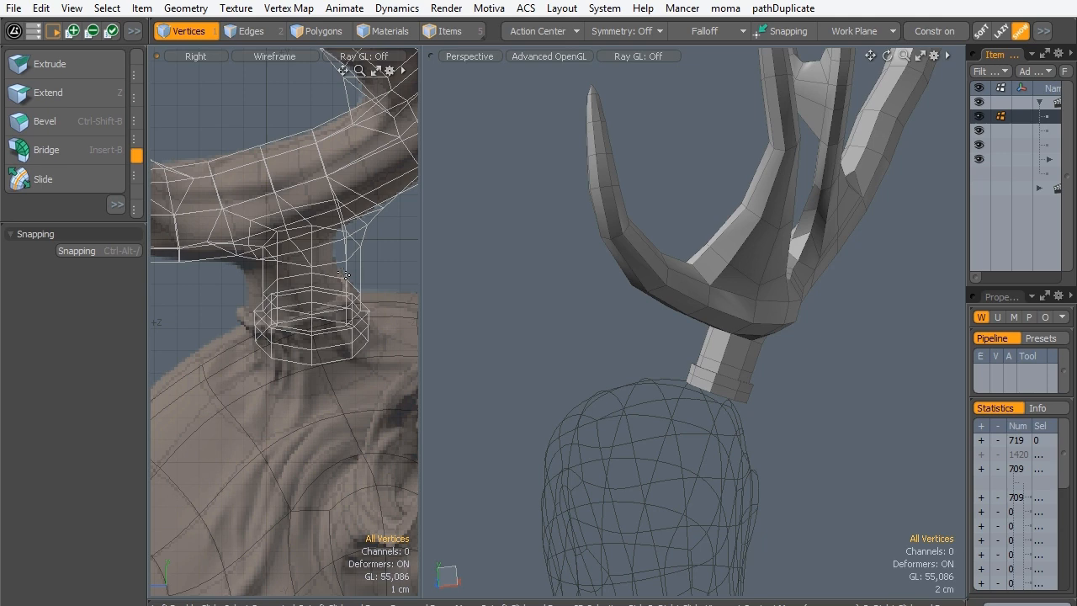
{"action": "left_click_drag", "start_coordinate": [578, 282], "coordinate": [588, 239], "text": "alt"}
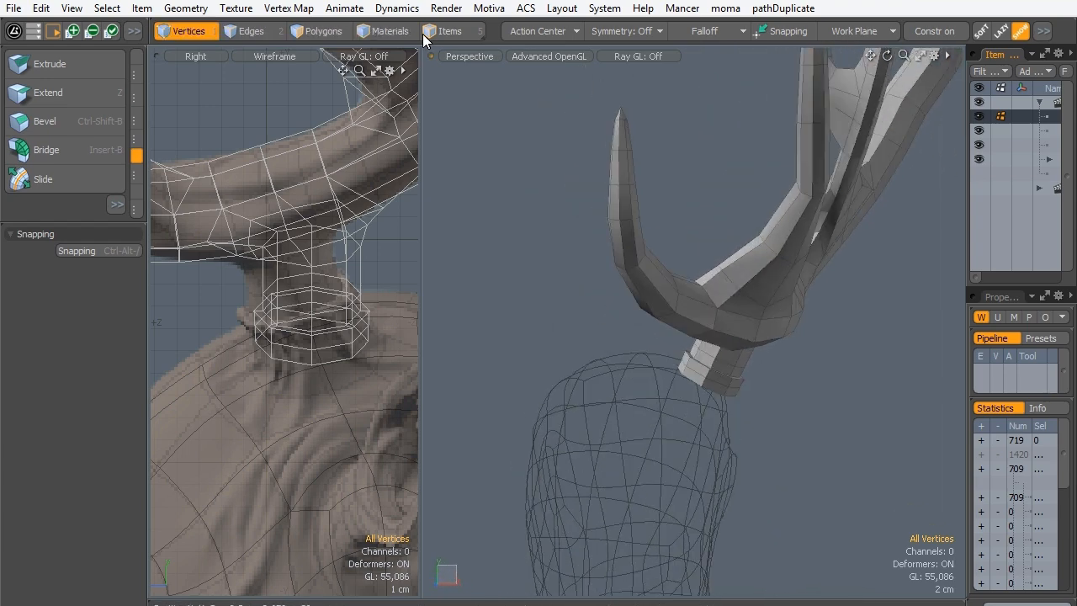
{"action": "left_click", "coordinate": [446, 31]}
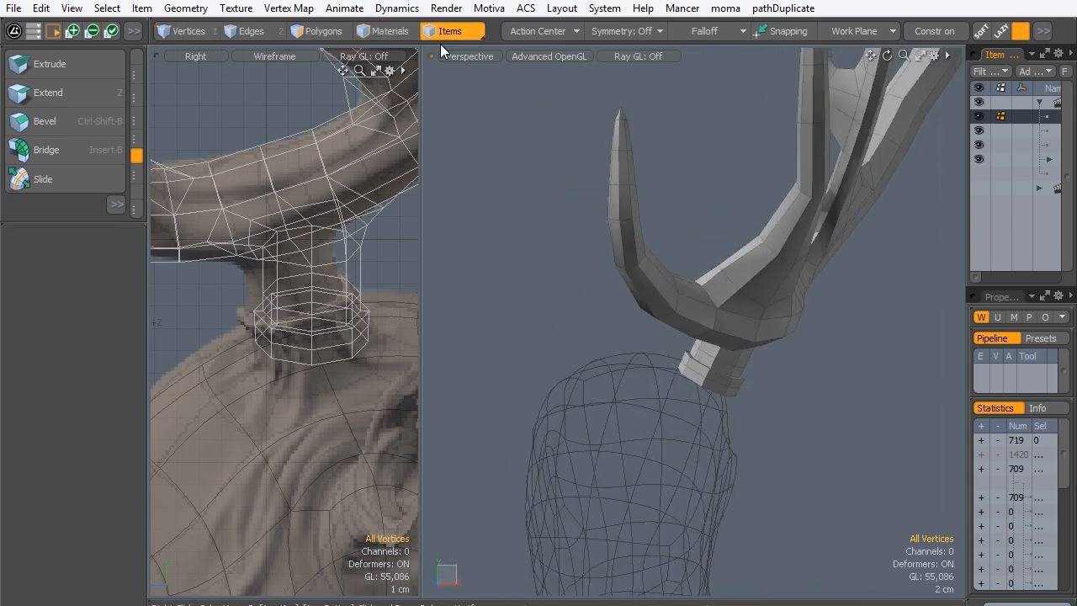
{"action": "left_click", "coordinate": [612, 402]}
{"action": "left_click_drag", "start_coordinate": [719, 457], "coordinate": [613, 428], "text": "alt"}
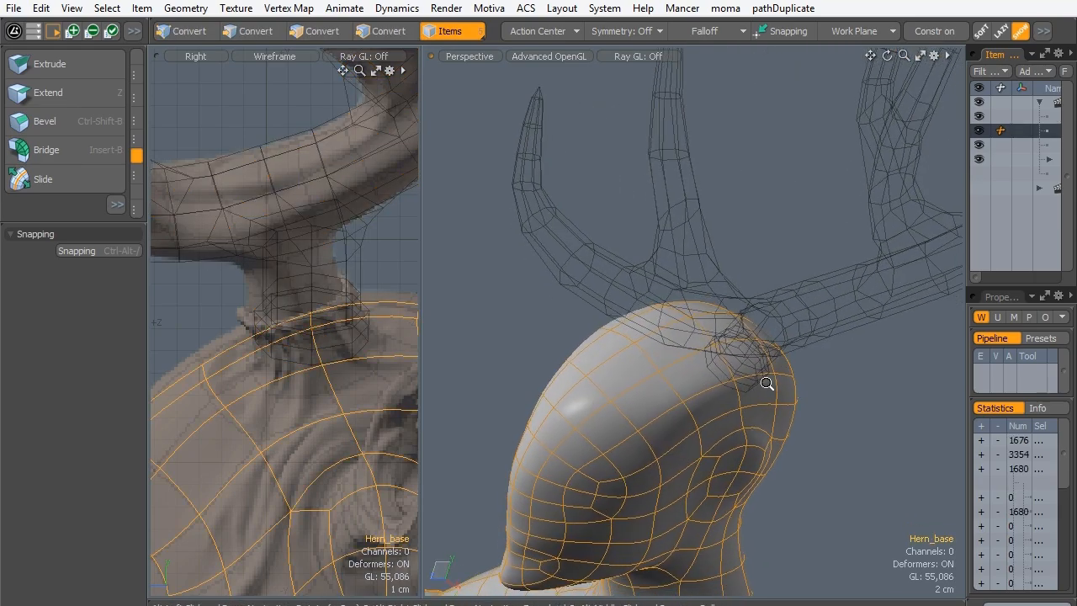
{"action": "left_click_drag", "start_coordinate": [766, 384], "coordinate": [800, 418], "text": "ctrl+alt"}
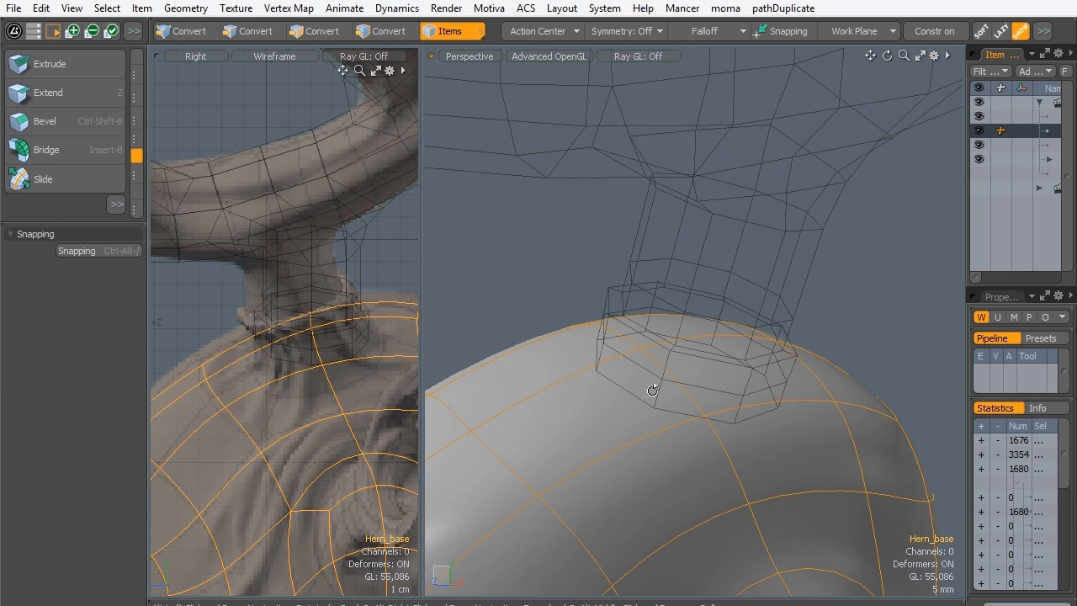
{"action": "left_click_drag", "start_coordinate": [653, 391], "coordinate": [648, 352], "text": "alt"}
{"action": "left_click_drag", "start_coordinate": [650, 340], "coordinate": [697, 373], "text": "alt"}
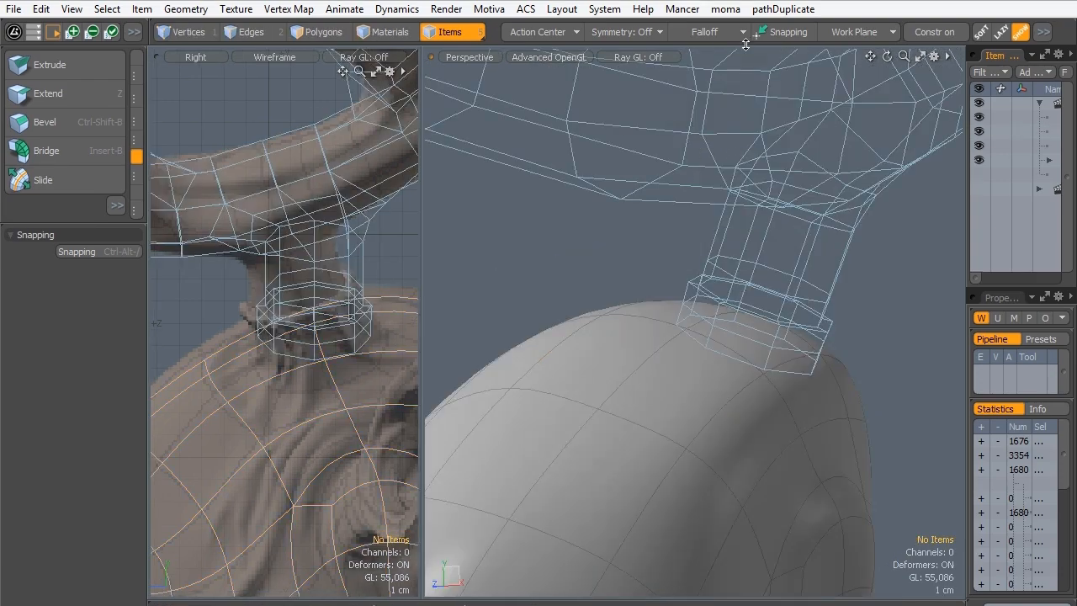
- Make the Antlers tmp mesh the active item again and bring the underside of its stump into view
{"action": "left_click", "coordinate": [719, 351]}
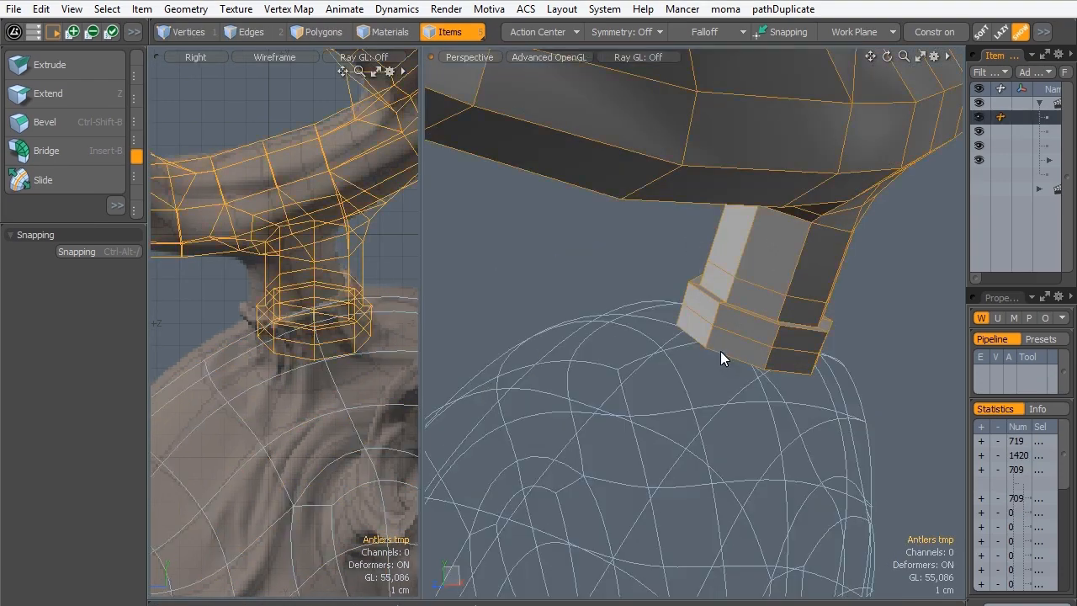
{"action": "mouse_move", "coordinate": [720, 351]}
{"action": "left_mouse_down", "text": "alt"}
{"action": "mouse_move", "coordinate": [737, 300]}
{"action": "mouse_move", "coordinate": [741, 350]}
{"action": "mouse_move", "coordinate": [717, 333]}
{"action": "mouse_move", "coordinate": [729, 281]}
{"action": "mouse_move", "coordinate": [720, 317]}
{"action": "left_mouse_up", "text": "alt"}
{"action": "left_click", "coordinate": [686, 396]}
{"action": "left_click", "coordinate": [716, 333]}
{"action": "scroll", "coordinate": [721, 317], "scroll_direction": "up", "scroll_amount": 2}
- Select the stump's octagonal end polygon and move it -5.2 mm along its own Z axis using the Selection action center
{"action": "key", "text": "3"}
{"action": "left_click", "coordinate": [704, 394]}
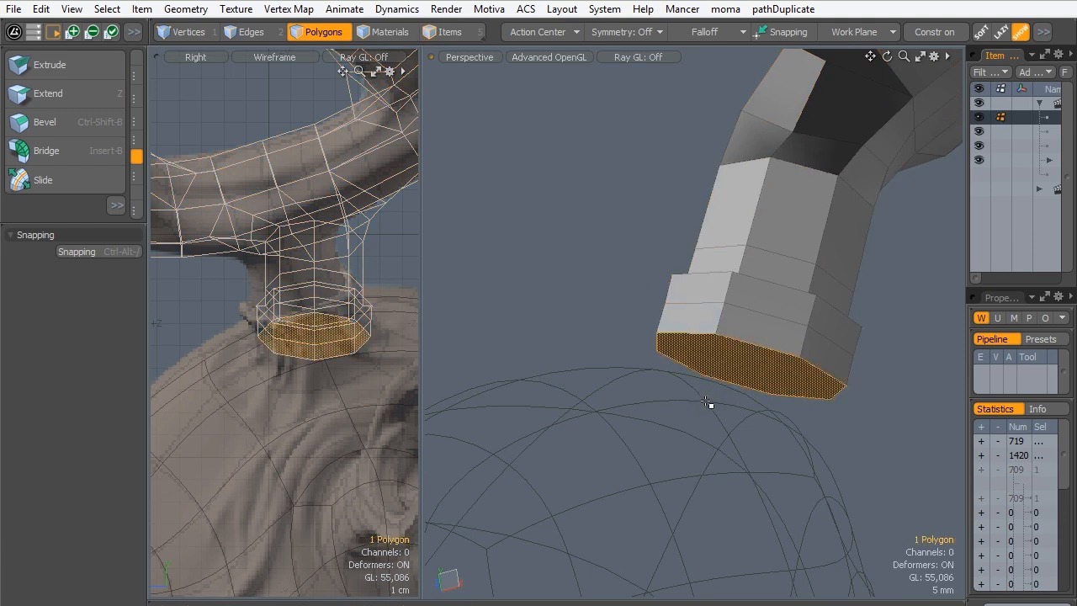
{"action": "key", "text": "w"}
{"action": "left_click", "coordinate": [525, 9]}
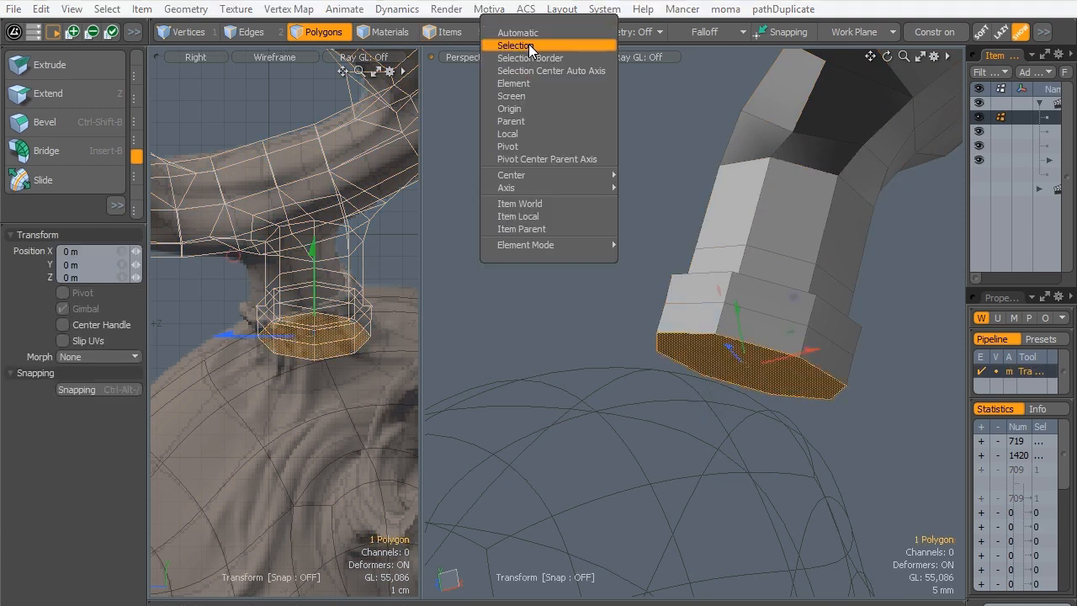
{"action": "left_click", "coordinate": [513, 44]}
{"action": "mouse_move", "coordinate": [734, 406]}
{"action": "left_mouse_down", "text": "alt"}
{"action": "mouse_move", "coordinate": [736, 414]}
{"action": "mouse_move", "coordinate": [740, 392]}
{"action": "left_mouse_up", "text": "alt"}
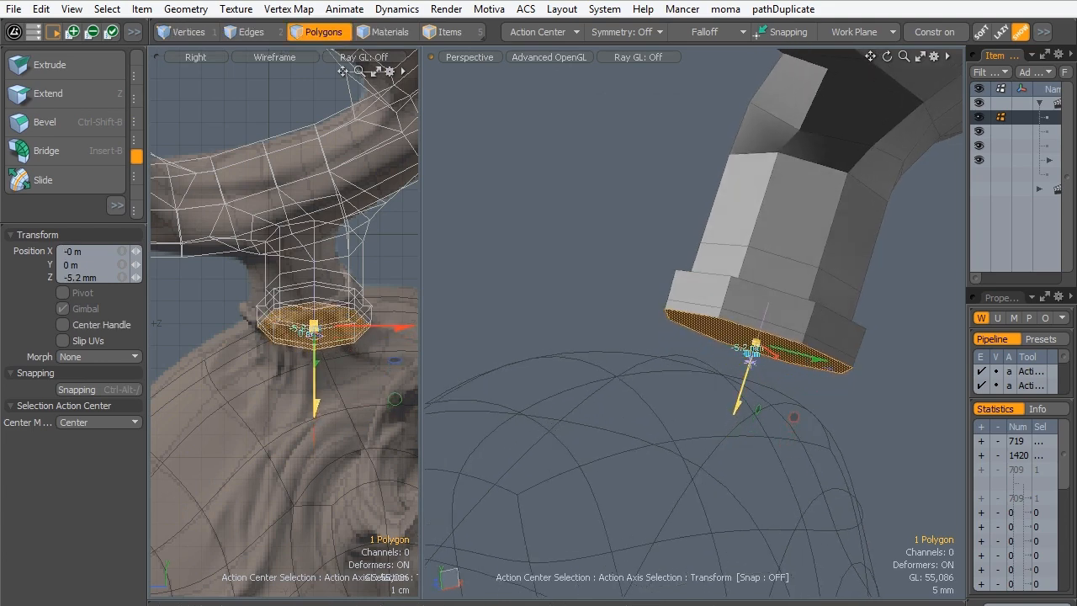
- Scale the stump's end polygon to 91.5% in X and Y, keeping Z at 100%
{"action": "key", "text": "r"}
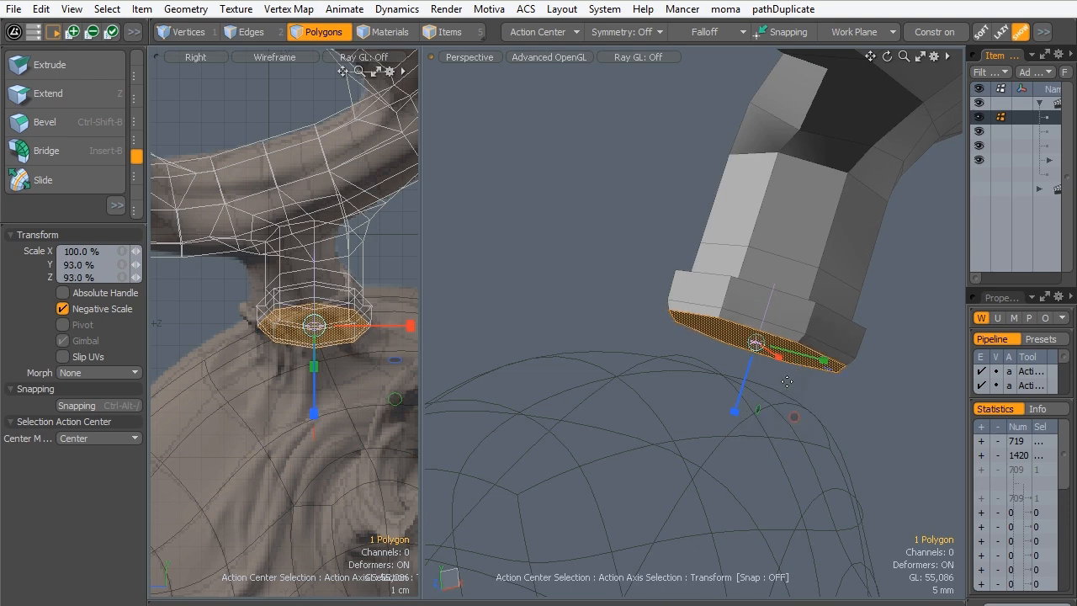
{"action": "mouse_move", "coordinate": [764, 367]}
{"action": "left_mouse_down", "text": "alt"}
{"action": "mouse_move", "coordinate": [889, 209]}
{"action": "mouse_move", "coordinate": [756, 350]}
{"action": "left_mouse_up", "text": "alt"}
{"action": "key", "text": "ctrl+z"}
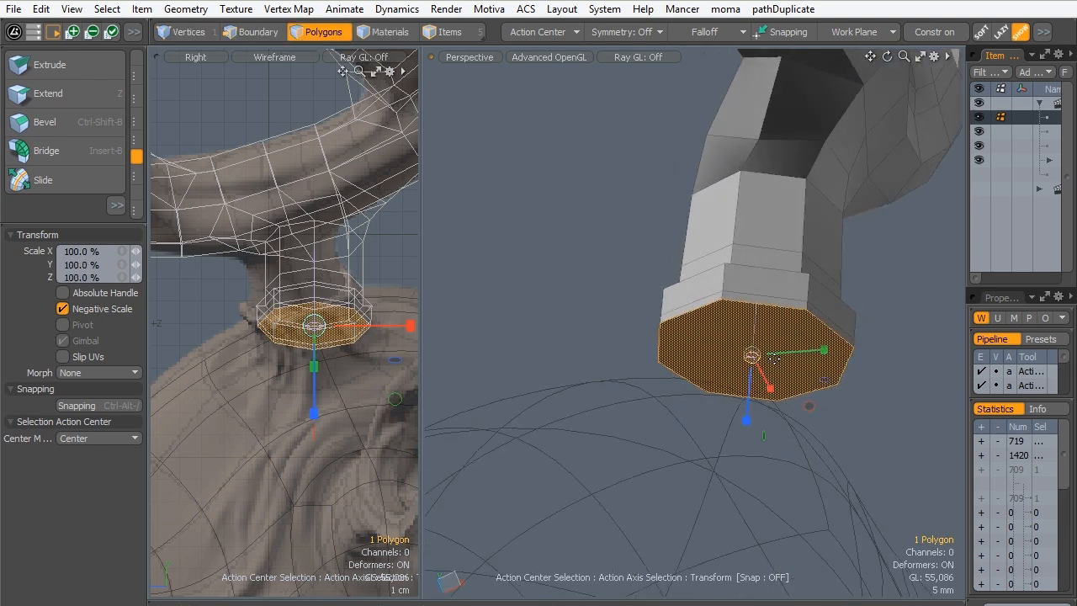
{"action": "left_click_drag", "start_coordinate": [824, 379], "coordinate": [815, 379]}
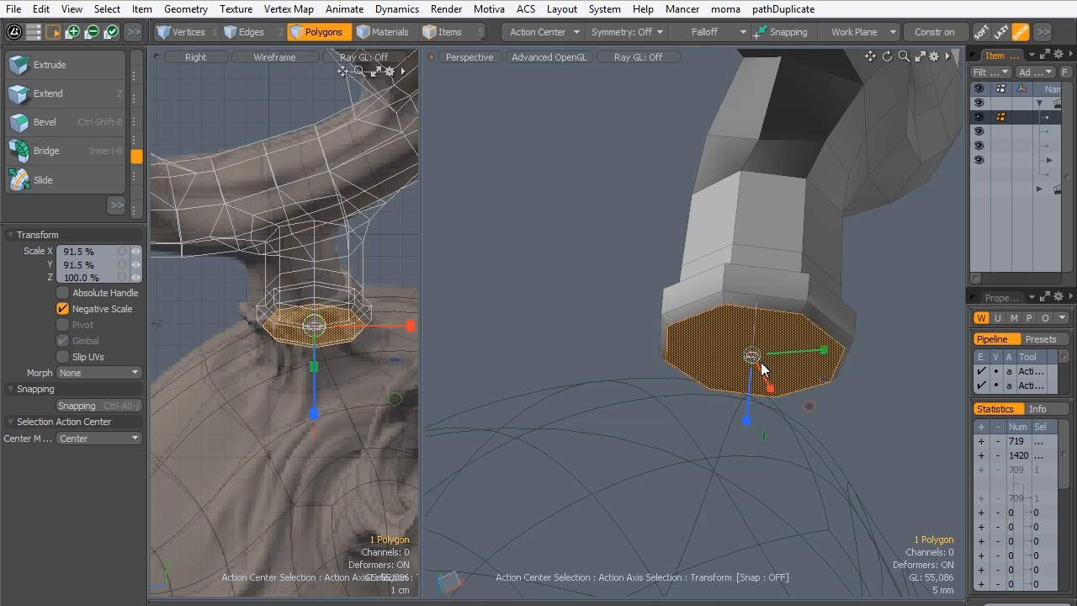
{"action": "key", "text": "q"}
- Bevel the stump's end polygon with a shift of about 2 mm and no inset, and turn the background constraint off
{"action": "key", "text": "b"}
{"action": "left_click", "coordinate": [764, 295]}
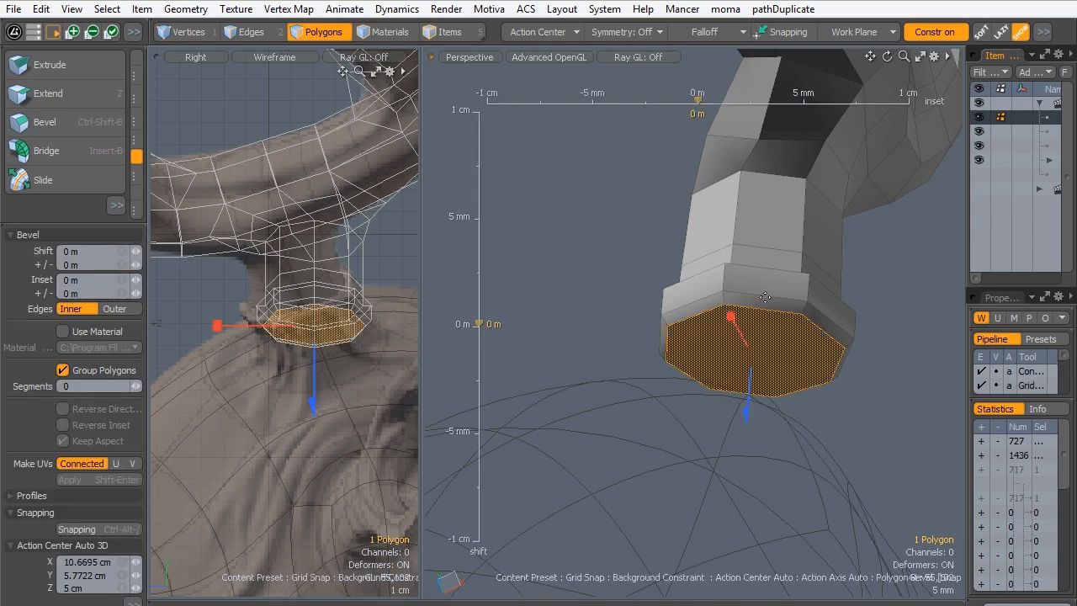
{"action": "left_click_drag", "start_coordinate": [764, 295], "coordinate": [757, 392], "text": "alt"}
{"action": "left_click", "coordinate": [748, 351], "text": "shift"}
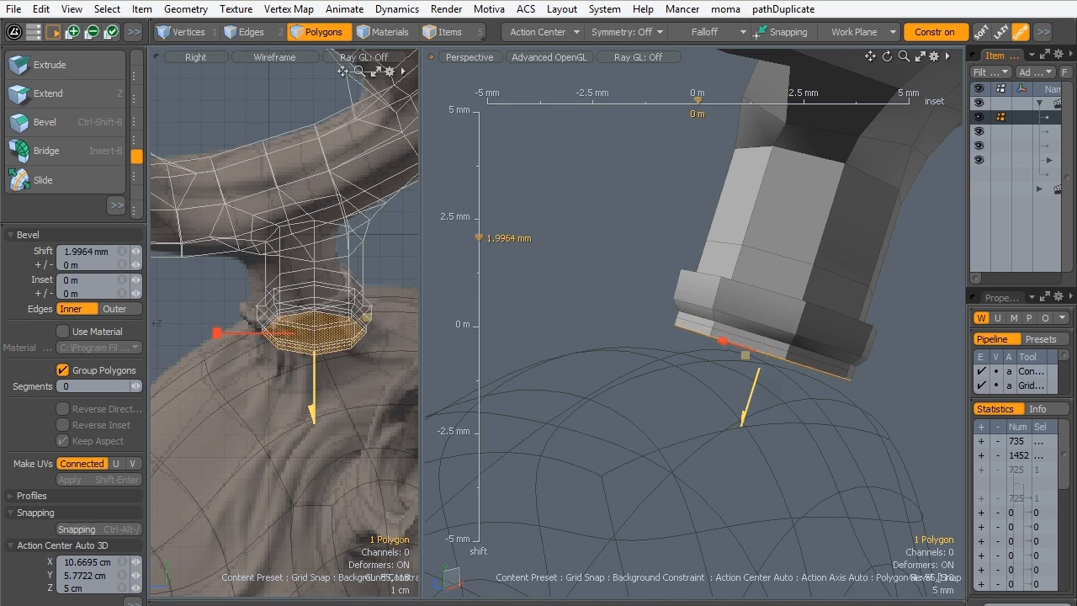
{"action": "key", "text": "space"}
{"action": "left_click", "coordinate": [931, 26]}
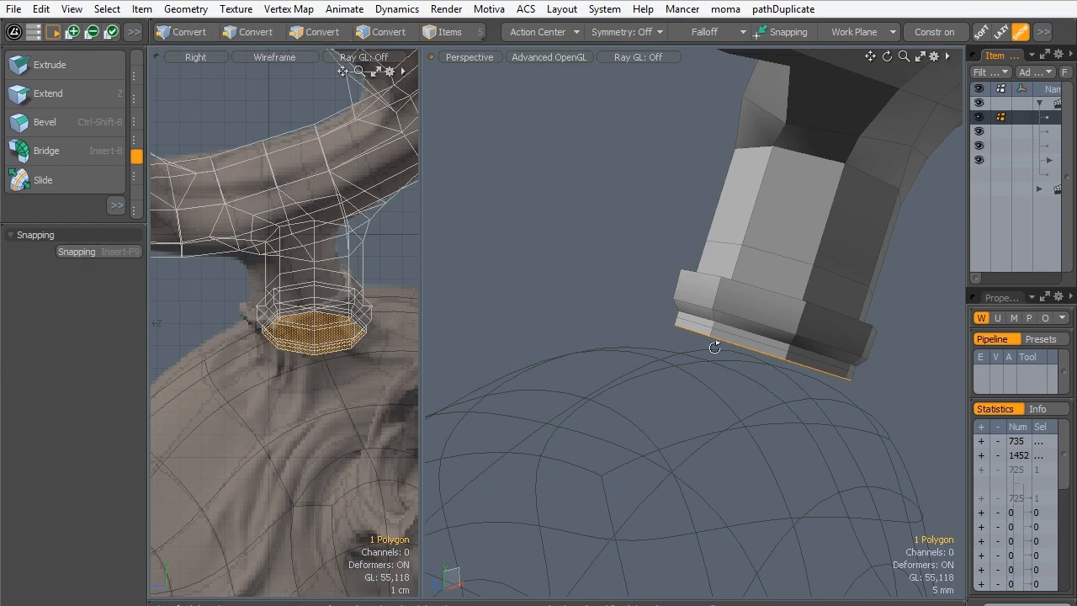
- Enable the Background constraint mode and set its geometry constraint to Vector
{"action": "left_click_drag", "start_coordinate": [714, 337], "coordinate": [740, 271], "text": "alt"}
{"action": "left_click", "coordinate": [85, 252]}
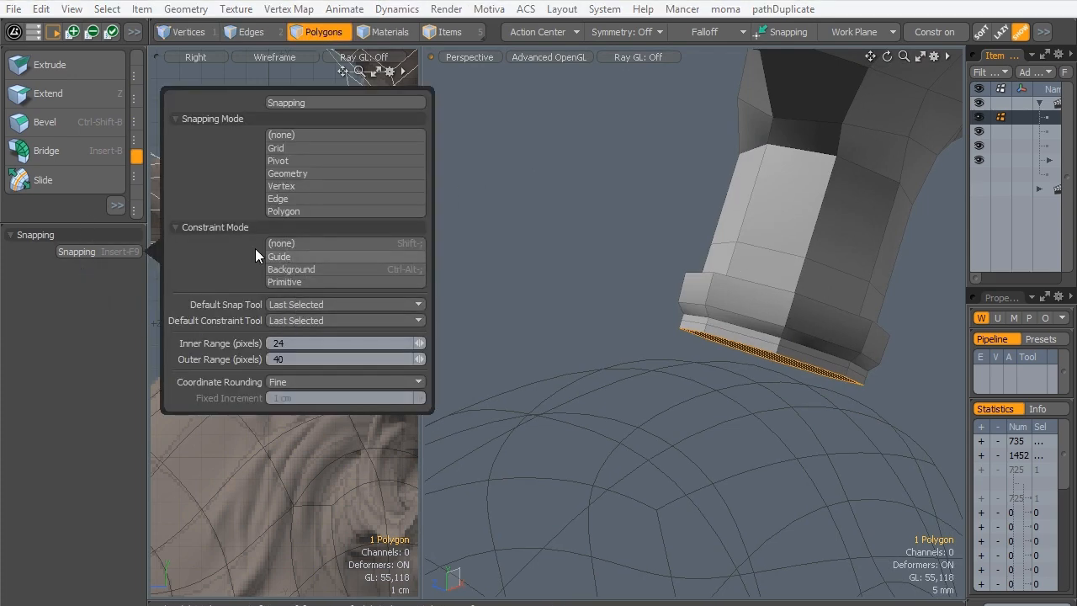
{"action": "left_click", "coordinate": [310, 269]}
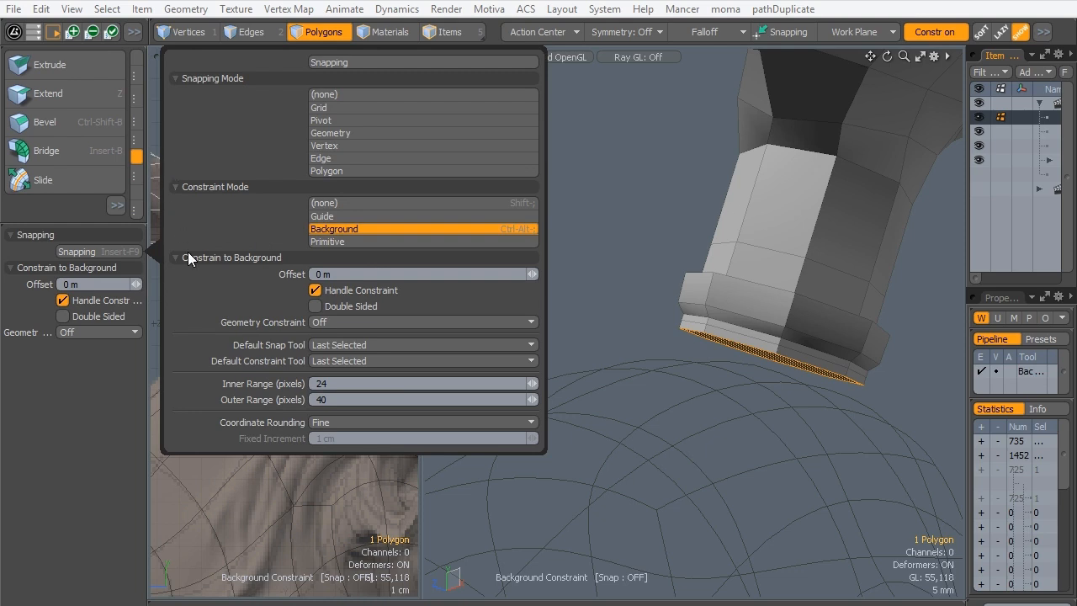
{"action": "left_click", "coordinate": [336, 322]}
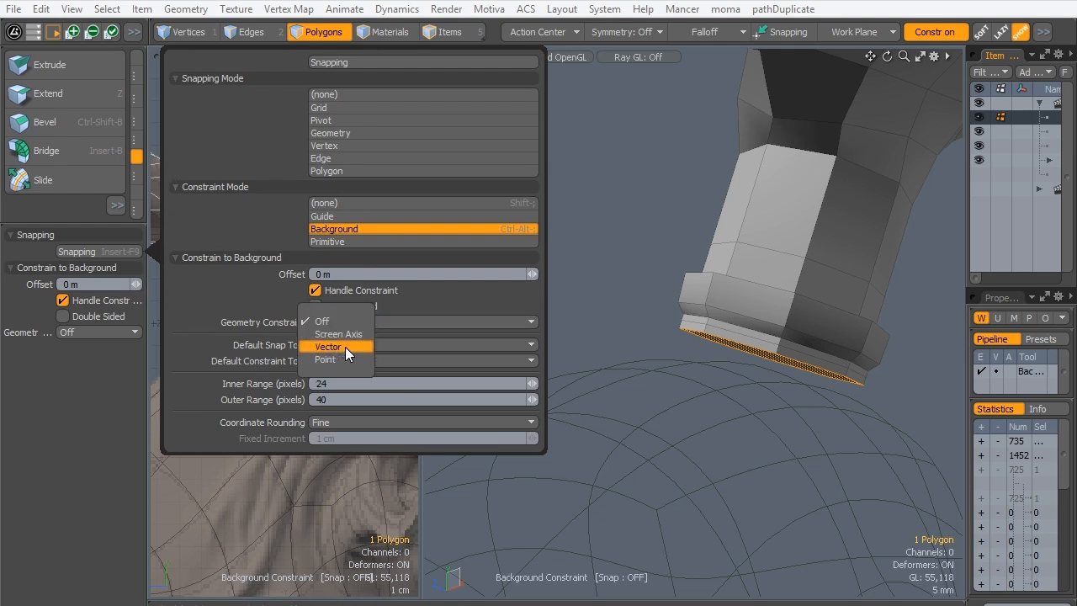
{"action": "left_click", "coordinate": [358, 348]}
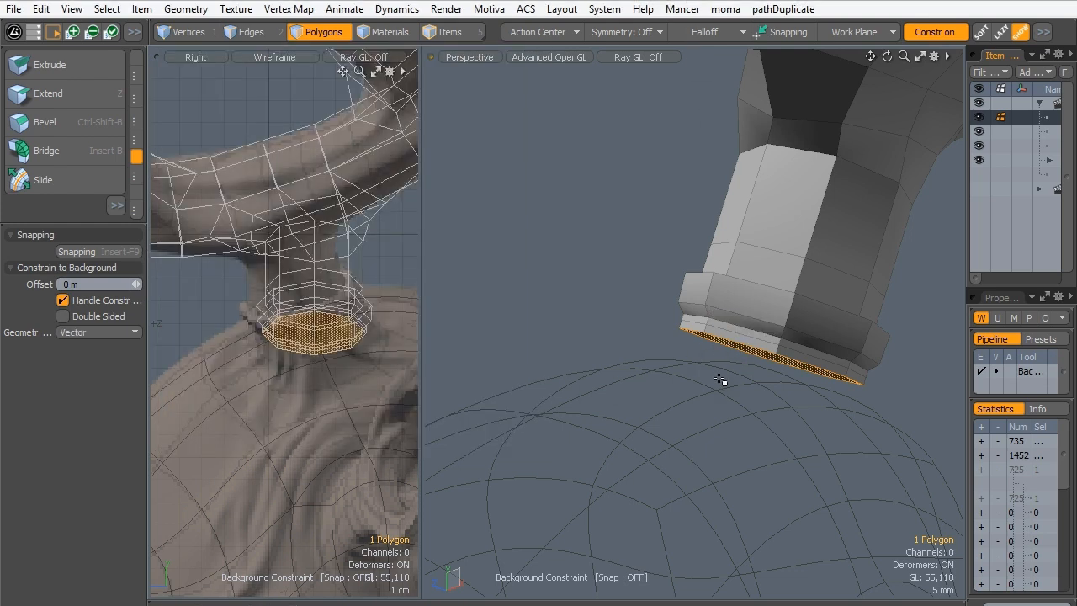
- Move the stump's end polygon 3.077 cm along its own Z axis onto the head surface with the Selection action center, and deselect it
{"action": "key", "text": "w"}
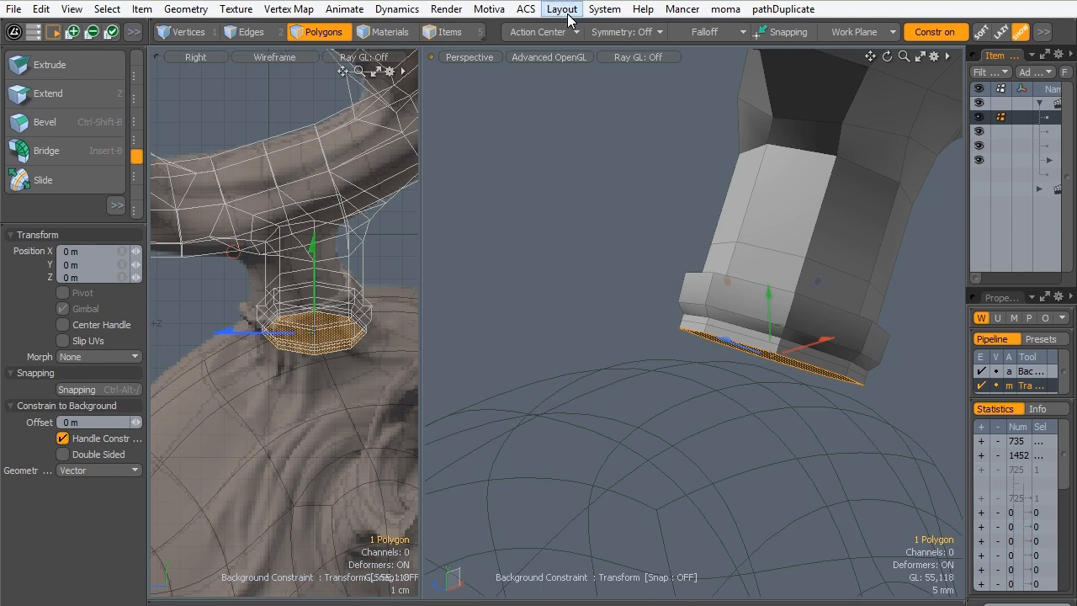
{"action": "left_click", "coordinate": [526, 9]}
{"action": "left_click", "coordinate": [513, 43]}
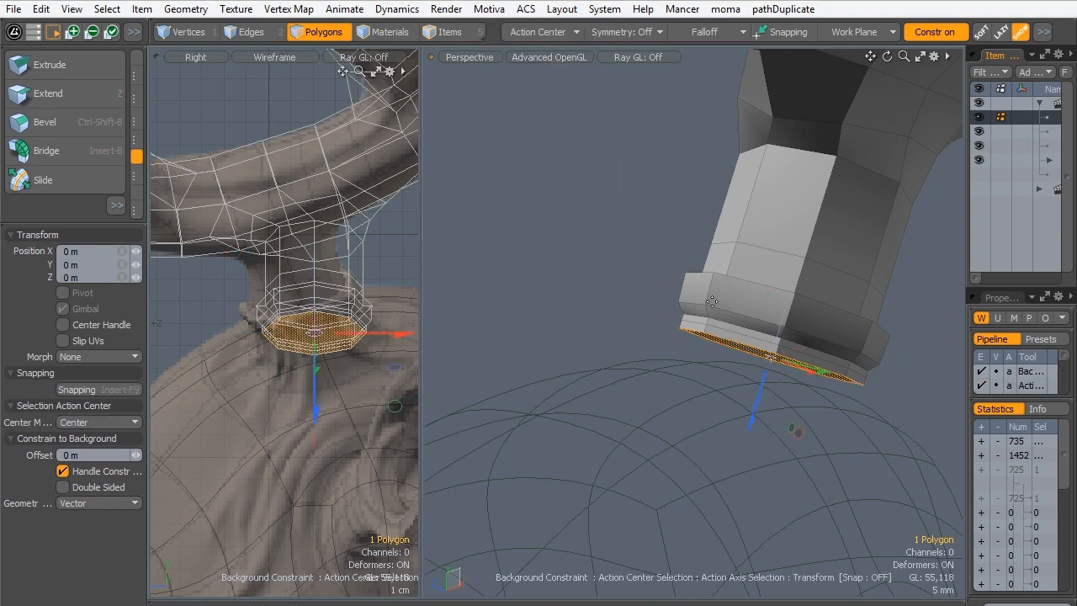
{"action": "left_click_drag", "start_coordinate": [749, 398], "coordinate": [718, 521]}
{"action": "left_click_drag", "start_coordinate": [724, 446], "coordinate": [578, 301], "text": "alt"}
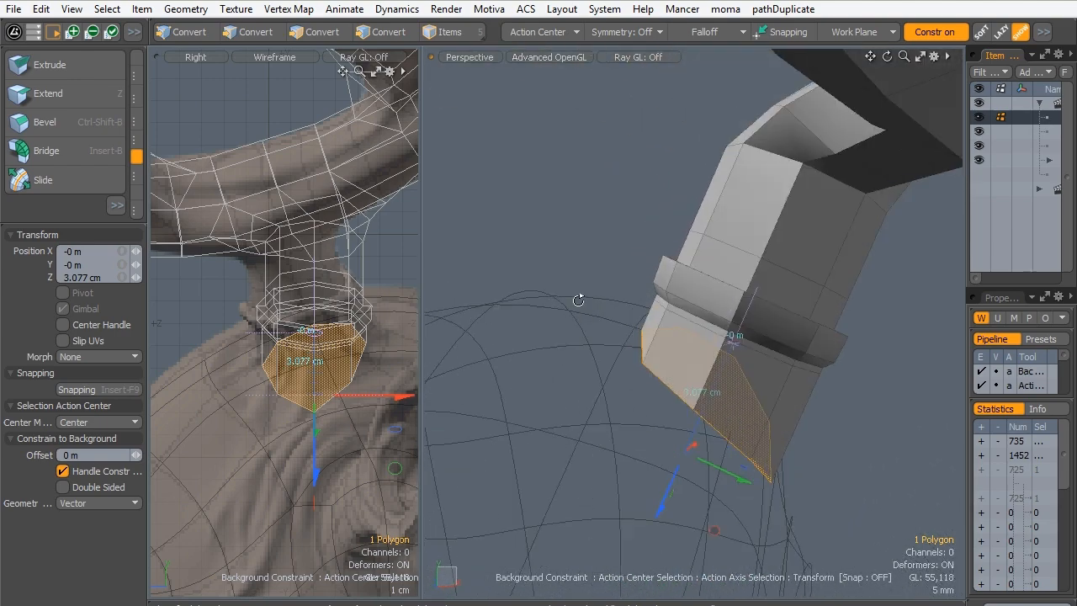
{"action": "key", "text": "q"}
{"action": "left_click", "coordinate": [569, 226]}
{"action": "left_click_drag", "start_coordinate": [660, 286], "coordinate": [599, 312], "text": "alt"}
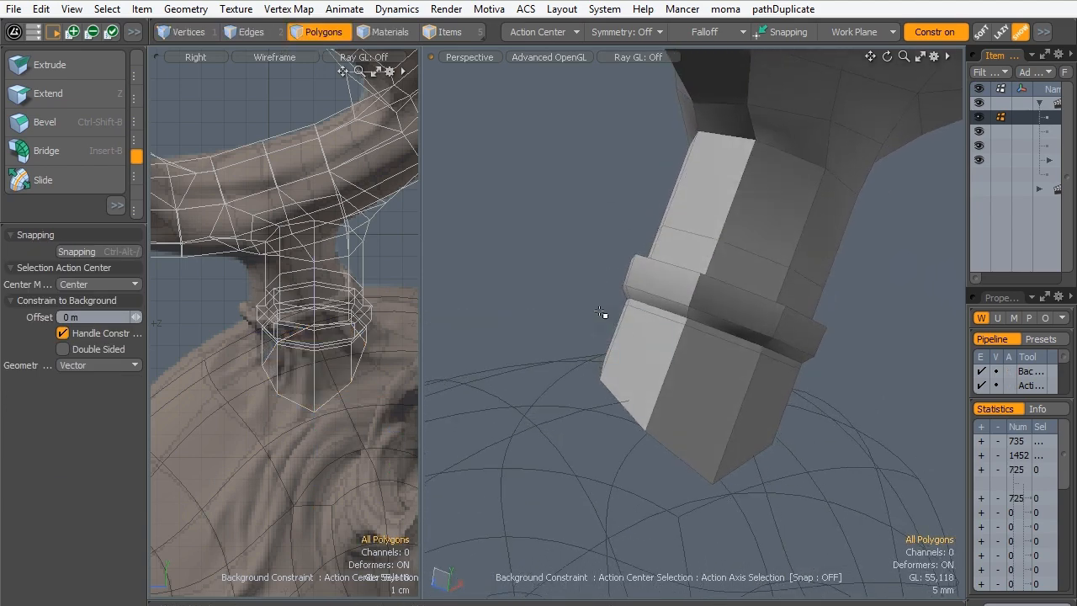
- Examine how the projected stump end meets the head mesh from several angles, close up and with the whole antler in sight
{"action": "left_click_drag", "start_coordinate": [616, 270], "coordinate": [684, 358], "text": "alt"}
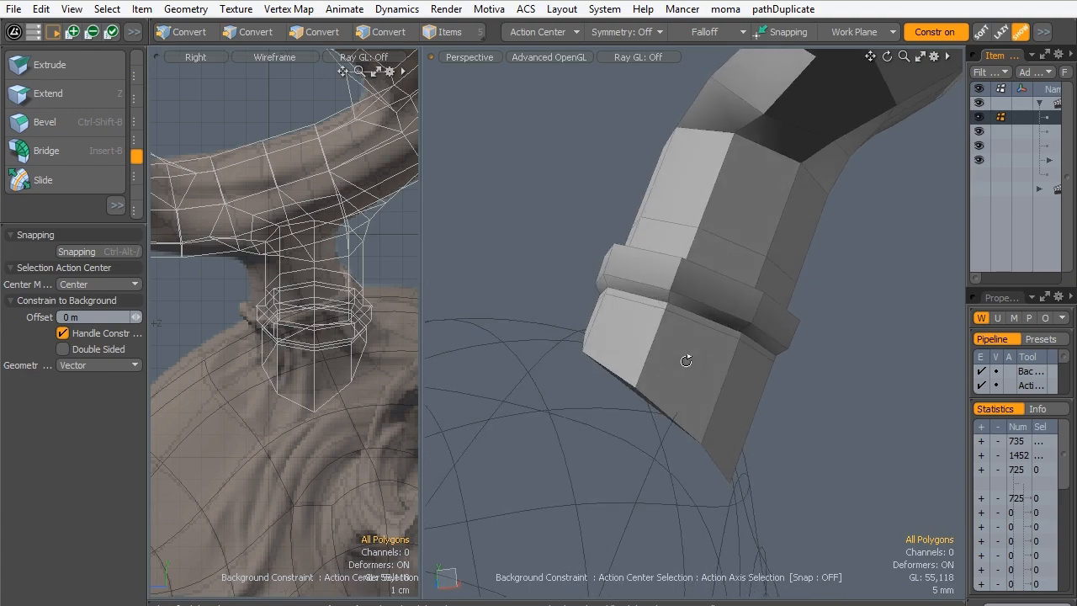
{"action": "left_click_drag", "start_coordinate": [733, 206], "coordinate": [625, 278], "text": "ctrl+alt"}
{"action": "left_click_drag", "start_coordinate": [709, 315], "coordinate": [810, 240], "text": "alt"}
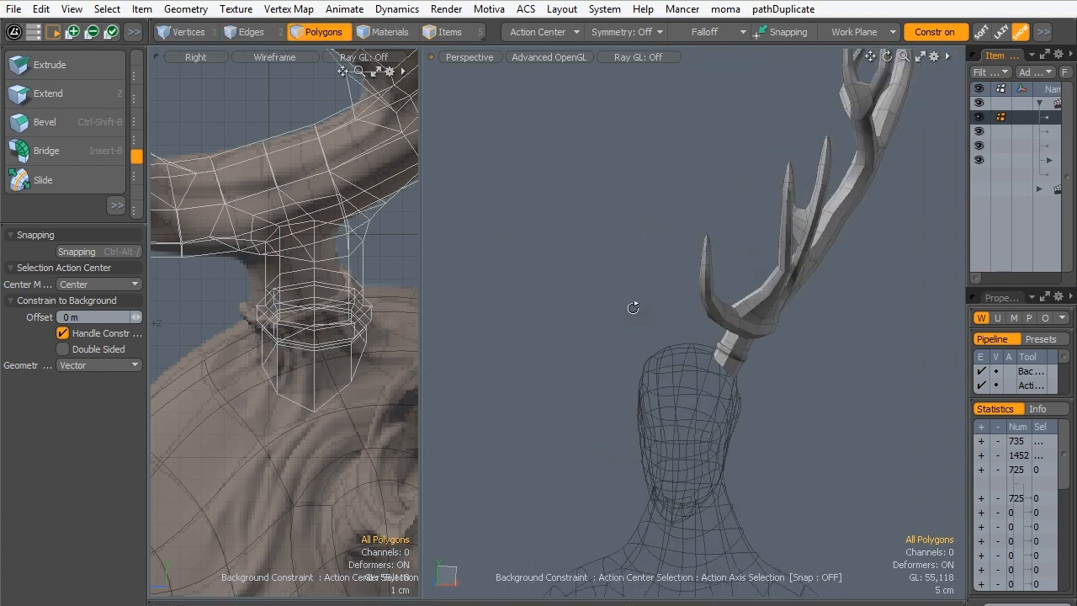
{"action": "left_click_drag", "start_coordinate": [633, 308], "coordinate": [782, 330], "text": "alt"}
{"action": "left_click_drag", "start_coordinate": [689, 337], "coordinate": [740, 324], "text": "ctrl+alt"}
{"action": "left_click_drag", "start_coordinate": [740, 323], "coordinate": [682, 334], "text": "alt"}
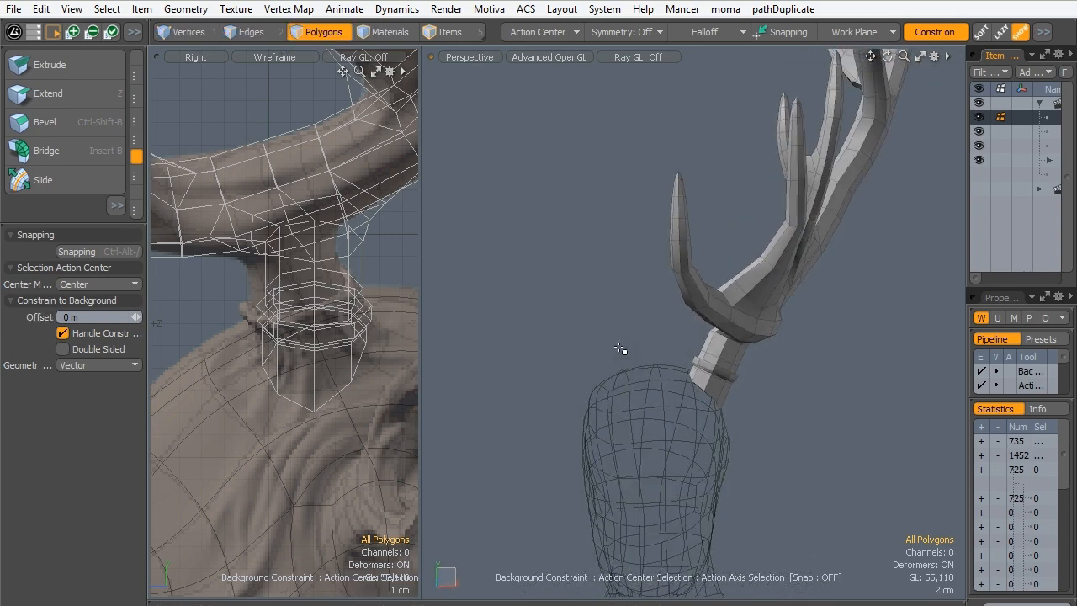
- Set the perspective viewport to Front with the whole antler in view, and turn the background constraint off
{"action": "key", "text": "ctrl+space"}
{"action": "left_click", "coordinate": [703, 236]}
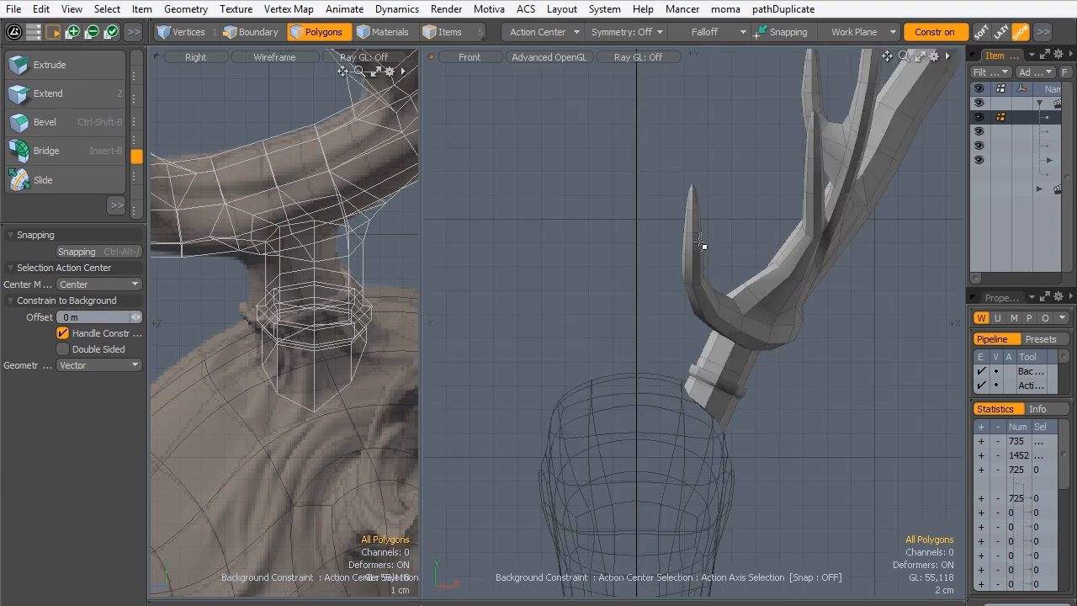
{"action": "left_click_drag", "start_coordinate": [691, 315], "coordinate": [628, 367], "text": "ctrl+alt"}
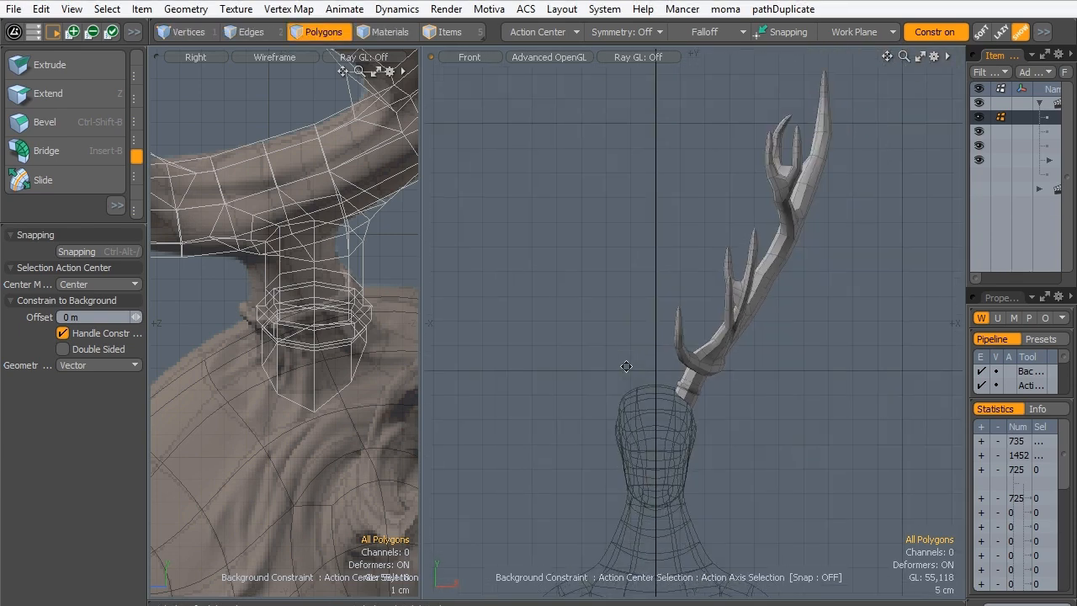
{"action": "left_click_drag", "start_coordinate": [702, 175], "coordinate": [700, 211], "text": "alt+shift"}
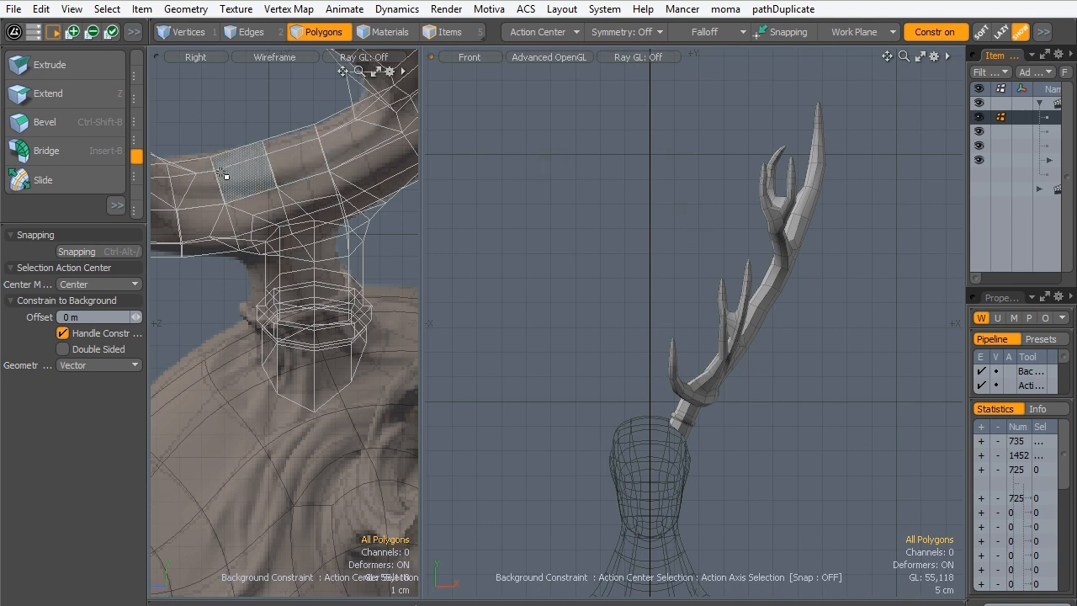
{"action": "left_click", "coordinate": [100, 205]}
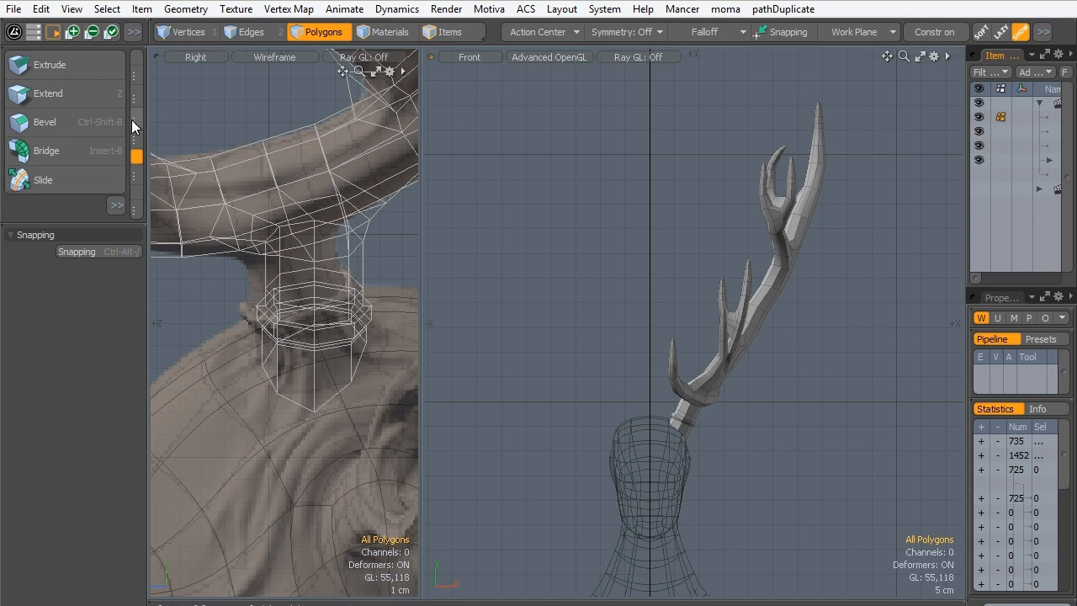
- Mirror the antler to the other side of the head with the Mirror tool, using axis Y and a center of 0 m
{"action": "left_click", "coordinate": [136, 60]}
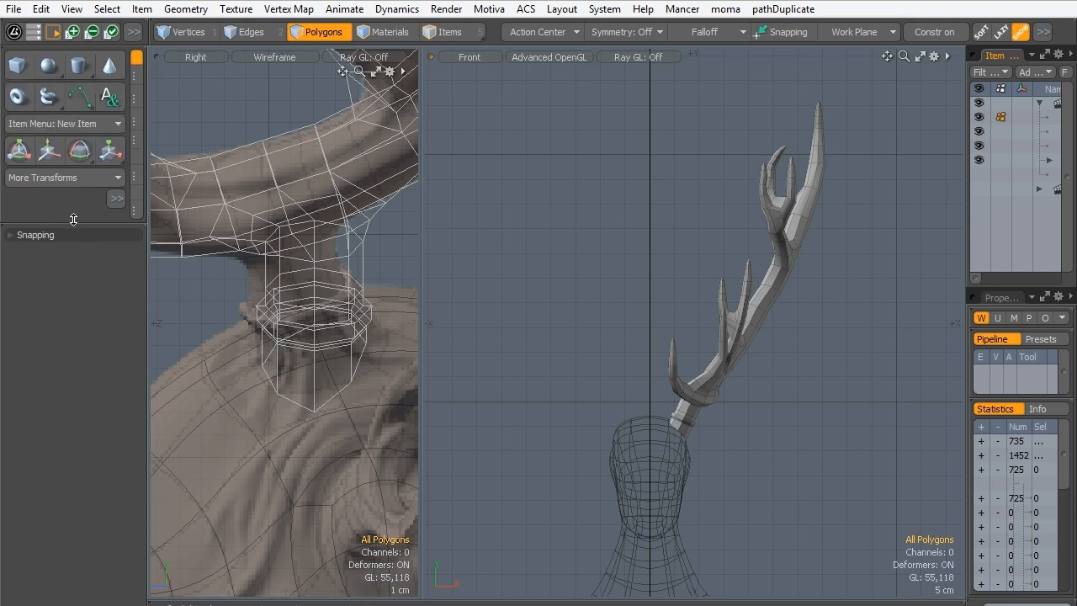
{"action": "left_click_drag", "start_coordinate": [74, 225], "coordinate": [93, 404]}
{"action": "left_click", "coordinate": [137, 118]}
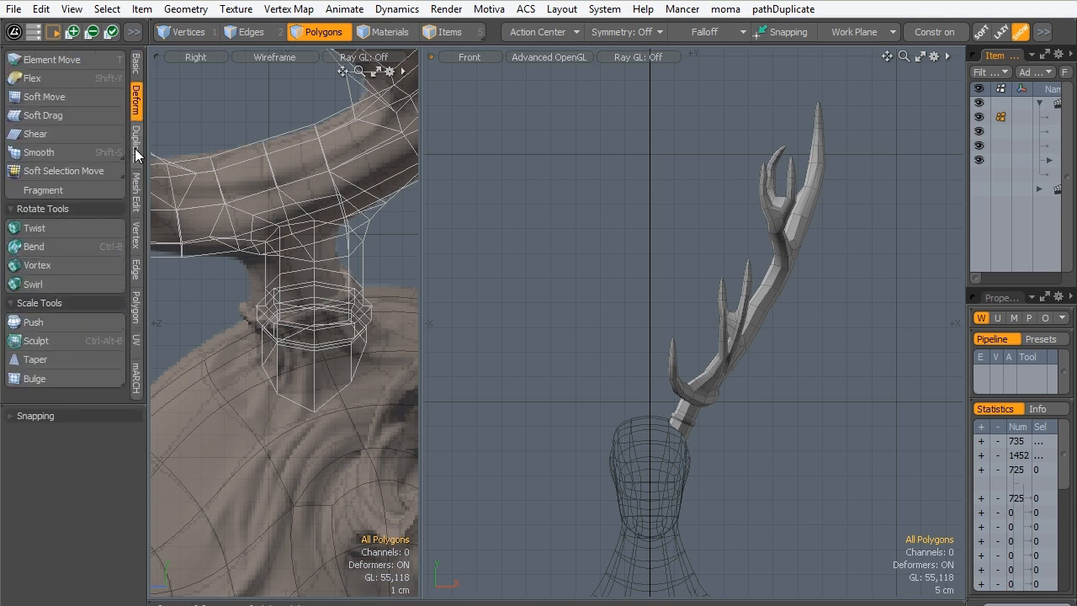
{"action": "left_click", "coordinate": [135, 144]}
{"action": "left_click", "coordinate": [31, 79]}
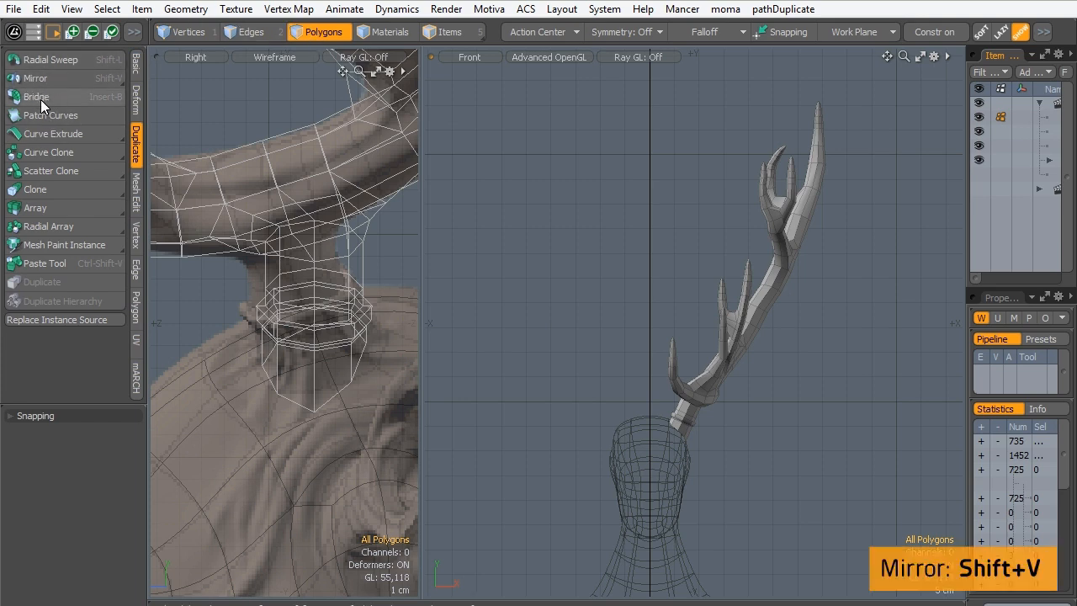
{"action": "left_click", "coordinate": [40, 79]}
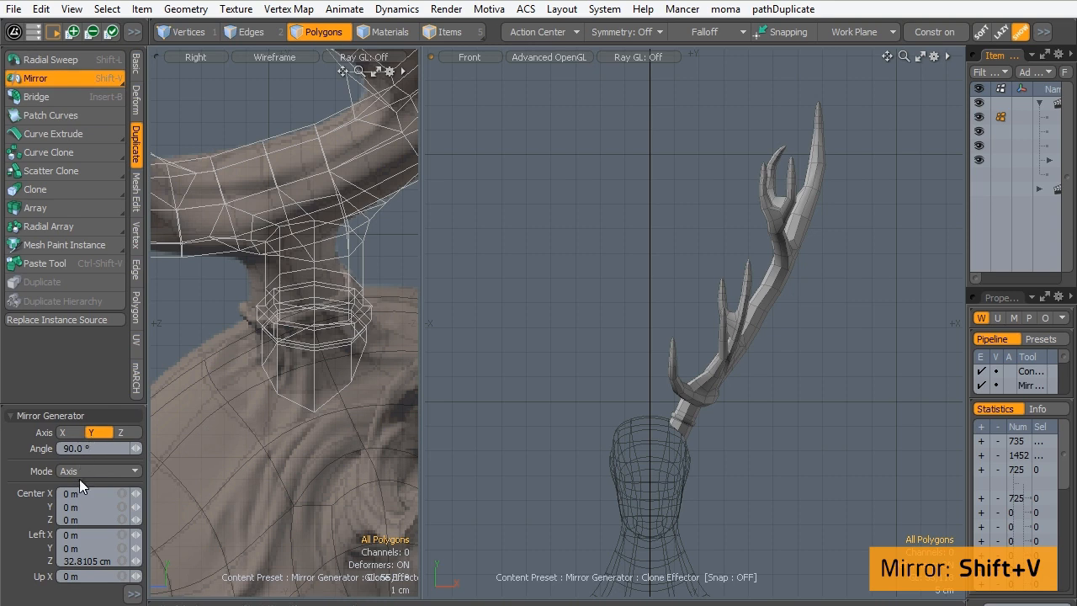
{"action": "left_click", "coordinate": [649, 402]}
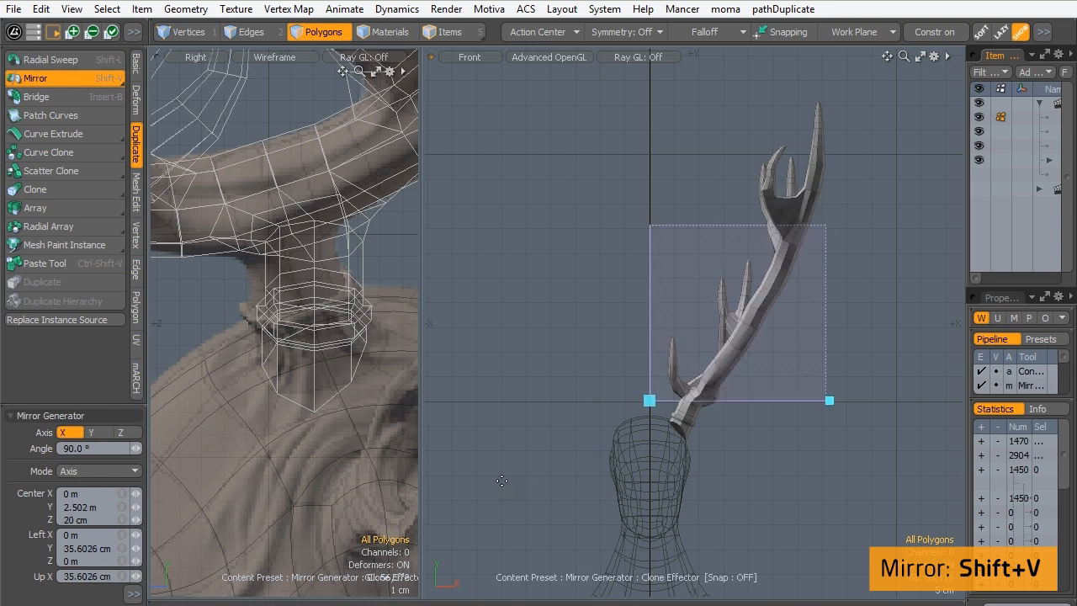
{"action": "left_click", "coordinate": [90, 433]}
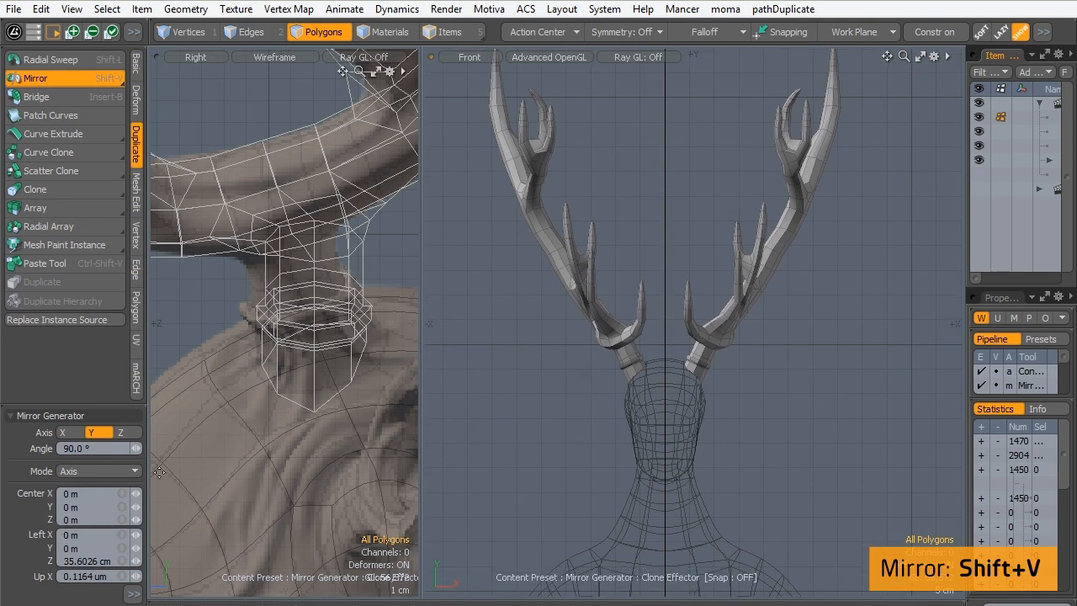
{"action": "left_click_drag", "start_coordinate": [635, 313], "coordinate": [604, 298], "text": "alt+shift"}
{"action": "key", "text": "space"}
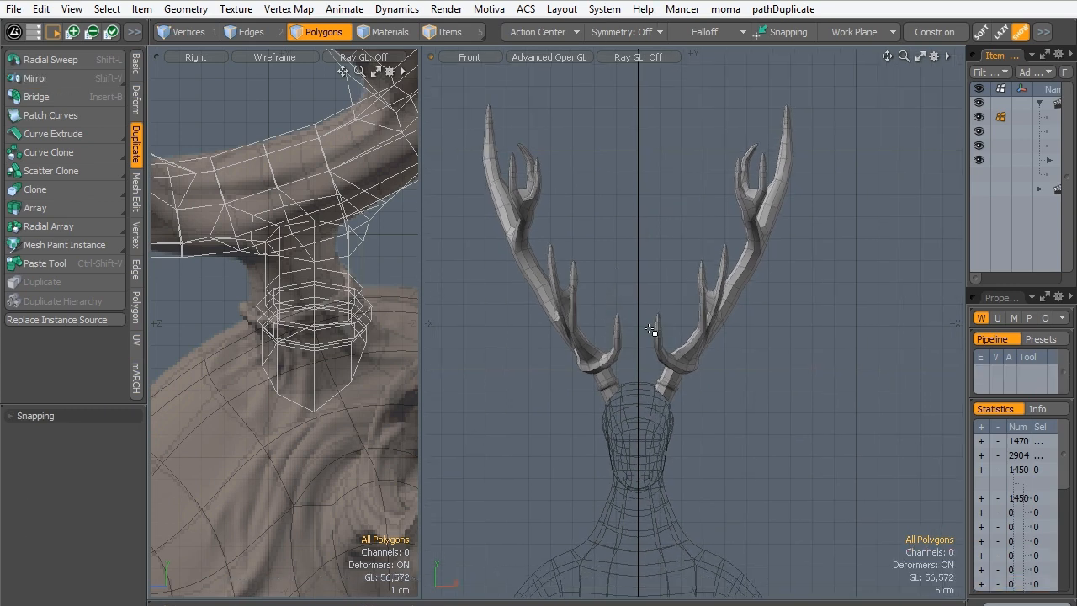
- Preview the mirrored antlers as a subdivision surface in the front and side views, and return them to plain faces
{"action": "left_click_drag", "start_coordinate": [649, 328], "coordinate": [704, 300], "text": "ctrl+alt"}
{"action": "left_click_drag", "start_coordinate": [602, 483], "coordinate": [202, 303], "text": "alt+shift"}
{"action": "left_click_drag", "start_coordinate": [294, 312], "coordinate": [284, 337], "text": "alt+shift"}
{"action": "left_click_drag", "start_coordinate": [704, 344], "coordinate": [669, 404], "text": "alt+shift"}
{"action": "left_click_drag", "start_coordinate": [669, 404], "coordinate": [526, 304], "text": "ctrl+alt"}
{"action": "key", "text": "Tab"}
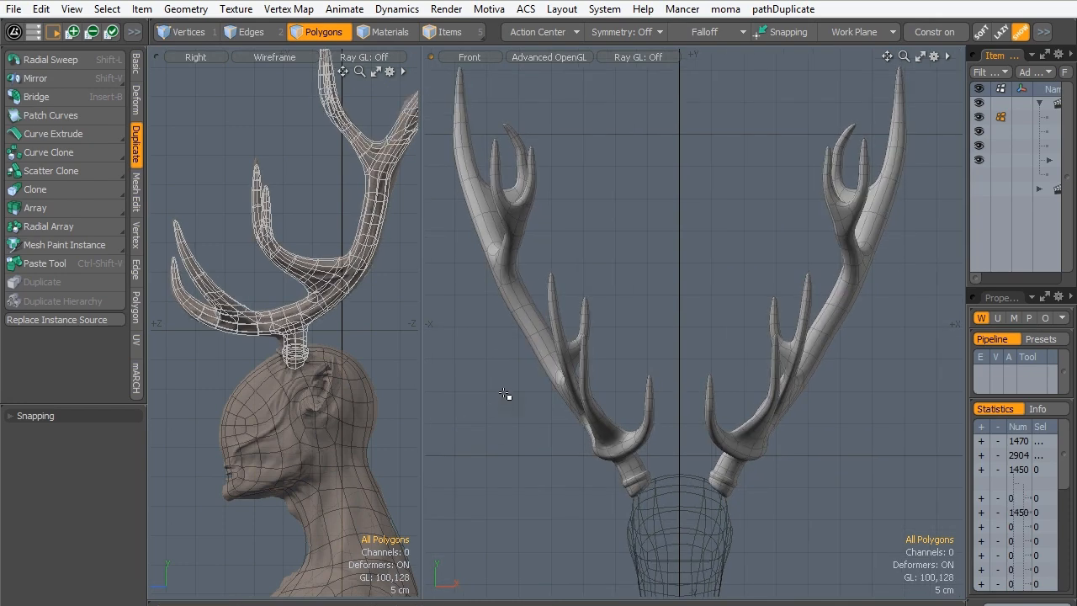
{"action": "key", "text": "Tab"}
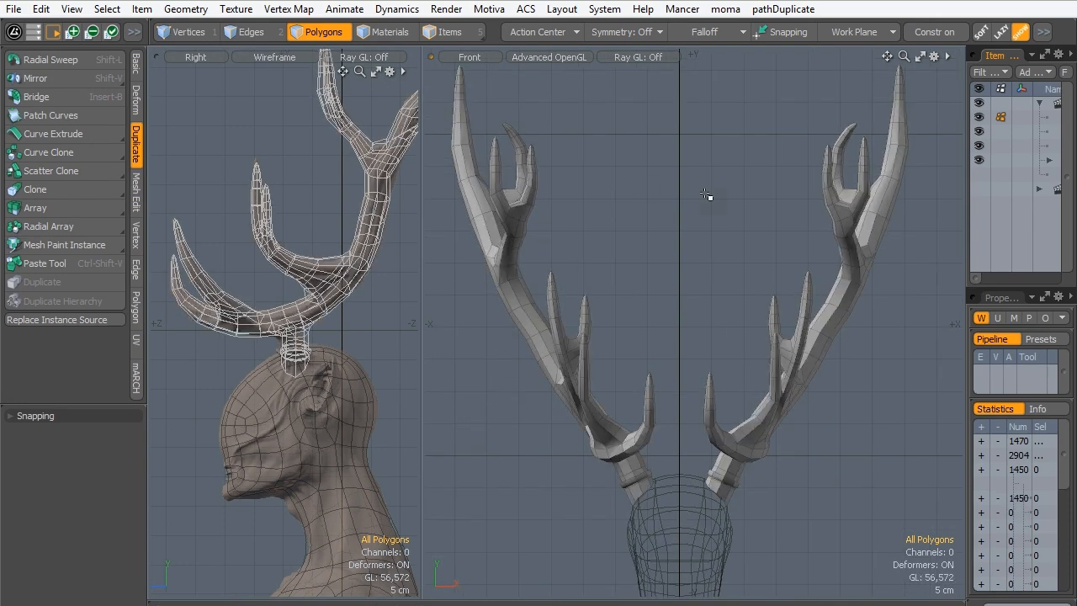
- Examine both antlers in the Perspective view, including how their stumps sit on the head
{"action": "key", "text": "ctrl+space"}
{"action": "left_click", "coordinate": [889, 276]}
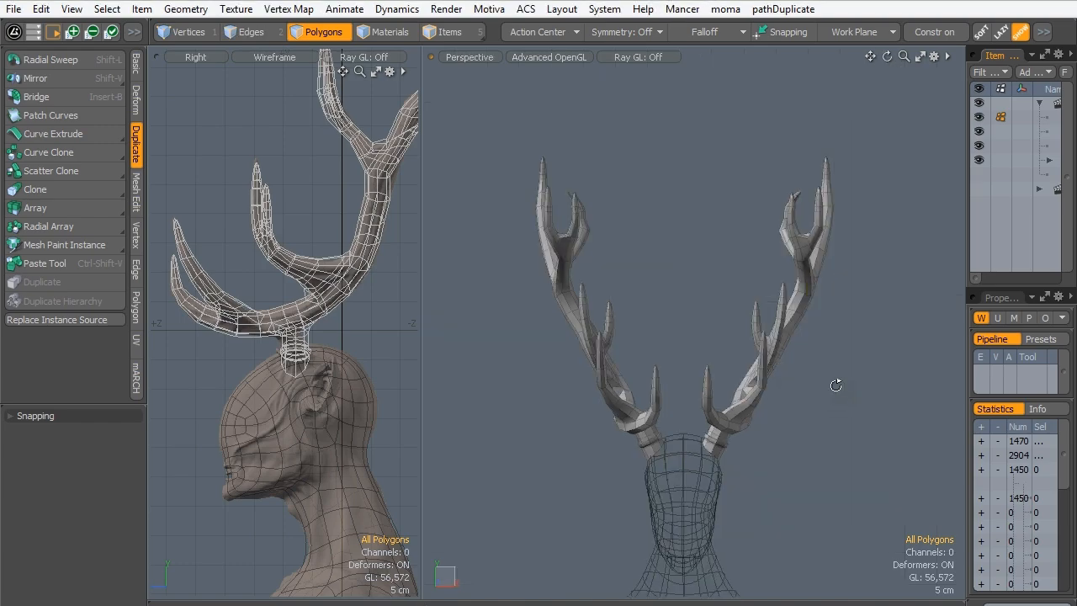
{"action": "left_click_drag", "start_coordinate": [833, 379], "coordinate": [609, 318], "text": "alt"}
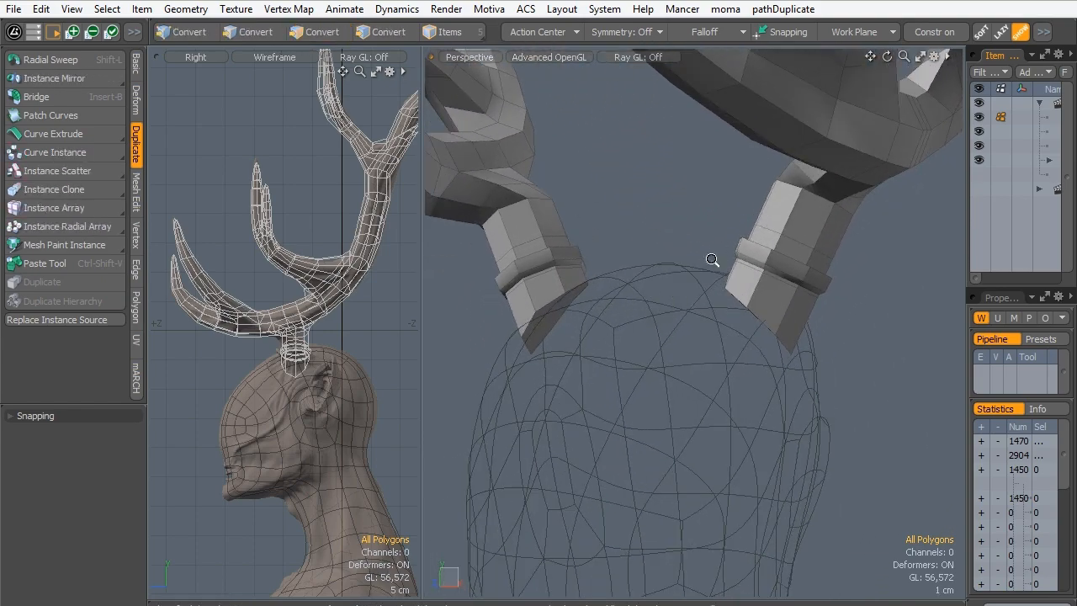
{"action": "mouse_move", "coordinate": [711, 260]}
{"action": "left_mouse_down", "text": "ctrl+alt"}
{"action": "mouse_move", "coordinate": [601, 384]}
{"action": "mouse_move", "coordinate": [701, 267]}
{"action": "left_mouse_up", "text": "ctrl+alt"}
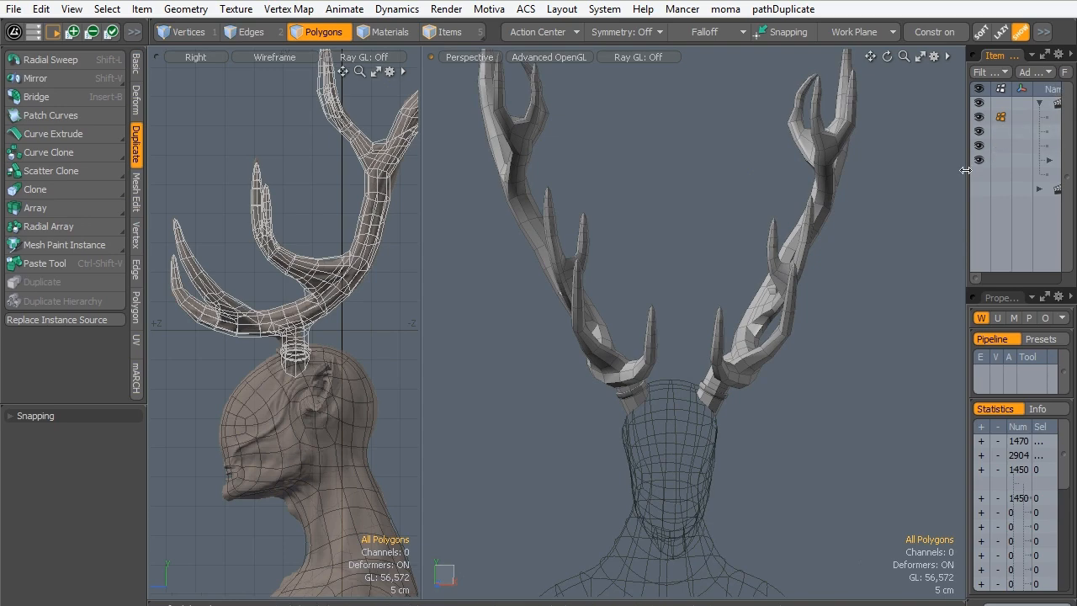
- Widen the item list, copy the antler polygons of Antlers tmp and hide that item
{"action": "left_click_drag", "start_coordinate": [967, 184], "coordinate": [846, 184]}
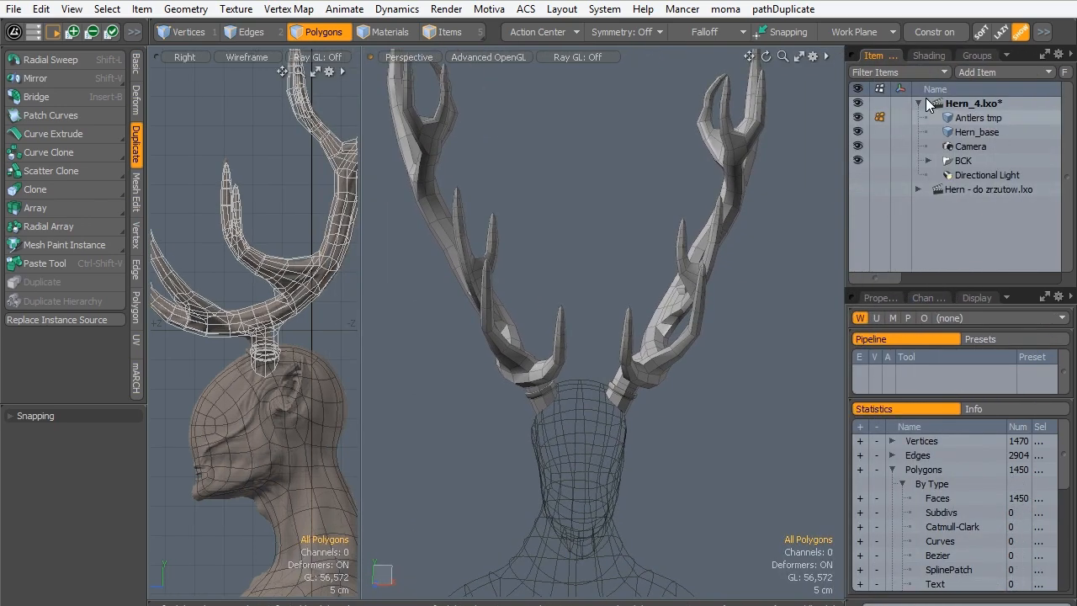
{"action": "left_click", "coordinate": [967, 118]}
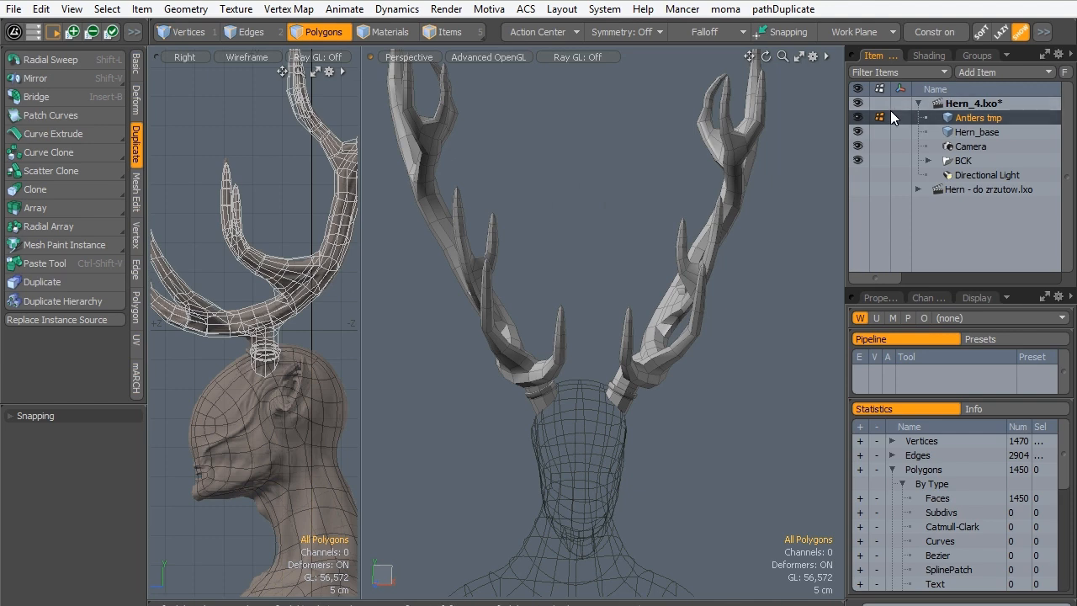
{"action": "left_click", "coordinate": [856, 118]}
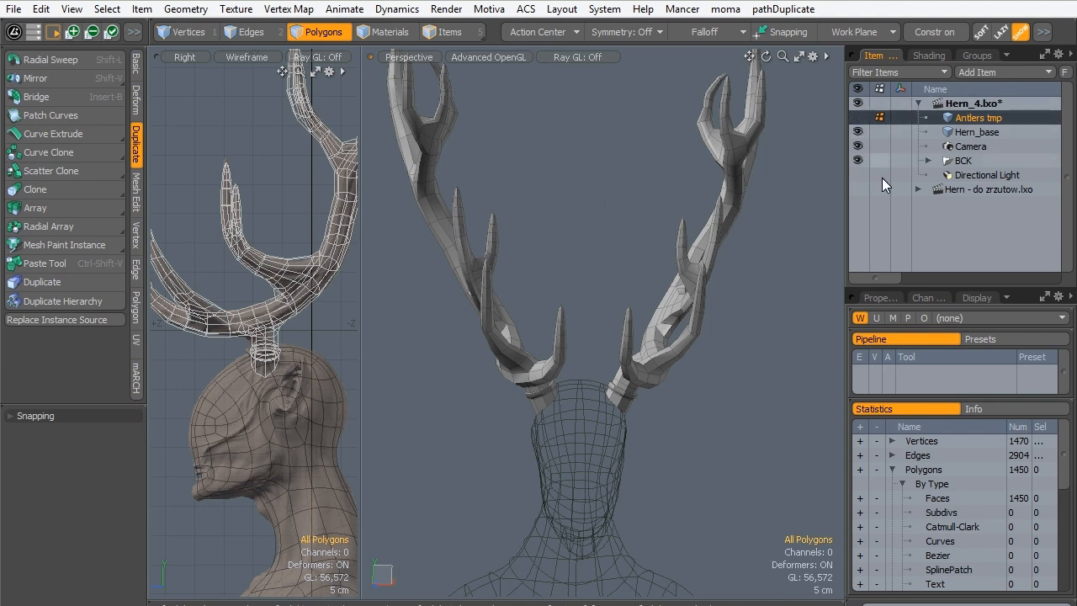
- Convert the Hern_base mesh from subdivision surface to plain faces, paste the antler polygons into it, and clear the selection
{"action": "left_click", "coordinate": [958, 132]}
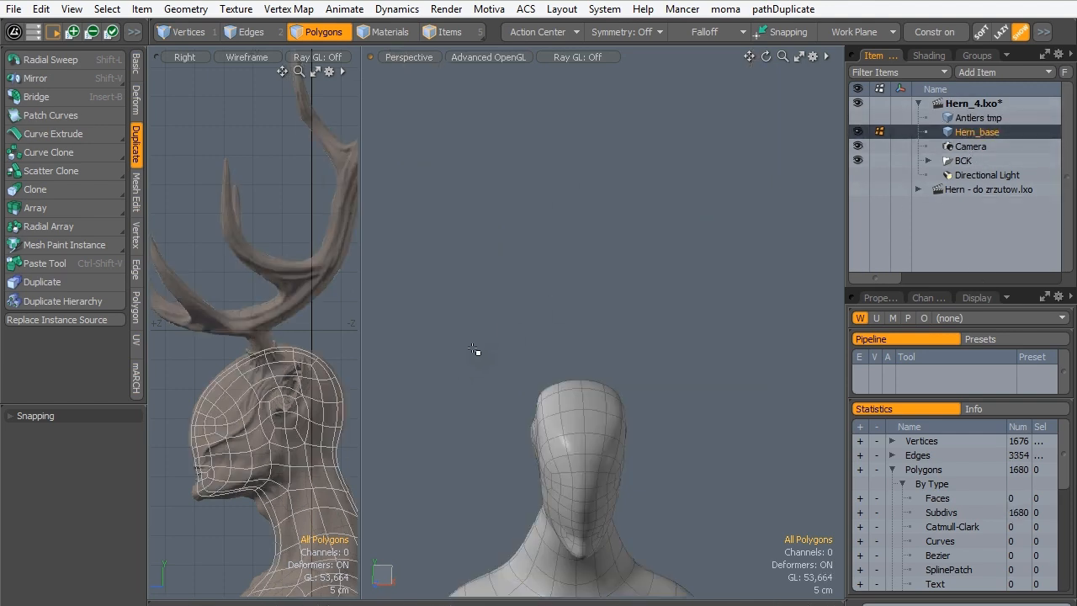
{"action": "key", "text": "Tab"}
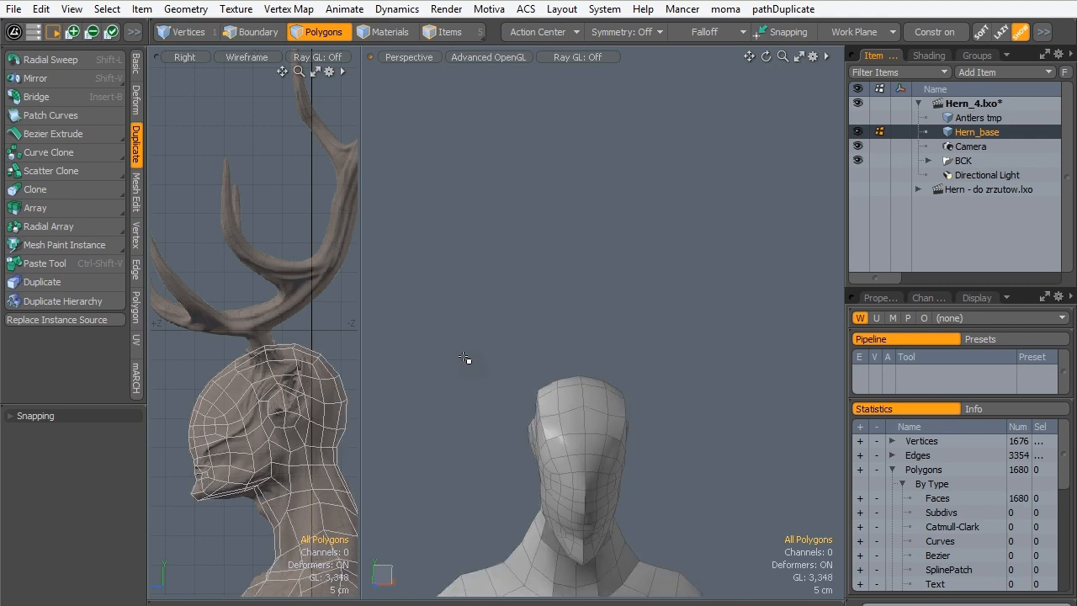
{"action": "key", "text": "ctrl+v"}
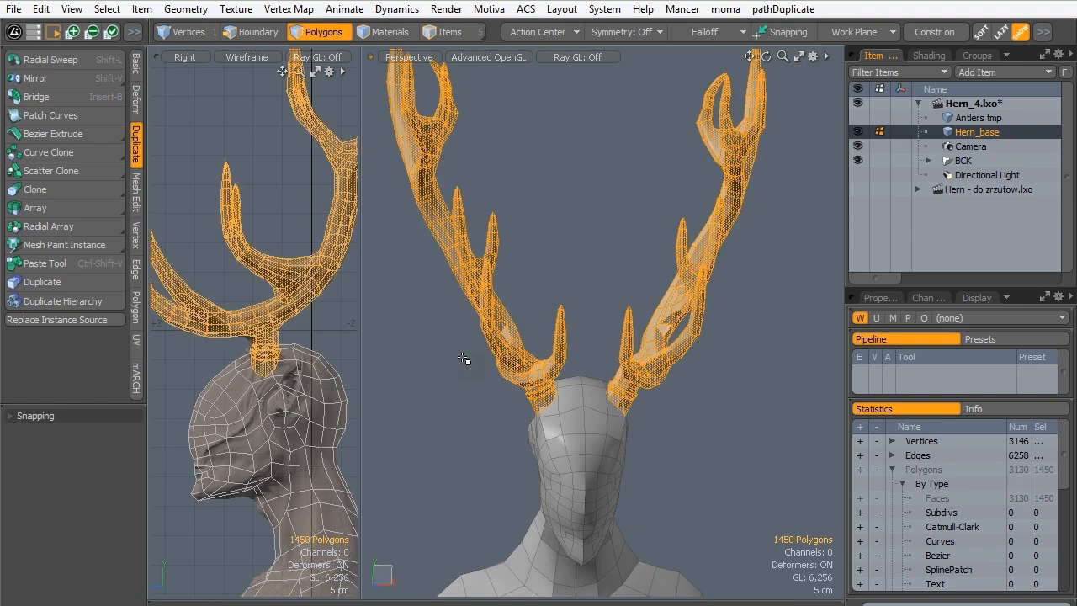
{"action": "left_click_drag", "start_coordinate": [644, 370], "coordinate": [542, 297], "text": "alt"}
{"action": "scroll", "coordinate": [575, 305], "scroll_direction": "up", "scroll_amount": 4}
{"action": "scroll", "coordinate": [226, 339], "scroll_direction": "down", "scroll_amount": 3}
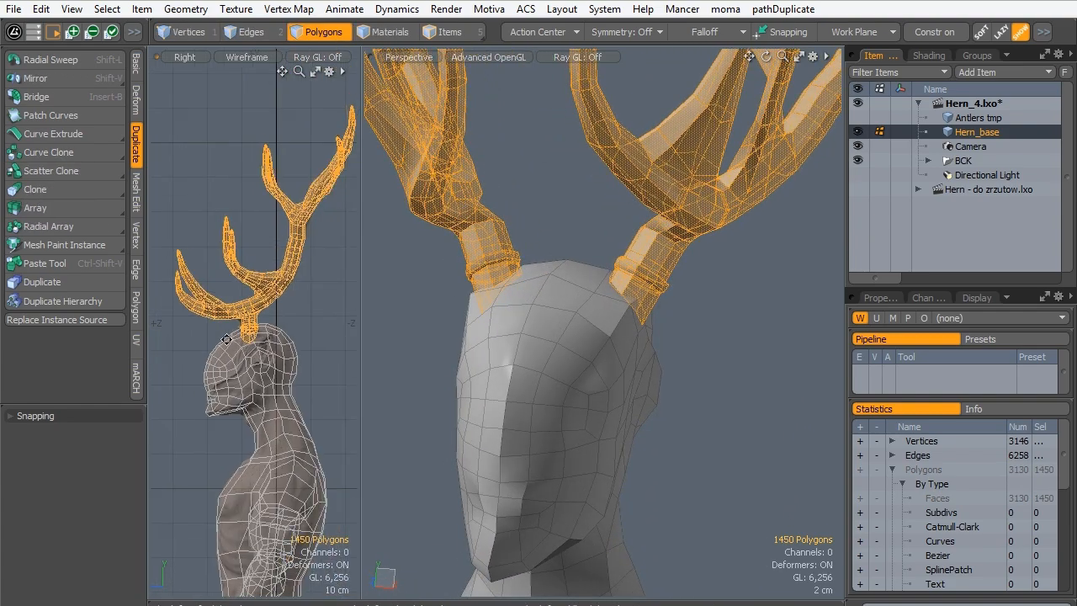
{"action": "left_click", "coordinate": [418, 314]}
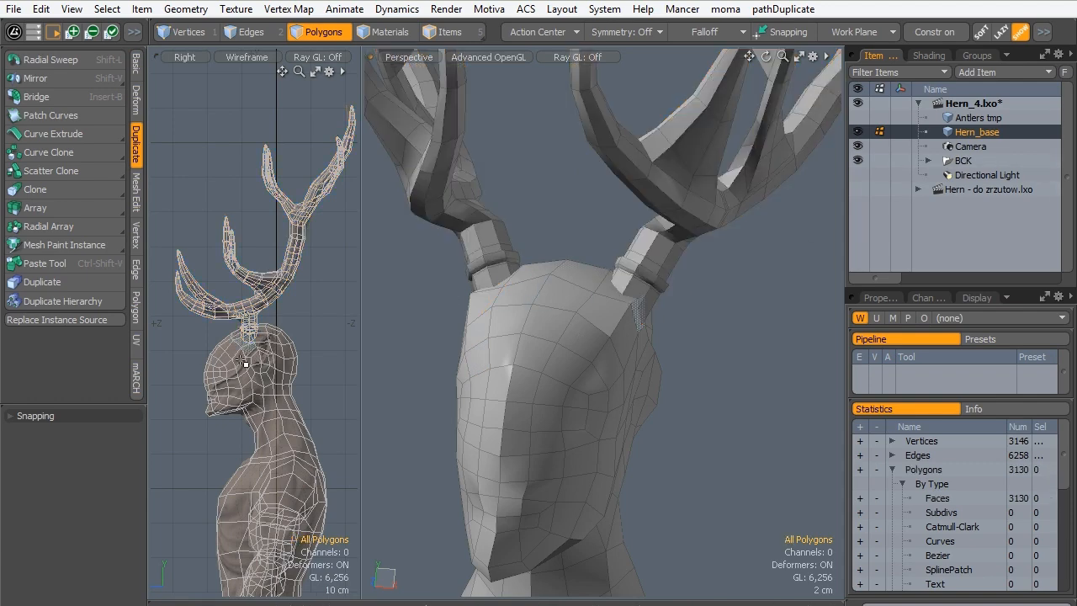
- Set the wireframe viewport to Front around the antler bases, and turn on X symmetry with no polygons selected
{"action": "key", "text": "ctrl+space"}
{"action": "left_click", "coordinate": [303, 390]}
{"action": "scroll", "coordinate": [224, 362], "scroll_direction": "up", "scroll_amount": 1}
{"action": "left_click_drag", "start_coordinate": [224, 363], "coordinate": [270, 328], "text": "alt+shift"}
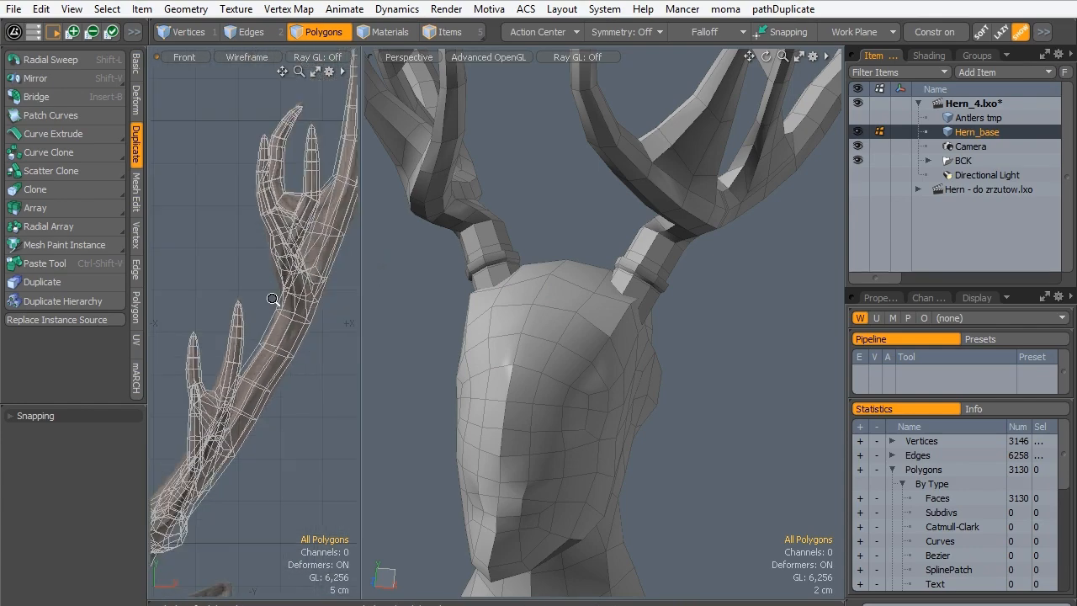
{"action": "left_click_drag", "start_coordinate": [212, 420], "coordinate": [263, 316], "text": "alt+shift"}
{"action": "left_click_drag", "start_coordinate": [519, 348], "coordinate": [539, 391], "text": "alt+shift"}
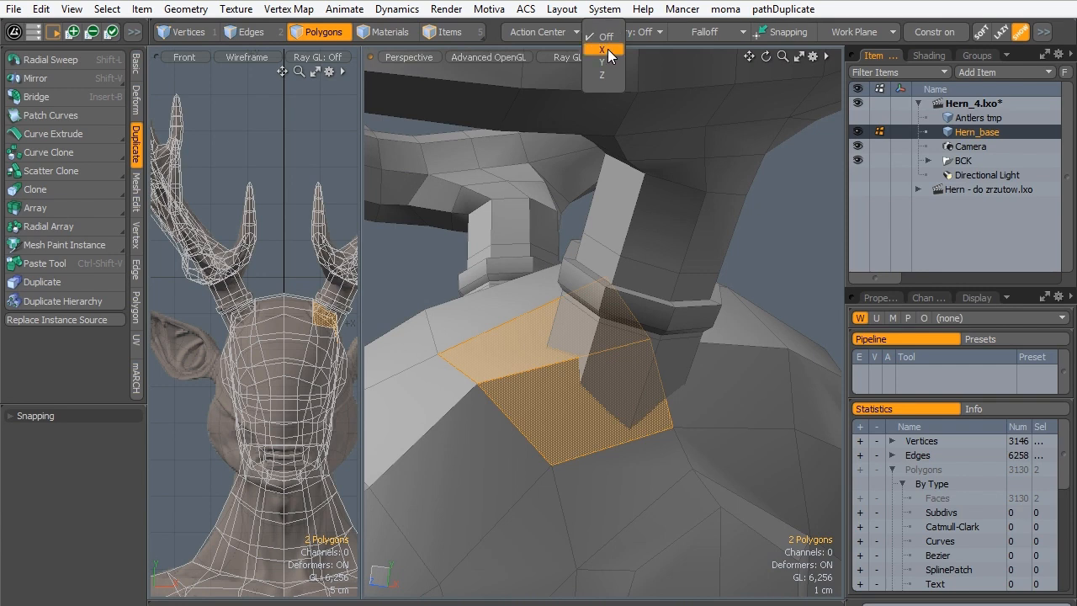
{"action": "left_click", "coordinate": [602, 49]}
{"action": "left_click", "coordinate": [790, 181]}
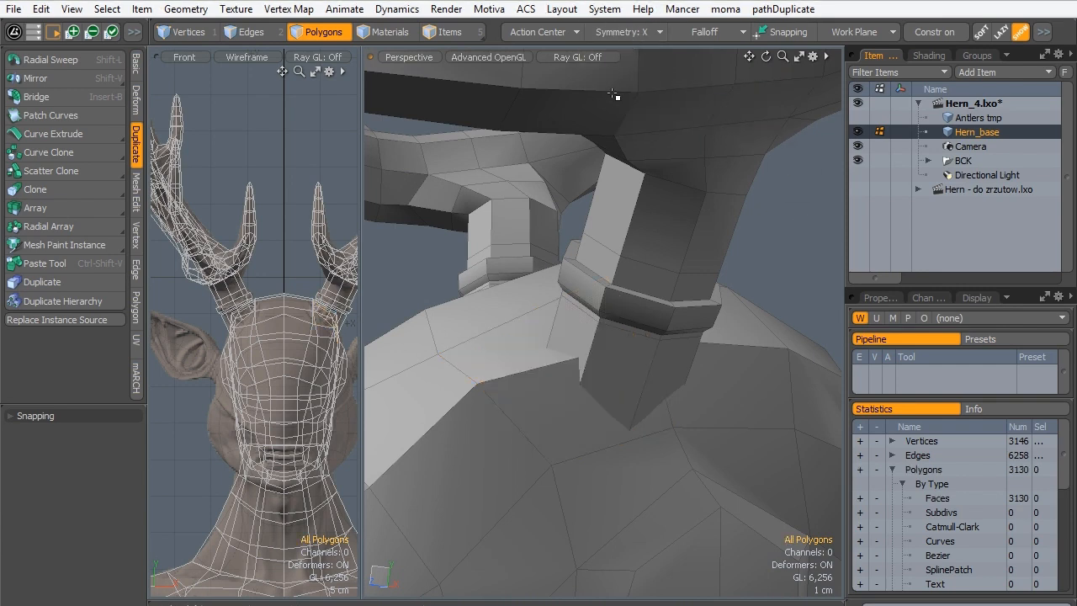
- Select the four head polygons around the antler stump symmetrically on both sides, and clear the selection
{"action": "mouse_move", "coordinate": [569, 370]}
{"action": "left_mouse_down"}
{"action": "mouse_move", "coordinate": [567, 401]}
{"action": "mouse_move", "coordinate": [723, 324]}
{"action": "mouse_move", "coordinate": [734, 361]}
{"action": "left_mouse_up"}
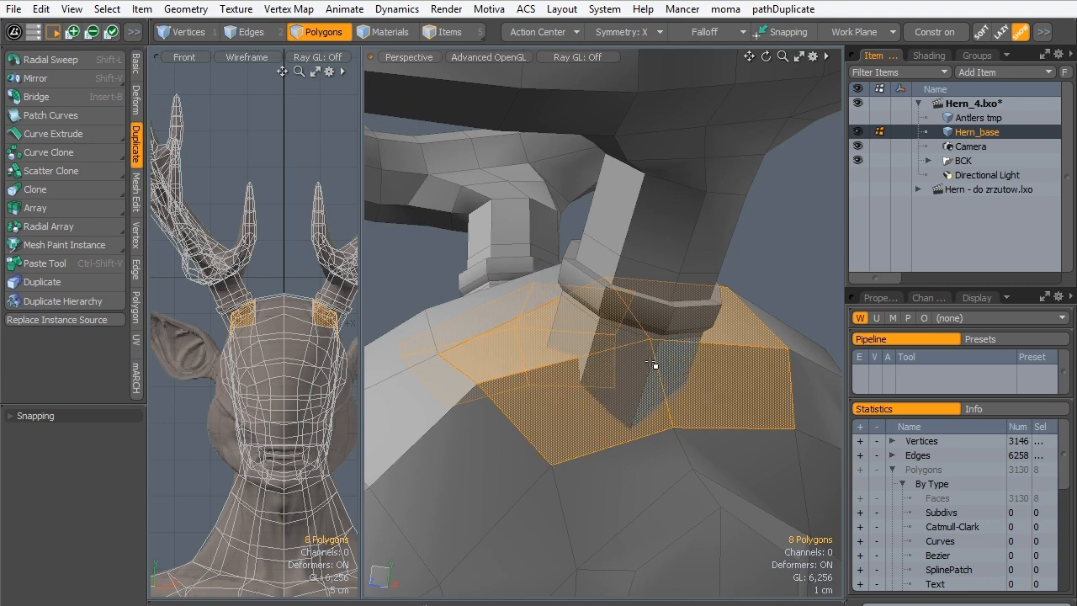
{"action": "left_click_drag", "start_coordinate": [677, 389], "coordinate": [637, 419], "text": "alt"}
{"action": "left_click_drag", "start_coordinate": [696, 406], "coordinate": [639, 383], "text": "alt"}
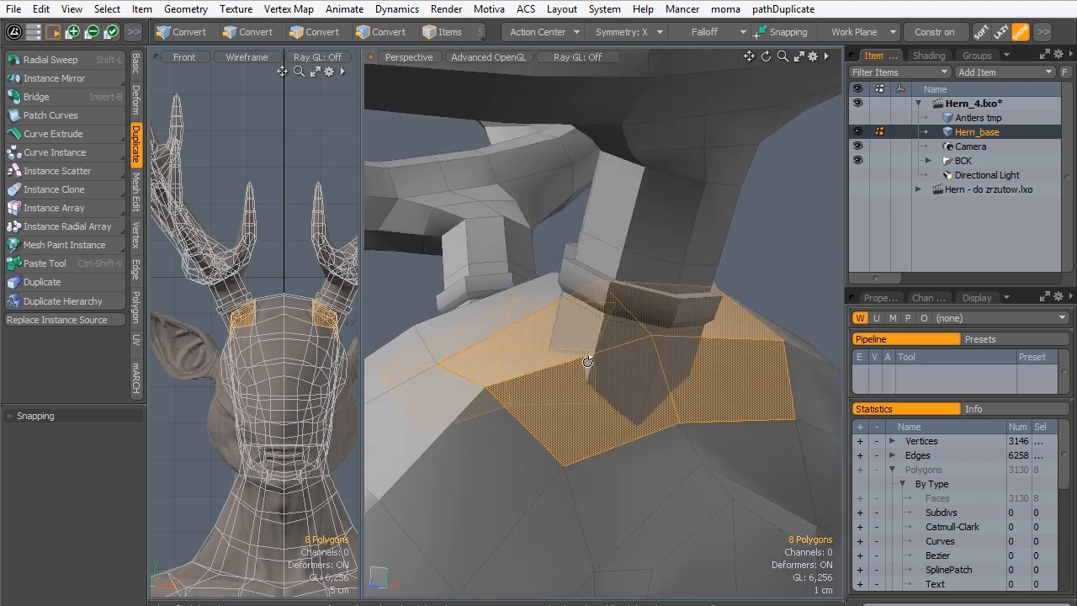
{"action": "left_click", "coordinate": [747, 302]}
- Set the wireframe viewport to Right, frame the stump and head junction closely, and enlarge the viewports by narrowing the item list
{"action": "left_click_drag", "start_coordinate": [582, 263], "coordinate": [392, 326], "text": "alt"}
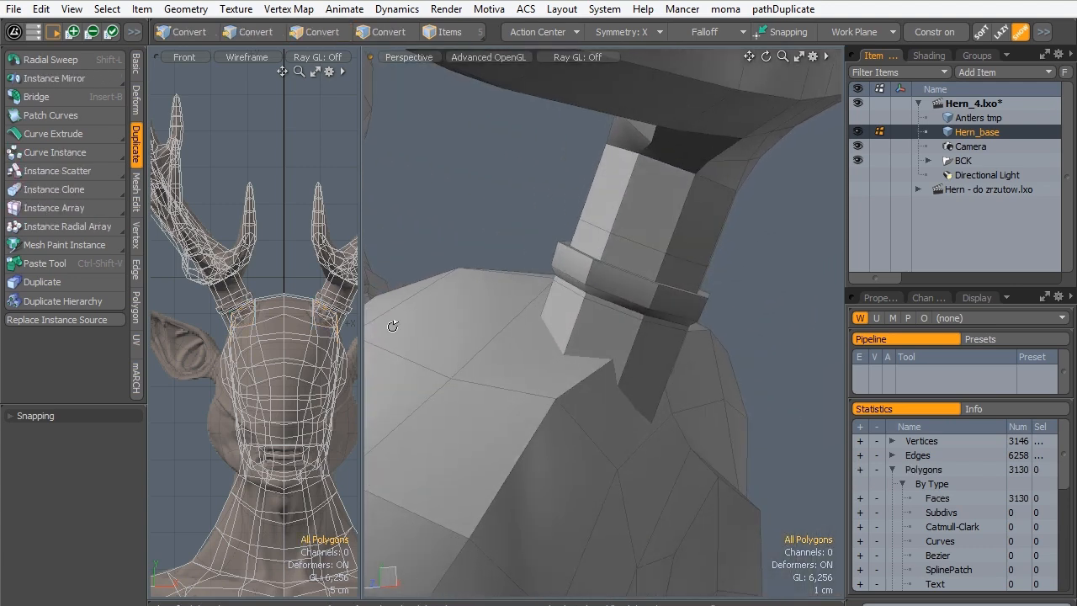
{"action": "key", "text": "ctrl+space"}
{"action": "left_click", "coordinate": [345, 365]}
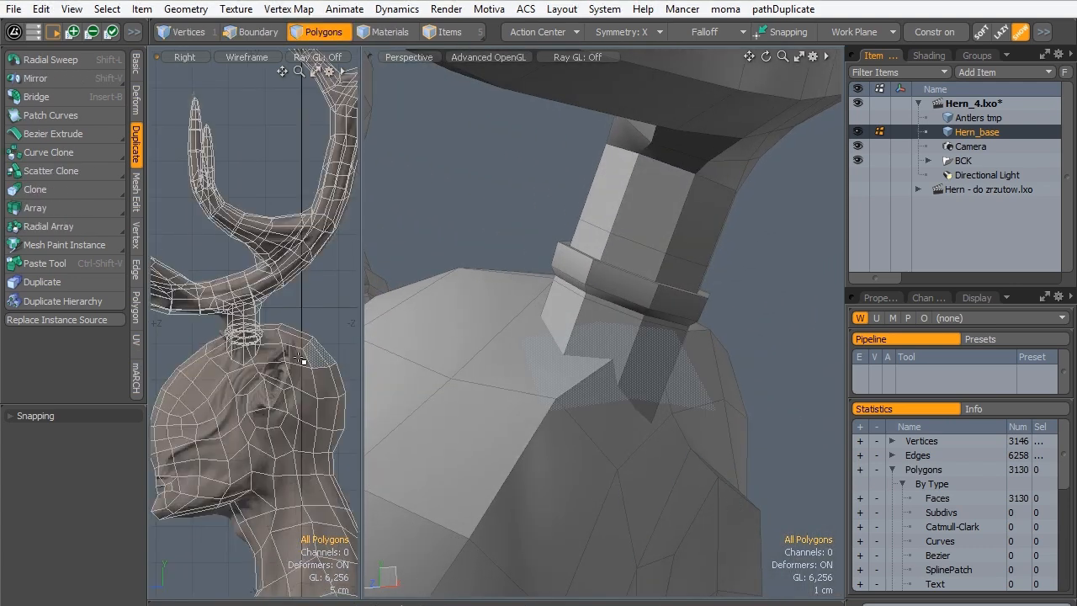
{"action": "left_click_drag", "start_coordinate": [243, 365], "coordinate": [431, 267], "text": "ctrl+alt"}
{"action": "left_click_drag", "start_coordinate": [845, 226], "coordinate": [967, 226]}
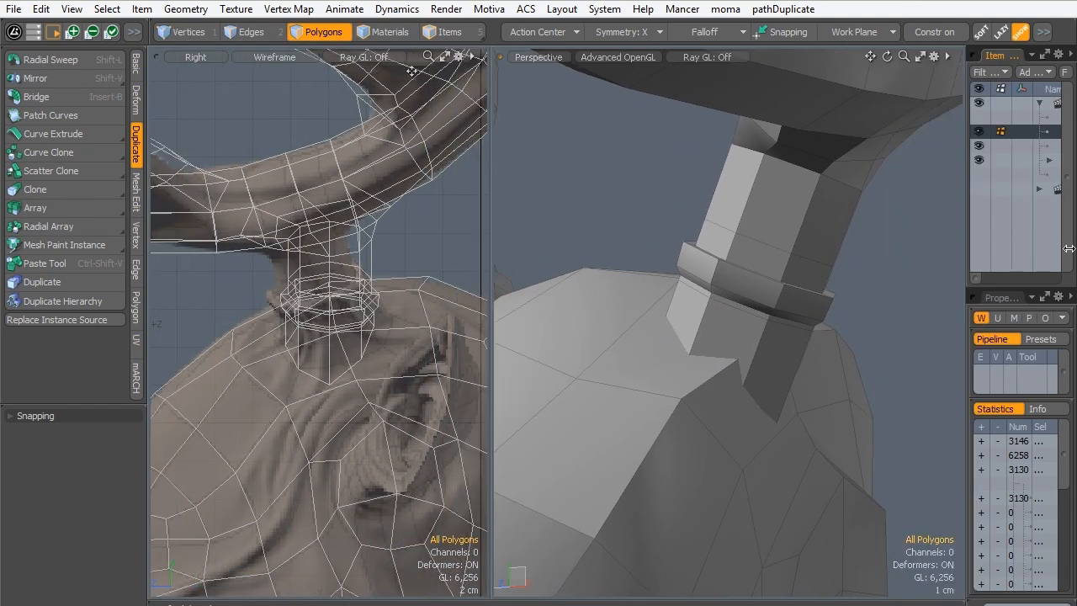
- Examine from several angles how the stump's lower faces meet the surrounding head polygons
{"action": "left_click_drag", "start_coordinate": [332, 294], "coordinate": [399, 273], "text": "ctrl+alt"}
{"action": "left_click_drag", "start_coordinate": [380, 331], "coordinate": [368, 332], "text": "alt+shift"}
{"action": "left_click_drag", "start_coordinate": [752, 348], "coordinate": [704, 396], "text": "alt"}
{"action": "left_click", "coordinate": [677, 402]}
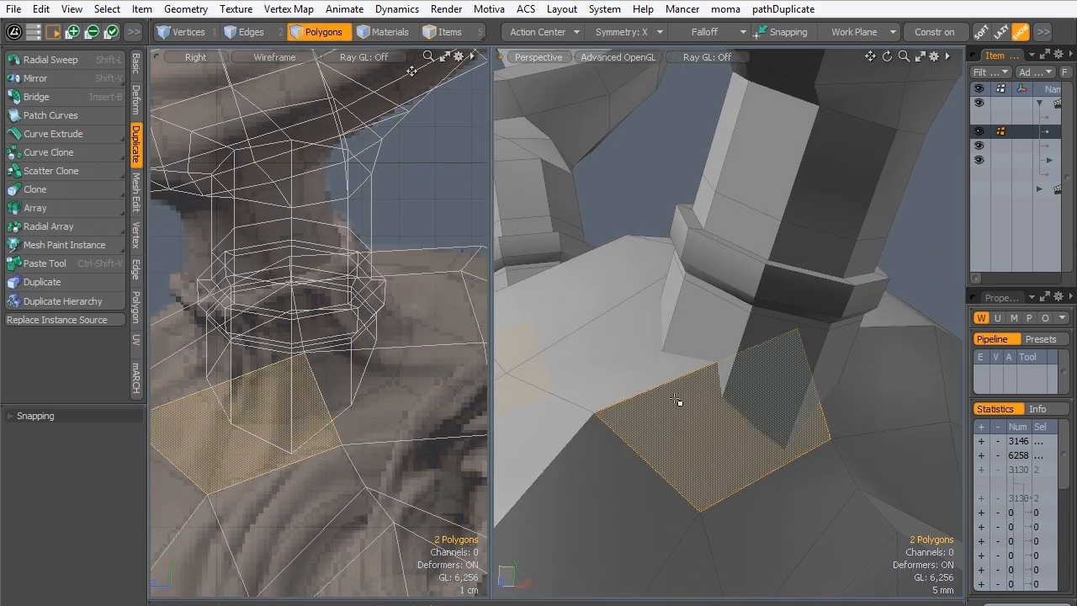
{"action": "left_click", "coordinate": [708, 348]}
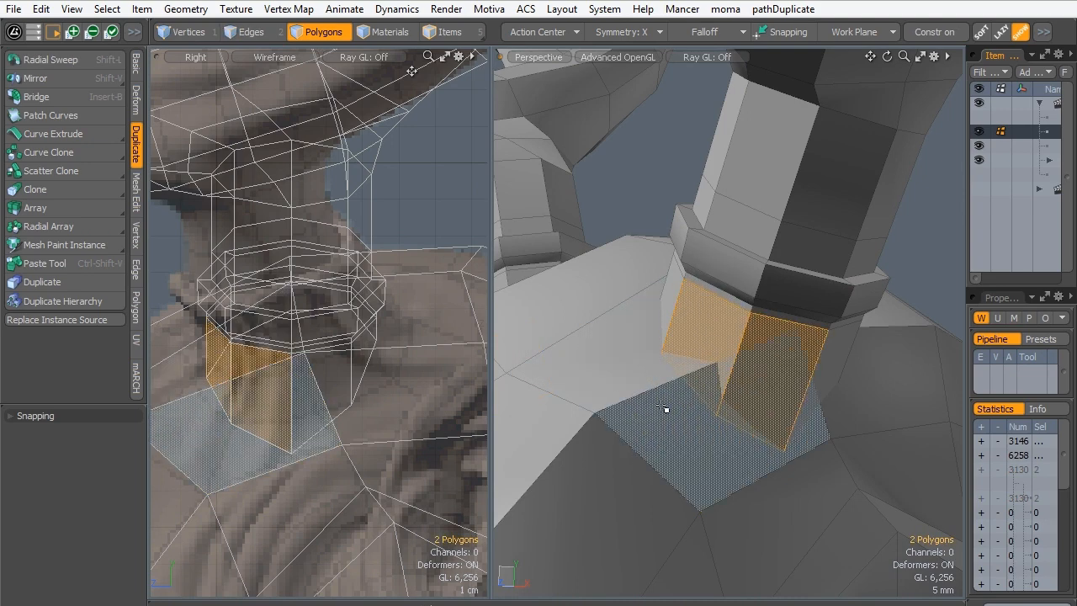
{"action": "left_click_drag", "start_coordinate": [663, 407], "coordinate": [712, 468], "text": "alt"}
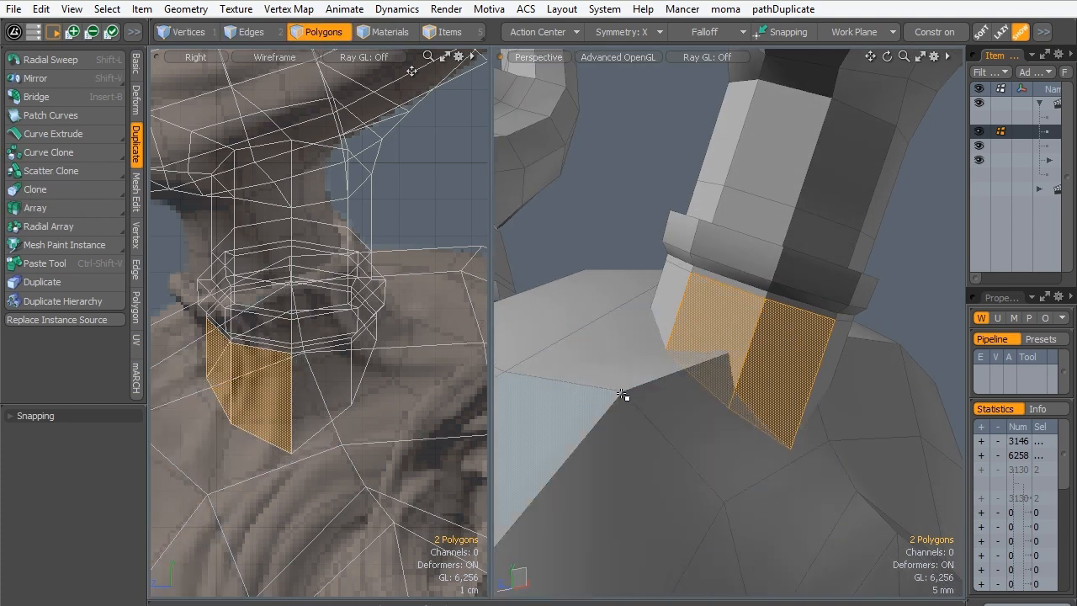
{"action": "left_click_drag", "start_coordinate": [627, 392], "coordinate": [702, 350], "text": "alt"}
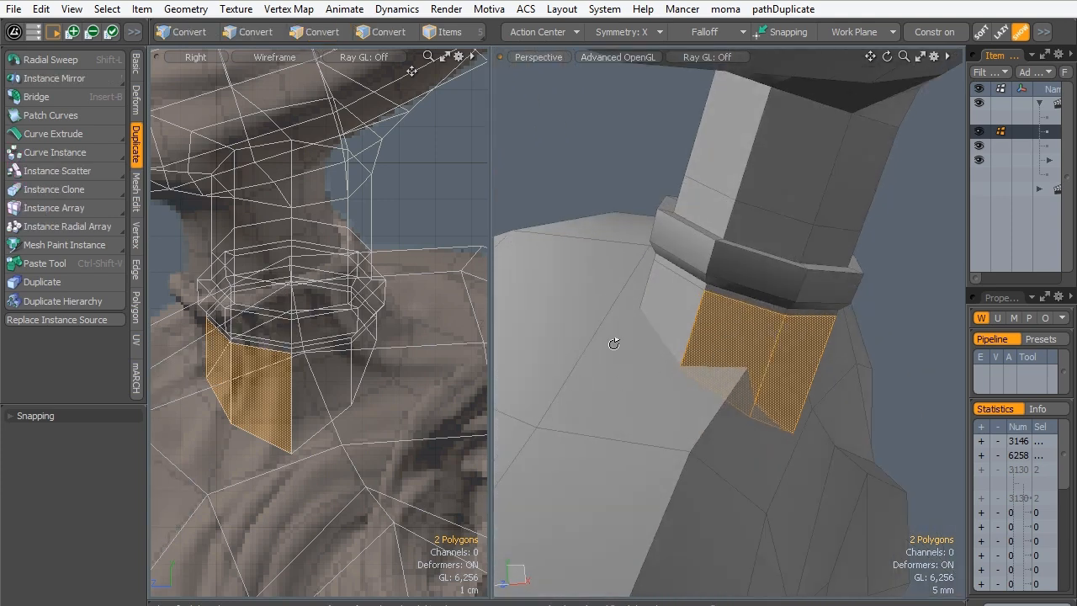
{"action": "left_click_drag", "start_coordinate": [620, 297], "coordinate": [883, 345], "text": "alt"}
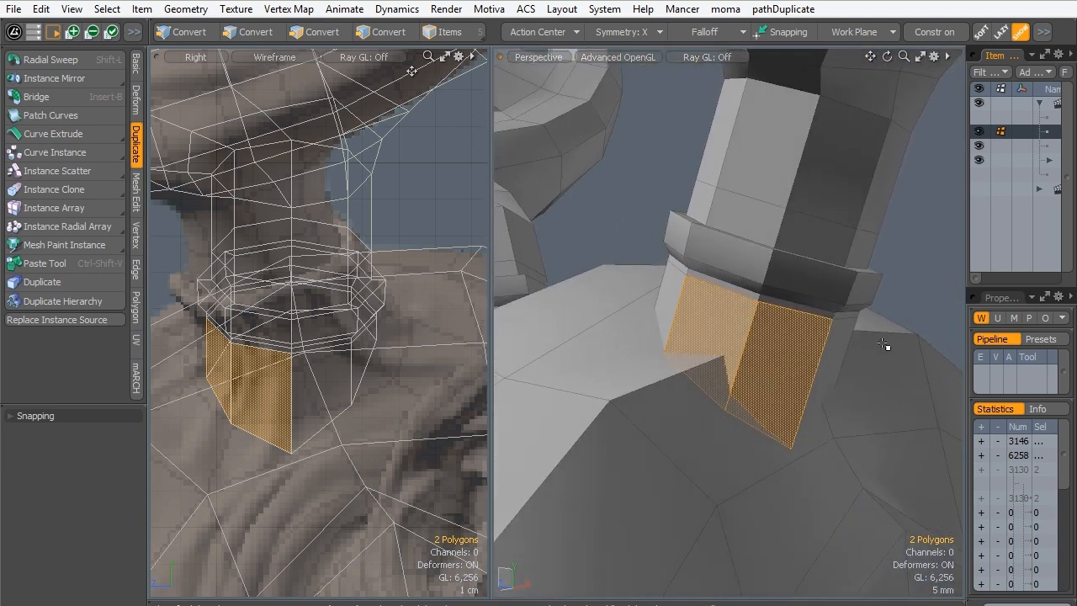
{"action": "left_click", "coordinate": [854, 391]}
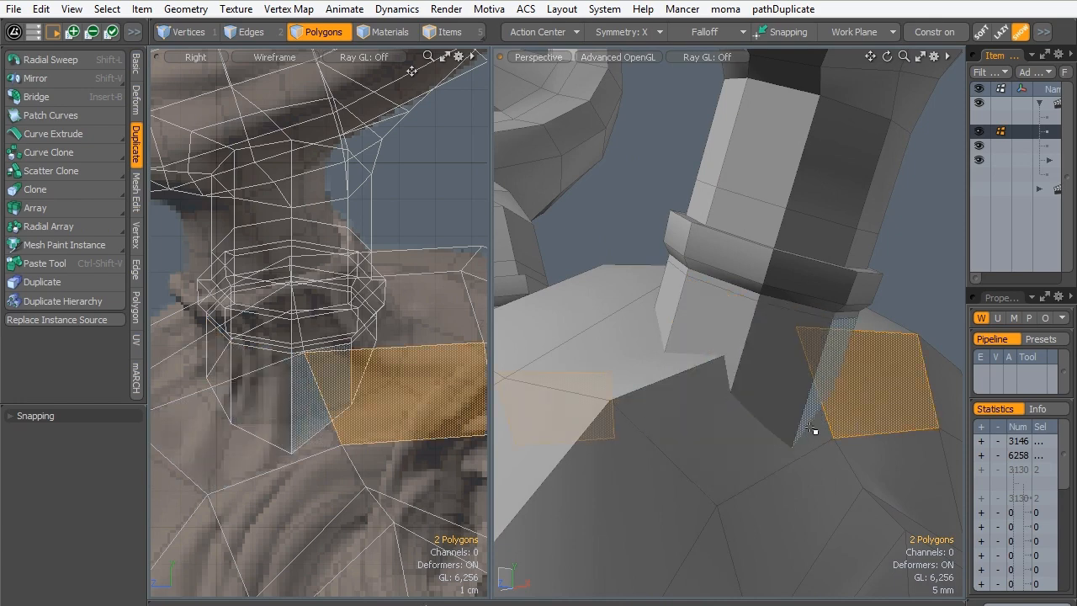
{"action": "left_click", "coordinate": [734, 440]}
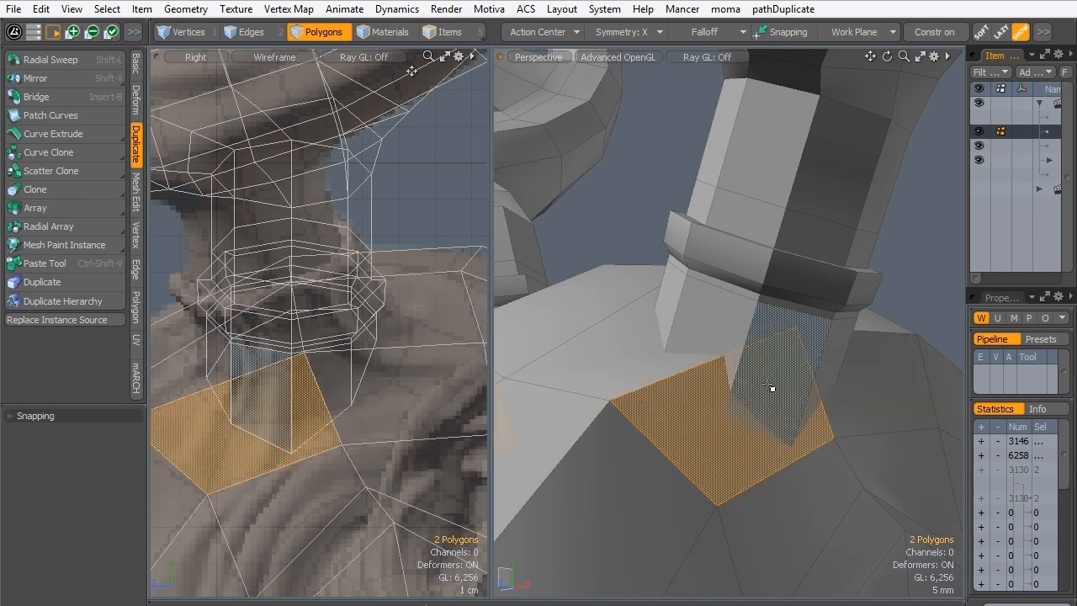
- Select the four head polygons around each antler stump symmetrically and bevel them as a group with a 3.04 mm inset and no shift
{"action": "left_click_drag", "start_coordinate": [820, 425], "coordinate": [824, 448], "text": "alt"}
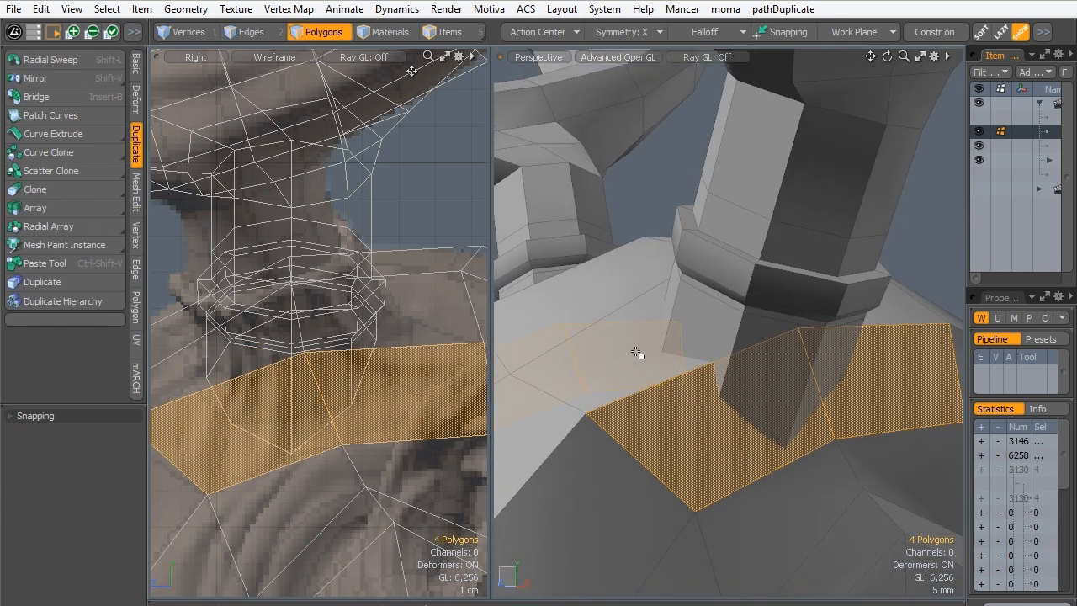
{"action": "left_click_drag", "start_coordinate": [664, 371], "coordinate": [904, 325]}
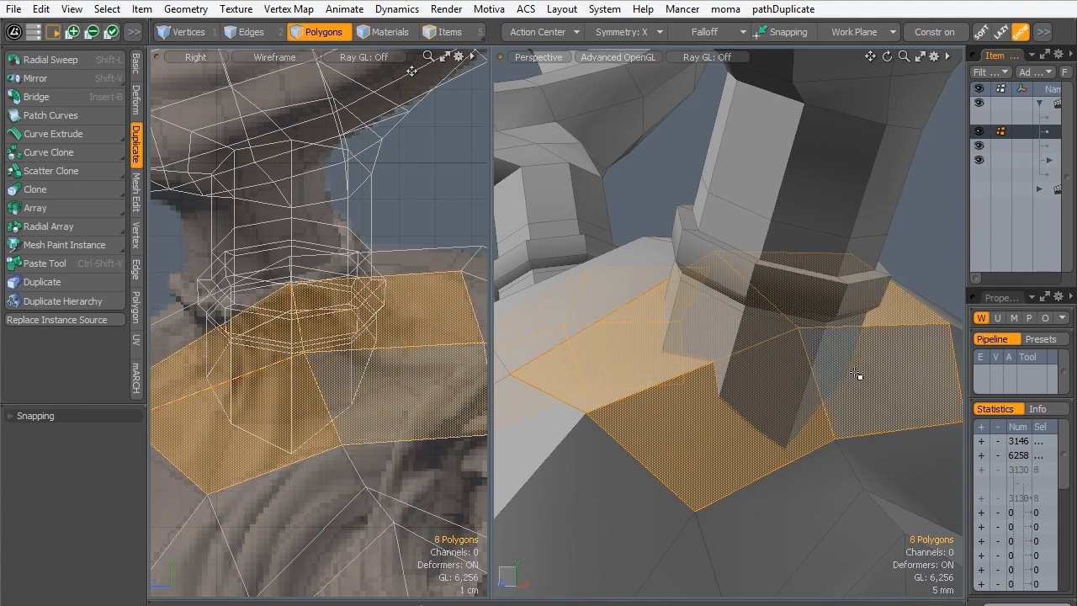
{"action": "left_click_drag", "start_coordinate": [855, 373], "coordinate": [833, 383], "text": "alt"}
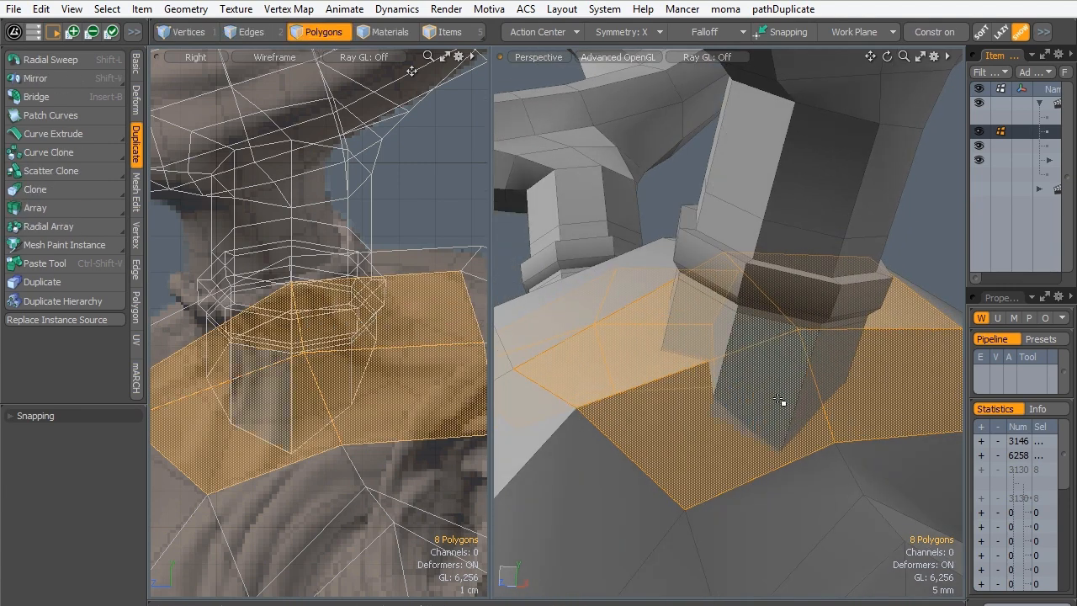
{"action": "key", "text": "b"}
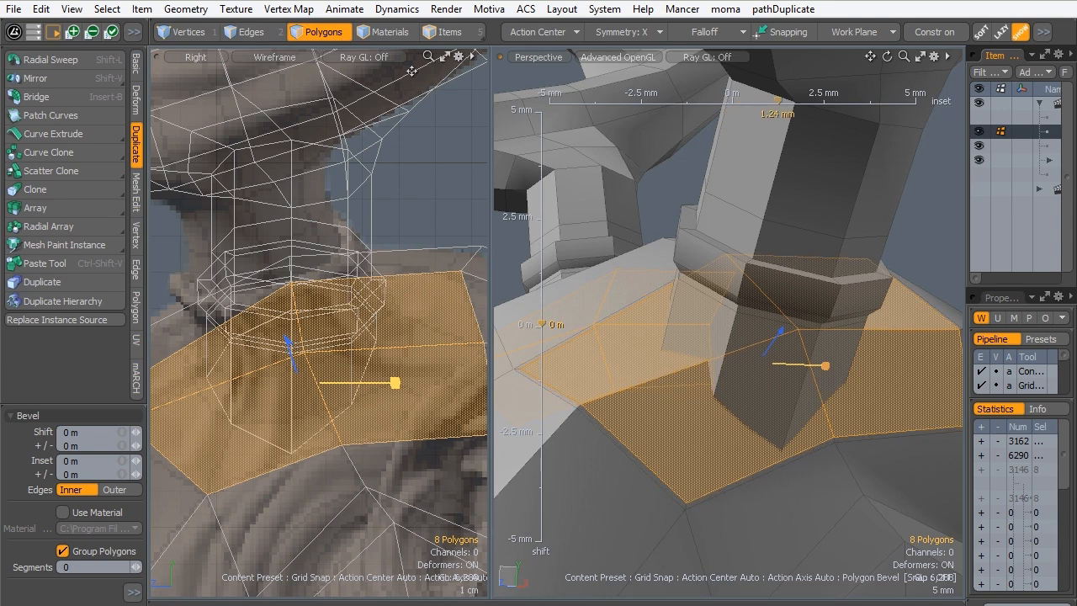
{"action": "left_click_drag", "start_coordinate": [828, 366], "coordinate": [844, 366]}
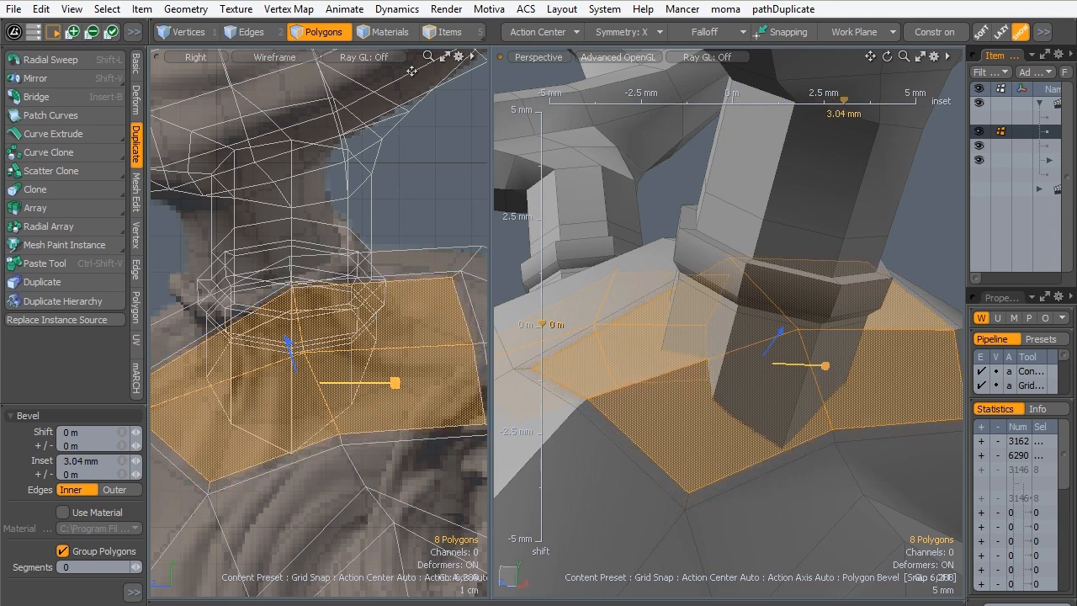
{"action": "key", "text": "space"}
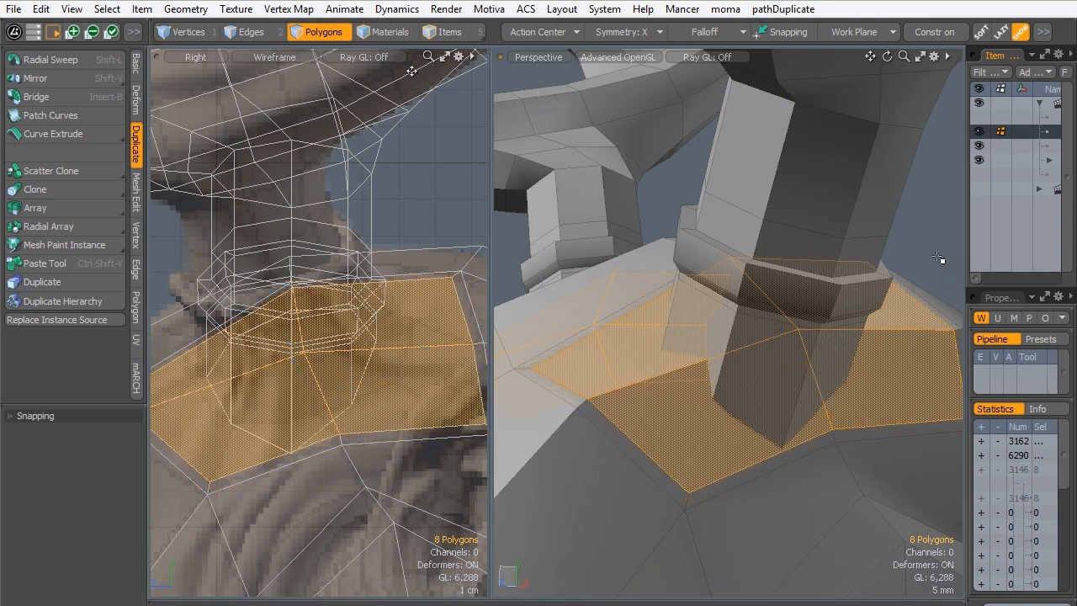
- Delete the inset head polygons beneath both antler stumps and the cap polygon closing the stump's lower end
{"action": "left_click", "coordinate": [942, 259]}
{"action": "mouse_move", "coordinate": [684, 383]}
{"action": "left_mouse_down", "text": "alt"}
{"action": "mouse_move", "coordinate": [864, 368]}
{"action": "mouse_move", "coordinate": [721, 344]}
{"action": "mouse_move", "coordinate": [682, 358]}
{"action": "mouse_move", "coordinate": [702, 392]}
{"action": "mouse_move", "coordinate": [690, 384]}
{"action": "mouse_move", "coordinate": [686, 404]}
{"action": "left_mouse_up", "text": "alt"}
{"action": "left_click", "coordinate": [688, 402]}
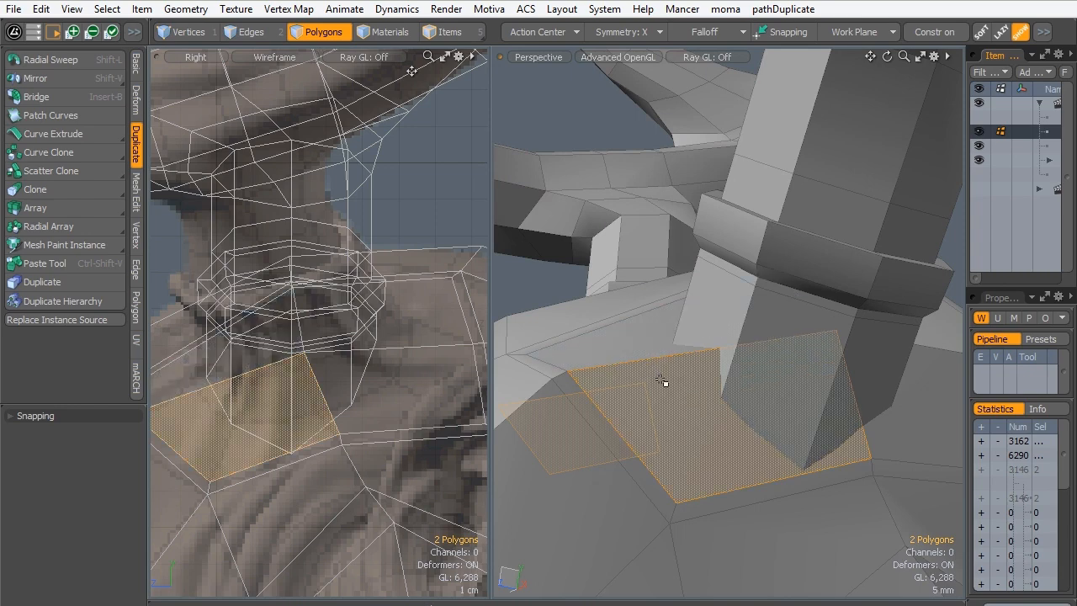
{"action": "key", "text": "Delete"}
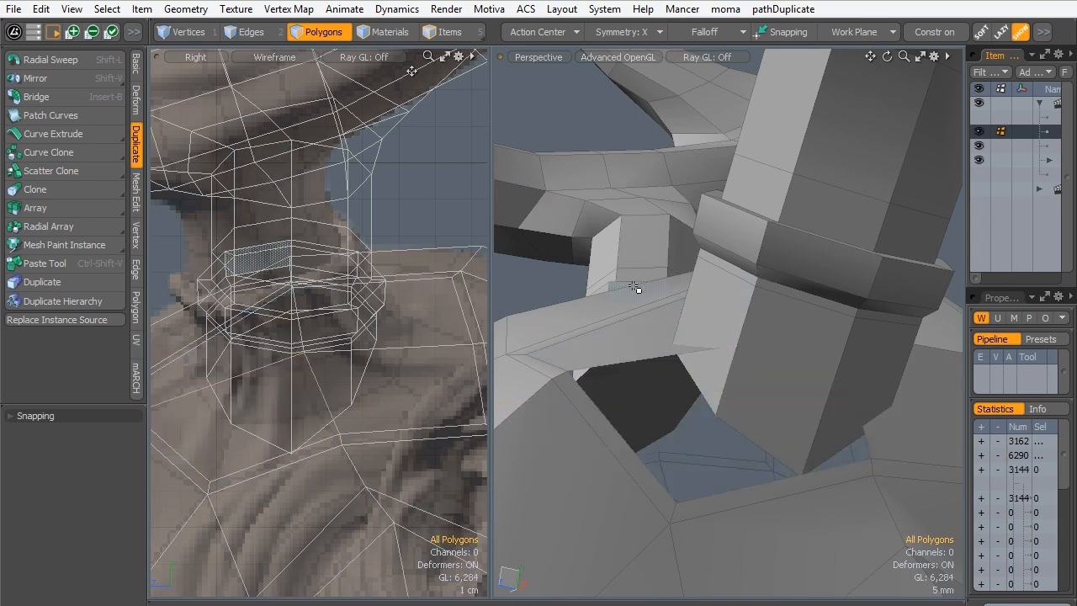
{"action": "left_click", "coordinate": [932, 367]}
{"action": "key", "text": "Delete"}
{"action": "left_click", "coordinate": [924, 339]}
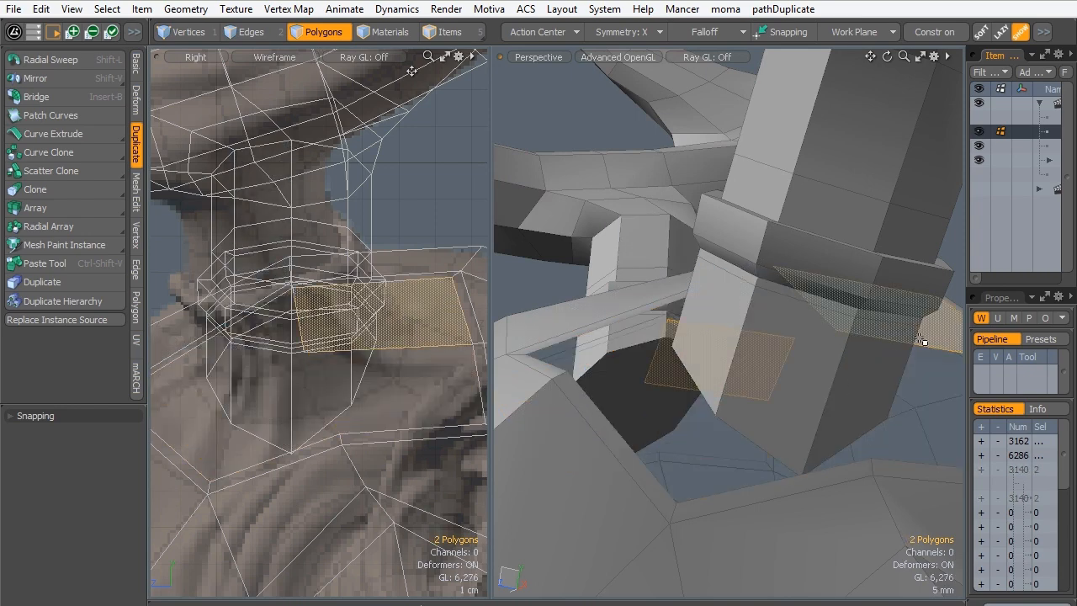
{"action": "key", "text": "Delete"}
{"action": "left_click_drag", "start_coordinate": [713, 428], "coordinate": [777, 367], "text": "alt"}
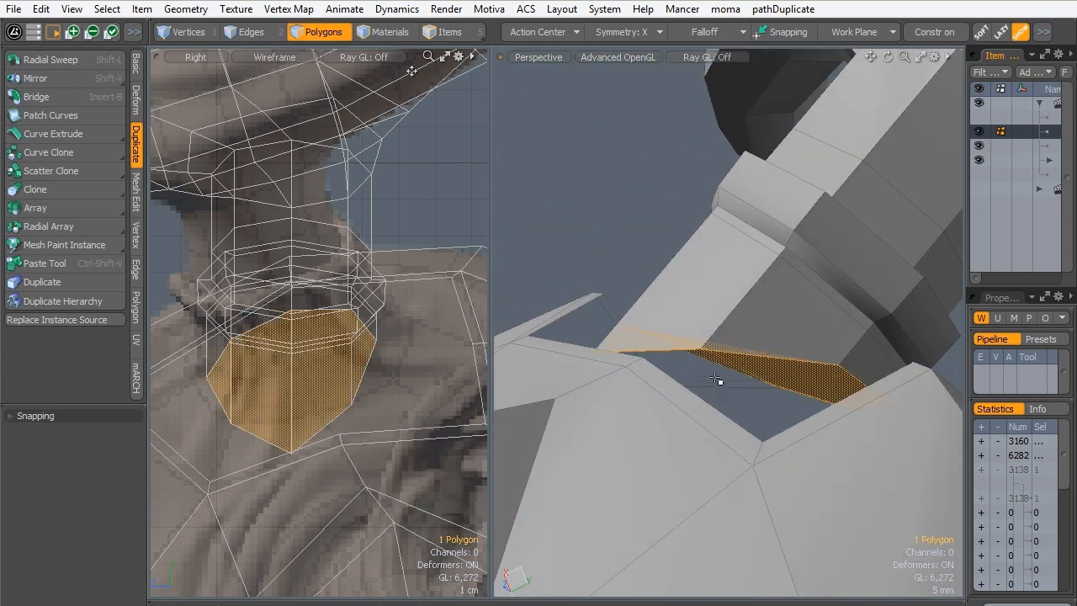
{"action": "key", "text": "Delete"}
- Select the head hole's inner boundary edge and the facing lower edge of the antler stump
{"action": "left_click_drag", "start_coordinate": [645, 303], "coordinate": [793, 373], "text": "alt"}
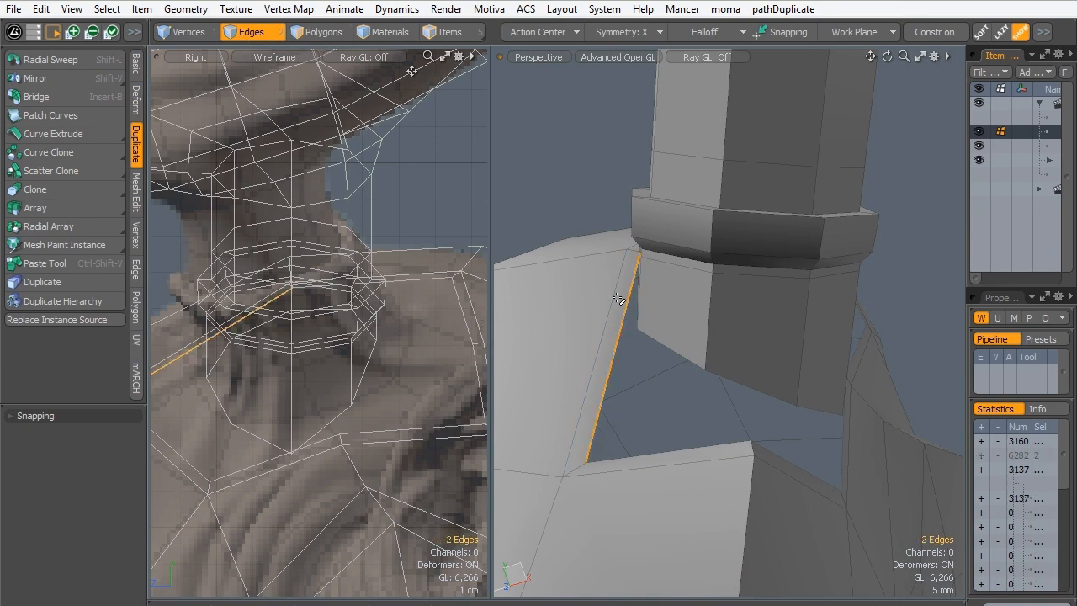
{"action": "left_click_drag", "start_coordinate": [617, 298], "coordinate": [731, 314], "text": "alt"}
{"action": "scroll", "coordinate": [618, 241], "scroll_direction": "up", "scroll_amount": 4}
{"action": "left_click_drag", "start_coordinate": [617, 244], "coordinate": [639, 349], "text": "alt"}
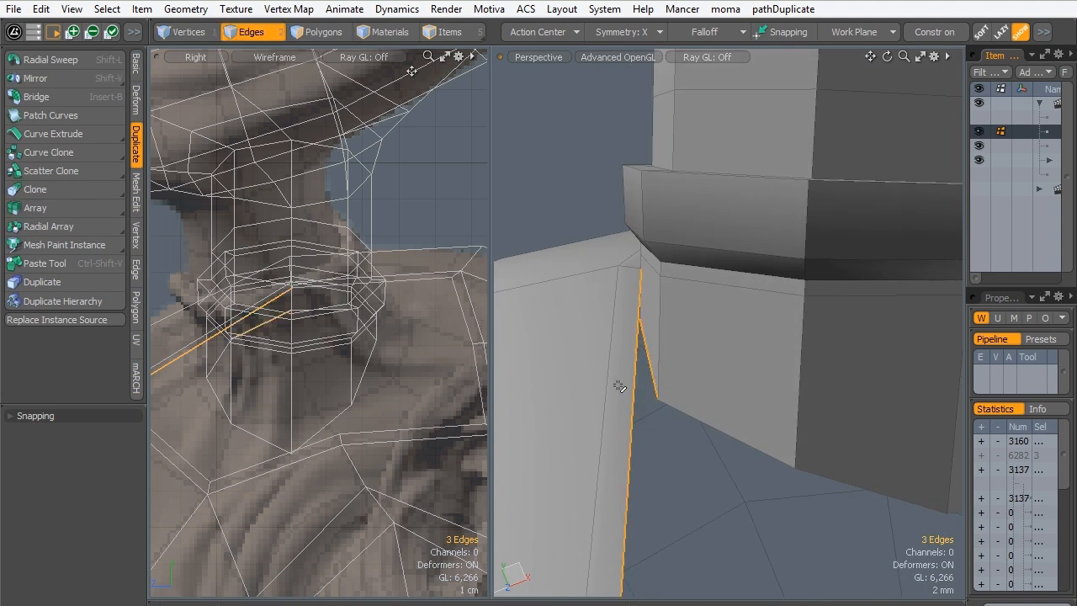
- Try to bridge the selected head and stump edges with extra segments, inspect the new faces, and undo the bridge
{"action": "key", "text": "Insert+b"}
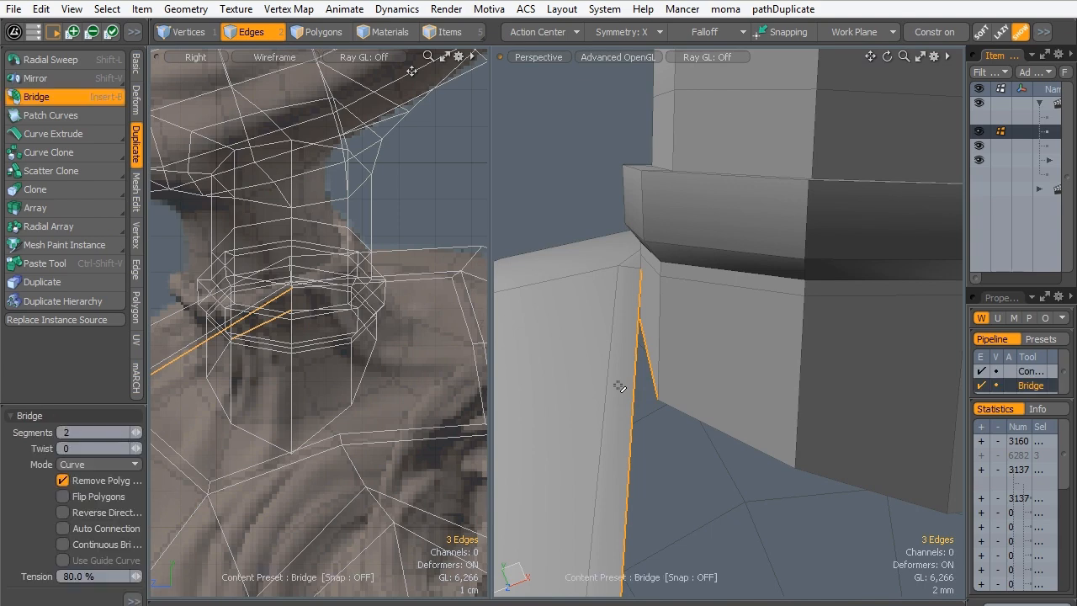
{"action": "left_click", "coordinate": [625, 341]}
{"action": "key", "text": "space"}
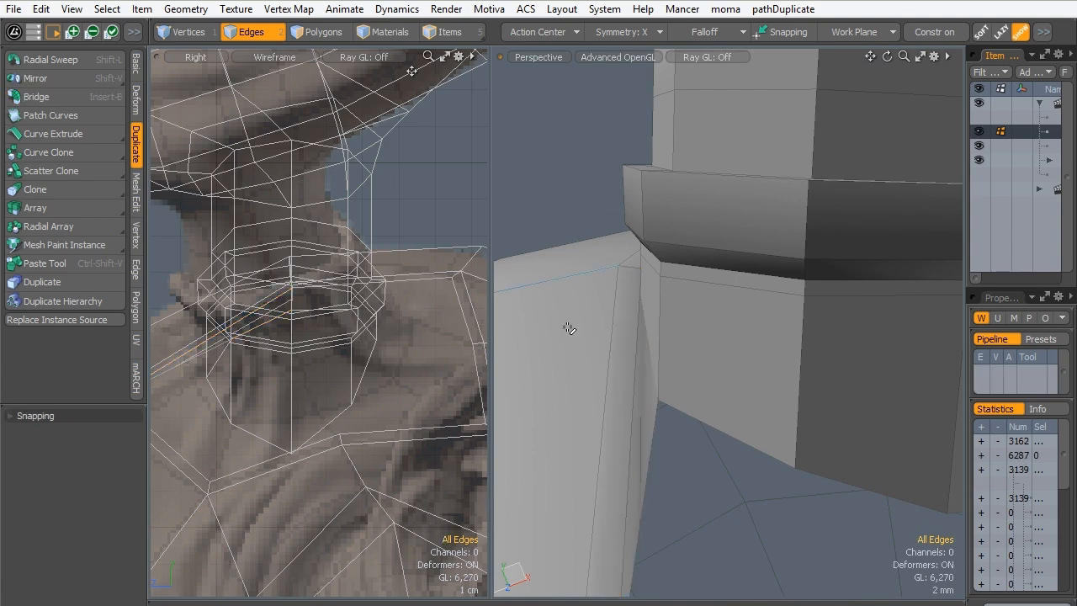
{"action": "left_click_drag", "start_coordinate": [594, 318], "coordinate": [721, 366], "text": "alt"}
{"action": "scroll", "coordinate": [721, 367], "scroll_direction": "down", "scroll_amount": 5}
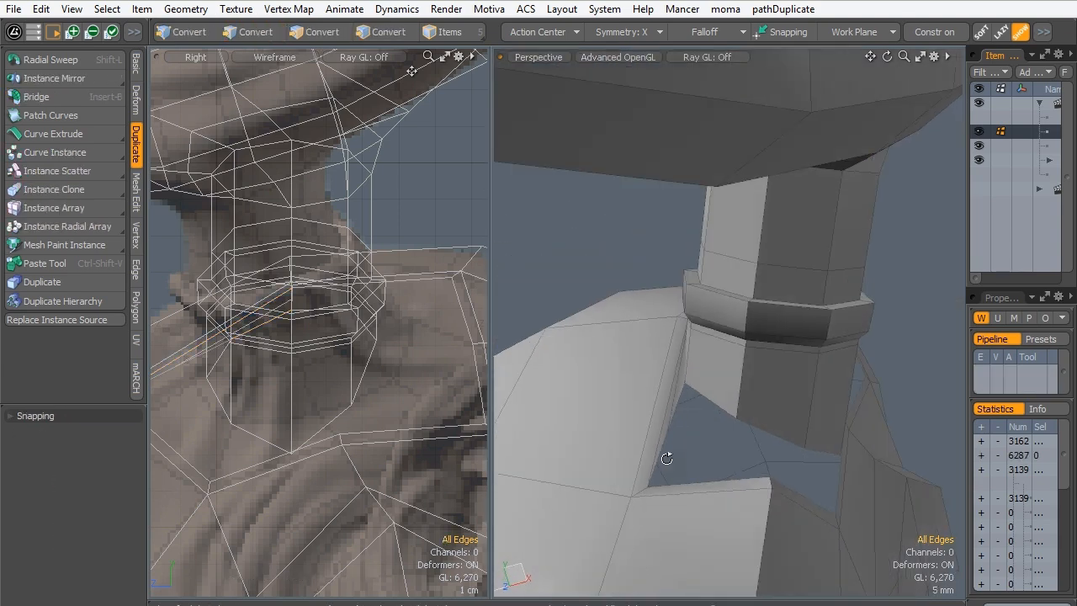
{"action": "left_click_drag", "start_coordinate": [668, 457], "coordinate": [661, 406], "text": "alt"}
{"action": "scroll", "coordinate": [635, 411], "scroll_direction": "up", "scroll_amount": 3}
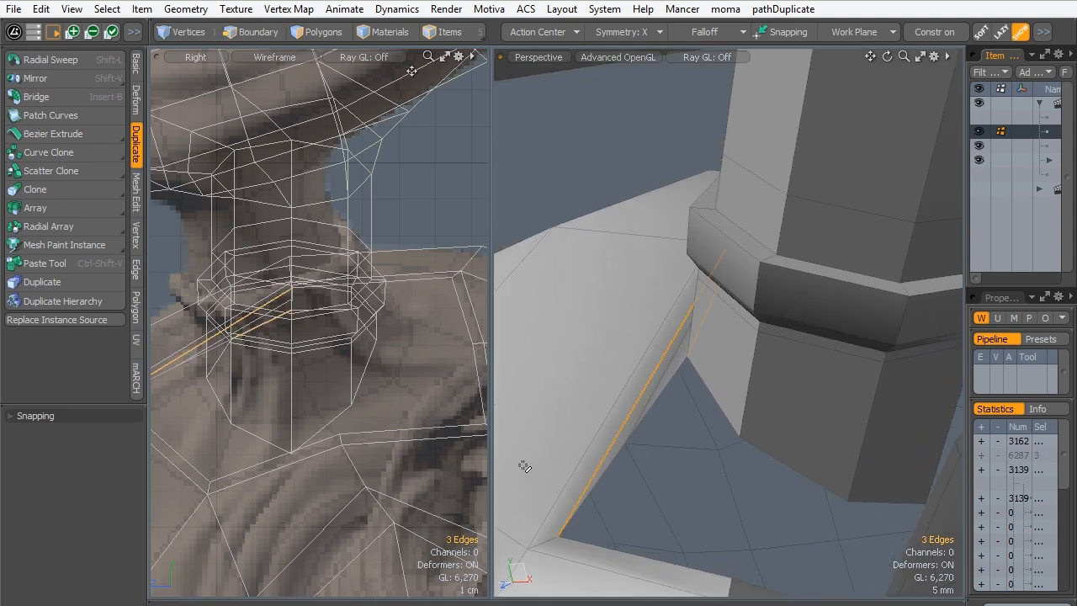
{"action": "key", "text": "ctrl+z"}
{"action": "key", "text": "ctrl+z"}
- Bridge the selected head and stump edges with 0 segments and preview the join as a subdivision surface
{"action": "left_click_drag", "start_coordinate": [632, 414], "coordinate": [629, 335], "text": "alt"}
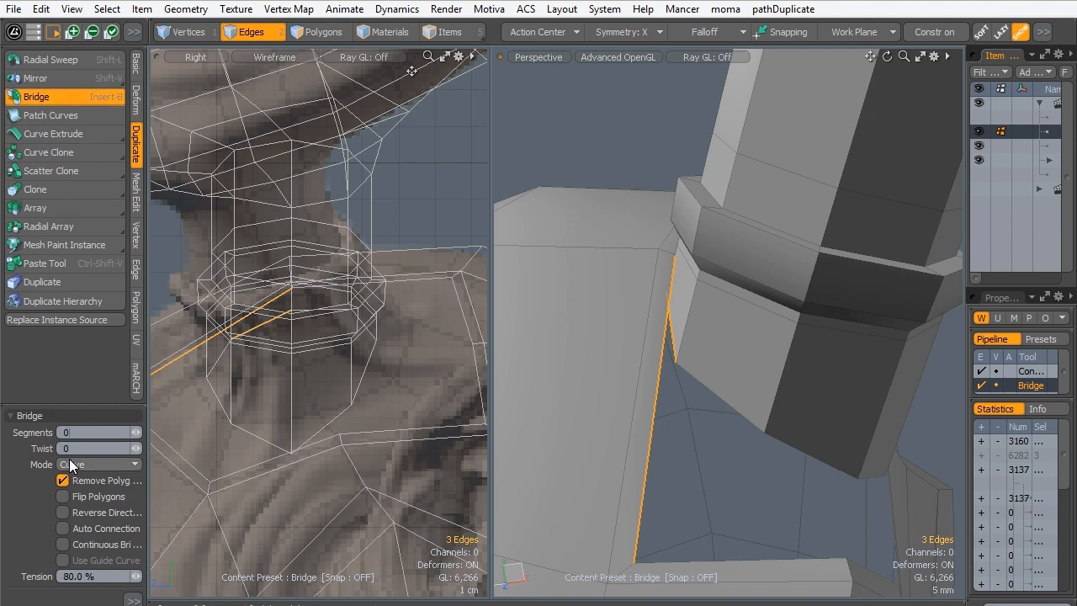
{"action": "key", "text": "space"}
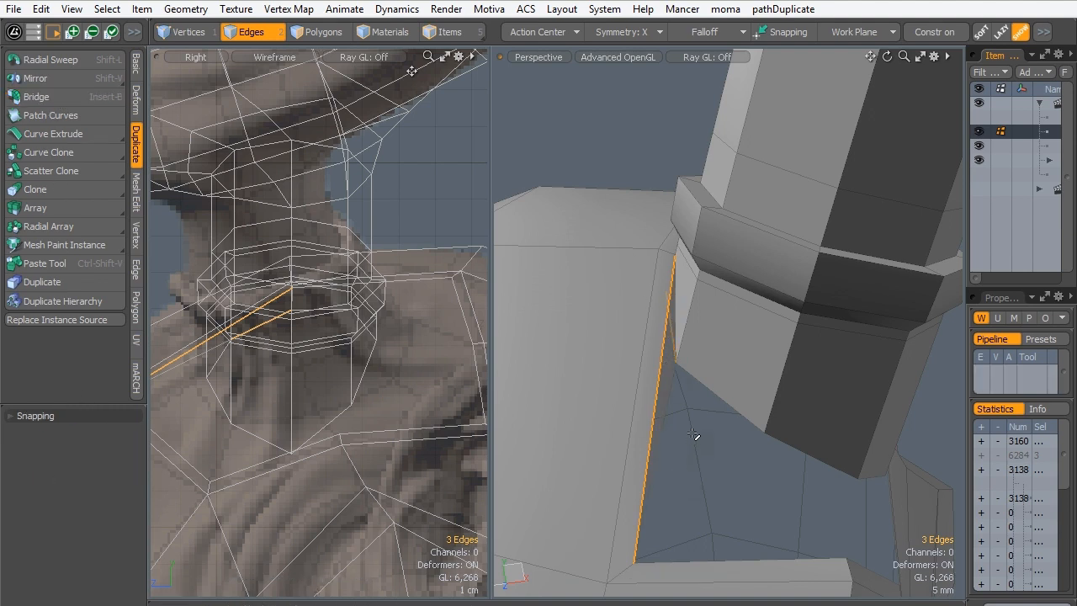
{"action": "left_click_drag", "start_coordinate": [737, 369], "coordinate": [606, 366], "text": "alt"}
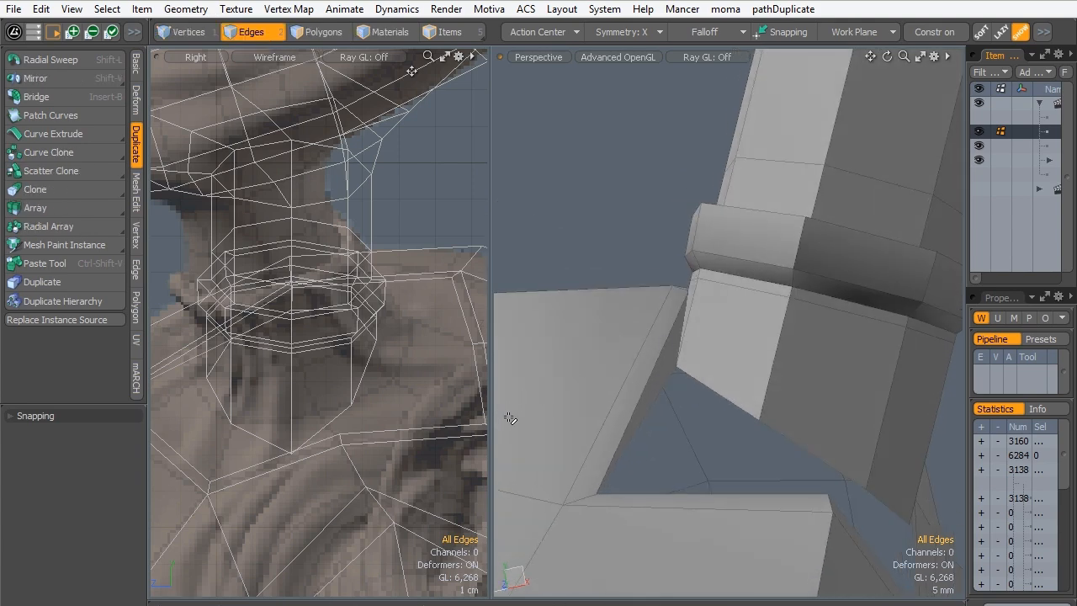
{"action": "key", "text": "Tab"}
{"action": "left_click_drag", "start_coordinate": [644, 332], "coordinate": [700, 388], "text": "alt"}
{"action": "key", "text": "Tab"}
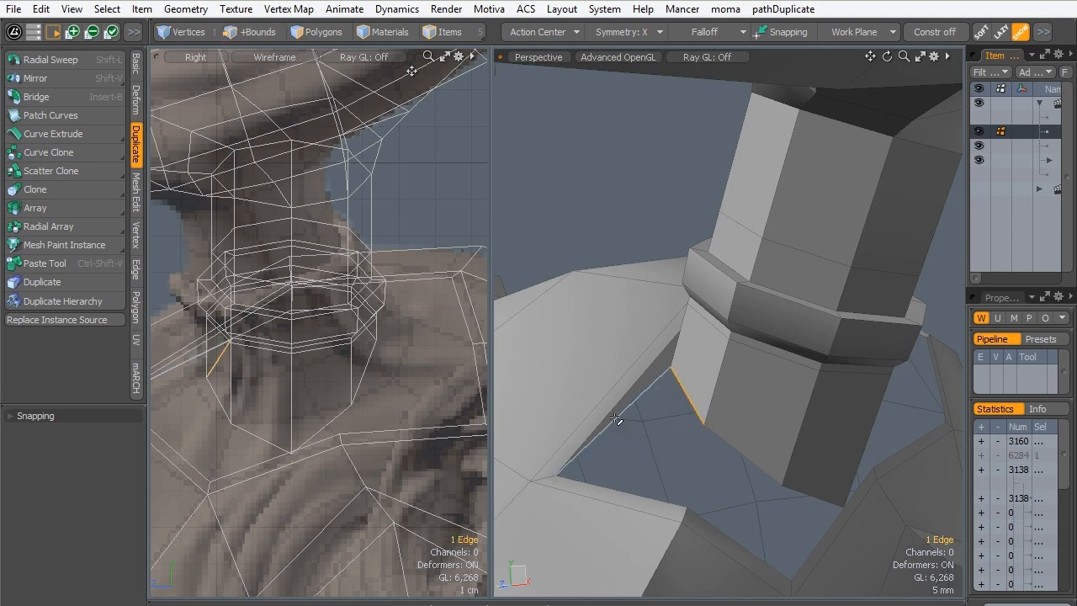
- Select the remaining open boundary edges of the head hole and stump, bridge them with Auto Connection enabled, and clear the selection
{"action": "left_click_drag", "start_coordinate": [642, 410], "coordinate": [692, 419], "text": "alt"}
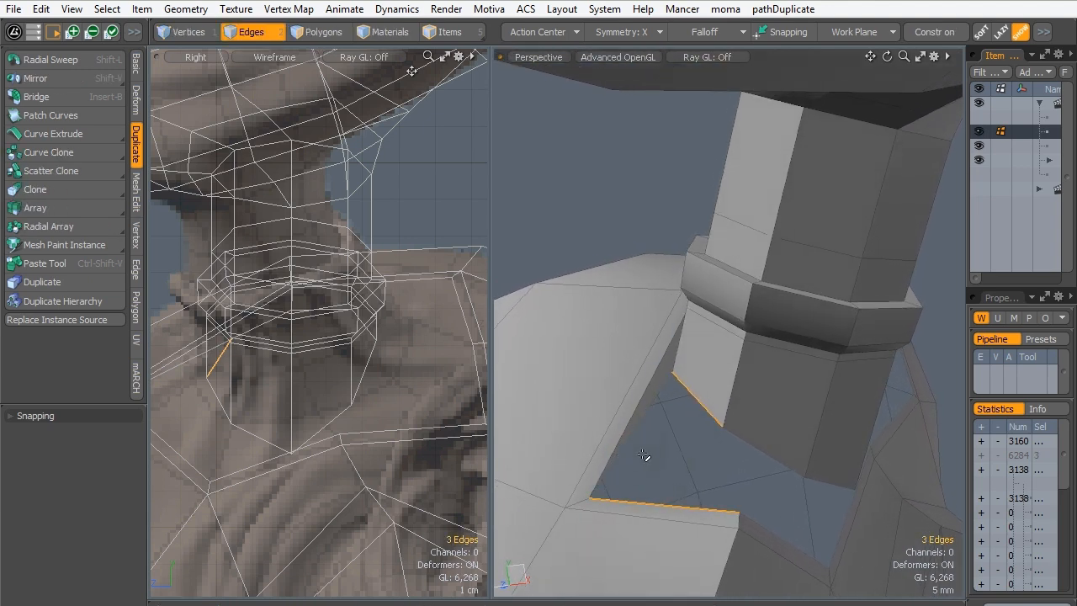
{"action": "double_click", "coordinate": [697, 406]}
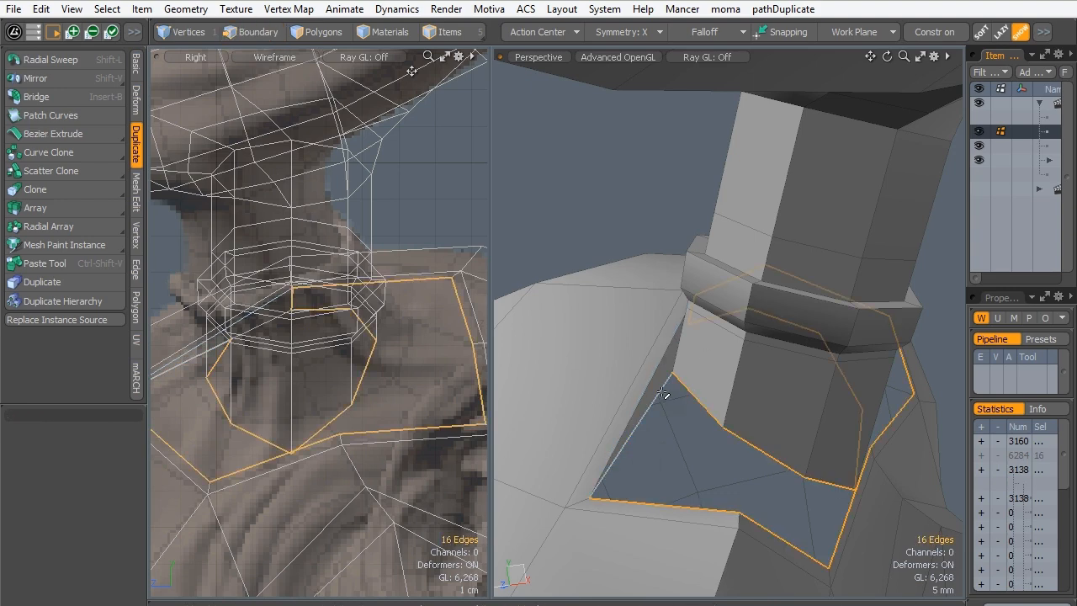
{"action": "left_click_drag", "start_coordinate": [674, 389], "coordinate": [681, 320], "text": "alt"}
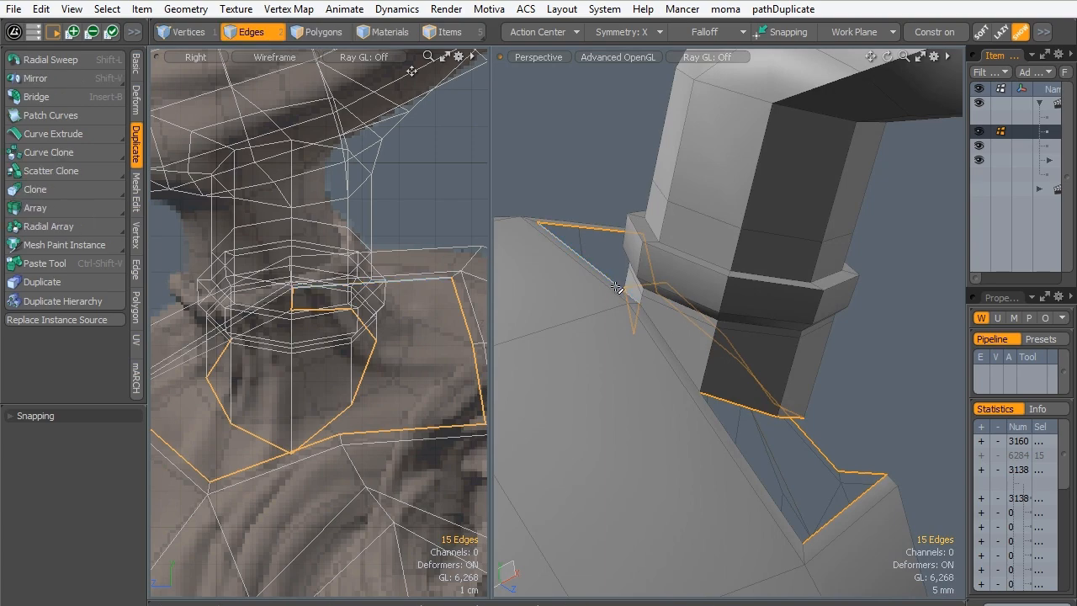
{"action": "left_click_drag", "start_coordinate": [613, 263], "coordinate": [674, 468], "text": "alt"}
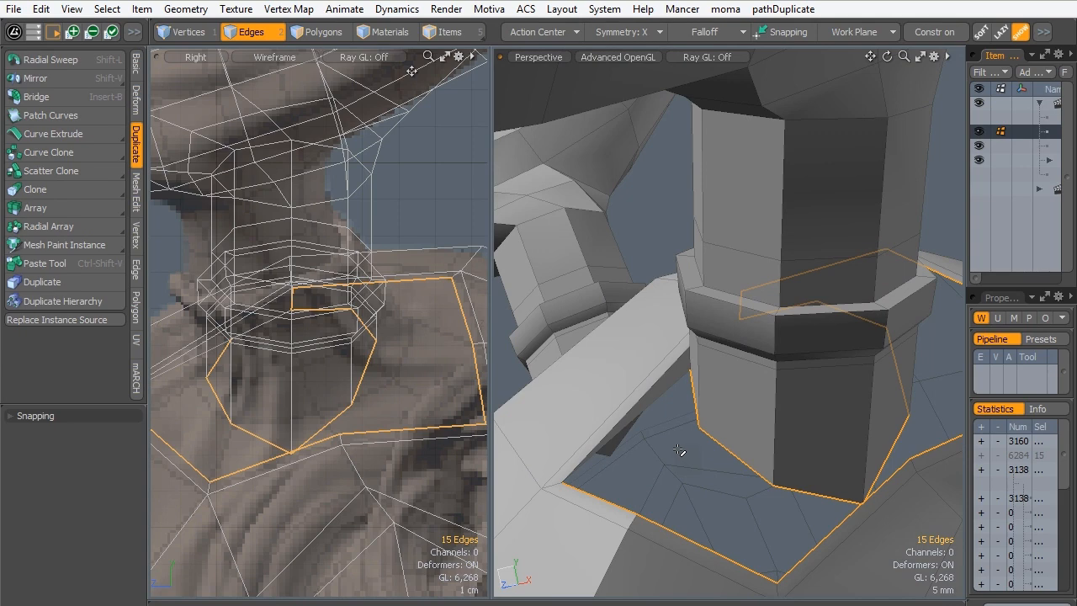
{"action": "left_click_drag", "start_coordinate": [939, 415], "coordinate": [764, 388], "text": "alt"}
{"action": "left_click_drag", "start_coordinate": [767, 432], "coordinate": [794, 362], "text": "alt"}
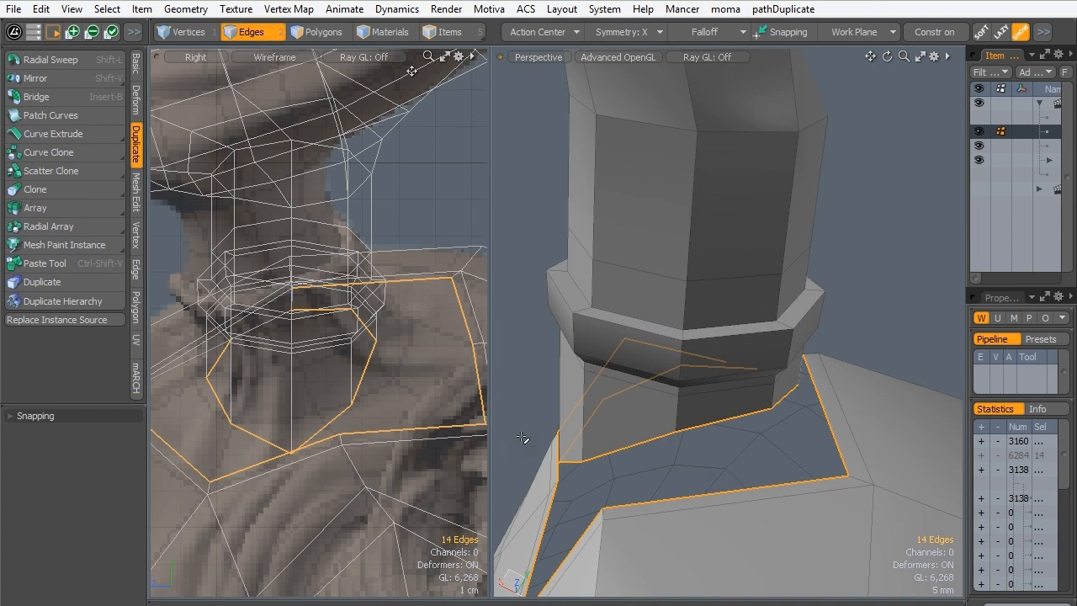
{"action": "left_click", "coordinate": [36, 99]}
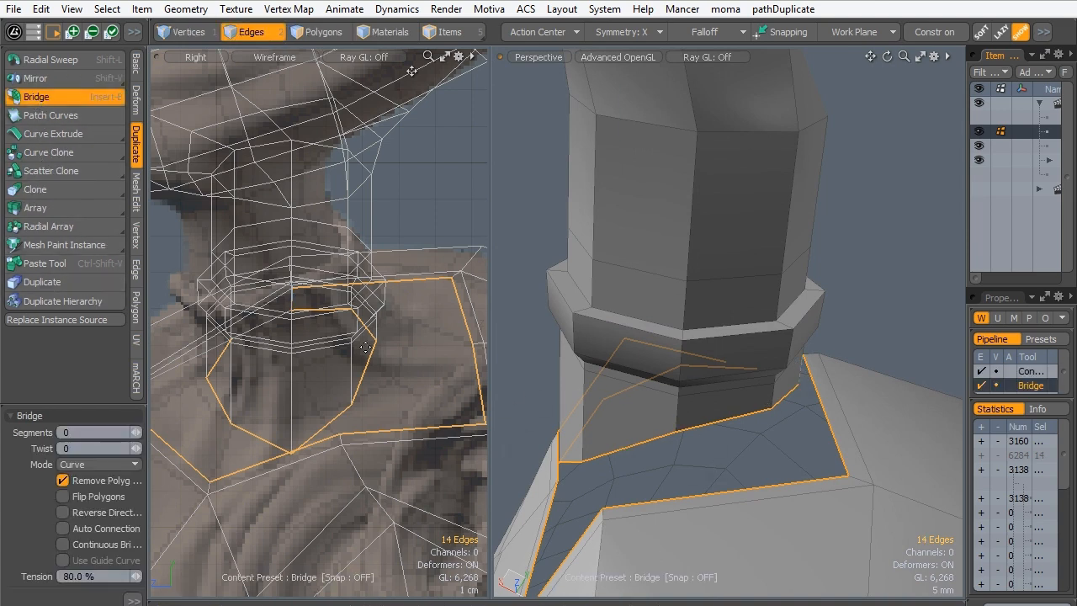
{"action": "left_click", "coordinate": [63, 529]}
{"action": "left_click", "coordinate": [733, 444]}
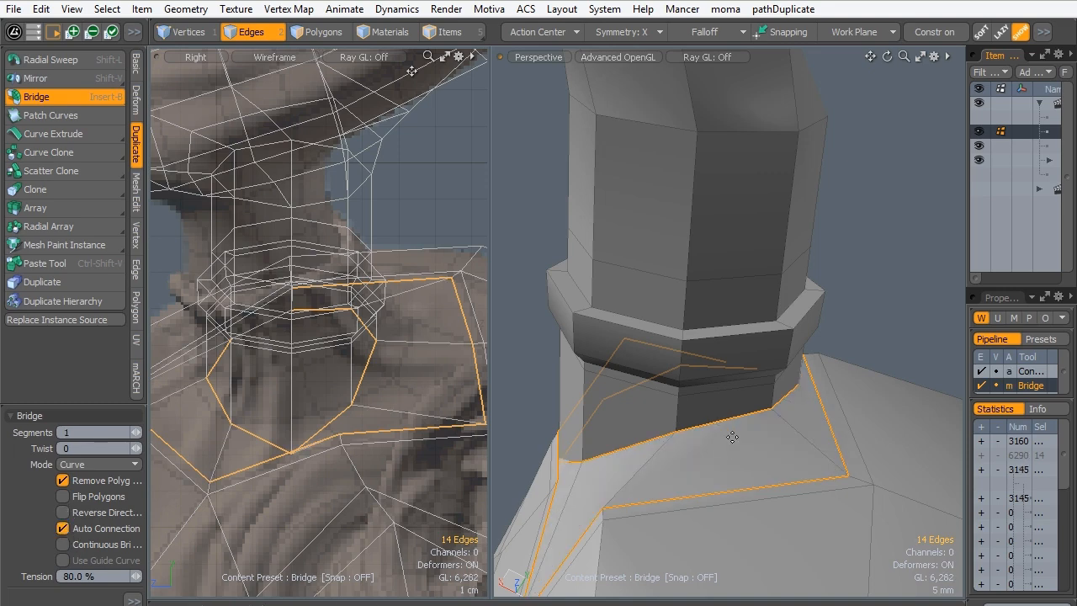
{"action": "left_click_drag", "start_coordinate": [614, 471], "coordinate": [782, 347], "text": "alt"}
{"action": "key", "text": "Escape"}
{"action": "key", "text": "Escape"}
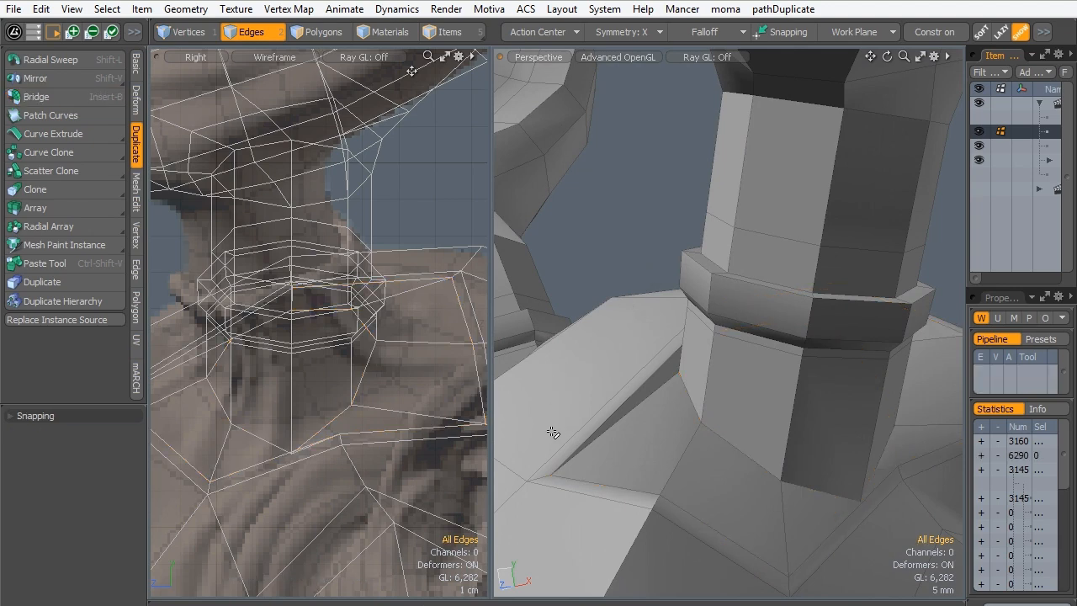
- Preview the mesh as a subdivision surface and remove the extra edge loop on the head encircling the antler's base
{"action": "key", "text": "Tab"}
{"action": "left_click_drag", "start_coordinate": [605, 281], "coordinate": [740, 307], "text": "alt"}
{"action": "left_click_drag", "start_coordinate": [740, 307], "coordinate": [710, 314], "text": "ctrl+alt"}
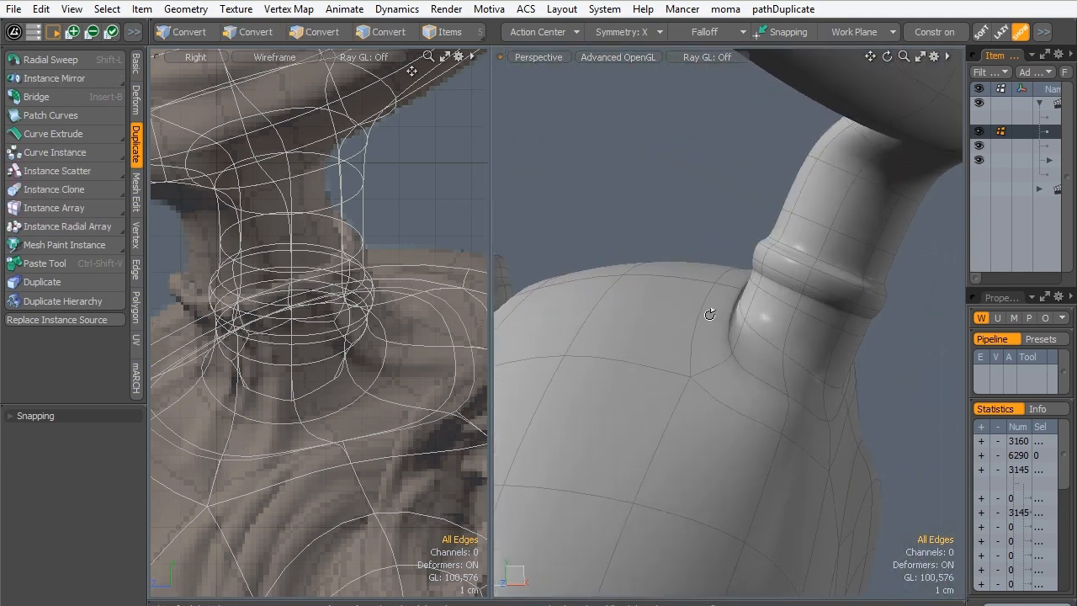
{"action": "double_click", "coordinate": [731, 338]}
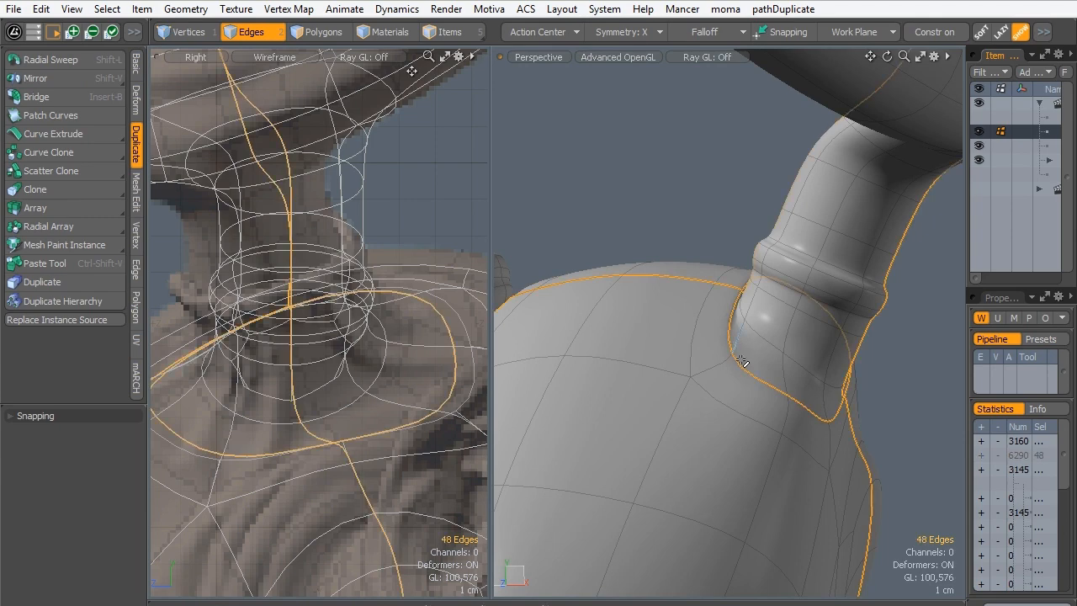
{"action": "left_click_drag", "start_coordinate": [769, 387], "coordinate": [668, 387], "text": "alt"}
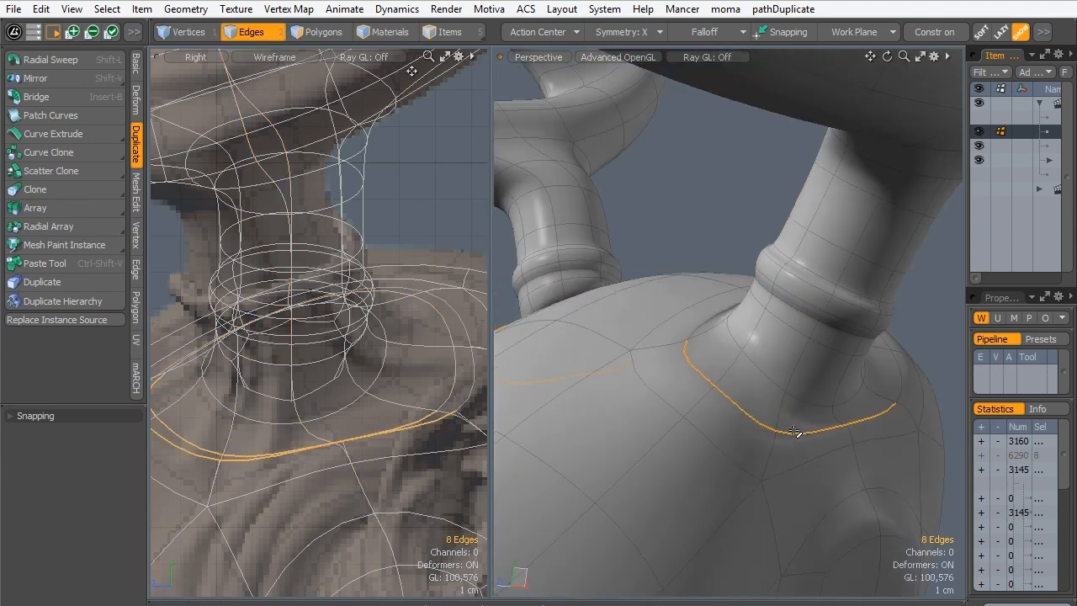
{"action": "key", "text": "BackSpace"}
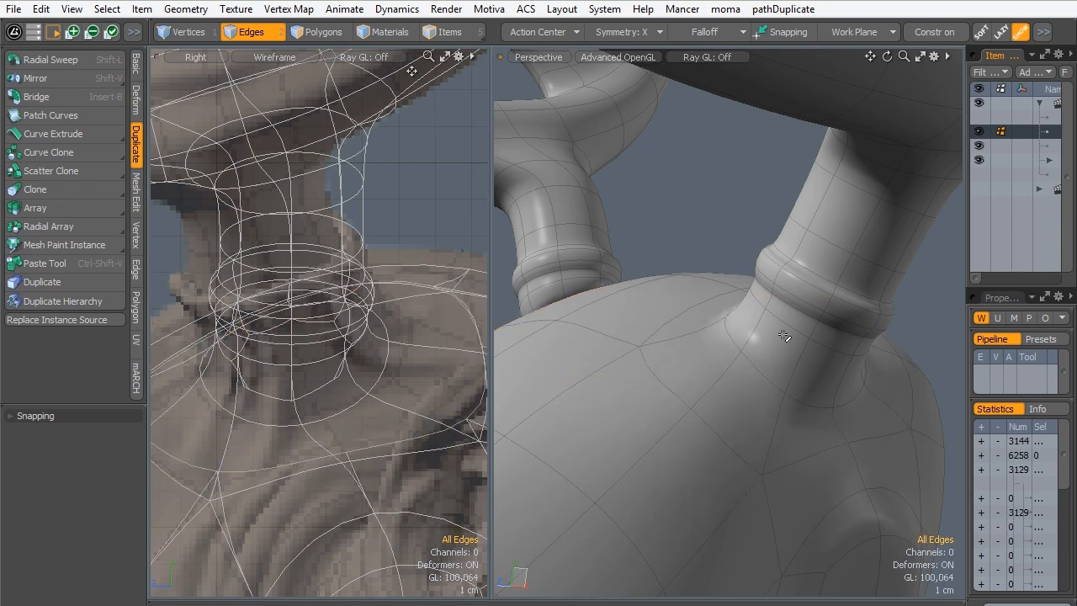
- Select all polygons of the antler still detached from the head hole and delete them
{"action": "left_click_drag", "start_coordinate": [816, 317], "coordinate": [679, 344], "text": "alt"}
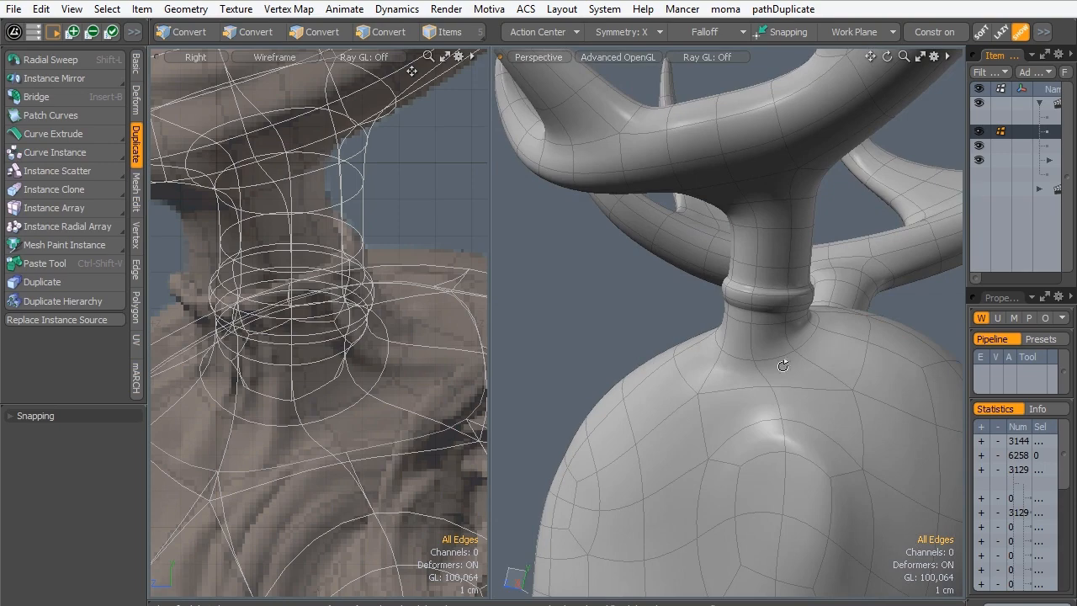
{"action": "left_click_drag", "start_coordinate": [782, 365], "coordinate": [761, 323], "text": "alt"}
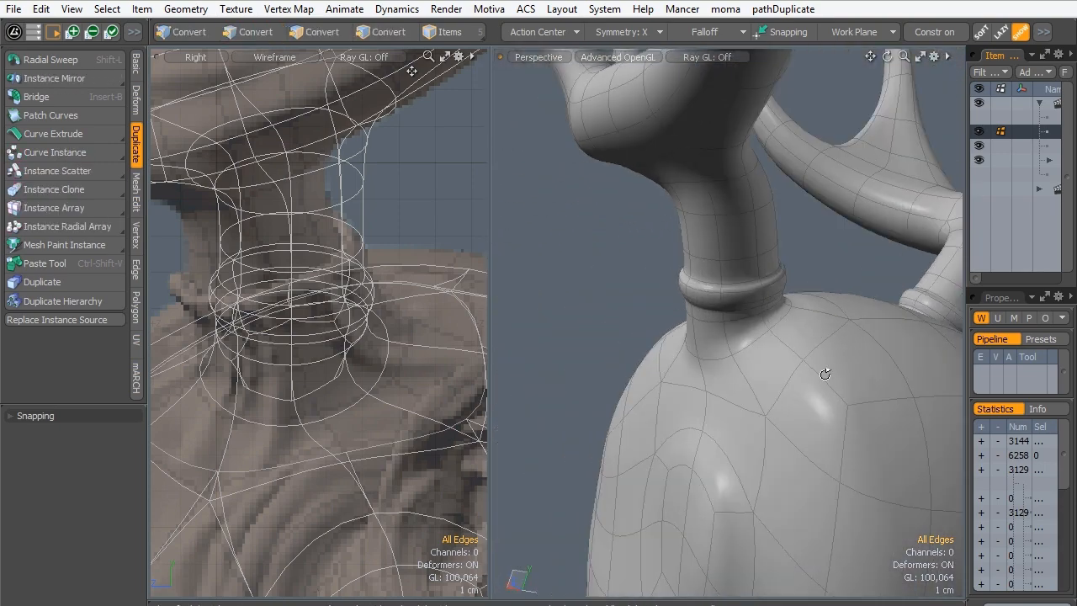
{"action": "left_click_drag", "start_coordinate": [825, 373], "coordinate": [740, 338], "text": "alt"}
{"action": "left_click_drag", "start_coordinate": [674, 319], "coordinate": [637, 260], "text": "alt"}
{"action": "left_click", "coordinate": [339, 32]}
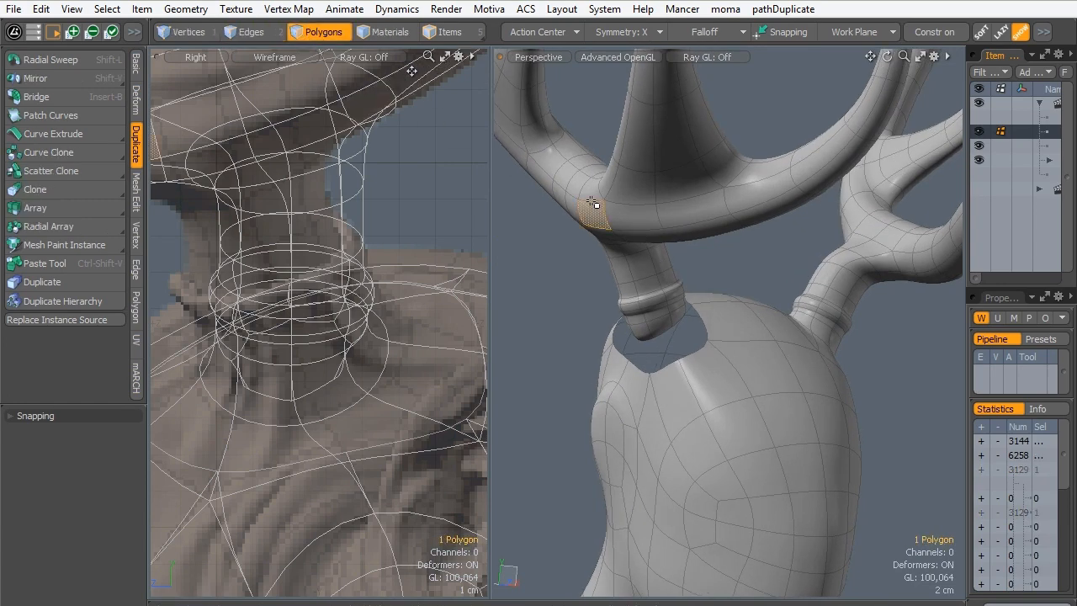
{"action": "double_click", "coordinate": [619, 232]}
{"action": "key", "text": "Delete"}
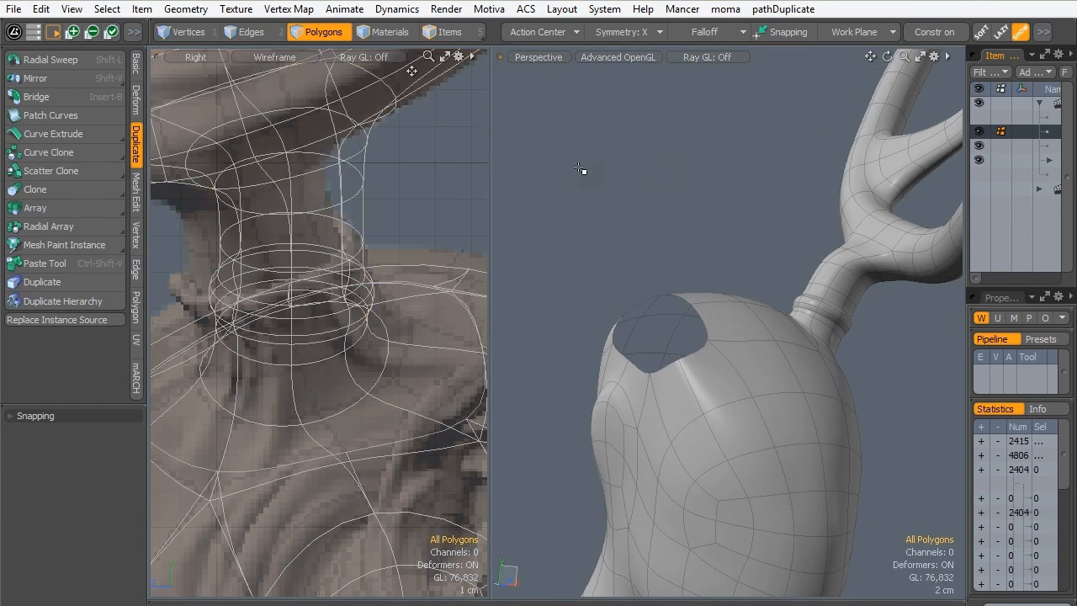
- Switch to a front view of the whole figure and change the selection style from Lasso to rectangular selection
{"action": "key", "text": "ctrl+space"}
{"action": "left_click", "coordinate": [727, 277]}
{"action": "left_click_drag", "start_coordinate": [759, 197], "coordinate": [459, 215], "text": "ctrl+alt"}
{"action": "left_click_drag", "start_coordinate": [658, 261], "coordinate": [619, 144], "text": "alt+shift"}
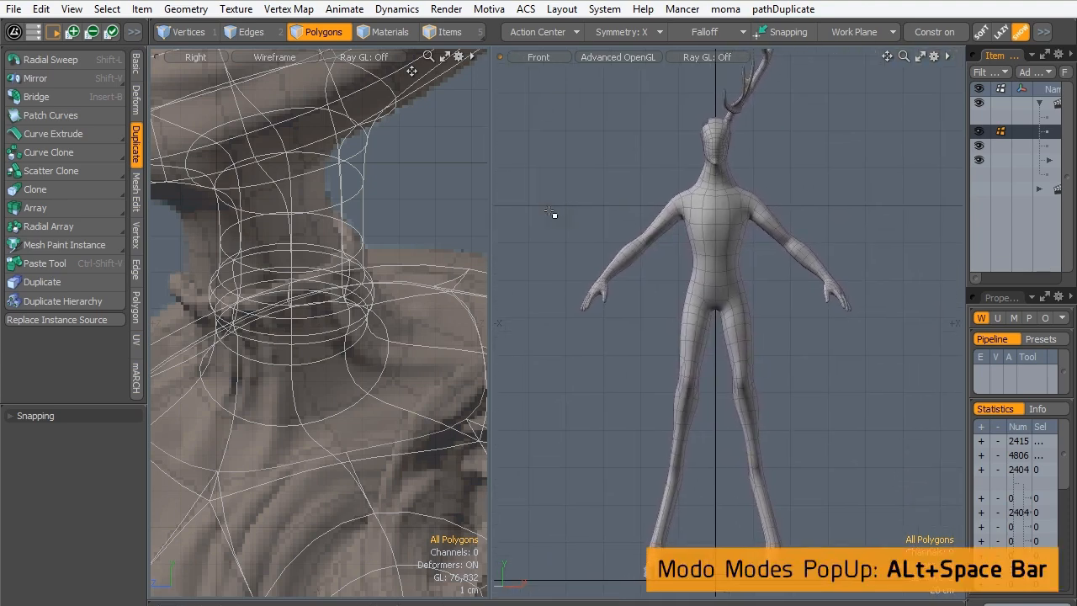
{"action": "key", "text": "alt"}
{"action": "key", "text": "alt+space"}
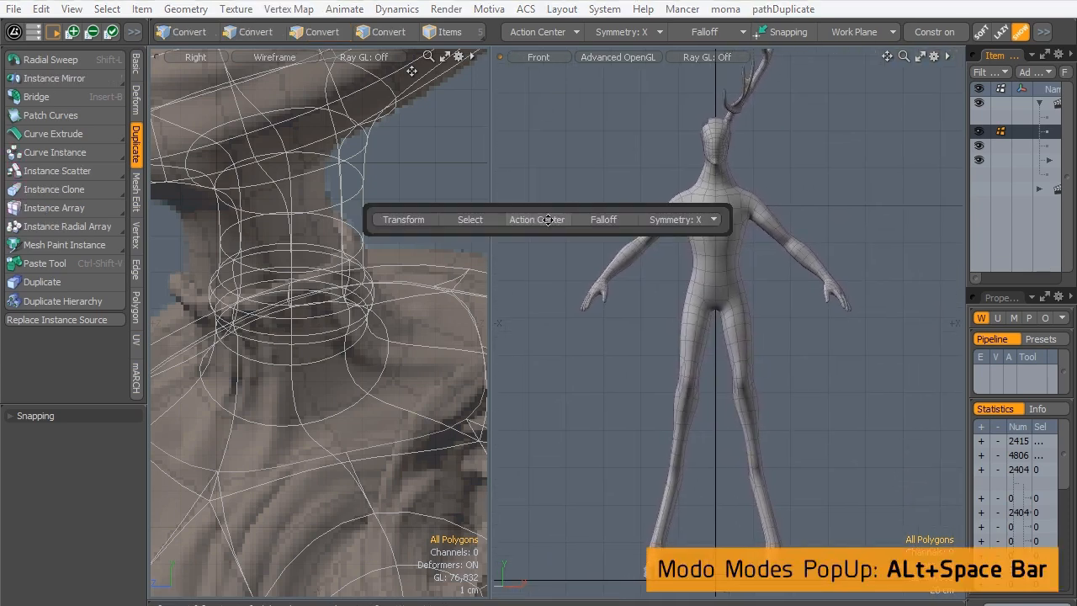
{"action": "left_click", "coordinate": [457, 219]}
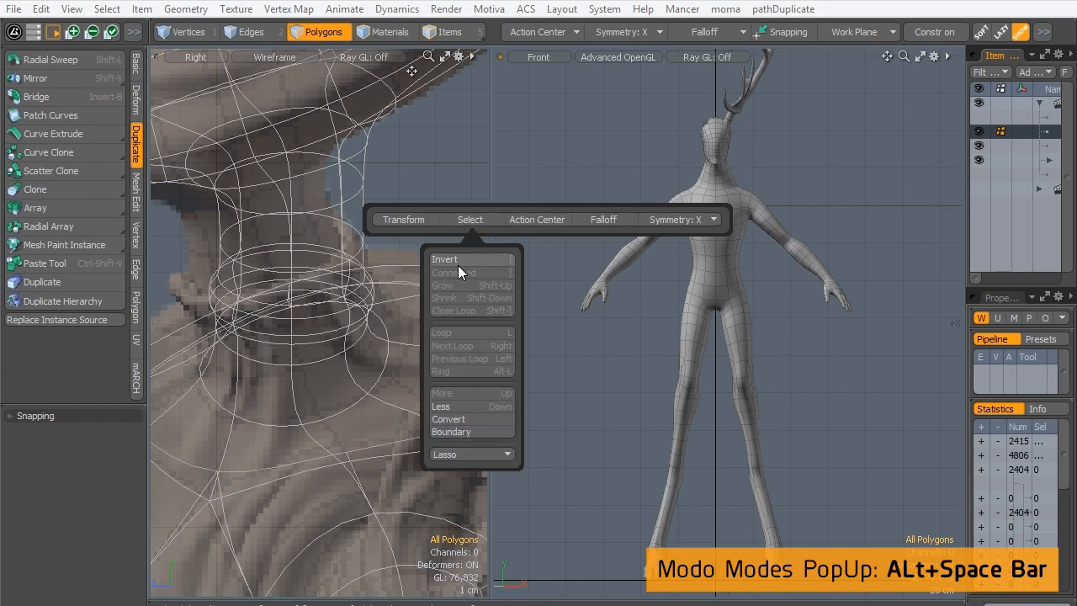
{"action": "left_click", "coordinate": [451, 453]}
{"action": "left_click", "coordinate": [454, 469]}
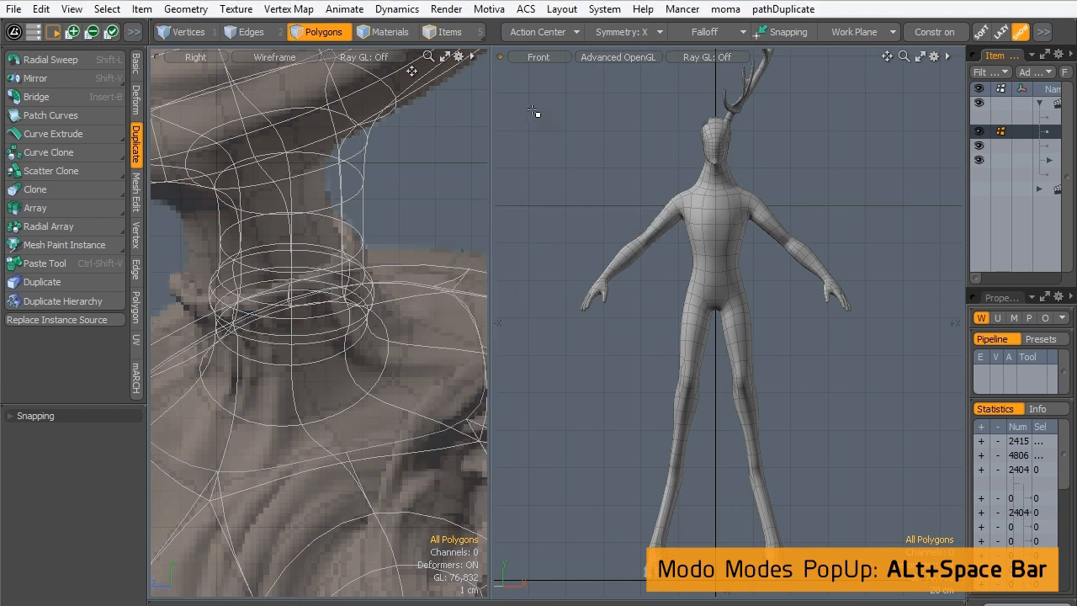
- Turn symmetry off, select all polygons on the antlerless half of the body up to the center line, and delete them
{"action": "mouse_move", "coordinate": [533, 209]}
{"action": "right_mouse_down"}
{"action": "mouse_move", "coordinate": [649, 588]}
{"action": "mouse_move", "coordinate": [721, 590]}
{"action": "right_mouse_up"}
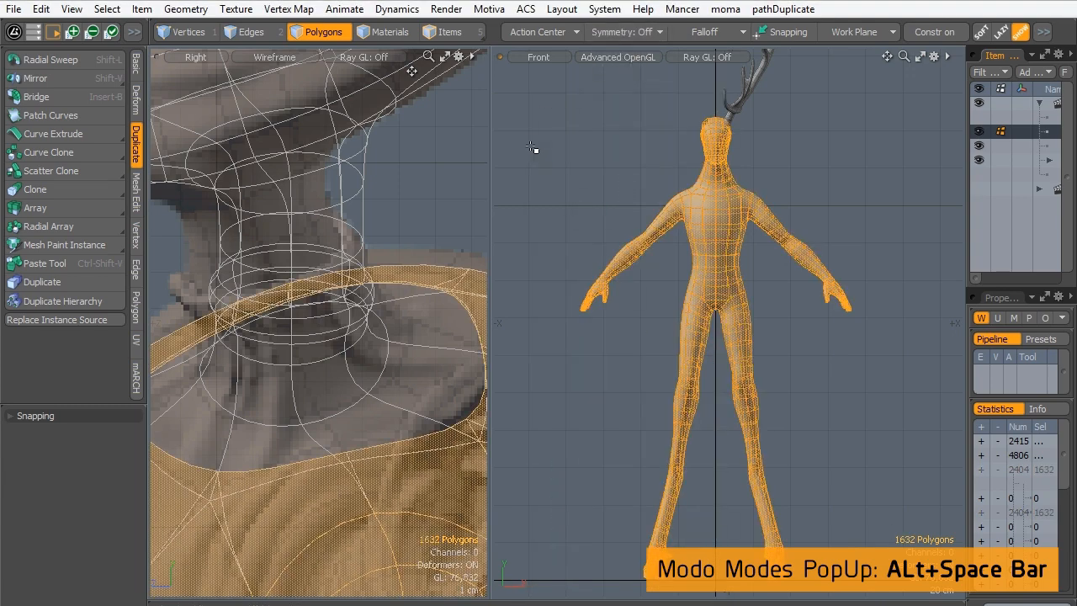
{"action": "mouse_move", "coordinate": [513, 94]}
{"action": "right_mouse_down"}
{"action": "mouse_move", "coordinate": [660, 582]}
{"action": "mouse_move", "coordinate": [716, 594]}
{"action": "right_mouse_up"}
{"action": "key", "text": "Delete"}
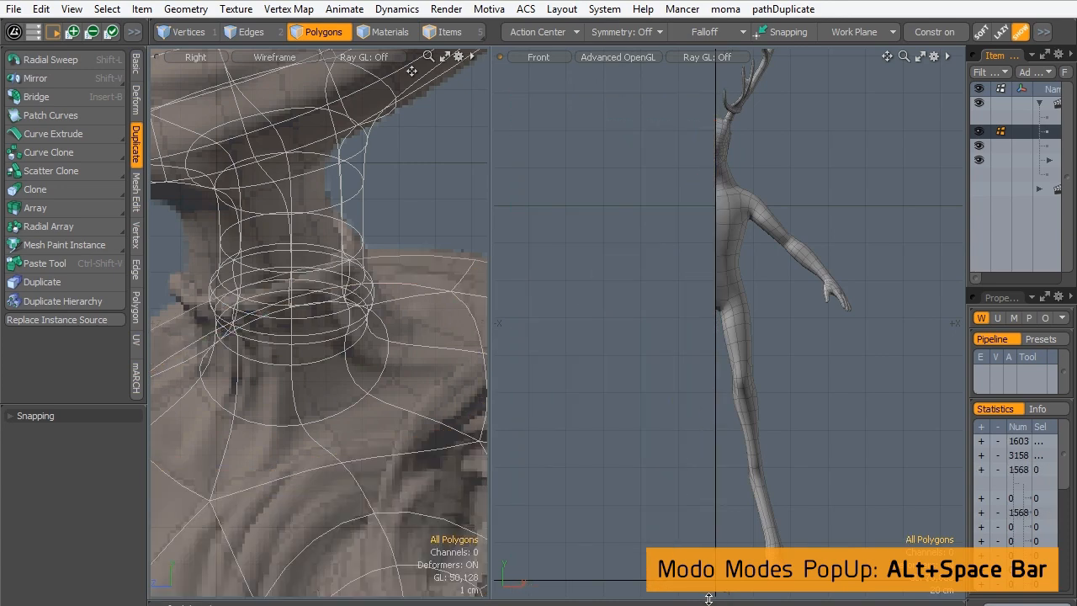
- Turn off the subdivision preview and mirror the remaining half body about the Y axis at 90° with the center at 0 m
{"action": "left_click_drag", "start_coordinate": [705, 130], "coordinate": [848, 87], "text": "ctrl+alt"}
{"action": "left_click_drag", "start_coordinate": [764, 141], "coordinate": [833, 139], "text": "ctrl+alt"}
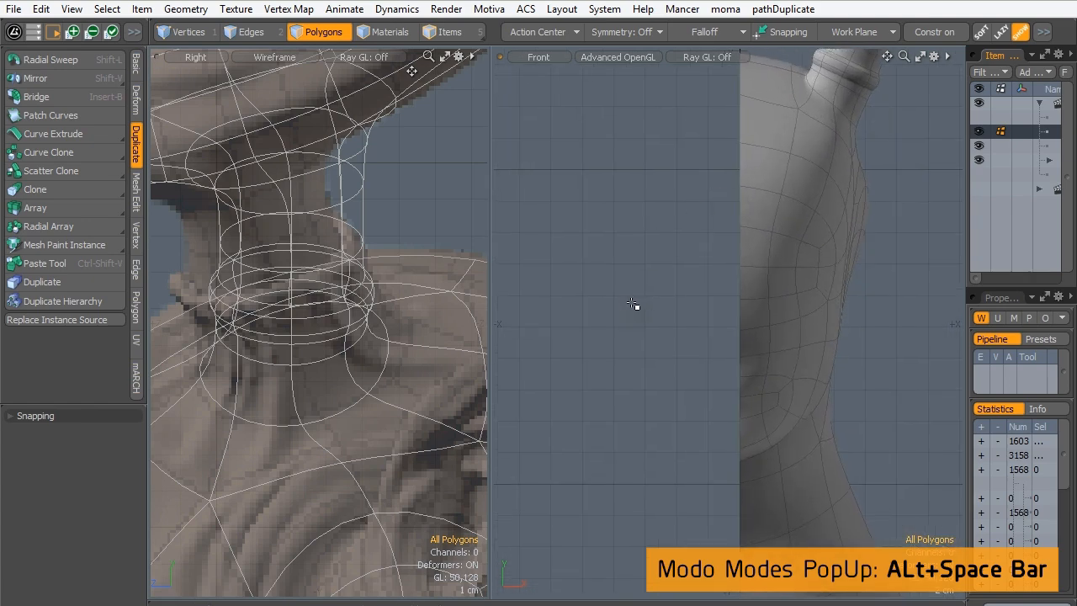
{"action": "key", "text": "Tab"}
{"action": "left_click_drag", "start_coordinate": [701, 161], "coordinate": [637, 227], "text": "ctrl+alt"}
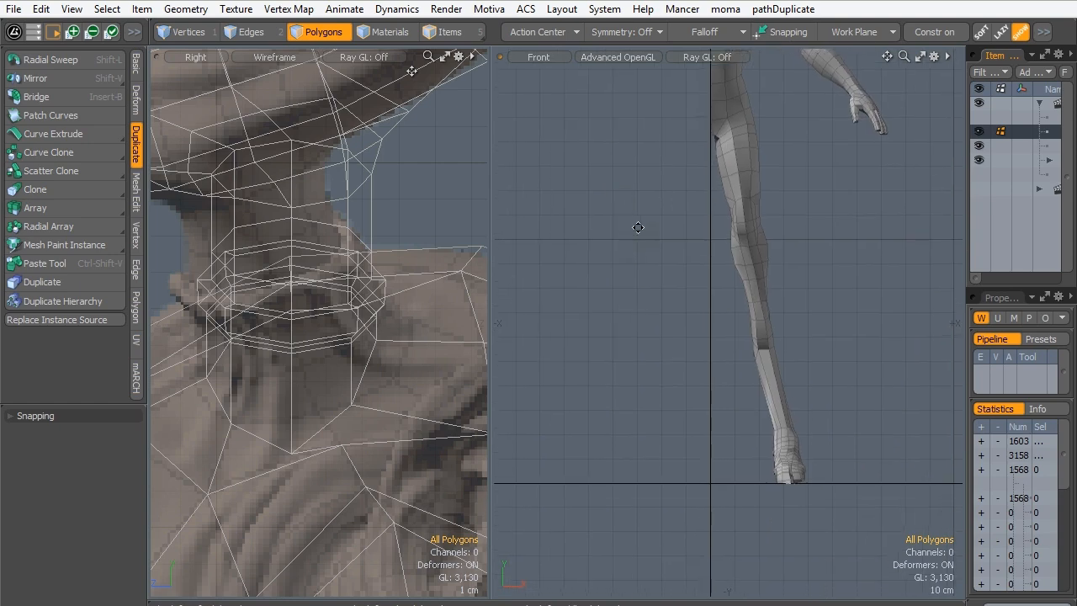
{"action": "key", "text": "shift+v"}
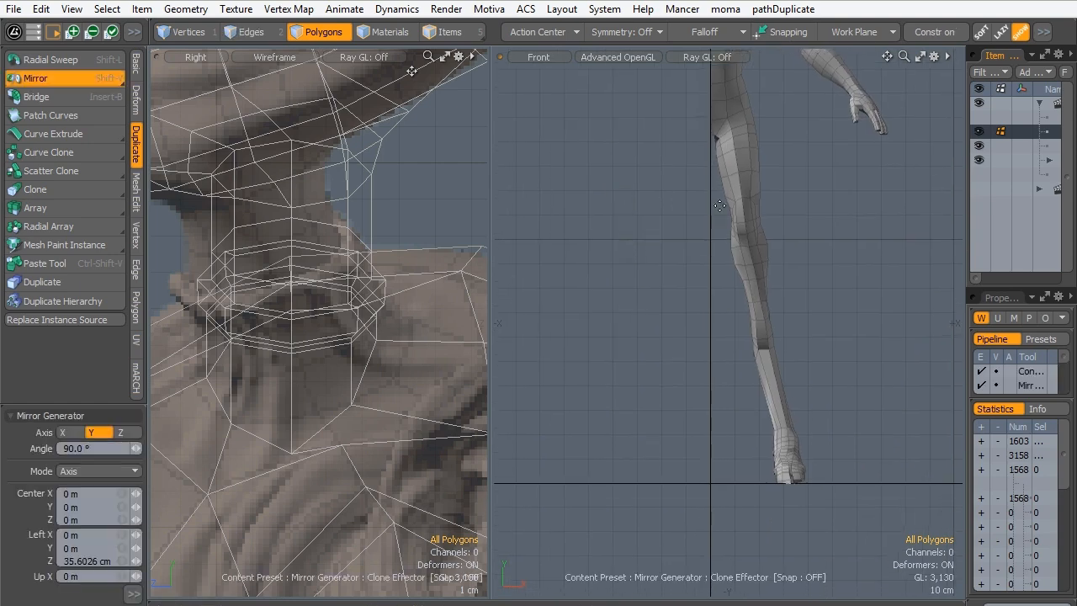
{"action": "left_click", "coordinate": [709, 485]}
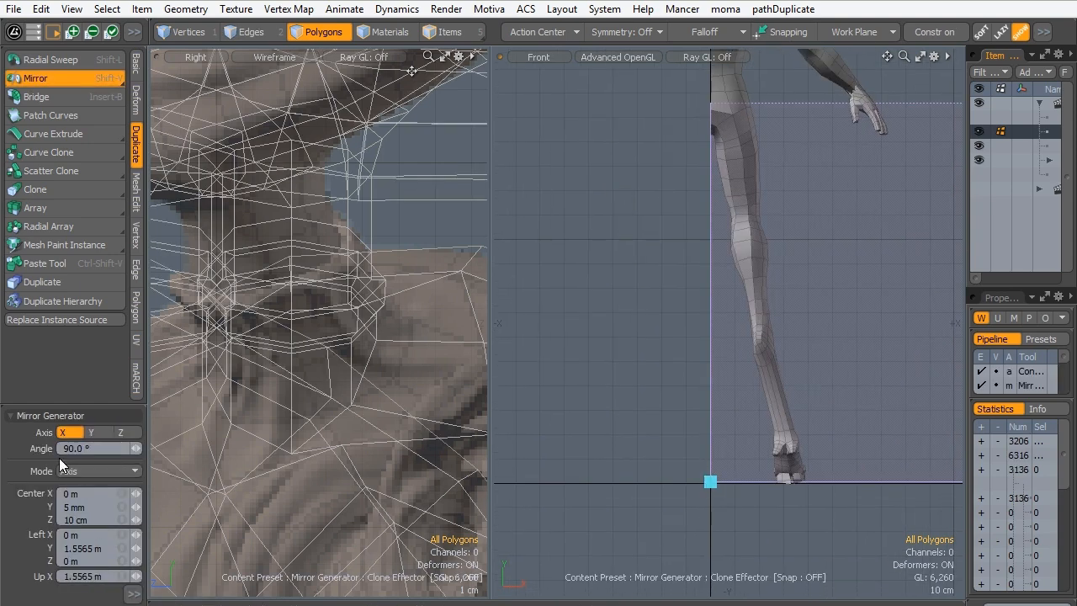
{"action": "left_click", "coordinate": [90, 433]}
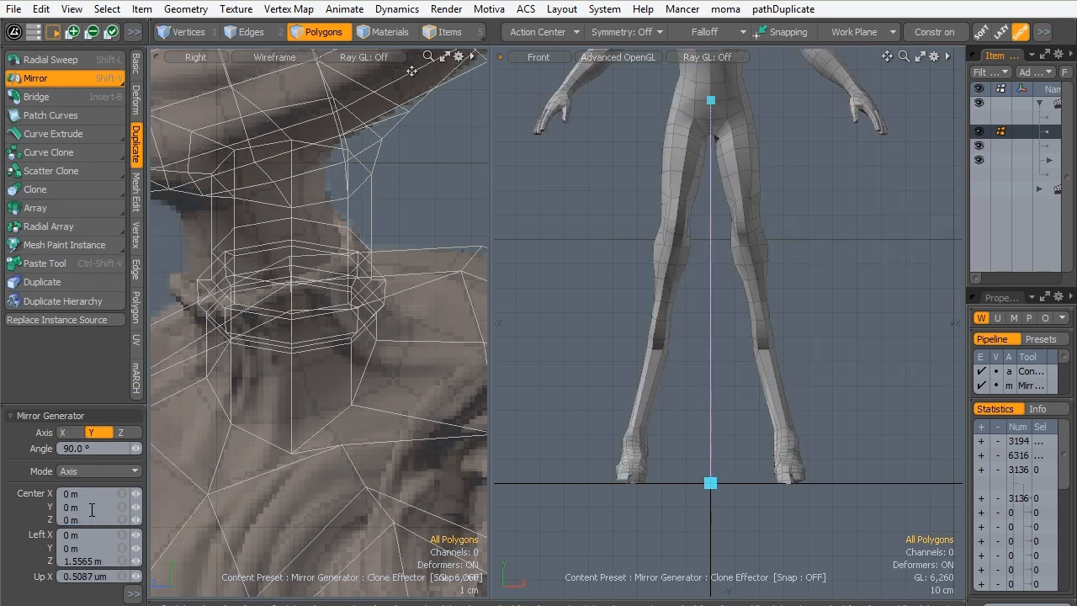
{"action": "key", "text": "q"}
- Preview the mirrored body as a subdivision surface and examine the center seam on the head and neck in perspective
{"action": "left_click_drag", "start_coordinate": [672, 96], "coordinate": [709, 254], "text": "alt+shift"}
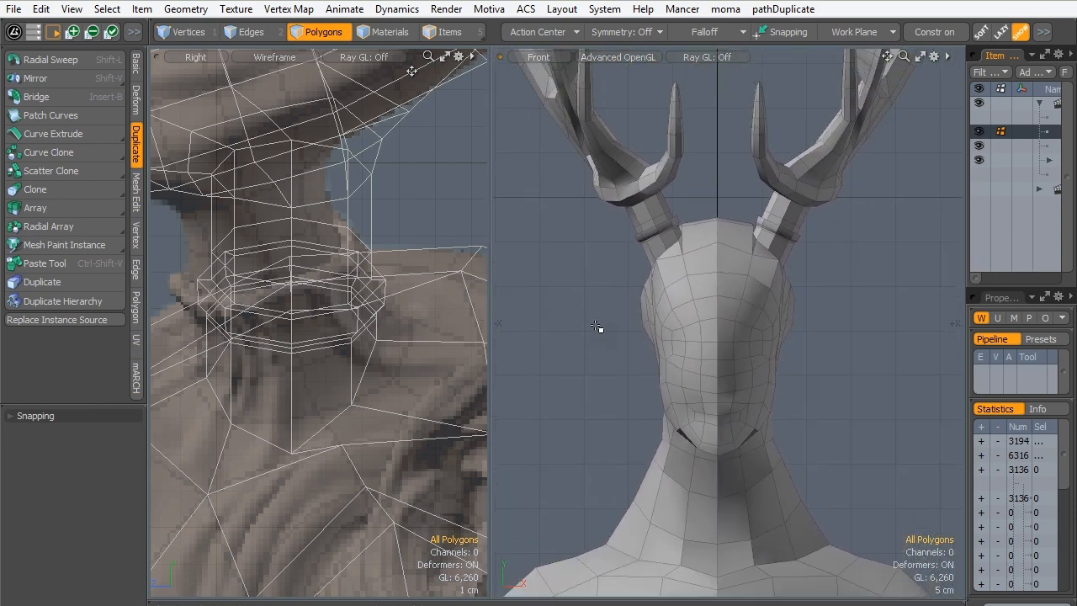
{"action": "key", "text": "Tab"}
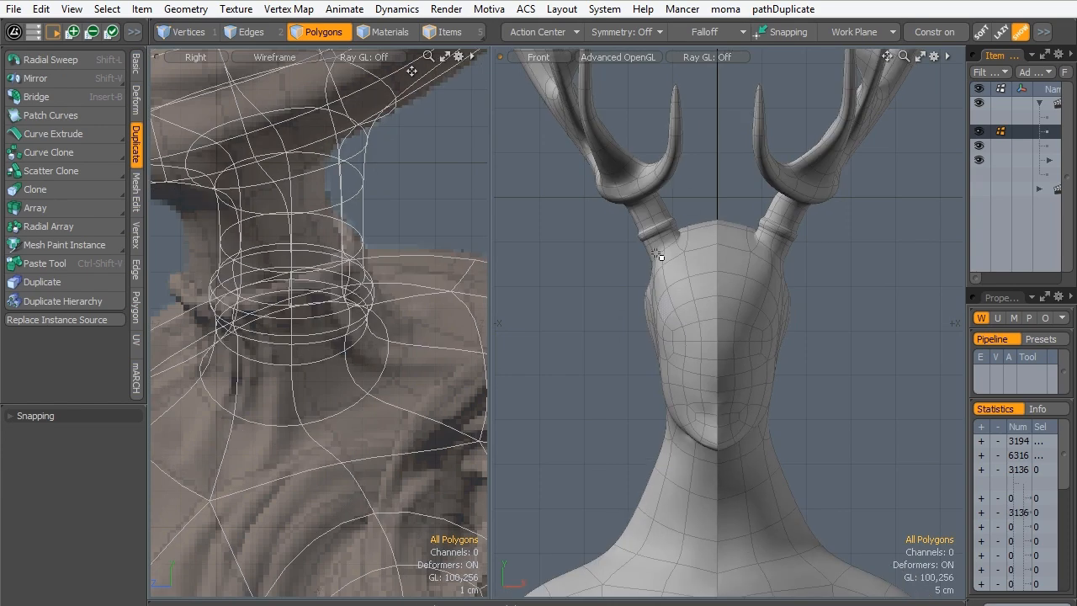
{"action": "key", "text": "ctrl+space"}
{"action": "left_click", "coordinate": [800, 163]}
{"action": "mouse_move", "coordinate": [769, 312]}
{"action": "left_mouse_down", "text": "alt"}
{"action": "mouse_move", "coordinate": [729, 453]}
{"action": "mouse_move", "coordinate": [589, 440]}
{"action": "mouse_move", "coordinate": [645, 260]}
{"action": "mouse_move", "coordinate": [777, 312]}
{"action": "left_mouse_up", "text": "alt"}
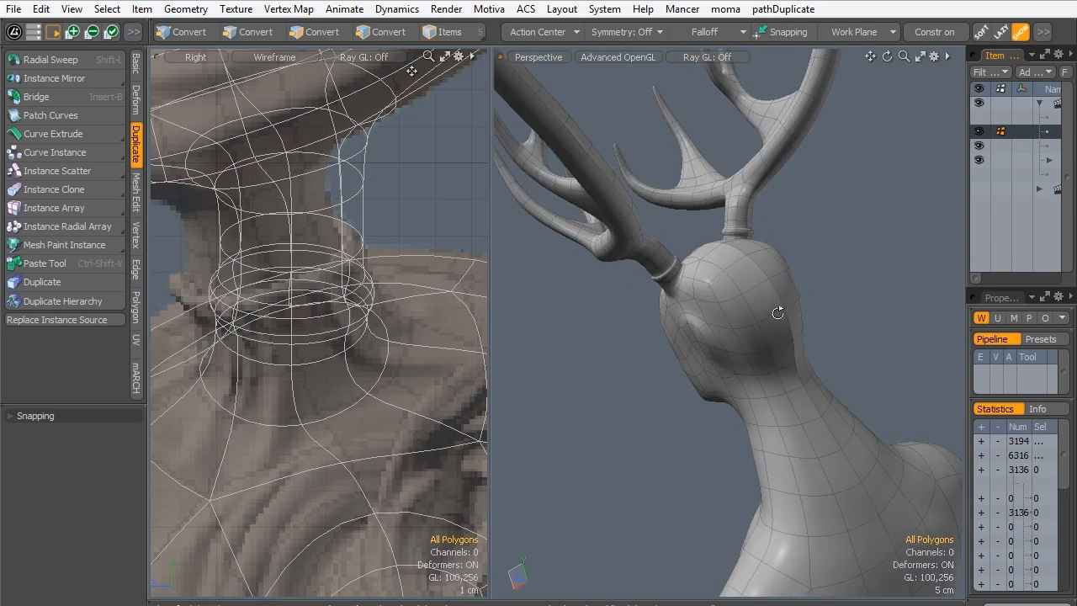
{"action": "scroll", "coordinate": [787, 291], "scroll_direction": "up", "scroll_amount": 3}
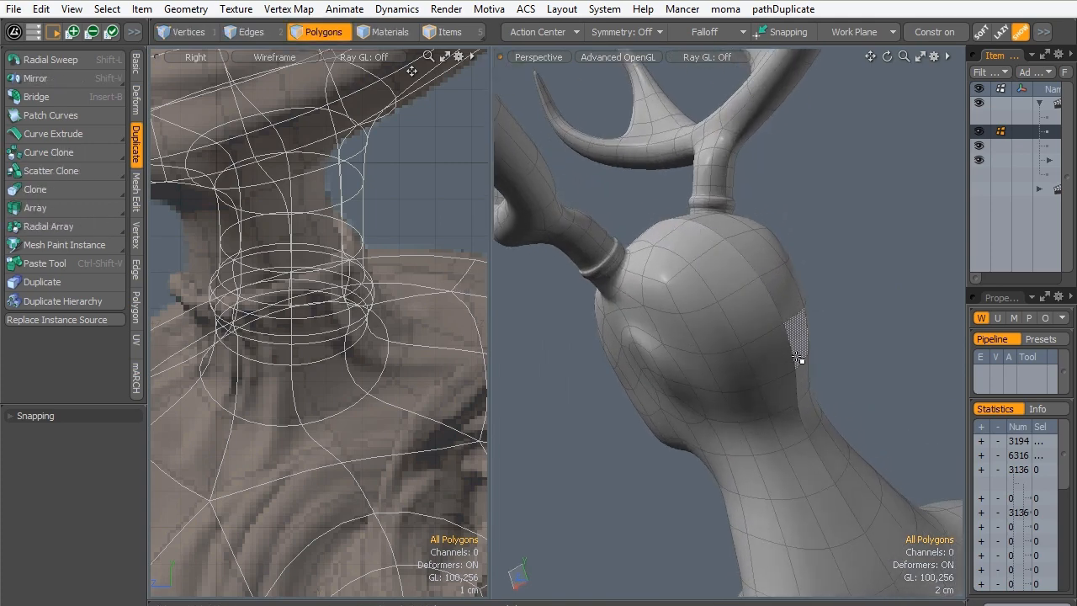
{"action": "left_click_drag", "start_coordinate": [695, 393], "coordinate": [750, 305], "text": "ctrl+alt"}
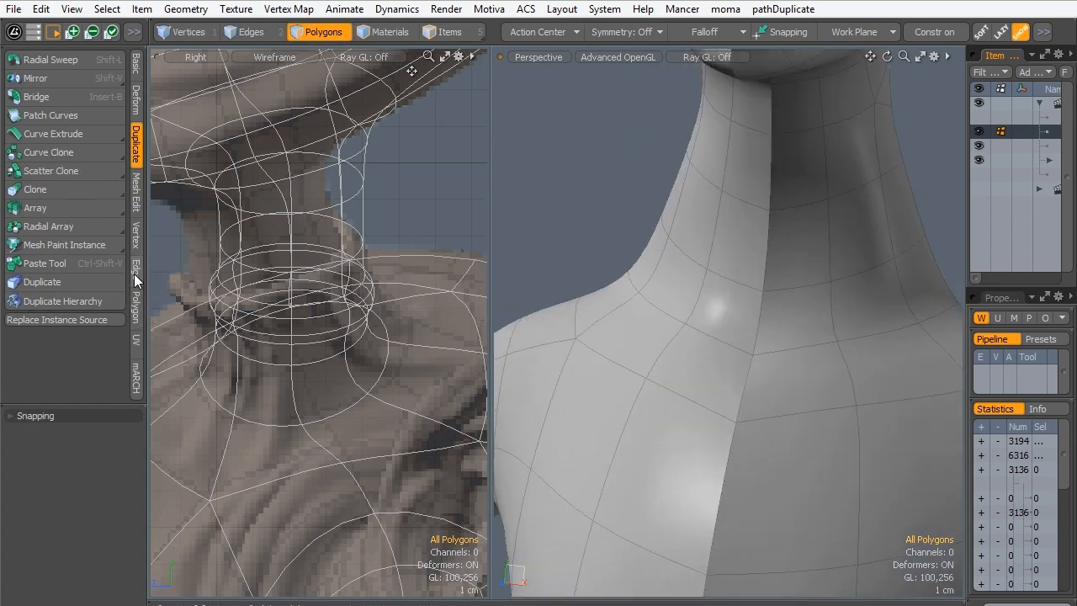
- Try to merge the vertices of the mirrored mesh using the Automatic range
{"action": "left_click", "coordinate": [132, 240]}
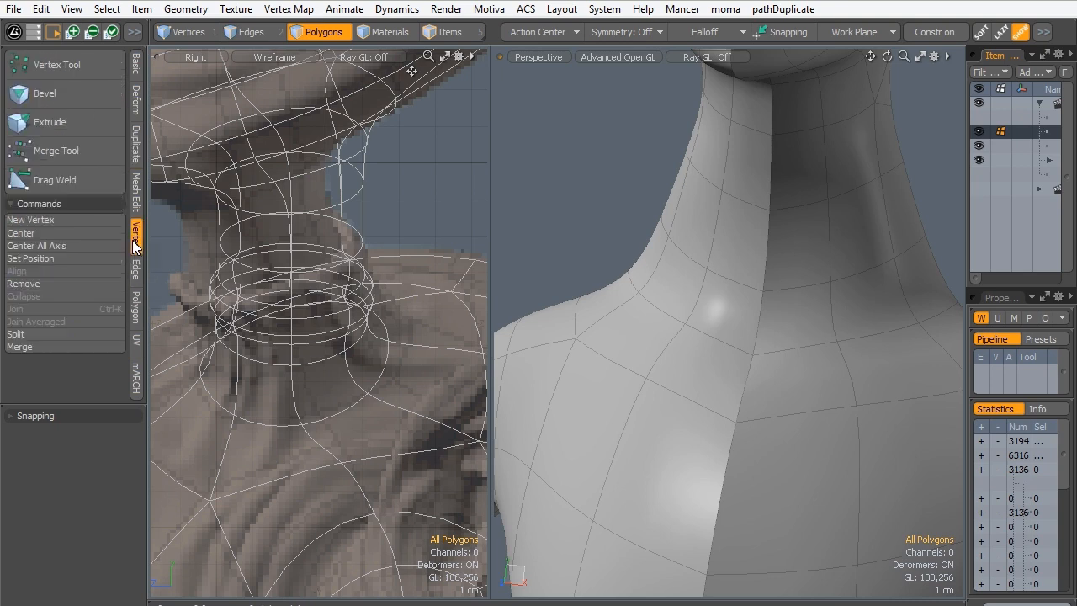
{"action": "left_click", "coordinate": [50, 347]}
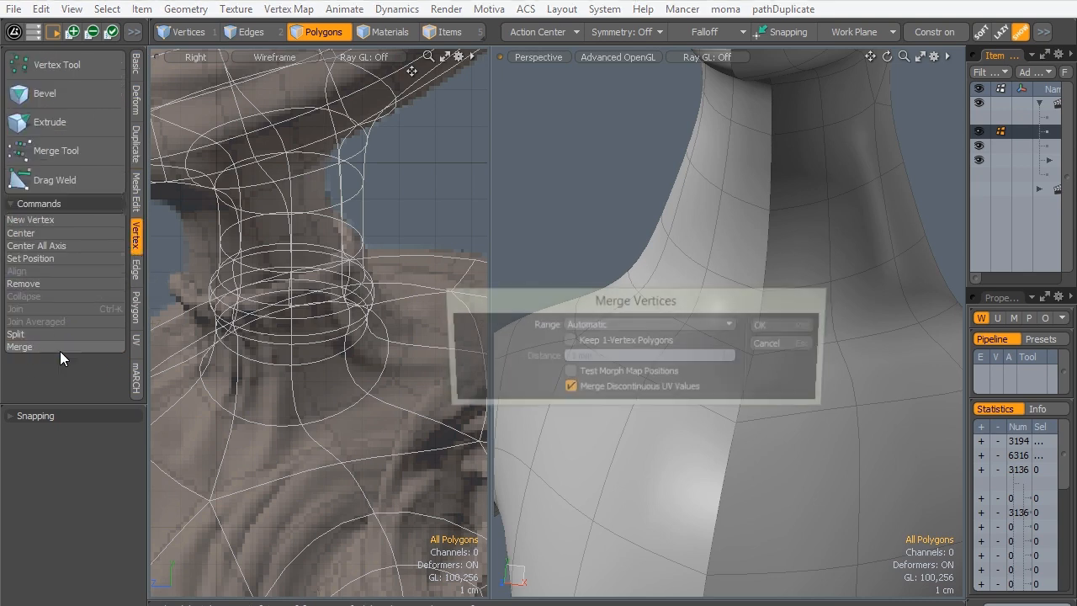
{"action": "left_click", "coordinate": [775, 322]}
{"action": "left_click", "coordinate": [706, 345]}
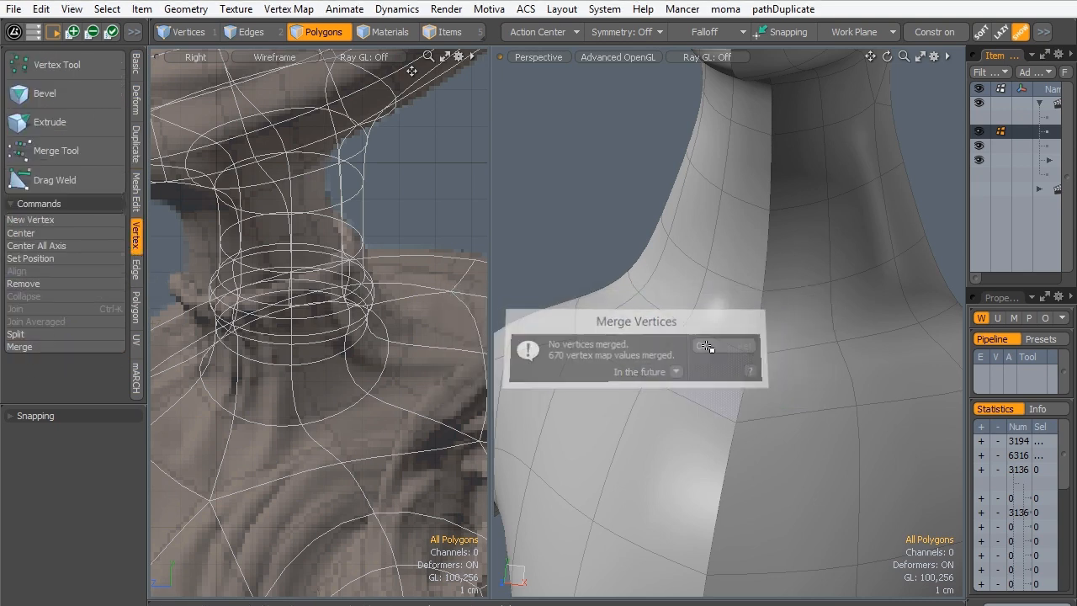
- Merge the seam vertices of the mirrored body using a Fixed range with a distance of 10 um
{"action": "scroll", "coordinate": [700, 366], "scroll_direction": "down", "scroll_amount": 5}
{"action": "left_click_drag", "start_coordinate": [699, 365], "coordinate": [648, 293], "text": "alt+shift"}
{"action": "scroll", "coordinate": [689, 351], "scroll_direction": "up", "scroll_amount": 3}
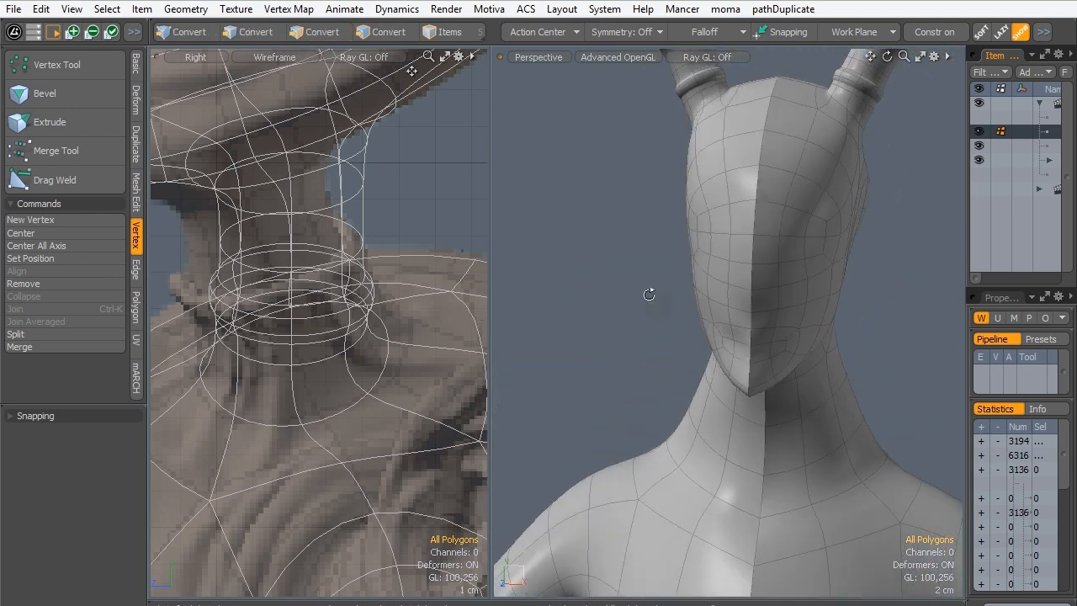
{"action": "left_click", "coordinate": [47, 345]}
{"action": "left_click", "coordinate": [605, 333]}
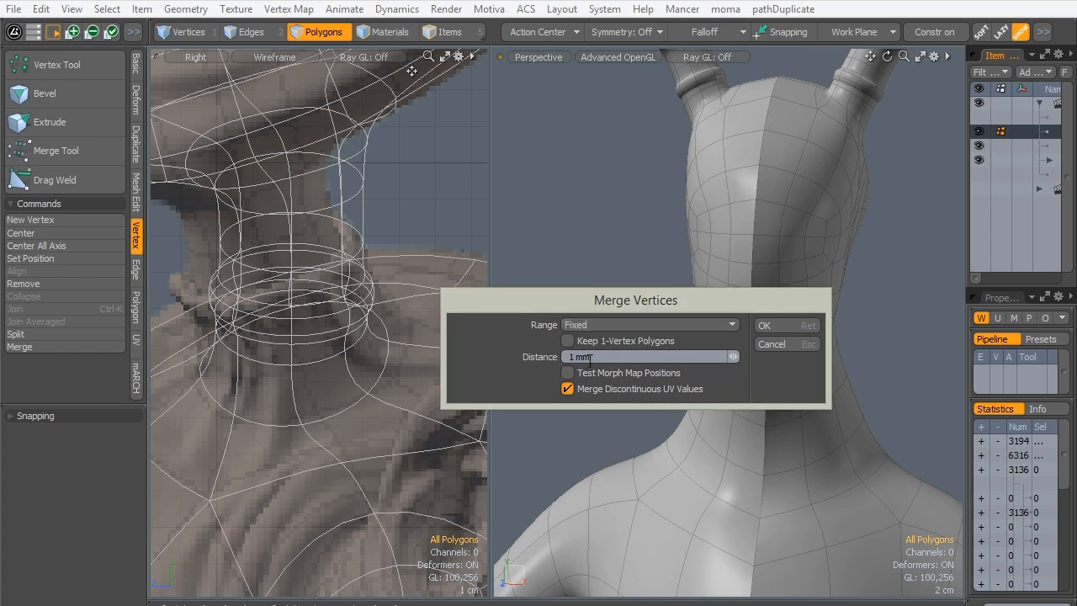
{"action": "type", "text": "10um"}
{"action": "left_click_drag", "start_coordinate": [602, 305], "coordinate": [299, 181]}
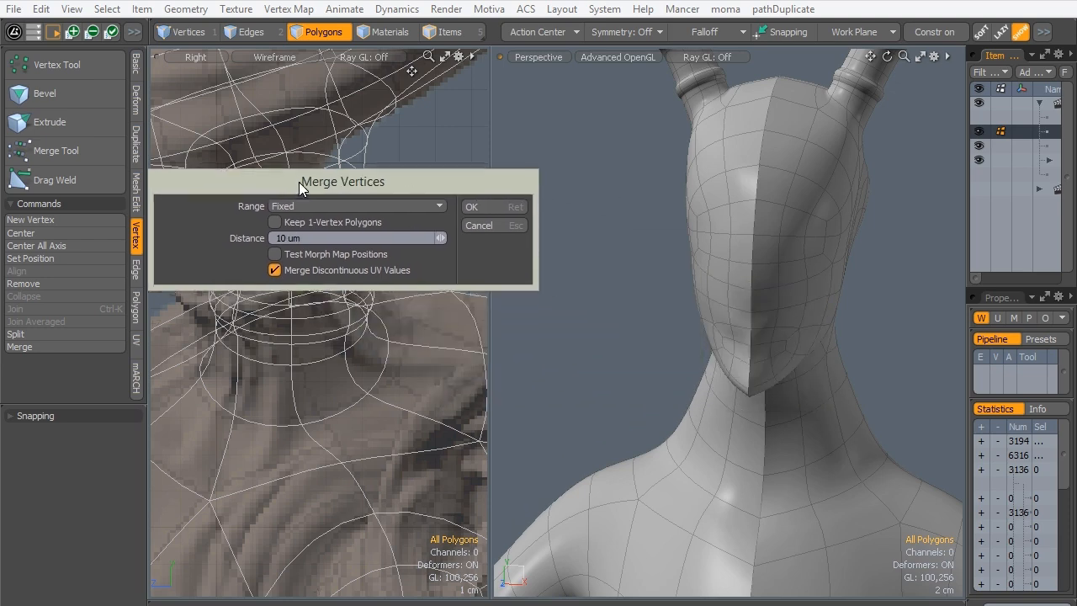
{"action": "left_click", "coordinate": [468, 204]}
{"action": "left_click", "coordinate": [411, 225]}
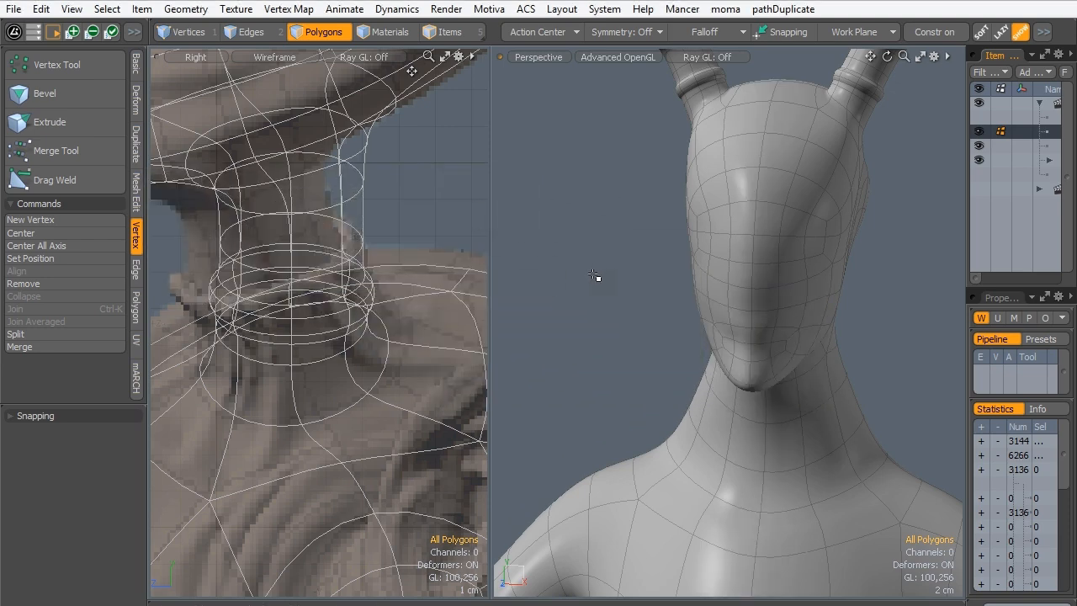
- Examine the merged center seam and the antler joins along the whole figure from several angles
{"action": "left_click_drag", "start_coordinate": [740, 466], "coordinate": [723, 168], "text": "alt+shift"}
{"action": "left_click_drag", "start_coordinate": [673, 349], "coordinate": [732, 538], "text": "ctrl+alt"}
{"action": "left_click_drag", "start_coordinate": [762, 355], "coordinate": [601, 378], "text": "alt"}
{"action": "left_click_drag", "start_coordinate": [673, 420], "coordinate": [661, 473], "text": "alt+shift"}
{"action": "left_click_drag", "start_coordinate": [659, 377], "coordinate": [649, 572], "text": "alt+shift"}
{"action": "left_click_drag", "start_coordinate": [652, 185], "coordinate": [917, 347], "text": "alt+shift"}
{"action": "left_click_drag", "start_coordinate": [917, 346], "coordinate": [722, 304], "text": "alt+shift"}
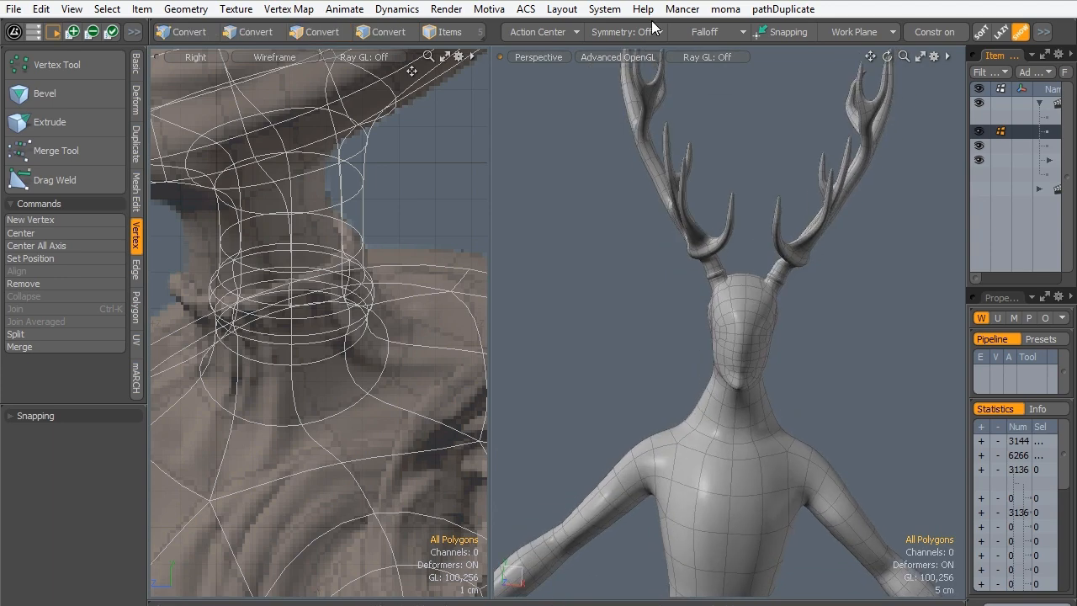
- Turn X symmetry back on and test it by selecting a few polygons on one antler and on the face
{"action": "left_click_drag", "start_coordinate": [652, 119], "coordinate": [572, 227], "text": "alt+shift"}
{"action": "left_click_drag", "start_coordinate": [572, 227], "coordinate": [761, 262], "text": "ctrl+alt"}
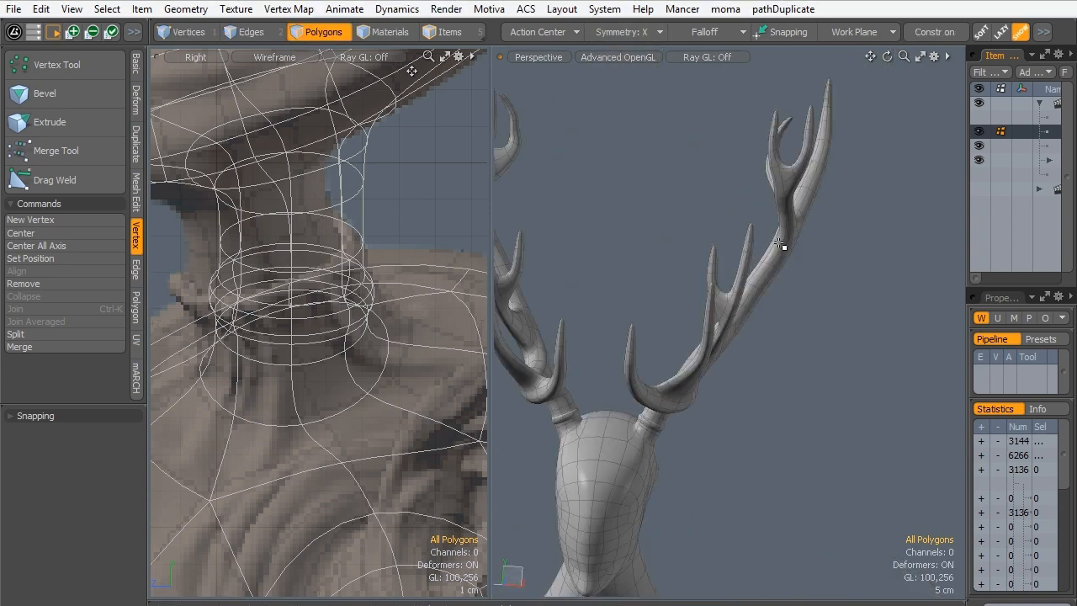
{"action": "left_click_drag", "start_coordinate": [632, 271], "coordinate": [806, 337], "text": "alt"}
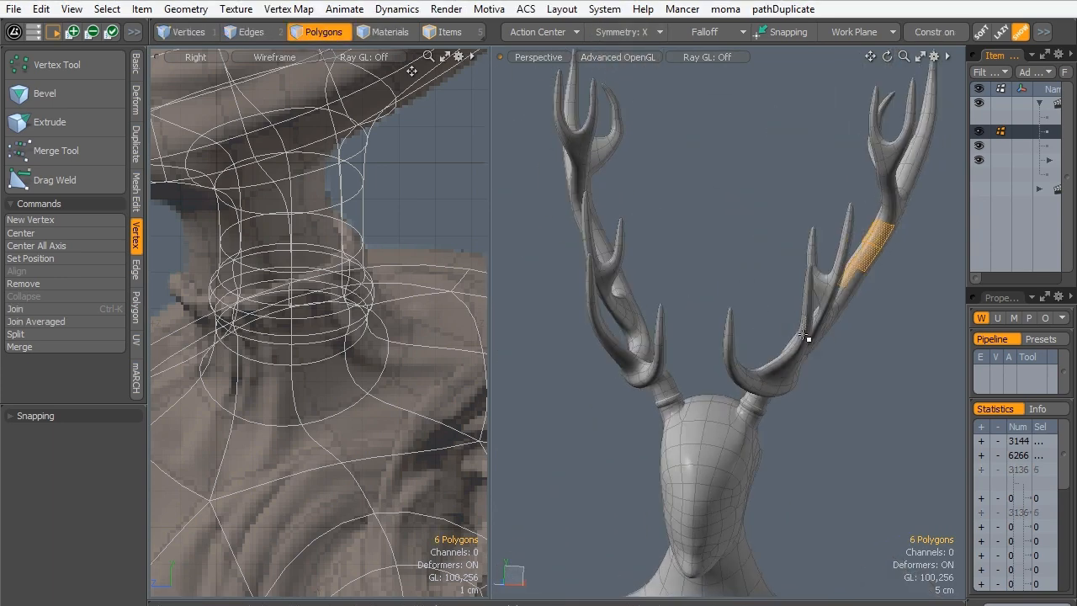
{"action": "left_click_drag", "start_coordinate": [746, 414], "coordinate": [701, 523]}
{"action": "left_click_drag", "start_coordinate": [661, 483], "coordinate": [724, 365], "text": "alt+shift"}
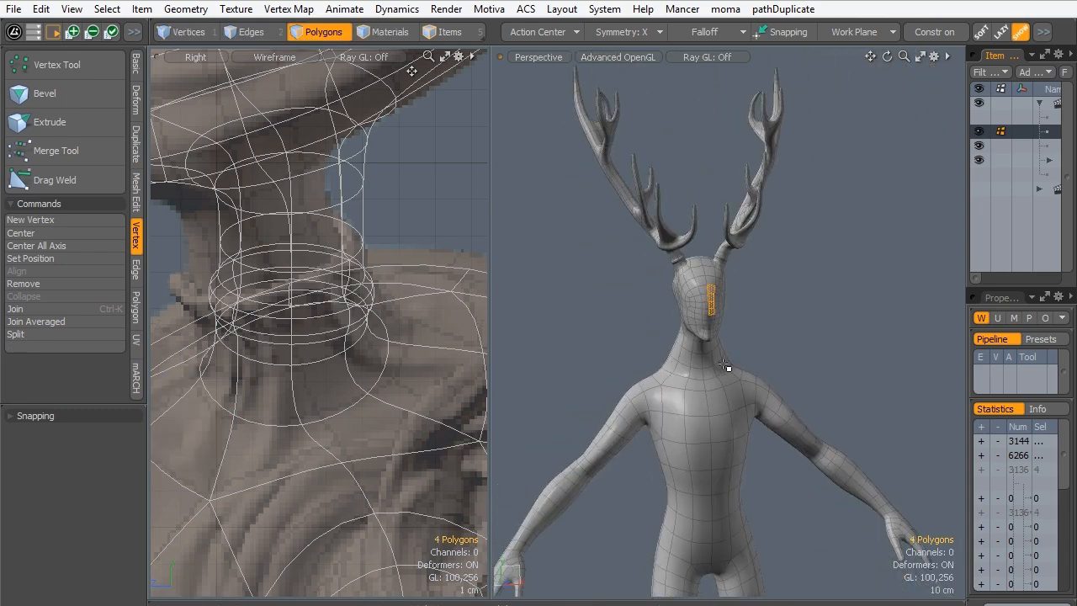
- Clear the polygon selection and apply the Symmetry Tool to the whole figure in front view with a threshold of 1.5 cm
{"action": "left_click_drag", "start_coordinate": [746, 577], "coordinate": [725, 350], "text": "alt+shift"}
{"action": "left_click", "coordinate": [762, 337]}
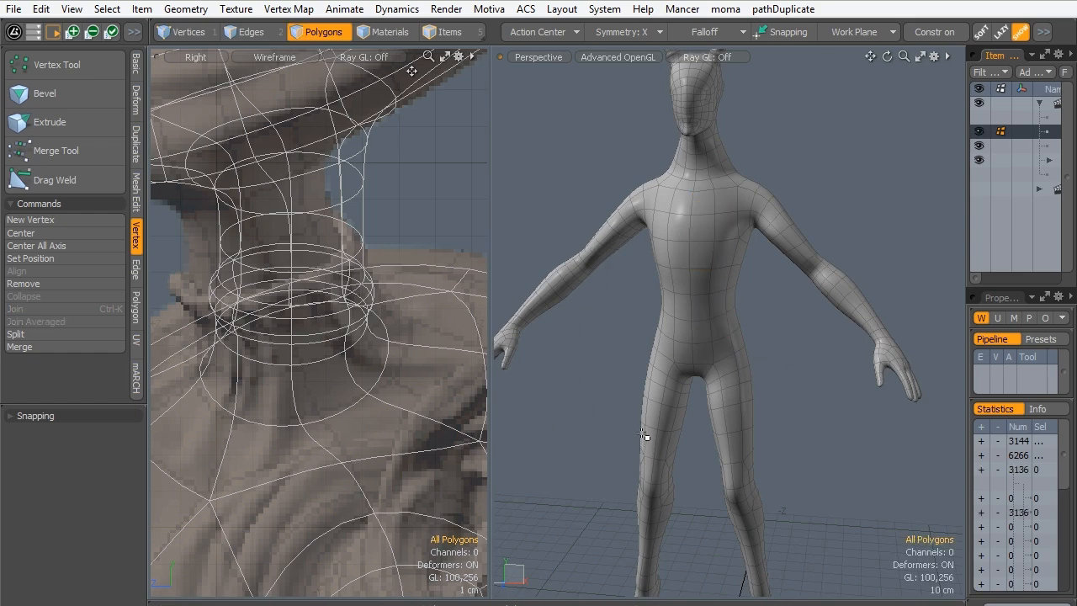
{"action": "key", "text": "ctrl+space"}
{"action": "left_click", "coordinate": [726, 491]}
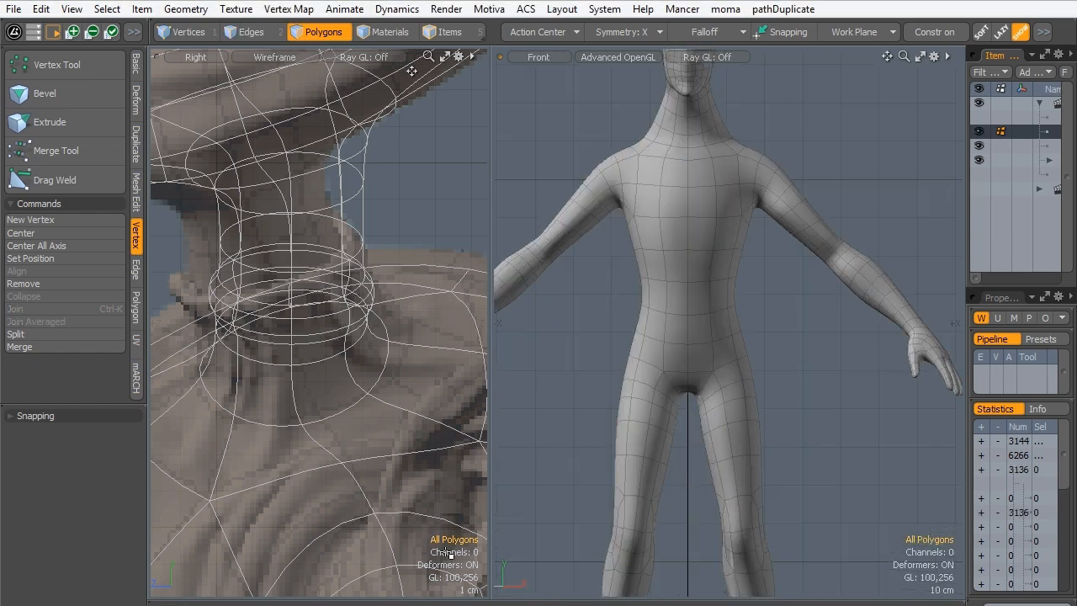
{"action": "left_click_drag", "start_coordinate": [673, 171], "coordinate": [593, 236], "text": "ctrl+alt"}
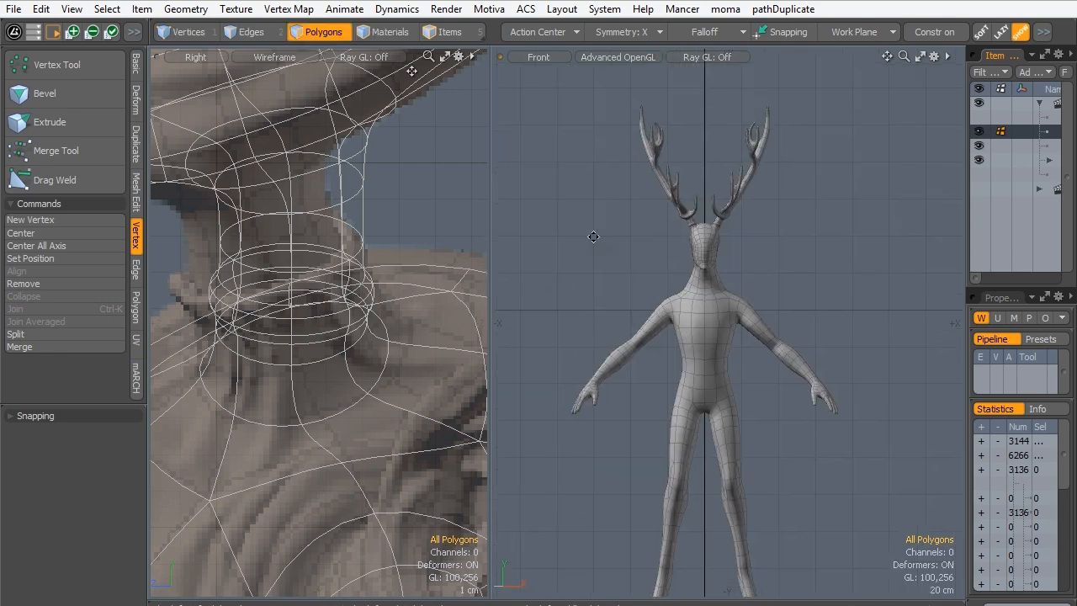
{"action": "left_click", "coordinate": [180, 11]}
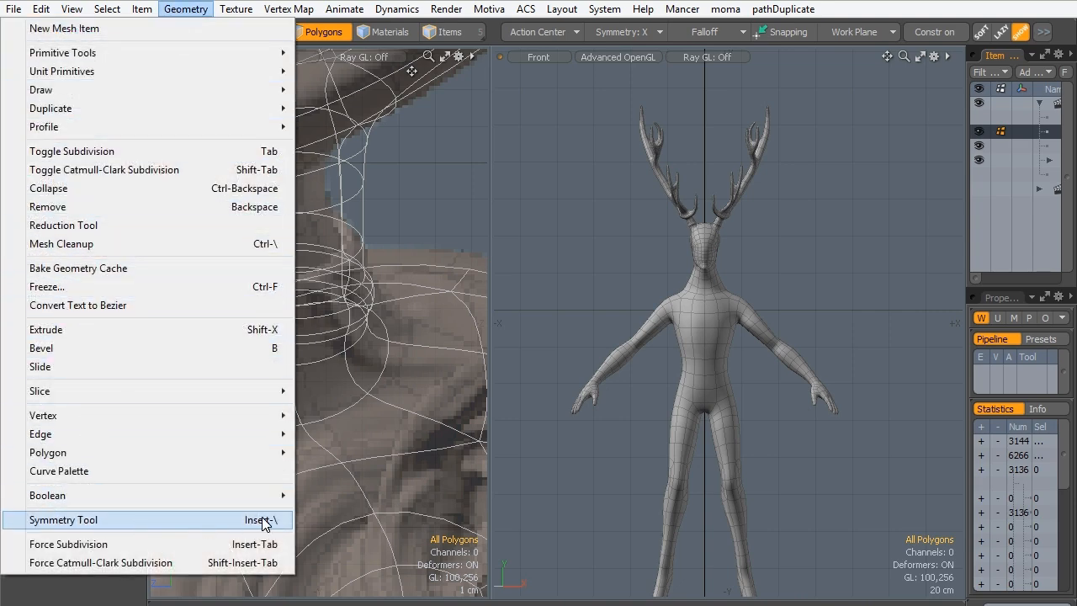
{"action": "left_click", "coordinate": [200, 520]}
{"action": "left_click", "coordinate": [756, 235]}
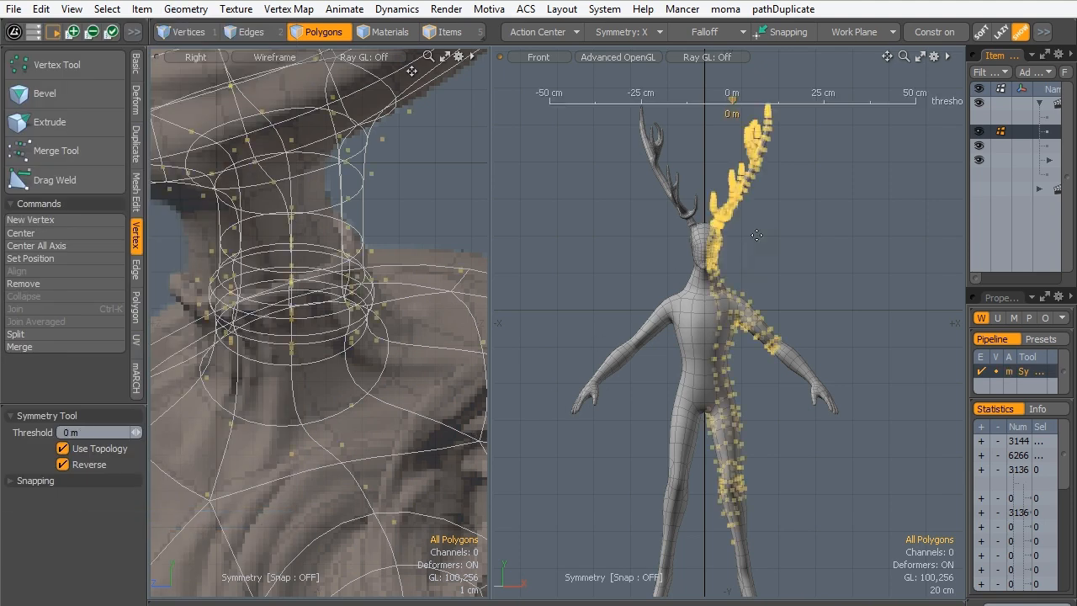
{"action": "left_click", "coordinate": [733, 101]}
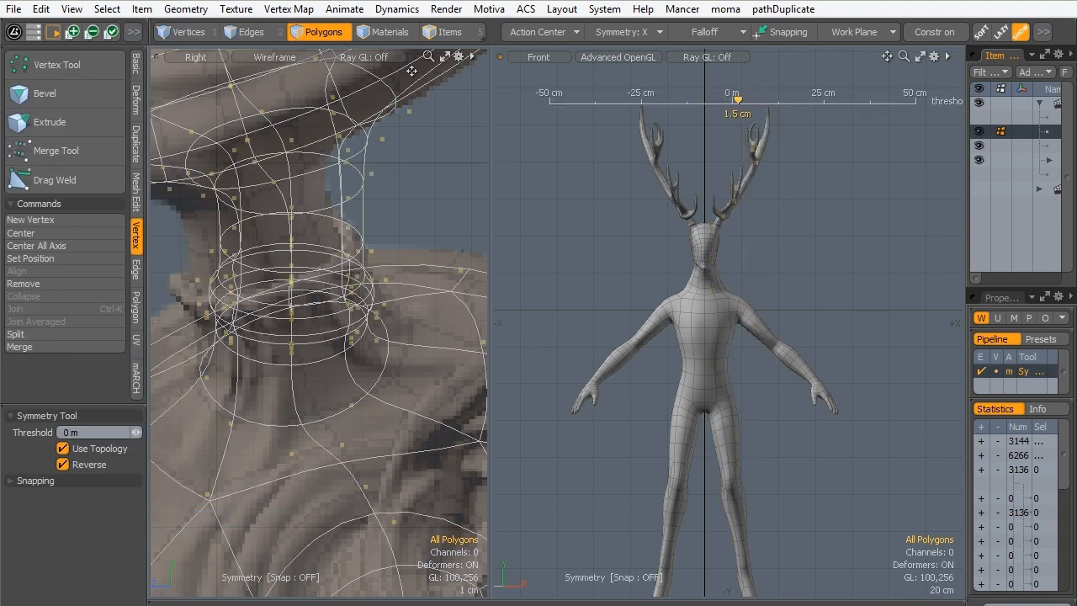
{"action": "key", "text": "q"}
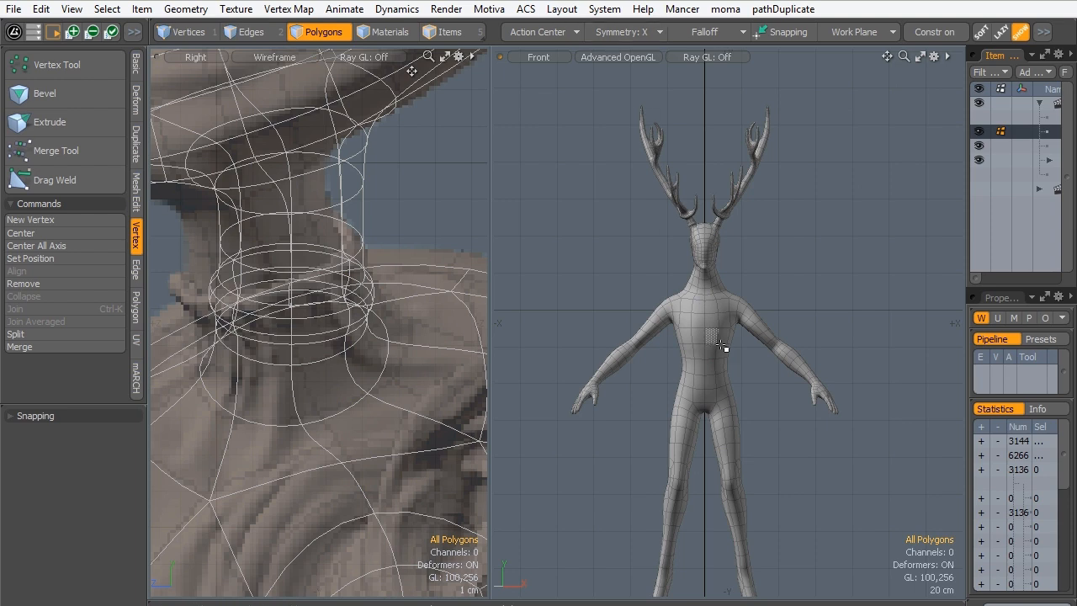
- Test the symmetry by selecting polygons on the torso, face, arms and legs, and clear the selection
{"action": "left_click_drag", "start_coordinate": [717, 345], "coordinate": [733, 321]}
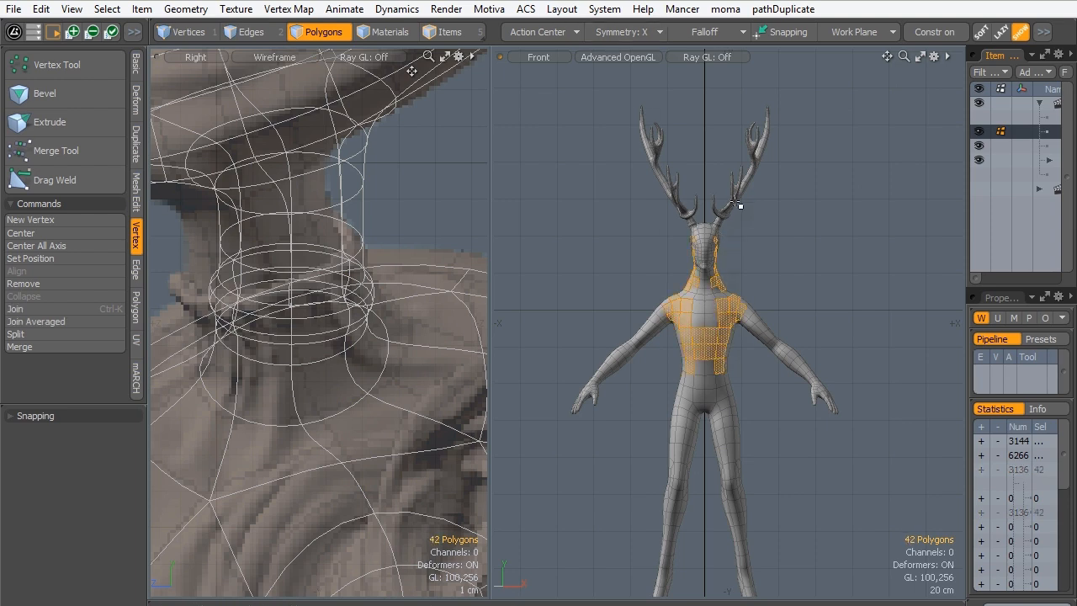
{"action": "left_click_drag", "start_coordinate": [736, 204], "coordinate": [767, 148]}
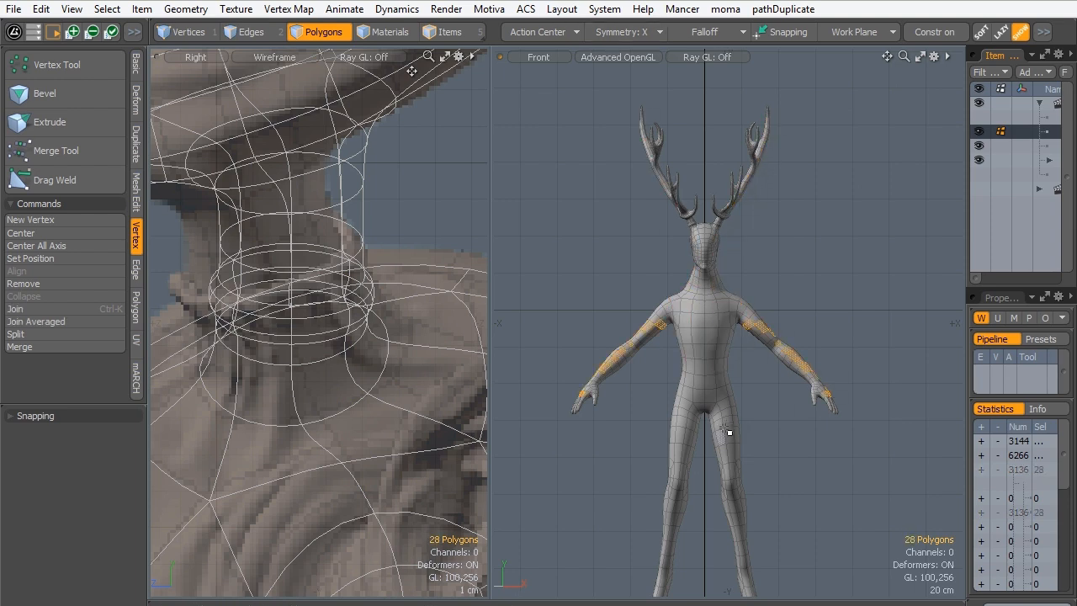
{"action": "left_click_drag", "start_coordinate": [725, 430], "coordinate": [746, 565]}
{"action": "left_click", "coordinate": [723, 401]}
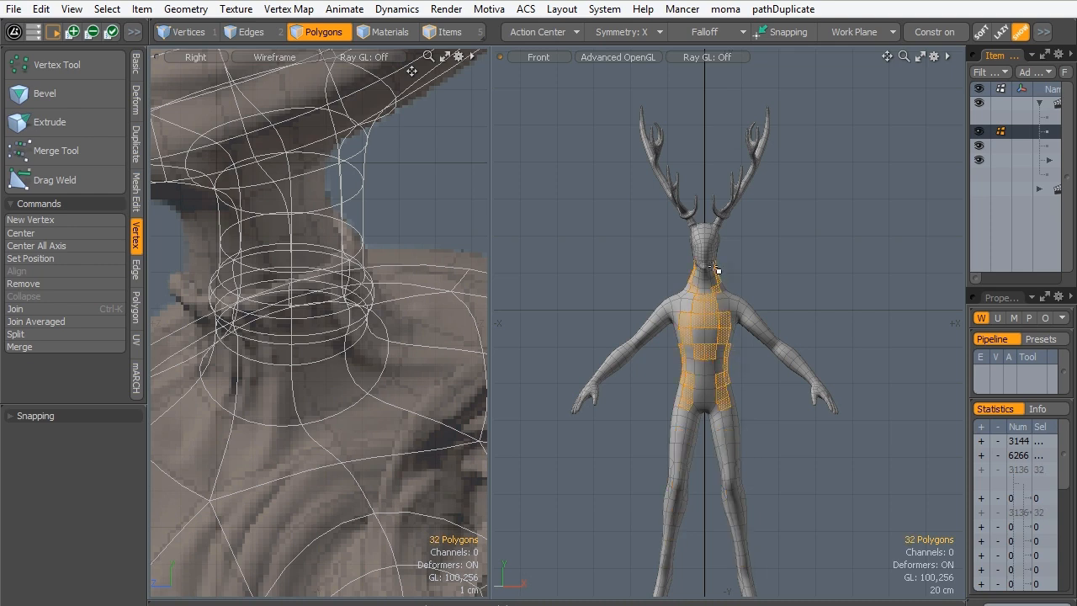
{"action": "left_click", "coordinate": [769, 303]}
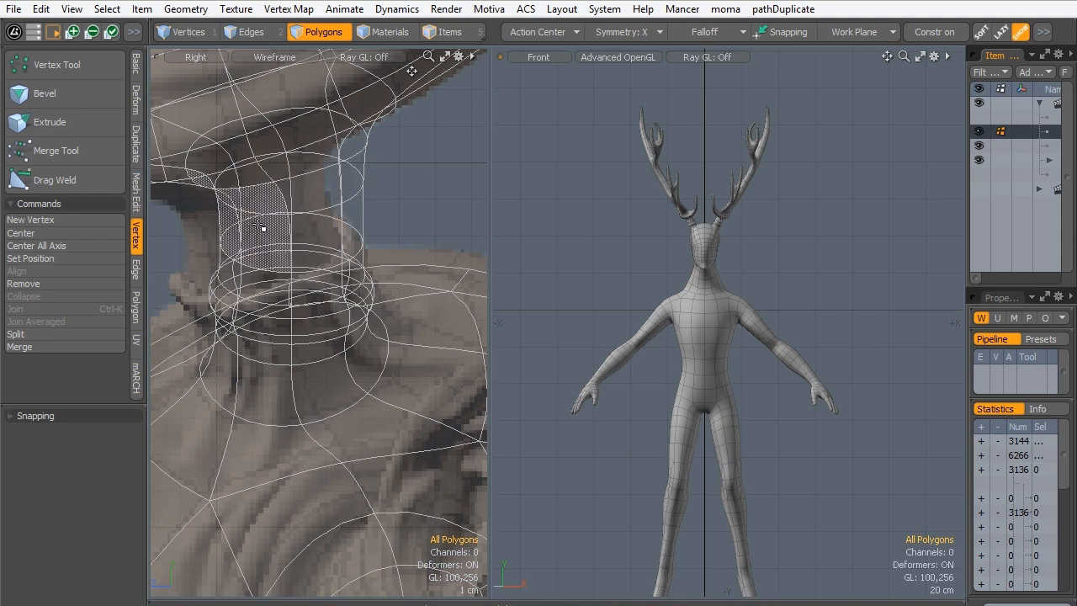
- Examine the antlers, head and antler joins from the front and in perspective from several angles
{"action": "left_click_drag", "start_coordinate": [725, 264], "coordinate": [728, 358], "text": "alt+shift"}
{"action": "left_click_drag", "start_coordinate": [730, 349], "coordinate": [771, 295], "text": "ctrl+alt"}
{"action": "left_click_drag", "start_coordinate": [772, 294], "coordinate": [705, 459], "text": "alt+shift"}
{"action": "left_click_drag", "start_coordinate": [814, 363], "coordinate": [749, 334], "text": "ctrl+alt"}
{"action": "left_click_drag", "start_coordinate": [733, 427], "coordinate": [728, 295], "text": "alt+shift"}
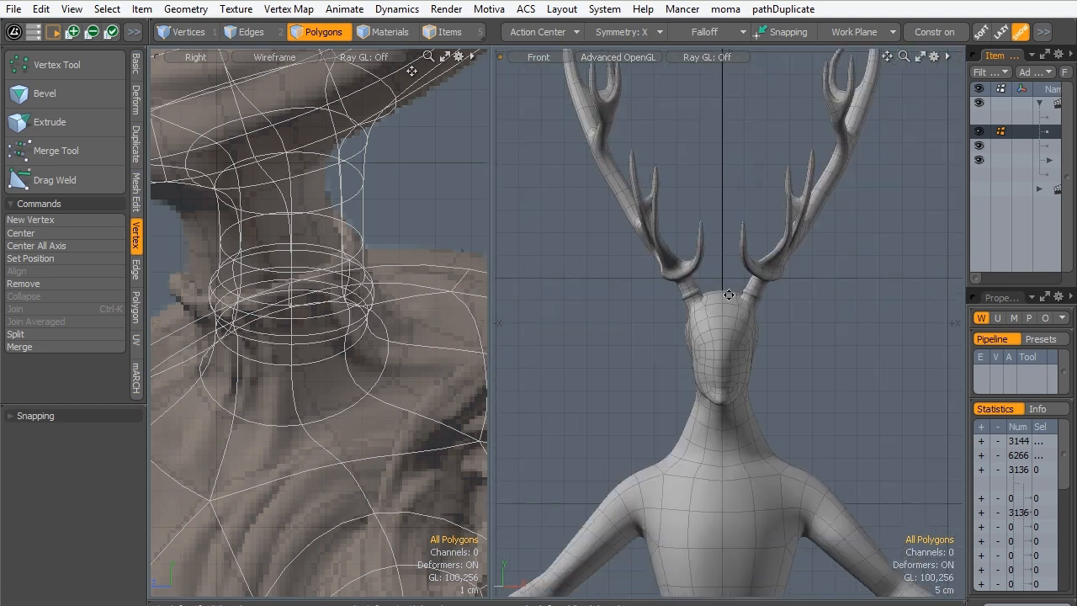
{"action": "key", "text": "ctrl+space"}
{"action": "left_click", "coordinate": [871, 171]}
{"action": "left_click_drag", "start_coordinate": [812, 312], "coordinate": [656, 385], "text": "alt"}
{"action": "left_click_drag", "start_coordinate": [781, 203], "coordinate": [814, 258], "text": "alt"}
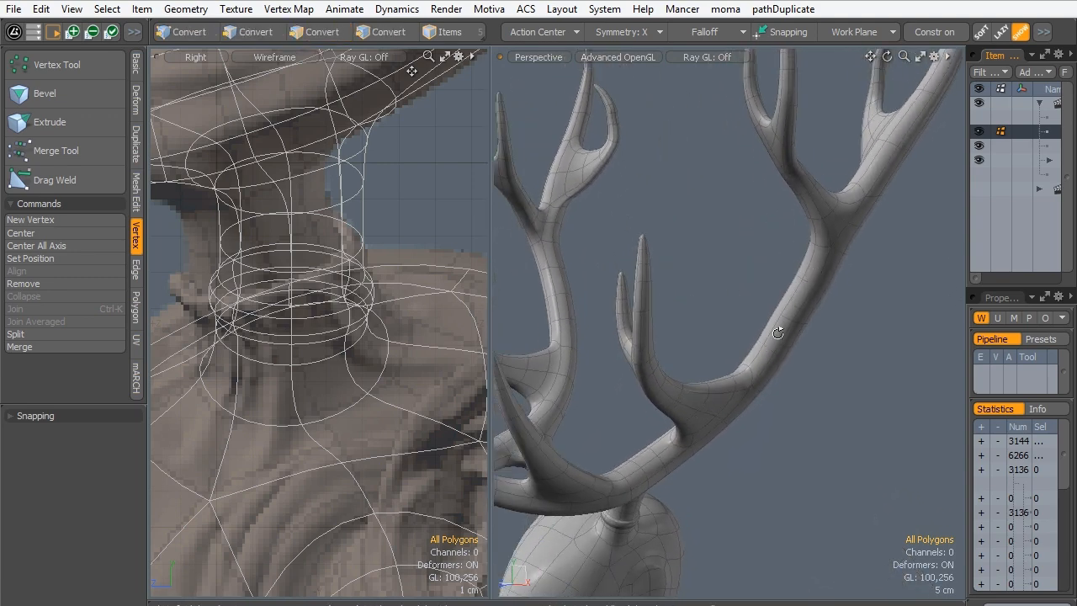
{"action": "left_click_drag", "start_coordinate": [777, 333], "coordinate": [833, 224], "text": "alt"}
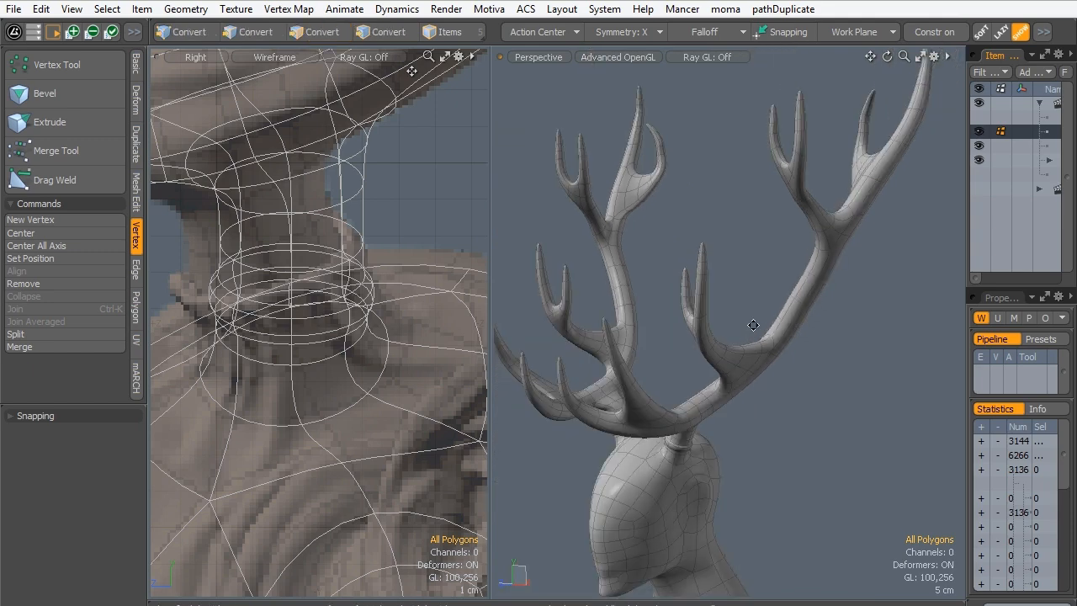
{"action": "left_click_drag", "start_coordinate": [753, 325], "coordinate": [841, 244], "text": "alt+shift"}
{"action": "left_click_drag", "start_coordinate": [841, 244], "coordinate": [767, 185], "text": "alt"}
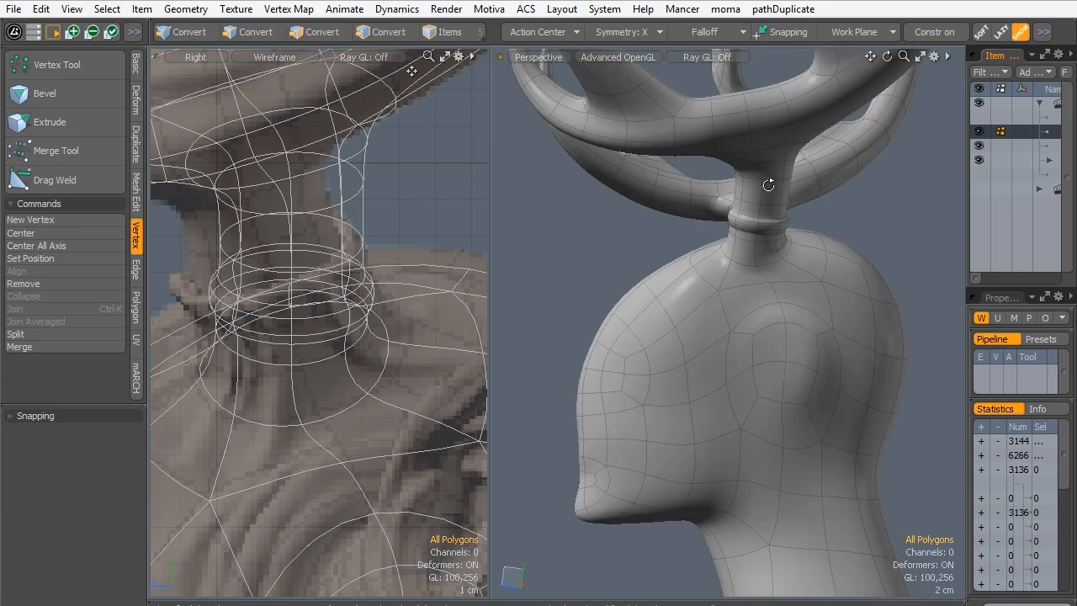
- Switch to edge mode with nothing selected and turn off subdivision so the mesh shows its base polygons
{"action": "scroll", "coordinate": [277, 270], "scroll_direction": "down", "scroll_amount": 5}
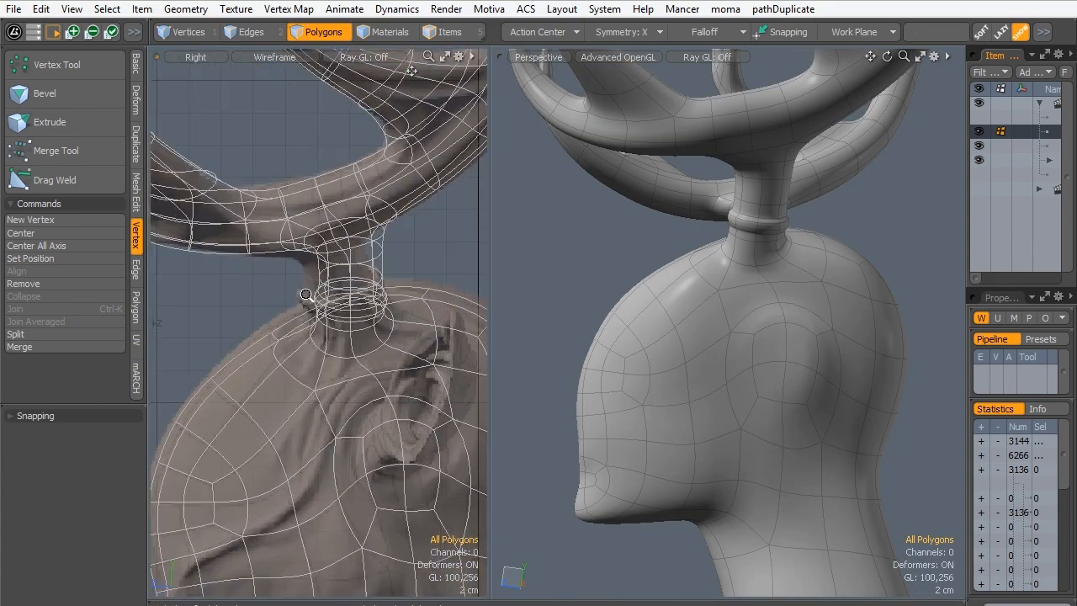
{"action": "scroll", "coordinate": [277, 270], "scroll_direction": "down", "scroll_amount": 5}
{"action": "scroll", "coordinate": [228, 313], "scroll_direction": "up", "scroll_amount": 5}
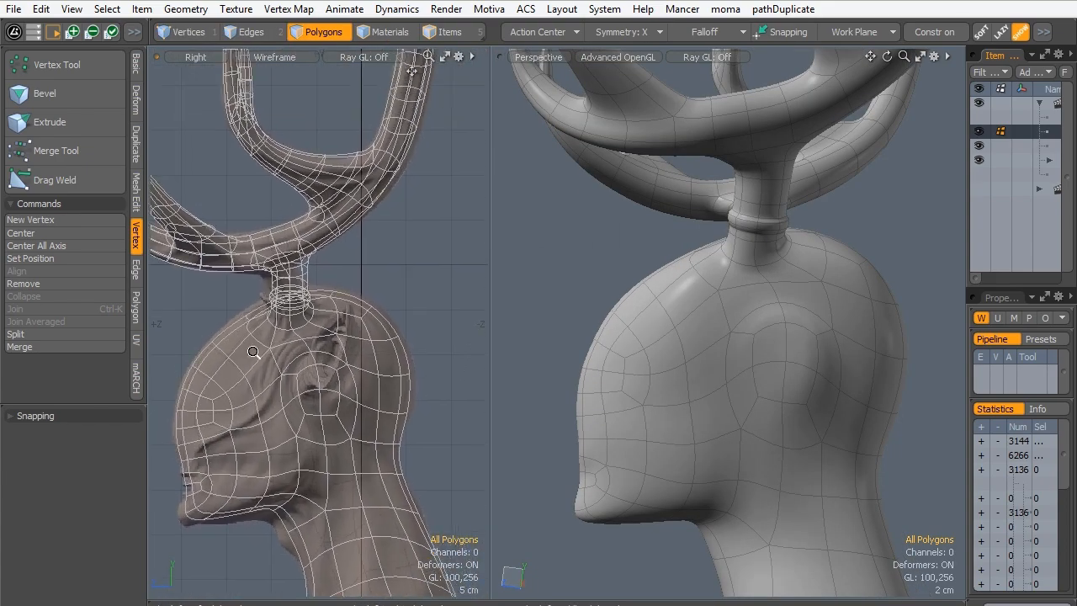
{"action": "left_click", "coordinate": [252, 32]}
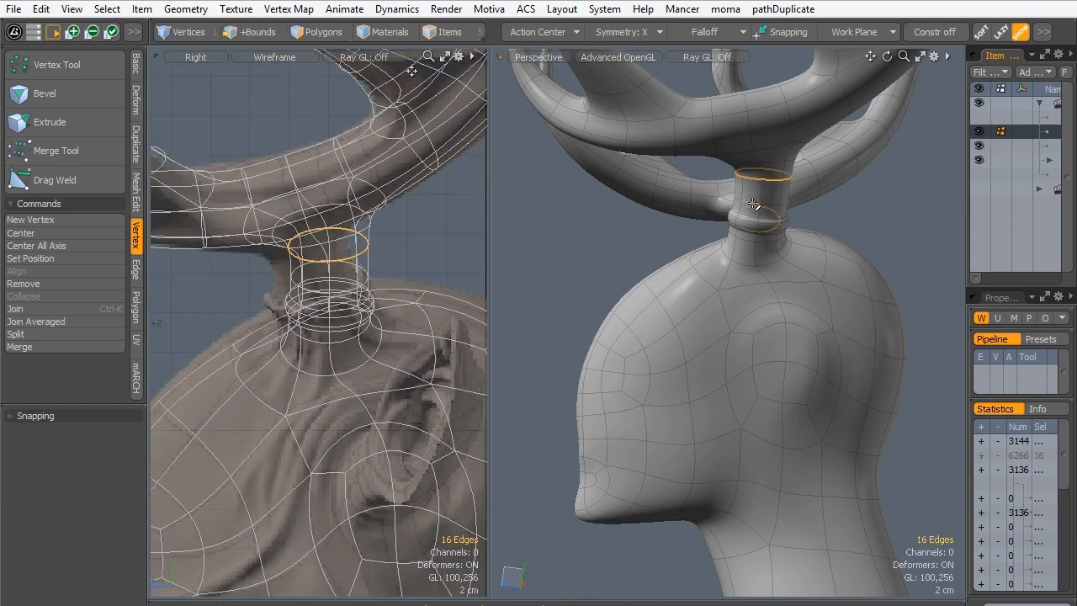
{"action": "left_click", "coordinate": [538, 296]}
{"action": "key", "text": "Tab"}
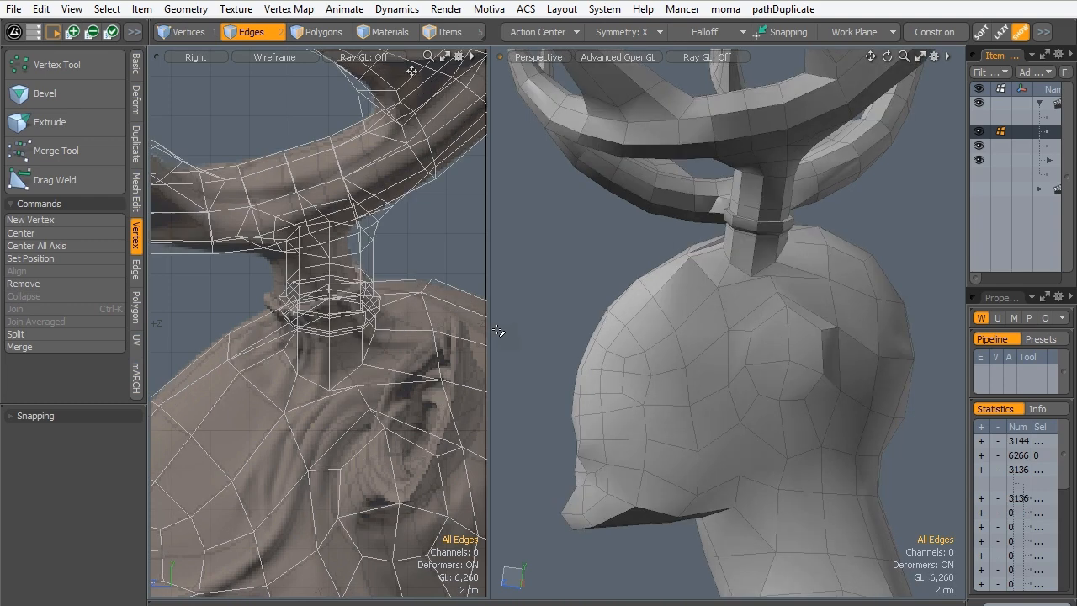
- Select the edge loop just above the antler's collar, shift it along Z and rotate it 9.5° around X
{"action": "left_click_drag", "start_coordinate": [748, 253], "coordinate": [778, 225], "text": "alt"}
{"action": "scroll", "coordinate": [774, 257], "scroll_direction": "up", "scroll_amount": 2}
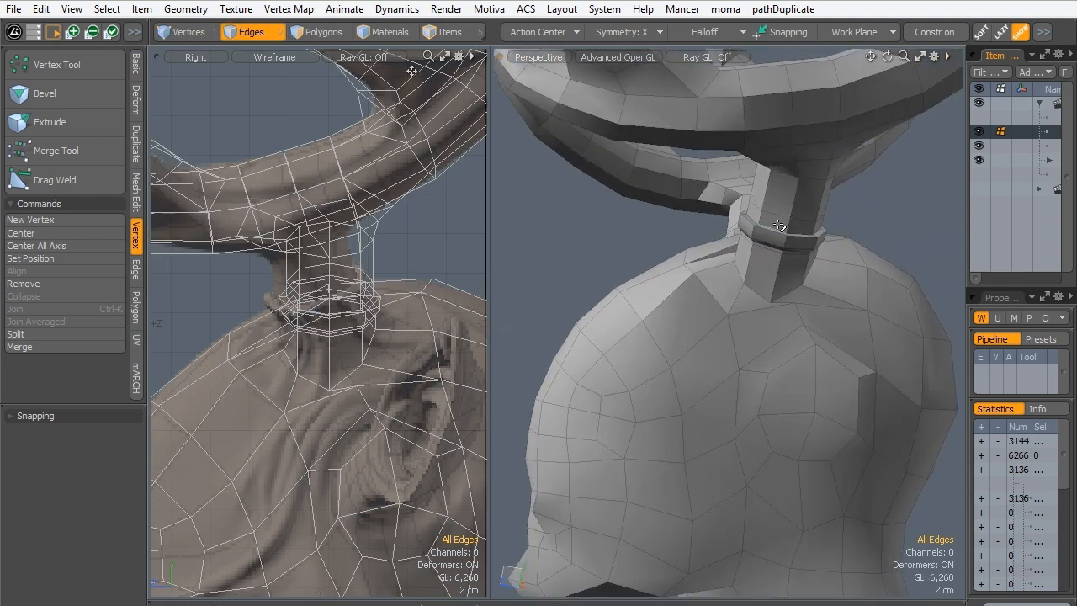
{"action": "scroll", "coordinate": [780, 217], "scroll_direction": "up", "scroll_amount": 1}
{"action": "left_click_drag", "start_coordinate": [726, 258], "coordinate": [773, 240], "text": "alt"}
{"action": "left_click_drag", "start_coordinate": [698, 313], "coordinate": [724, 268], "text": "alt"}
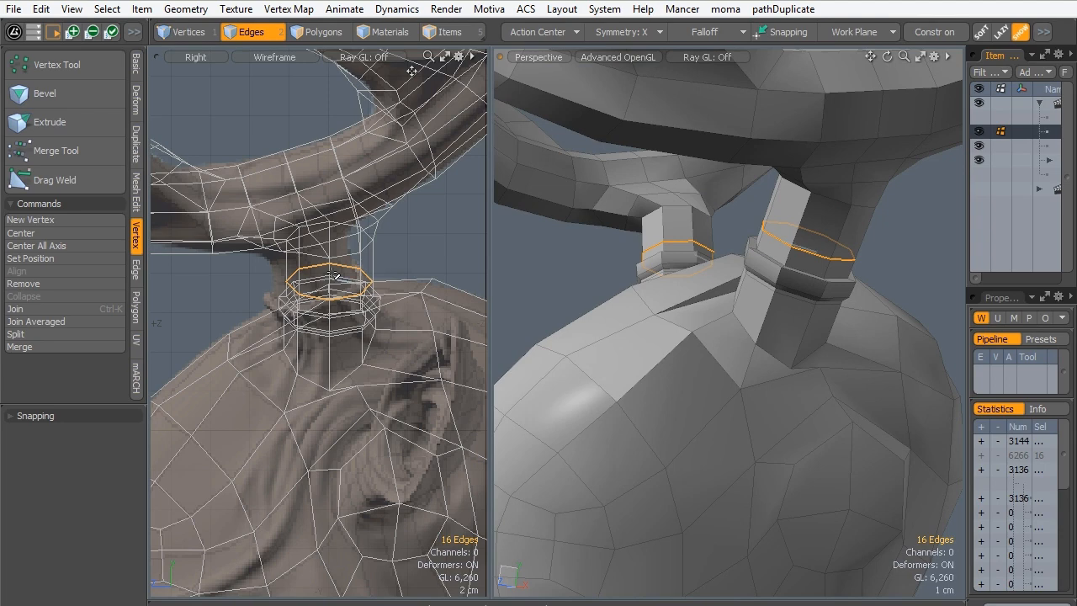
{"action": "key", "text": "w"}
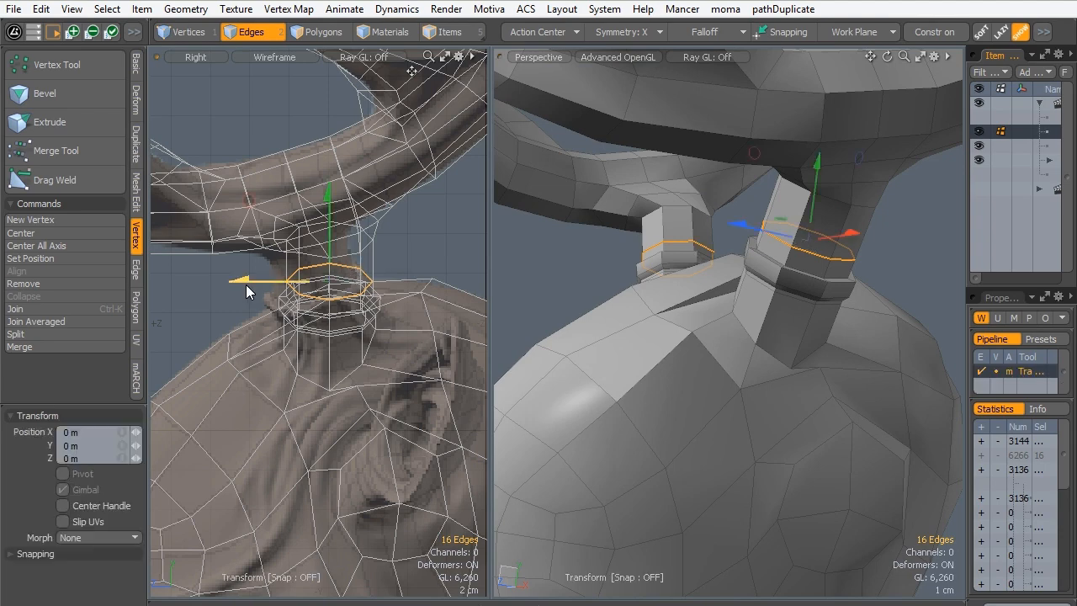
{"action": "left_click_drag", "start_coordinate": [247, 285], "coordinate": [232, 286]}
{"action": "key", "text": "e"}
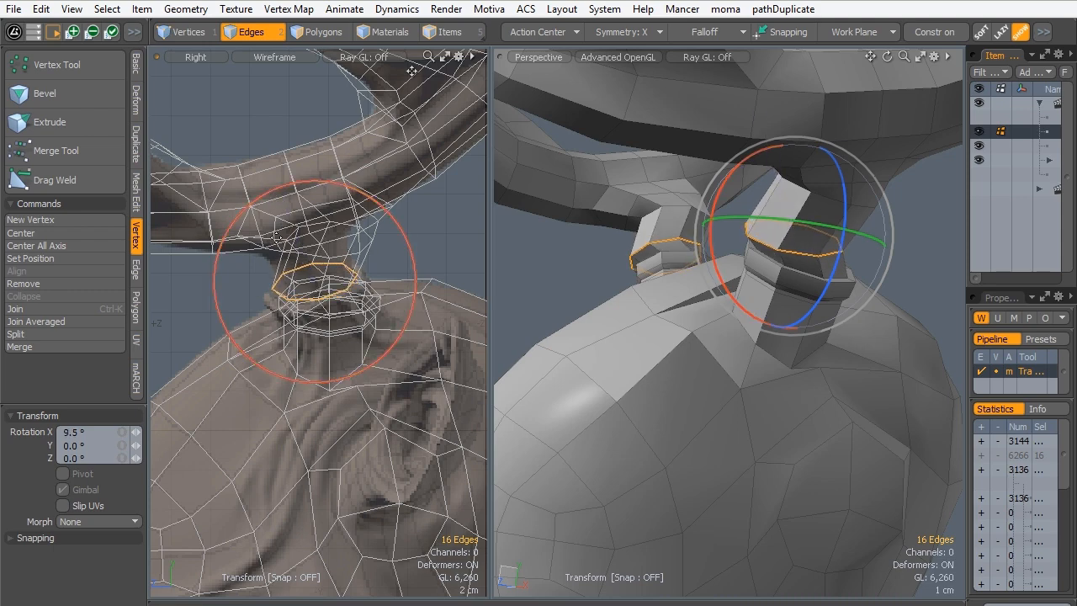
- Reposition the tilted loop above the collar by 5.8574 mm in Y and -2 mm in Z
{"action": "key", "text": "w"}
{"action": "left_click_drag", "start_coordinate": [271, 291], "coordinate": [304, 223]}
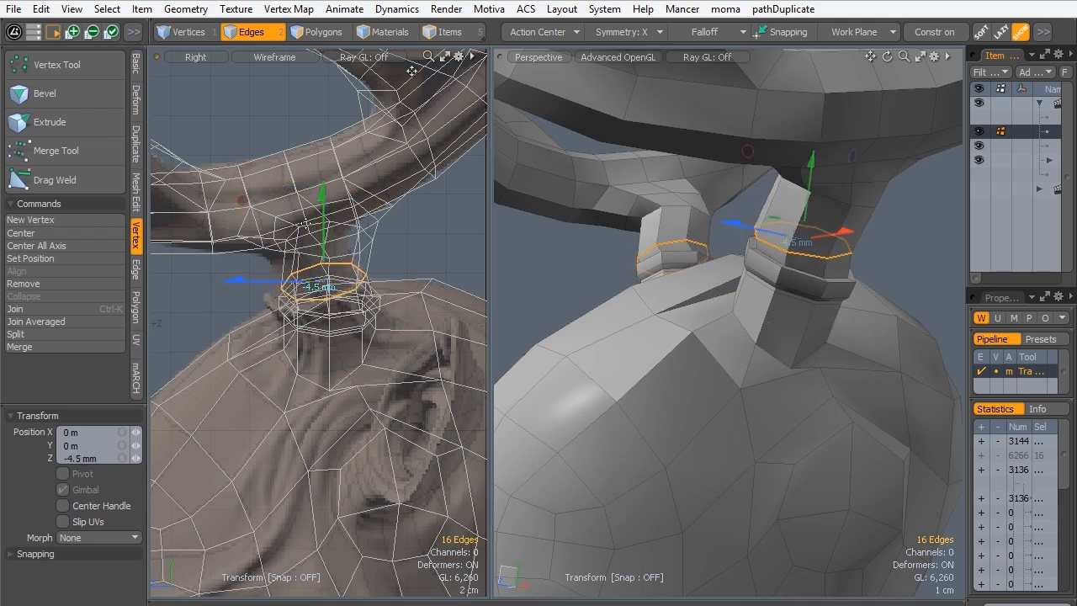
{"action": "left_click_drag", "start_coordinate": [241, 204], "coordinate": [238, 187]}
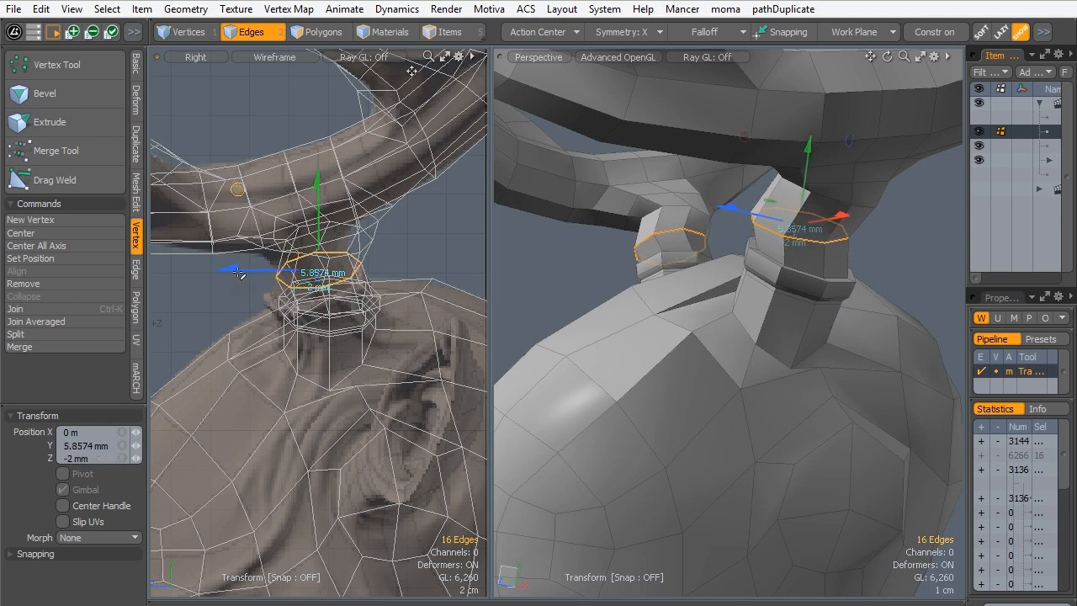
{"action": "key", "text": "space"}
- Select the edge loop where the antler stem meets the main beam and move it 9 mm in Z
{"action": "left_click", "coordinate": [159, 252]}
{"action": "left_click_drag", "start_coordinate": [785, 110], "coordinate": [761, 202], "text": "alt"}
{"action": "double_click", "coordinate": [752, 207]}
{"action": "left_click_drag", "start_coordinate": [752, 278], "coordinate": [845, 162], "text": "alt"}
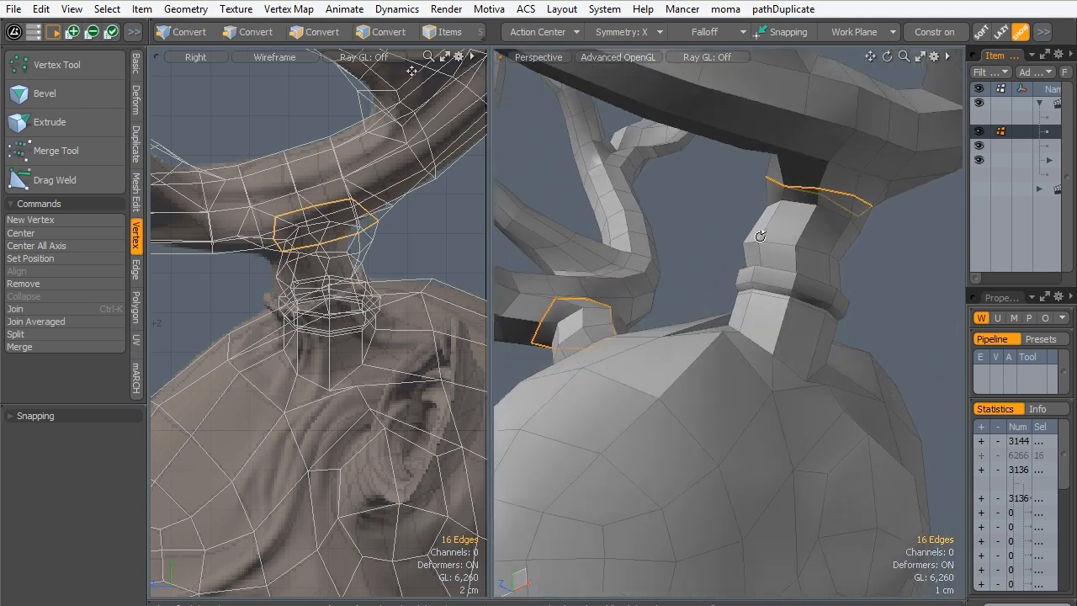
{"action": "left_click_drag", "start_coordinate": [757, 236], "coordinate": [631, 251], "text": "alt"}
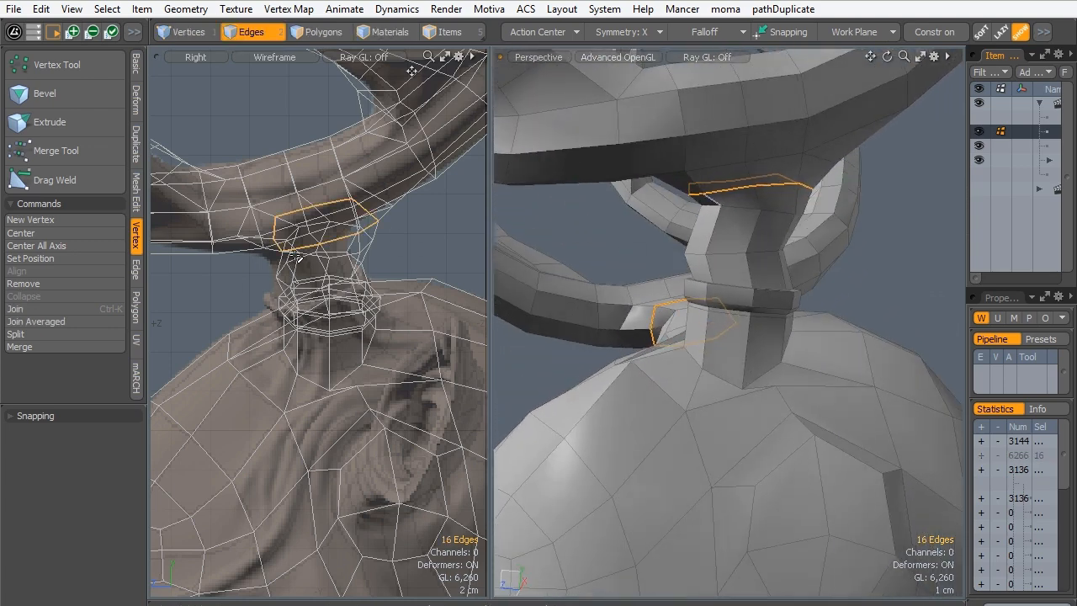
{"action": "key", "text": "w"}
{"action": "left_click_drag", "start_coordinate": [284, 230], "coordinate": [263, 231]}
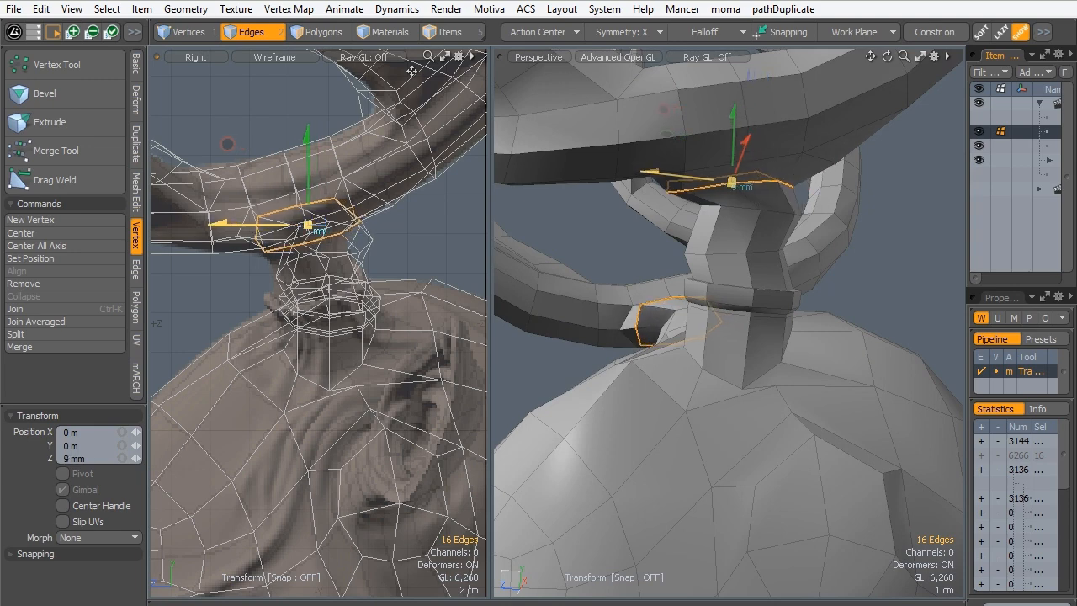
{"action": "key", "text": "space"}
- Select the edge loop just below the beam on the antler stem and move it 1.3 cm in Z
{"action": "double_click", "coordinate": [334, 262]}
{"action": "key", "text": "w"}
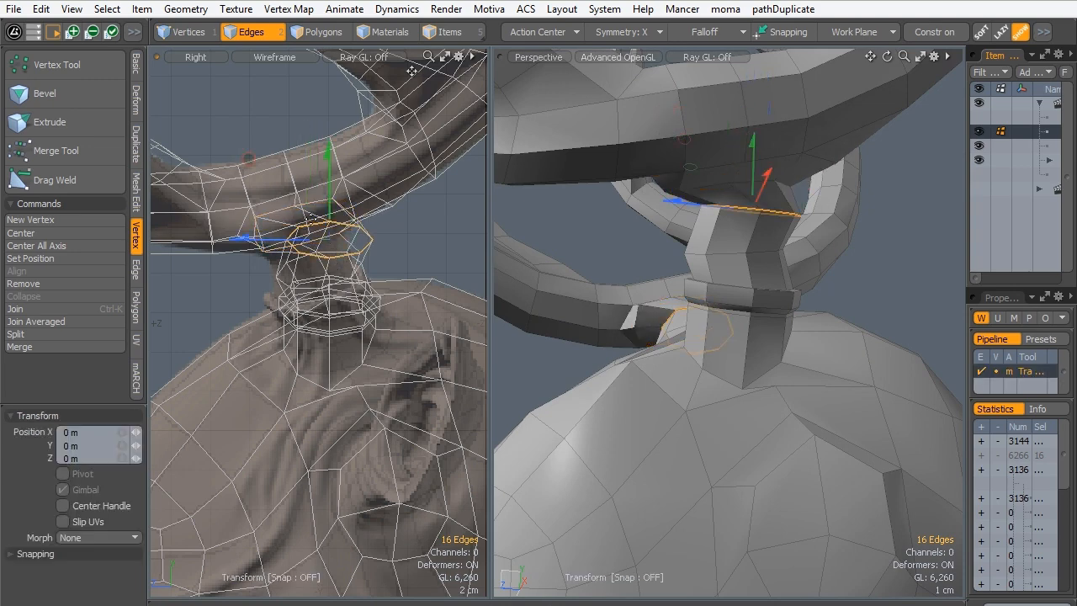
{"action": "left_click_drag", "start_coordinate": [264, 248], "coordinate": [240, 243]}
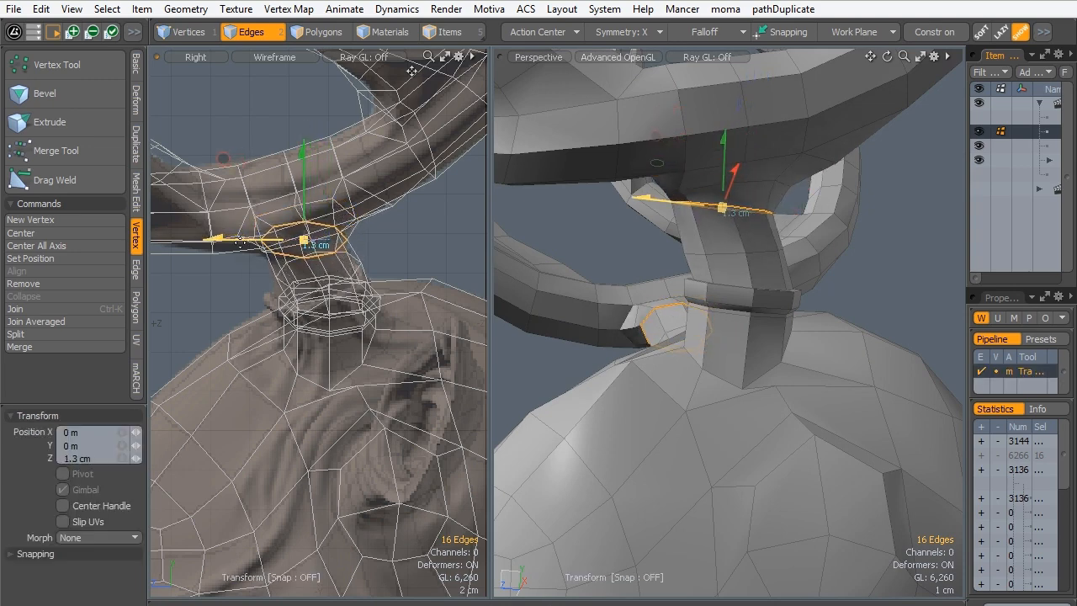
{"action": "key", "text": "space"}
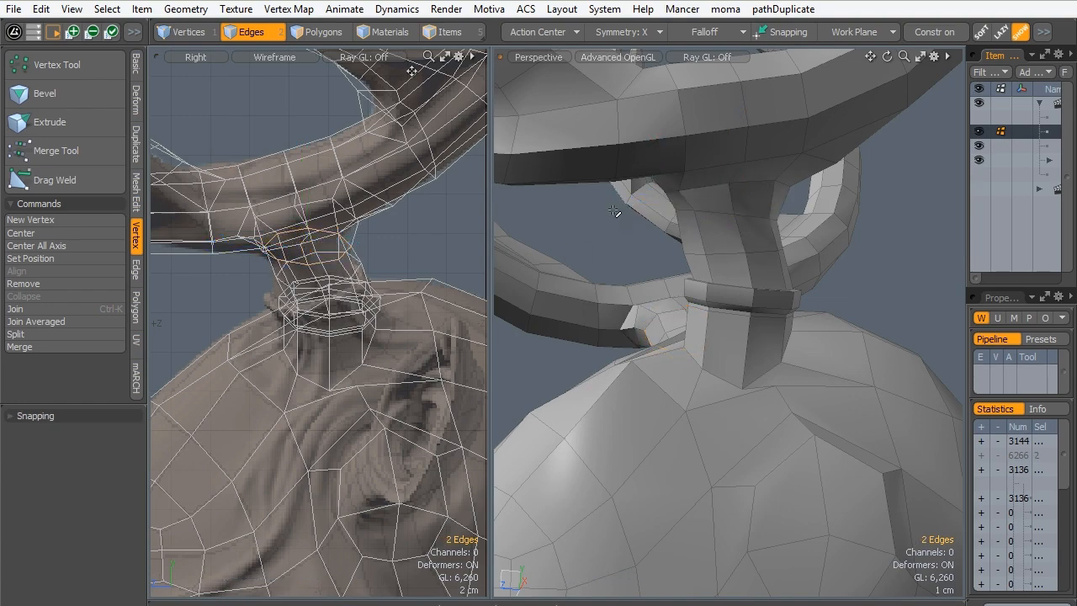
- Check the reshaped antler stem with subdivision smoothing switched on from another angle, then return to the base polygons
{"action": "key", "text": "Tab"}
{"action": "left_click_drag", "start_coordinate": [695, 176], "coordinate": [710, 309], "text": "alt"}
{"action": "left_click_drag", "start_coordinate": [830, 291], "coordinate": [580, 319], "text": "alt"}
{"action": "key", "text": "Tab"}
- Select the edges where the head meets the underside of the collar and move them 7 mm in Y and 1.6 mm in X
{"action": "left_click_drag", "start_coordinate": [740, 311], "coordinate": [683, 344], "text": "ctrl+alt"}
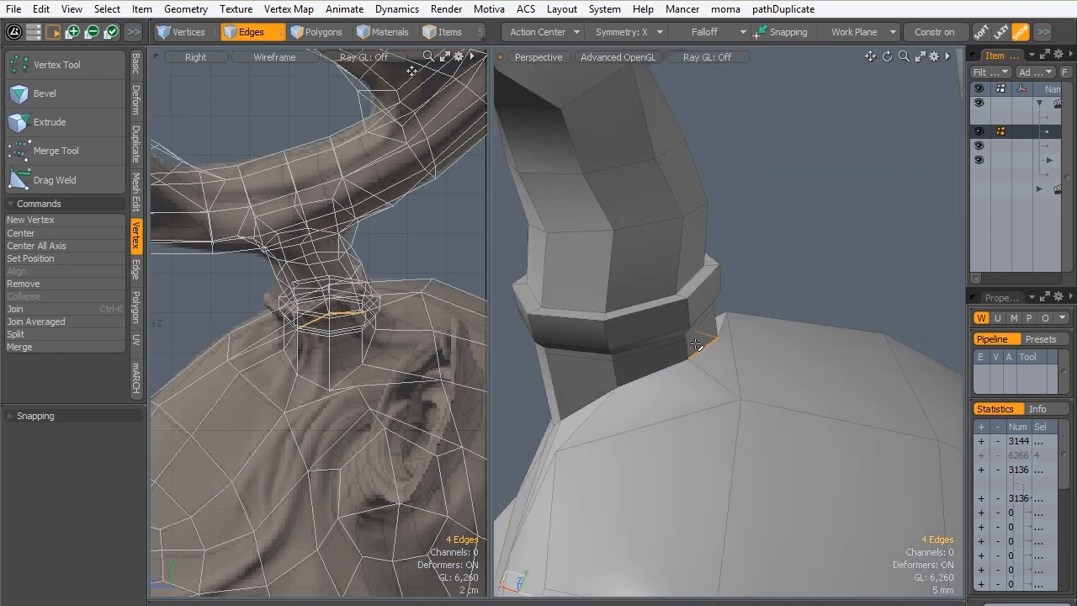
{"action": "key", "text": "w"}
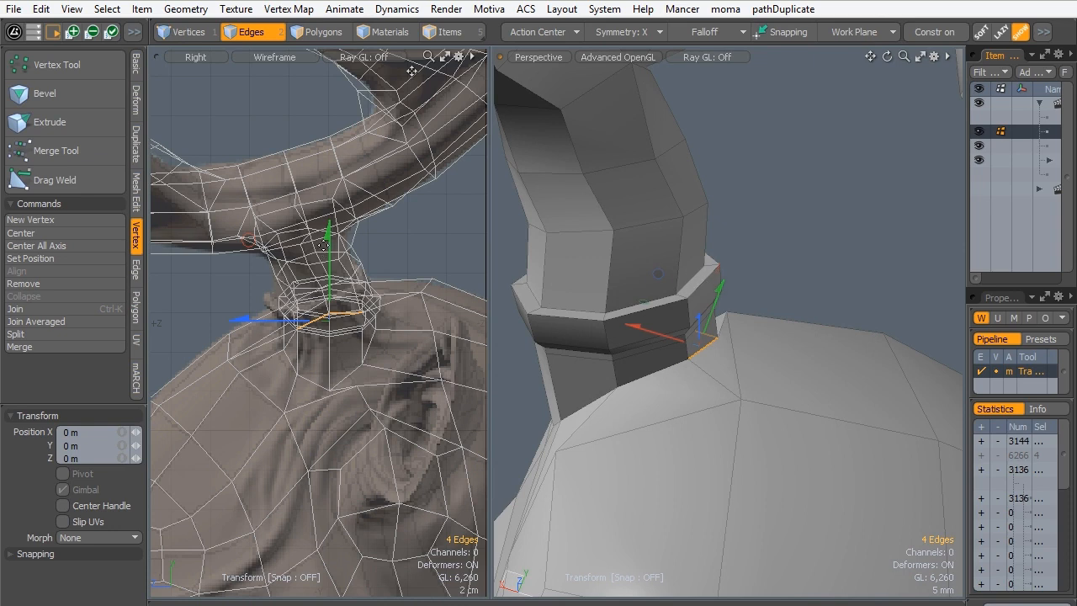
{"action": "left_click_drag", "start_coordinate": [322, 247], "coordinate": [332, 228]}
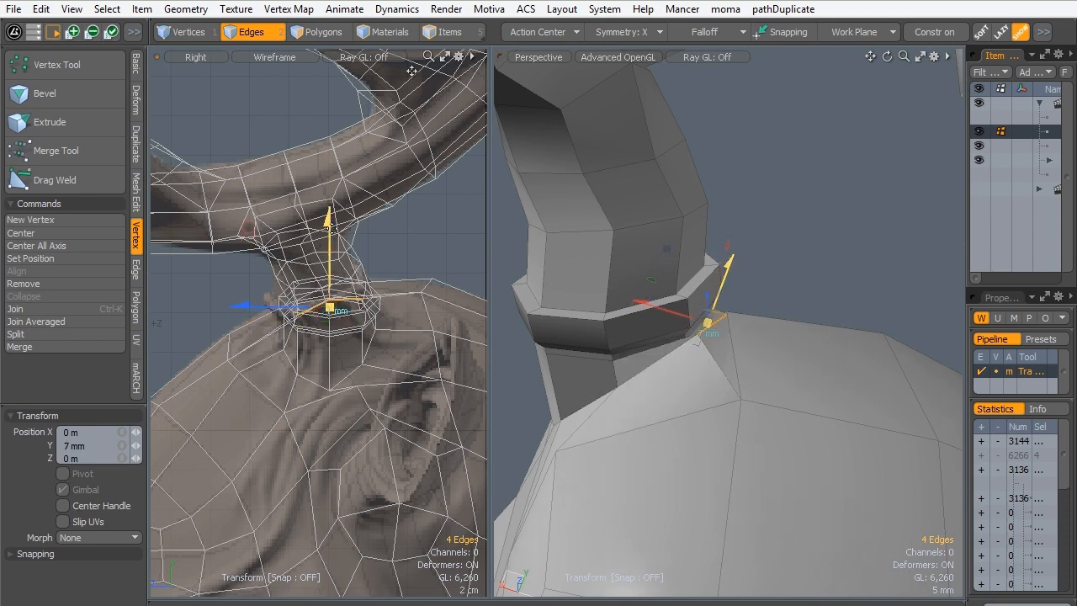
{"action": "left_click_drag", "start_coordinate": [651, 301], "coordinate": [655, 304]}
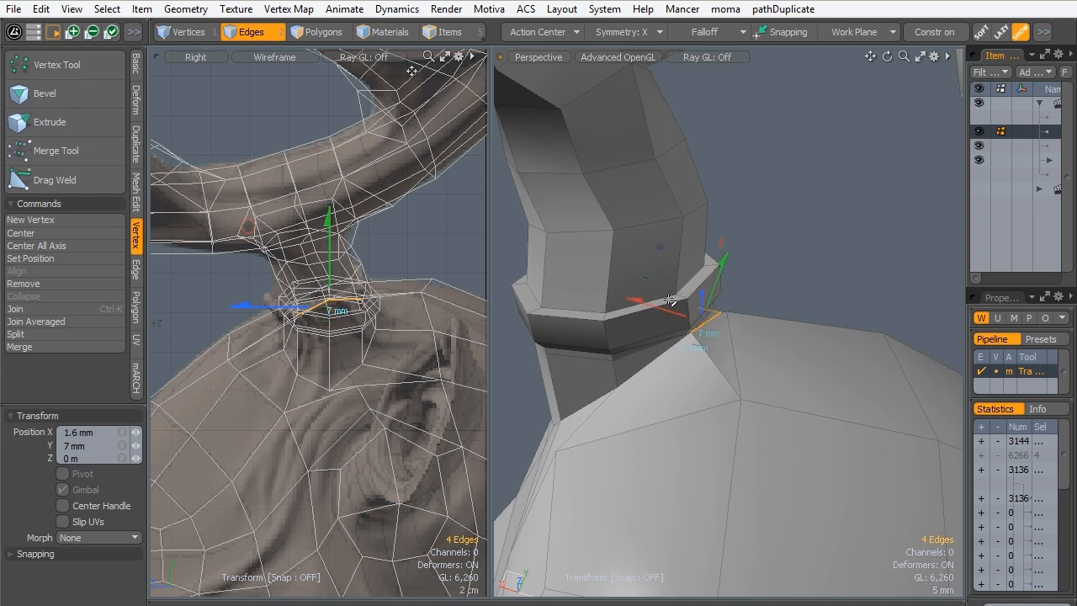
- Finish the edge move and check the collar area with subdivision smoothing on and off from several angles
{"action": "key", "text": "Escape"}
{"action": "key", "text": "Escape"}
{"action": "key", "text": "Tab"}
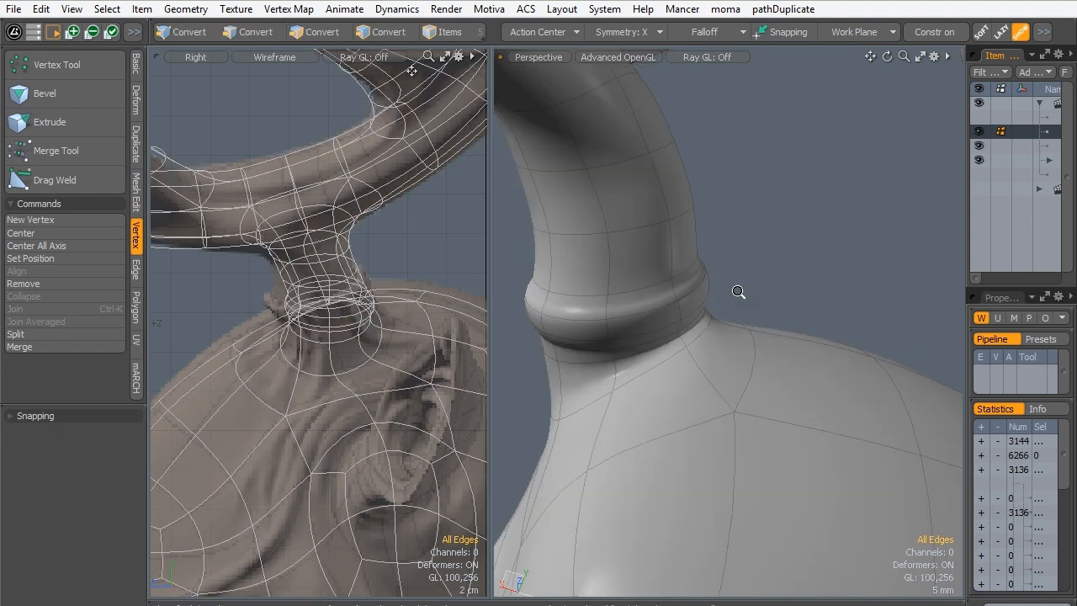
{"action": "mouse_move", "coordinate": [733, 293]}
{"action": "left_mouse_down", "text": "alt"}
{"action": "mouse_move", "coordinate": [577, 351]}
{"action": "mouse_move", "coordinate": [545, 341]}
{"action": "mouse_move", "coordinate": [740, 305]}
{"action": "mouse_move", "coordinate": [863, 344]}
{"action": "mouse_move", "coordinate": [799, 362]}
{"action": "mouse_move", "coordinate": [740, 276]}
{"action": "mouse_move", "coordinate": [634, 244]}
{"action": "mouse_move", "coordinate": [683, 283]}
{"action": "mouse_move", "coordinate": [751, 287]}
{"action": "mouse_move", "coordinate": [753, 262]}
{"action": "mouse_move", "coordinate": [760, 309]}
{"action": "mouse_move", "coordinate": [741, 301]}
{"action": "left_mouse_up", "text": "alt"}
{"action": "key", "text": "Tab"}
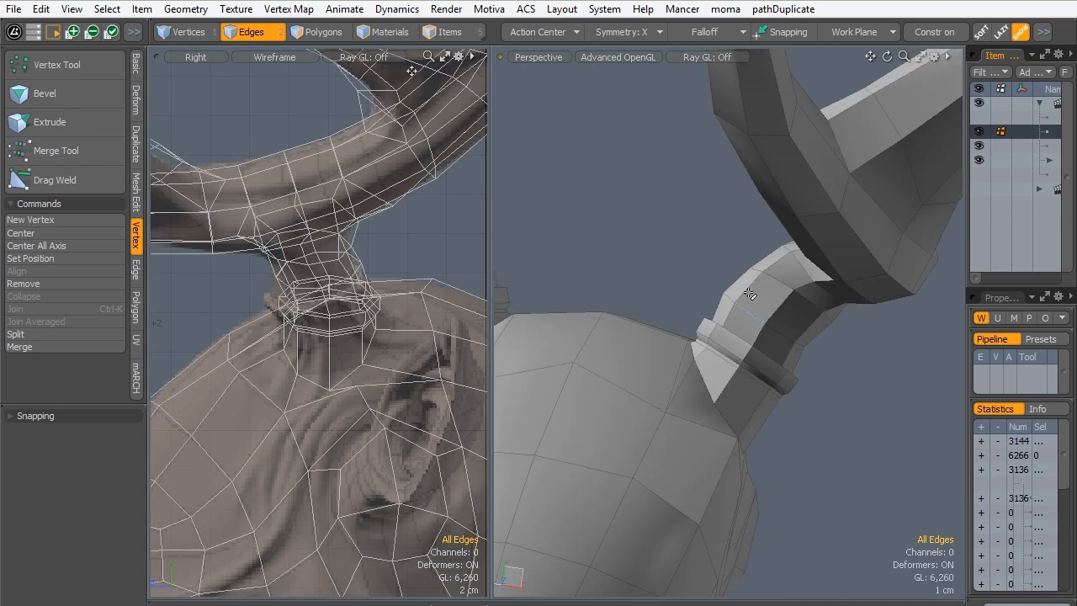
{"action": "left_click_drag", "start_coordinate": [610, 307], "coordinate": [682, 347], "text": "alt"}
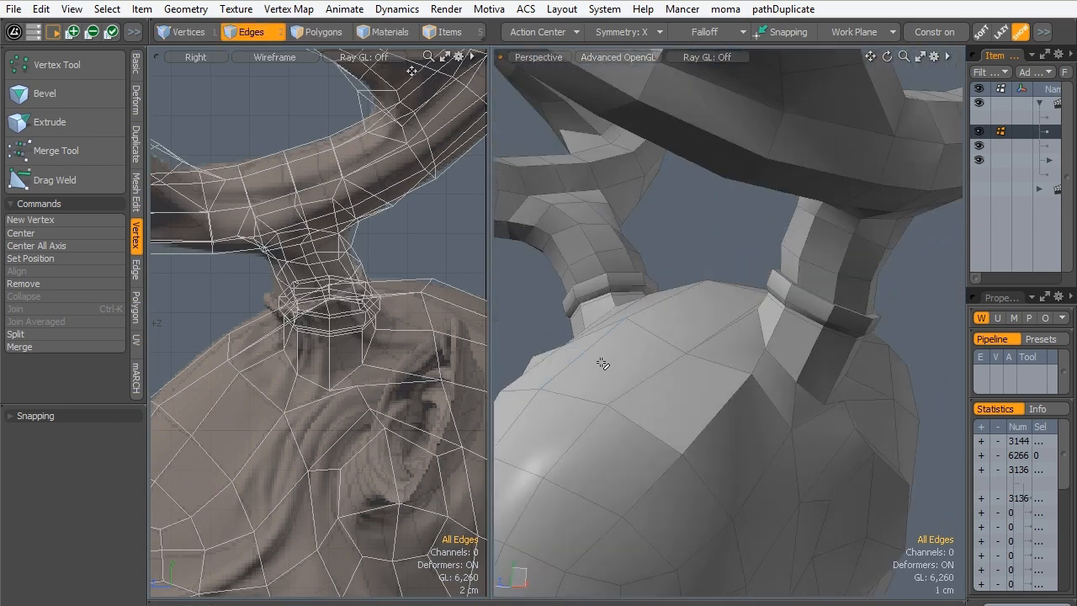
{"action": "key", "text": "Tab"}
{"action": "mouse_move", "coordinate": [613, 334]}
{"action": "left_mouse_down", "text": "alt"}
{"action": "mouse_move", "coordinate": [747, 389]}
{"action": "mouse_move", "coordinate": [681, 353]}
{"action": "mouse_move", "coordinate": [816, 301]}
{"action": "mouse_move", "coordinate": [822, 350]}
{"action": "mouse_move", "coordinate": [808, 307]}
{"action": "mouse_move", "coordinate": [730, 314]}
{"action": "mouse_move", "coordinate": [760, 312]}
{"action": "mouse_move", "coordinate": [726, 298]}
{"action": "mouse_move", "coordinate": [708, 385]}
{"action": "mouse_move", "coordinate": [735, 260]}
{"action": "mouse_move", "coordinate": [796, 337]}
{"action": "mouse_move", "coordinate": [737, 331]}
{"action": "mouse_move", "coordinate": [745, 373]}
{"action": "mouse_move", "coordinate": [623, 341]}
{"action": "left_mouse_up", "text": "alt"}
{"action": "key", "text": "Tab"}
- Select the ring of polygons between the collar and the head and add one loop slice at 40%
{"action": "left_click", "coordinate": [300, 33]}
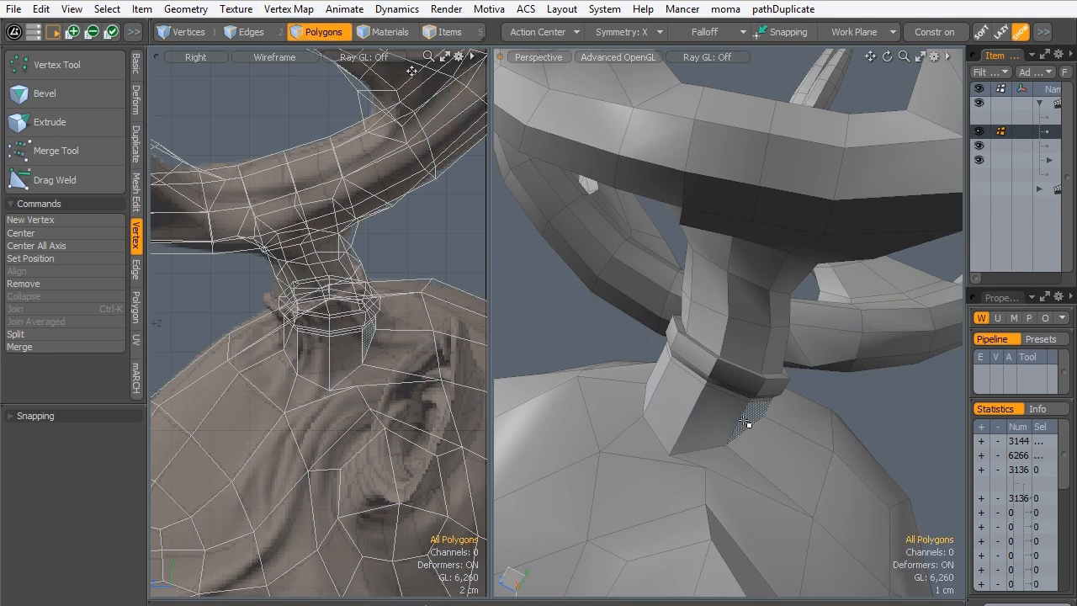
{"action": "mouse_move", "coordinate": [745, 425]}
{"action": "left_mouse_down"}
{"action": "mouse_move", "coordinate": [692, 426]}
{"action": "mouse_move", "coordinate": [680, 412]}
{"action": "left_mouse_up"}
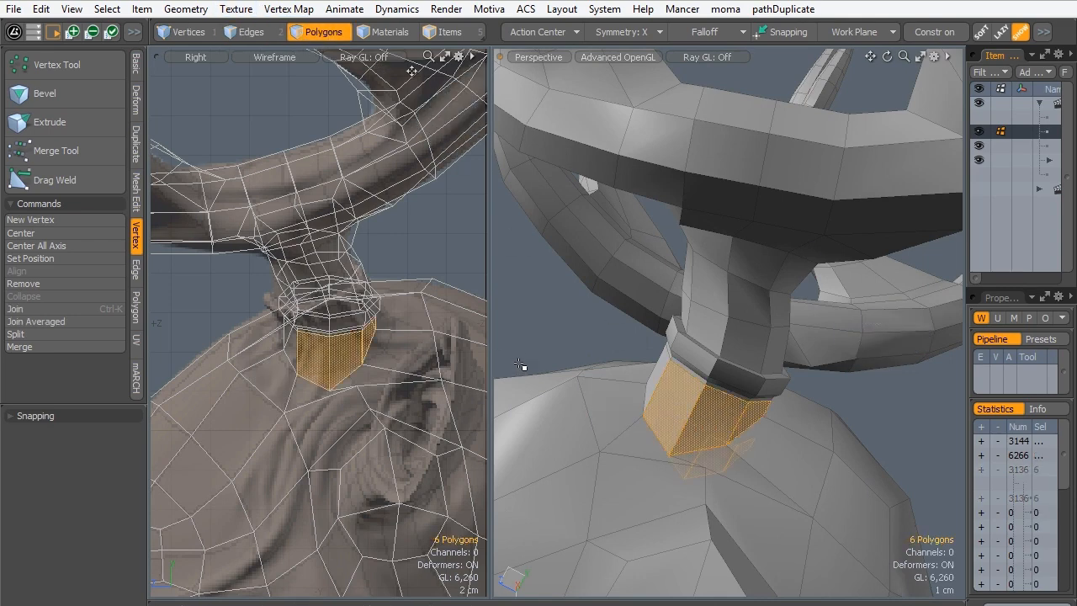
{"action": "key", "text": "l"}
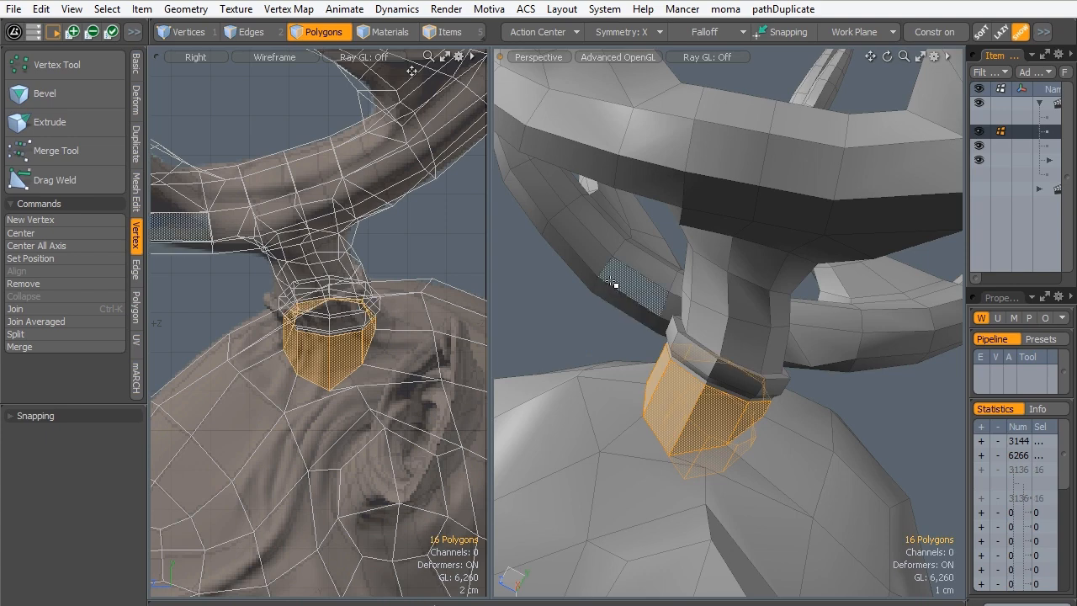
{"action": "key", "text": "alt+c"}
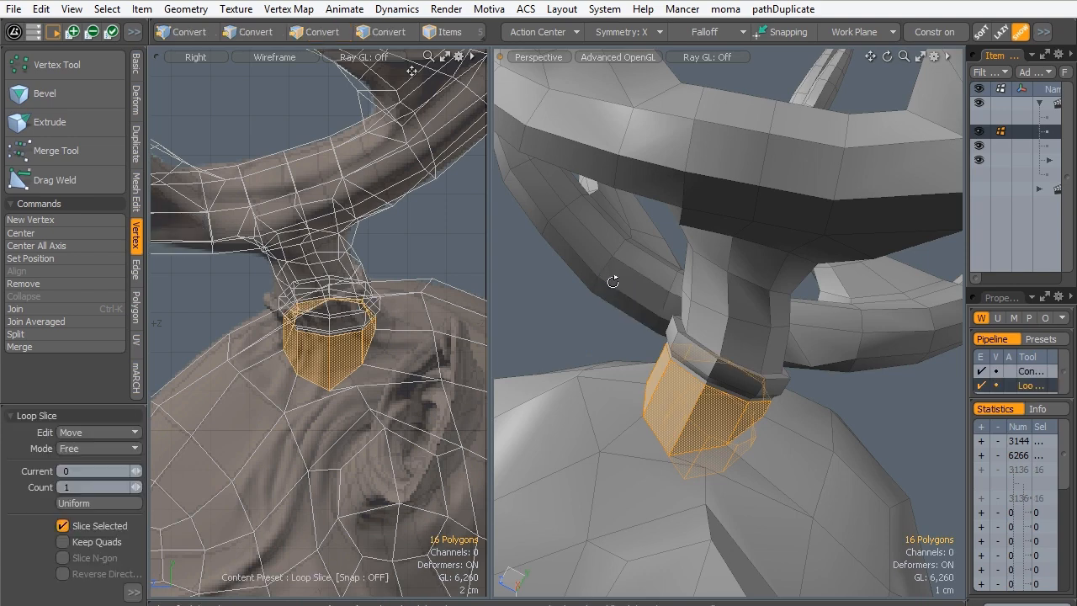
{"action": "left_click", "coordinate": [693, 385]}
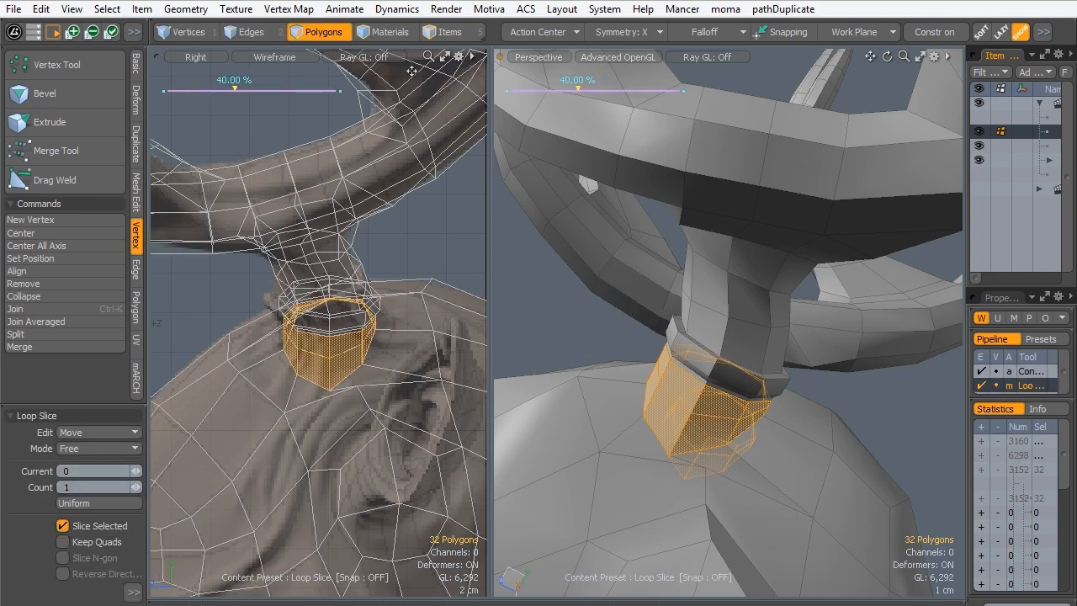
{"action": "key", "text": "space"}
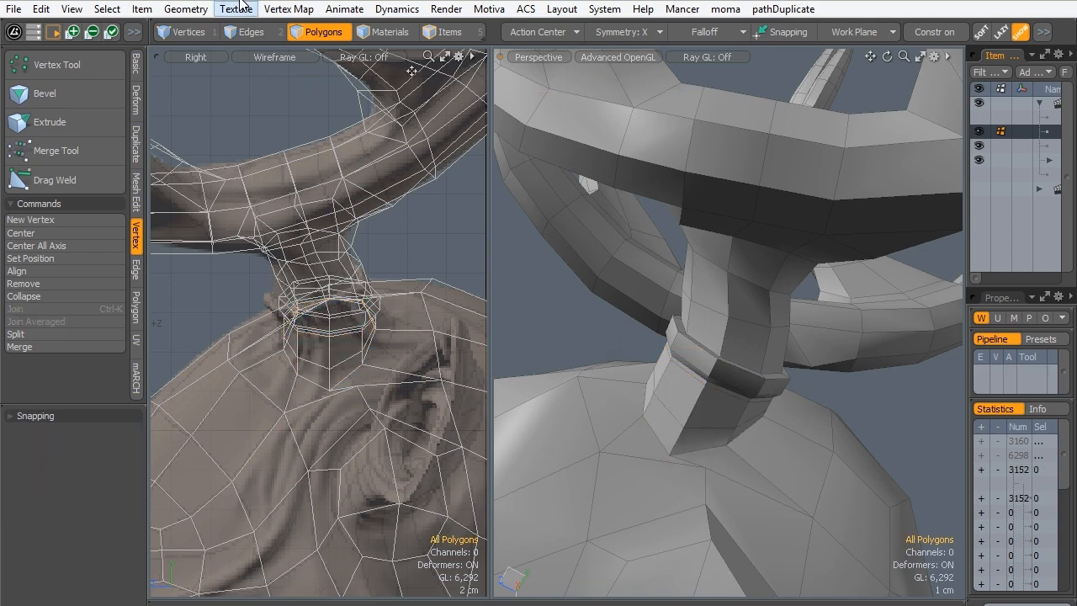
- Try removing the edge loop where the antler stem meets the head, and undo the removal
{"action": "left_click", "coordinate": [250, 32]}
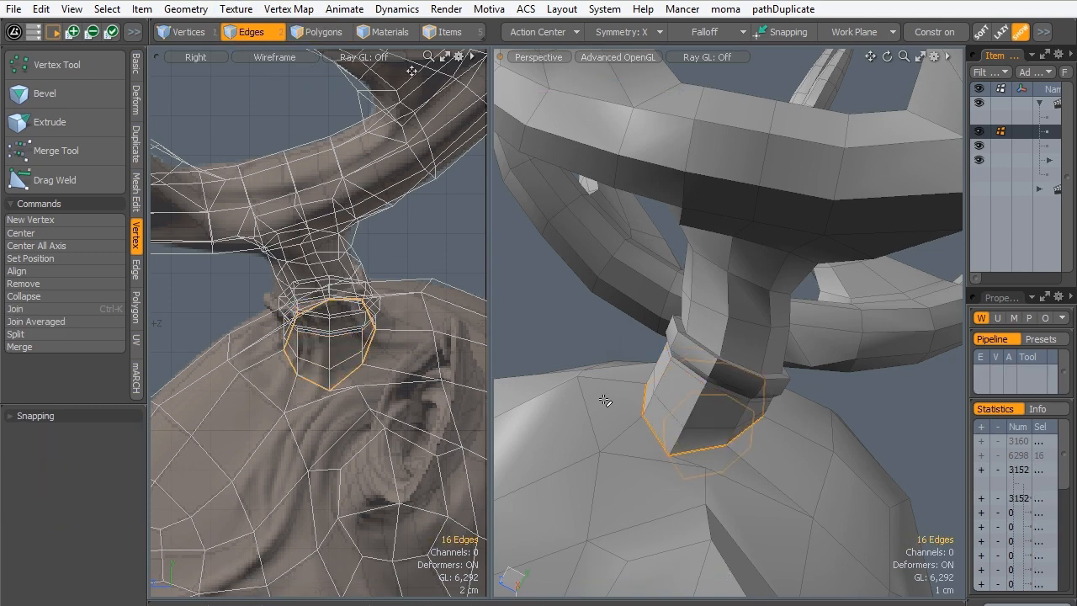
{"action": "key", "text": "Delete"}
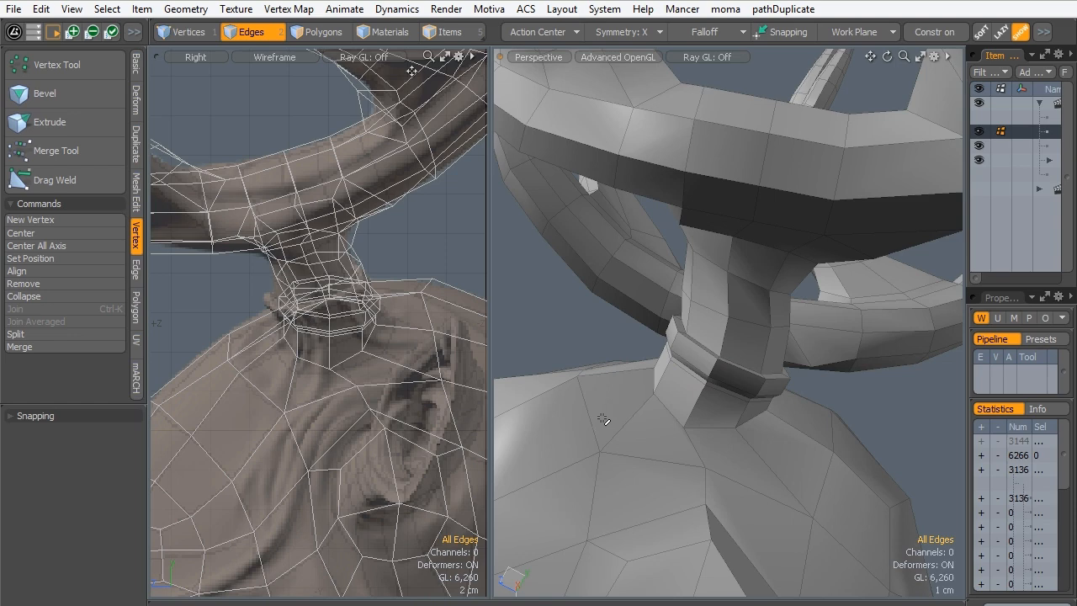
{"action": "key", "text": "Tab"}
{"action": "left_click_drag", "start_coordinate": [653, 385], "coordinate": [784, 376], "text": "alt"}
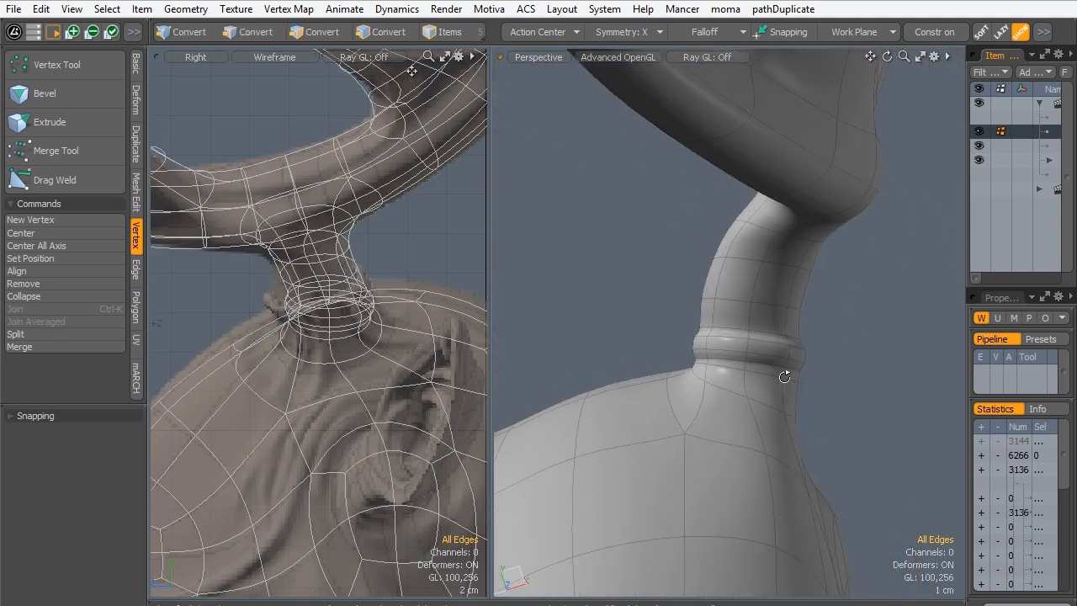
{"action": "key", "text": "ctrl+z"}
{"action": "key", "text": "ctrl+z"}
{"action": "key", "text": "ctrl+z"}
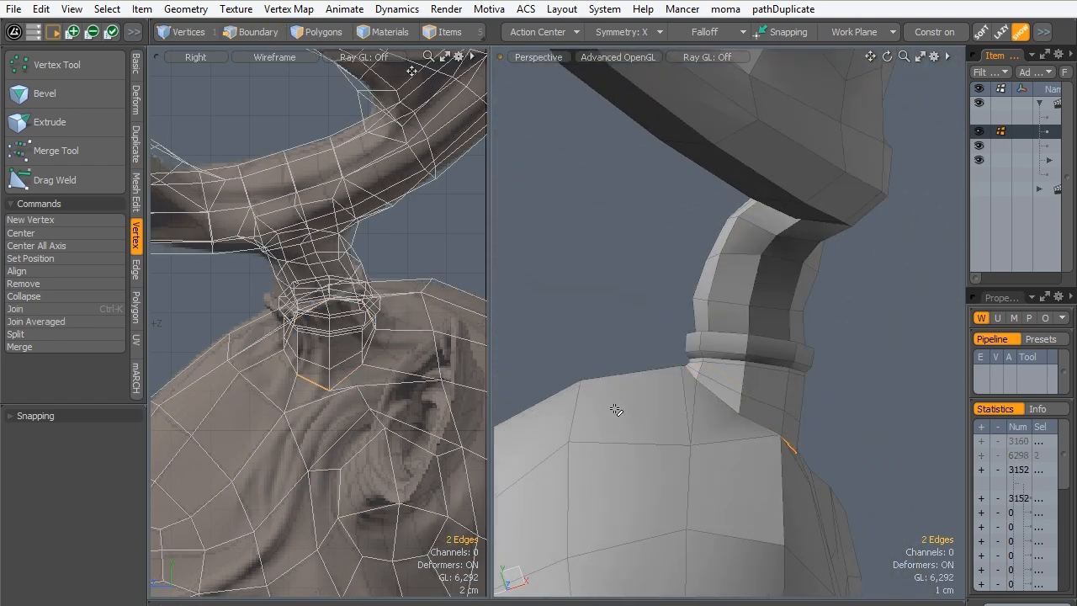
- Change to polygon selection and turn on subdivision smoothing for the mesh
{"action": "left_click_drag", "start_coordinate": [797, 367], "coordinate": [622, 340], "text": "alt"}
{"action": "key", "text": "3"}
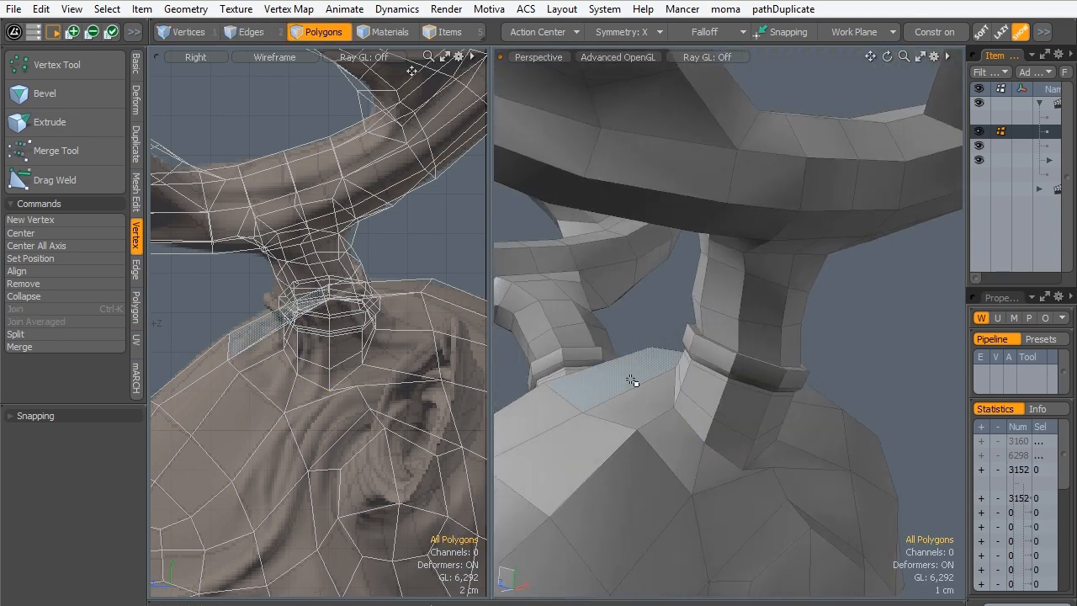
{"action": "key", "text": "Tab"}
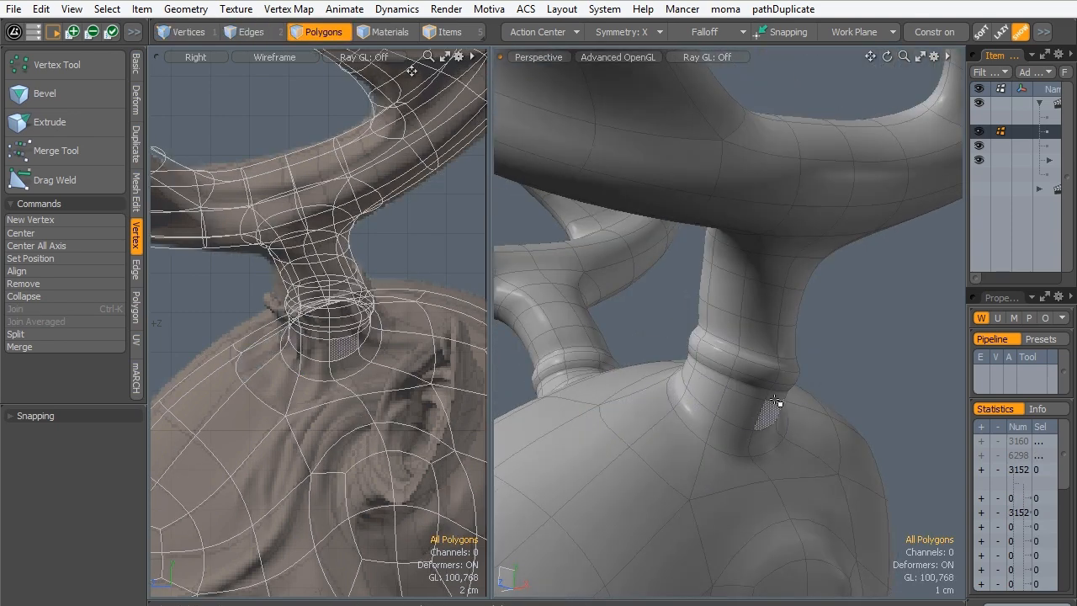
{"action": "left_click_drag", "start_coordinate": [775, 403], "coordinate": [719, 314], "text": "alt"}
{"action": "key", "text": "l"}
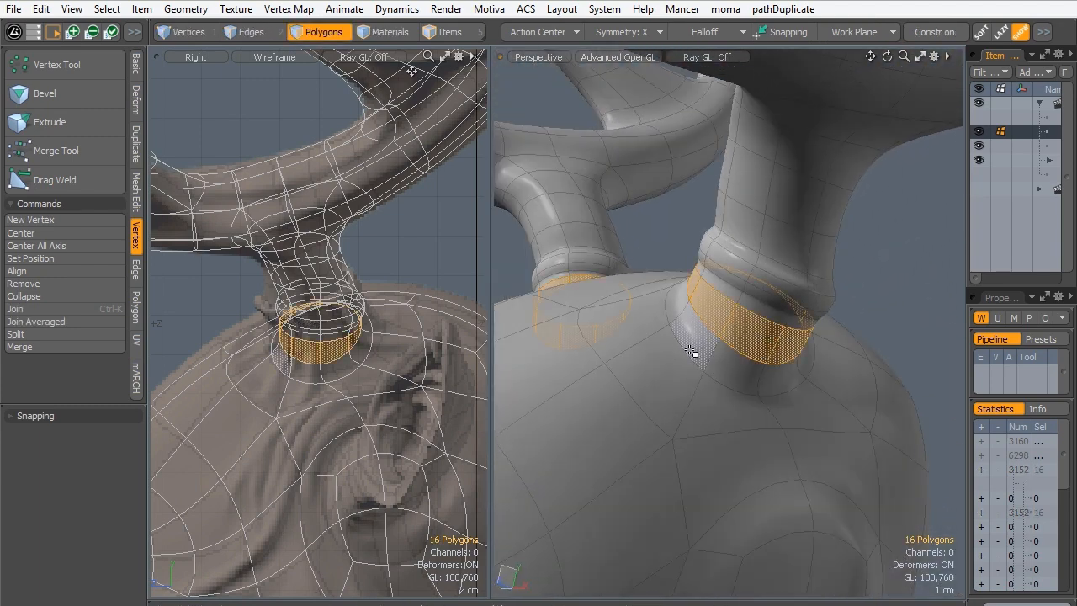
{"action": "key", "text": "shift+Up"}
{"action": "key", "text": "shift+Up"}
{"action": "left_click", "coordinate": [763, 304]}
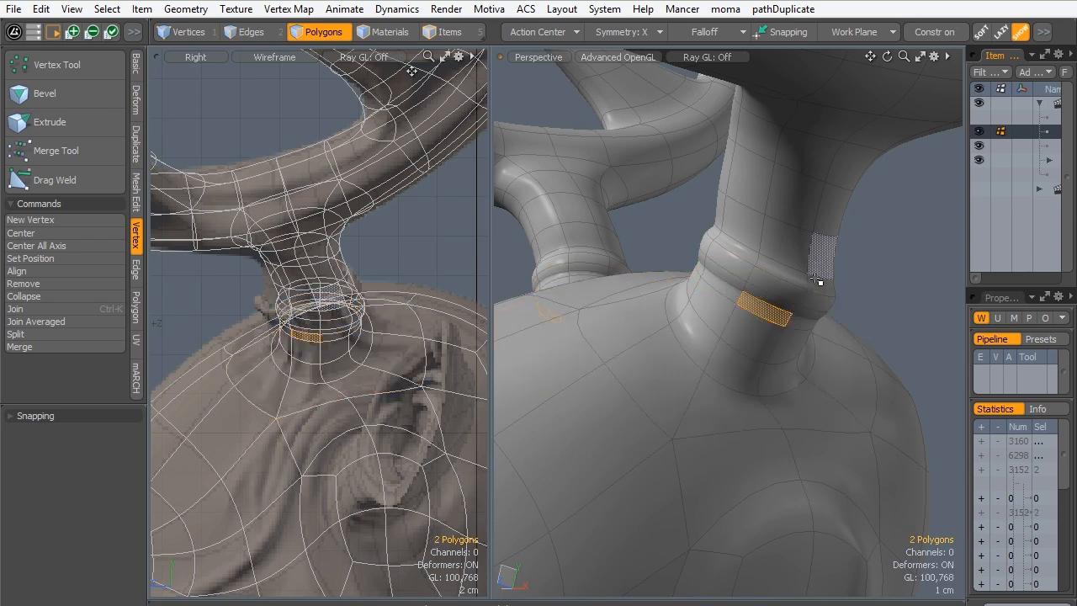
{"action": "left_click_drag", "start_coordinate": [820, 285], "coordinate": [761, 264]}
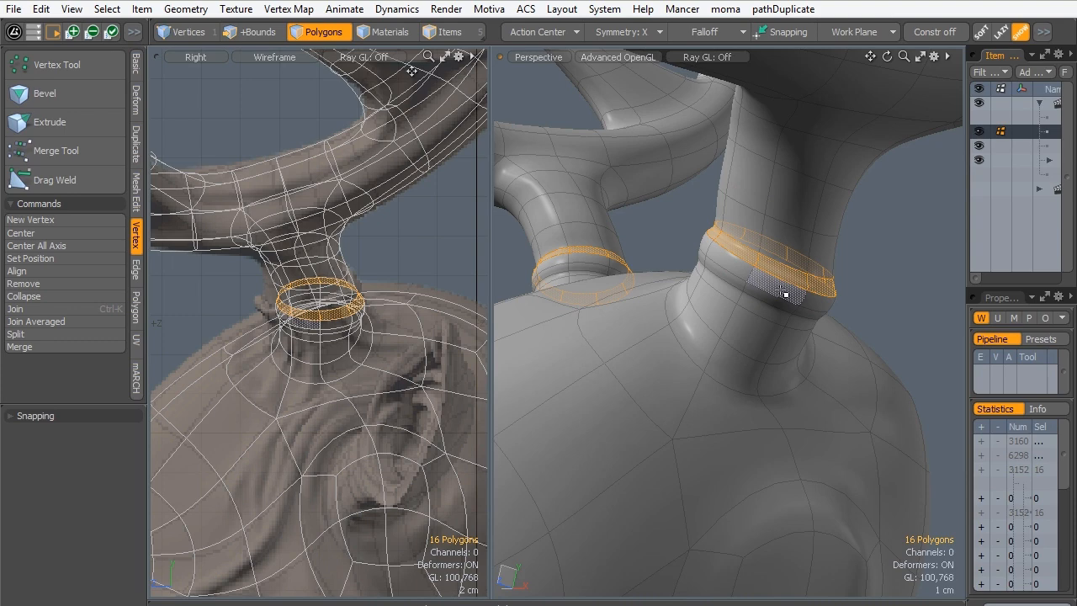
{"action": "left_click_drag", "start_coordinate": [784, 293], "coordinate": [733, 272]}
{"action": "key", "text": "l"}
{"action": "key", "text": "shift+Up"}
{"action": "key", "text": "shift+Up"}
{"action": "key", "text": "shift+Up"}
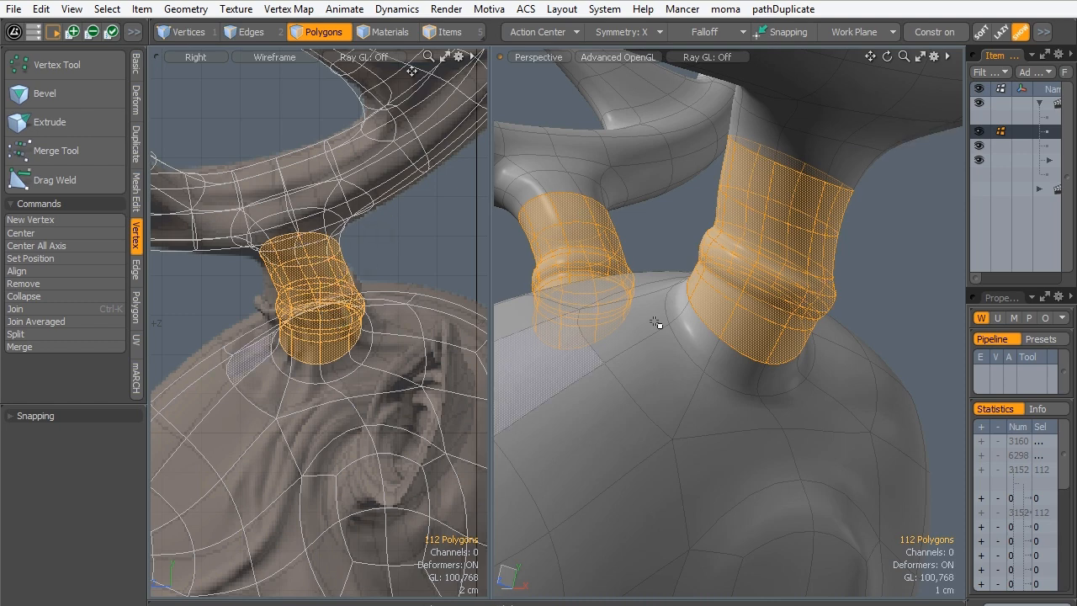
- Select the middle polygon ring of the antler collar and grow the selection once to cover the whole collar
{"action": "left_click_drag", "start_coordinate": [781, 295], "coordinate": [737, 266]}
{"action": "key", "text": "l"}
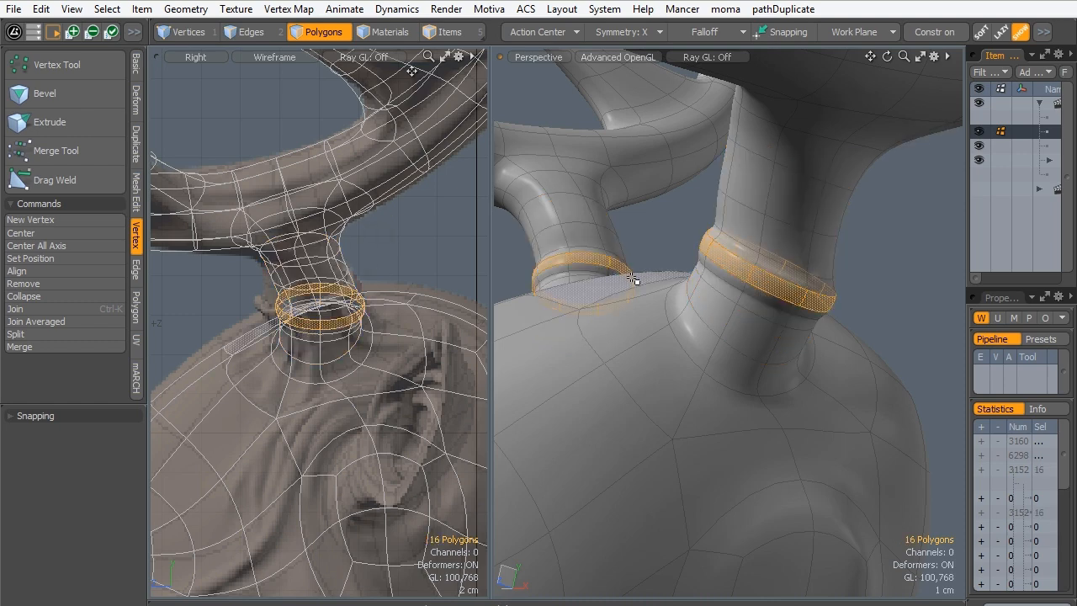
{"action": "key", "text": "shift+Up"}
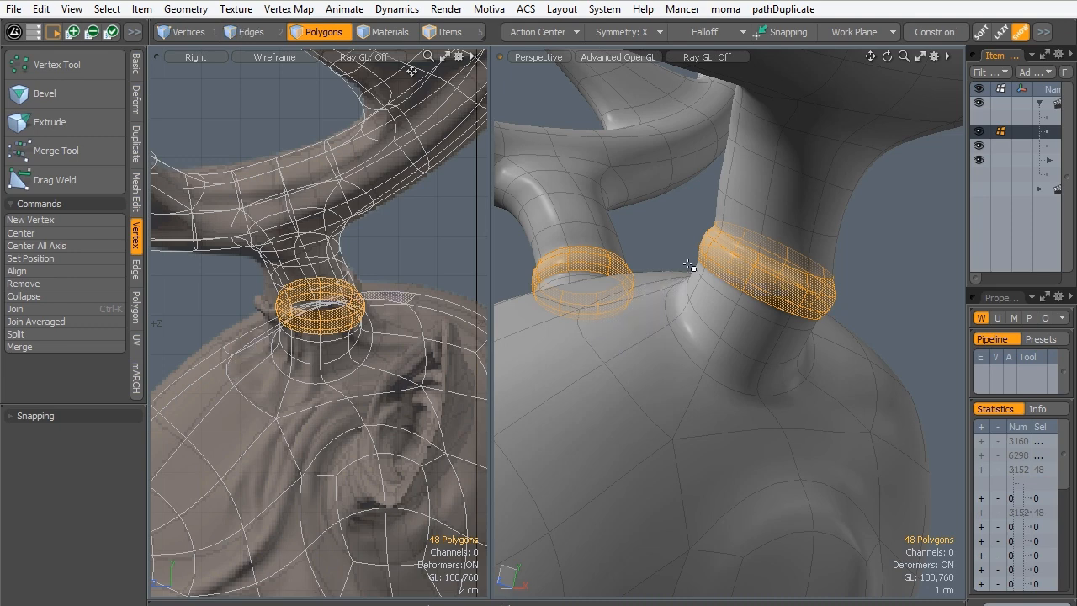
- Apply a Soft Selection falloff with a 1.1 mm radius to the selected collar polygons for moving them
{"action": "left_click", "coordinate": [708, 31]}
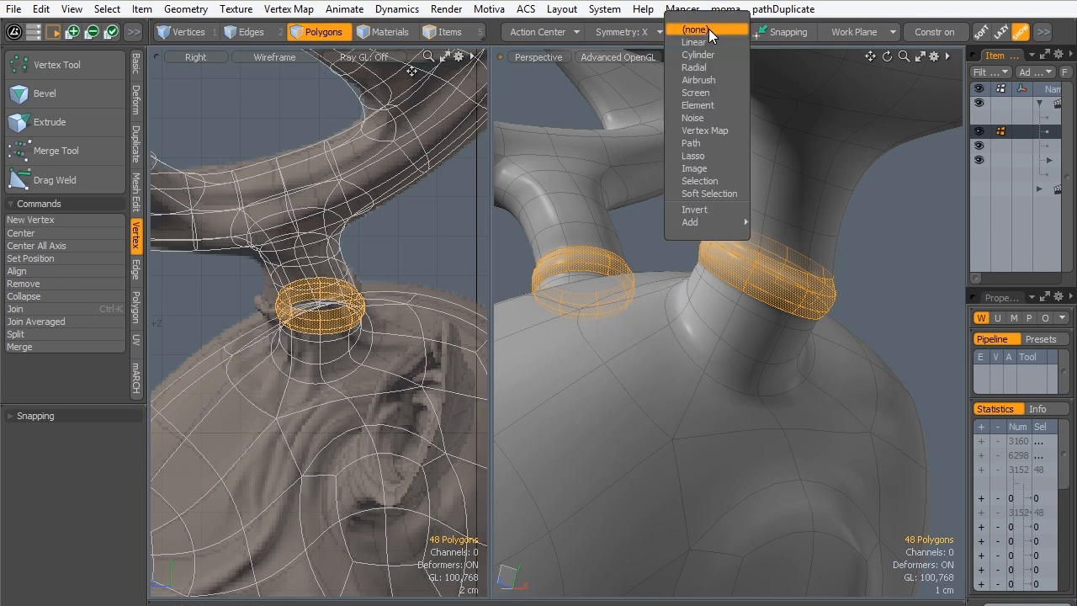
{"action": "left_click", "coordinate": [696, 194]}
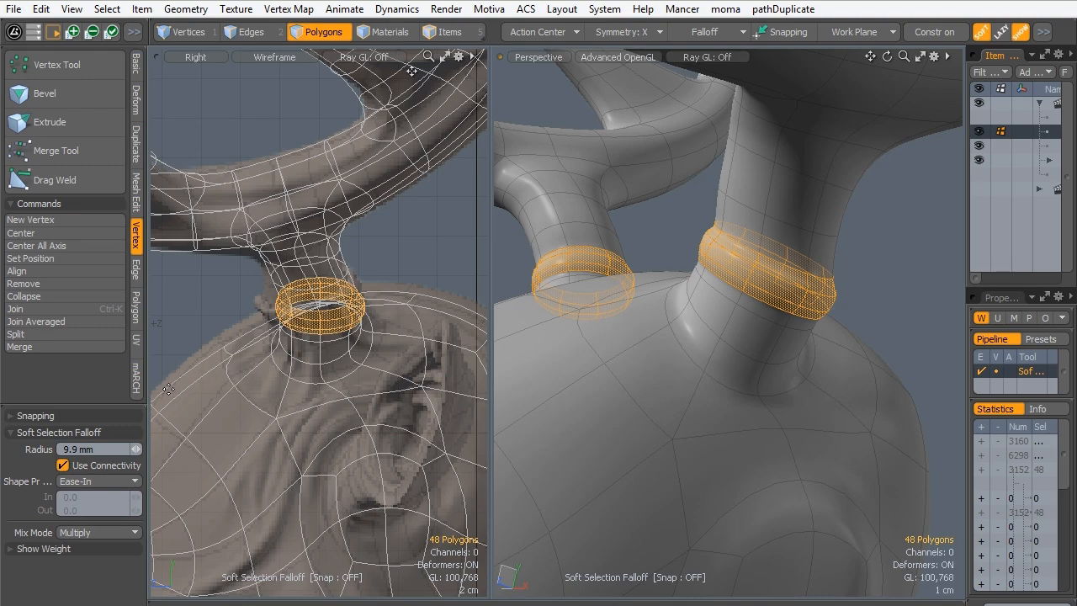
{"action": "key", "text": "w"}
{"action": "left_click_drag", "start_coordinate": [606, 286], "coordinate": [679, 333], "text": "alt"}
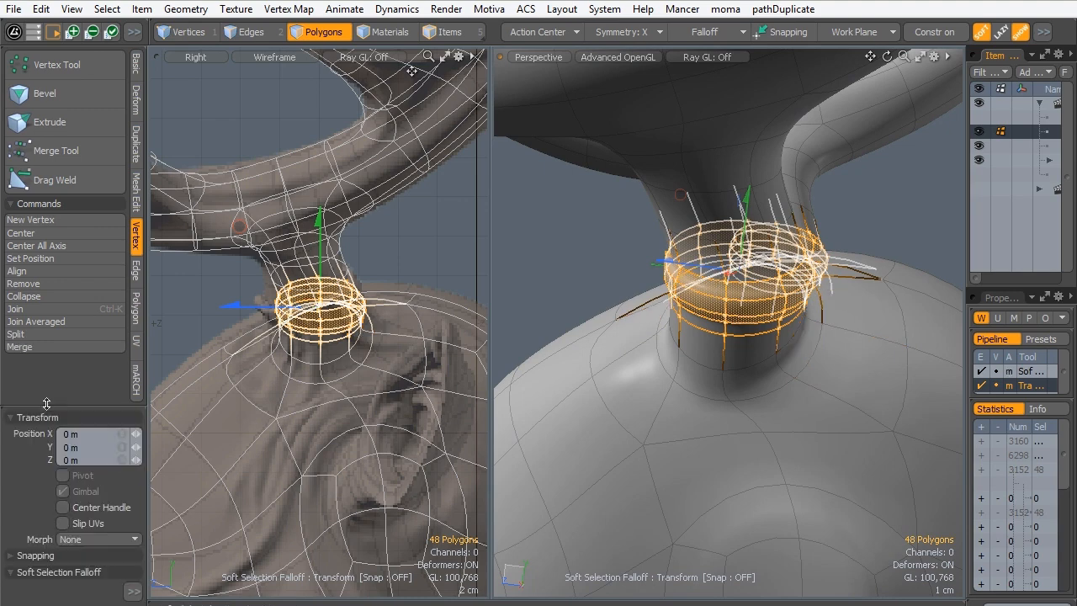
{"action": "left_click", "coordinate": [56, 571]}
{"action": "left_click_drag", "start_coordinate": [135, 436], "coordinate": [122, 436]}
{"action": "left_click_drag", "start_coordinate": [663, 263], "coordinate": [270, 361], "text": "alt"}
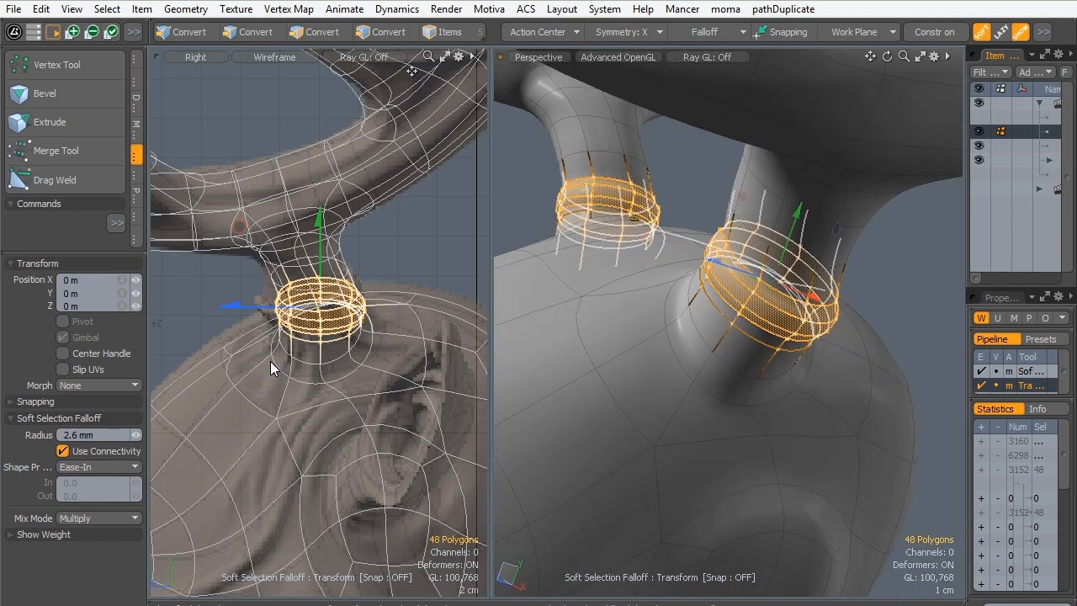
{"action": "left_click_drag", "start_coordinate": [136, 434], "coordinate": [16, 434]}
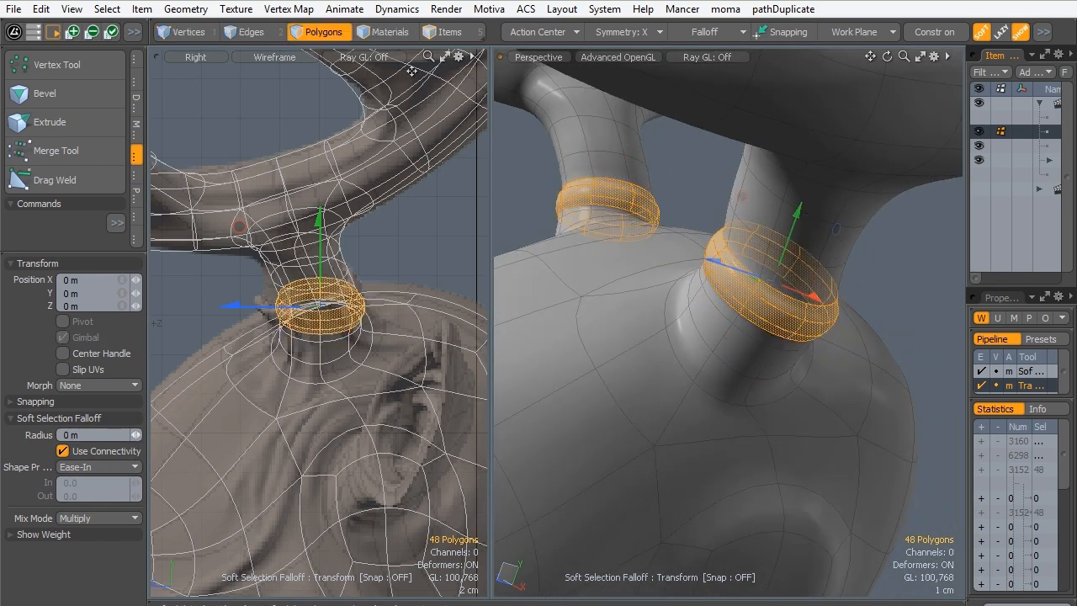
{"action": "left_click_drag", "start_coordinate": [135, 435], "coordinate": [145, 434]}
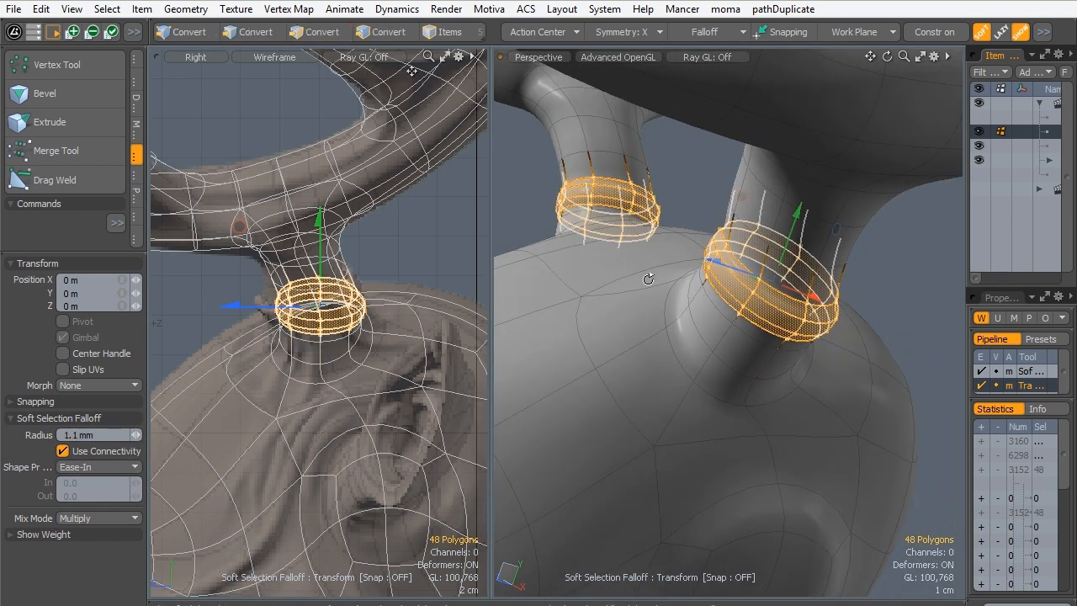
- Move the collar about 6 mm in Z and adjust its rotation in the side view to fit the sculpt
{"action": "left_click_drag", "start_coordinate": [731, 269], "coordinate": [691, 274], "text": "alt"}
{"action": "left_click_drag", "start_coordinate": [245, 314], "coordinate": [205, 312], "text": "alt+shift"}
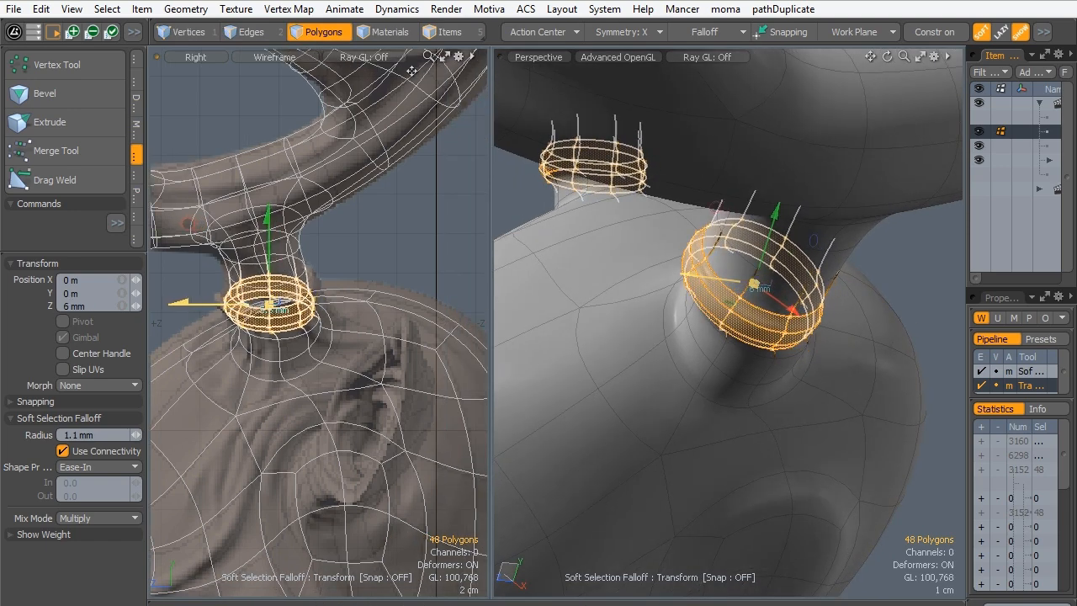
{"action": "key", "text": "e"}
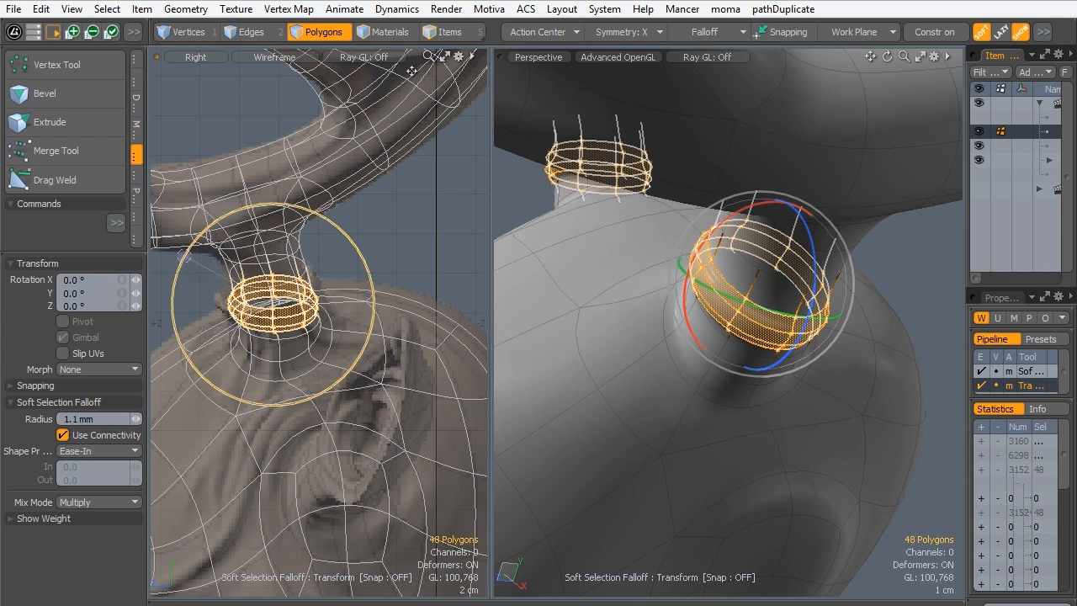
{"action": "left_click_drag", "start_coordinate": [184, 254], "coordinate": [229, 311]}
{"action": "key", "text": "w"}
- Scale the collar to 117.5% in X and Z and rotate it 7.9381° in X, 0.5425° in Y and -0.7961° in Z
{"action": "key", "text": "r"}
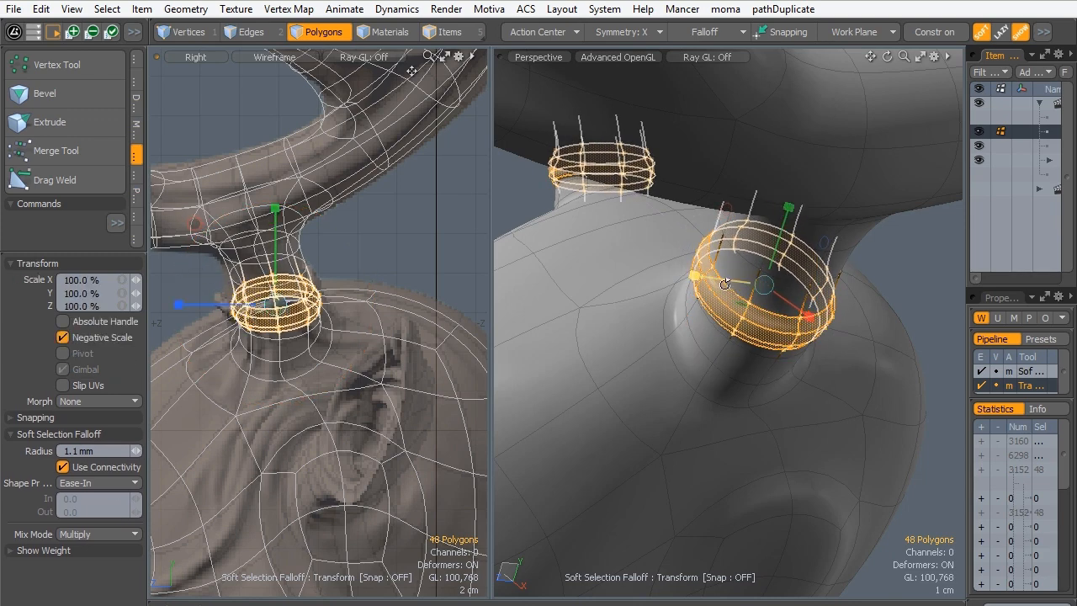
{"action": "mouse_move", "coordinate": [750, 306]}
{"action": "left_mouse_down", "text": "alt"}
{"action": "mouse_move", "coordinate": [731, 321]}
{"action": "mouse_move", "coordinate": [759, 315]}
{"action": "left_mouse_up", "text": "alt"}
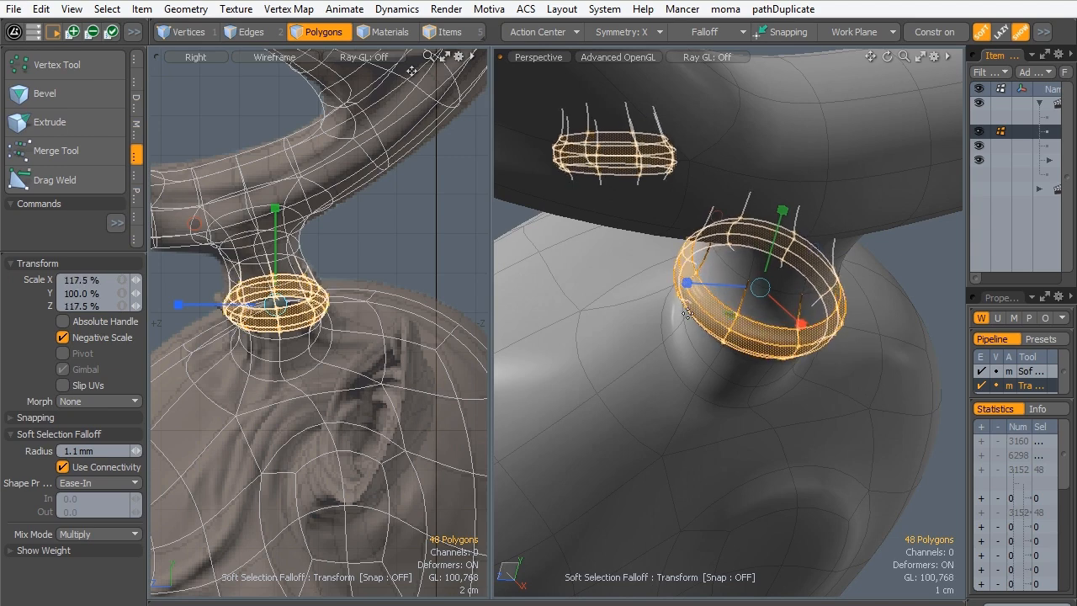
{"action": "key", "text": "w"}
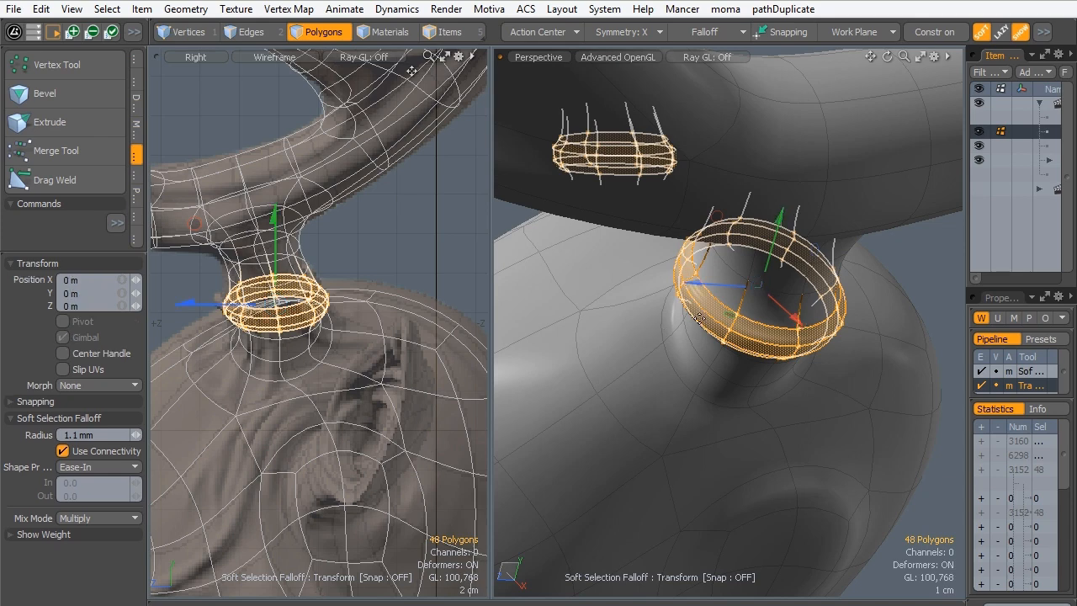
{"action": "key", "text": "e"}
{"action": "left_click_drag", "start_coordinate": [642, 322], "coordinate": [681, 220], "text": "alt"}
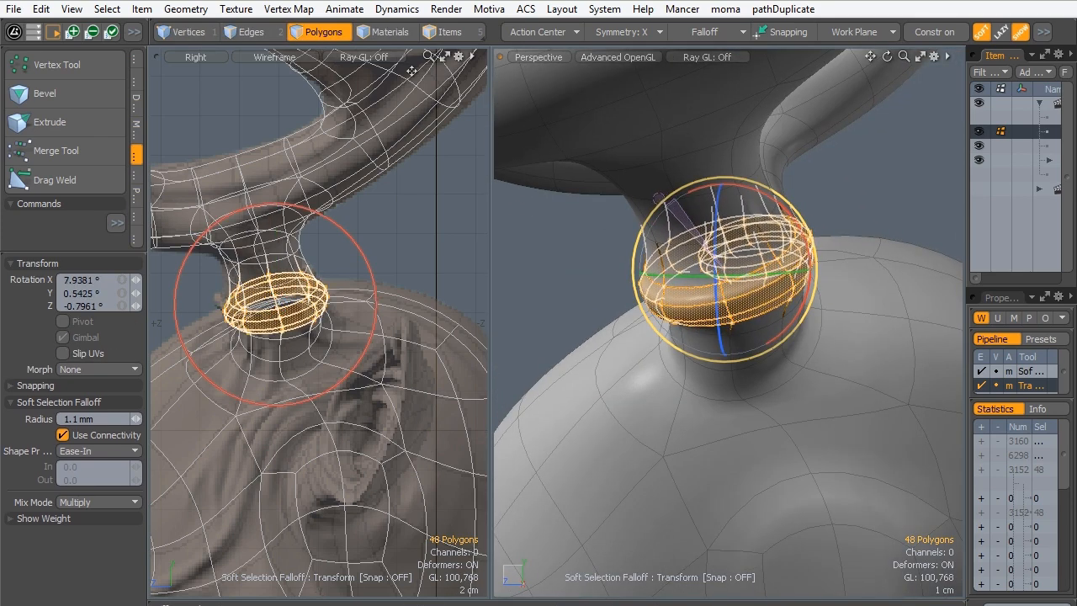
{"action": "key", "text": "space"}
{"action": "left_click_drag", "start_coordinate": [581, 297], "coordinate": [751, 340], "text": "alt"}
- Move the antler collar slightly up the antler stem along its local axis, using the Local action center, and deselect it
{"action": "key", "text": "w"}
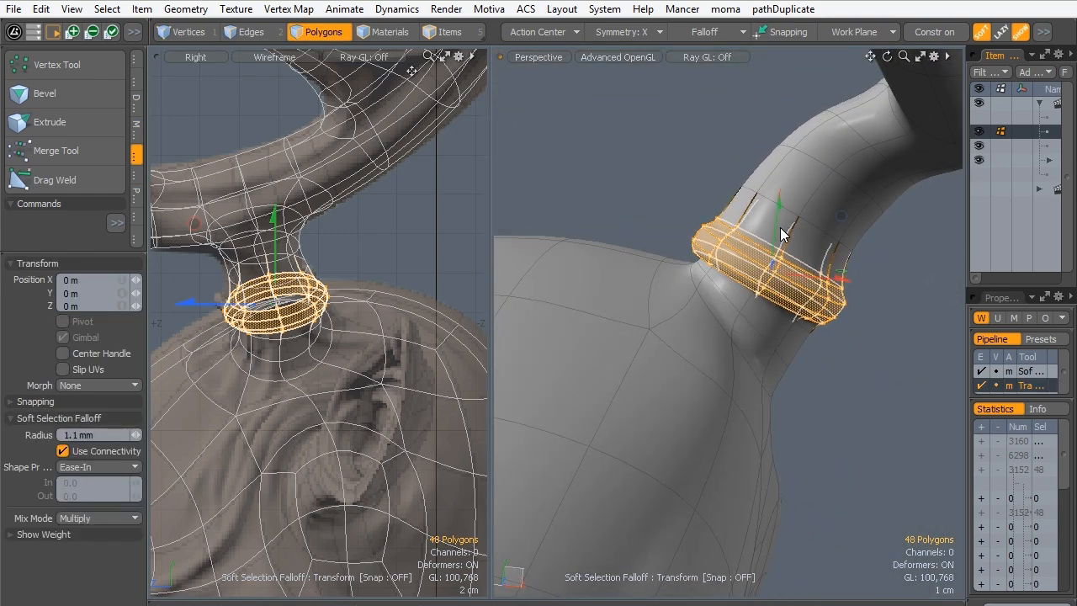
{"action": "key", "text": "alt+a"}
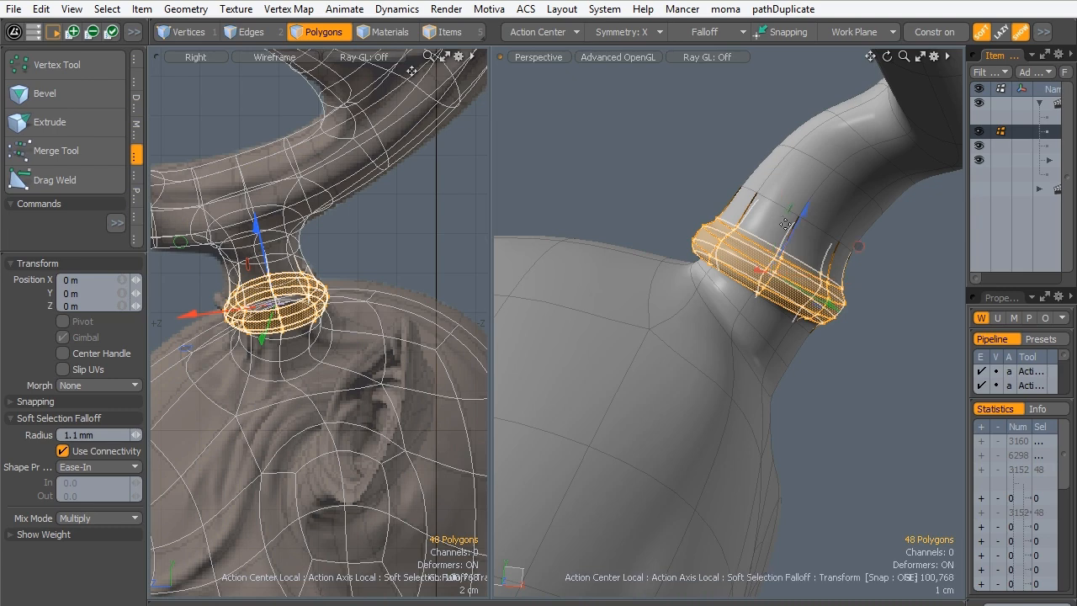
{"action": "left_click_drag", "start_coordinate": [805, 207], "coordinate": [820, 180]}
{"action": "key", "text": "space"}
{"action": "left_click", "coordinate": [697, 180]}
{"action": "left_click_drag", "start_coordinate": [725, 234], "coordinate": [692, 226], "text": "alt"}
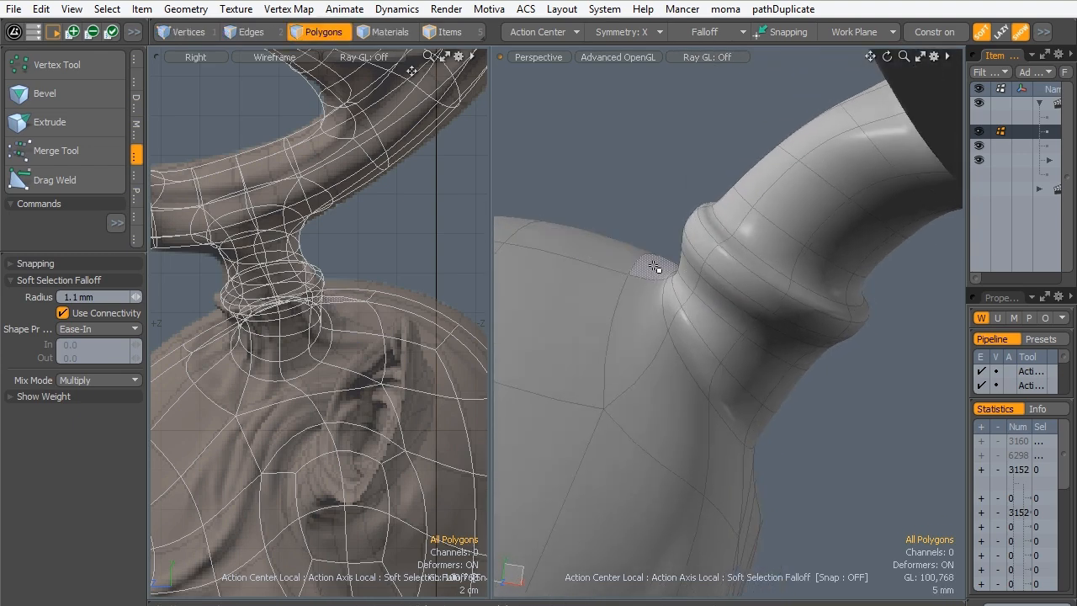
- In unsmoothed edge mode, remove the Soft Selection falloff and scale the collar's upper inner edge loop to 88.5% in X and Y
{"action": "key", "text": "Tab"}
{"action": "key", "text": "2"}
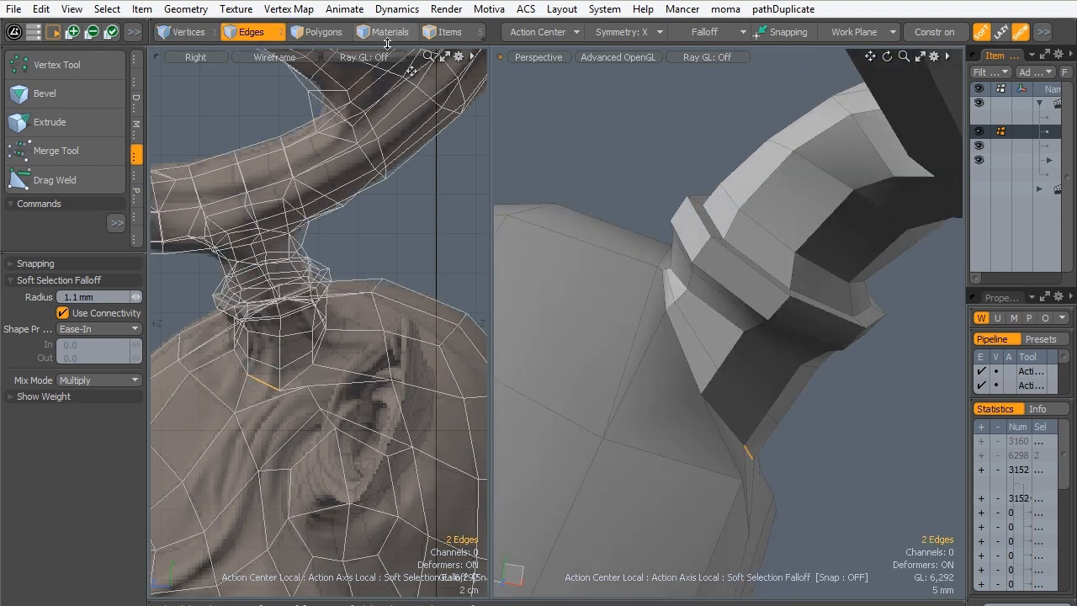
{"action": "left_click_drag", "start_coordinate": [721, 208], "coordinate": [758, 206], "text": "alt"}
{"action": "key", "text": "r"}
{"action": "left_click", "coordinate": [695, 32]}
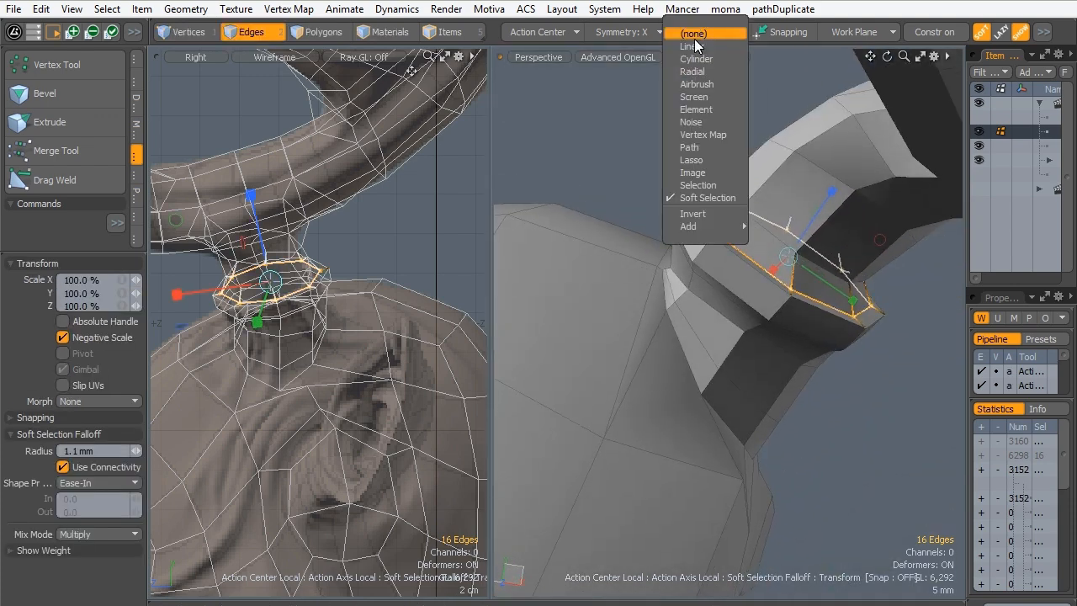
{"action": "left_click", "coordinate": [692, 196]}
{"action": "left_click_drag", "start_coordinate": [758, 255], "coordinate": [754, 254], "text": "alt"}
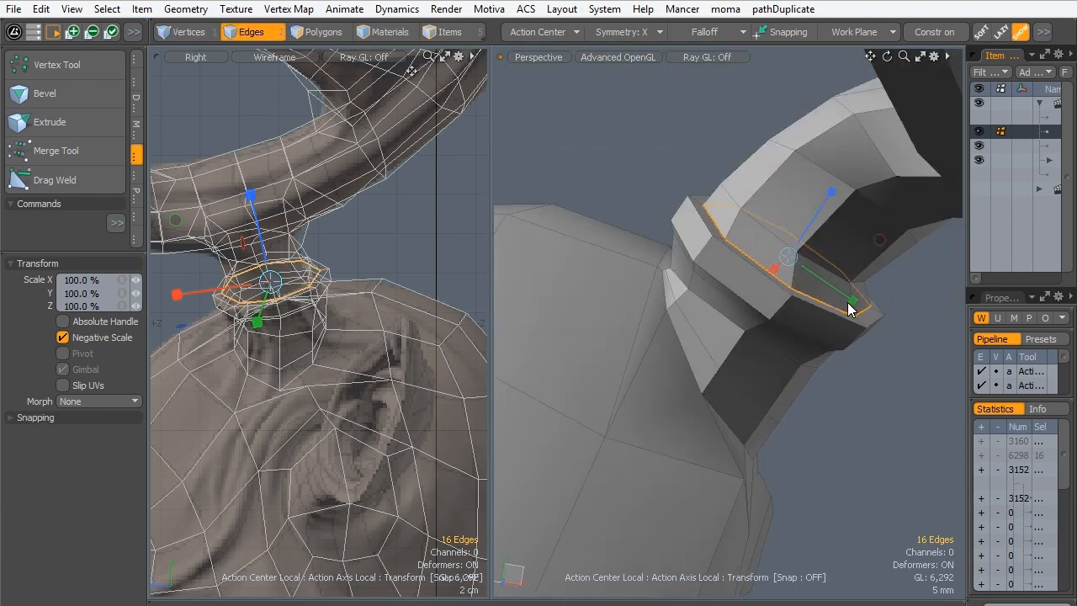
{"action": "left_click_drag", "start_coordinate": [844, 309], "coordinate": [834, 306]}
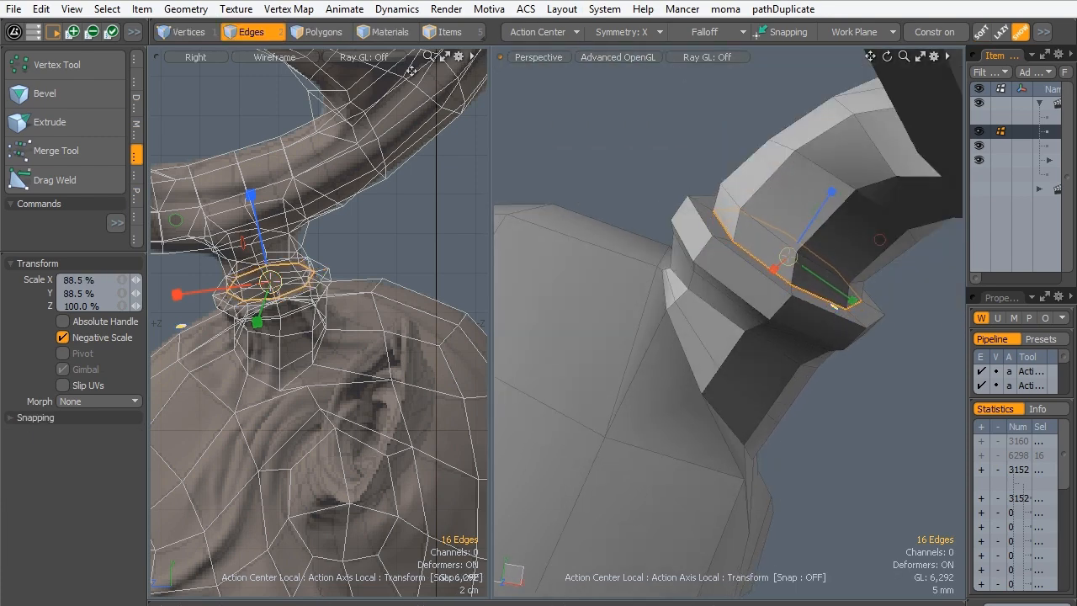
{"action": "key", "text": "space"}
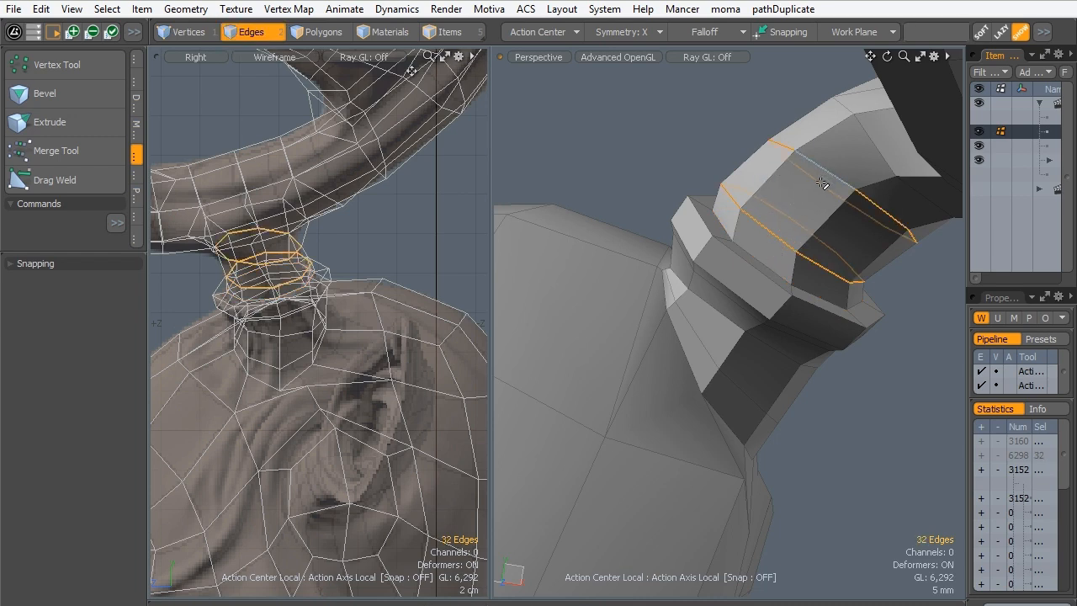
- Scale the two edge loops above the collar, trying the Element and Selection action centers before returning to Local
{"action": "key", "text": "r"}
{"action": "left_click_drag", "start_coordinate": [787, 236], "coordinate": [793, 272], "text": "alt"}
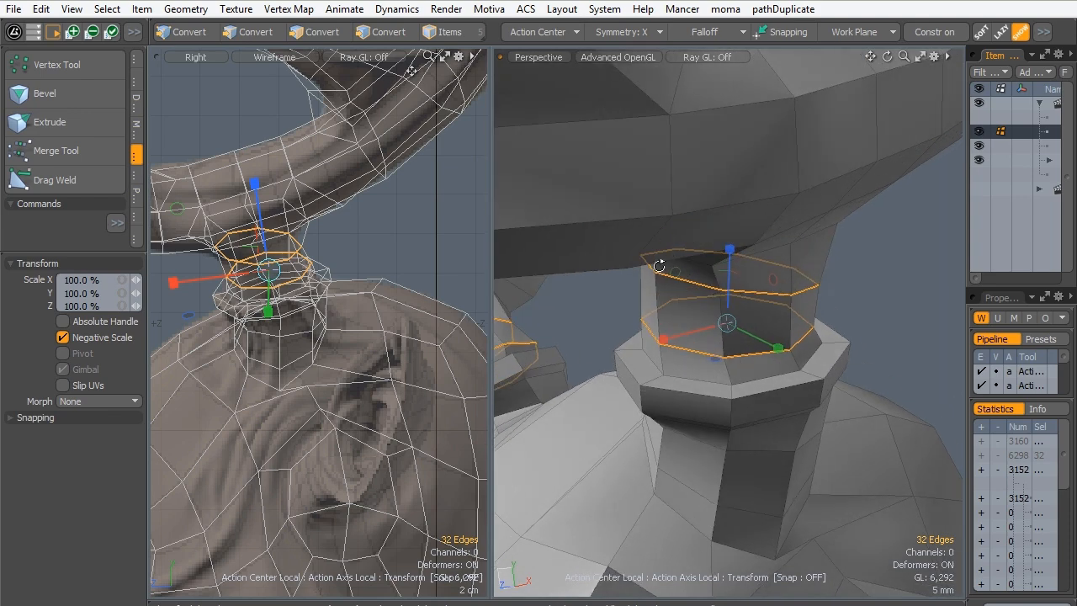
{"action": "left_click", "coordinate": [577, 33]}
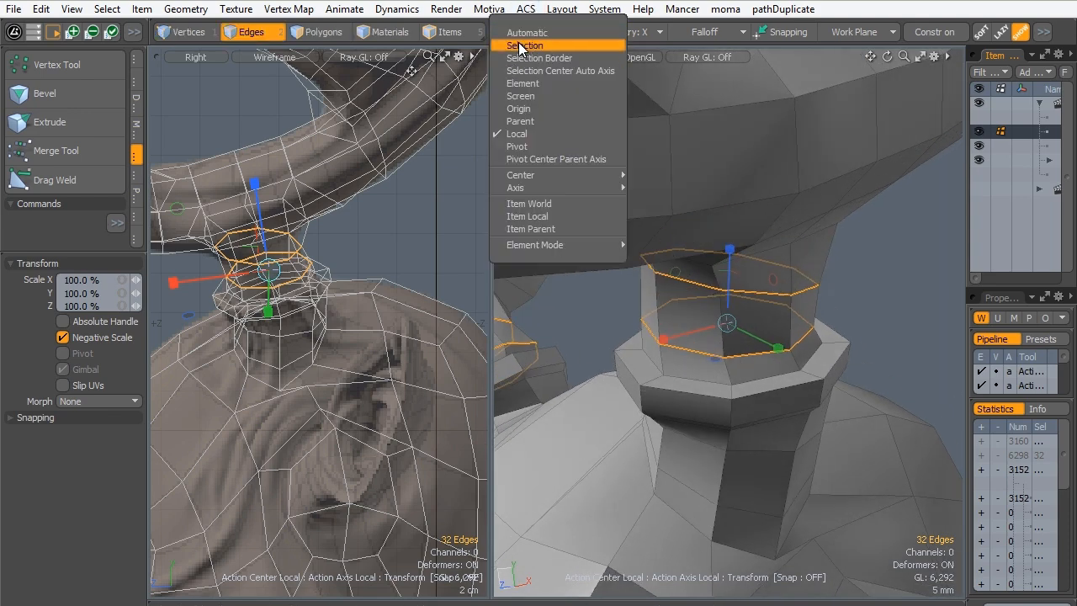
{"action": "left_click", "coordinate": [519, 84]}
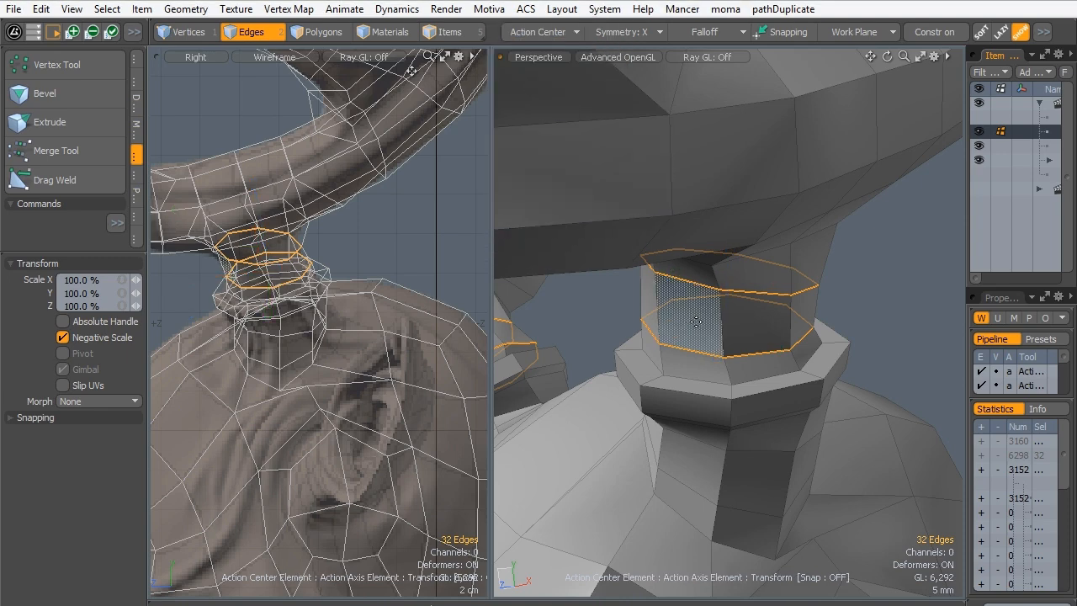
{"action": "left_click", "coordinate": [537, 30]}
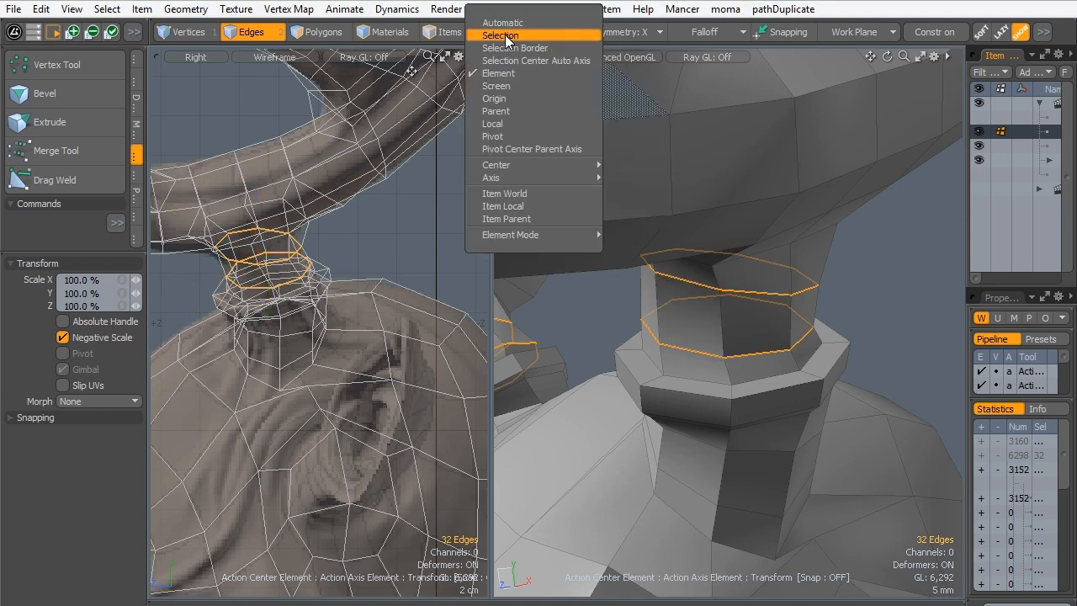
{"action": "left_click", "coordinate": [504, 36]}
{"action": "left_click", "coordinate": [538, 34]}
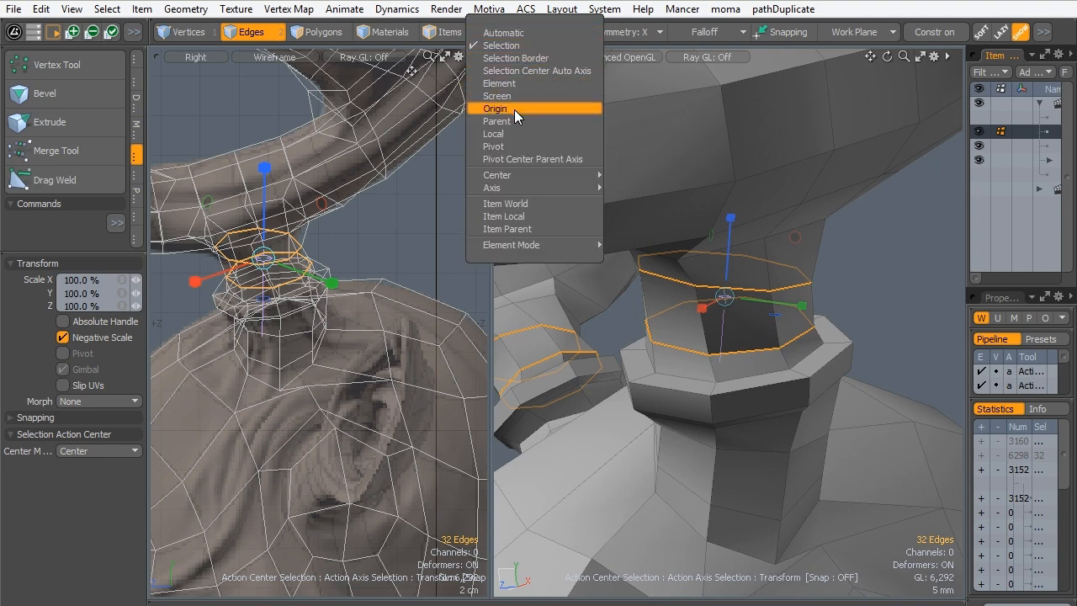
{"action": "left_click", "coordinate": [506, 135]}
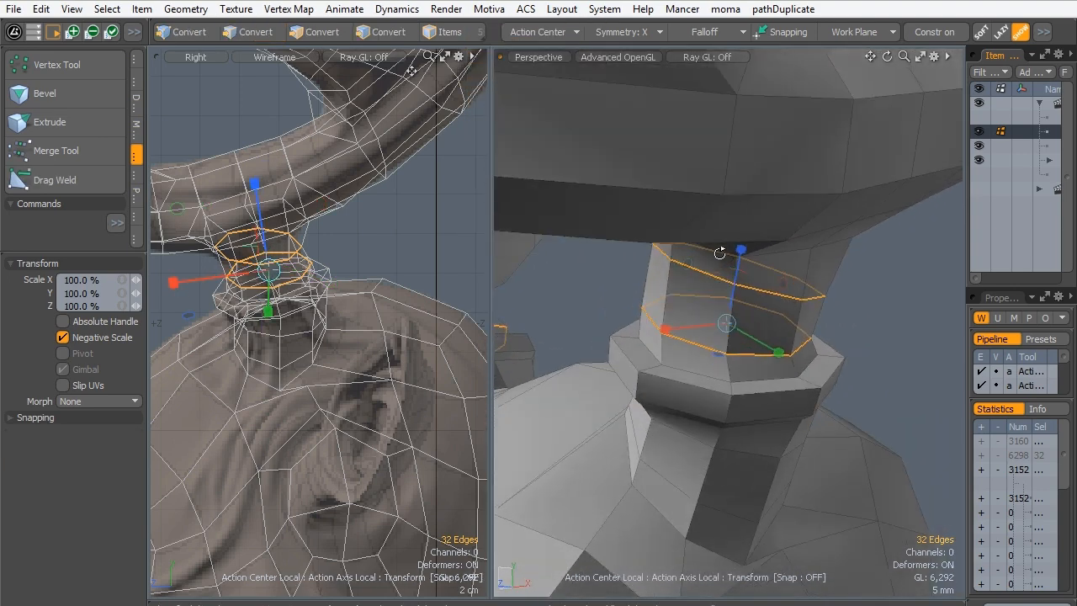
{"action": "left_click_drag", "start_coordinate": [719, 254], "coordinate": [766, 171], "text": "alt"}
{"action": "left_click_drag", "start_coordinate": [791, 237], "coordinate": [787, 257], "text": "alt"}
{"action": "key", "text": "space"}
{"action": "left_click", "coordinate": [645, 300]}
- Select the polygon ring directly above the collar rim and loop-slice it once at 76.5%
{"action": "left_click_drag", "start_coordinate": [665, 321], "coordinate": [682, 364], "text": "alt"}
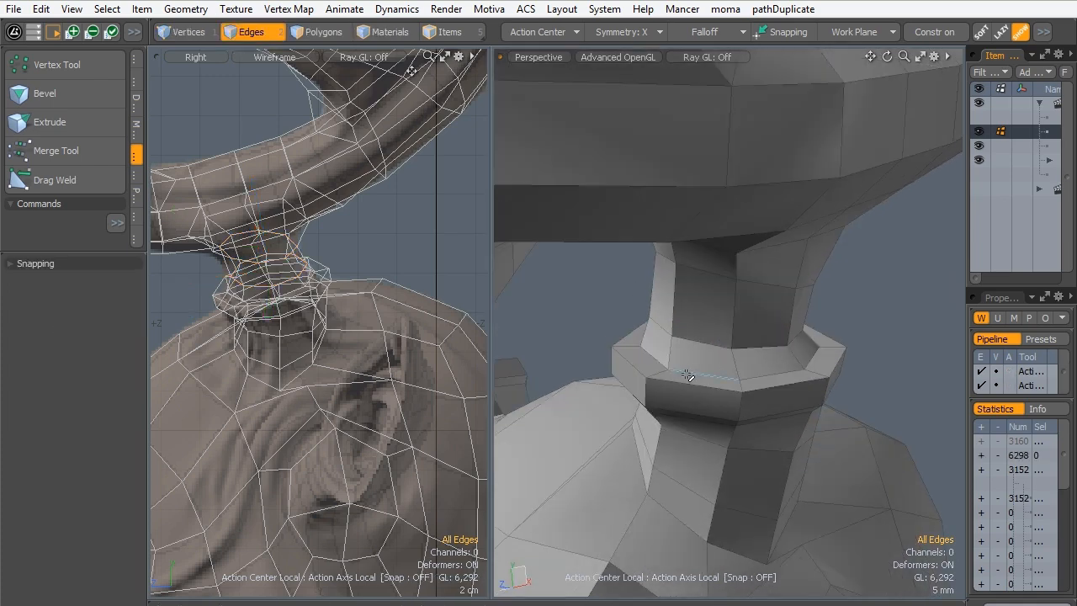
{"action": "left_click", "coordinate": [303, 35]}
{"action": "left_click", "coordinate": [691, 360]}
{"action": "key", "text": "l"}
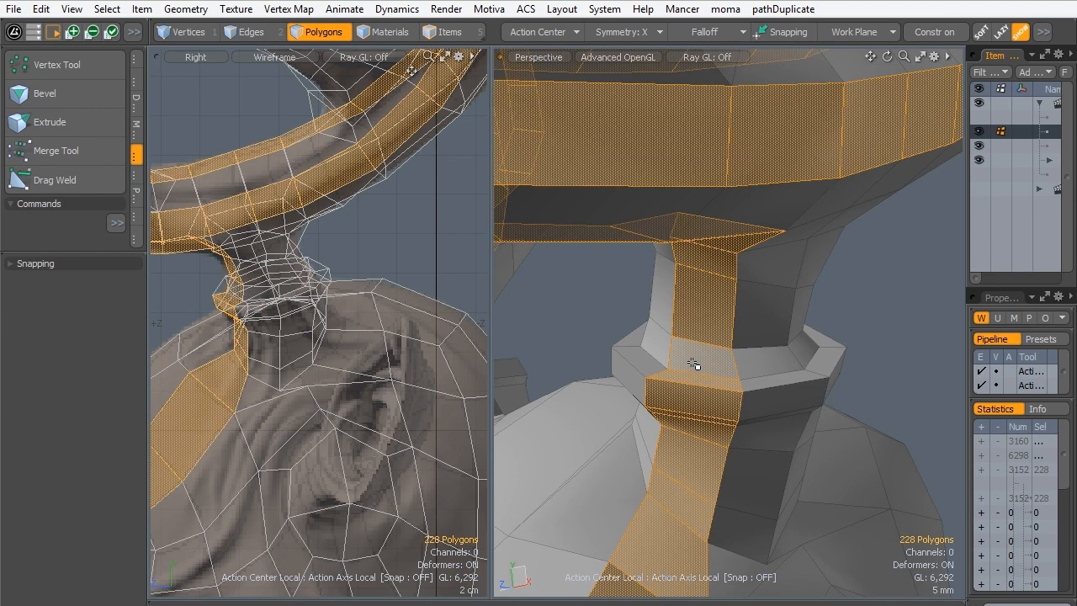
{"action": "left_click_drag", "start_coordinate": [764, 359], "coordinate": [698, 362]}
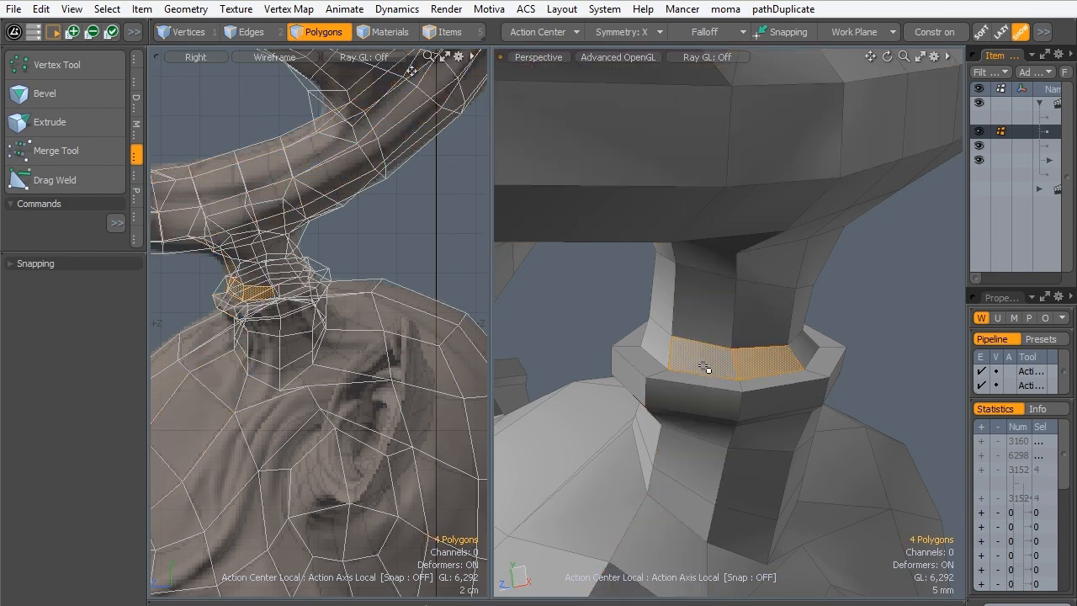
{"action": "key", "text": "l"}
{"action": "key", "text": "alt+c"}
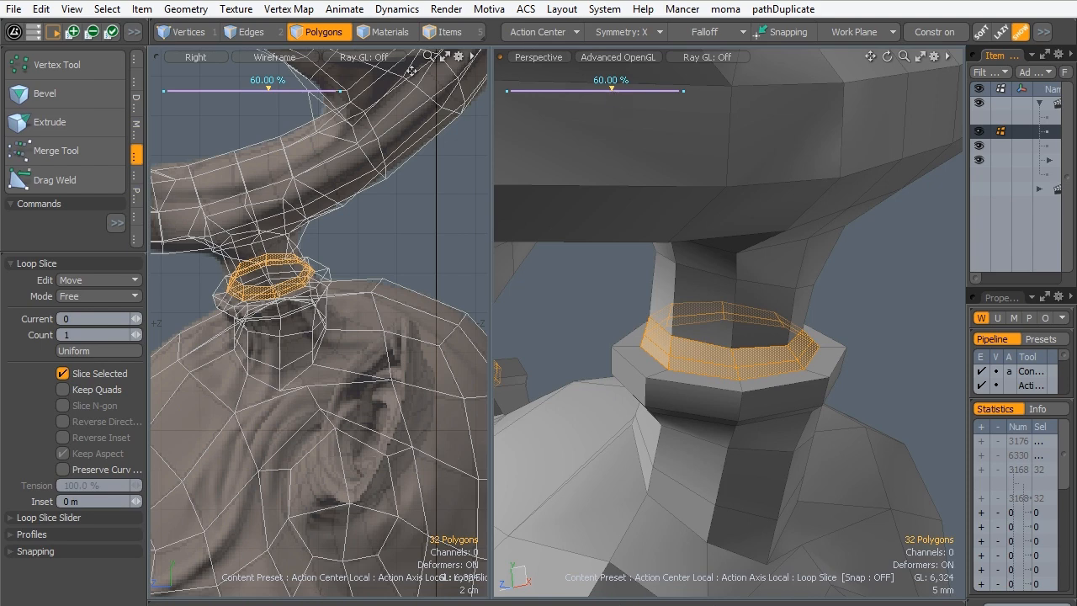
{"action": "left_click_drag", "start_coordinate": [612, 88], "coordinate": [595, 88]}
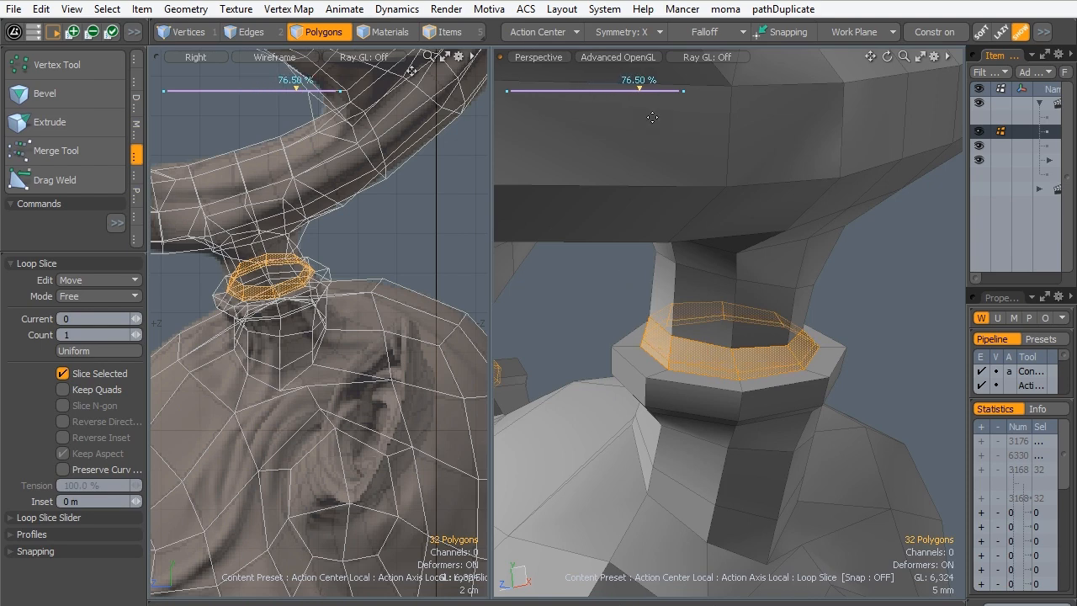
{"action": "key", "text": "space"}
- Move the edge loop at the base of the sliced ring slightly down into the collar along its local Z axis
{"action": "left_click", "coordinate": [250, 34]}
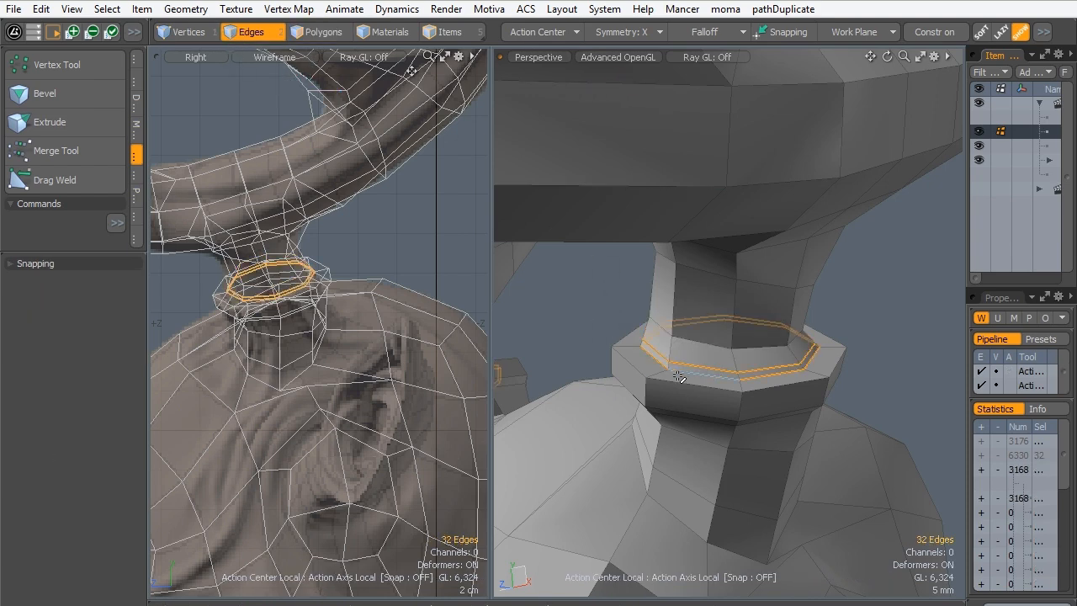
{"action": "key", "text": "w"}
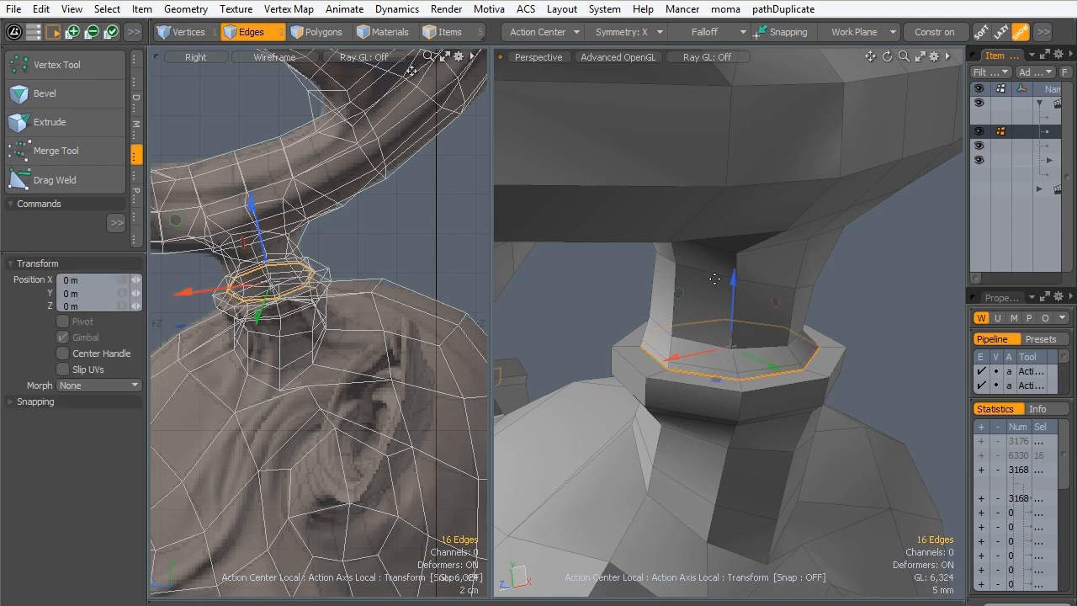
{"action": "left_click_drag", "start_coordinate": [733, 279], "coordinate": [733, 290]}
{"action": "key", "text": "space"}
{"action": "left_click", "coordinate": [595, 333]}
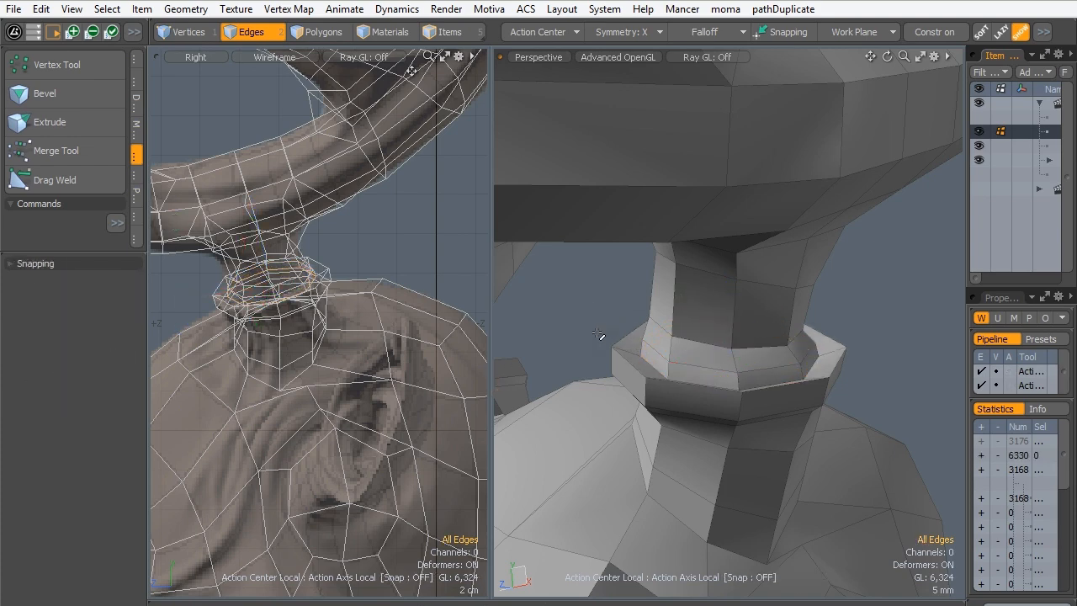
- Restore subdivision smoothing on the mesh and examine the reshaped collars, the head and the antlers
{"action": "key", "text": "Tab"}
{"action": "left_click_drag", "start_coordinate": [737, 322], "coordinate": [829, 364], "text": "alt"}
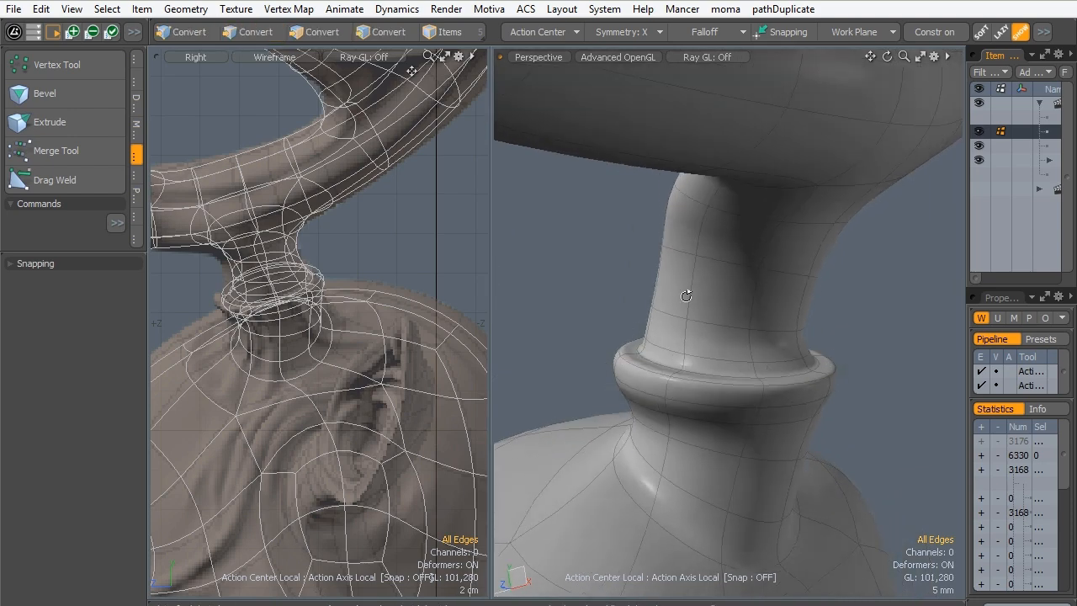
{"action": "left_click_drag", "start_coordinate": [685, 388], "coordinate": [728, 401], "text": "alt"}
{"action": "scroll", "coordinate": [707, 358], "scroll_direction": "down", "scroll_amount": 4}
{"action": "left_click_drag", "start_coordinate": [673, 333], "coordinate": [759, 330], "text": "alt"}
{"action": "scroll", "coordinate": [654, 312], "scroll_direction": "down", "scroll_amount": 4}
{"action": "left_click_drag", "start_coordinate": [654, 312], "coordinate": [756, 222], "text": "alt"}
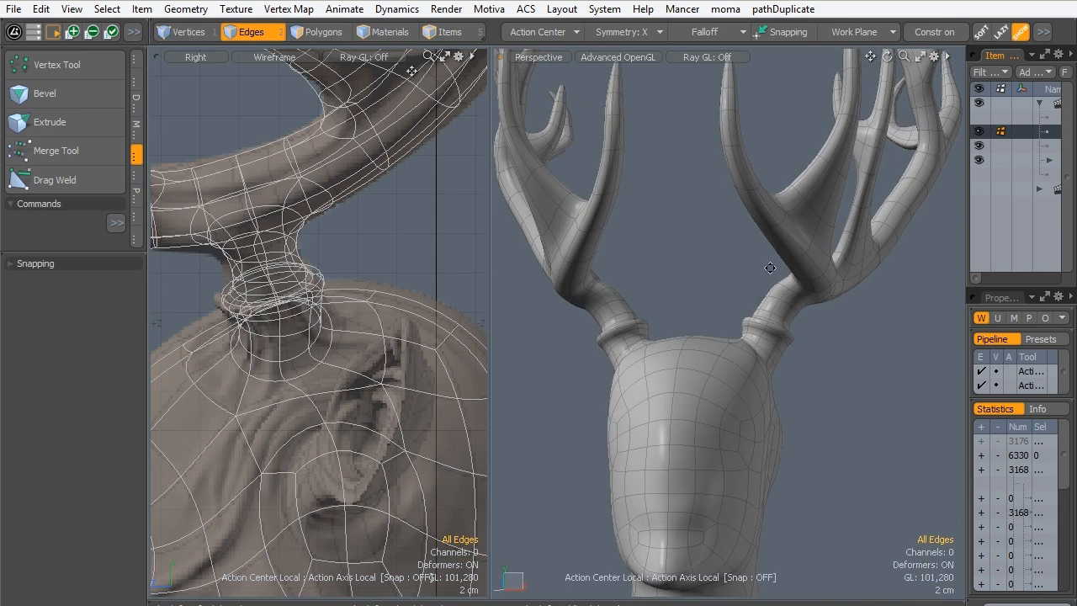
{"action": "left_click_drag", "start_coordinate": [768, 269], "coordinate": [744, 356], "text": "alt+shift"}
{"action": "left_click_drag", "start_coordinate": [675, 318], "coordinate": [676, 415], "text": "alt"}
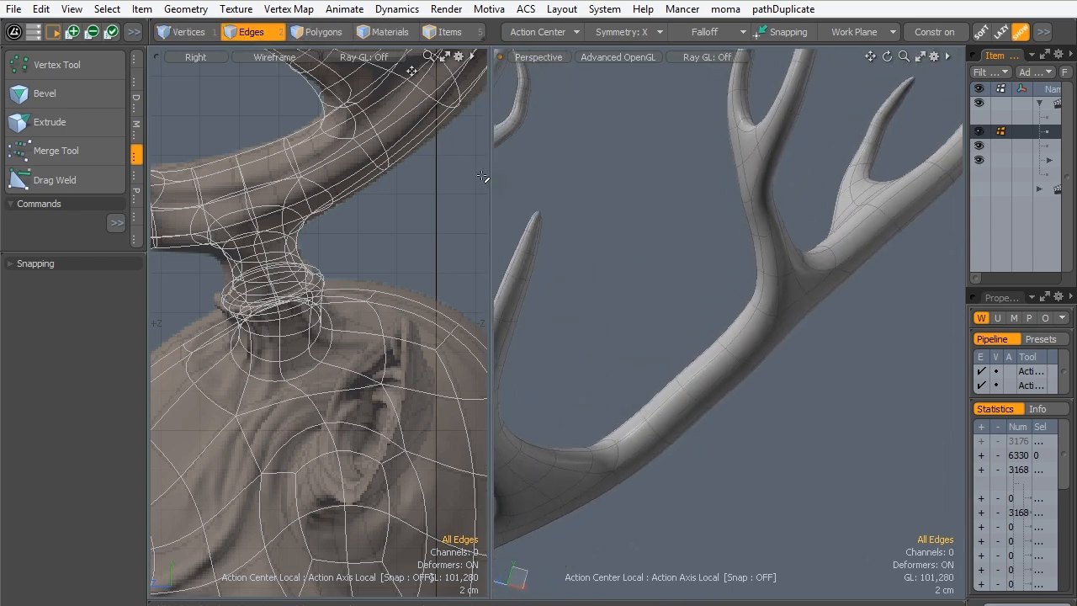
- Select three edge loops on the antler's main beam below the upper fork and scale them to 71.5% in local X and Y
{"action": "left_click_drag", "start_coordinate": [702, 378], "coordinate": [647, 336], "text": "alt"}
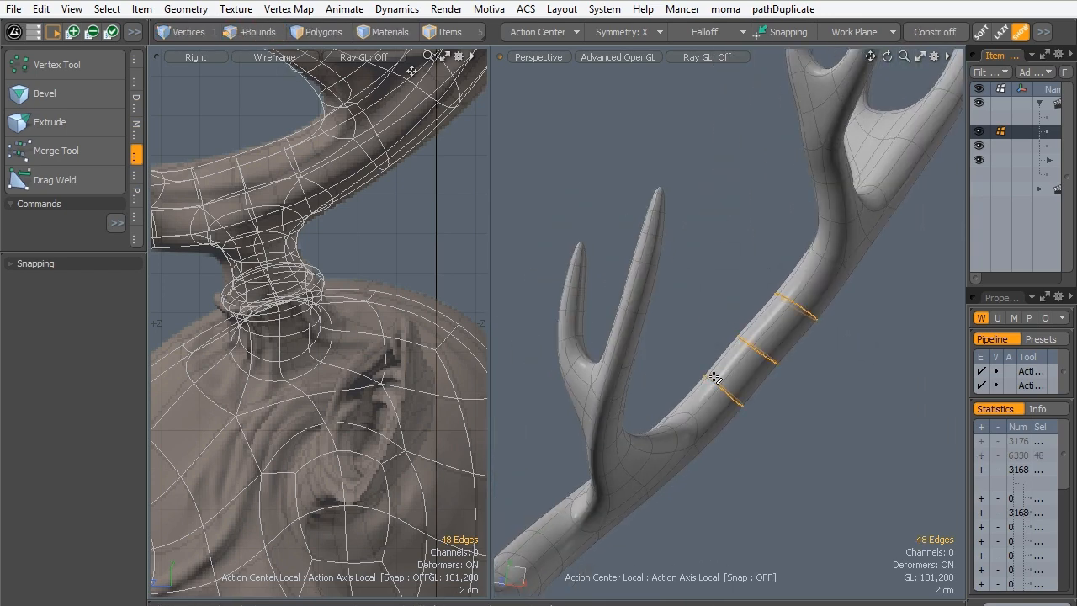
{"action": "left_click_drag", "start_coordinate": [821, 177], "coordinate": [744, 231], "text": "alt+shift"}
{"action": "left_click_drag", "start_coordinate": [744, 232], "coordinate": [659, 305], "text": "alt+shift"}
{"action": "left_click", "coordinate": [538, 32]}
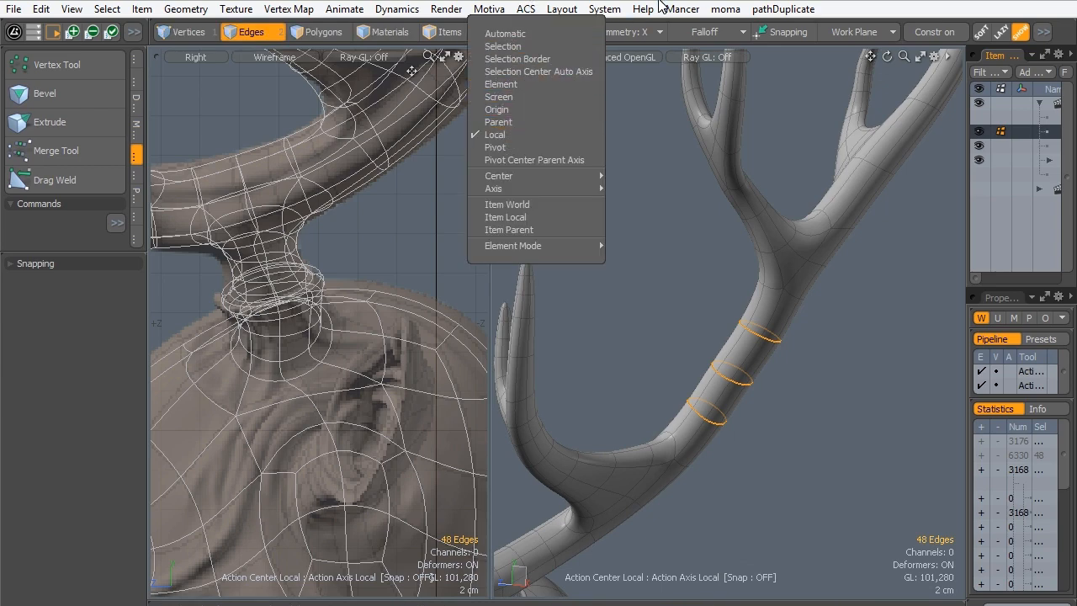
{"action": "key", "text": "r"}
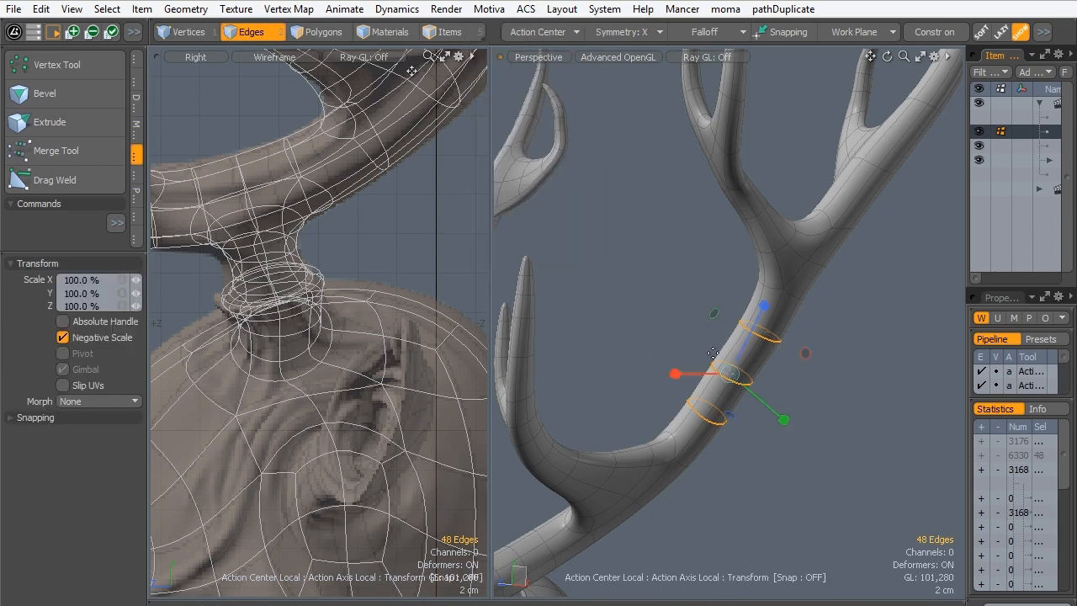
{"action": "left_click_drag", "start_coordinate": [670, 360], "coordinate": [794, 304], "text": "alt"}
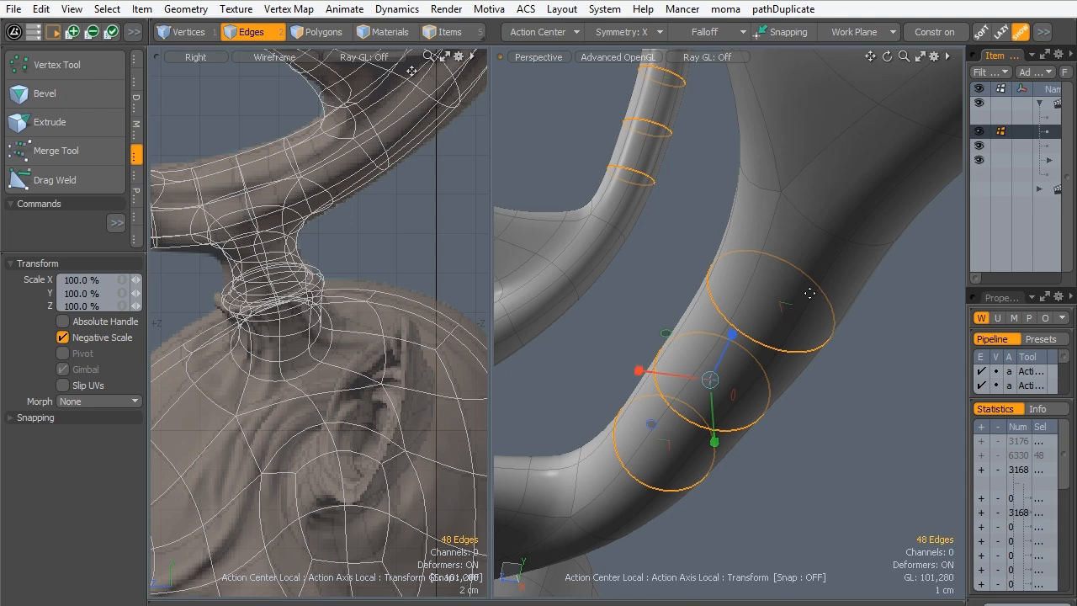
{"action": "left_click_drag", "start_coordinate": [651, 423], "coordinate": [623, 423]}
{"action": "left_click_drag", "start_coordinate": [757, 353], "coordinate": [715, 336], "text": "alt"}
{"action": "left_click_drag", "start_coordinate": [715, 337], "coordinate": [738, 344], "text": "ctrl+alt"}
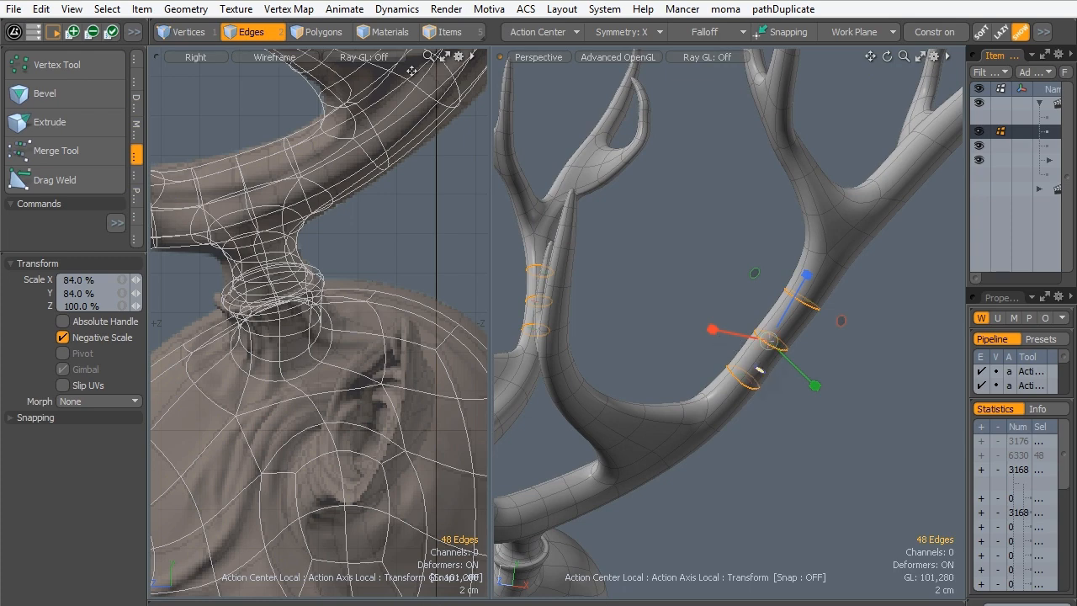
{"action": "left_click_drag", "start_coordinate": [782, 394], "coordinate": [713, 358], "text": "ctrl+alt"}
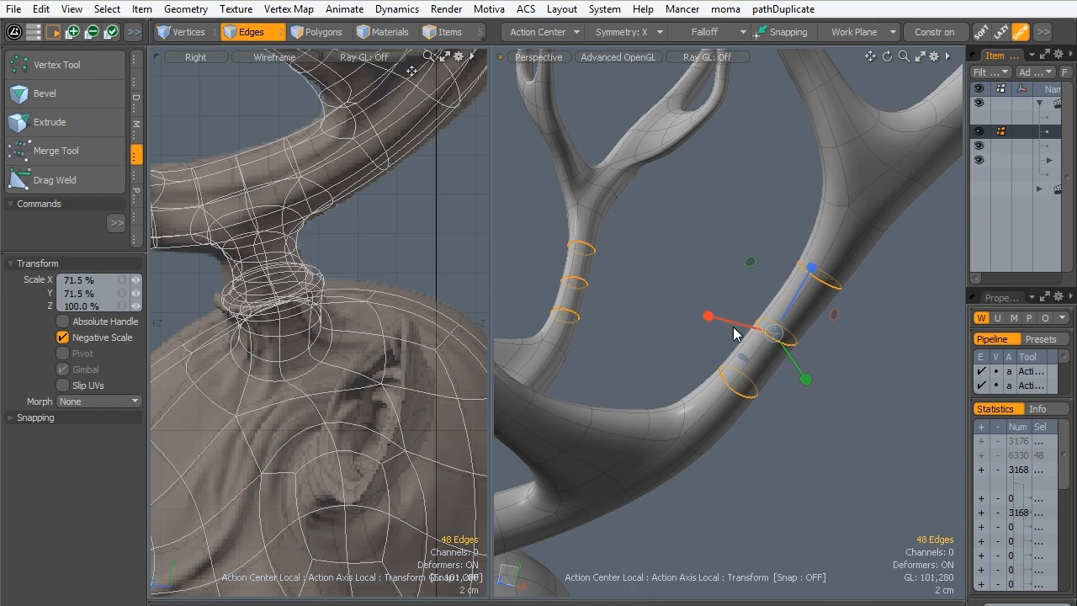
{"action": "key", "text": "q"}
{"action": "left_click", "coordinate": [756, 265]}
- Select the edge loops along the long curved upper tine and scale them down in local X and Y
{"action": "left_click_drag", "start_coordinate": [764, 233], "coordinate": [670, 398], "text": "ctrl+alt"}
{"action": "left_click_drag", "start_coordinate": [669, 399], "coordinate": [791, 311], "text": "alt"}
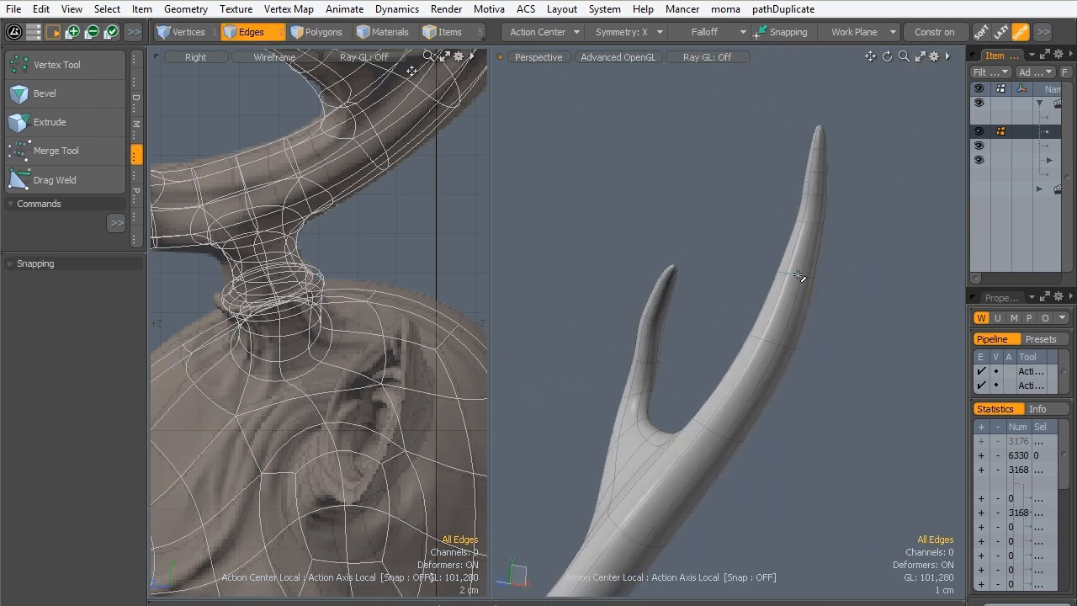
{"action": "double_click", "coordinate": [774, 343], "text": "shift"}
{"action": "key", "text": "r"}
{"action": "left_click_drag", "start_coordinate": [799, 324], "coordinate": [686, 413], "text": "alt"}
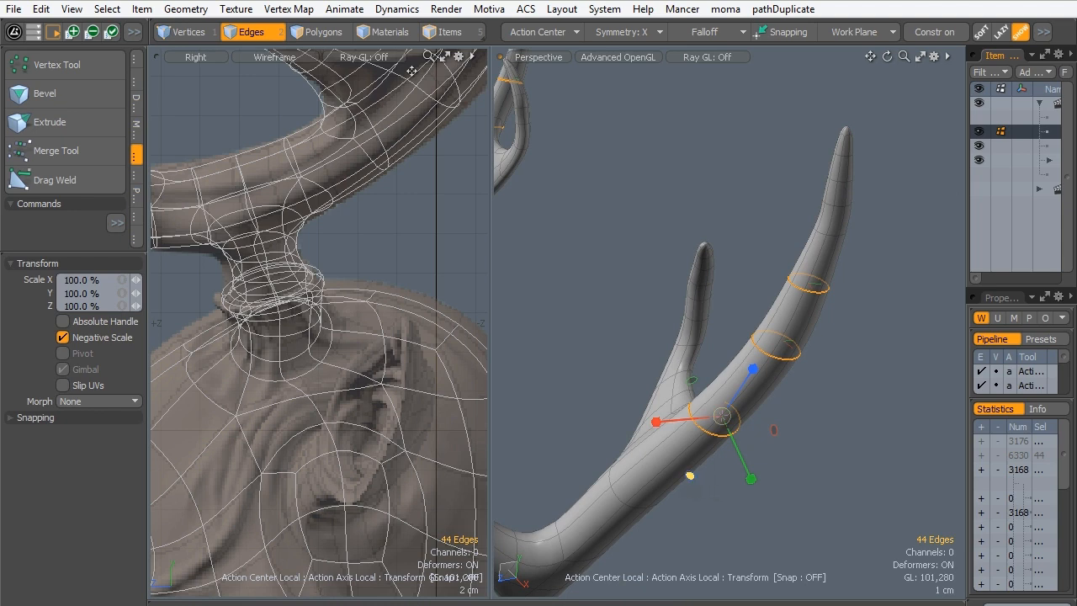
{"action": "left_click_drag", "start_coordinate": [690, 475], "coordinate": [644, 476]}
{"action": "key", "text": "q"}
{"action": "left_click", "coordinate": [766, 439]}
- Compare the head mesh with the underlying sculpt in the perspective, front and right views
{"action": "left_click_drag", "start_coordinate": [635, 392], "coordinate": [663, 479], "text": "alt"}
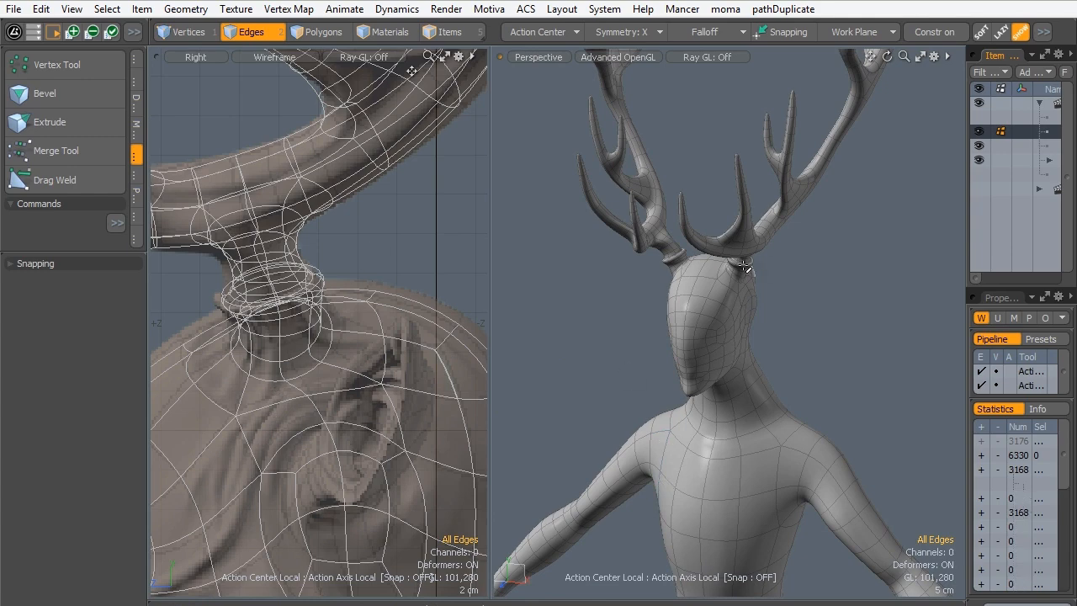
{"action": "left_click_drag", "start_coordinate": [732, 316], "coordinate": [724, 275], "text": "alt"}
{"action": "left_click_drag", "start_coordinate": [346, 458], "coordinate": [338, 356], "text": "alt+shift"}
{"action": "left_click_drag", "start_coordinate": [338, 357], "coordinate": [376, 231], "text": "ctrl+alt"}
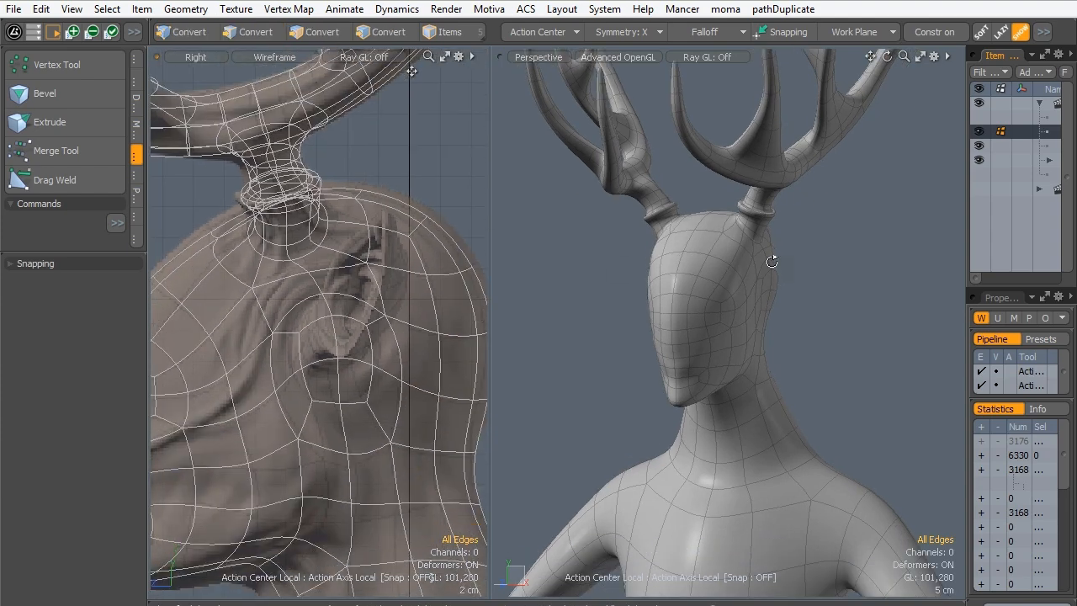
{"action": "left_click_drag", "start_coordinate": [337, 372], "coordinate": [360, 317], "text": "alt+shift"}
{"action": "key", "text": "ctrl+space"}
{"action": "left_click", "coordinate": [392, 432]}
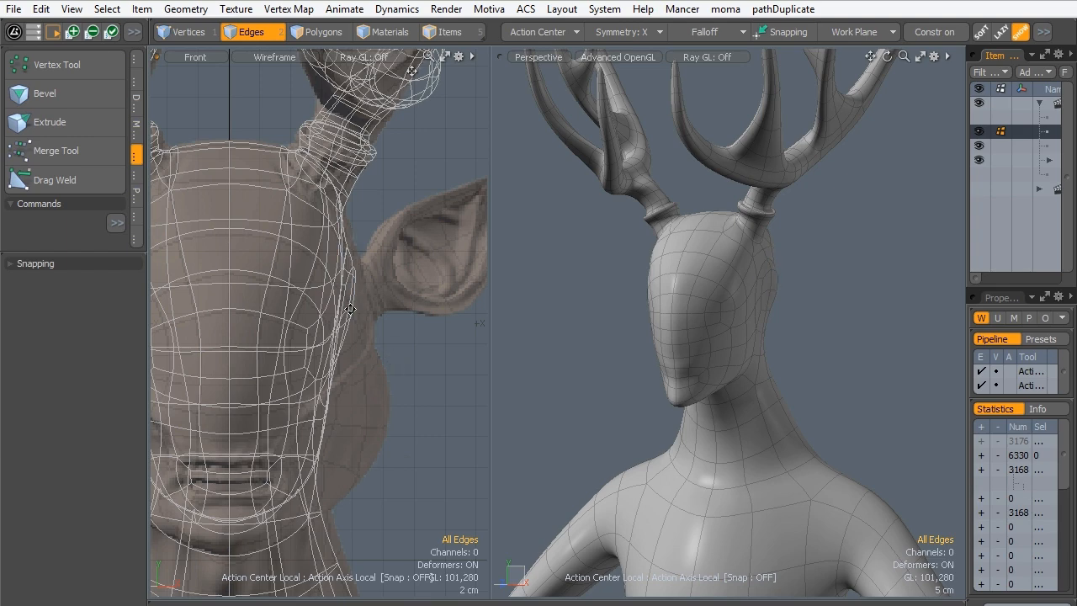
{"action": "left_click_drag", "start_coordinate": [328, 280], "coordinate": [367, 283], "text": "alt+shift"}
{"action": "key", "text": "ctrl+space"}
{"action": "left_click", "coordinate": [416, 345]}
{"action": "mouse_move", "coordinate": [367, 282]}
{"action": "left_mouse_down", "text": "ctrl+alt"}
{"action": "mouse_move", "coordinate": [328, 288]}
{"action": "mouse_move", "coordinate": [342, 342]}
{"action": "mouse_move", "coordinate": [311, 256]}
{"action": "mouse_move", "coordinate": [336, 293]}
{"action": "mouse_move", "coordinate": [363, 438]}
{"action": "left_mouse_up", "text": "ctrl+alt"}
- Select the vertical strip of polygons along the side of the head and compare it with the sculpt in front, left and back views
{"action": "key", "text": "3"}
{"action": "left_click_drag", "start_coordinate": [730, 356], "coordinate": [637, 363], "text": "ctrl+alt"}
{"action": "left_click_drag", "start_coordinate": [767, 336], "coordinate": [805, 295], "text": "ctrl+alt"}
{"action": "left_click_drag", "start_coordinate": [339, 407], "coordinate": [315, 428], "text": "alt+shift"}
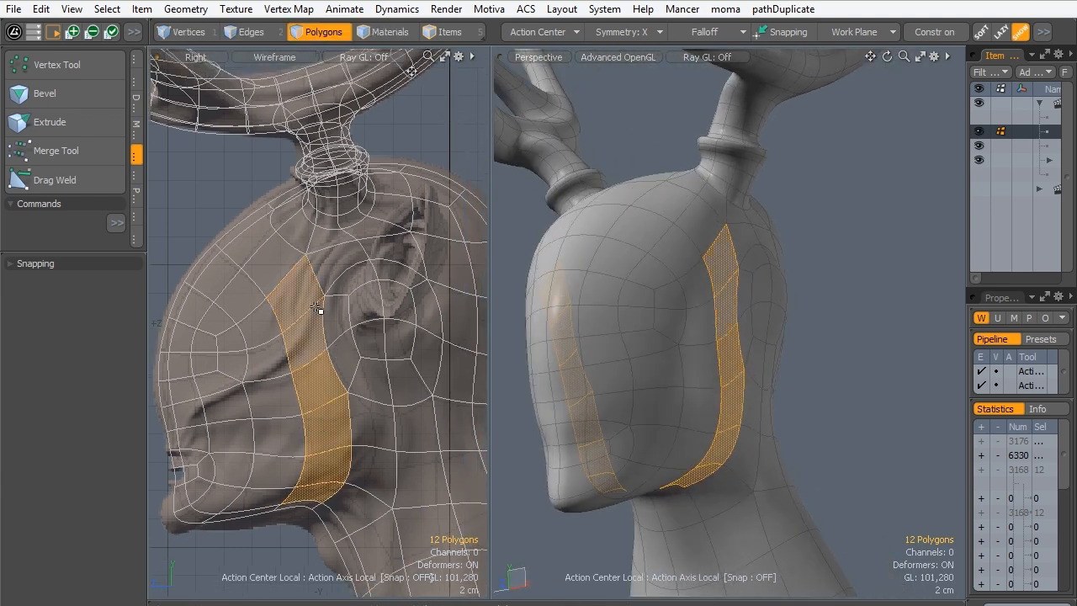
{"action": "key", "text": "ctrl+space"}
{"action": "left_click", "coordinate": [384, 349]}
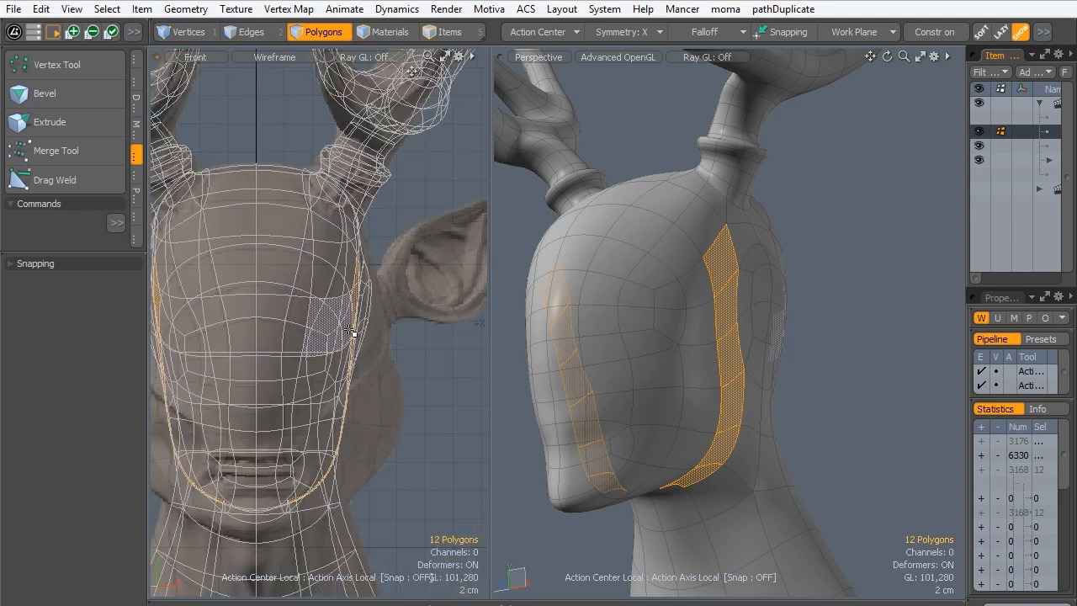
{"action": "key", "text": "ctrl+space"}
{"action": "left_click", "coordinate": [262, 357]}
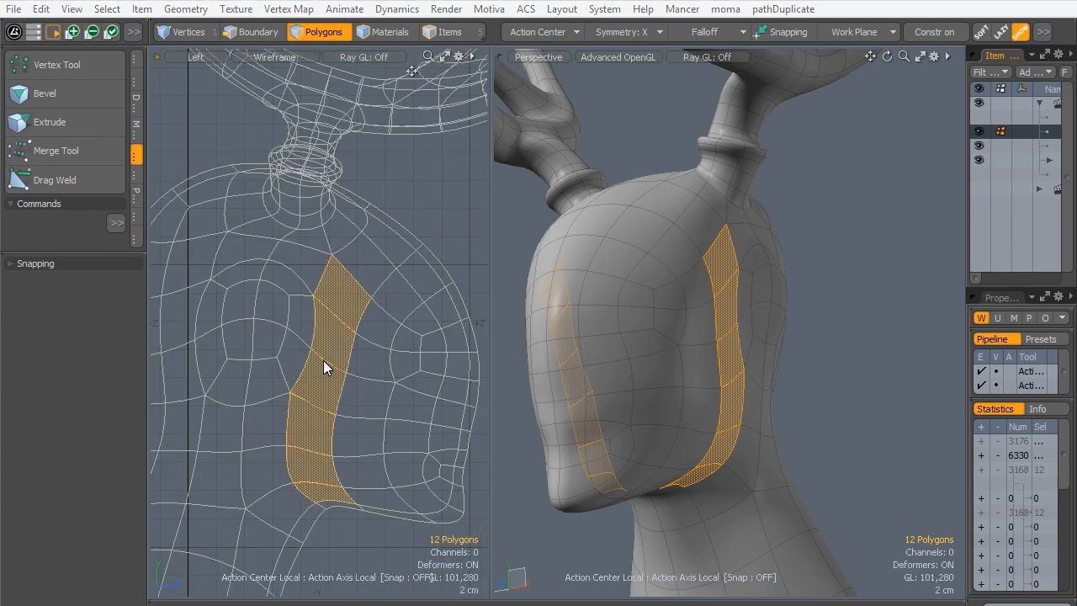
{"action": "key", "text": "ctrl+space"}
{"action": "left_click", "coordinate": [276, 387]}
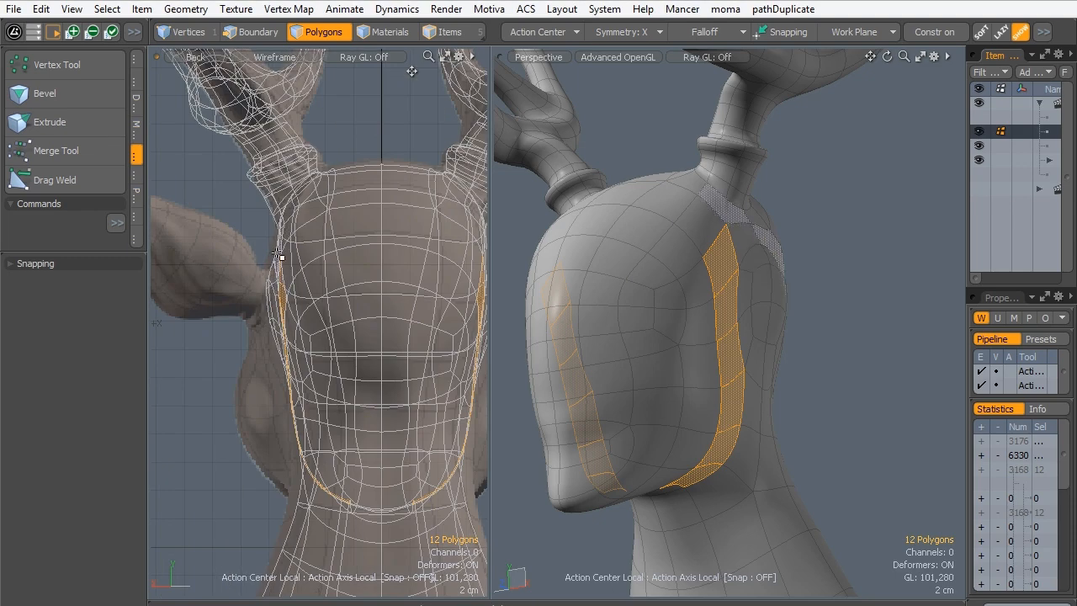
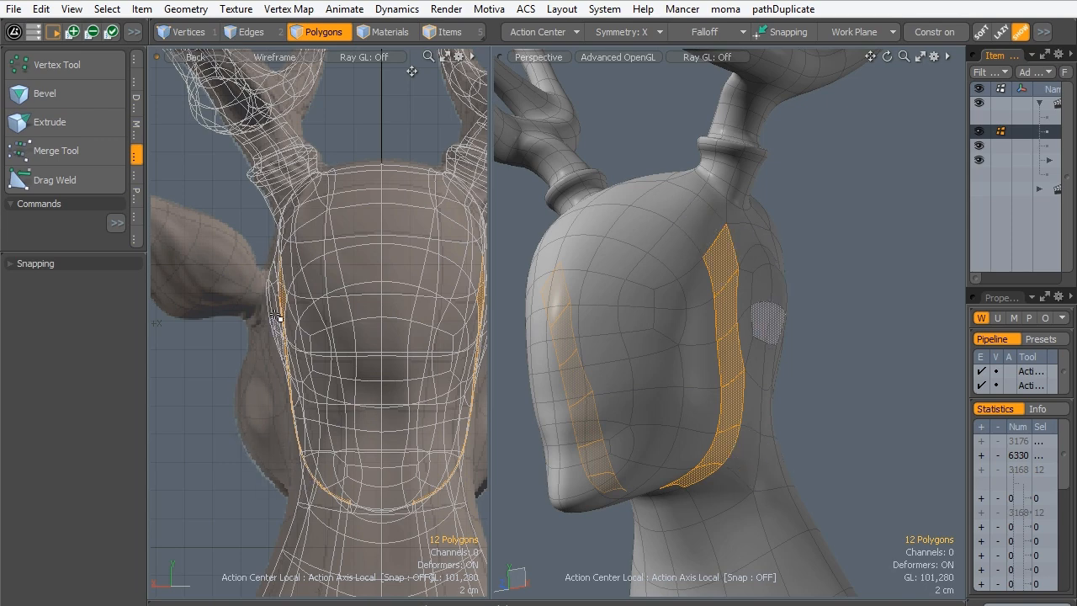
- Apply a linear falloff with Symmetric set to End to the selected side strip of polygons and activate the Move transform
{"action": "left_click_drag", "start_coordinate": [699, 360], "coordinate": [632, 264], "text": "alt"}
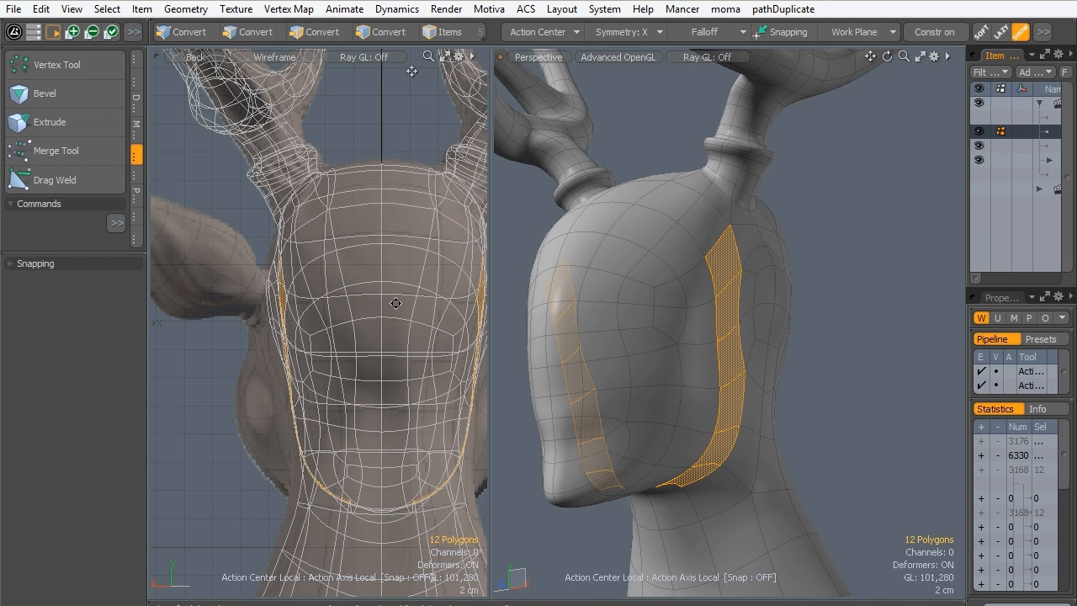
{"action": "left_click", "coordinate": [705, 31]}
{"action": "left_click", "coordinate": [706, 43]}
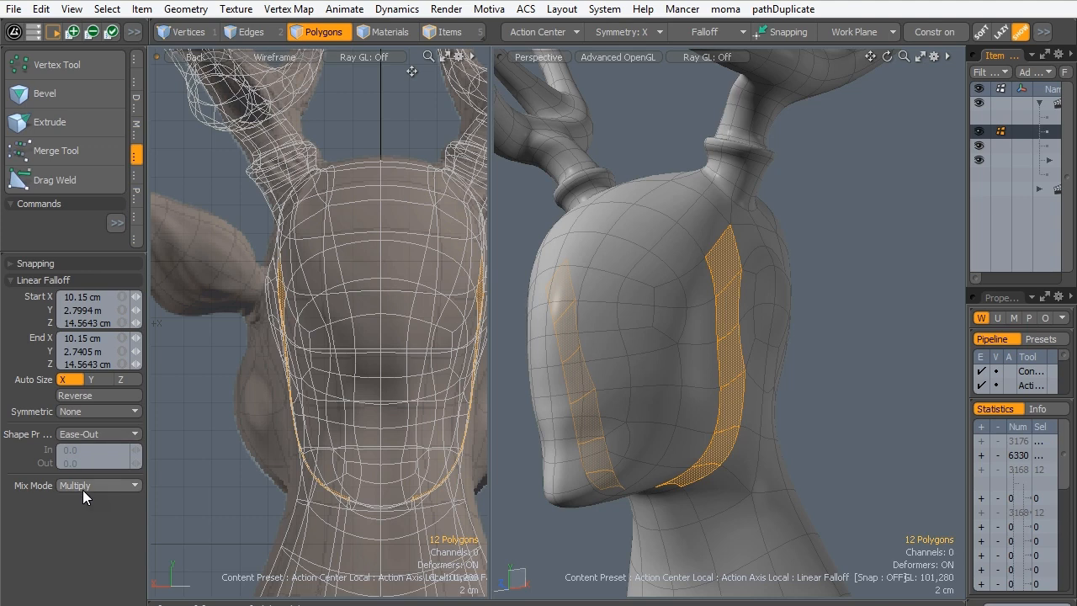
{"action": "left_click", "coordinate": [82, 411]}
{"action": "left_click", "coordinate": [82, 437]}
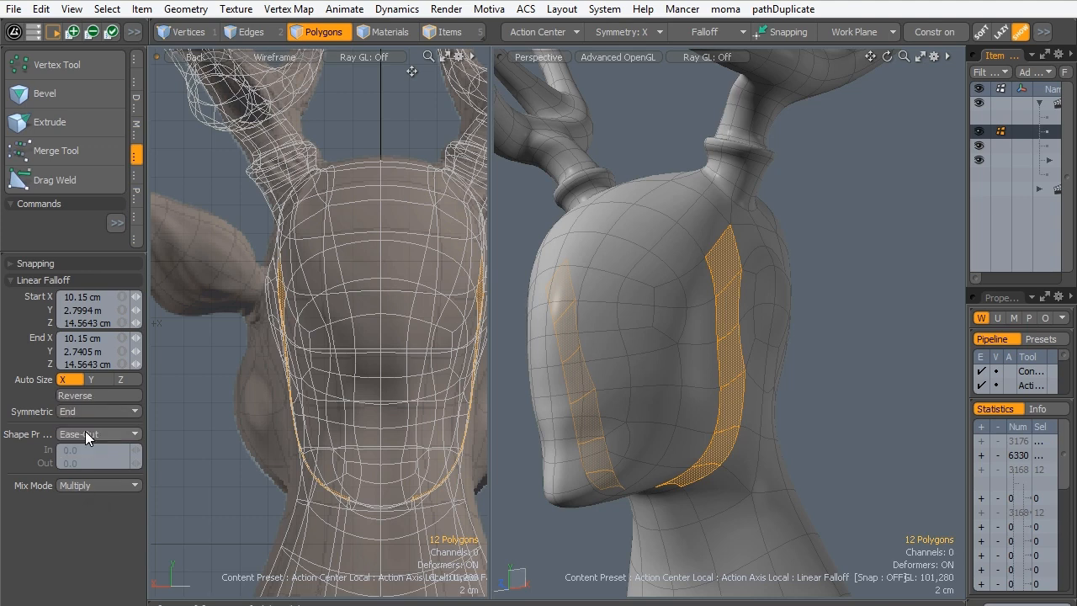
{"action": "key", "text": "w"}
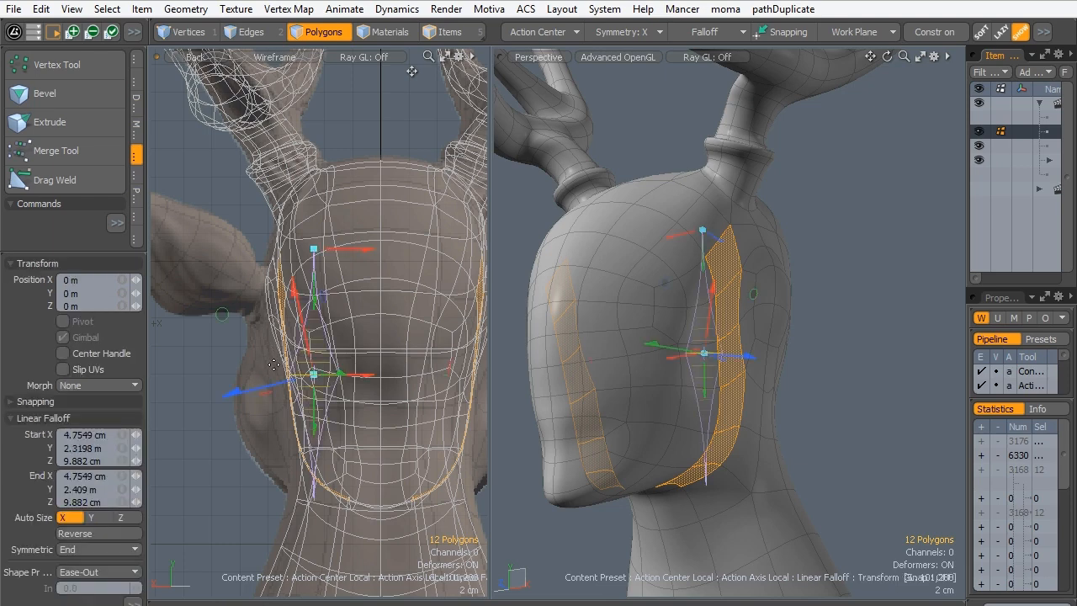
{"action": "left_click_drag", "start_coordinate": [349, 259], "coordinate": [286, 239], "text": "alt"}
{"action": "left_click_drag", "start_coordinate": [615, 266], "coordinate": [683, 313], "text": "alt"}
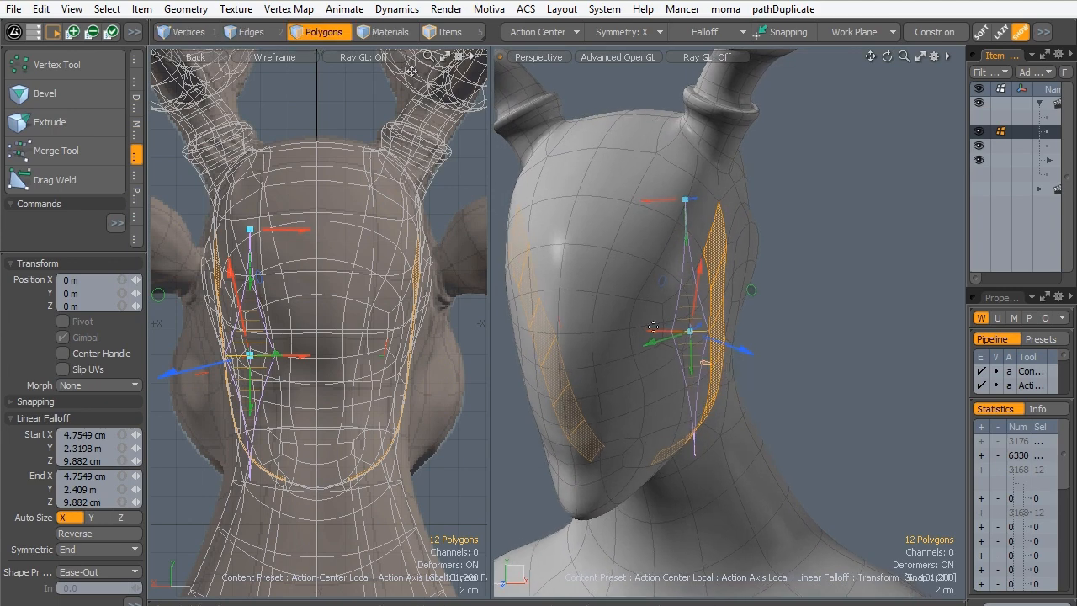
{"action": "left_click_drag", "start_coordinate": [70, 254], "coordinate": [78, 147]}
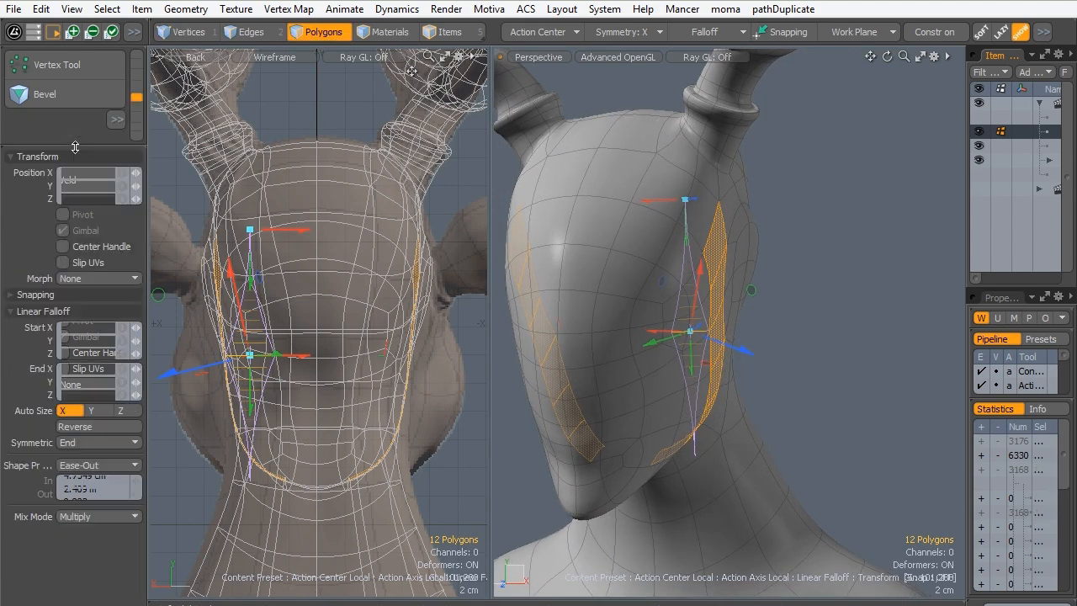
- Move the polygon strip on the side of the head outward using the Screen action center and an Ease-In falloff shape
{"action": "left_click", "coordinate": [549, 34]}
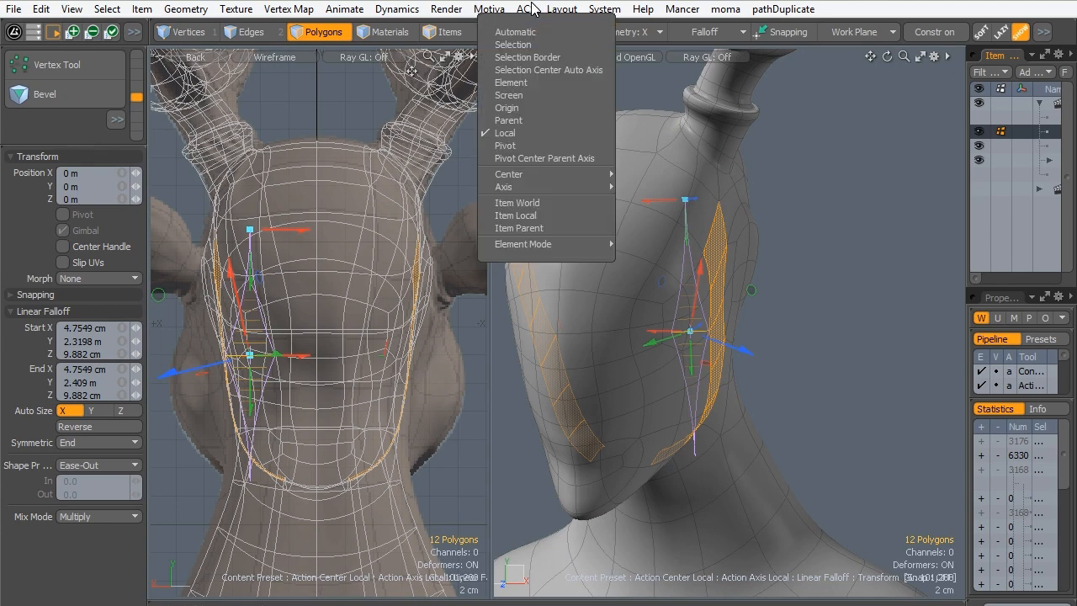
{"action": "left_click", "coordinate": [508, 95]}
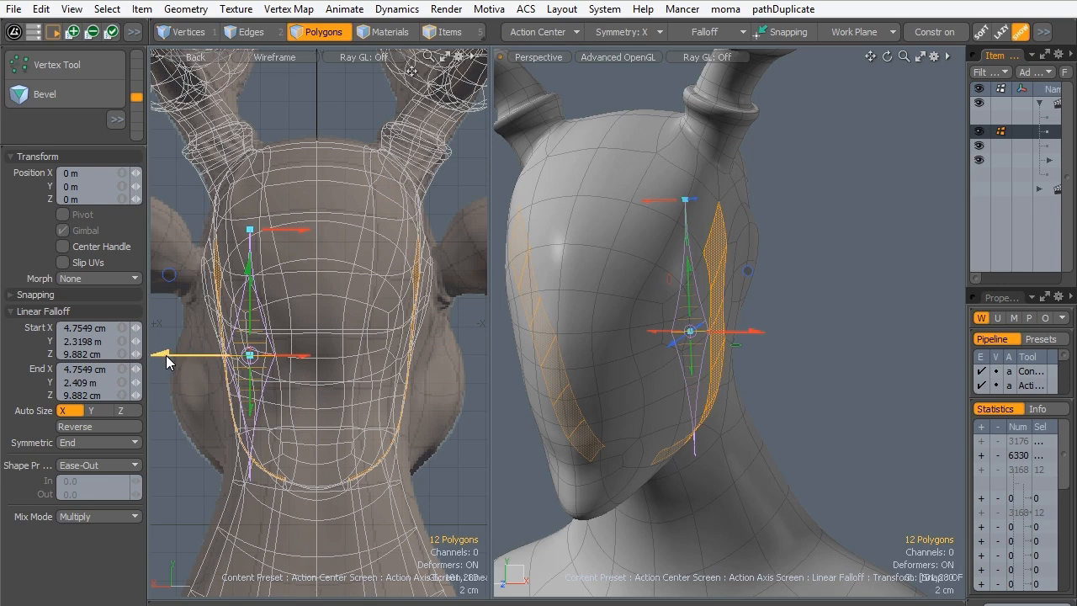
{"action": "left_click", "coordinate": [78, 464]}
{"action": "left_click", "coordinate": [76, 453]}
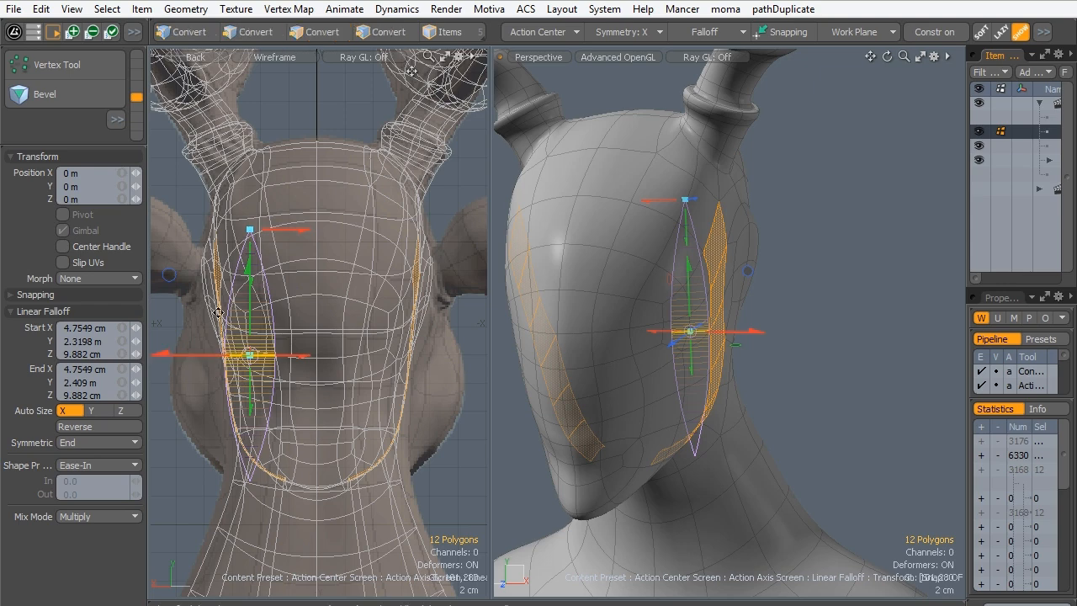
{"action": "left_click_drag", "start_coordinate": [162, 356], "coordinate": [188, 362], "text": "alt"}
{"action": "left_click_drag", "start_coordinate": [681, 358], "coordinate": [775, 323], "text": "alt"}
{"action": "key", "text": "q"}
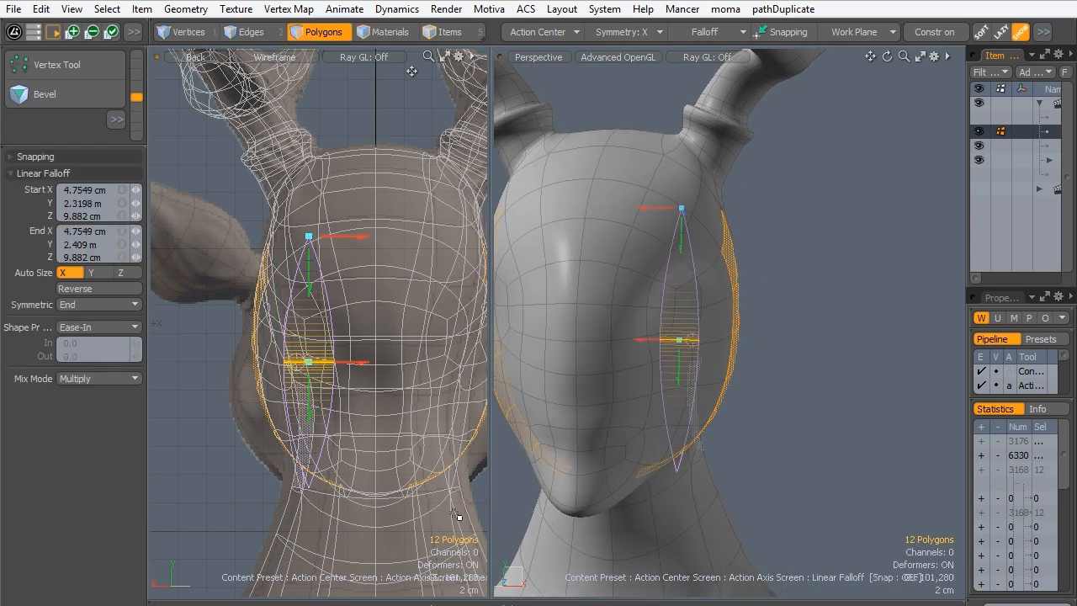
- Switch to vertex selection and drop the linear falloff
{"action": "left_click_drag", "start_coordinate": [766, 380], "coordinate": [652, 364], "text": "alt"}
{"action": "key", "text": "1"}
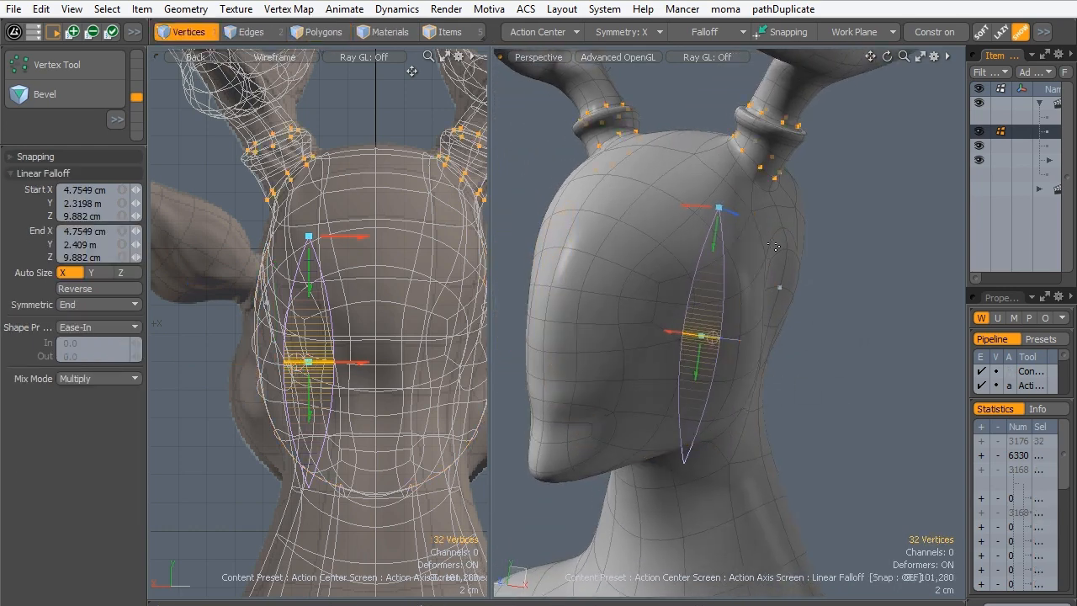
{"action": "key", "text": "q"}
- Compare the reshaped sides of the head with the sculpt in the perspective and back views
{"action": "left_click_drag", "start_coordinate": [766, 313], "coordinate": [633, 340], "text": "alt"}
{"action": "left_click_drag", "start_coordinate": [632, 340], "coordinate": [716, 335], "text": "alt"}
{"action": "left_click_drag", "start_coordinate": [717, 335], "coordinate": [651, 339], "text": "ctrl+alt"}
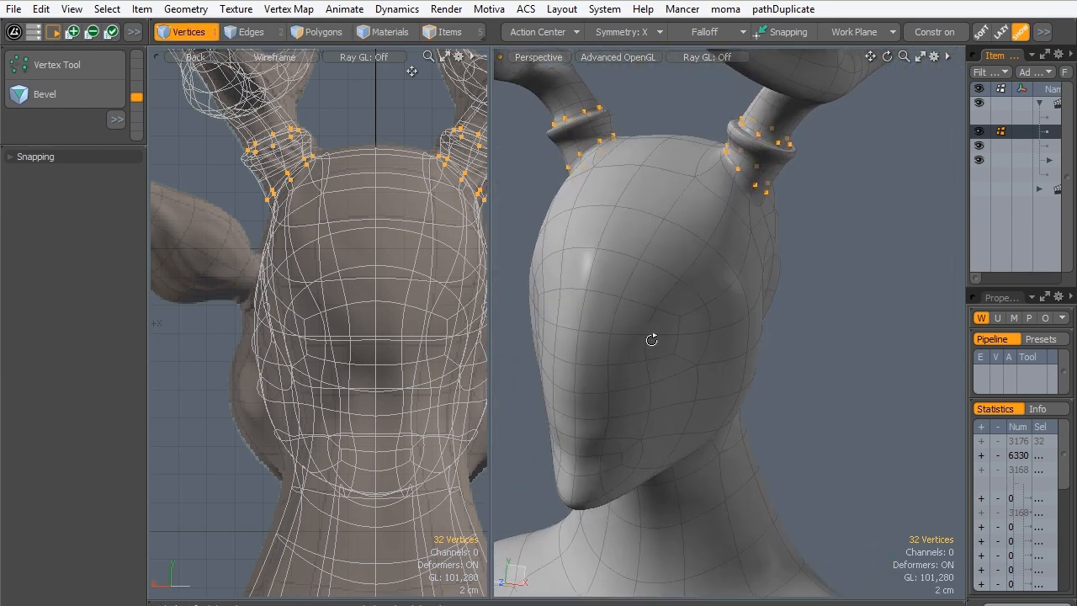
{"action": "left_click_drag", "start_coordinate": [343, 352], "coordinate": [315, 370], "text": "alt+shift"}
{"action": "left_click_drag", "start_coordinate": [314, 370], "coordinate": [304, 370], "text": "ctrl+alt"}
{"action": "left_click_drag", "start_coordinate": [664, 291], "coordinate": [797, 347], "text": "alt"}
{"action": "left_click_drag", "start_coordinate": [699, 309], "coordinate": [737, 320], "text": "alt"}
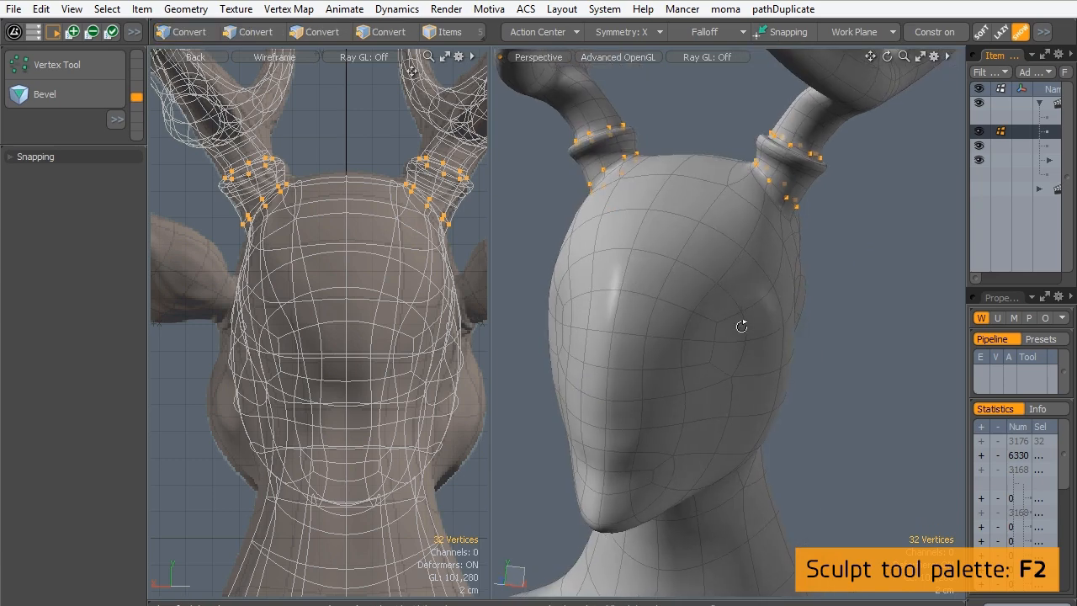
- Switch to edge selection and activate the Push sculpting tool
{"action": "key", "text": "2"}
{"action": "left_click_drag", "start_coordinate": [530, 291], "coordinate": [685, 280], "text": "alt"}
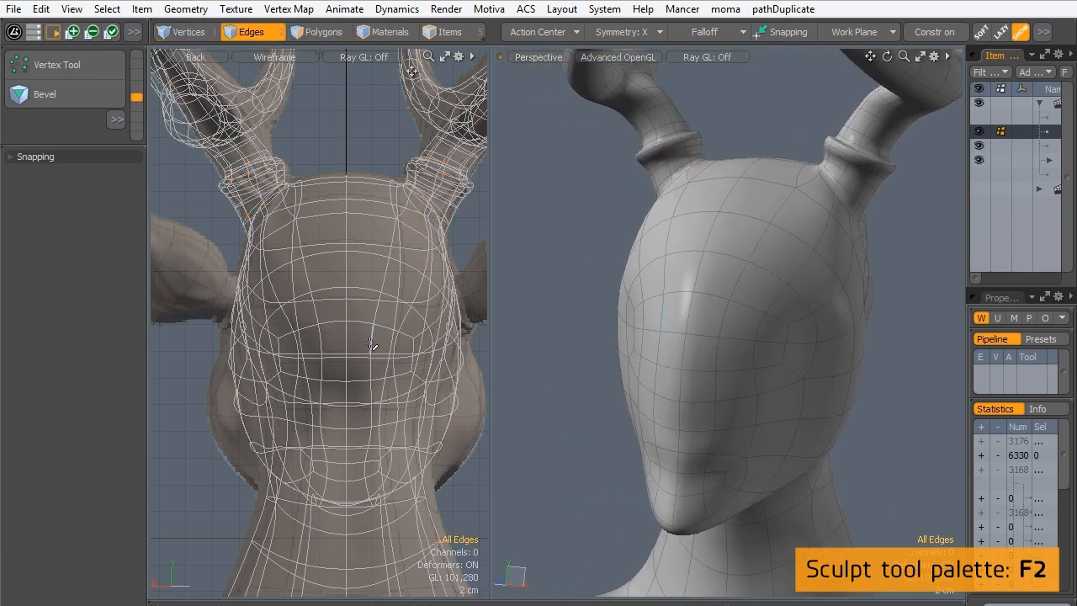
{"action": "key", "text": "F2"}
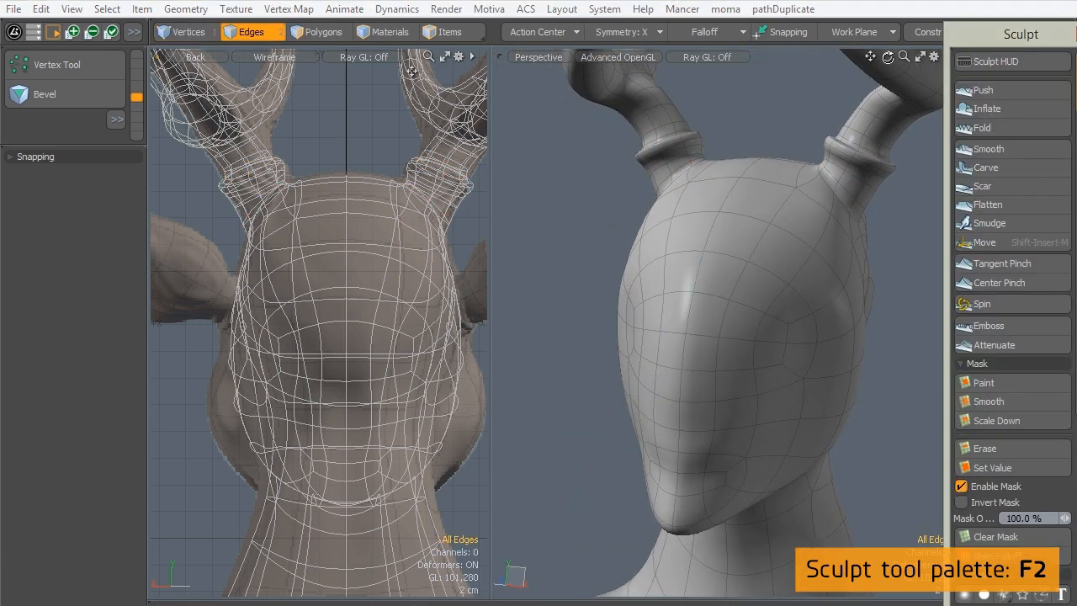
{"action": "mouse_move", "coordinate": [958, 37]}
{"action": "left_mouse_down"}
{"action": "mouse_move", "coordinate": [158, 78]}
{"action": "mouse_move", "coordinate": [123, 59]}
{"action": "left_mouse_up"}
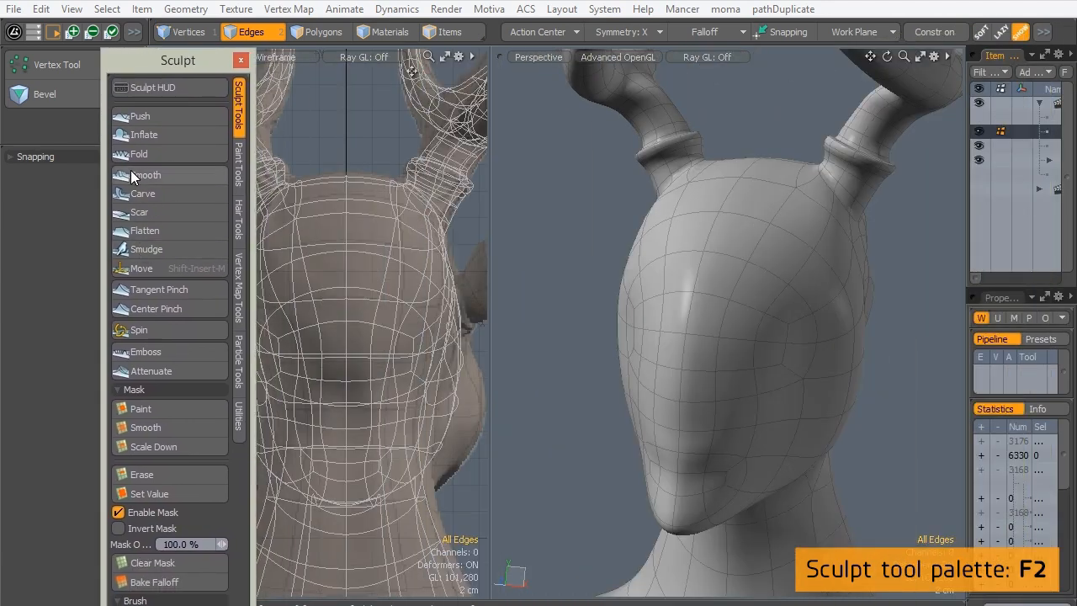
{"action": "left_click_drag", "start_coordinate": [189, 61], "coordinate": [283, 63]}
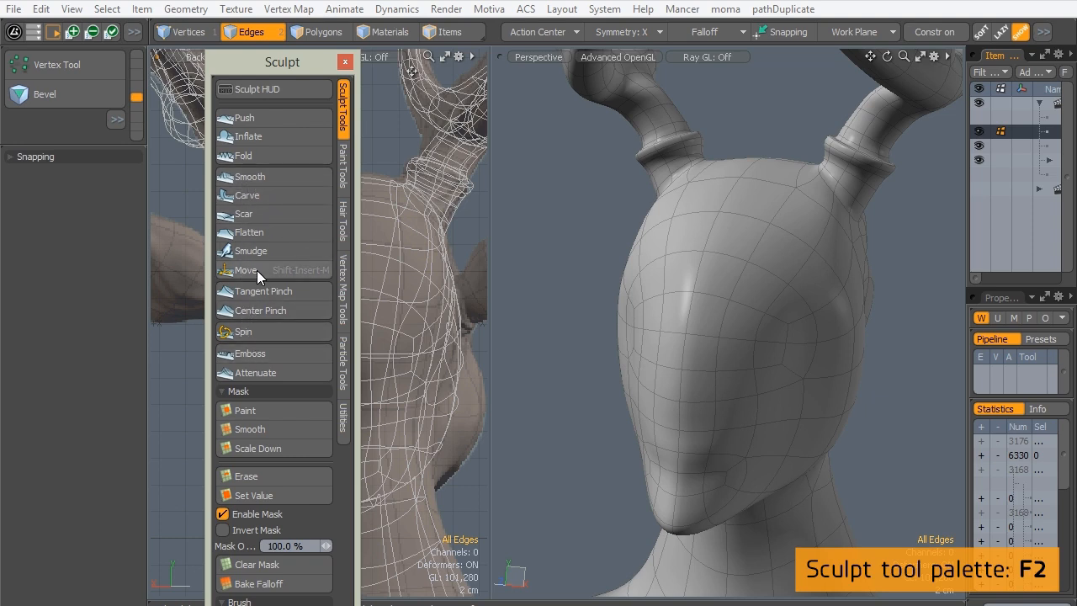
{"action": "left_click", "coordinate": [267, 116]}
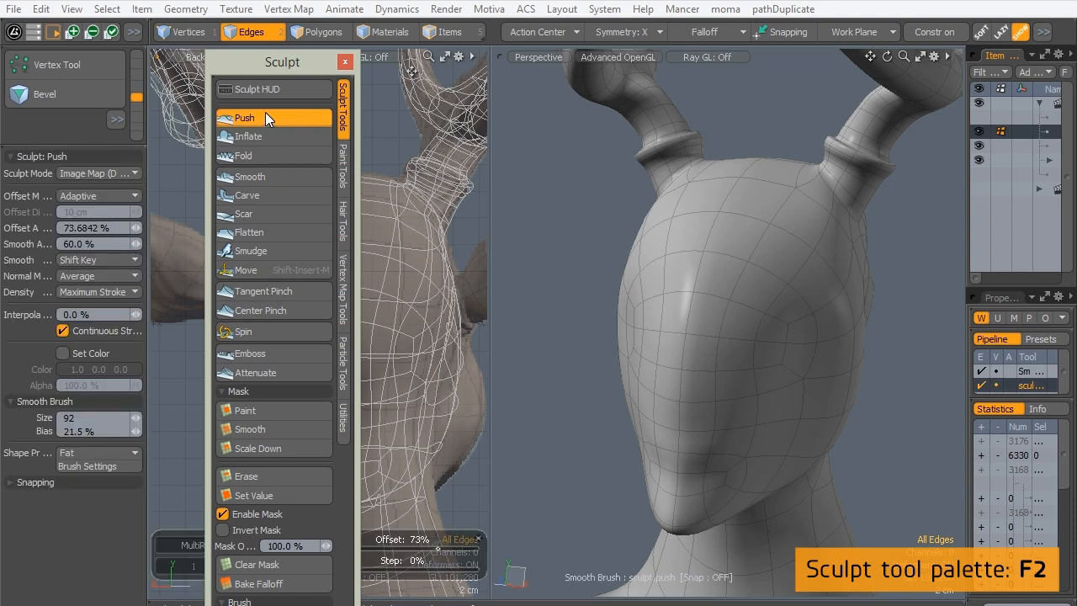
{"action": "left_click", "coordinate": [345, 63]}
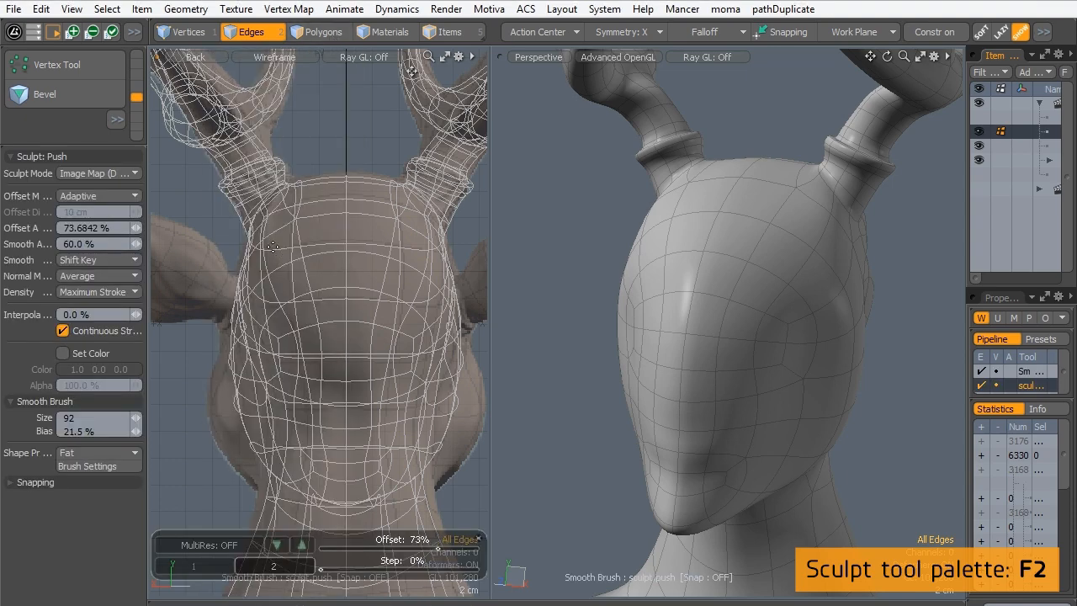
- Set the Push tool's sculpt mode to Mesh
{"action": "left_click", "coordinate": [693, 30]}
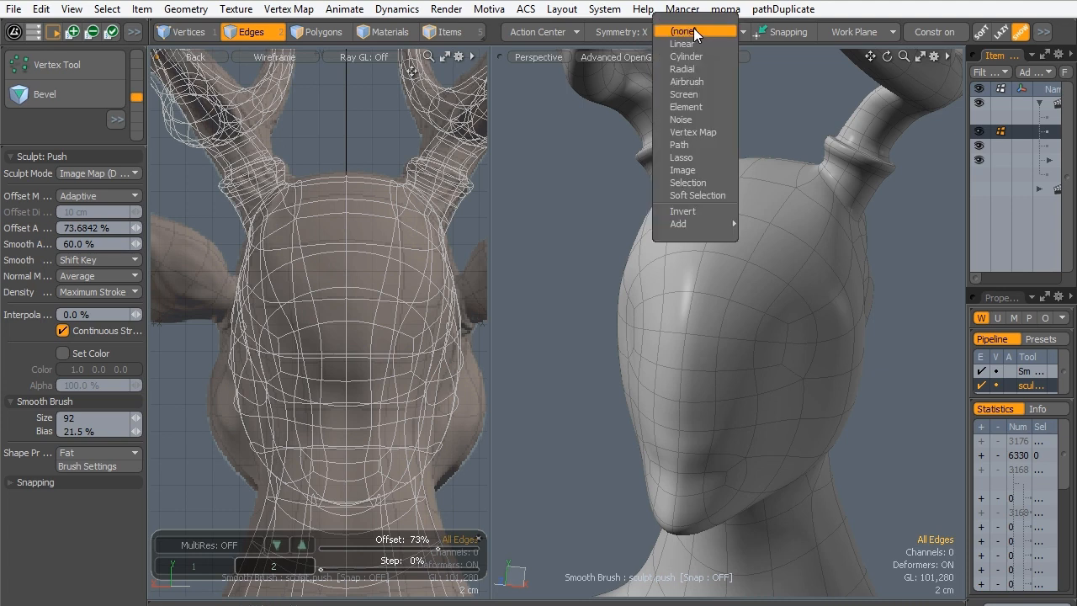
{"action": "left_click", "coordinate": [85, 174]}
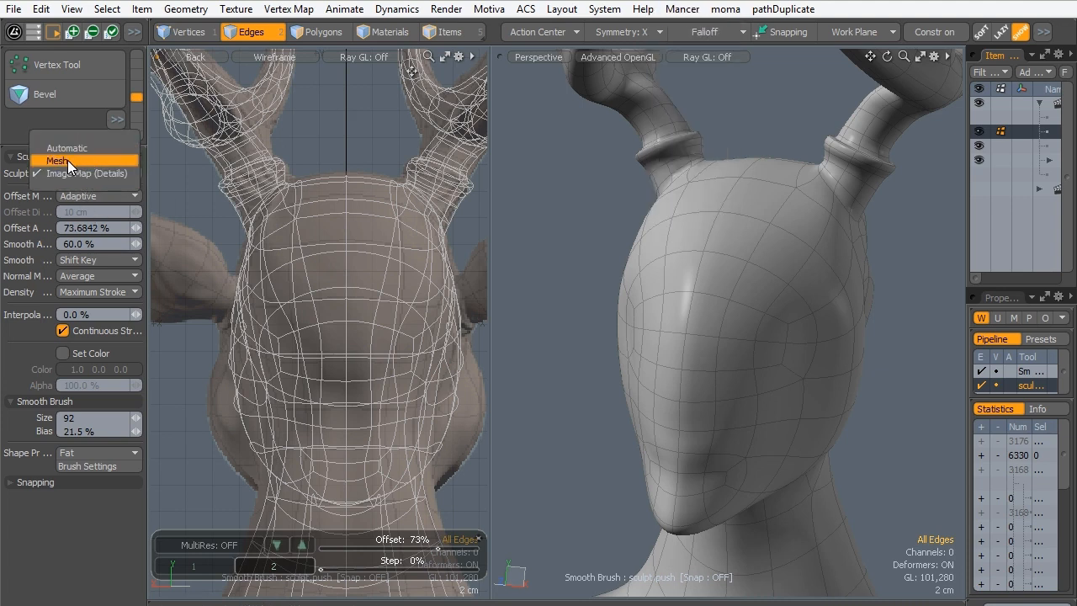
{"action": "left_click", "coordinate": [68, 161]}
- Display the front reference view and push the lower cheek and jaw outward with a size 54 brush
{"action": "key", "text": "ctrl+space"}
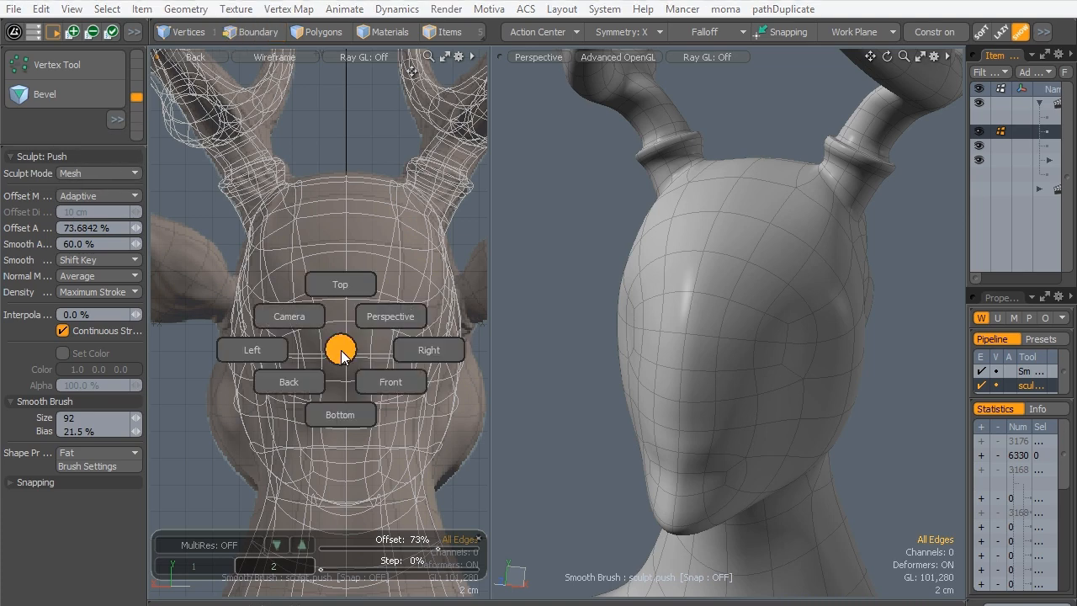
{"action": "left_click", "coordinate": [375, 389]}
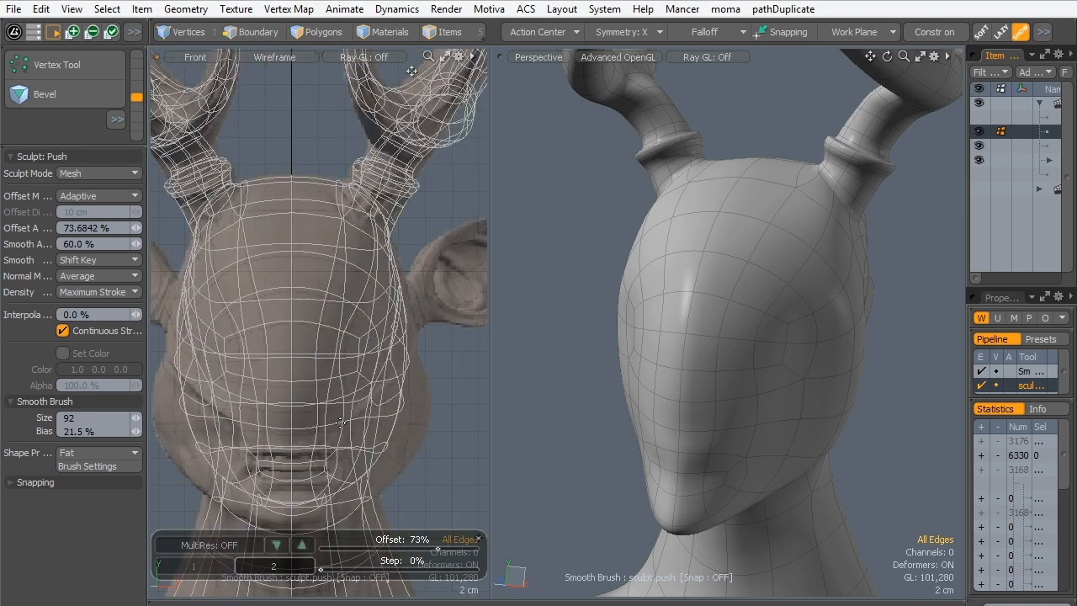
{"action": "left_click_drag", "start_coordinate": [232, 278], "coordinate": [276, 262], "text": "alt+shift"}
{"action": "scroll", "coordinate": [252, 270], "scroll_direction": "down", "scroll_amount": 3}
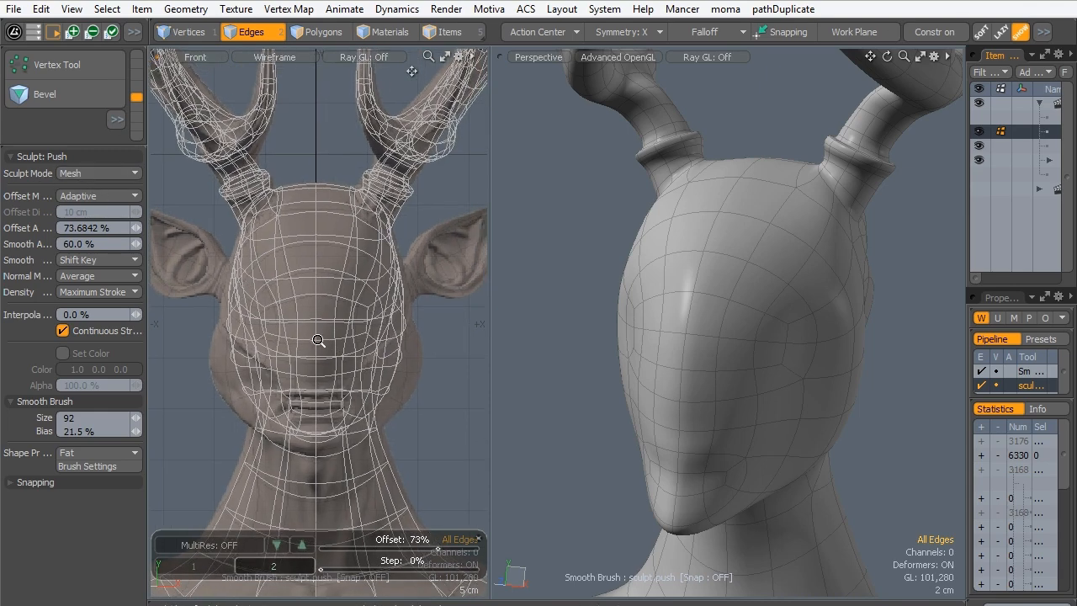
{"action": "scroll", "coordinate": [318, 339], "scroll_direction": "up", "scroll_amount": 3}
{"action": "left_click_drag", "start_coordinate": [603, 370], "coordinate": [740, 350], "text": "alt"}
{"action": "left_click_drag", "start_coordinate": [740, 350], "coordinate": [746, 375], "text": "alt+shift"}
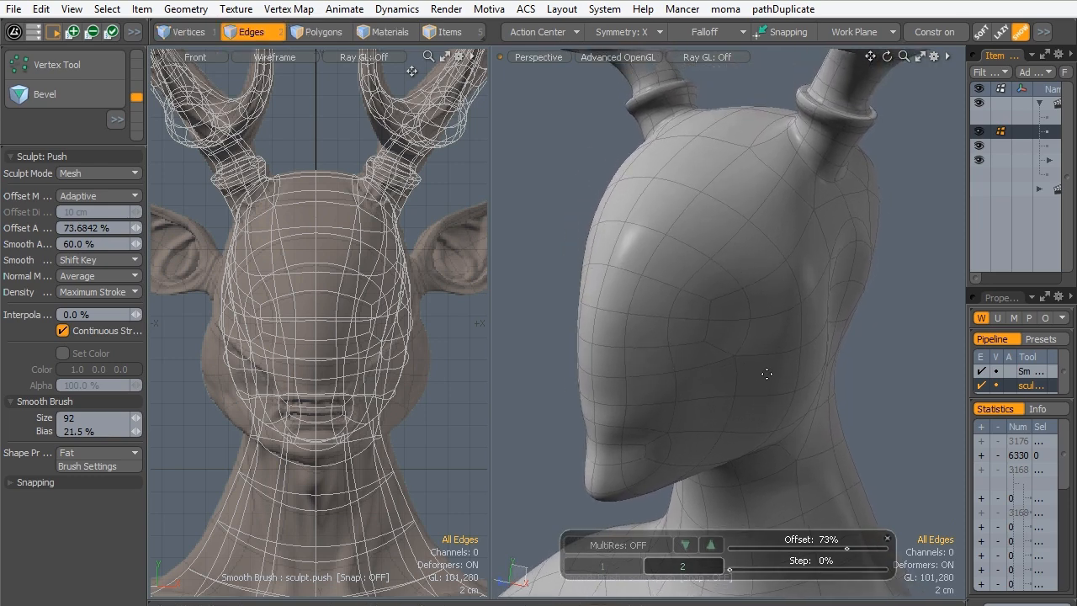
{"action": "mouse_move", "coordinate": [775, 392]}
{"action": "right_mouse_down"}
{"action": "mouse_move", "coordinate": [752, 393]}
{"action": "mouse_move", "coordinate": [762, 392]}
{"action": "mouse_move", "coordinate": [754, 407]}
{"action": "right_mouse_up"}
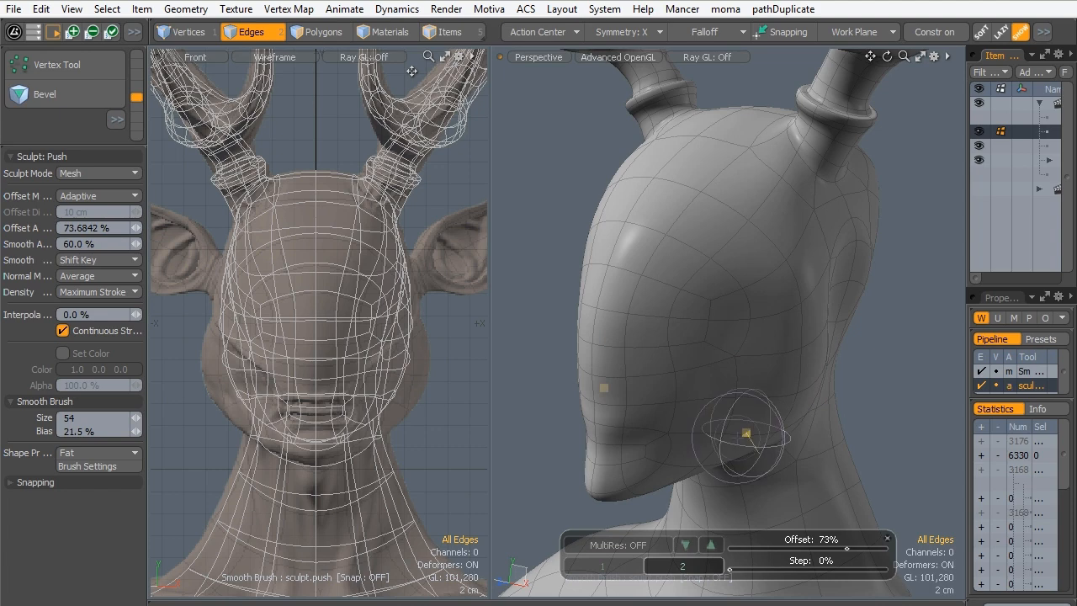
{"action": "mouse_move", "coordinate": [761, 399]}
{"action": "left_mouse_down", "text": "alt"}
{"action": "mouse_move", "coordinate": [698, 428]}
{"action": "mouse_move", "coordinate": [708, 437]}
{"action": "mouse_move", "coordinate": [733, 420]}
{"action": "left_mouse_up", "text": "alt"}
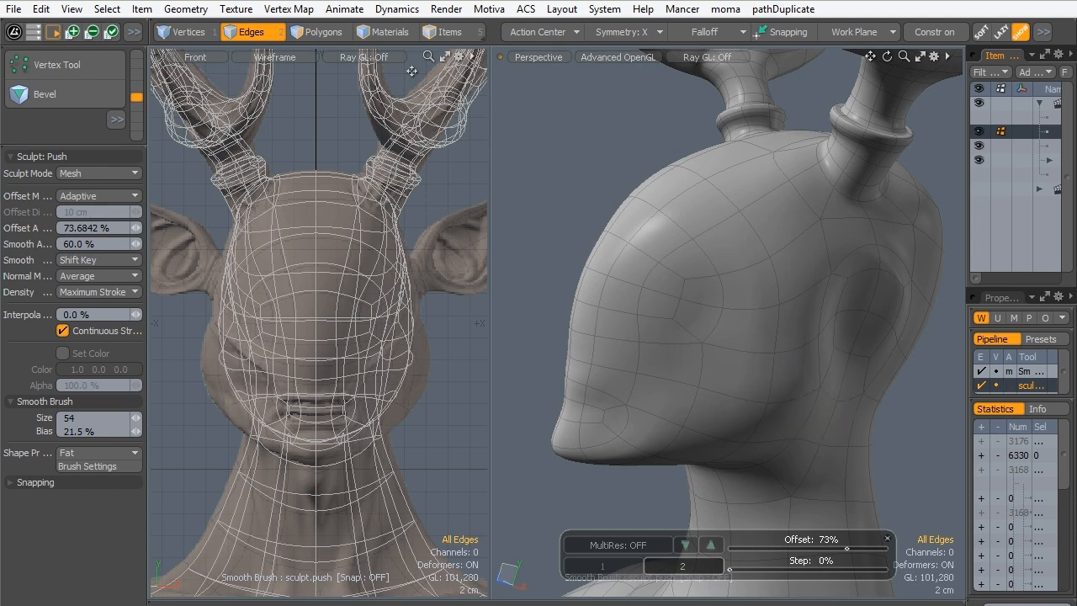
- Push the cheek and the area in front of the ear outward to widen the head toward the sculpt's outline
{"action": "mouse_move", "coordinate": [860, 311]}
{"action": "left_mouse_down"}
{"action": "mouse_move", "coordinate": [852, 305]}
{"action": "mouse_move", "coordinate": [859, 341]}
{"action": "mouse_move", "coordinate": [853, 298]}
{"action": "mouse_move", "coordinate": [852, 323]}
{"action": "mouse_move", "coordinate": [814, 338]}
{"action": "mouse_move", "coordinate": [828, 336]}
{"action": "left_mouse_up"}
{"action": "left_click_drag", "start_coordinate": [795, 378], "coordinate": [751, 380], "text": "alt"}
{"action": "mouse_move", "coordinate": [784, 333]}
{"action": "left_mouse_down"}
{"action": "mouse_move", "coordinate": [778, 319]}
{"action": "mouse_move", "coordinate": [797, 346]}
{"action": "mouse_move", "coordinate": [812, 336]}
{"action": "left_mouse_up"}
{"action": "mouse_move", "coordinate": [705, 381]}
{"action": "left_mouse_down", "text": "alt"}
{"action": "mouse_move", "coordinate": [720, 387]}
{"action": "mouse_move", "coordinate": [782, 345]}
{"action": "left_mouse_up", "text": "alt"}
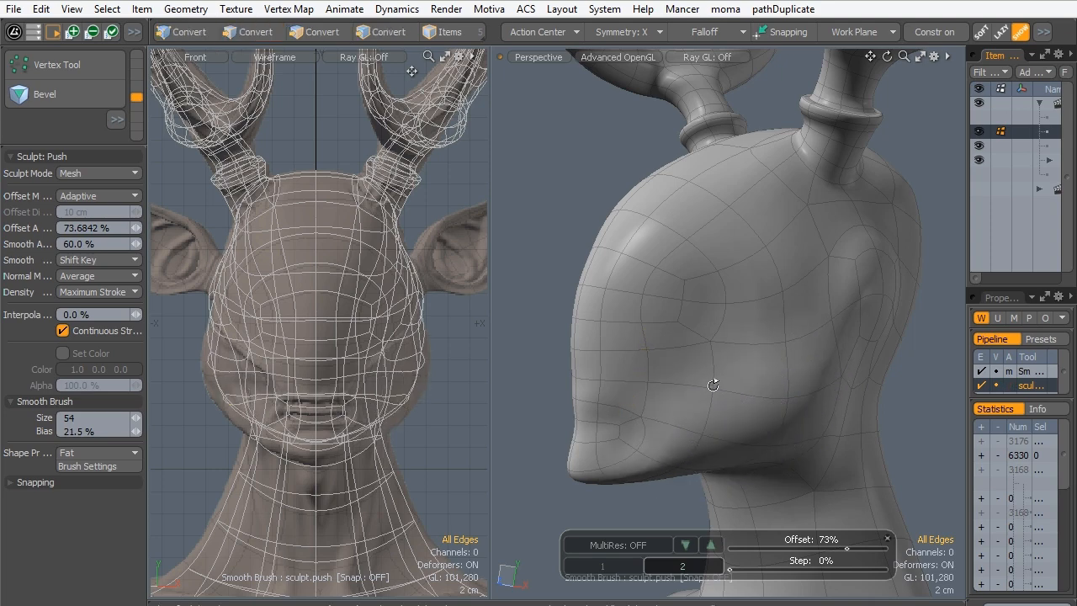
{"action": "left_click_drag", "start_coordinate": [709, 380], "coordinate": [754, 363], "text": "alt"}
- Build up the jaw angle and rear cheek with further Push strokes until they match the sculpt's front outline
{"action": "mouse_move", "coordinate": [716, 452]}
{"action": "left_mouse_down", "text": "alt"}
{"action": "mouse_move", "coordinate": [731, 362]}
{"action": "mouse_move", "coordinate": [674, 378]}
{"action": "mouse_move", "coordinate": [714, 361]}
{"action": "left_mouse_up", "text": "alt"}
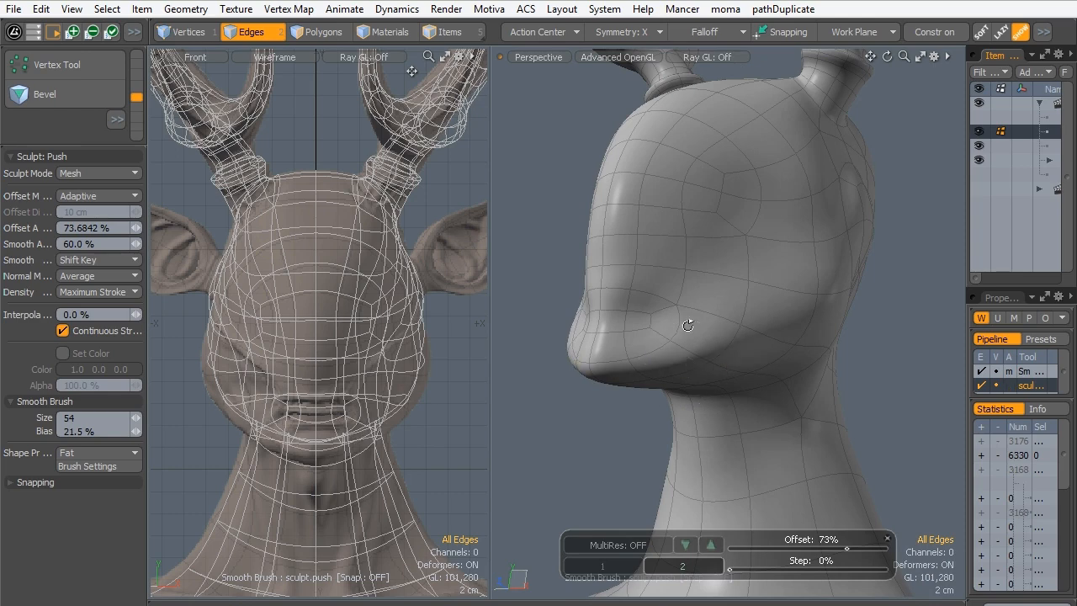
{"action": "left_click_drag", "start_coordinate": [688, 324], "coordinate": [778, 349], "text": "alt"}
{"action": "mouse_move", "coordinate": [607, 395]}
{"action": "left_mouse_down", "text": "alt"}
{"action": "mouse_move", "coordinate": [824, 336]}
{"action": "mouse_move", "coordinate": [628, 367]}
{"action": "mouse_move", "coordinate": [797, 232]}
{"action": "mouse_move", "coordinate": [737, 185]}
{"action": "mouse_move", "coordinate": [741, 240]}
{"action": "mouse_move", "coordinate": [790, 297]}
{"action": "mouse_move", "coordinate": [738, 319]}
{"action": "mouse_move", "coordinate": [781, 298]}
{"action": "left_mouse_up", "text": "alt"}
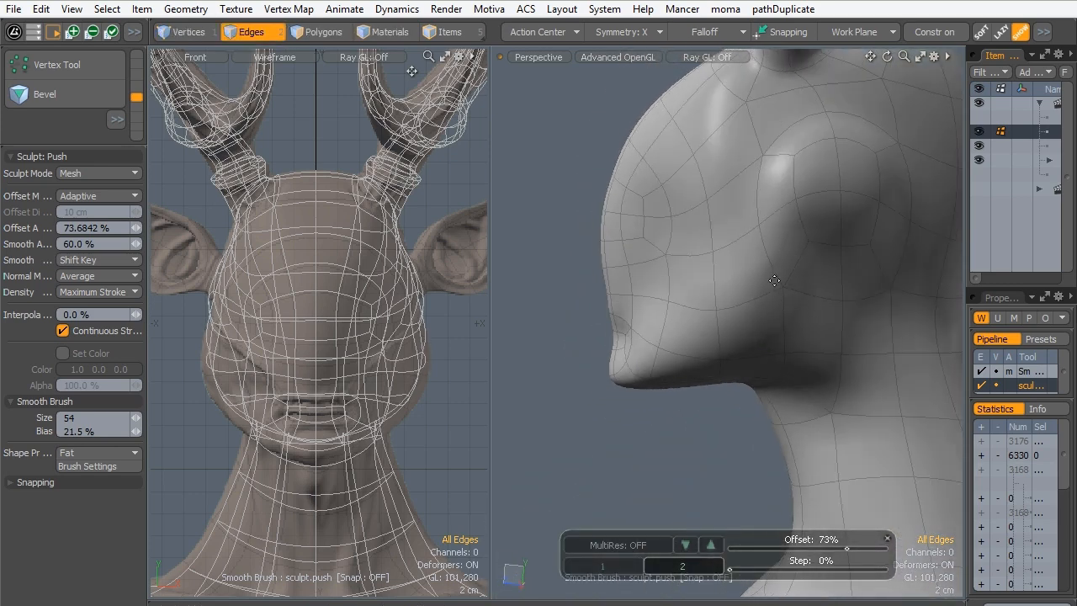
{"action": "left_click_drag", "start_coordinate": [748, 193], "coordinate": [815, 268], "text": "alt"}
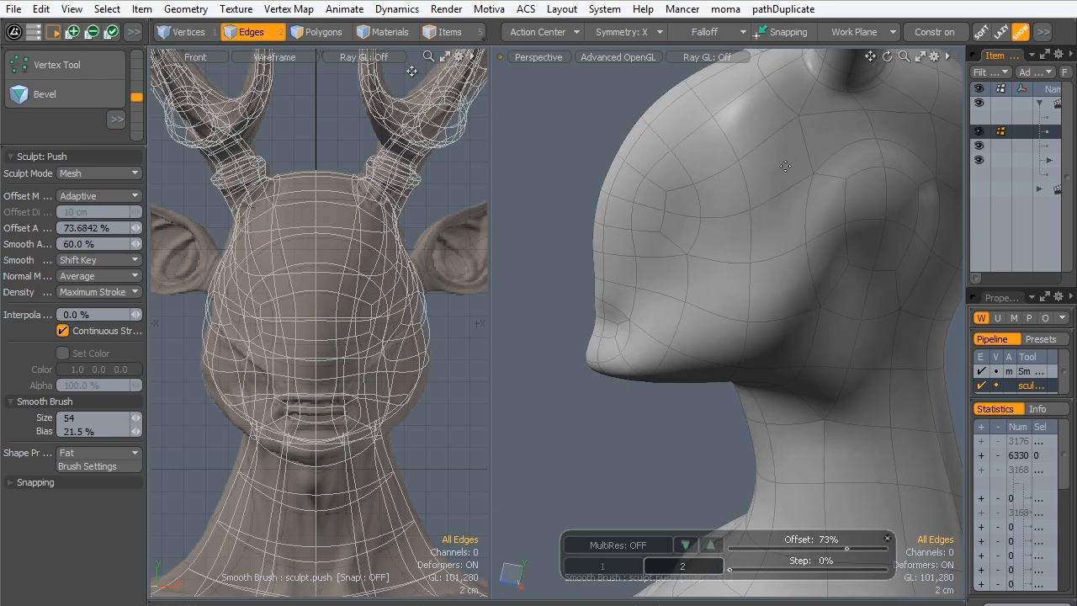
{"action": "left_click_drag", "start_coordinate": [740, 281], "coordinate": [844, 254], "text": "alt"}
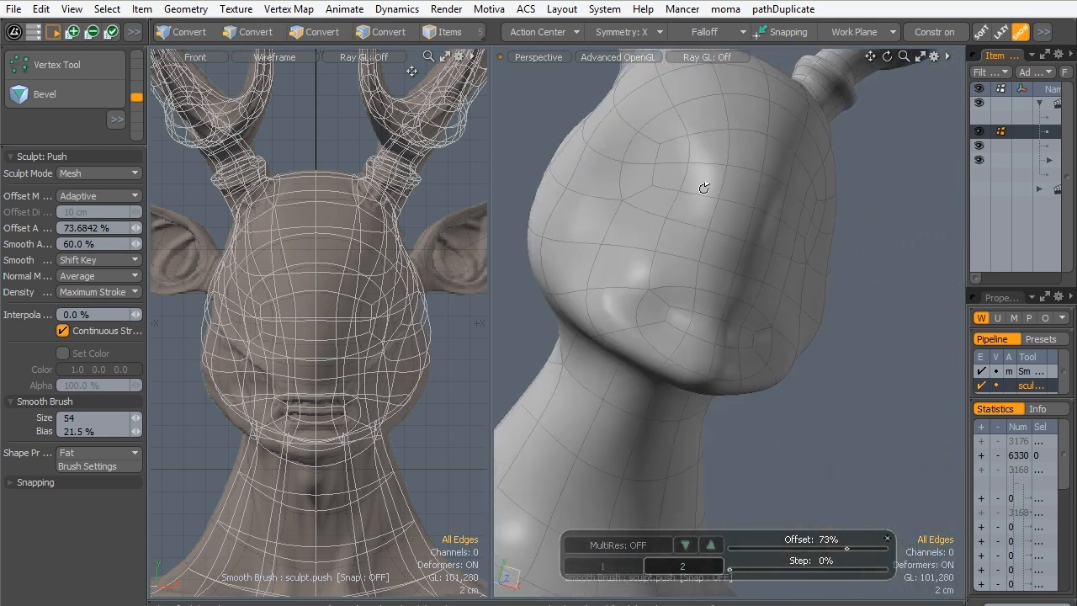
- Push the side of the head around the ear base inward with brush sizes 36 and 39
{"action": "mouse_move", "coordinate": [703, 188]}
{"action": "left_mouse_down", "text": "alt"}
{"action": "mouse_move", "coordinate": [709, 329]}
{"action": "mouse_move", "coordinate": [690, 333]}
{"action": "mouse_move", "coordinate": [805, 294]}
{"action": "left_mouse_up", "text": "alt"}
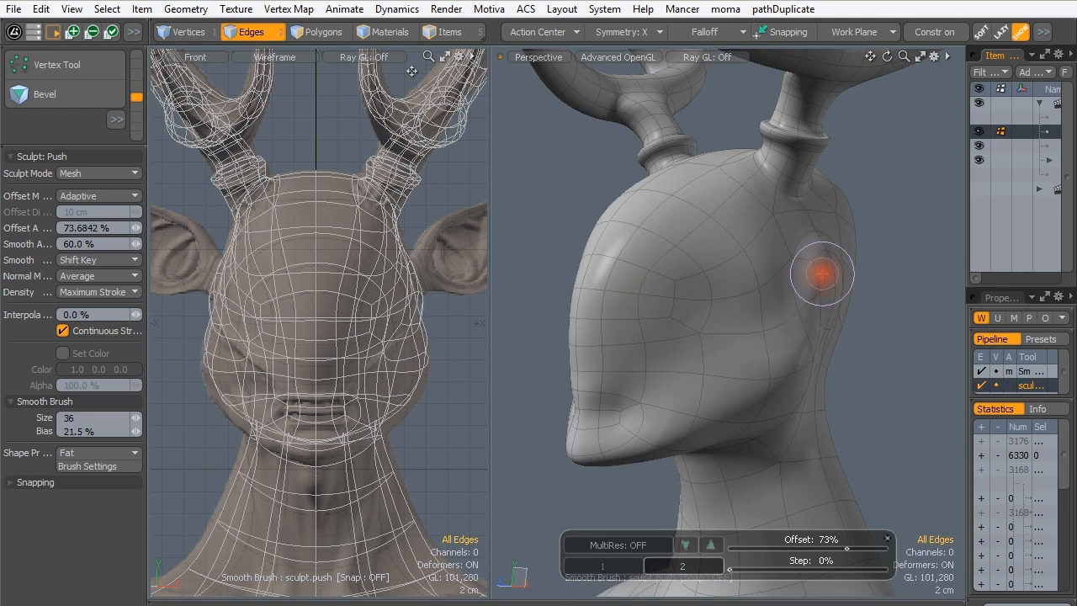
{"action": "right_click_drag", "start_coordinate": [821, 274], "coordinate": [818, 256]}
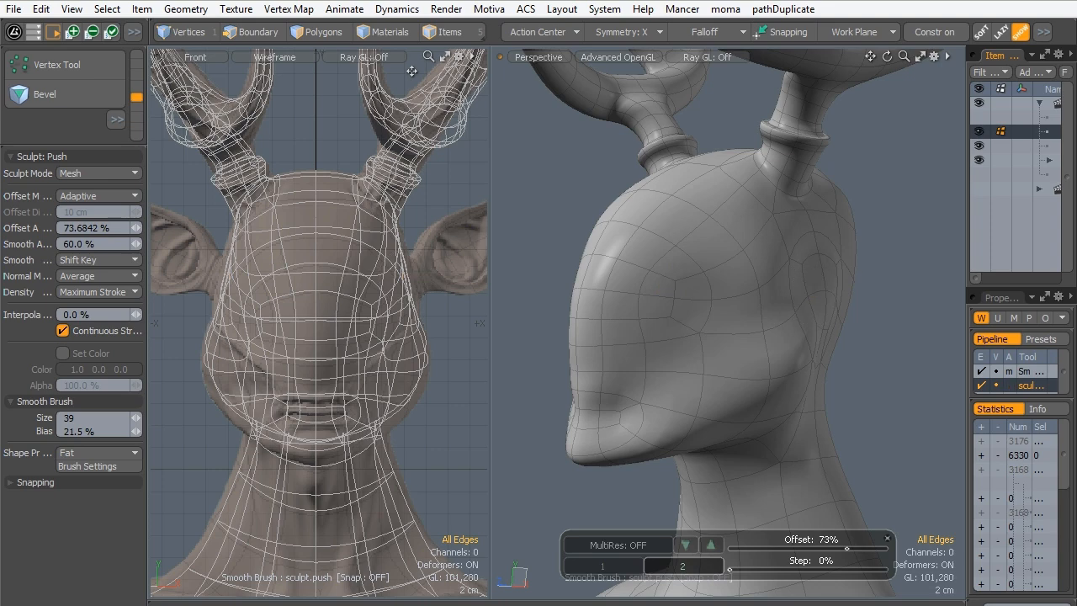
{"action": "mouse_move", "coordinate": [811, 331]}
{"action": "left_mouse_down", "text": "alt"}
{"action": "mouse_move", "coordinate": [698, 356]}
{"action": "mouse_move", "coordinate": [740, 339]}
{"action": "left_mouse_up", "text": "alt"}
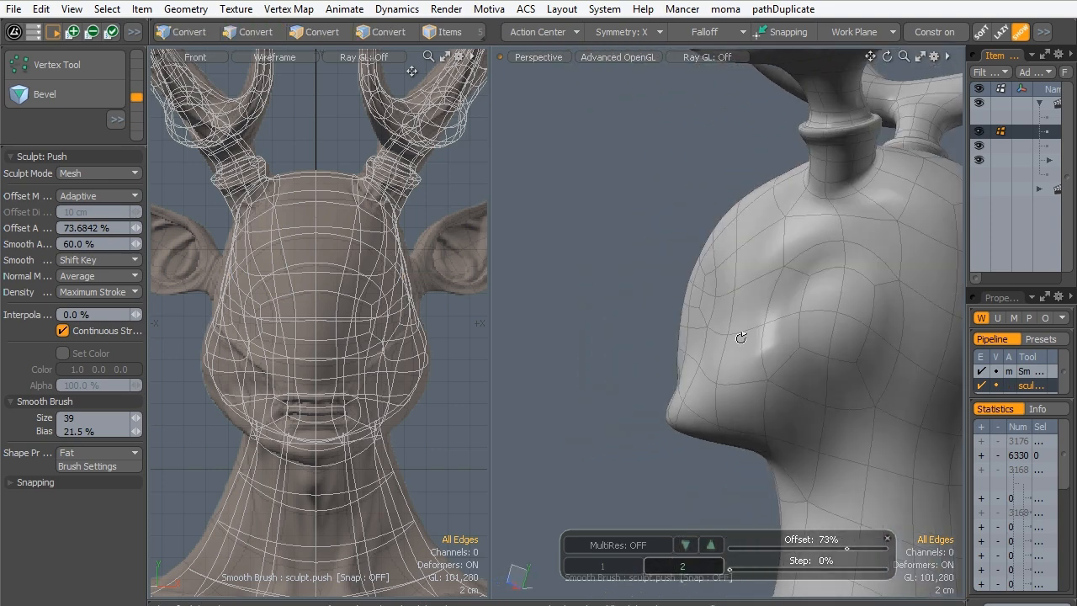
- Refine the side of the head and the lower cheek with Push at brush sizes 58 and 47, and exit the tool
{"action": "left_click_drag", "start_coordinate": [822, 320], "coordinate": [847, 335], "text": "ctrl"}
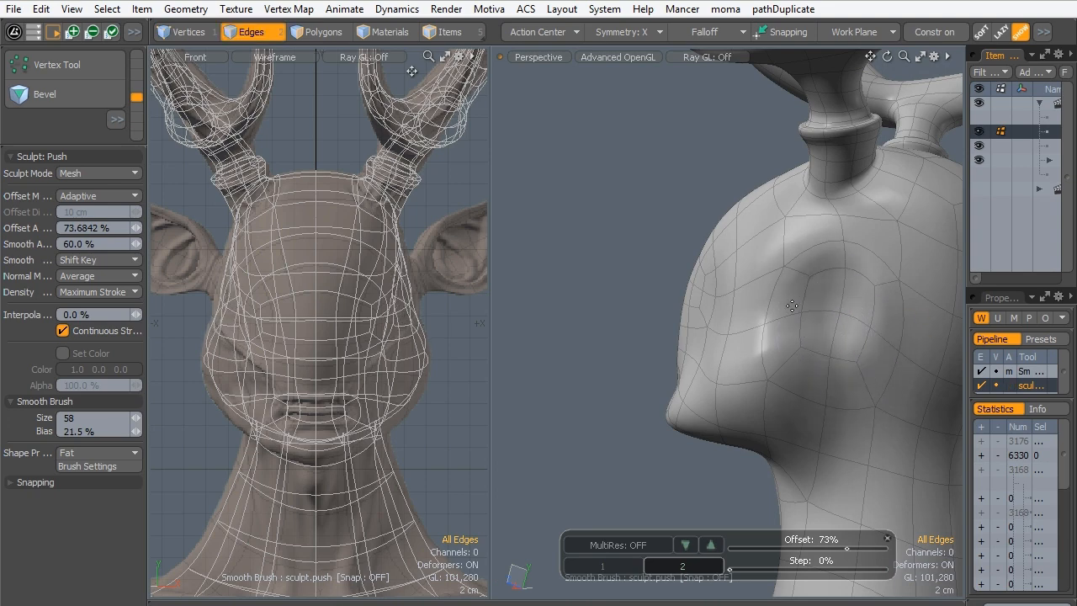
{"action": "left_click_drag", "start_coordinate": [719, 313], "coordinate": [713, 255], "text": "alt"}
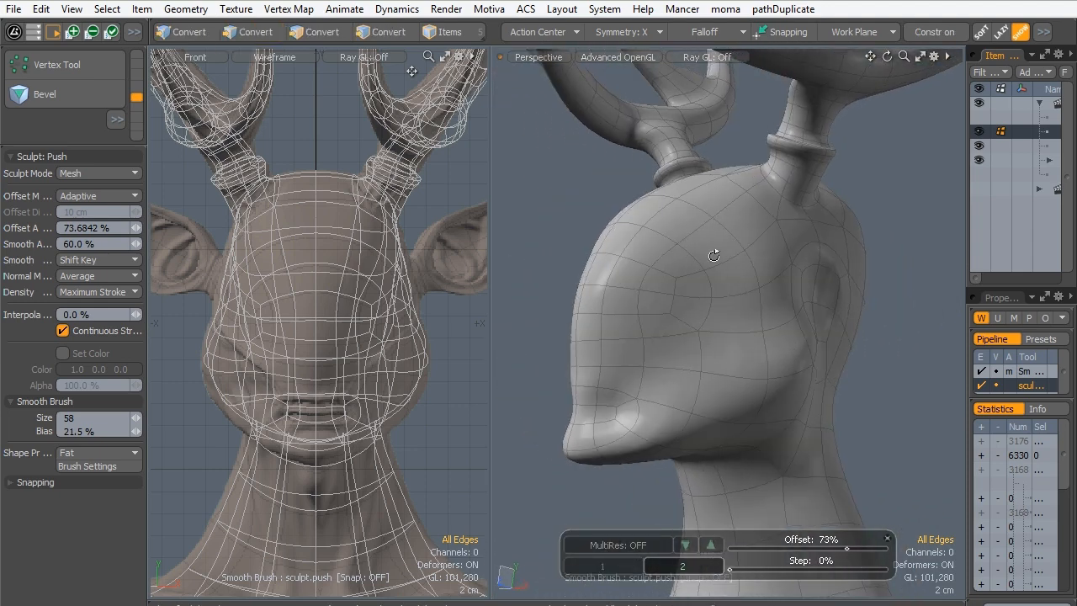
{"action": "mouse_move", "coordinate": [654, 337]}
{"action": "left_mouse_down", "text": "alt"}
{"action": "mouse_move", "coordinate": [680, 326]}
{"action": "mouse_move", "coordinate": [693, 353]}
{"action": "mouse_move", "coordinate": [649, 347]}
{"action": "mouse_move", "coordinate": [661, 331]}
{"action": "mouse_move", "coordinate": [622, 413]}
{"action": "mouse_move", "coordinate": [725, 404]}
{"action": "mouse_move", "coordinate": [661, 380]}
{"action": "mouse_move", "coordinate": [704, 373]}
{"action": "mouse_move", "coordinate": [721, 409]}
{"action": "left_mouse_up", "text": "alt"}
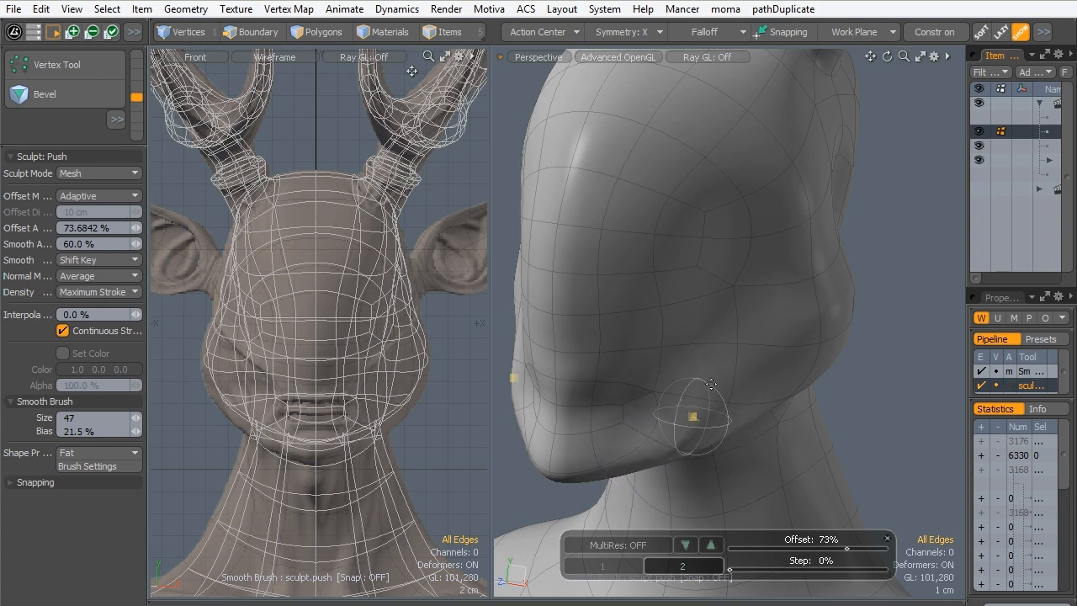
{"action": "left_click_drag", "start_coordinate": [709, 396], "coordinate": [644, 372], "text": "alt"}
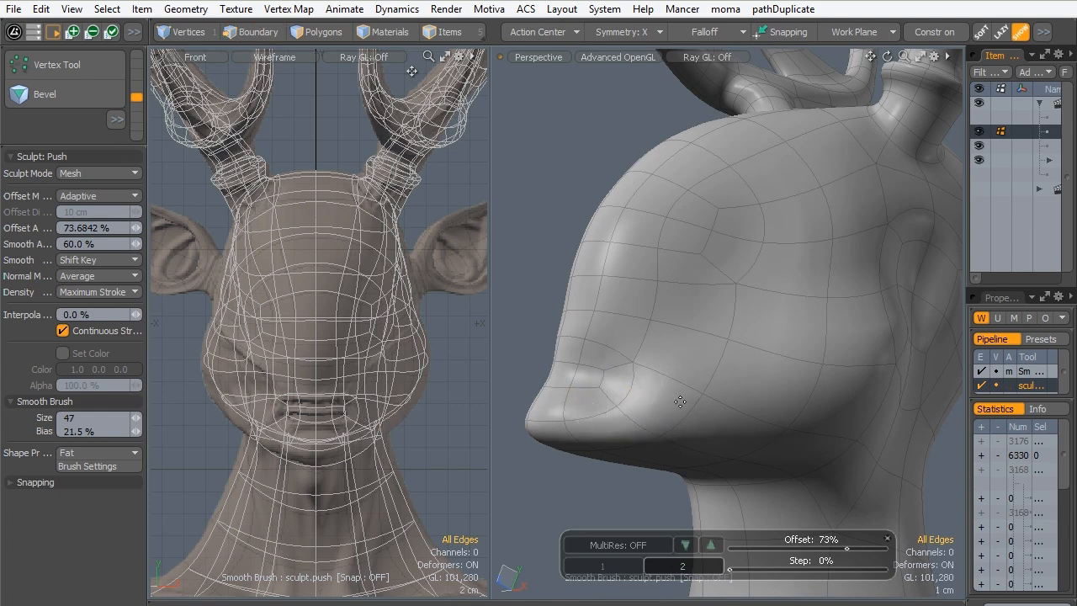
{"action": "mouse_move", "coordinate": [716, 276]}
{"action": "left_mouse_down", "text": "alt"}
{"action": "mouse_move", "coordinate": [651, 368]}
{"action": "mouse_move", "coordinate": [783, 384]}
{"action": "mouse_move", "coordinate": [706, 365]}
{"action": "mouse_move", "coordinate": [702, 344]}
{"action": "mouse_move", "coordinate": [764, 337]}
{"action": "mouse_move", "coordinate": [719, 334]}
{"action": "mouse_move", "coordinate": [735, 292]}
{"action": "mouse_move", "coordinate": [716, 320]}
{"action": "mouse_move", "coordinate": [721, 312]}
{"action": "mouse_move", "coordinate": [640, 311]}
{"action": "mouse_move", "coordinate": [620, 279]}
{"action": "mouse_move", "coordinate": [774, 290]}
{"action": "mouse_move", "coordinate": [637, 317]}
{"action": "mouse_move", "coordinate": [628, 302]}
{"action": "left_mouse_up", "text": "alt"}
{"action": "right_click_drag", "start_coordinate": [629, 302], "coordinate": [639, 302]}
{"action": "mouse_move", "coordinate": [632, 317]}
{"action": "left_mouse_down"}
{"action": "mouse_move", "coordinate": [639, 305]}
{"action": "mouse_move", "coordinate": [636, 315]}
{"action": "mouse_move", "coordinate": [665, 326]}
{"action": "mouse_move", "coordinate": [580, 305]}
{"action": "mouse_move", "coordinate": [522, 308]}
{"action": "mouse_move", "coordinate": [808, 308]}
{"action": "mouse_move", "coordinate": [809, 368]}
{"action": "mouse_move", "coordinate": [800, 322]}
{"action": "mouse_move", "coordinate": [732, 333]}
{"action": "left_mouse_up"}
{"action": "key", "text": "q"}
- Create a new mesh item for the ear and name it "Ear tmp"
{"action": "left_click_drag", "start_coordinate": [693, 274], "coordinate": [556, 320], "text": "ctrl+alt"}
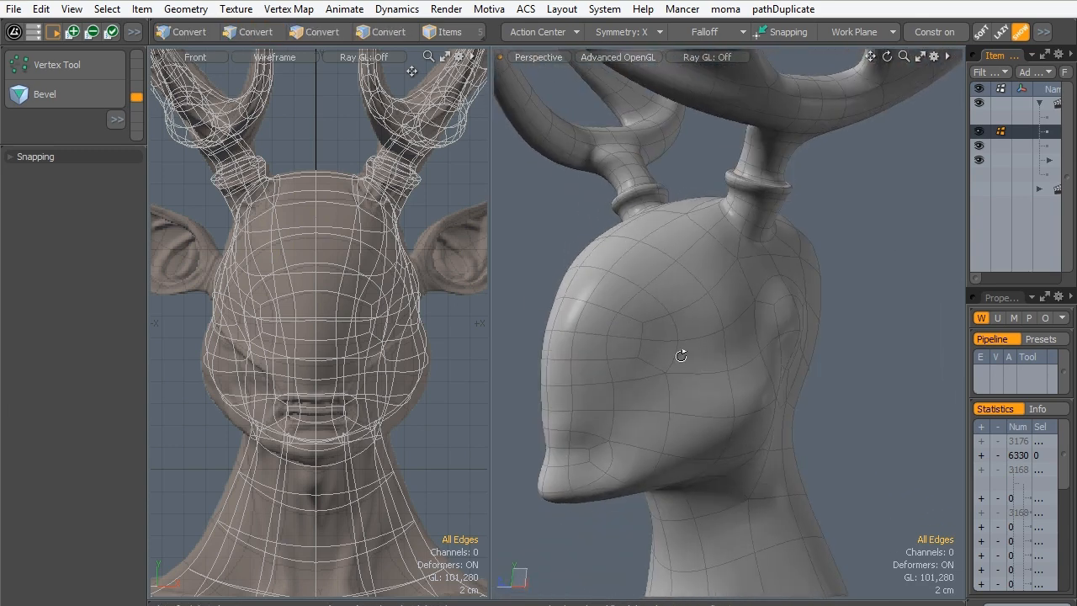
{"action": "left_click_drag", "start_coordinate": [681, 354], "coordinate": [712, 368], "text": "alt"}
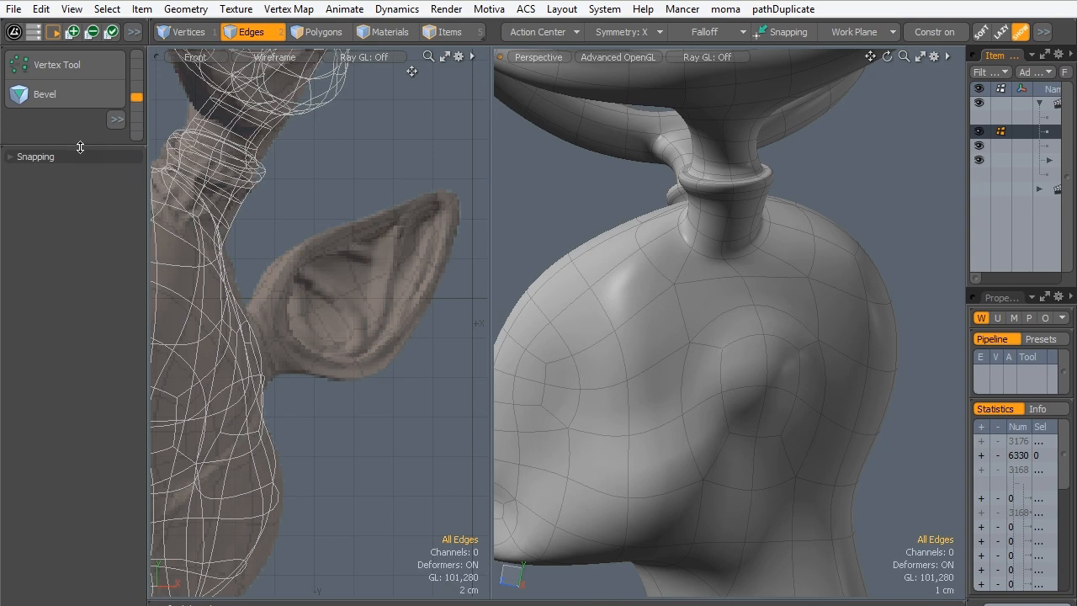
{"action": "left_click_drag", "start_coordinate": [80, 148], "coordinate": [68, 311]}
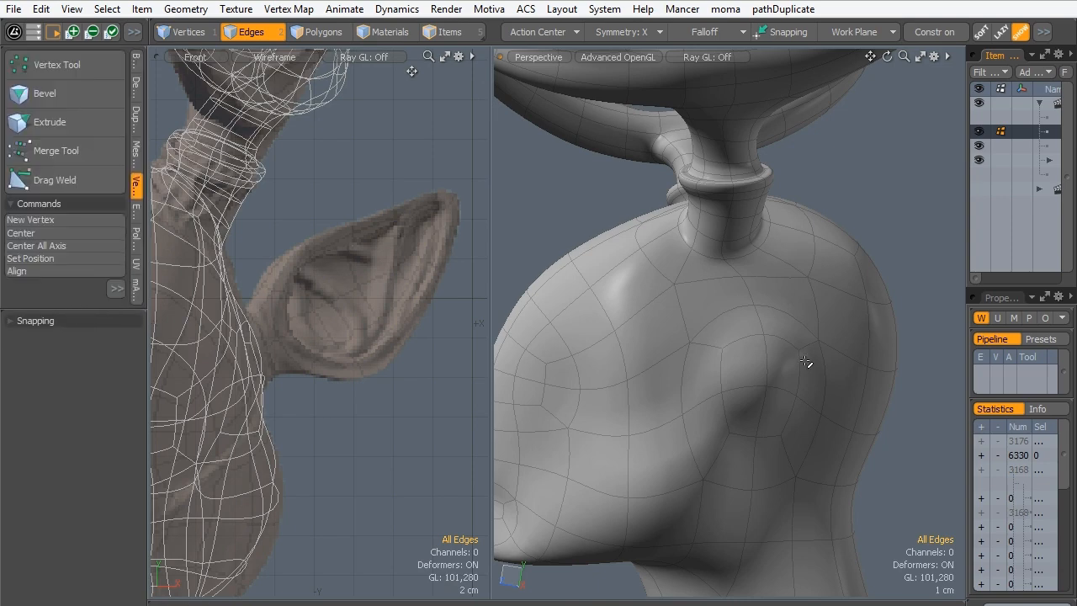
{"action": "left_click_drag", "start_coordinate": [964, 214], "coordinate": [830, 219]}
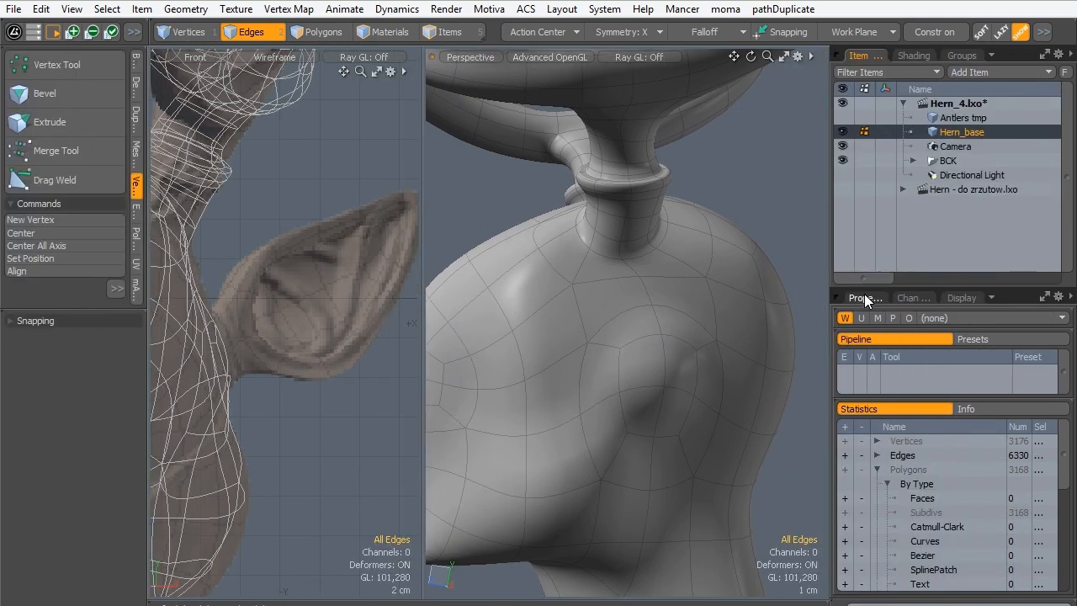
{"action": "left_click", "coordinate": [945, 131]}
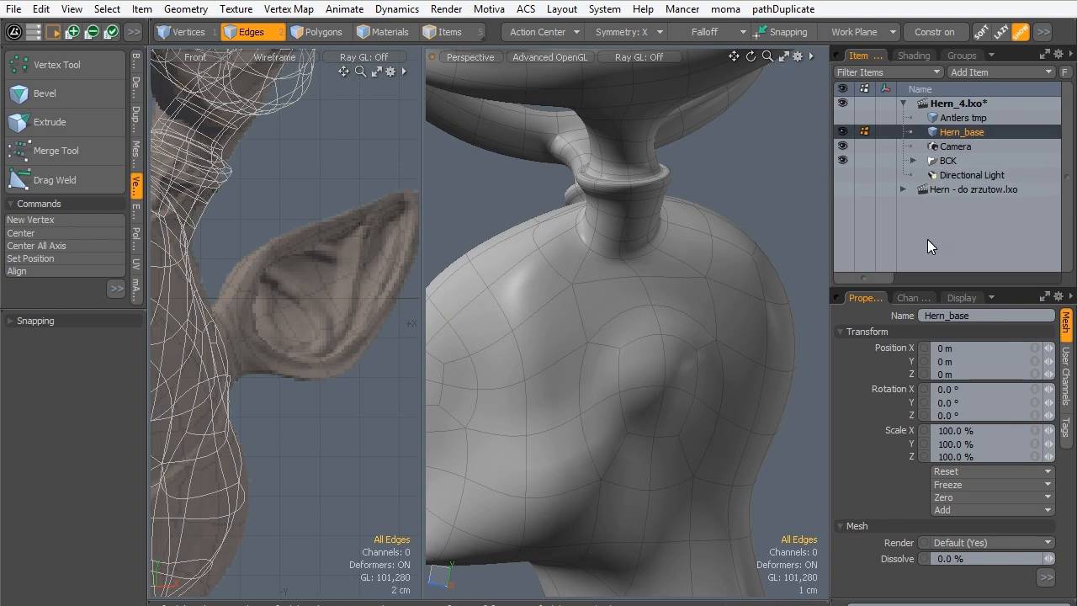
{"action": "key", "text": "n"}
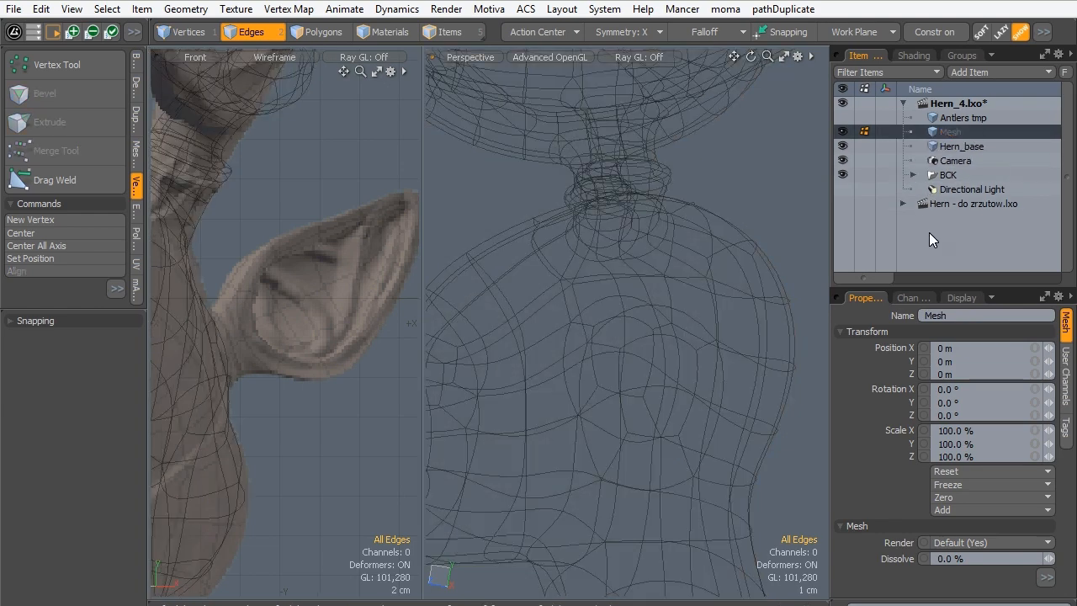
{"action": "double_click", "coordinate": [944, 132]}
{"action": "type", "text": "Ea"}
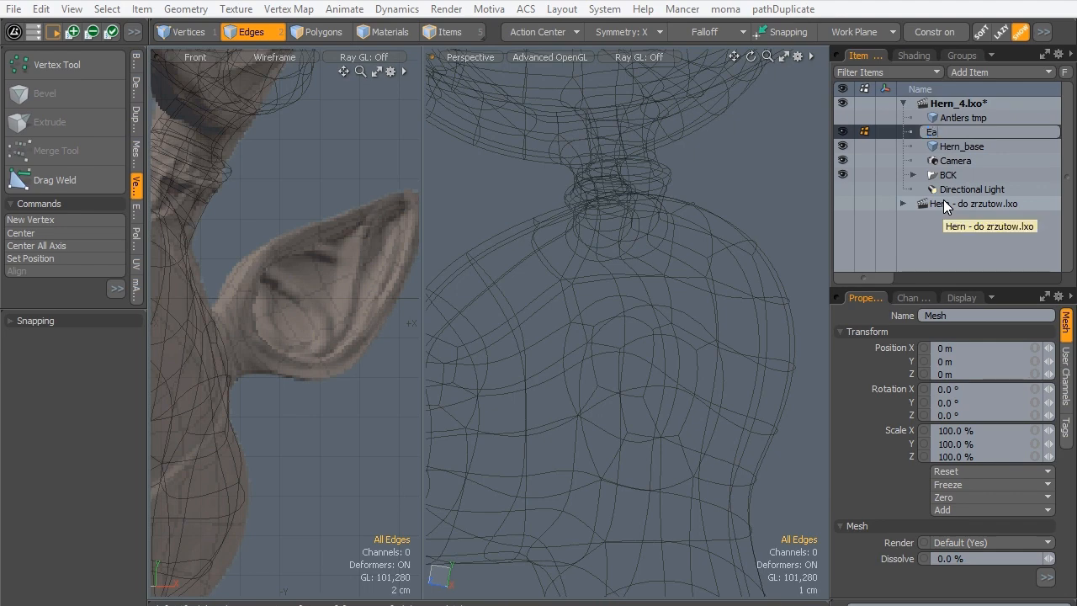
{"action": "type", "text": "r tmp"}
{"action": "key", "text": "Return"}
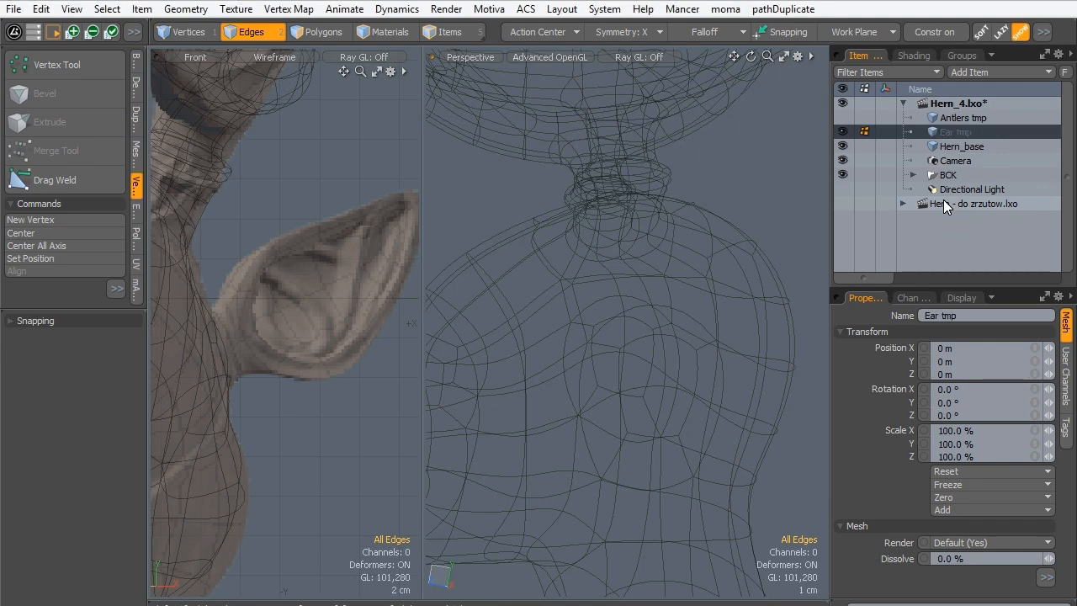
- Turn symmetry off and draw a flat eight-sided cylinder about 4.8 by 5.1 cm over the lower part of the ear in the front view
{"action": "left_click_drag", "start_coordinate": [833, 213], "coordinate": [1023, 228]}
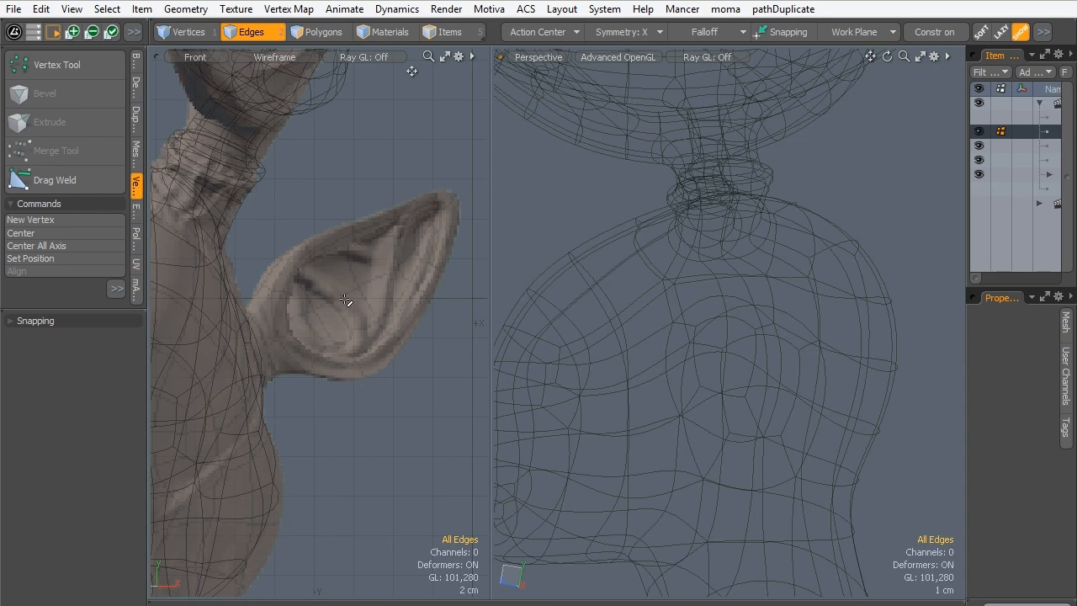
{"action": "left_click_drag", "start_coordinate": [273, 279], "coordinate": [374, 249], "text": "alt"}
{"action": "left_click_drag", "start_coordinate": [332, 244], "coordinate": [317, 248], "text": "alt"}
{"action": "left_click", "coordinate": [137, 67]}
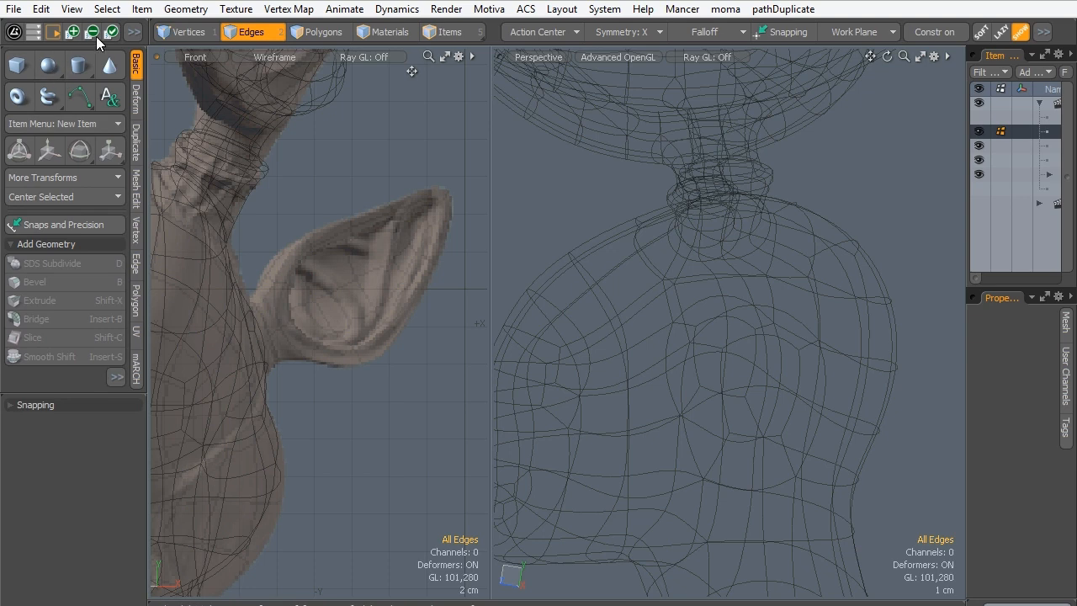
{"action": "left_click", "coordinate": [80, 66]}
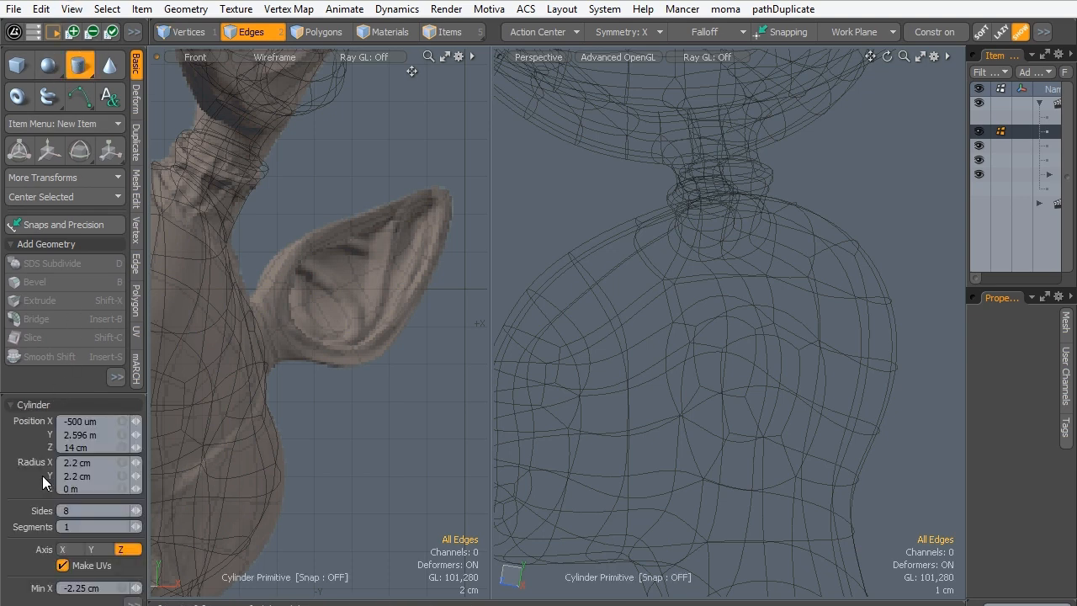
{"action": "left_click_drag", "start_coordinate": [318, 311], "coordinate": [357, 358]}
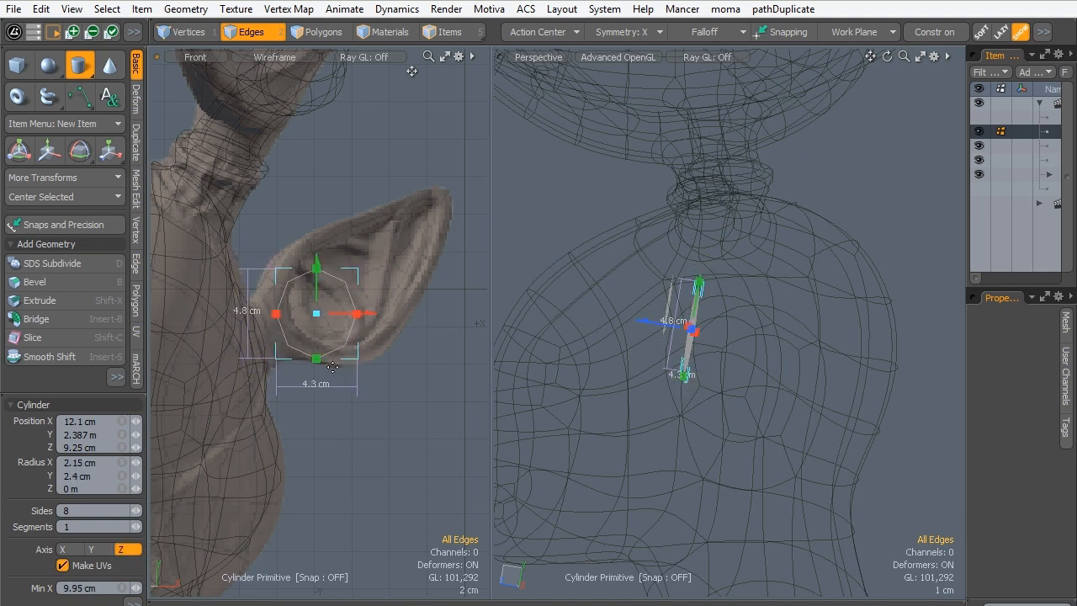
{"action": "key", "text": "ctrl+z"}
{"action": "left_click", "coordinate": [626, 21]}
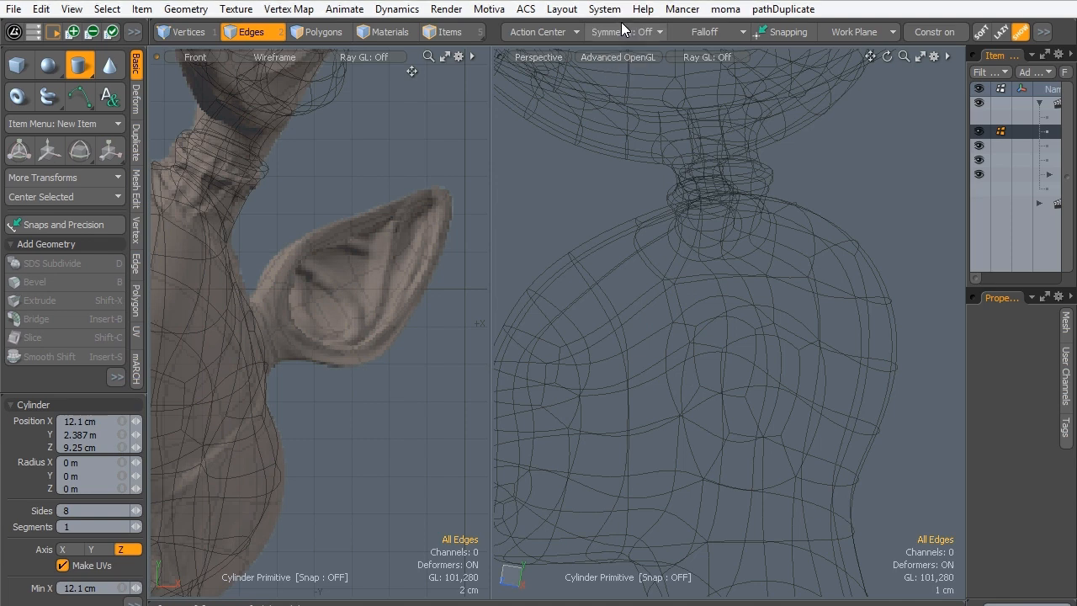
{"action": "mouse_move", "coordinate": [312, 312]}
{"action": "left_mouse_down"}
{"action": "mouse_move", "coordinate": [361, 370]}
{"action": "mouse_move", "coordinate": [357, 362]}
{"action": "left_mouse_up"}
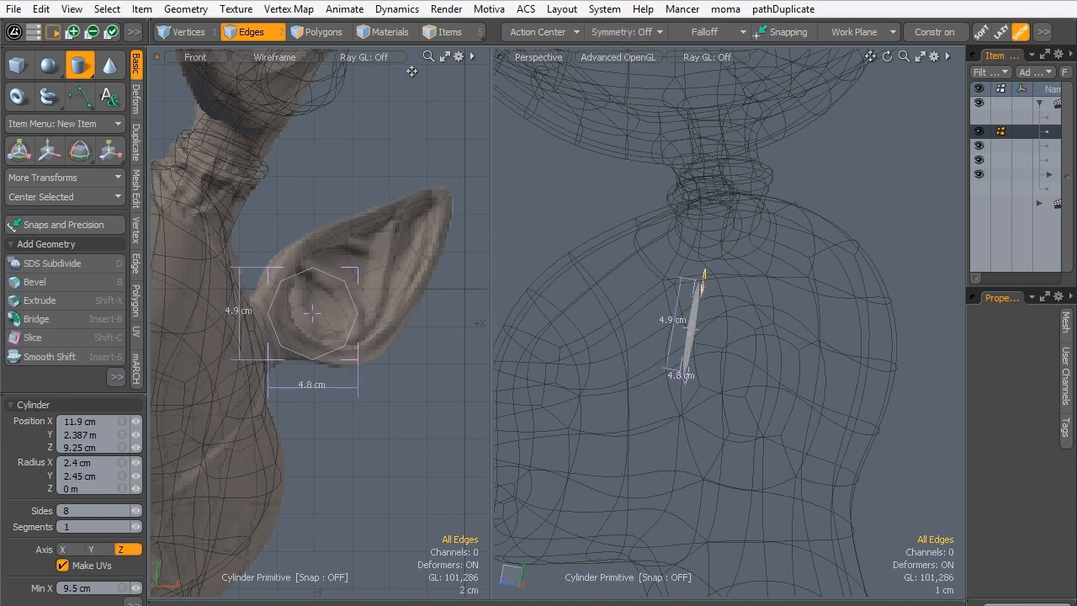
- Shade the front view with Shaded Texture and shrink the disc to about 3.5 by 3.4 cm over the lower inner ear
{"action": "left_click", "coordinate": [277, 56]}
{"action": "left_click", "coordinate": [269, 116]}
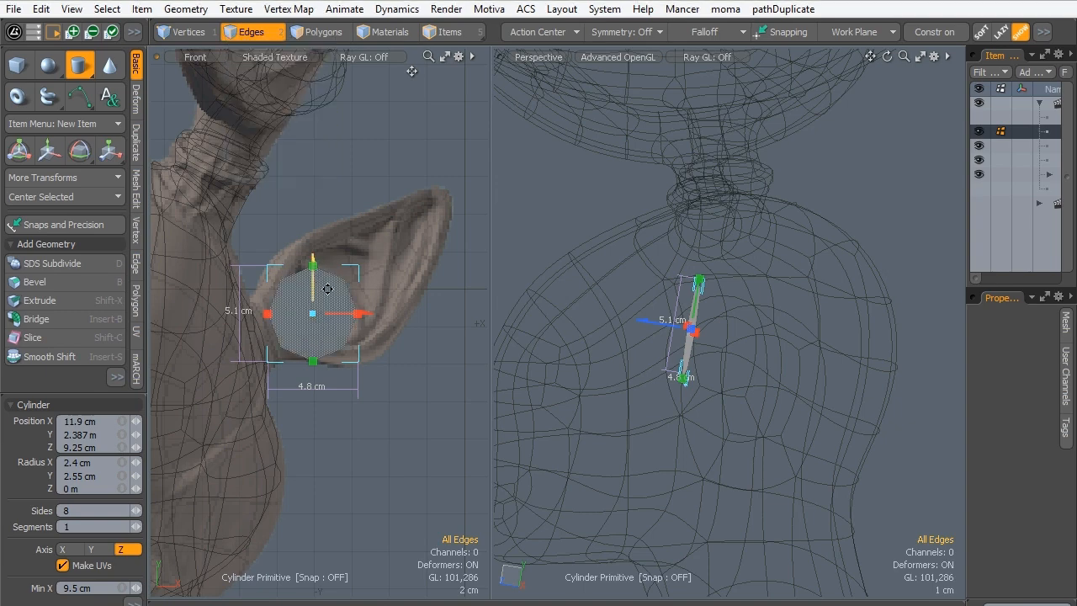
{"action": "scroll", "coordinate": [348, 303], "scroll_direction": "up", "scroll_amount": 2}
{"action": "left_click_drag", "start_coordinate": [348, 304], "coordinate": [342, 305]}
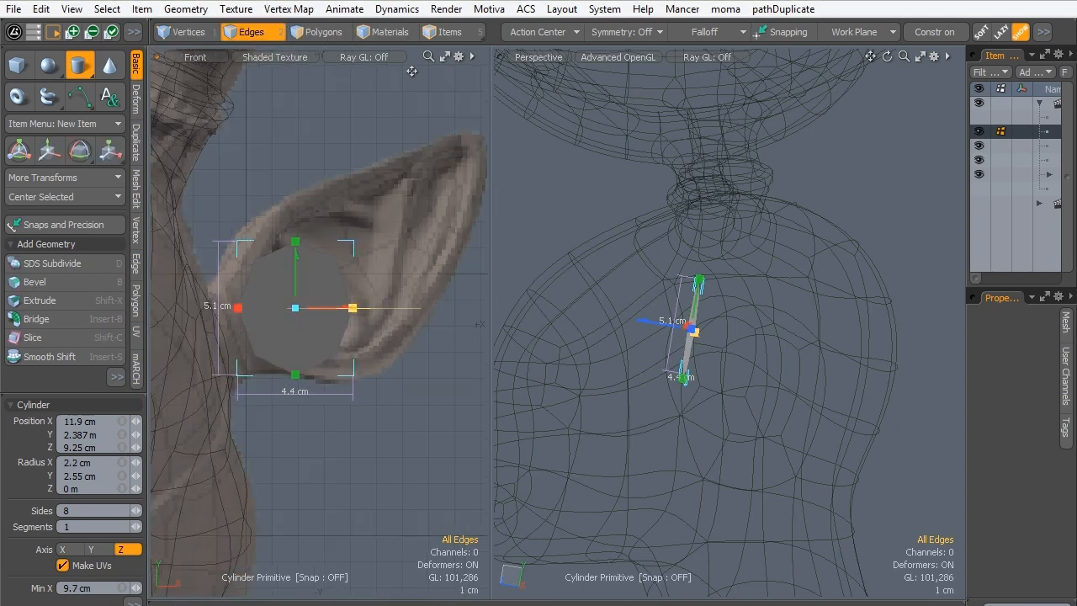
{"action": "left_click_drag", "start_coordinate": [289, 247], "coordinate": [289, 254]}
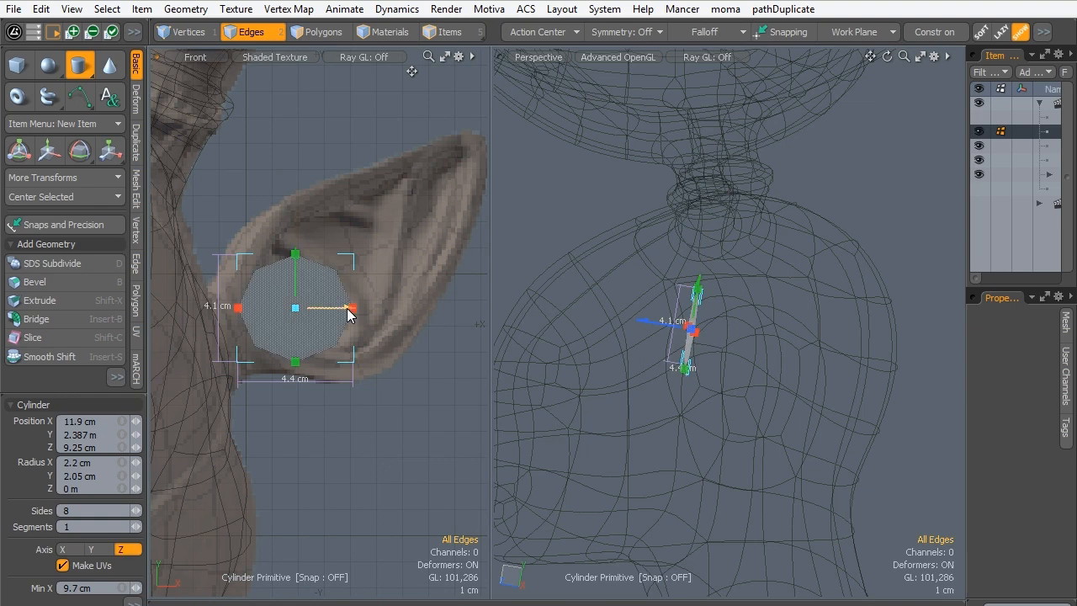
{"action": "left_click_drag", "start_coordinate": [352, 308], "coordinate": [341, 307]}
{"action": "left_click_drag", "start_coordinate": [295, 254], "coordinate": [295, 277]}
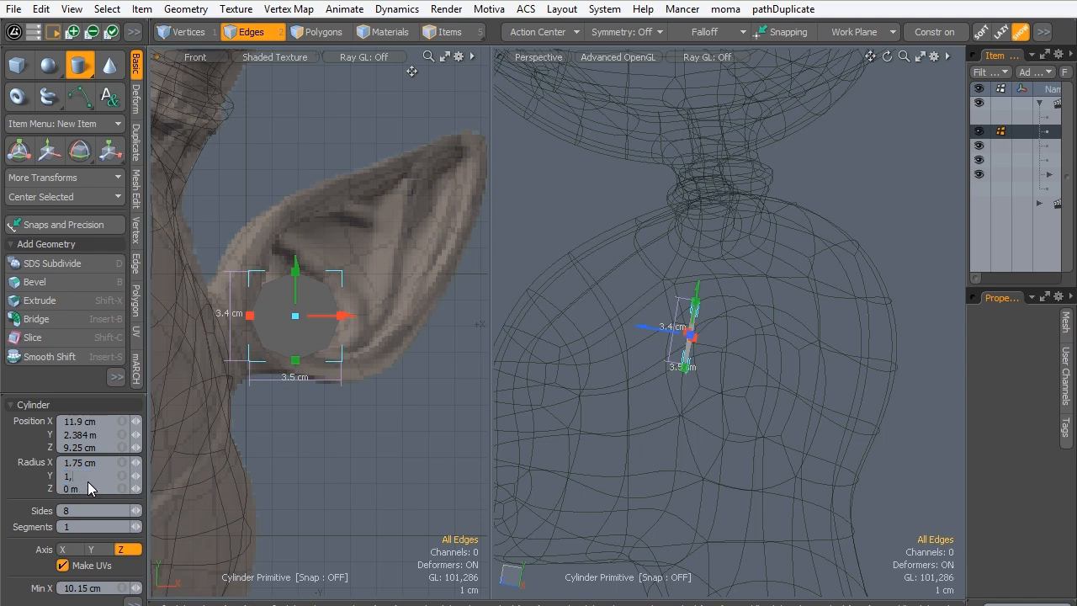
- Set the disc's Y radius to 1.75 cm and finish the cylinder
{"action": "left_click", "coordinate": [91, 476]}
{"action": "type", "text": "1.75"}
{"action": "key", "text": "Return"}
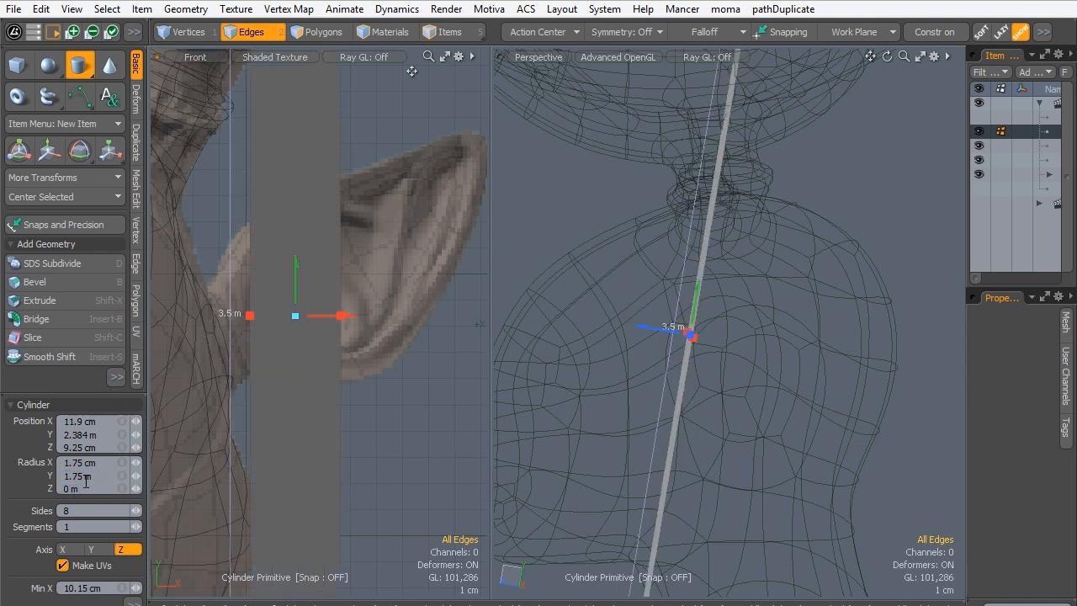
{"action": "type", "text": "cm"}
{"action": "key", "text": "Return"}
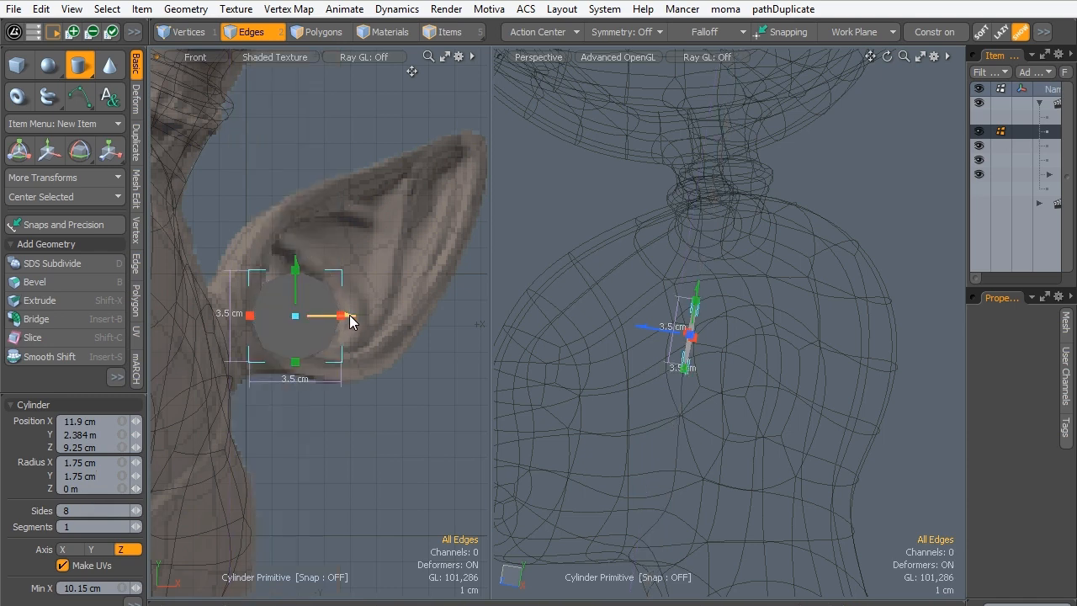
{"action": "left_click_drag", "start_coordinate": [345, 316], "coordinate": [342, 316]}
{"action": "key", "text": "space"}
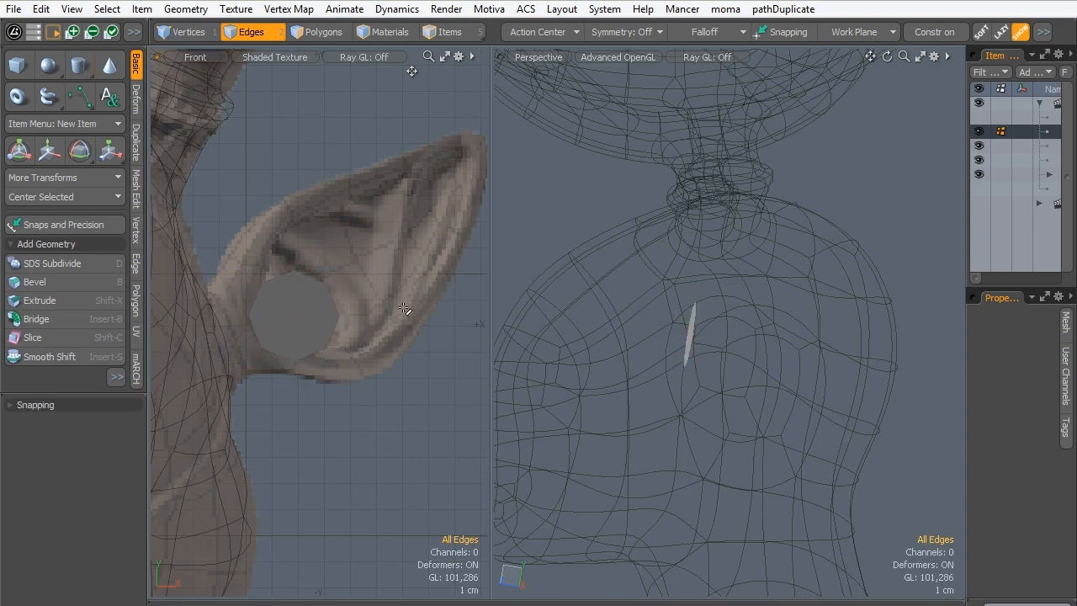
- Bevel the disc's polygon with a 3.6 mm inset to form an inner octagon, and clear the selection
{"action": "mouse_move", "coordinate": [701, 376]}
{"action": "left_mouse_down", "text": "alt"}
{"action": "mouse_move", "coordinate": [721, 378]}
{"action": "mouse_move", "coordinate": [784, 335]}
{"action": "mouse_move", "coordinate": [755, 358]}
{"action": "mouse_move", "coordinate": [709, 369]}
{"action": "left_mouse_up", "text": "alt"}
{"action": "left_click_drag", "start_coordinate": [261, 265], "coordinate": [278, 292], "text": "alt+shift"}
{"action": "left_click", "coordinate": [318, 31]}
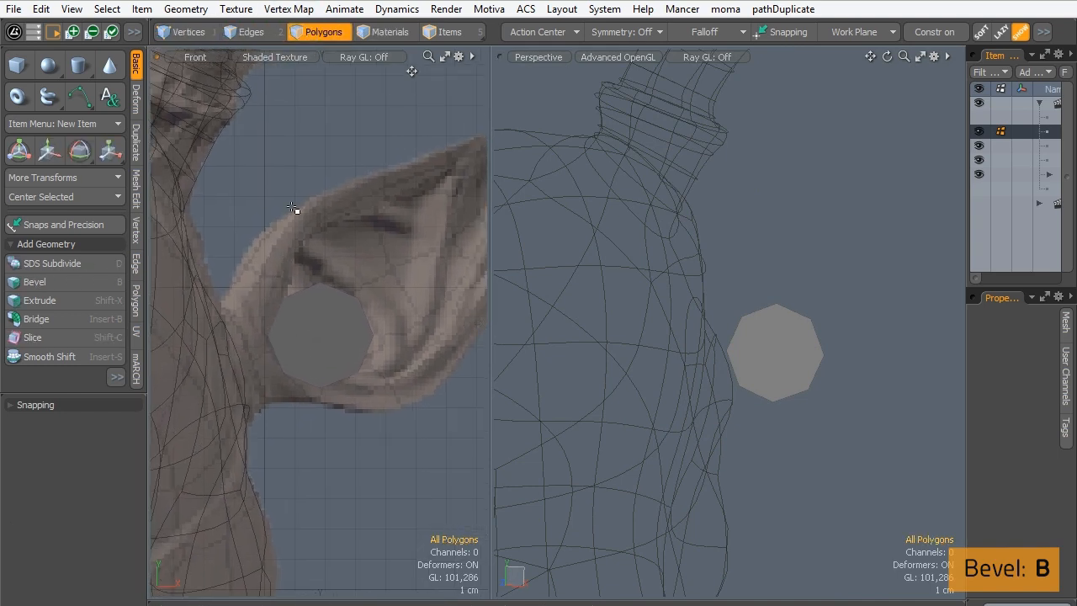
{"action": "left_click", "coordinate": [315, 336]}
{"action": "key", "text": "b"}
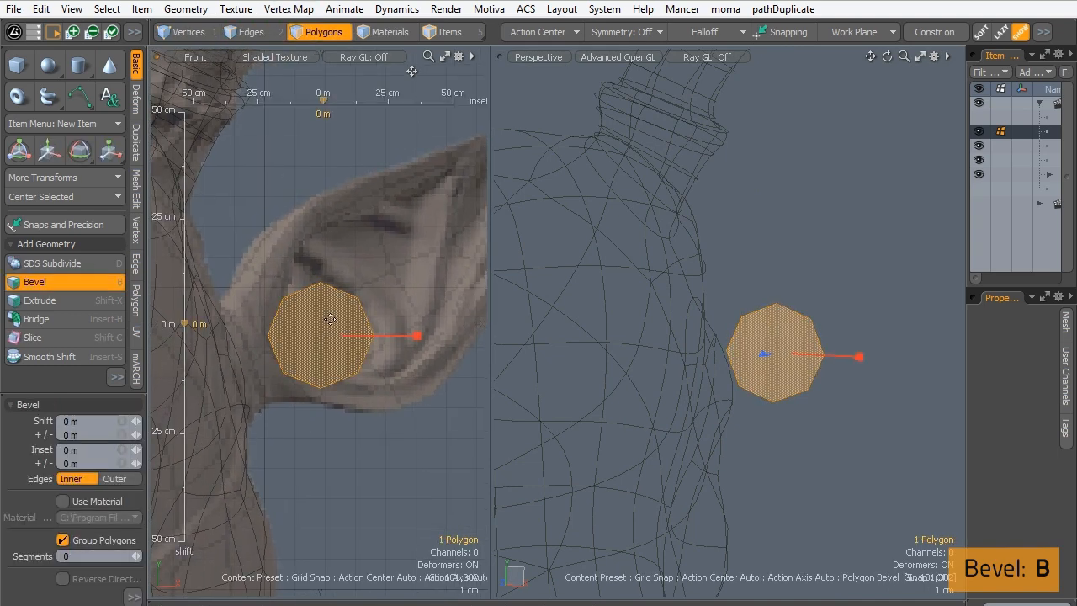
{"action": "left_click_drag", "start_coordinate": [417, 335], "coordinate": [428, 335]}
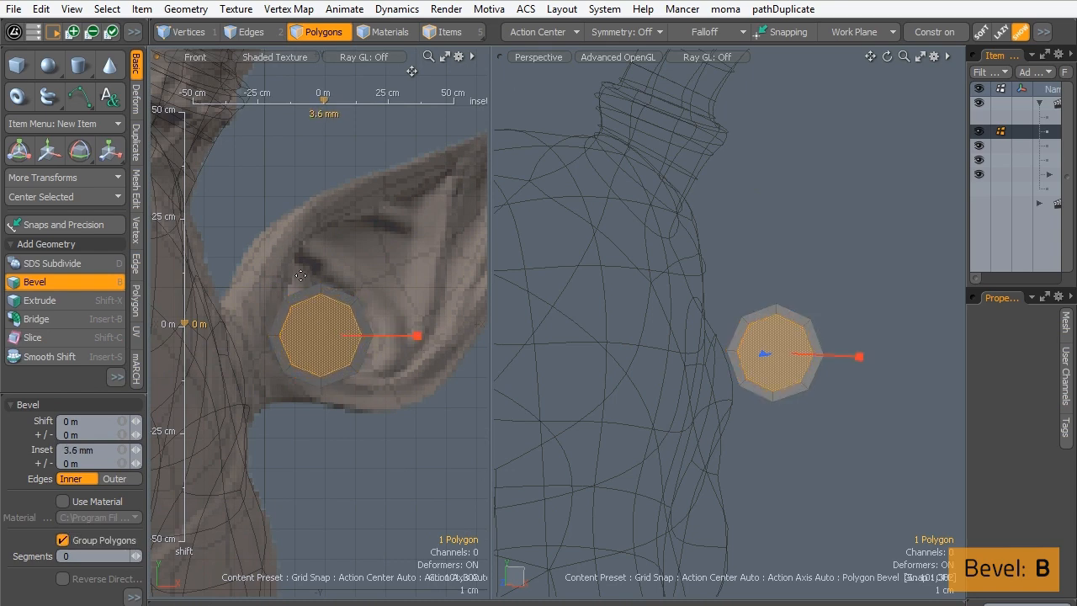
{"action": "key", "text": "space"}
{"action": "left_click", "coordinate": [221, 219]}
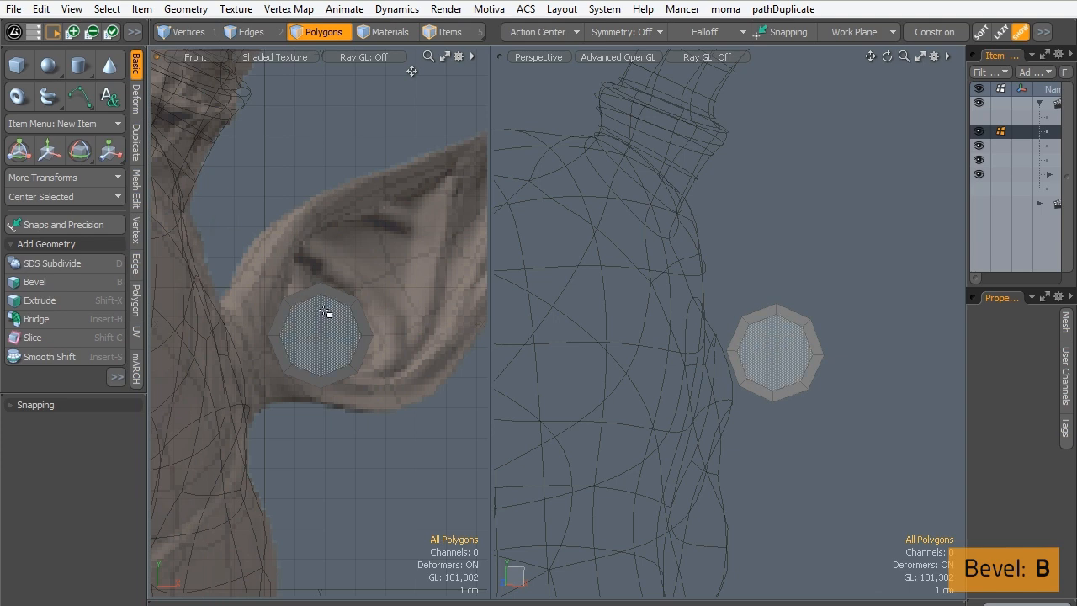
{"action": "key", "text": "alt+c"}
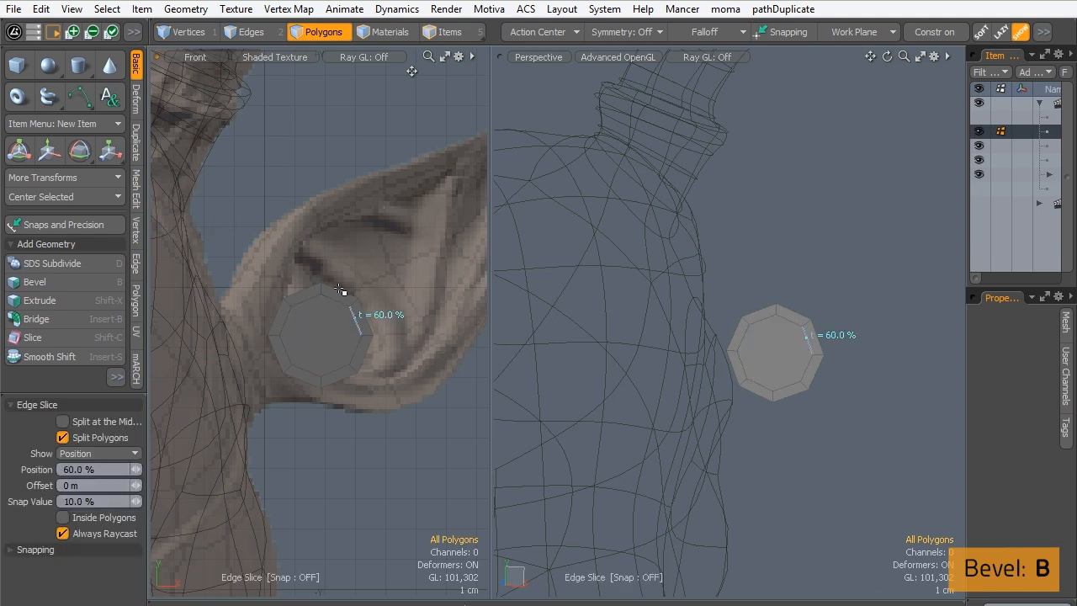
{"action": "key", "text": "space"}
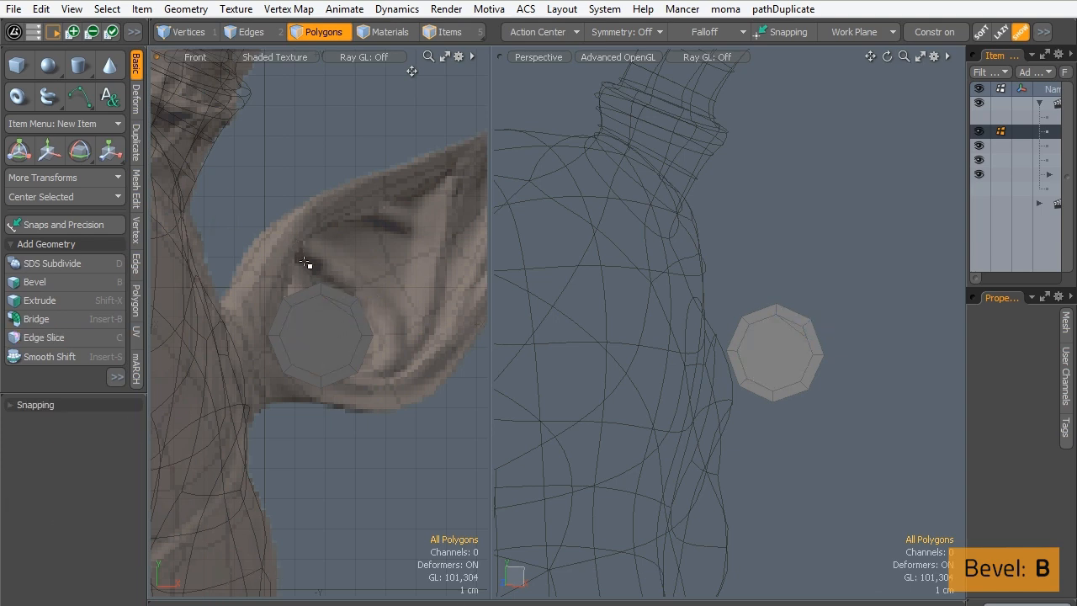
{"action": "key", "text": "c"}
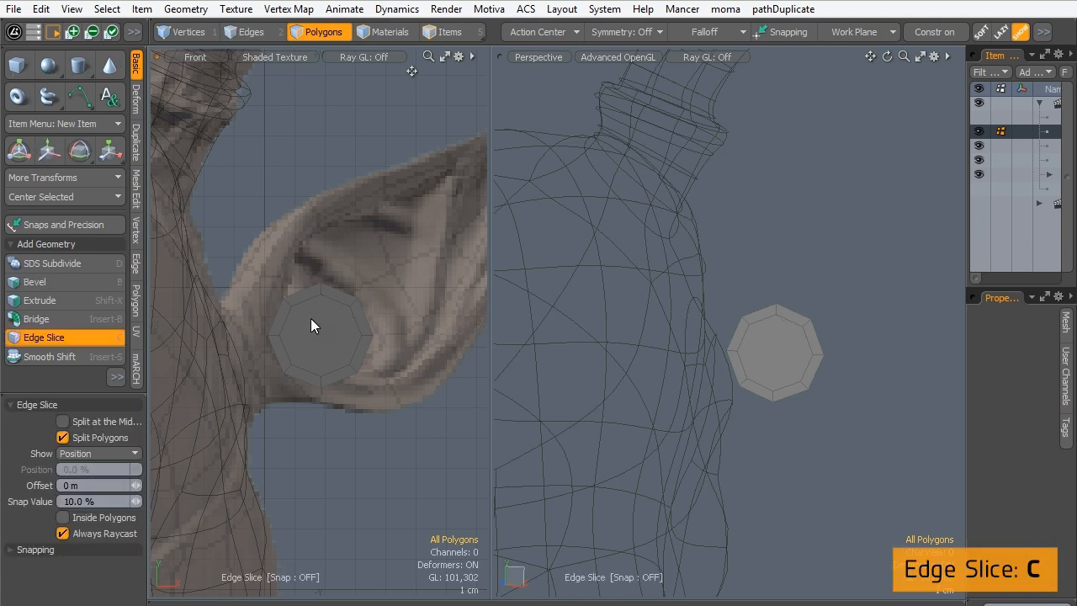
{"action": "key", "text": "space"}
- Split the disc's inner octagon vertically from its top vertex to its bottom vertex with Edge Slice
{"action": "key", "text": "c"}
{"action": "left_click_drag", "start_coordinate": [327, 297], "coordinate": [319, 351]}
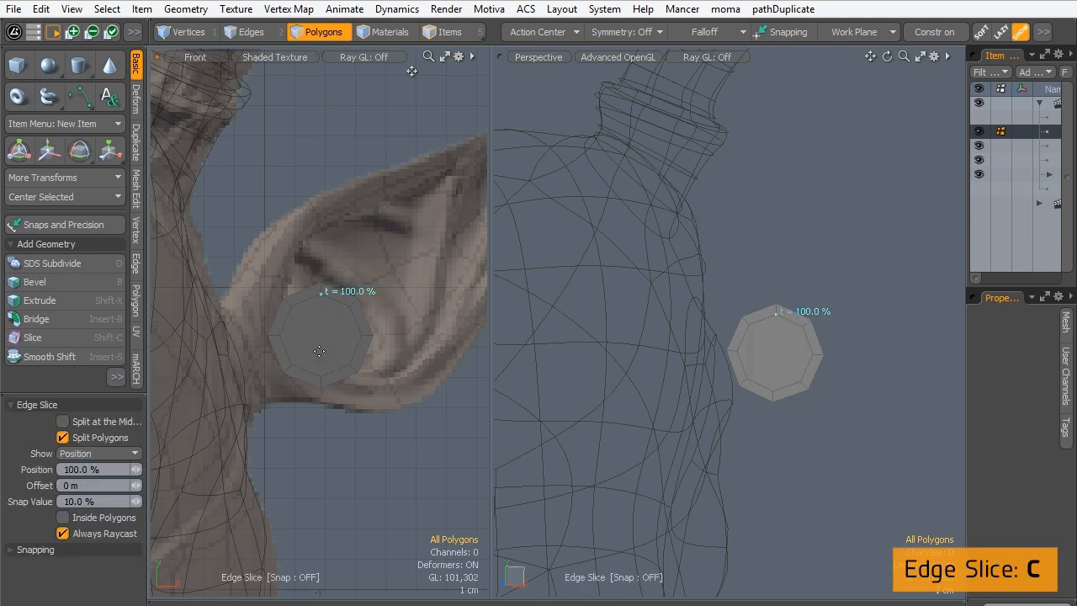
{"action": "left_click", "coordinate": [331, 370]}
{"action": "key", "text": "space"}
- Split both halves of the disc's inner octagon horizontally through the centre with Edge Slice
{"action": "left_click", "coordinate": [339, 314]}
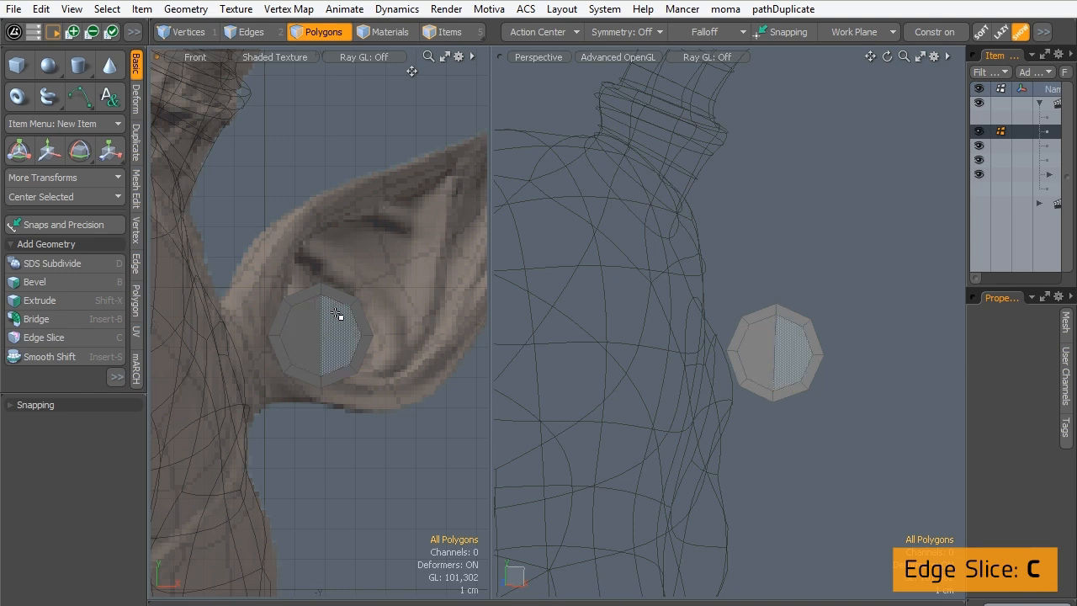
{"action": "key", "text": "c"}
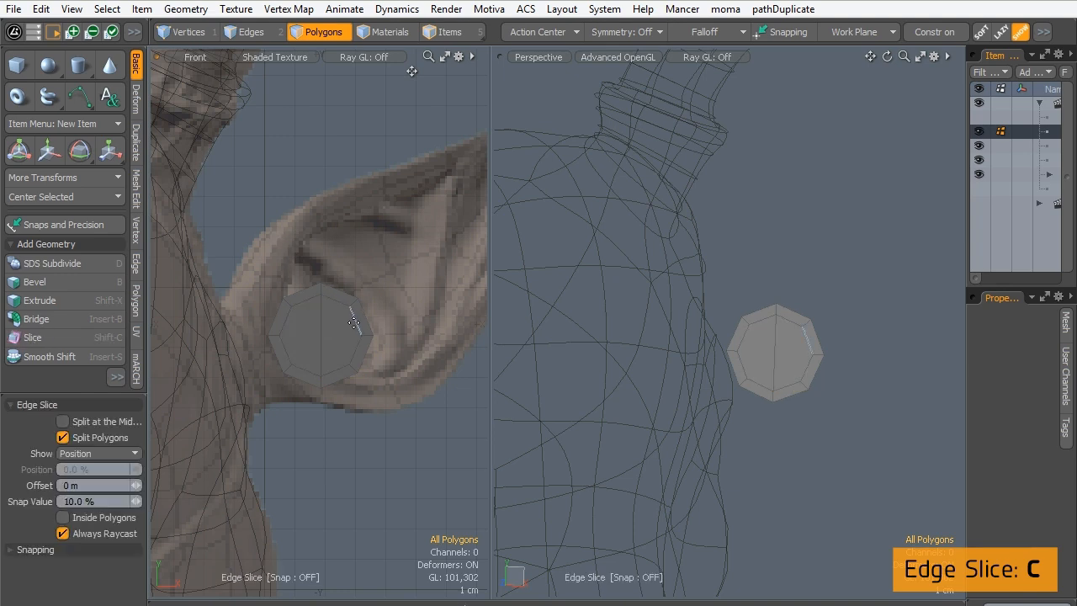
{"action": "left_click", "coordinate": [320, 333]}
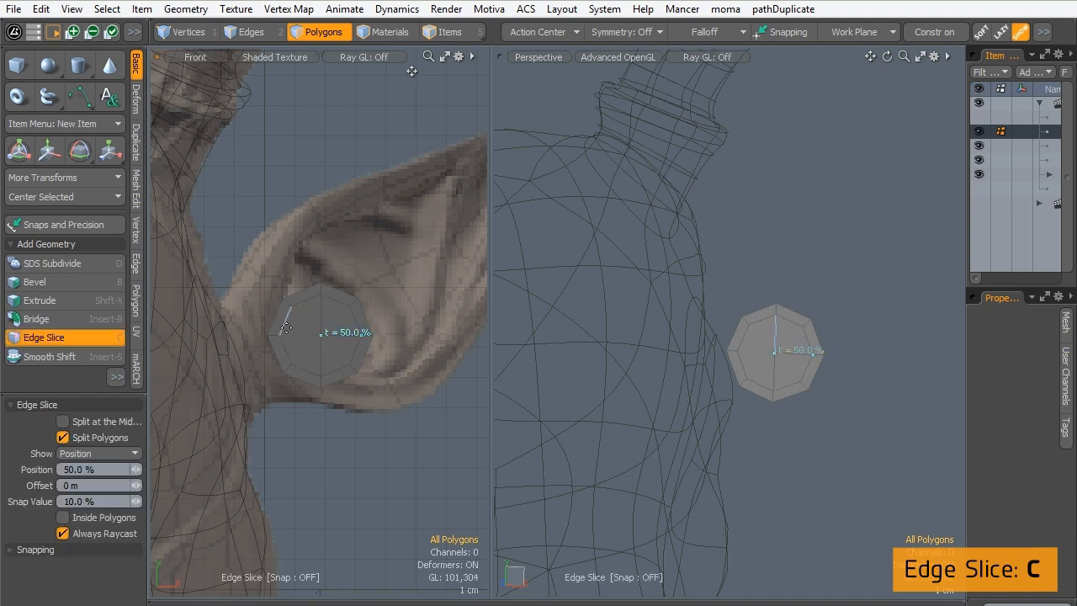
{"action": "left_click_drag", "start_coordinate": [286, 327], "coordinate": [280, 335]}
{"action": "key", "text": "space"}
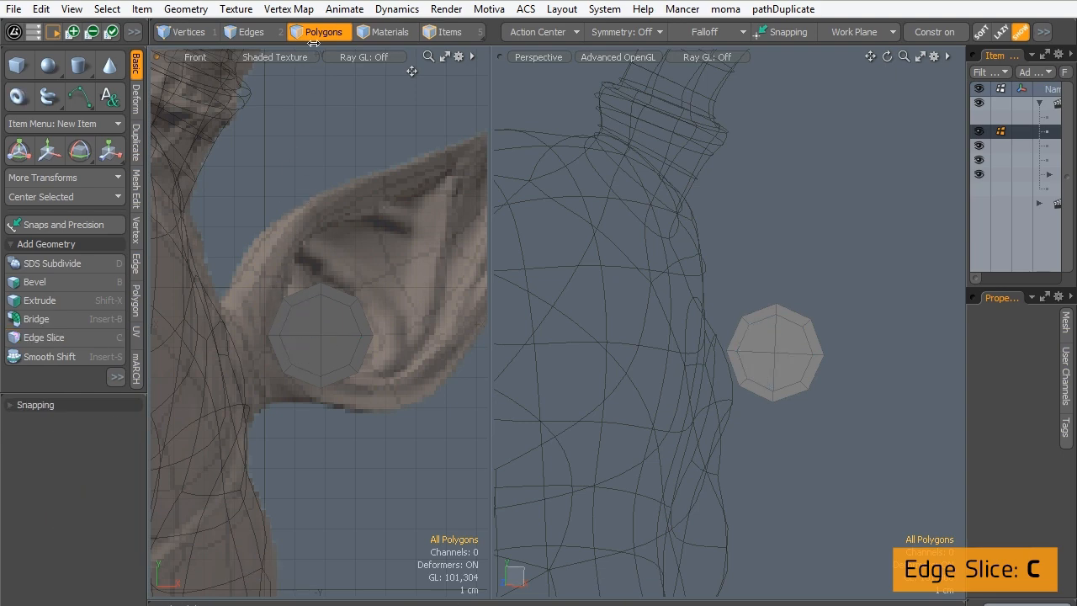
{"action": "double_click", "coordinate": [320, 336]}
{"action": "left_click_drag", "start_coordinate": [711, 330], "coordinate": [666, 318], "text": "alt"}
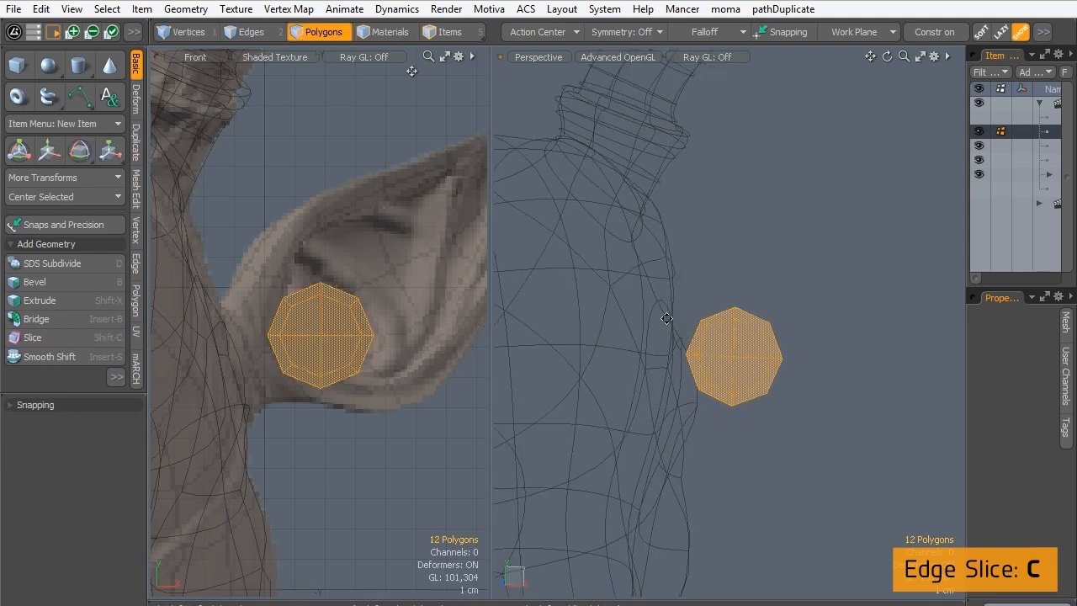
{"action": "mouse_move", "coordinate": [269, 322]}
{"action": "left_mouse_down", "text": "alt"}
{"action": "mouse_move", "coordinate": [278, 288]}
{"action": "mouse_move", "coordinate": [246, 306]}
{"action": "mouse_move", "coordinate": [269, 294]}
{"action": "mouse_move", "coordinate": [308, 323]}
{"action": "mouse_move", "coordinate": [286, 331]}
{"action": "mouse_move", "coordinate": [299, 350]}
{"action": "mouse_move", "coordinate": [296, 409]}
{"action": "mouse_move", "coordinate": [316, 376]}
{"action": "left_mouse_up", "text": "alt"}
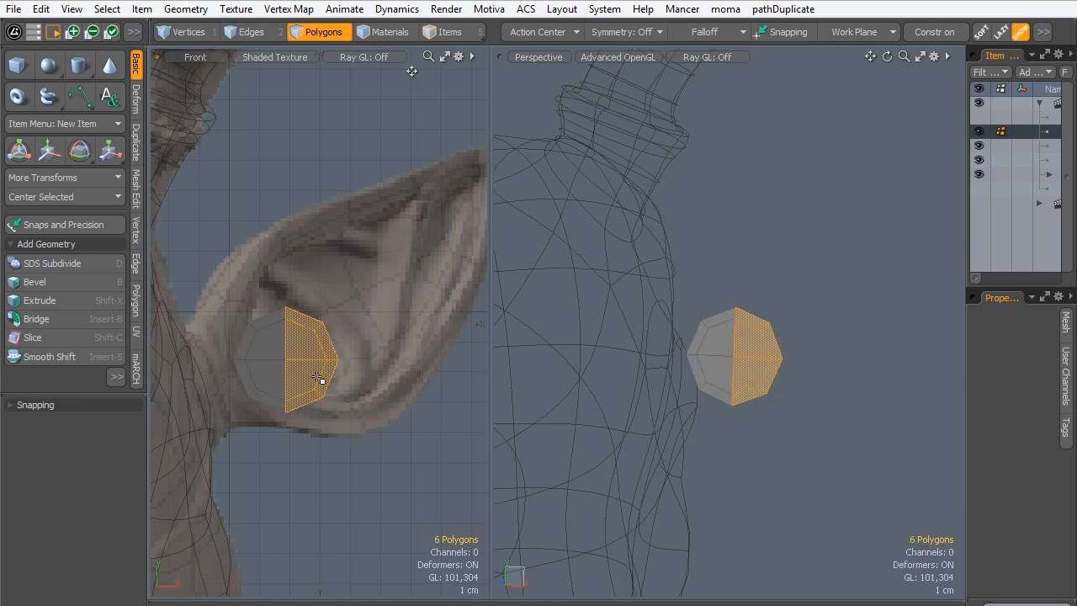
{"action": "left_click", "coordinate": [262, 238]}
{"action": "mouse_move", "coordinate": [290, 357]}
{"action": "left_mouse_down"}
{"action": "mouse_move", "coordinate": [277, 355]}
{"action": "mouse_move", "coordinate": [286, 346]}
{"action": "left_mouse_up"}
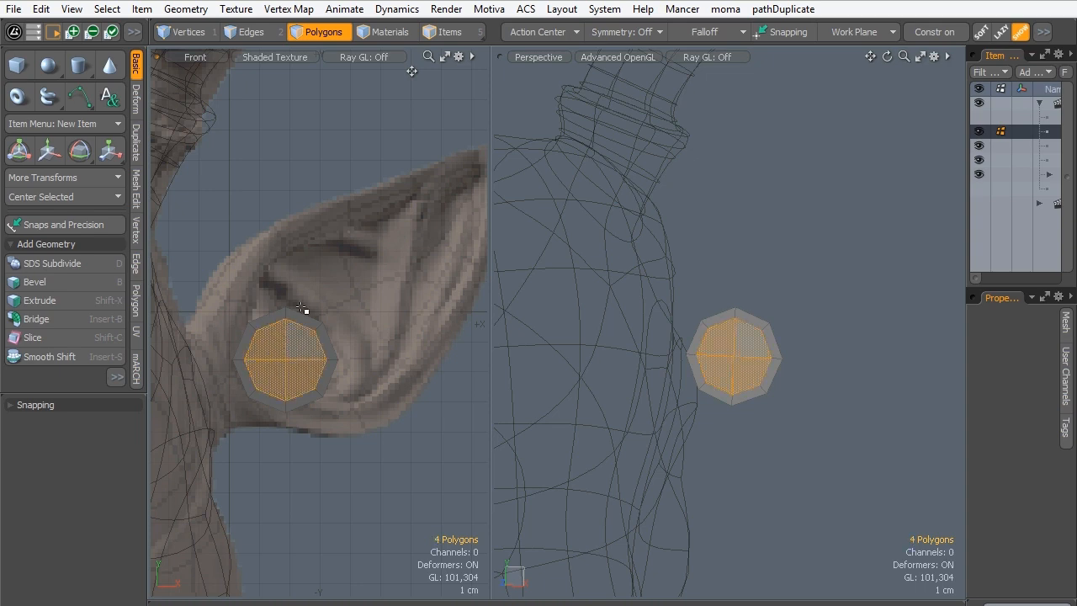
{"action": "left_click", "coordinate": [281, 248]}
- Duplicate the disc's four inner polygons in place and move the copy -3.3 cm along X toward the head
{"action": "left_click", "coordinate": [282, 346]}
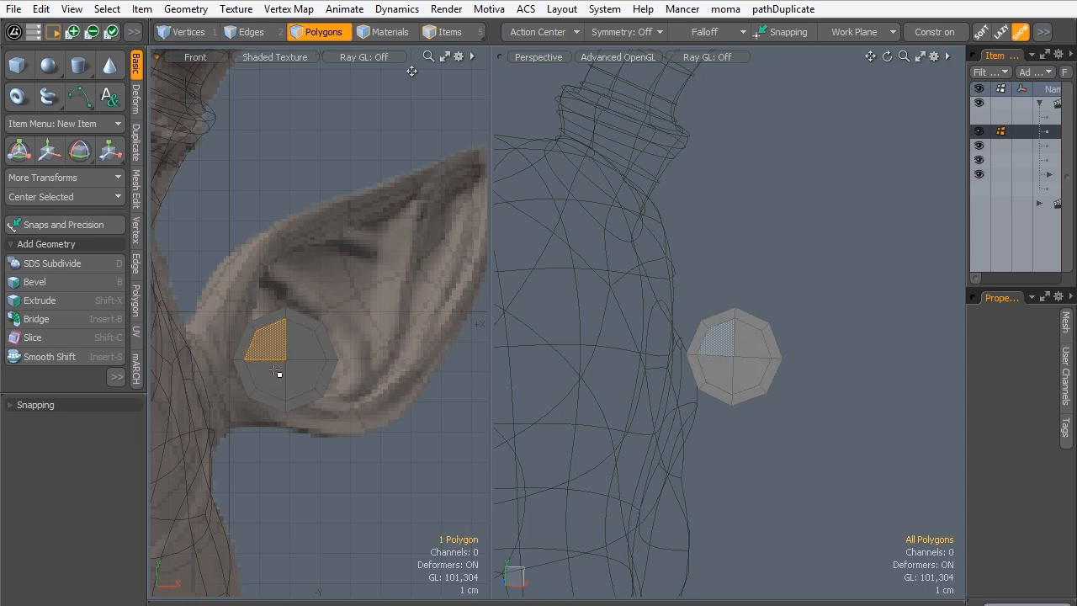
{"action": "left_click_drag", "start_coordinate": [275, 370], "coordinate": [284, 344]}
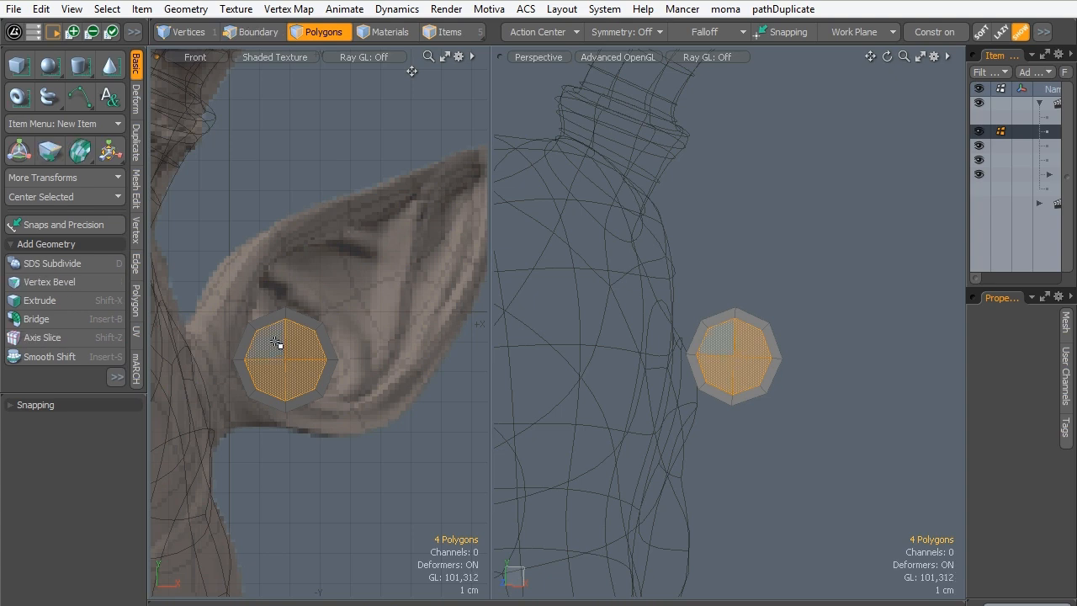
{"action": "key", "text": "w"}
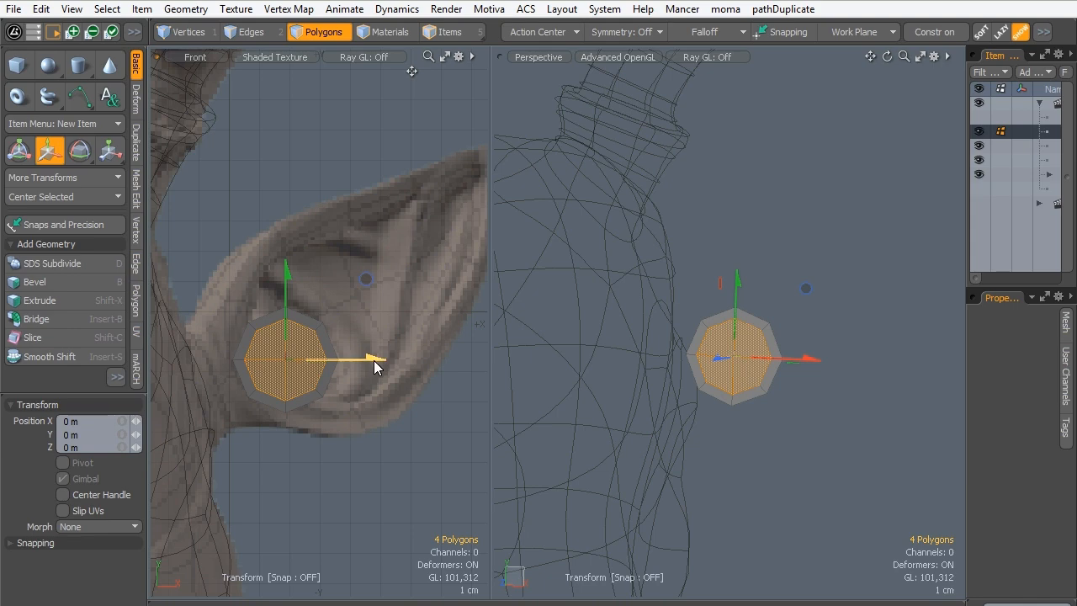
{"action": "left_click_drag", "start_coordinate": [374, 366], "coordinate": [274, 365]}
{"action": "left_click_drag", "start_coordinate": [627, 273], "coordinate": [554, 393], "text": "alt"}
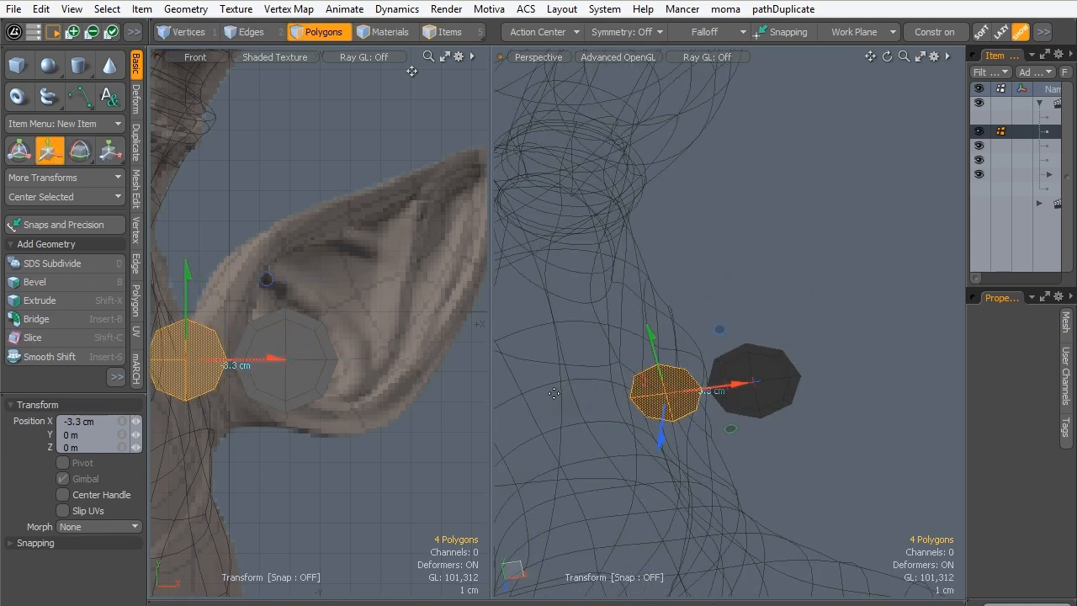
- Rotate the copied octagon -90° about Y and shift it 7 mm along X toward the disc
{"action": "key", "text": "e"}
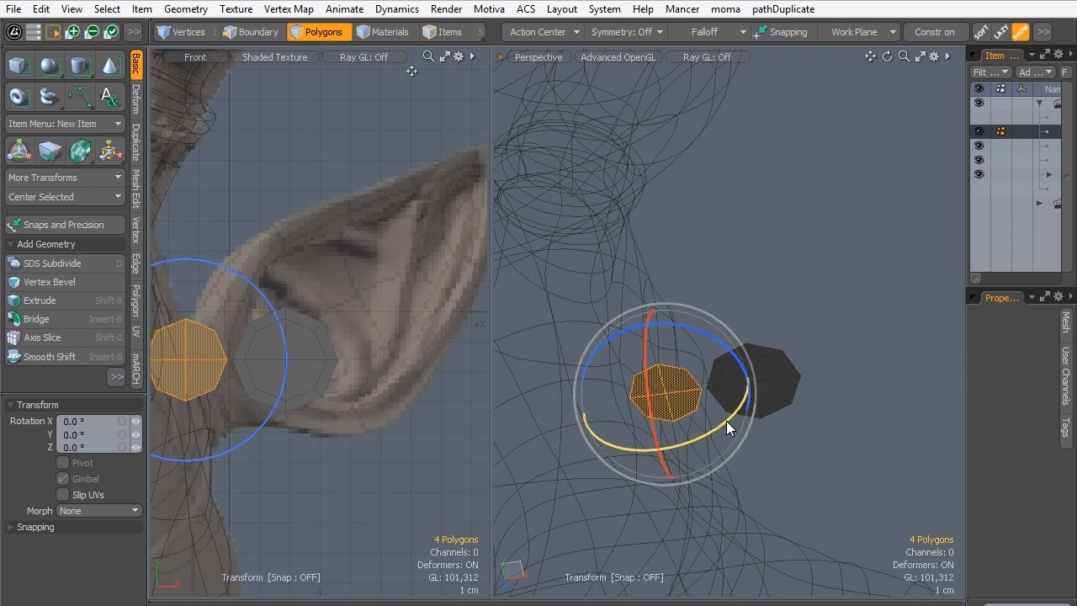
{"action": "left_click_drag", "start_coordinate": [722, 416], "coordinate": [550, 441]}
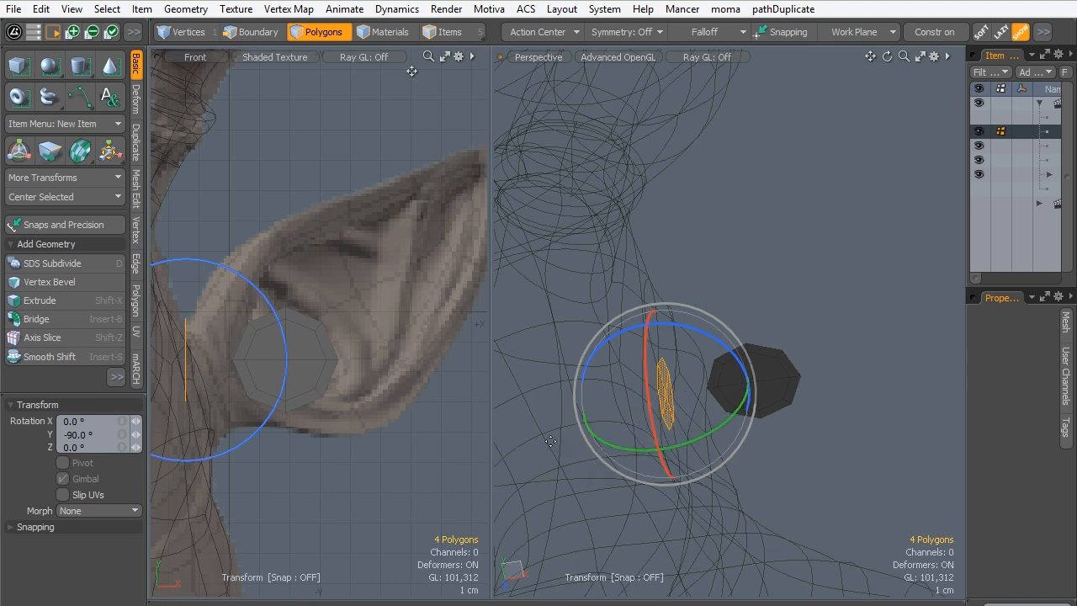
{"action": "key", "text": "space"}
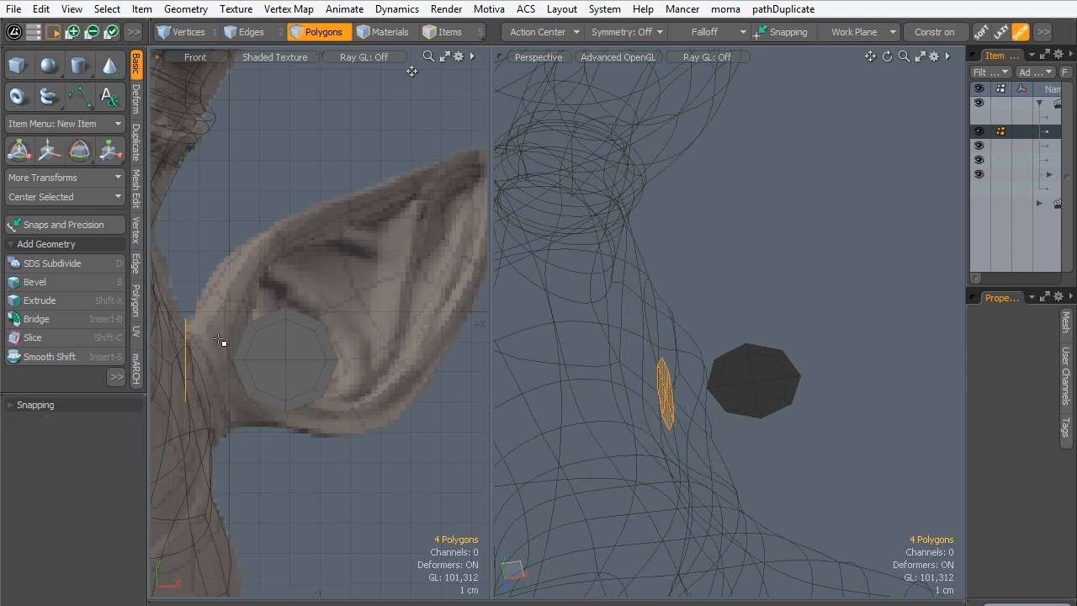
{"action": "key", "text": "w"}
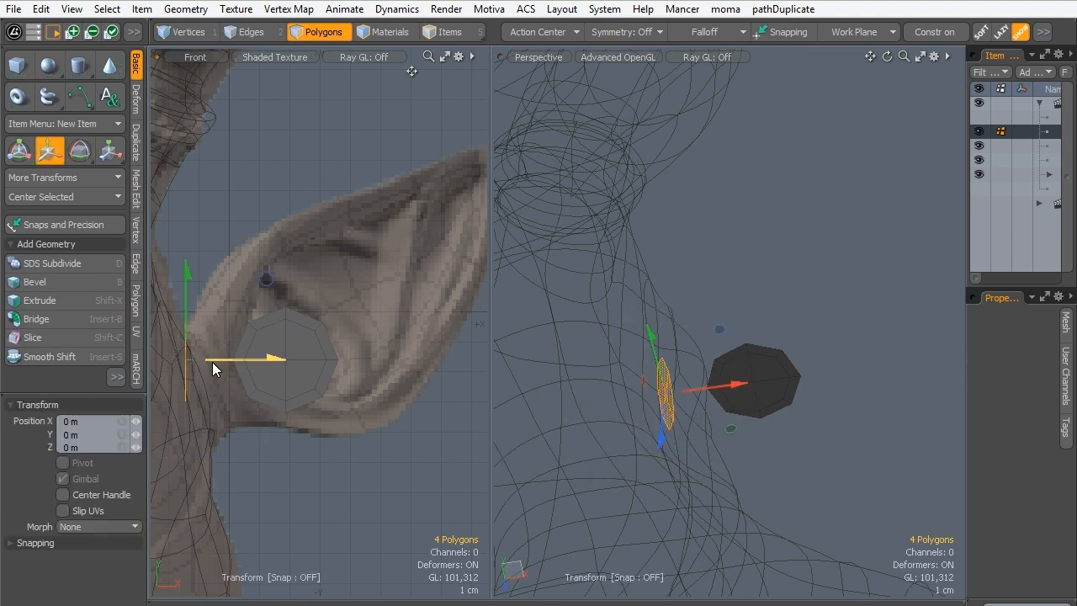
{"action": "mouse_move", "coordinate": [212, 362]}
{"action": "left_mouse_down"}
{"action": "mouse_move", "coordinate": [202, 362]}
{"action": "mouse_move", "coordinate": [233, 362]}
{"action": "left_mouse_up"}
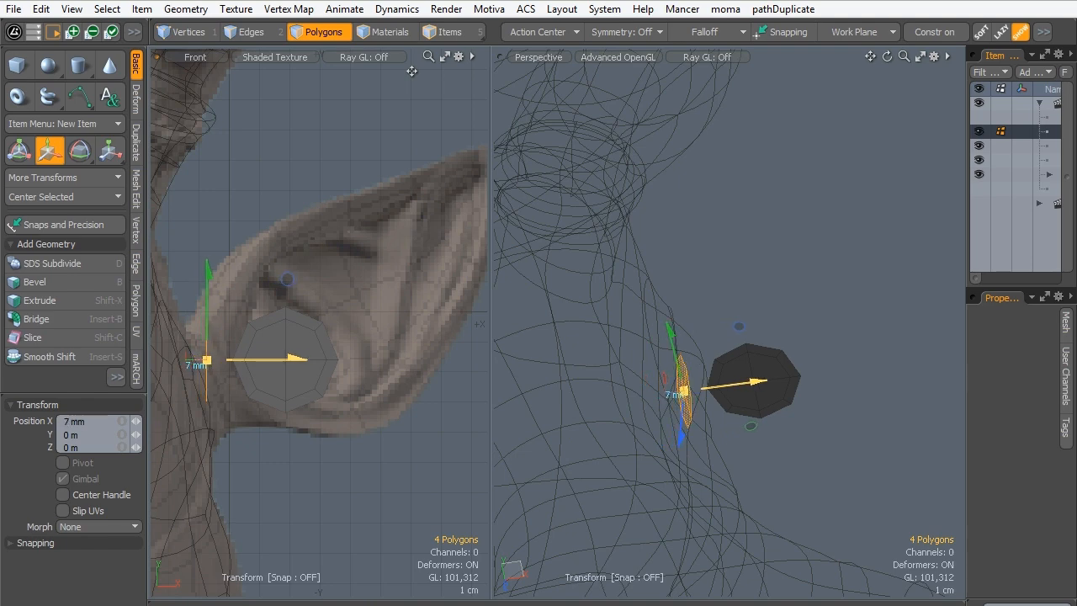
{"action": "key", "text": "space"}
- Detach the outer half of the disc, its six polygons on the ear-tip side, and move it about one disc width along X
{"action": "left_click_drag", "start_coordinate": [610, 380], "coordinate": [608, 336], "text": "alt"}
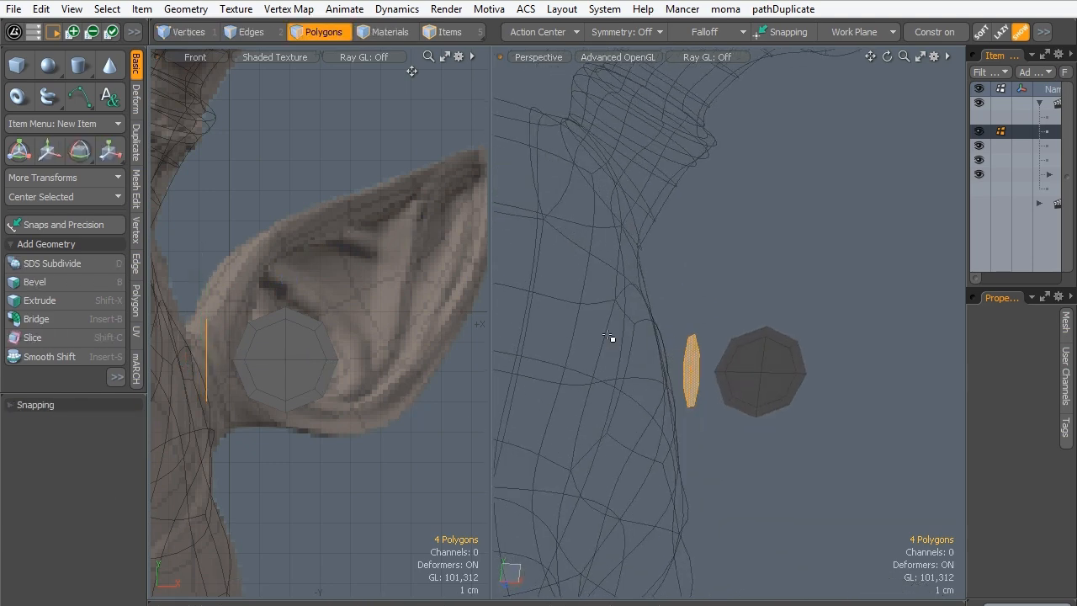
{"action": "left_click_drag", "start_coordinate": [677, 364], "coordinate": [732, 364], "text": "alt"}
{"action": "key", "text": "1"}
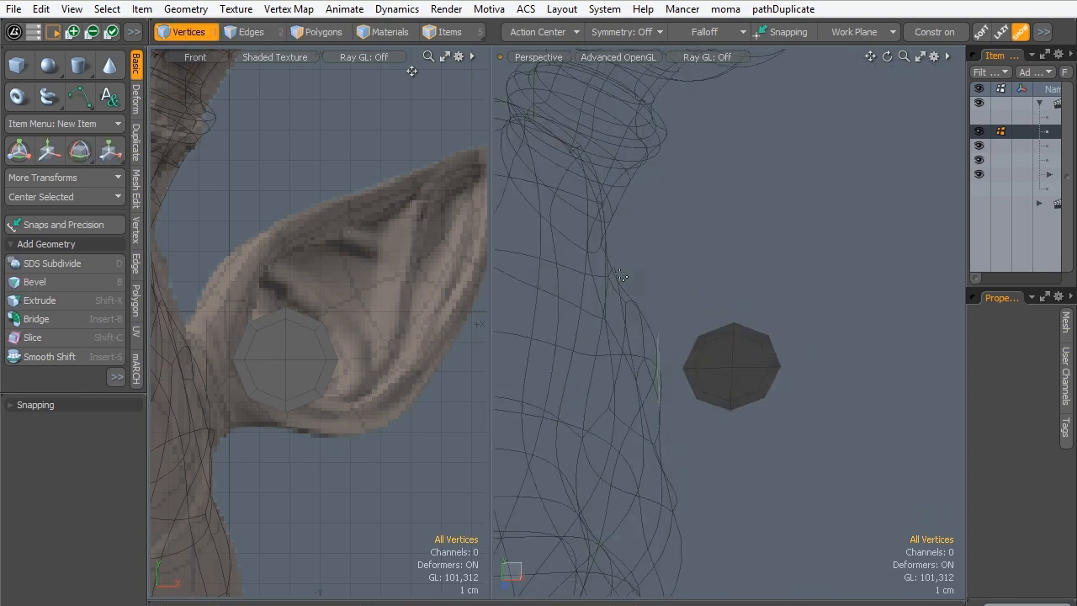
{"action": "left_click", "coordinate": [303, 33]}
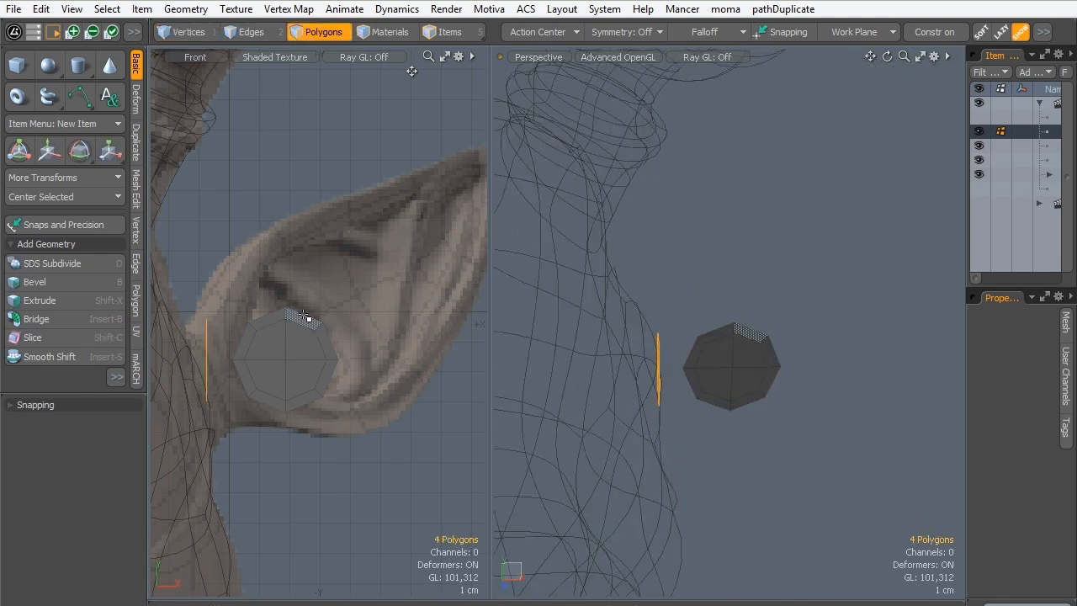
{"action": "mouse_move", "coordinate": [308, 317]}
{"action": "left_mouse_down"}
{"action": "mouse_move", "coordinate": [328, 357]}
{"action": "mouse_move", "coordinate": [316, 396]}
{"action": "left_mouse_up"}
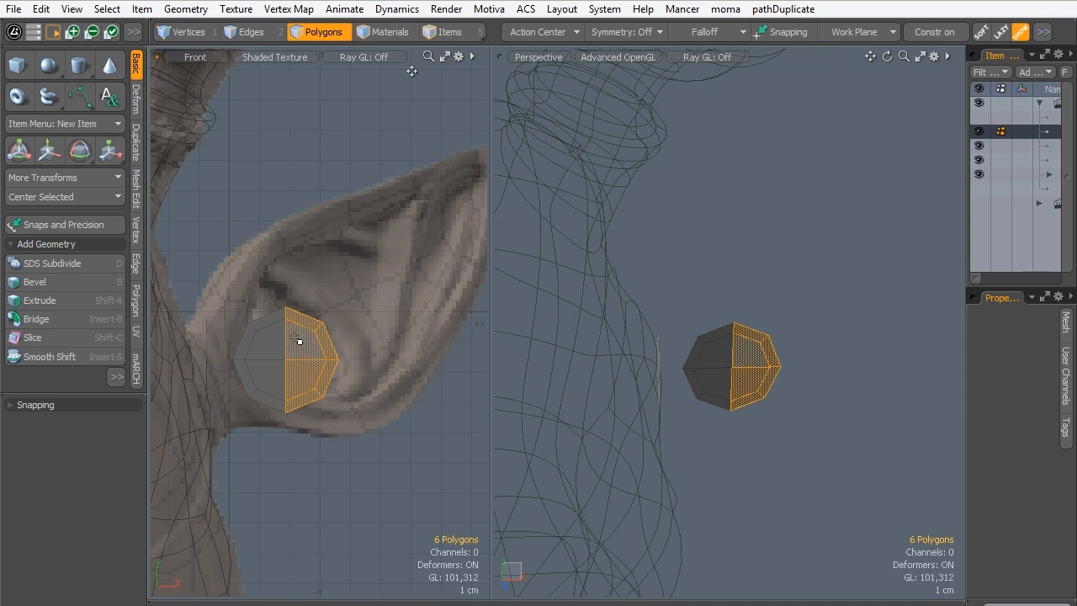
{"action": "left_click_drag", "start_coordinate": [305, 302], "coordinate": [283, 297], "text": "alt+shift"}
{"action": "key", "text": "ctrl"}
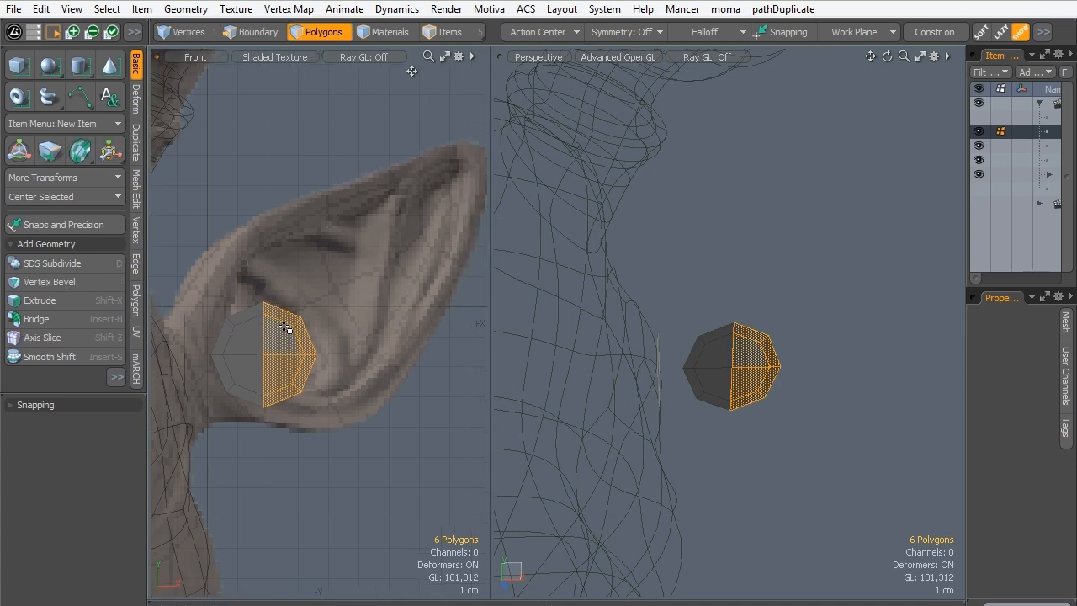
{"action": "key", "text": "ctrl+x"}
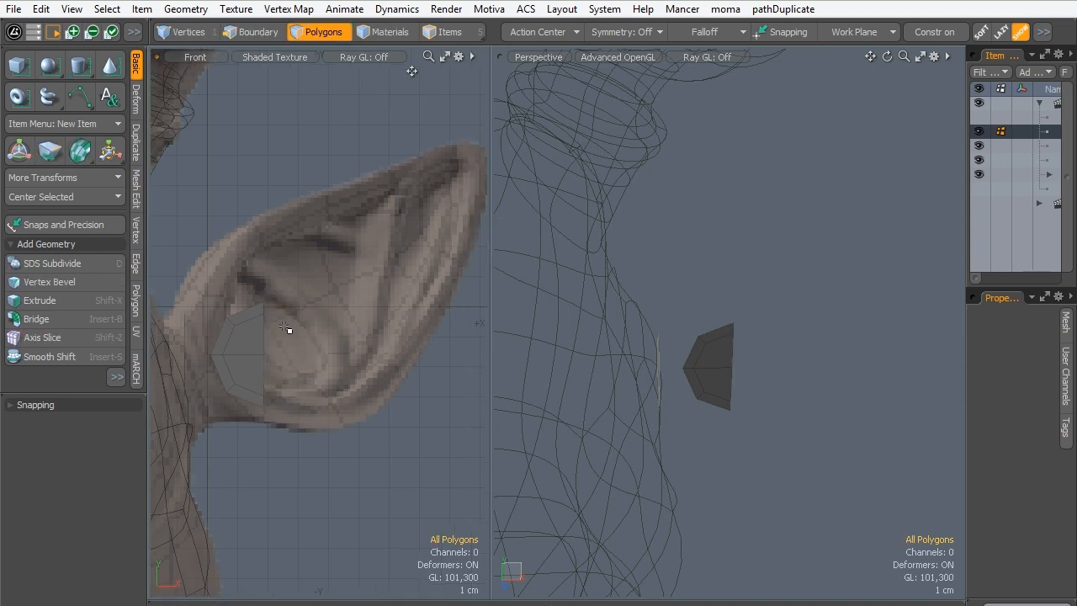
{"action": "key", "text": "ctrl+v"}
{"action": "key", "text": "y"}
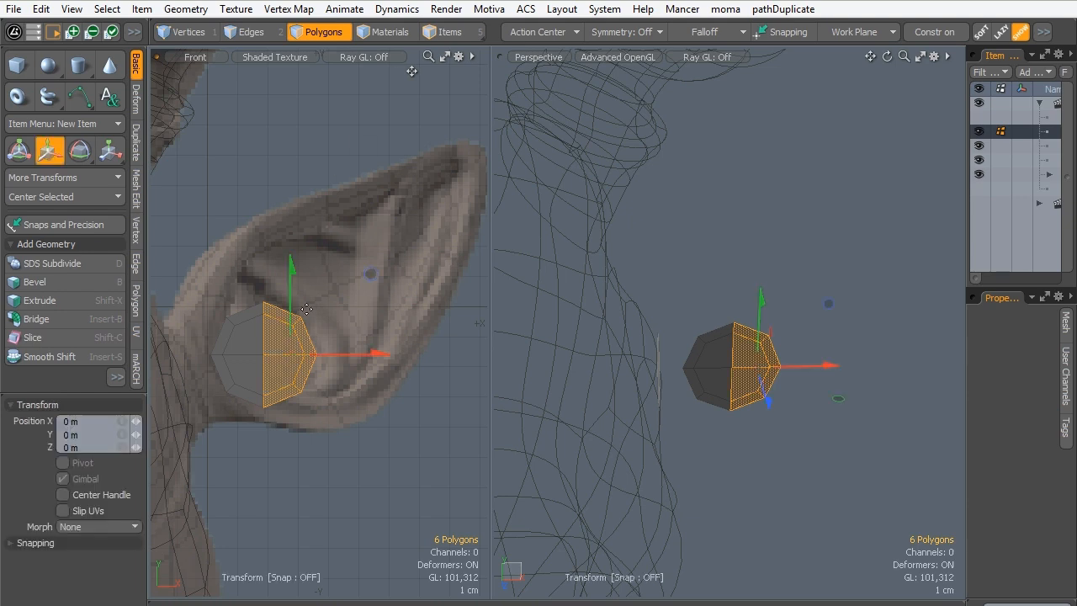
{"action": "left_click_drag", "start_coordinate": [344, 349], "coordinate": [447, 348]}
{"action": "key", "text": "space"}
- Bridge the facing straight edges of the two half discs to form one elongated mesh, and clear the edge selection
{"action": "left_click", "coordinate": [250, 32]}
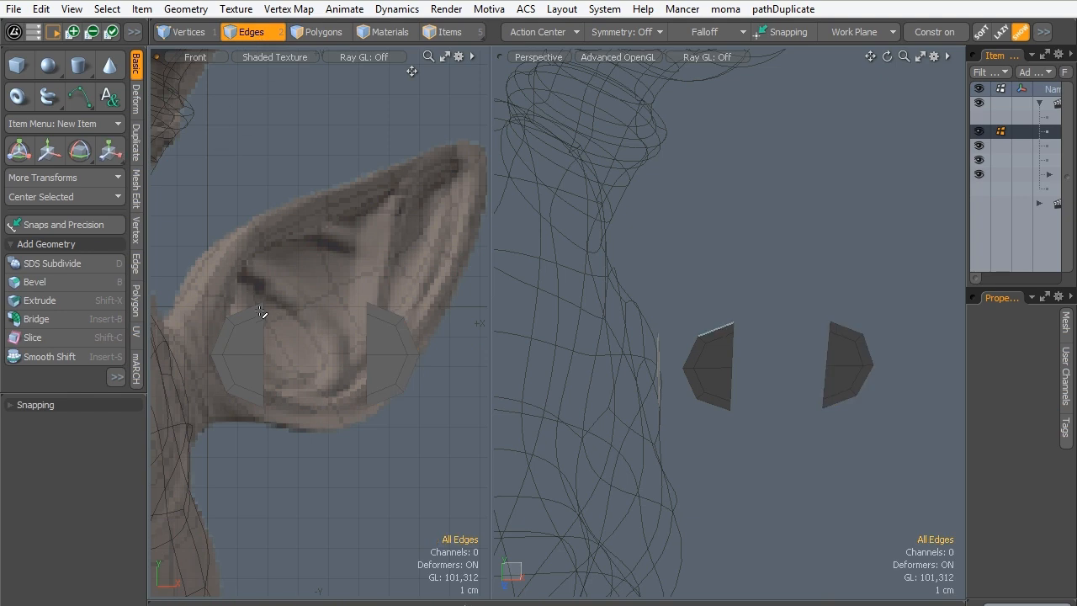
{"action": "left_click_drag", "start_coordinate": [265, 309], "coordinate": [262, 401]}
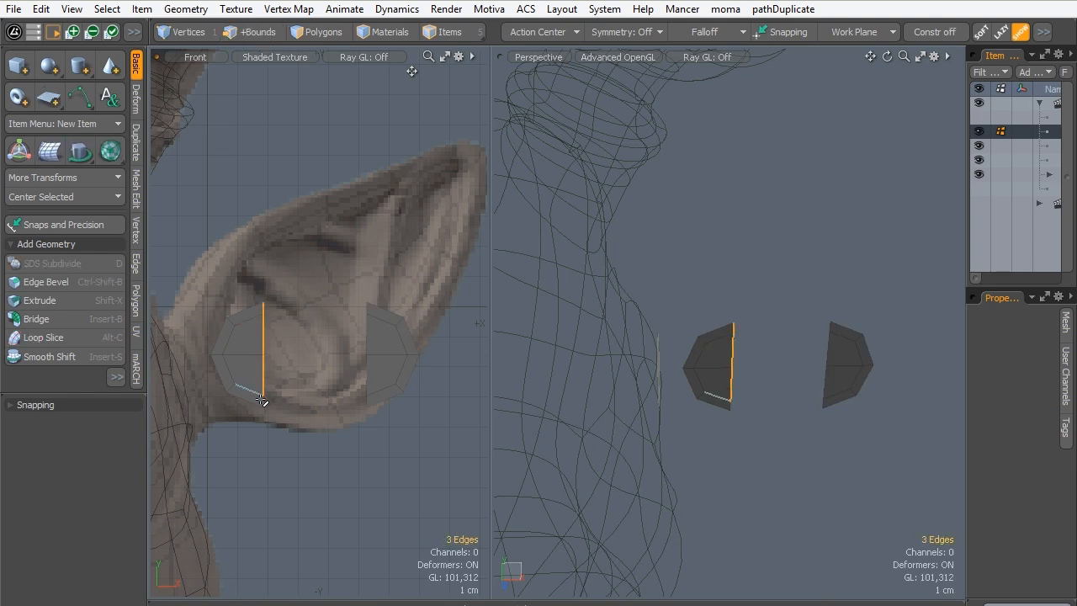
{"action": "mouse_move", "coordinate": [368, 311]}
{"action": "left_mouse_down"}
{"action": "mouse_move", "coordinate": [367, 380]}
{"action": "mouse_move", "coordinate": [356, 400]}
{"action": "left_mouse_up"}
{"action": "left_click", "coordinate": [135, 141]}
{"action": "left_click", "coordinate": [135, 189]}
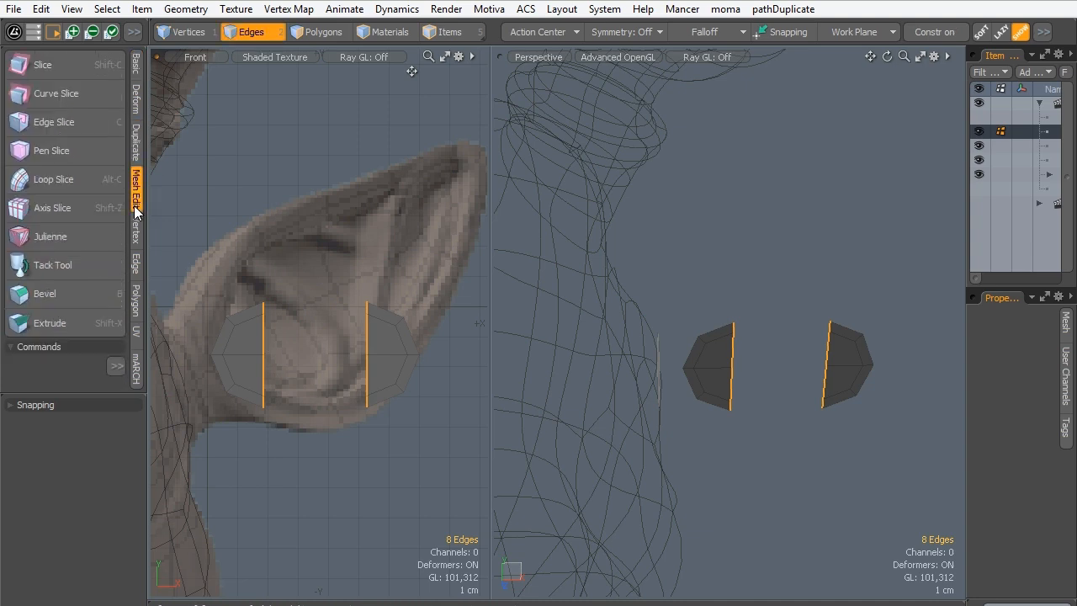
{"action": "left_click", "coordinate": [135, 229]}
{"action": "left_click", "coordinate": [136, 264]}
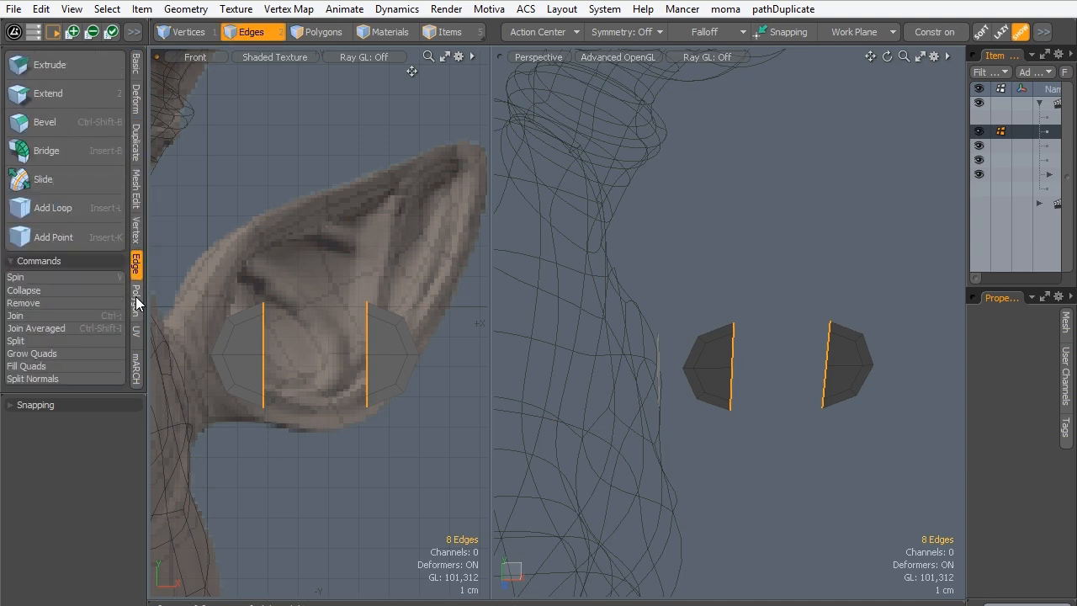
{"action": "left_click", "coordinate": [51, 160]}
{"action": "left_click", "coordinate": [315, 366]}
{"action": "key", "text": "space"}
{"action": "left_click", "coordinate": [311, 266]}
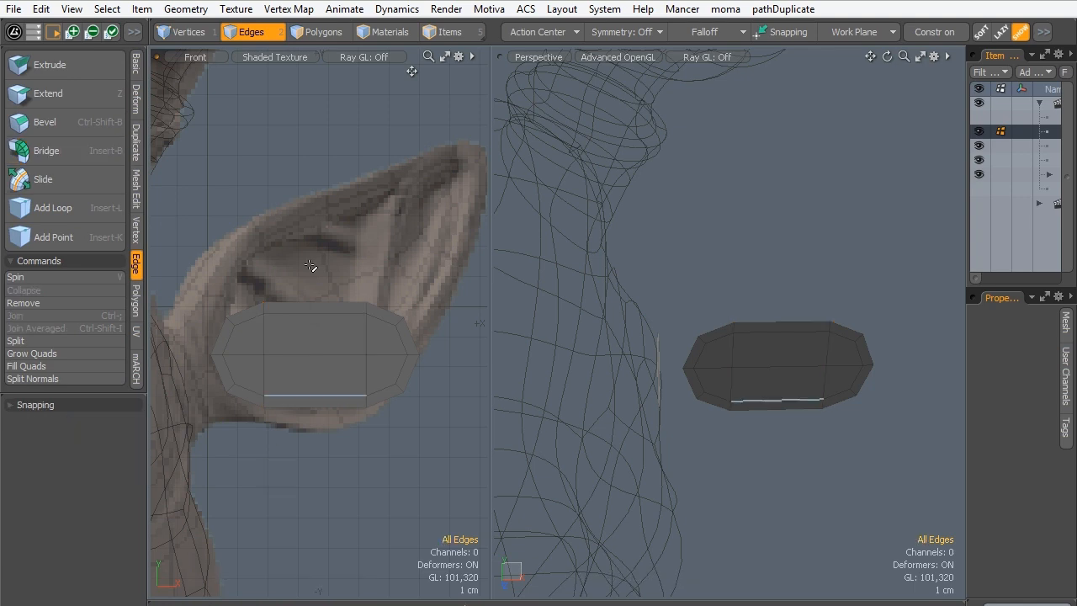
- Scale up the whole elongated ear mesh uniformly and move it 1.55 cm in X and -4.5 mm in Y
{"action": "left_click_drag", "start_coordinate": [300, 248], "coordinate": [312, 270], "text": "alt+shift"}
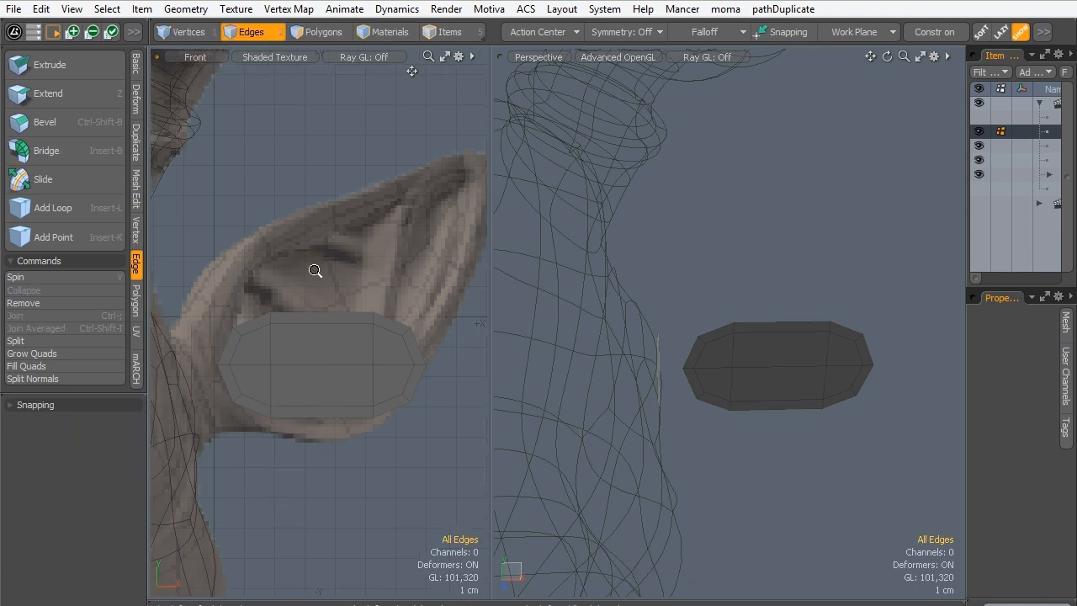
{"action": "key", "text": "3"}
{"action": "left_click", "coordinate": [313, 353]}
{"action": "double_click", "coordinate": [313, 353]}
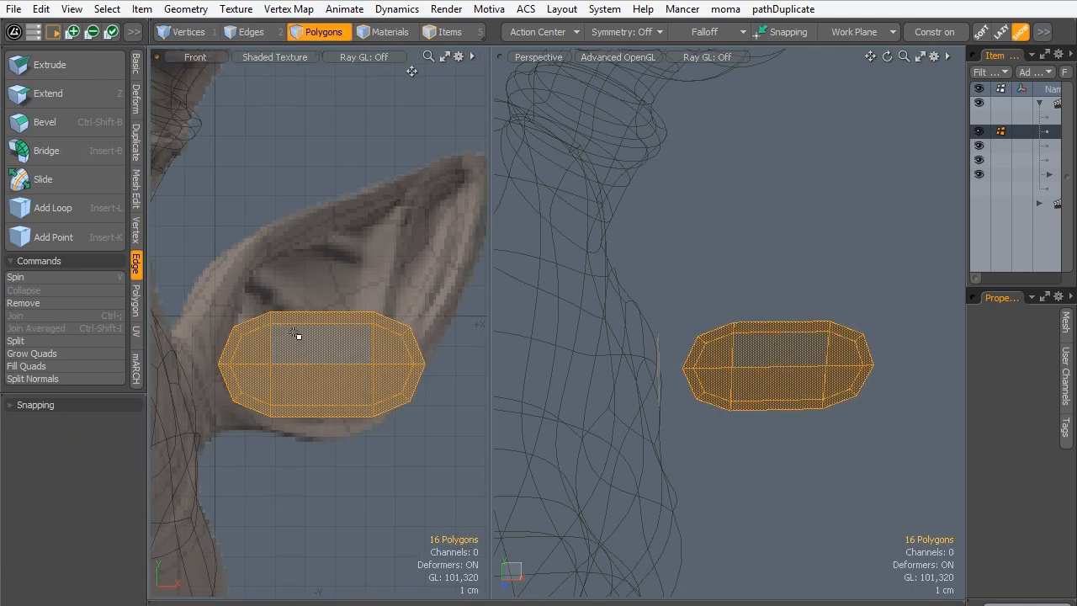
{"action": "key", "text": "r"}
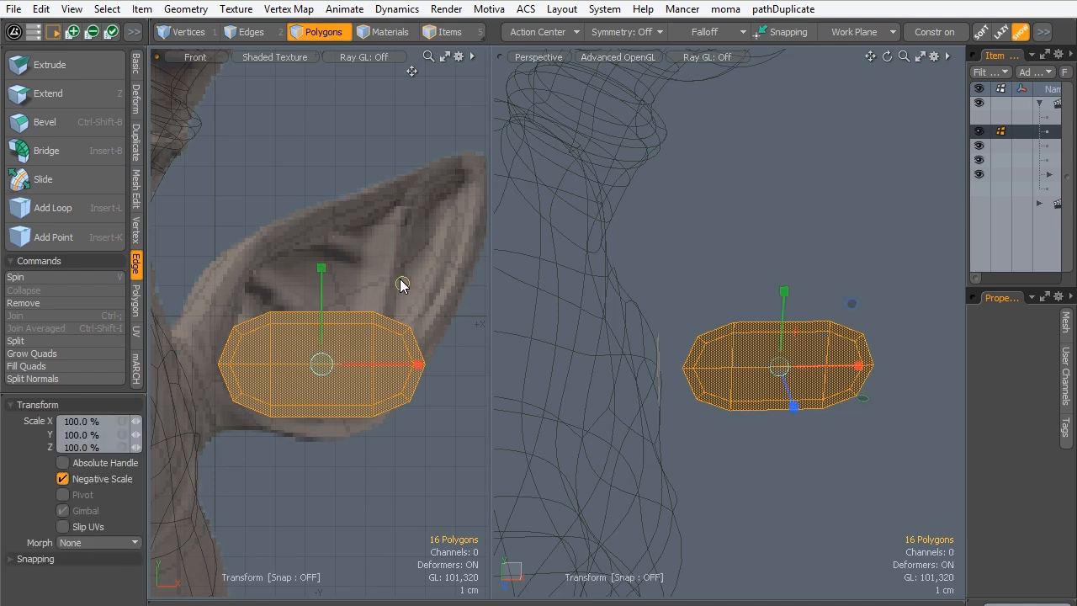
{"action": "left_click_drag", "start_coordinate": [402, 282], "coordinate": [428, 332]}
{"action": "scroll", "coordinate": [365, 297], "scroll_direction": "down", "scroll_amount": 2}
{"action": "key", "text": "w"}
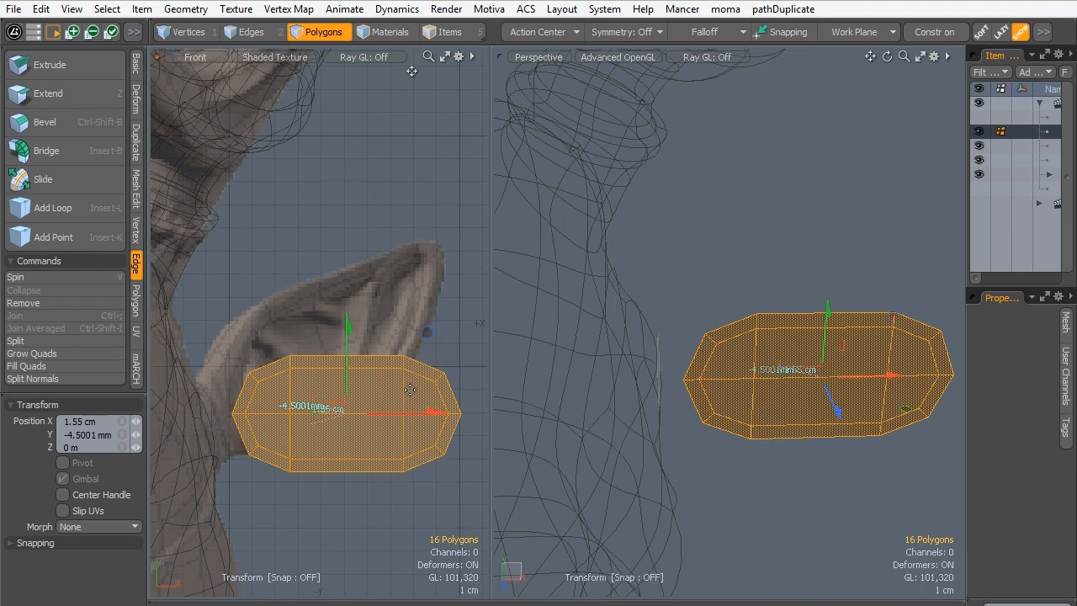
{"action": "key", "text": "q"}
{"action": "left_click", "coordinate": [355, 324]}
{"action": "mouse_move", "coordinate": [439, 404]}
{"action": "left_mouse_down", "text": "alt"}
{"action": "mouse_move", "coordinate": [416, 393]}
{"action": "mouse_move", "coordinate": [421, 373]}
{"action": "mouse_move", "coordinate": [407, 355]}
{"action": "left_mouse_up", "text": "alt"}
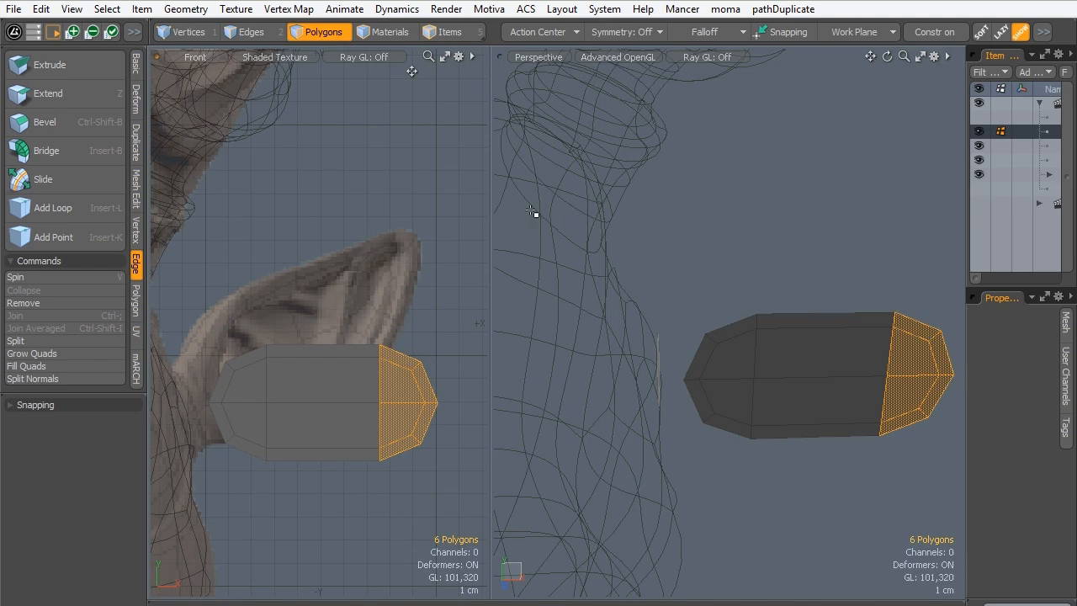
{"action": "left_click", "coordinate": [694, 33]}
{"action": "left_click", "coordinate": [389, 222]}
{"action": "left_click", "coordinate": [390, 222]}
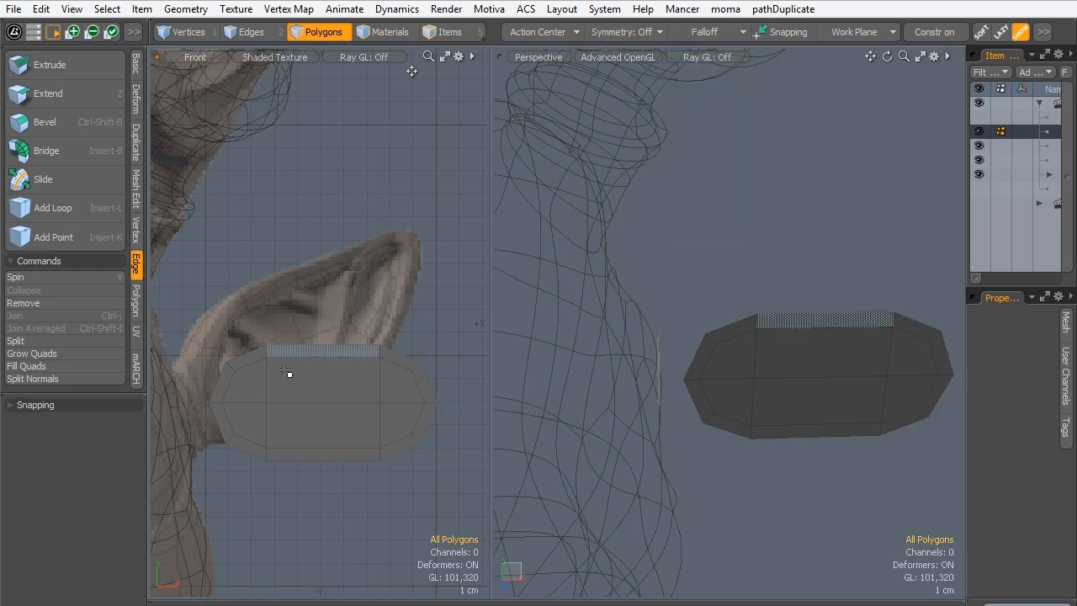
- Select the whole ear mesh and fit a linear X falloff from 20 cm at its outer end to 10.2 cm, with Symmetric set to None
{"action": "double_click", "coordinate": [253, 394]}
{"action": "left_click", "coordinate": [712, 31]}
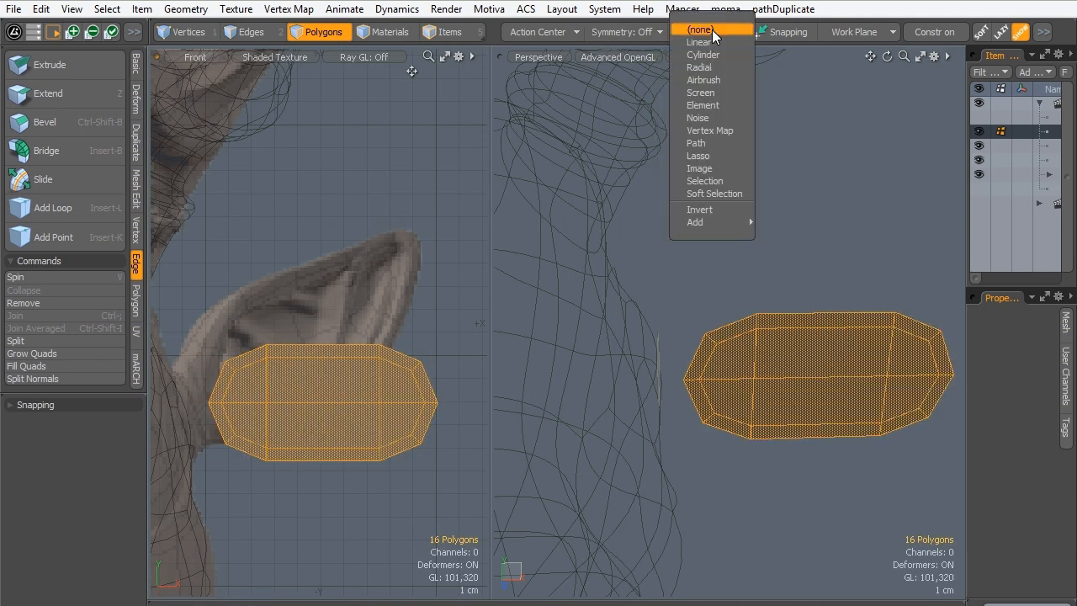
{"action": "left_click", "coordinate": [704, 42]}
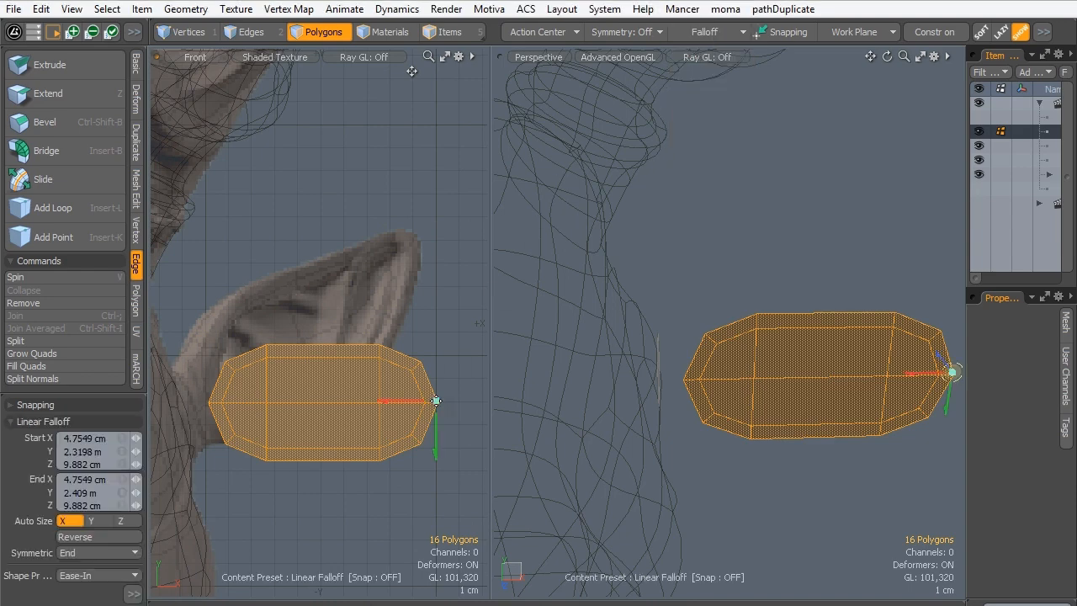
{"action": "left_click_drag", "start_coordinate": [227, 305], "coordinate": [209, 400]}
{"action": "left_click_drag", "start_coordinate": [101, 393], "coordinate": [106, 126]}
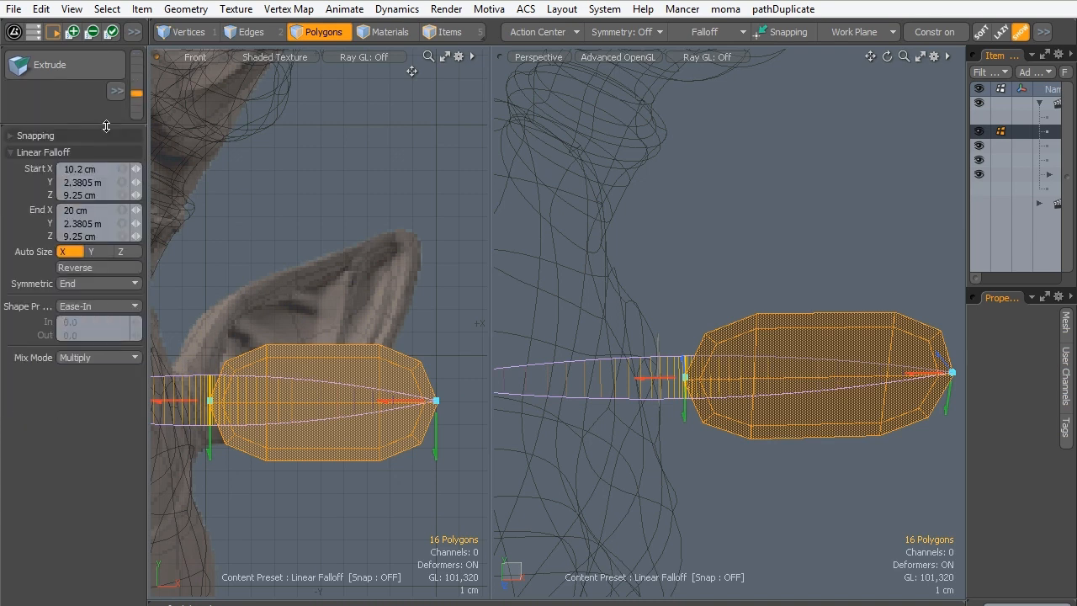
{"action": "left_click", "coordinate": [72, 286]}
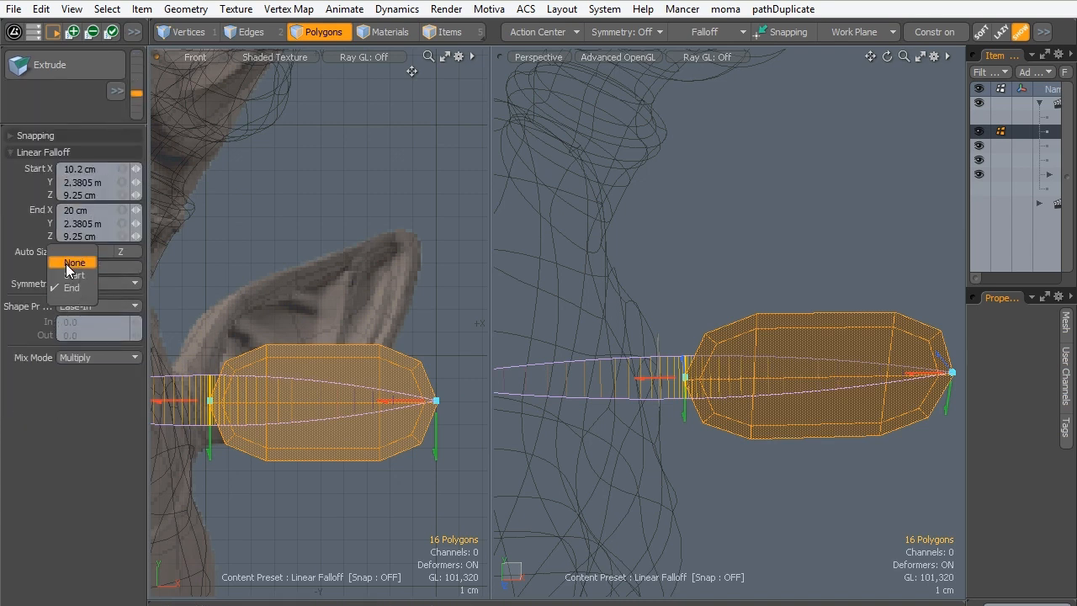
{"action": "left_click", "coordinate": [71, 264]}
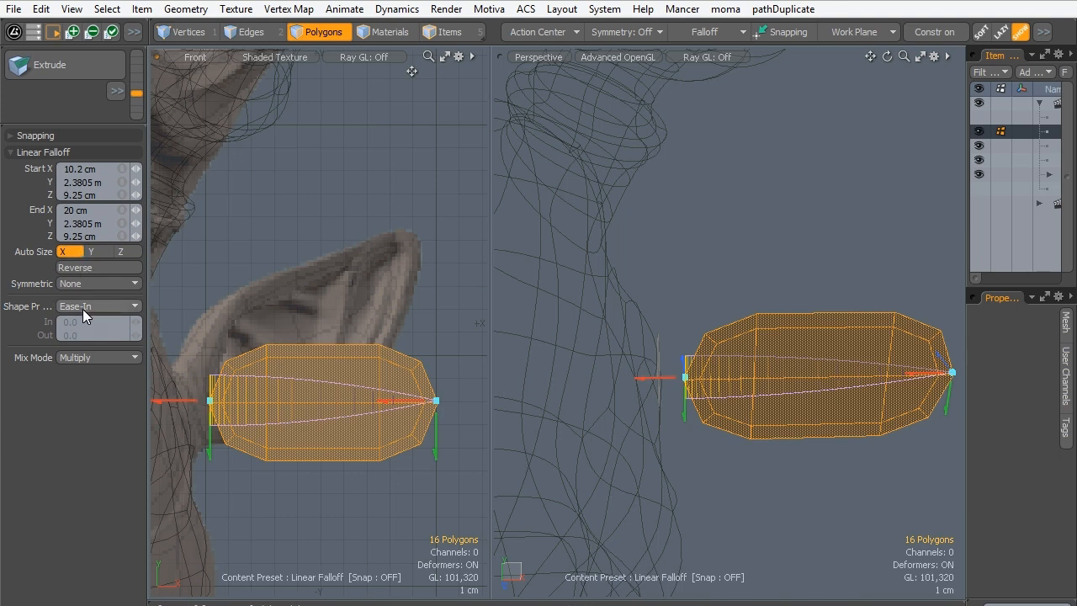
{"action": "left_click", "coordinate": [74, 266]}
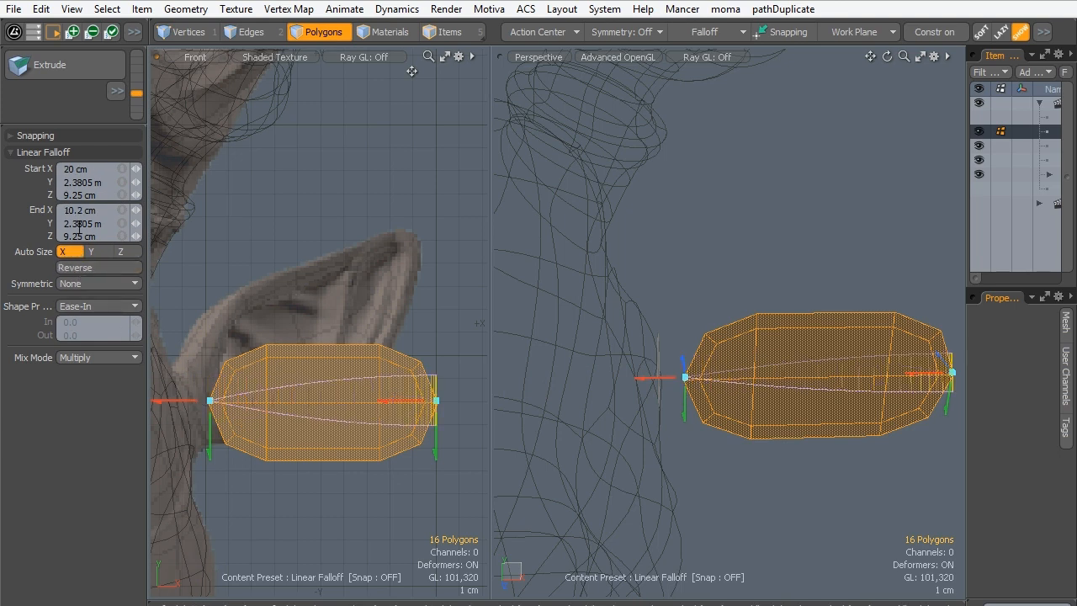
- Shorten the falloff to end at X 16.45 cm, taper the outer end to 73.5% in X and 51.5% in Y, and clear the falloff
{"action": "key", "text": "r"}
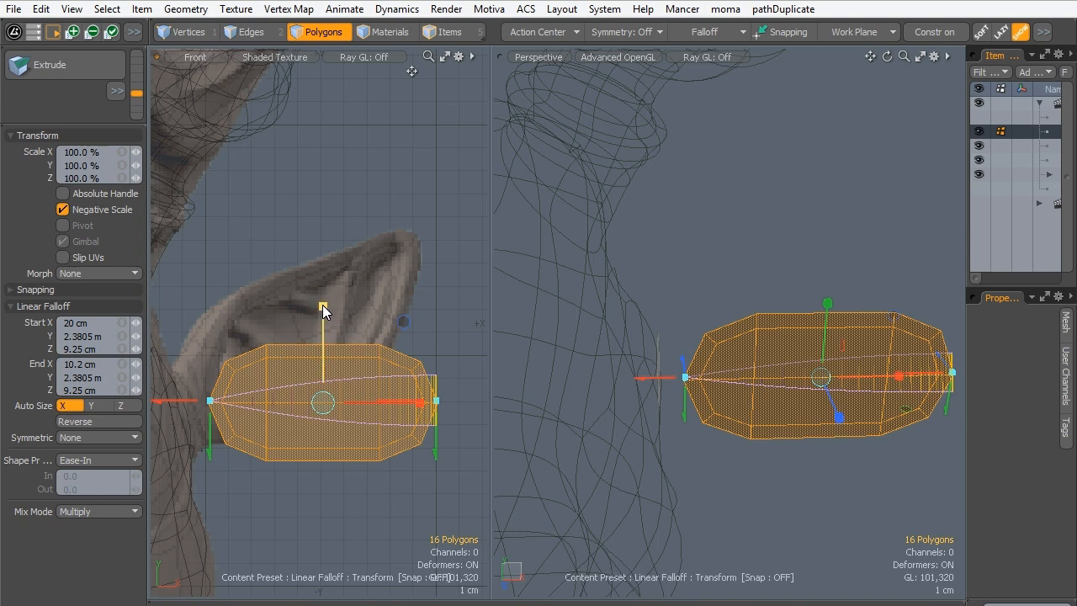
{"action": "left_click_drag", "start_coordinate": [324, 311], "coordinate": [324, 327]}
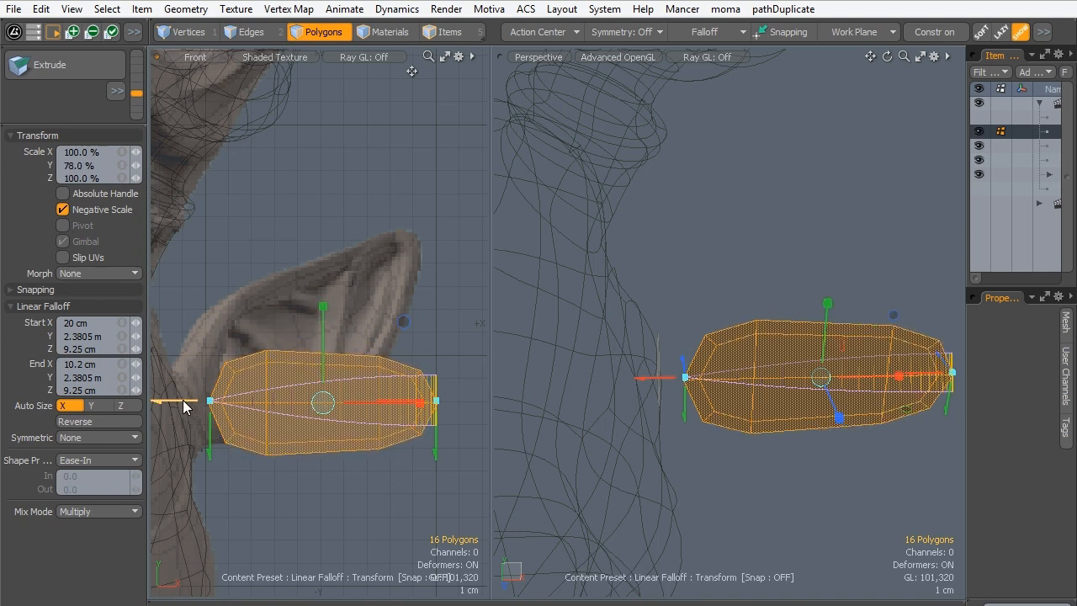
{"action": "left_click_drag", "start_coordinate": [183, 407], "coordinate": [328, 406]}
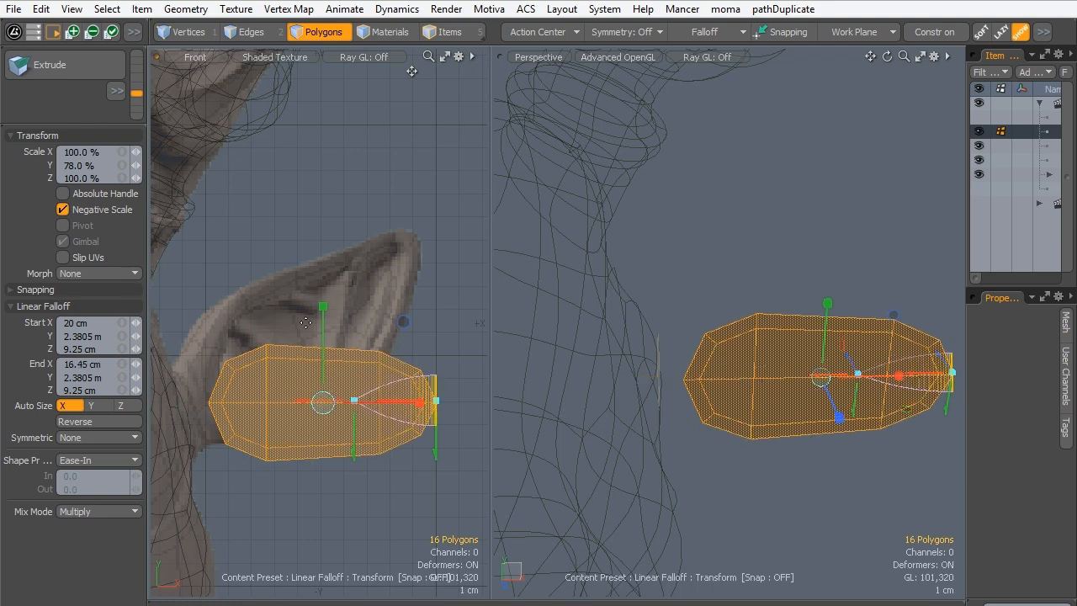
{"action": "left_click_drag", "start_coordinate": [403, 322], "coordinate": [394, 332]}
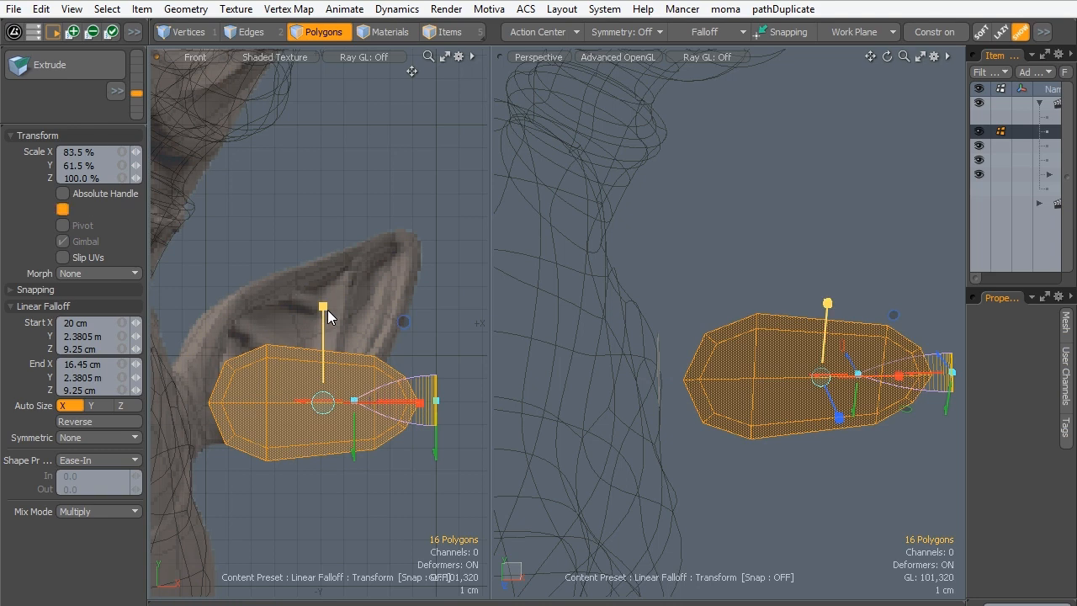
{"action": "left_click_drag", "start_coordinate": [404, 323], "coordinate": [383, 323]}
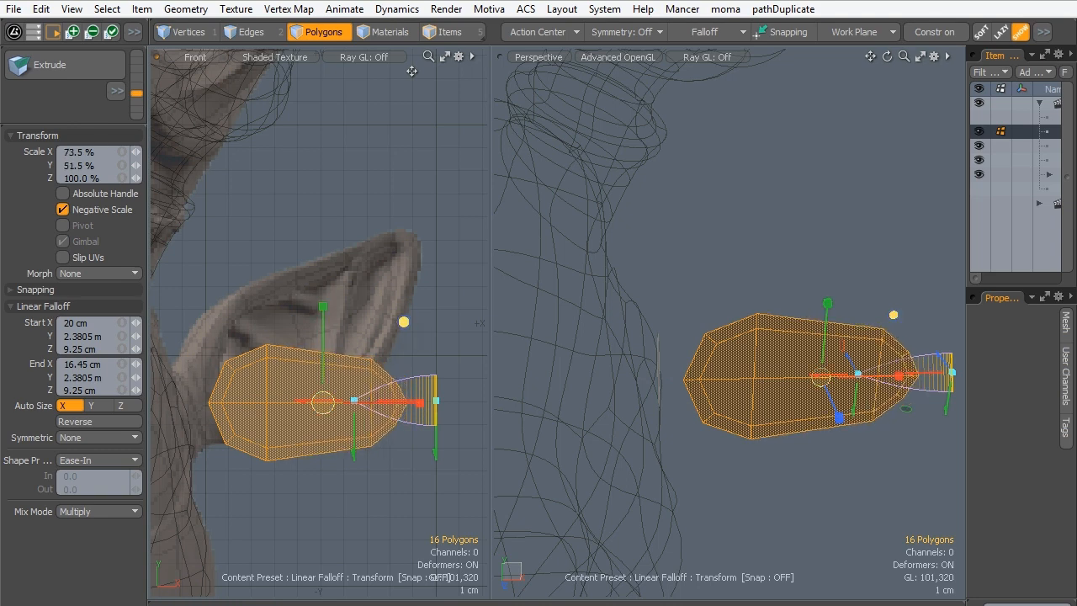
{"action": "key", "text": "space"}
{"action": "key", "text": "Escape"}
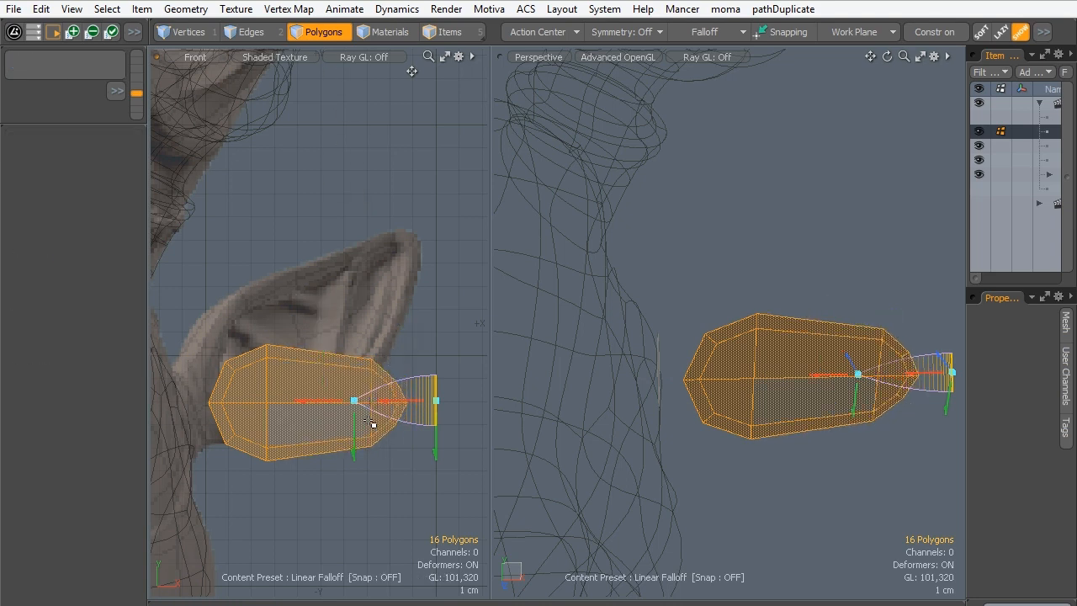
- With the whole ear mesh selected, set the action center to Selection with its center mode at Left
{"action": "mouse_move", "coordinate": [392, 395]}
{"action": "left_mouse_down"}
{"action": "mouse_move", "coordinate": [389, 385]}
{"action": "mouse_move", "coordinate": [395, 414]}
{"action": "left_mouse_up"}
{"action": "double_click", "coordinate": [275, 419]}
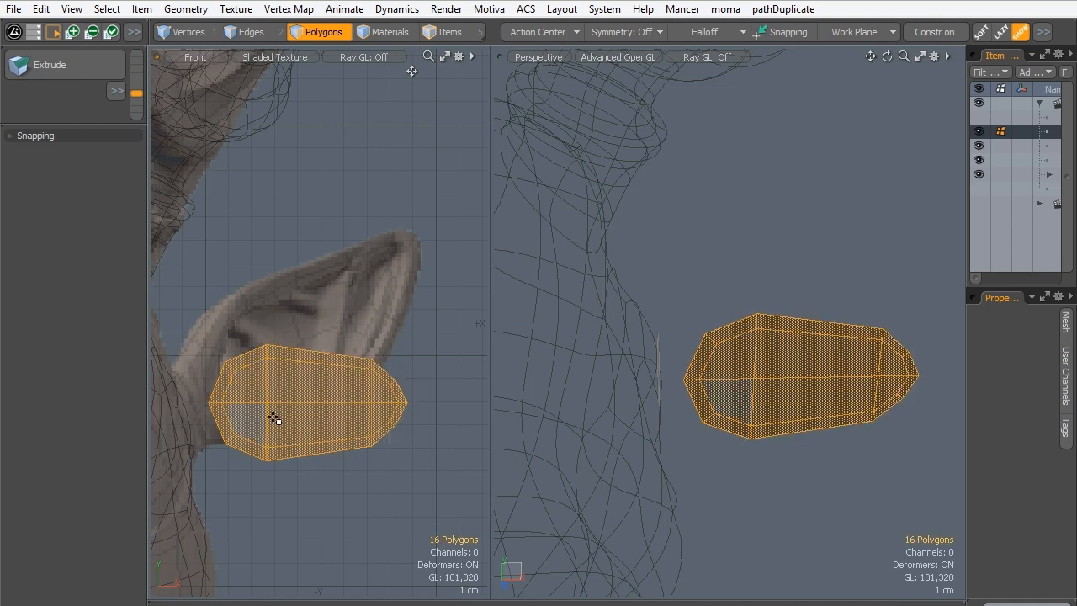
{"action": "key", "text": "y"}
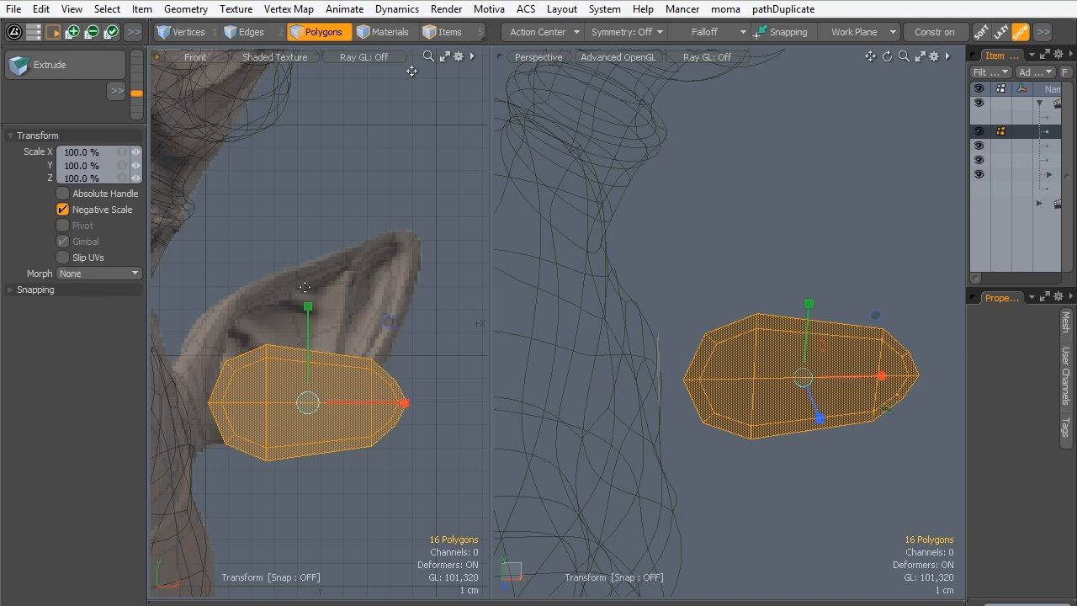
{"action": "left_click", "coordinate": [542, 34]}
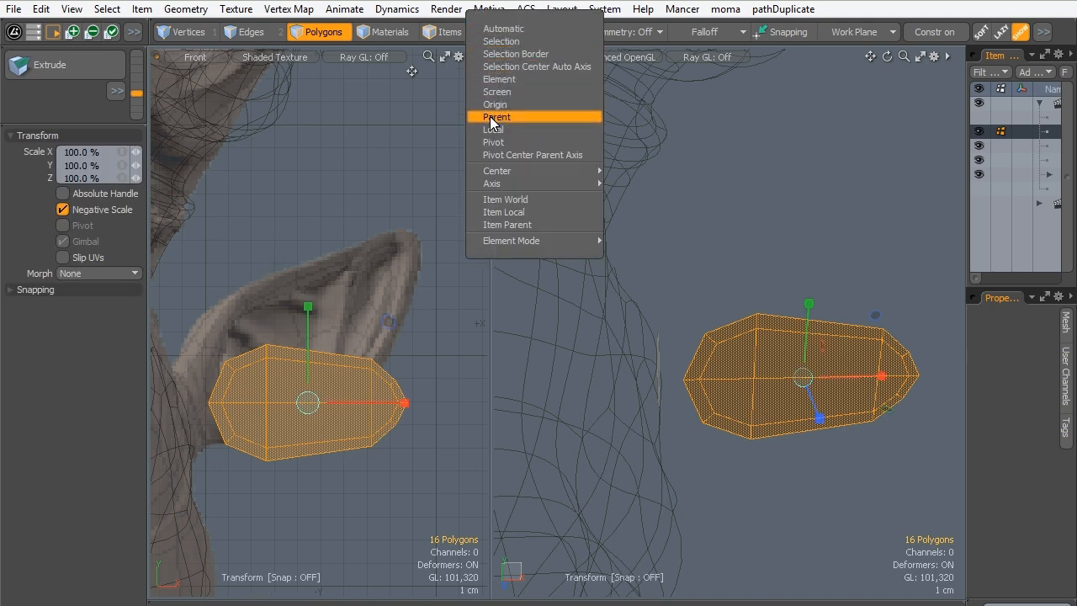
{"action": "left_click", "coordinate": [494, 79]}
{"action": "left_click", "coordinate": [530, 32]}
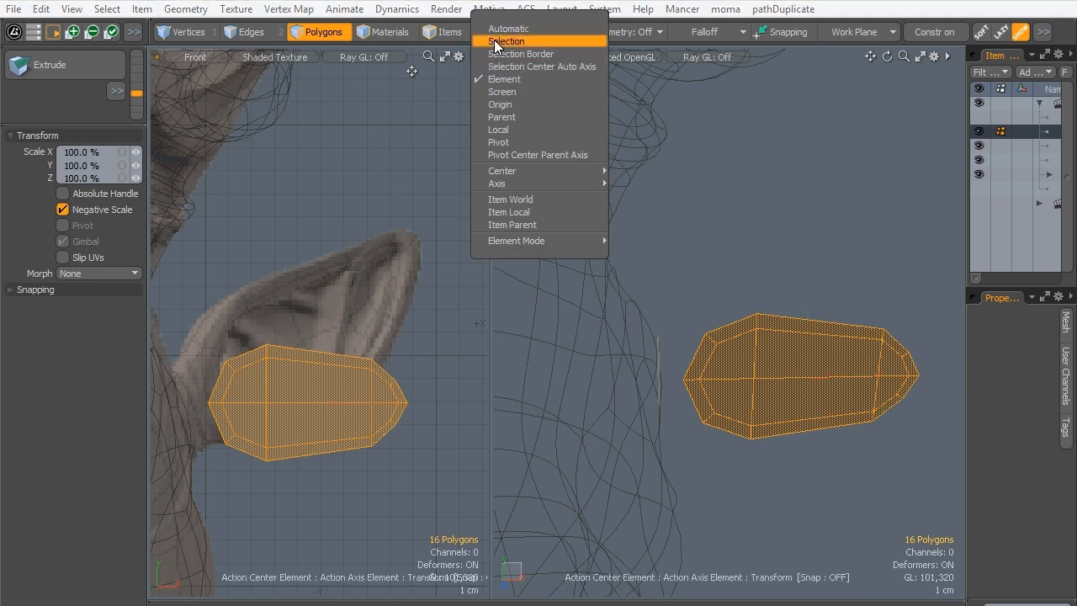
{"action": "left_click", "coordinate": [496, 41]}
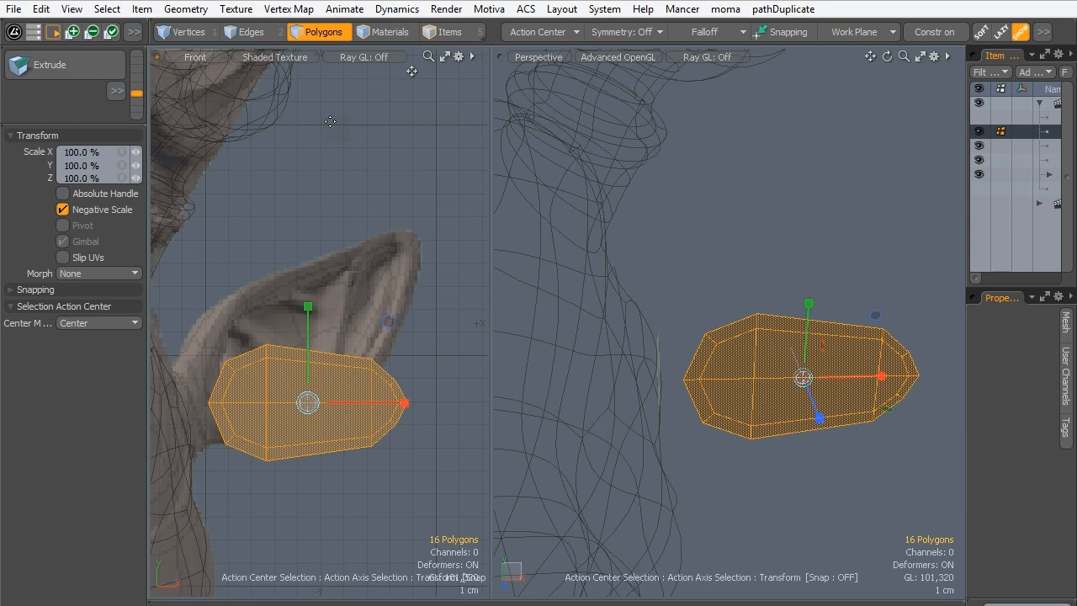
{"action": "left_click", "coordinate": [71, 323]}
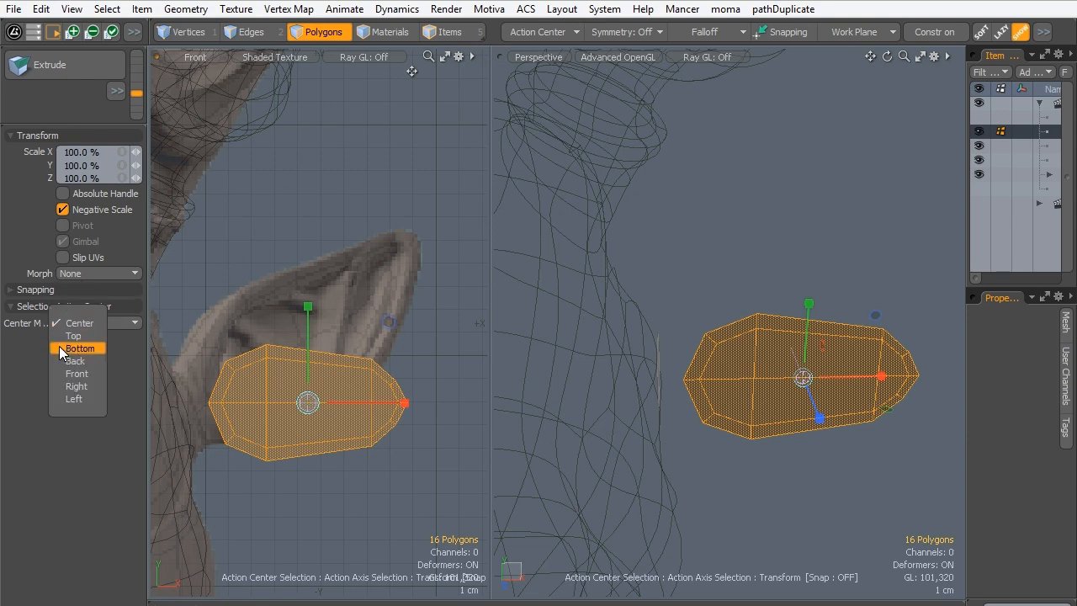
{"action": "left_click", "coordinate": [72, 399]}
- Rotate the ear mesh upward in the front view about its inner end to match the slant of the sculpted ear
{"action": "key", "text": "e"}
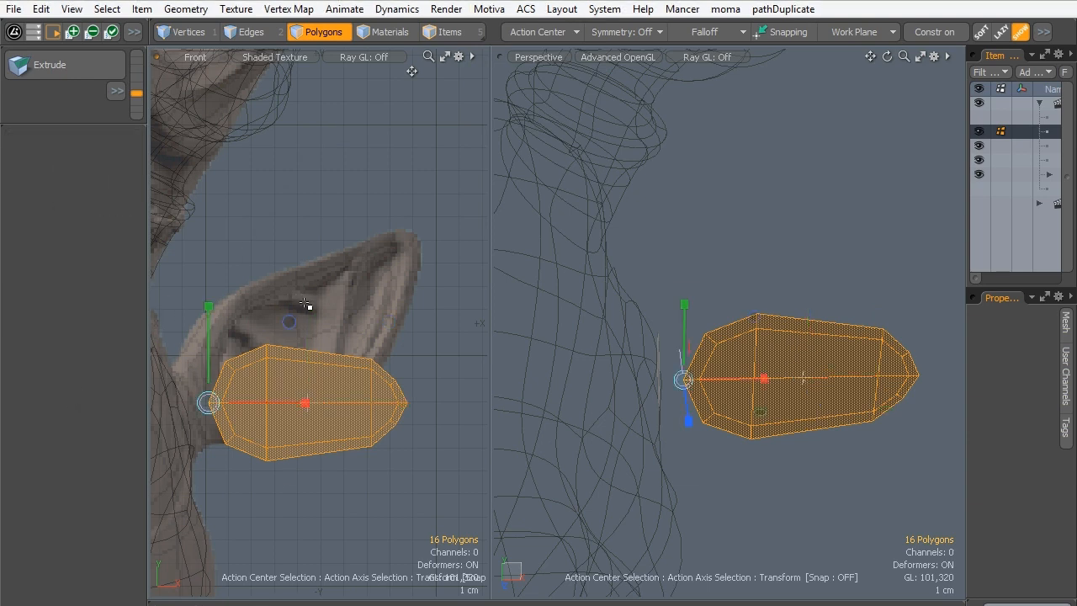
{"action": "left_click_drag", "start_coordinate": [291, 328], "coordinate": [251, 287]}
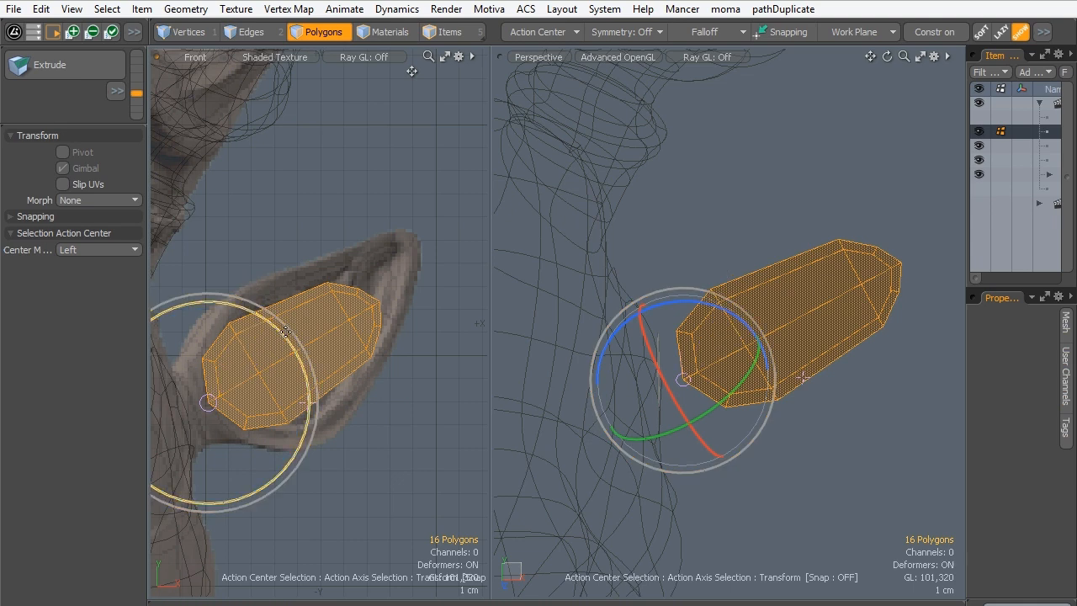
{"action": "key", "text": "space"}
- Select the six polygons at the ear mesh's outer end, move them 4.5 mm in X and -1.85 cm in Y, and clear the selection
{"action": "left_click_drag", "start_coordinate": [366, 312], "coordinate": [374, 315]}
{"action": "key", "text": "w"}
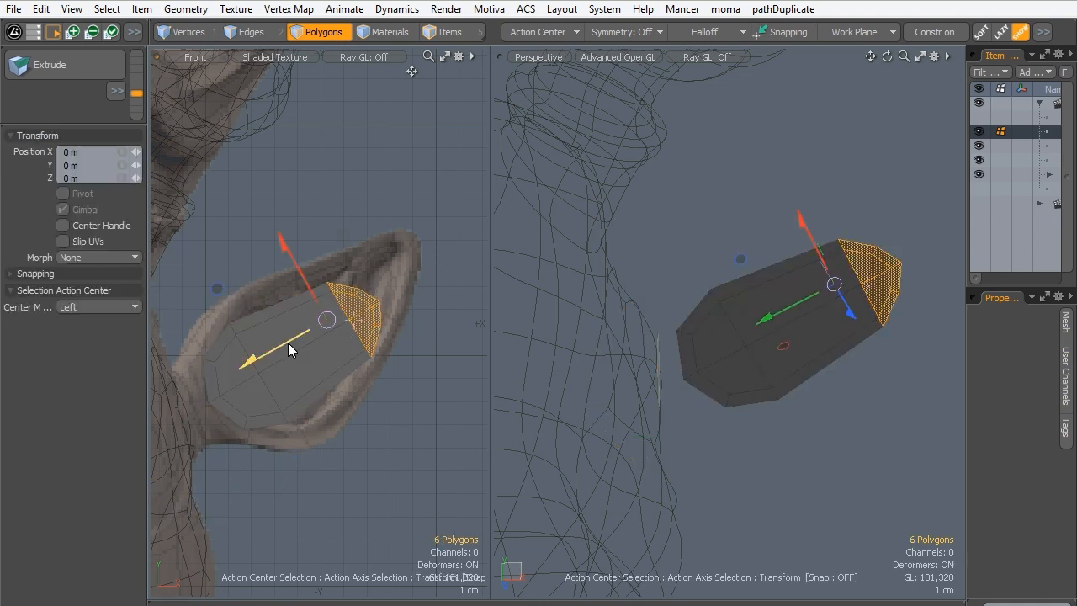
{"action": "left_click_drag", "start_coordinate": [287, 343], "coordinate": [287, 249]}
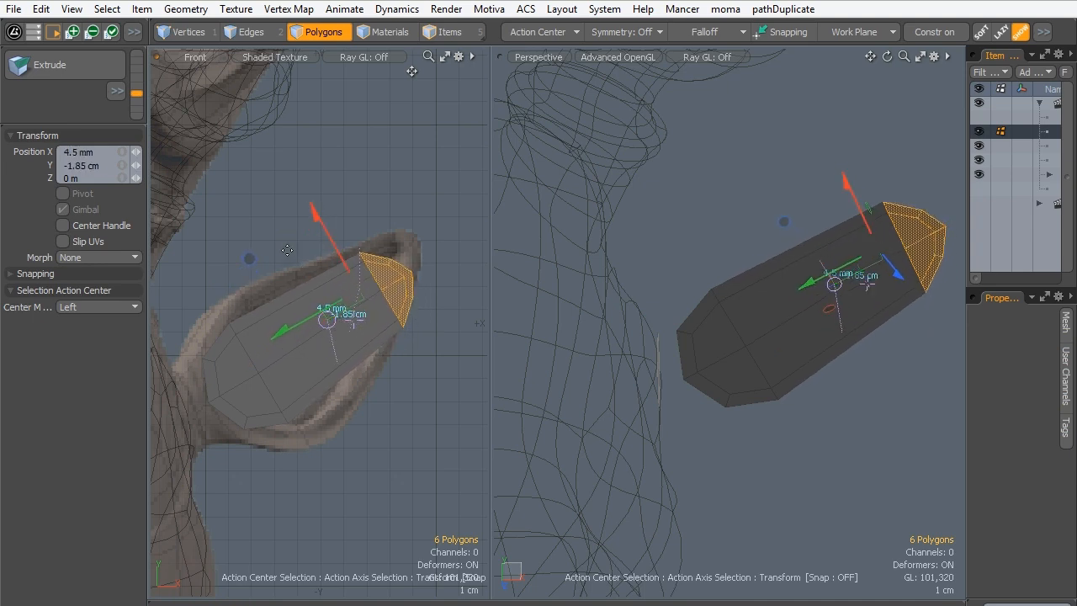
{"action": "key", "text": "space"}
{"action": "left_click", "coordinate": [344, 252]}
- Switch to edge selection, activate Element Move, and bring up the set of deform tools that contains it
{"action": "scroll", "coordinate": [412, 233], "scroll_direction": "up", "scroll_amount": 3}
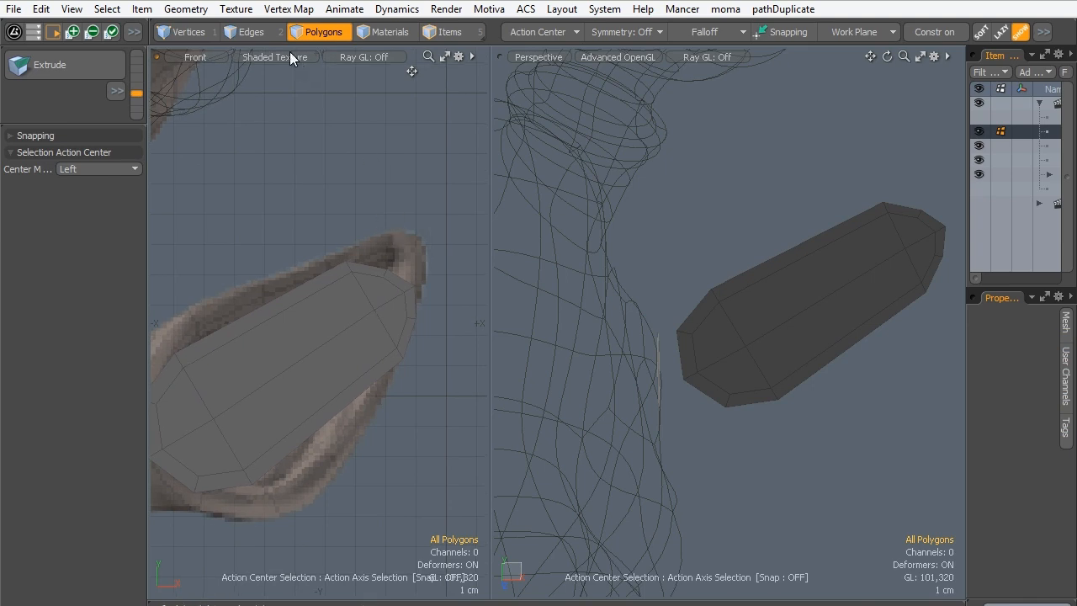
{"action": "left_click", "coordinate": [248, 33]}
{"action": "key", "text": "t"}
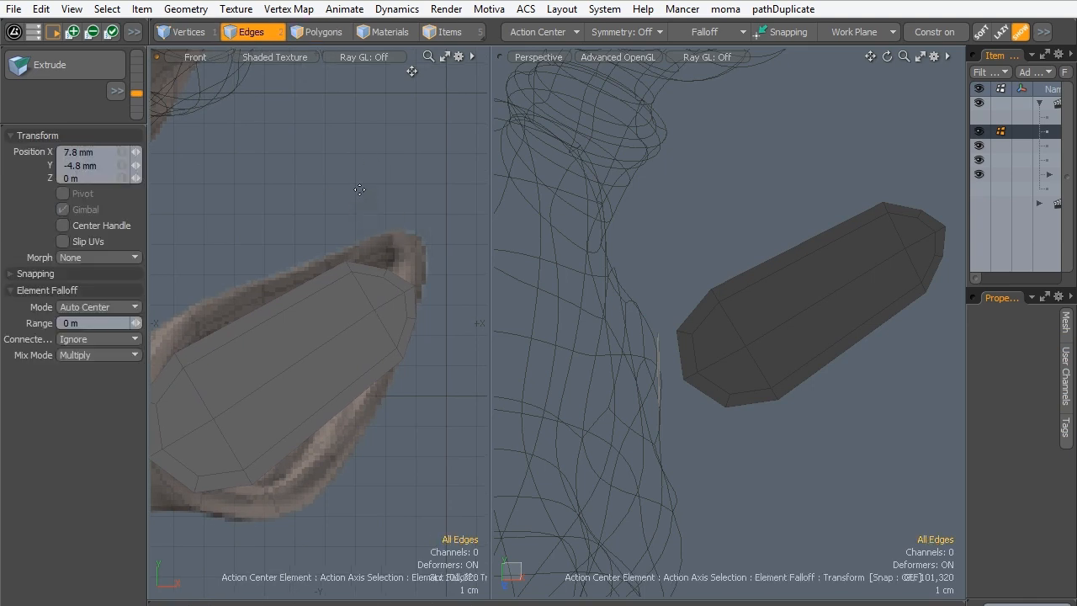
{"action": "left_click", "coordinate": [96, 126]}
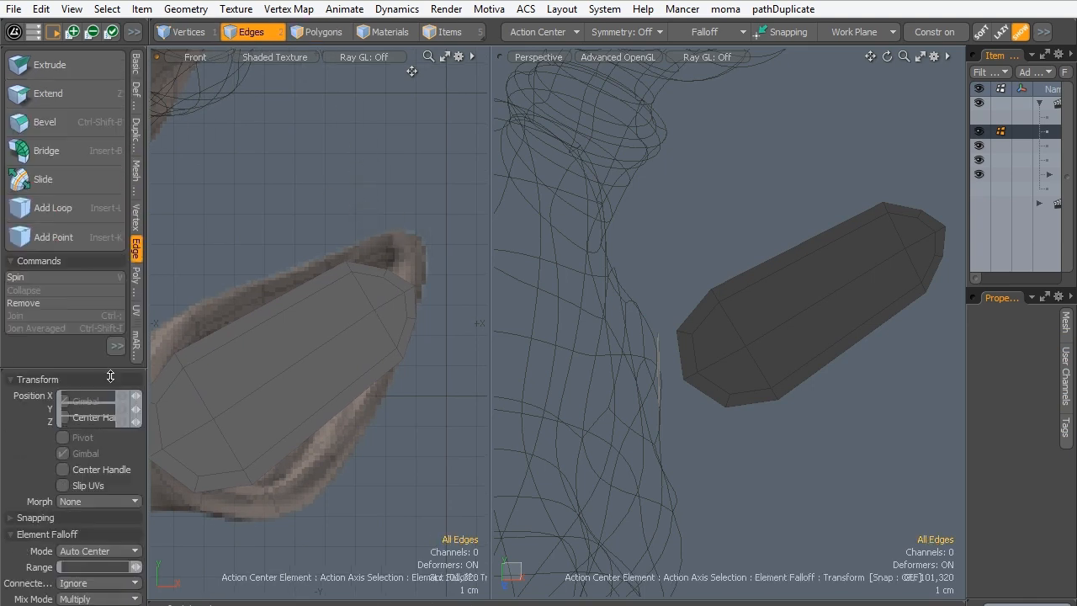
{"action": "left_click", "coordinate": [138, 236]}
{"action": "left_click", "coordinate": [137, 196]}
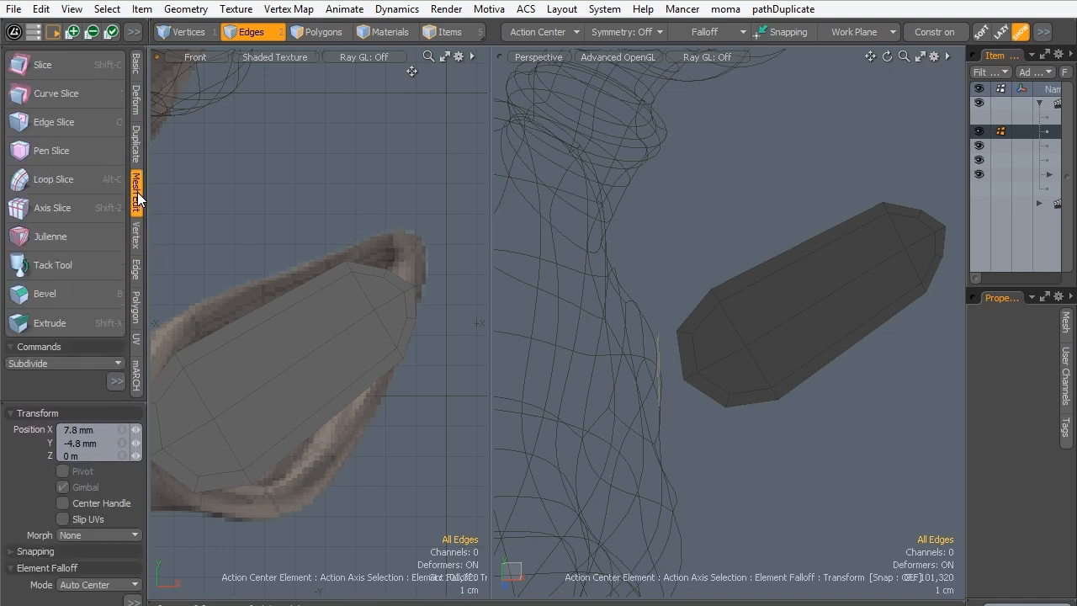
{"action": "left_click", "coordinate": [134, 70]}
{"action": "key", "text": "space"}
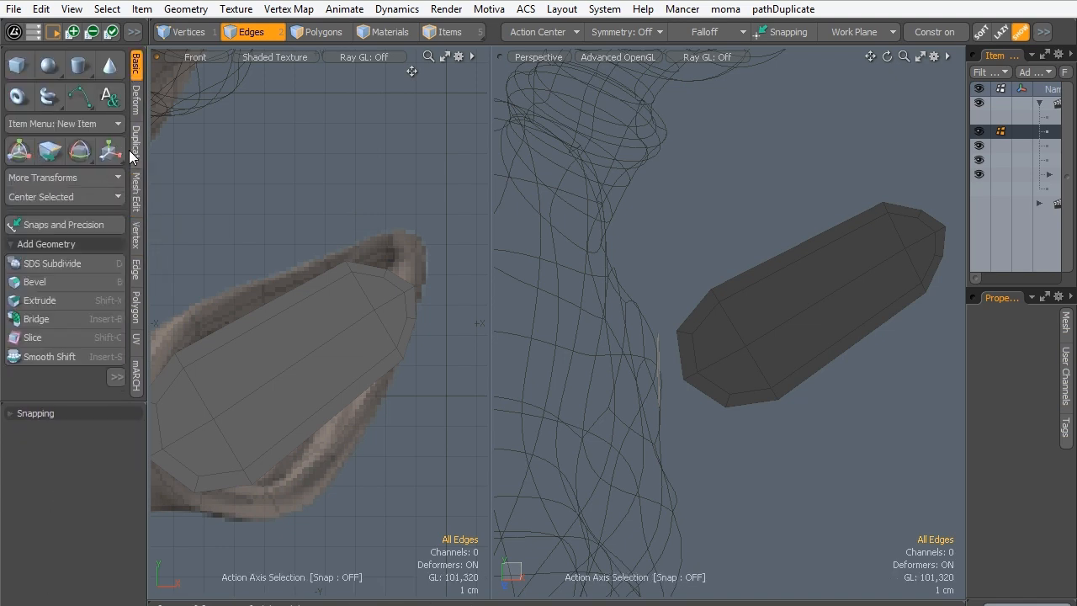
{"action": "key", "text": "t"}
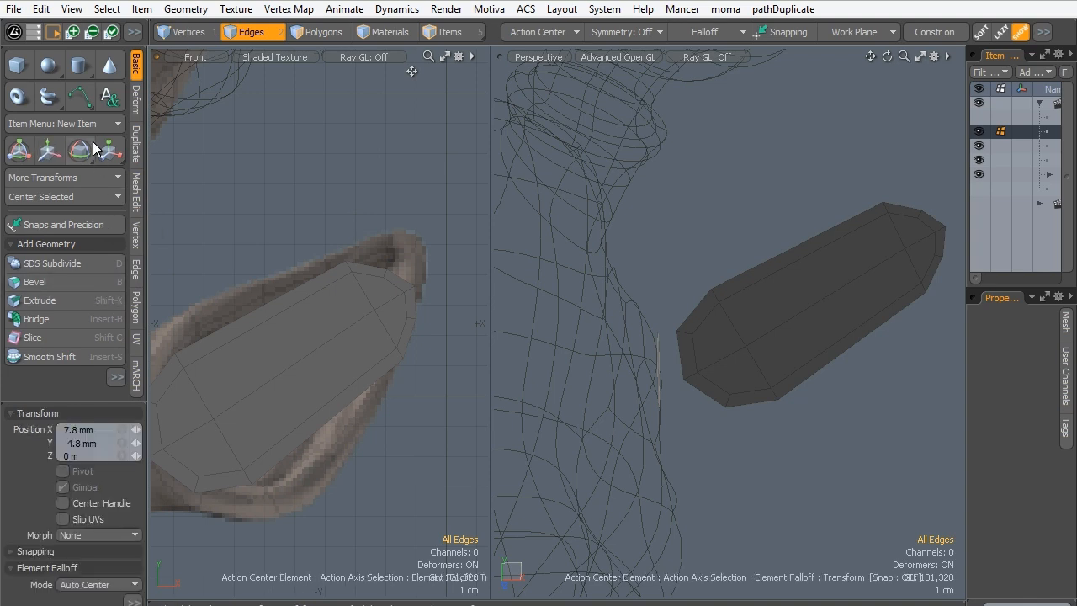
{"action": "left_click", "coordinate": [136, 105]}
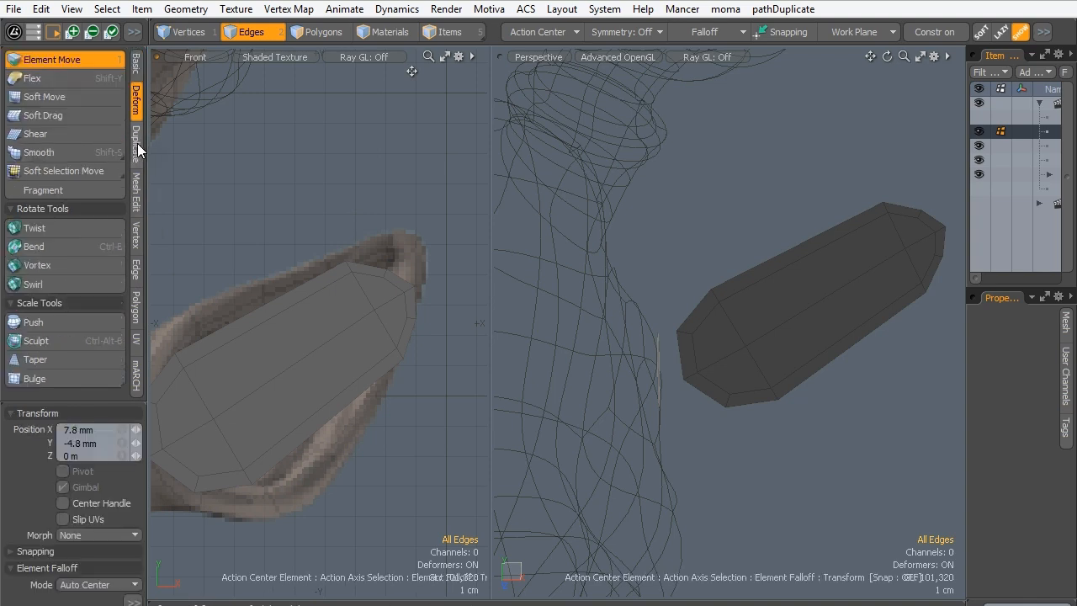
- Pull the points along the upper side of the ear mesh's tip outward one by one onto the sculpted ear tip
{"action": "left_click", "coordinate": [384, 273]}
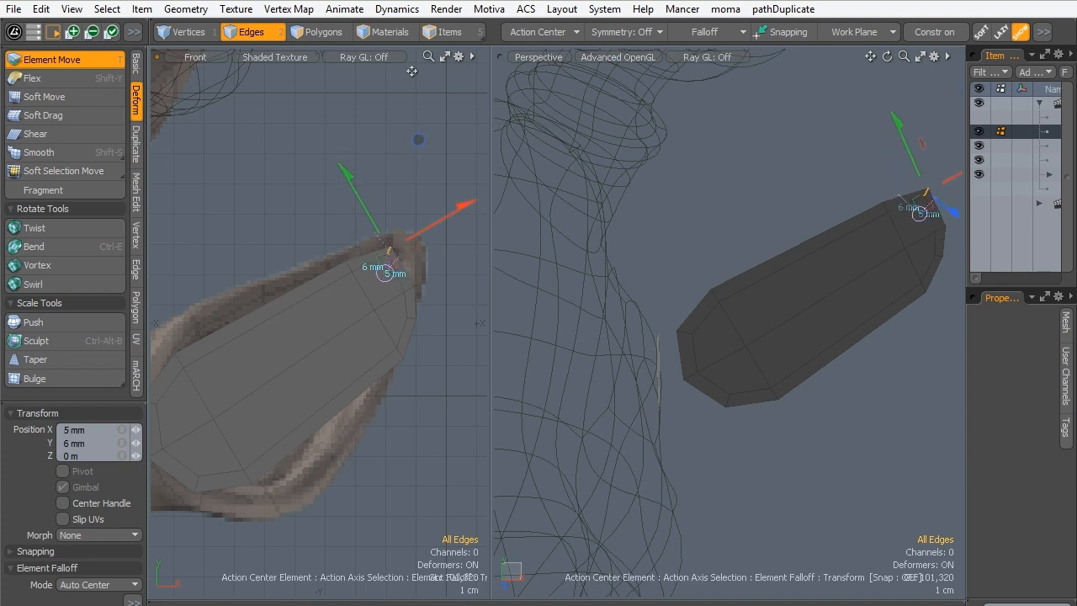
{"action": "left_click", "coordinate": [345, 264]}
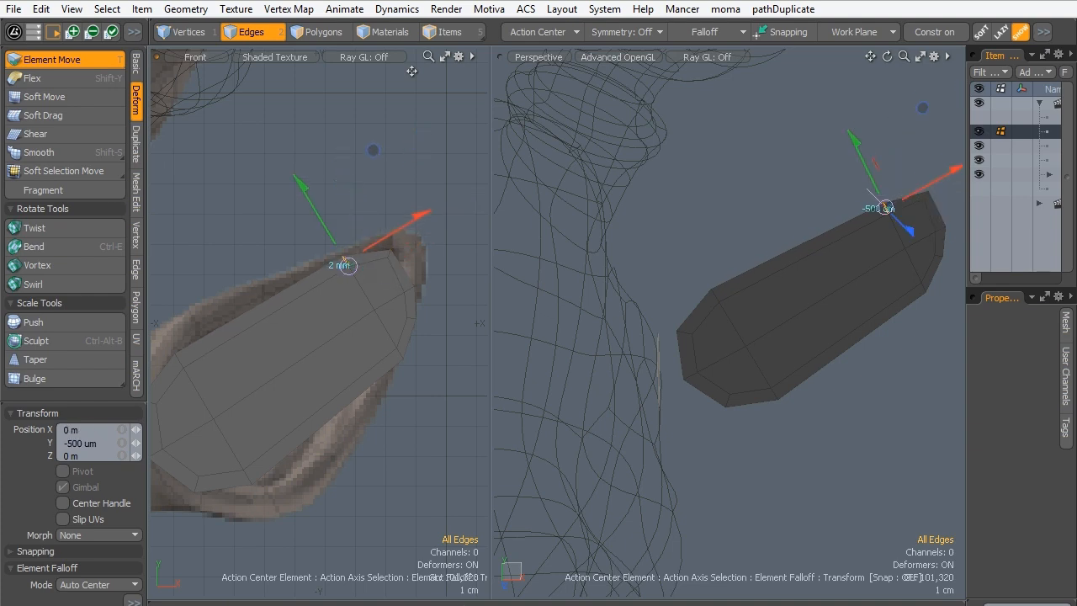
{"action": "left_click", "coordinate": [408, 292]}
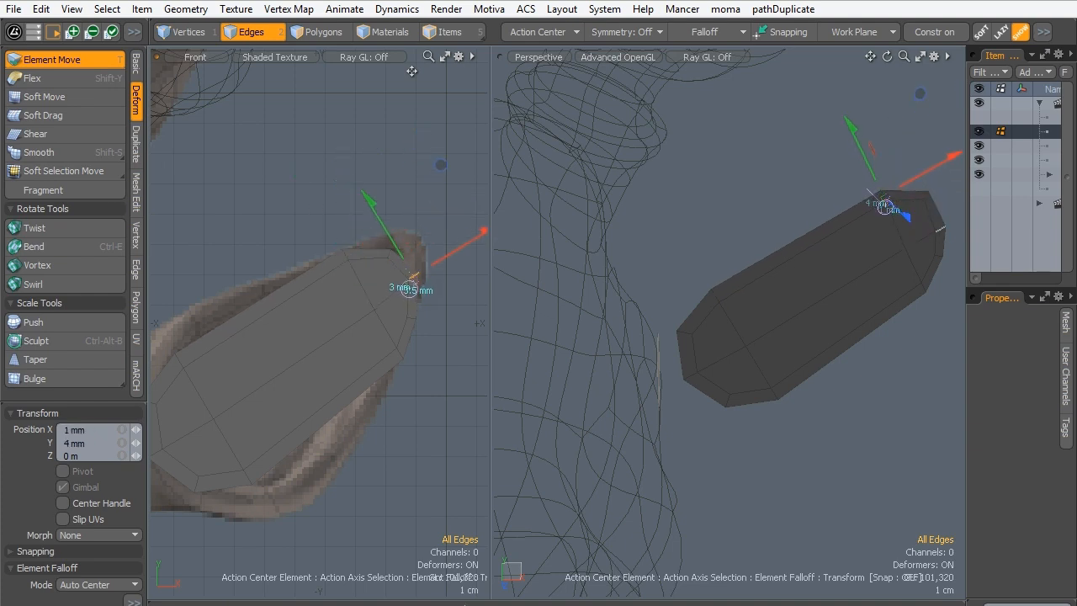
{"action": "left_click", "coordinate": [390, 252]}
{"action": "key", "text": "t"}
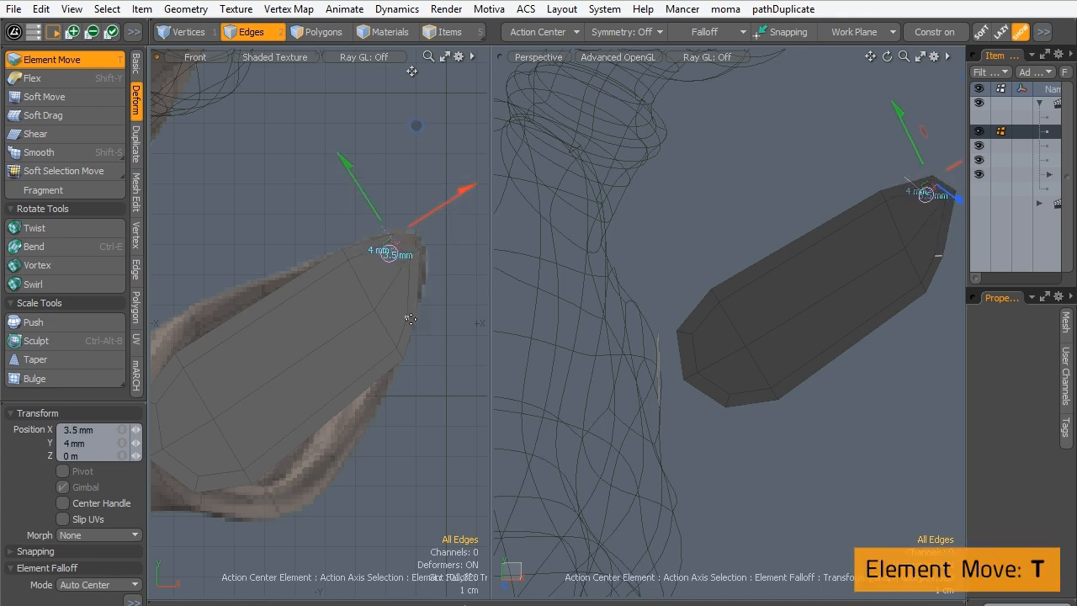
- Move the points on the outer and lower sides of the ear mesh's tip so they follow the sculpted ear tip
{"action": "left_click", "coordinate": [410, 319]}
{"action": "left_click_drag", "start_coordinate": [397, 353], "coordinate": [384, 271]}
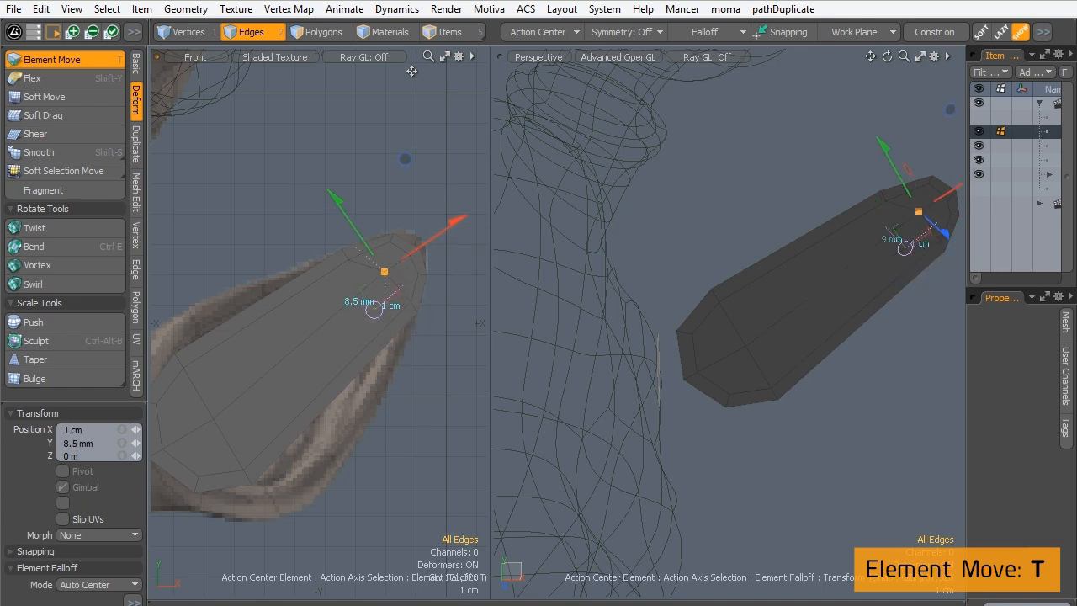
{"action": "left_click_drag", "start_coordinate": [413, 308], "coordinate": [413, 303]}
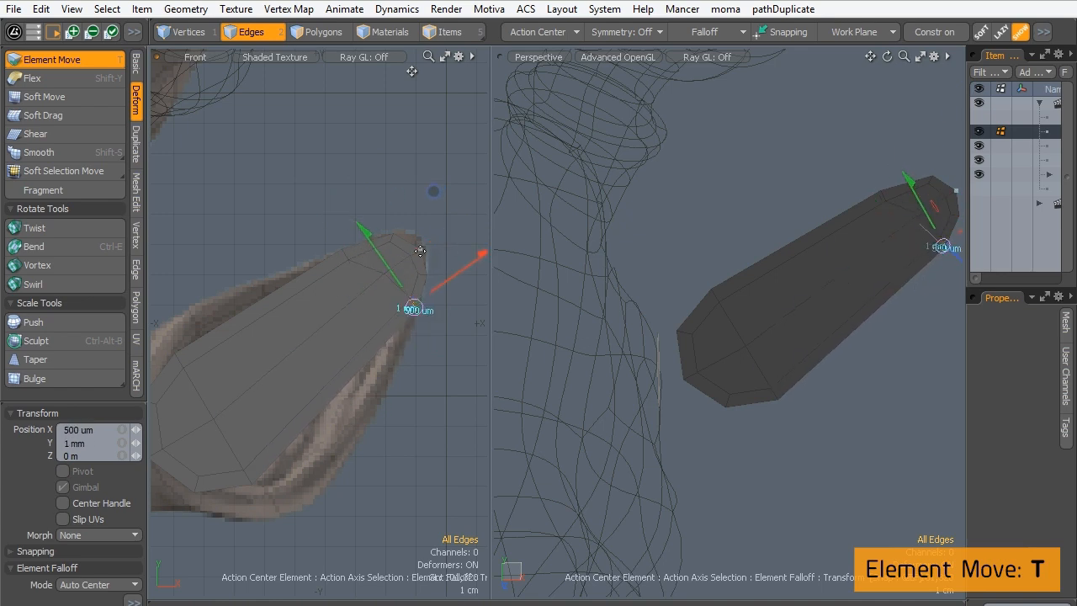
{"action": "left_click_drag", "start_coordinate": [420, 250], "coordinate": [418, 308]}
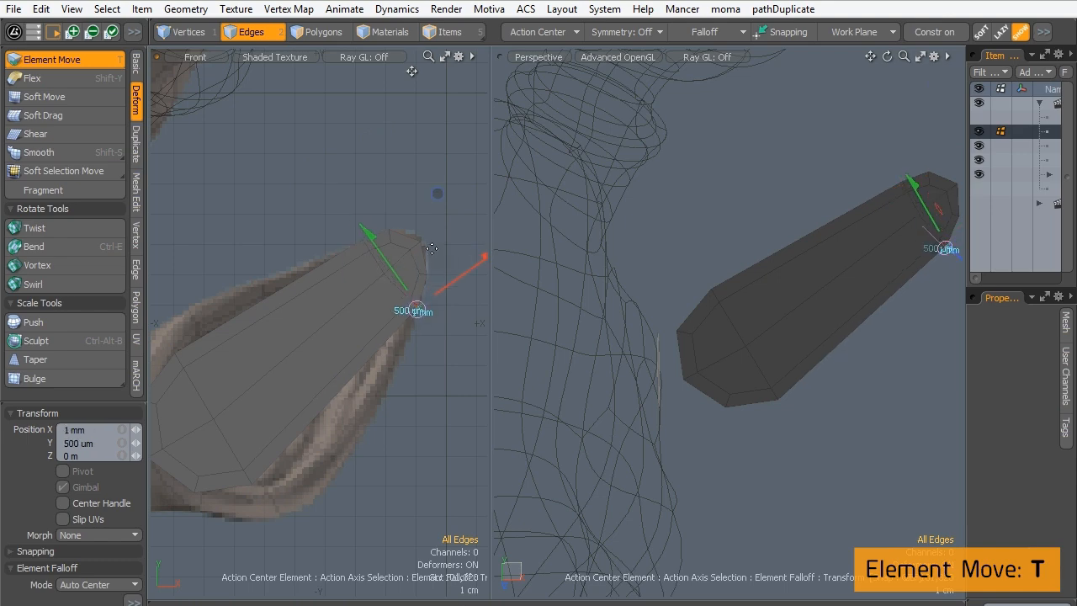
{"action": "left_click_drag", "start_coordinate": [431, 248], "coordinate": [440, 267]}
- Widen the front view and fine-tune the rim and inner points of the ear mesh's tip against the sculpt, leaving Element Move when finished
{"action": "left_click_drag", "start_coordinate": [491, 216], "coordinate": [668, 223]}
{"action": "left_click_drag", "start_coordinate": [475, 272], "coordinate": [483, 247], "text": "alt+shift"}
{"action": "scroll", "coordinate": [484, 246], "scroll_direction": "up", "scroll_amount": 3}
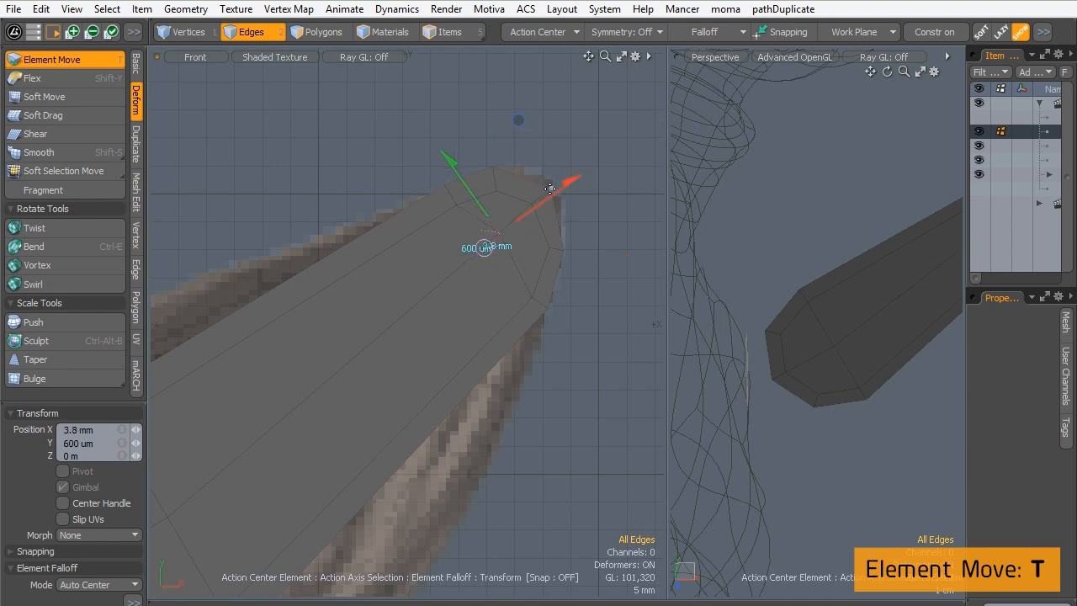
{"action": "left_click_drag", "start_coordinate": [550, 190], "coordinate": [548, 182]}
{"action": "mouse_move", "coordinate": [563, 250]}
{"action": "left_mouse_down"}
{"action": "mouse_move", "coordinate": [565, 240]}
{"action": "mouse_move", "coordinate": [548, 243]}
{"action": "left_mouse_up"}
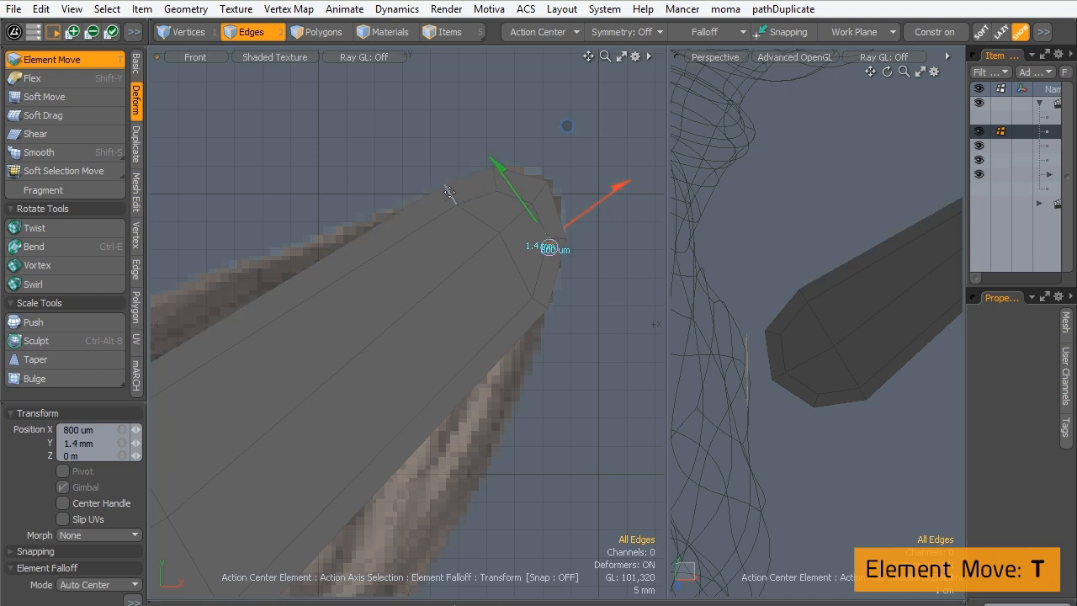
{"action": "left_click_drag", "start_coordinate": [450, 193], "coordinate": [452, 196]}
{"action": "left_click", "coordinate": [504, 244]}
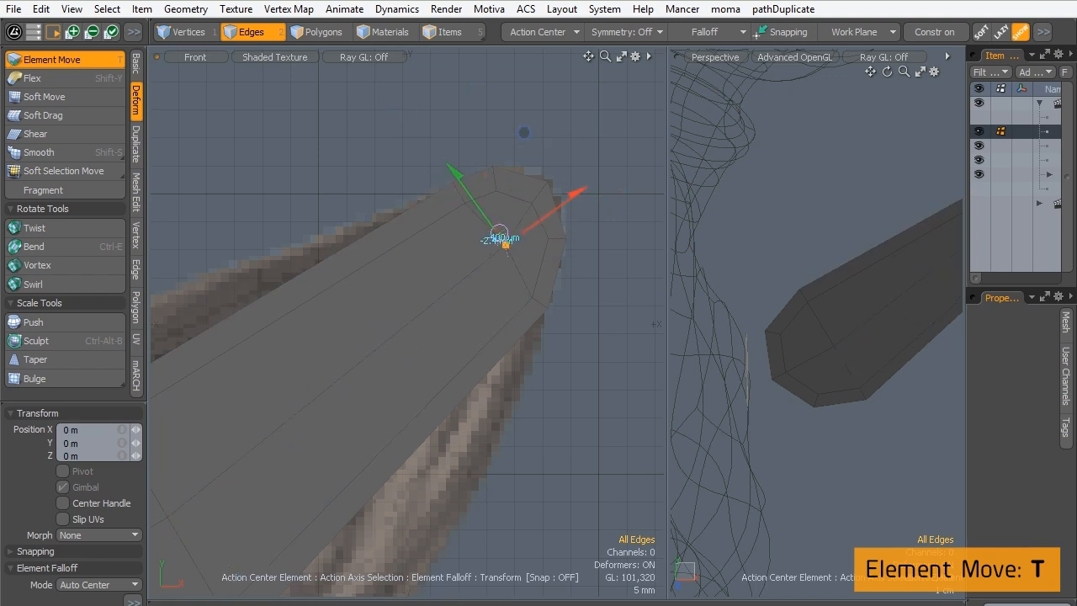
{"action": "left_click_drag", "start_coordinate": [508, 258], "coordinate": [539, 195]}
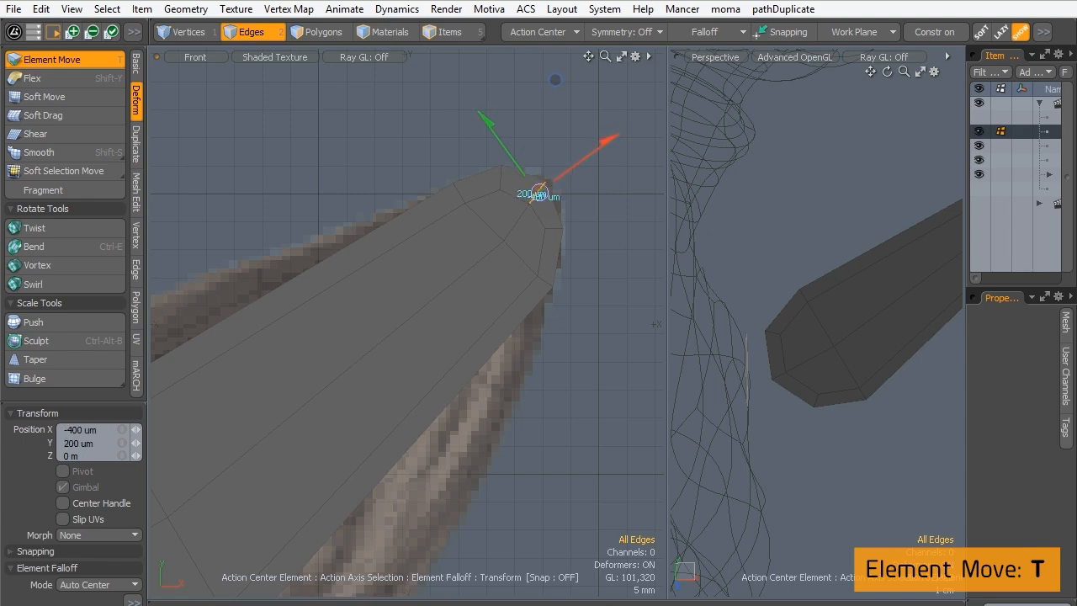
{"action": "key", "text": "space"}
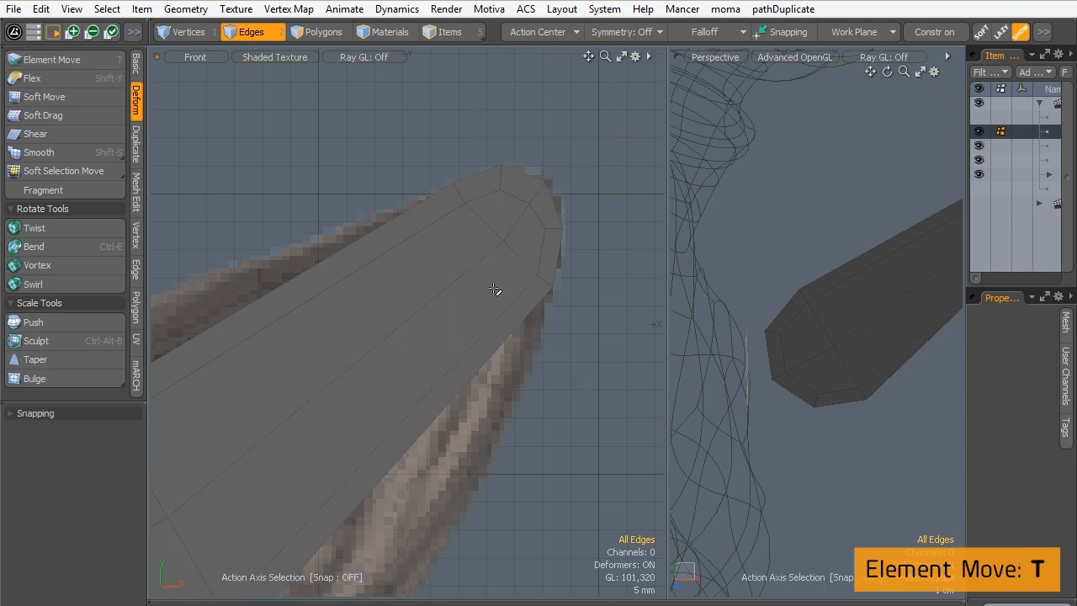
- Check the ear mesh with subdivision smoothing on and off, and set the front view's shading to Wireframe
{"action": "left_click_drag", "start_coordinate": [446, 299], "coordinate": [380, 293], "text": "ctrl+alt"}
{"action": "key", "text": "Tab"}
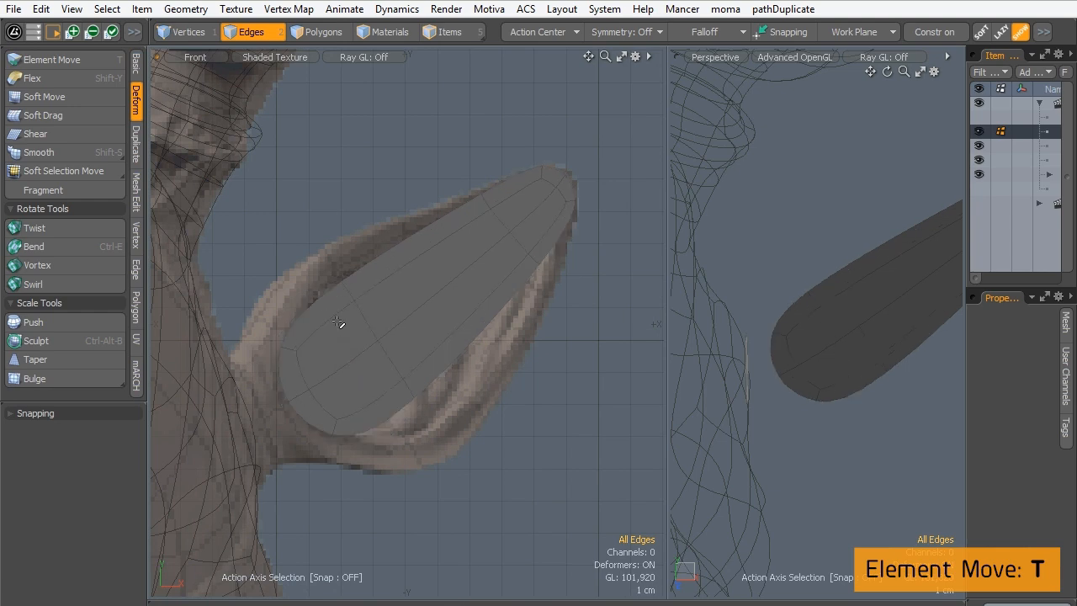
{"action": "key", "text": "Tab"}
{"action": "key", "text": "Tab"}
{"action": "key", "text": "Tab"}
{"action": "key", "text": "Tab"}
{"action": "key", "text": "Tab"}
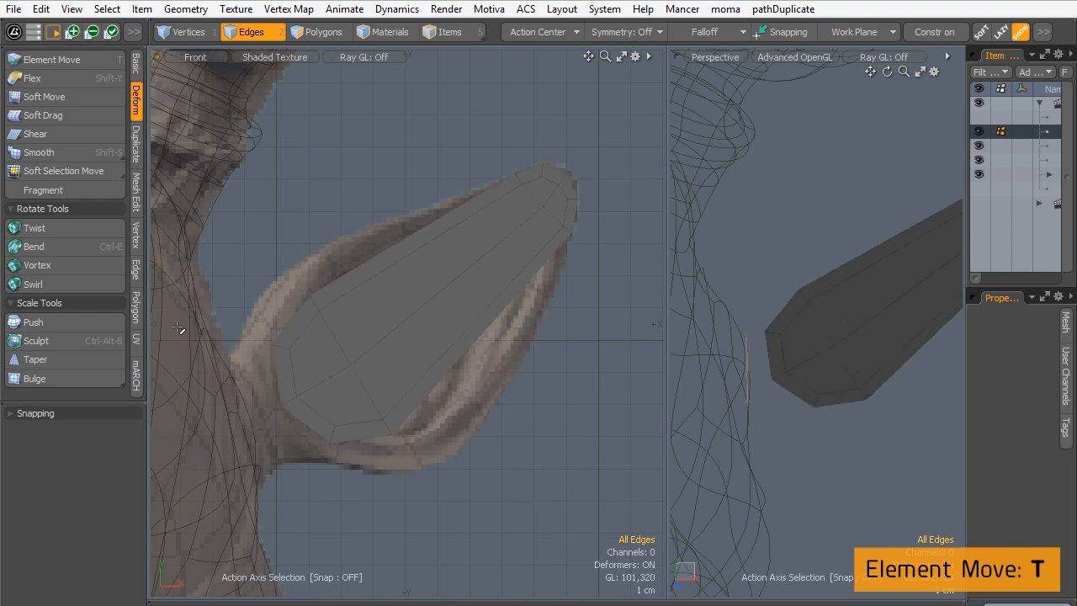
{"action": "left_click", "coordinate": [265, 57]}
{"action": "left_click", "coordinate": [249, 54]}
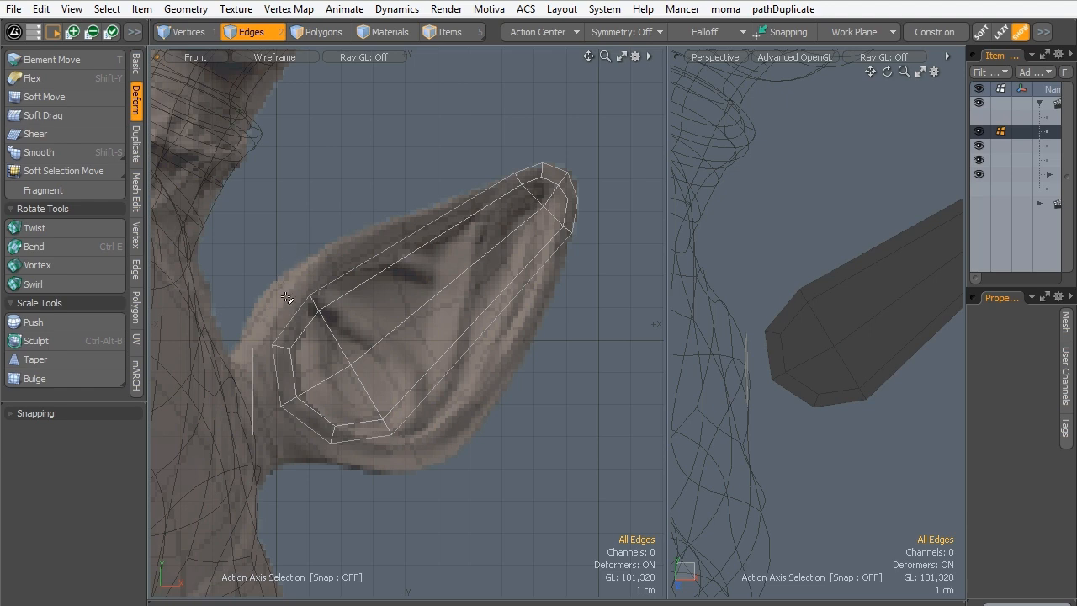
- Use Element Move to pull the points around the ear mesh's wide inner end outward toward the sculpted ear's outline and adjust the center point
{"action": "key", "text": "t"}
{"action": "left_click_drag", "start_coordinate": [284, 347], "coordinate": [284, 328]}
{"action": "left_click_drag", "start_coordinate": [289, 400], "coordinate": [285, 403]}
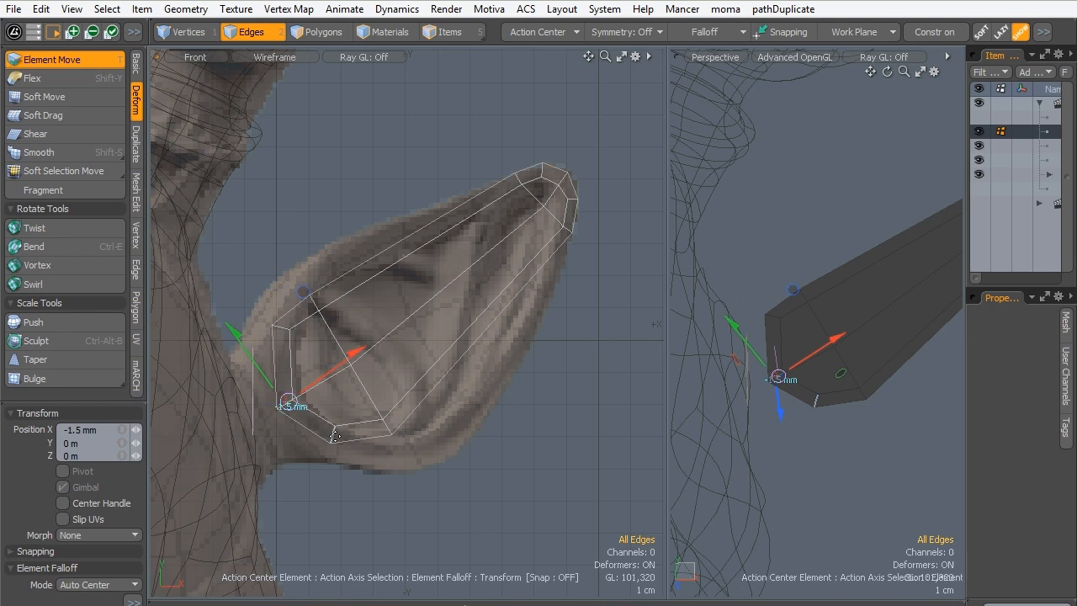
{"action": "left_click_drag", "start_coordinate": [333, 434], "coordinate": [387, 427]}
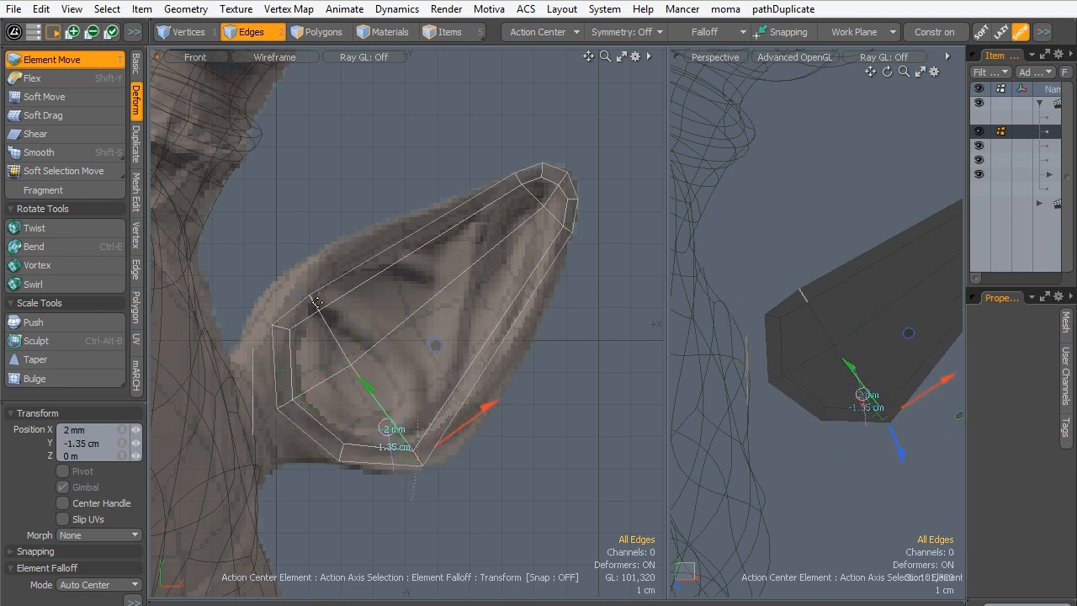
{"action": "left_click_drag", "start_coordinate": [314, 302], "coordinate": [328, 254]}
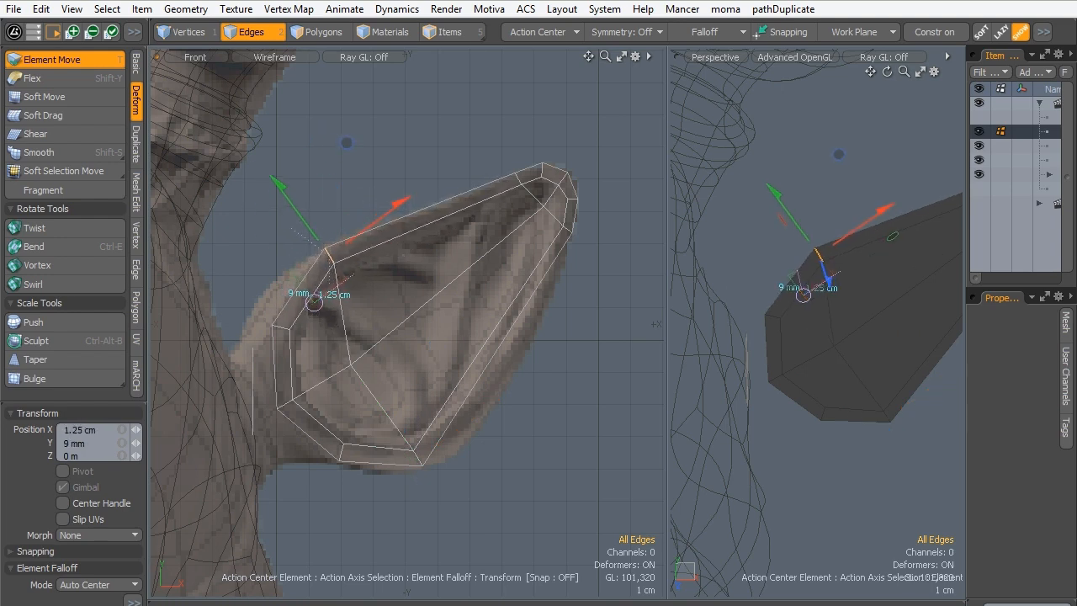
{"action": "mouse_move", "coordinate": [345, 367]}
{"action": "left_mouse_down"}
{"action": "mouse_move", "coordinate": [368, 347]}
{"action": "mouse_move", "coordinate": [350, 346]}
{"action": "mouse_move", "coordinate": [352, 365]}
{"action": "left_mouse_up"}
{"action": "key", "text": "space"}
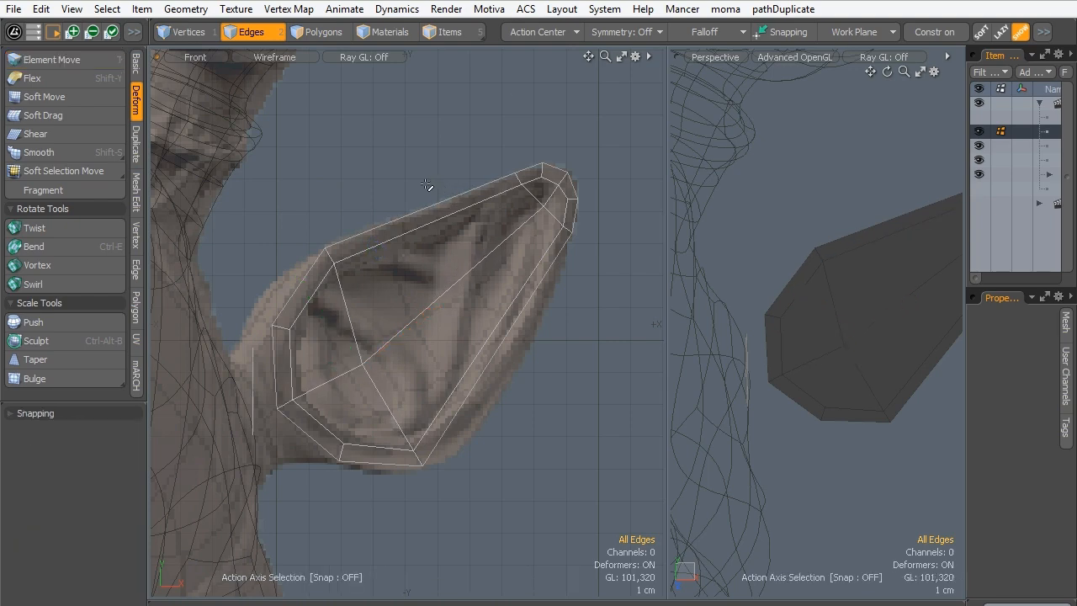
- Select the four long polygons along the middle of the ear mesh, add two evenly spaced loop slices across them, and clear the selection
{"action": "left_click_drag", "start_coordinate": [859, 363], "coordinate": [751, 301], "text": "ctrl+alt"}
{"action": "key", "text": "3"}
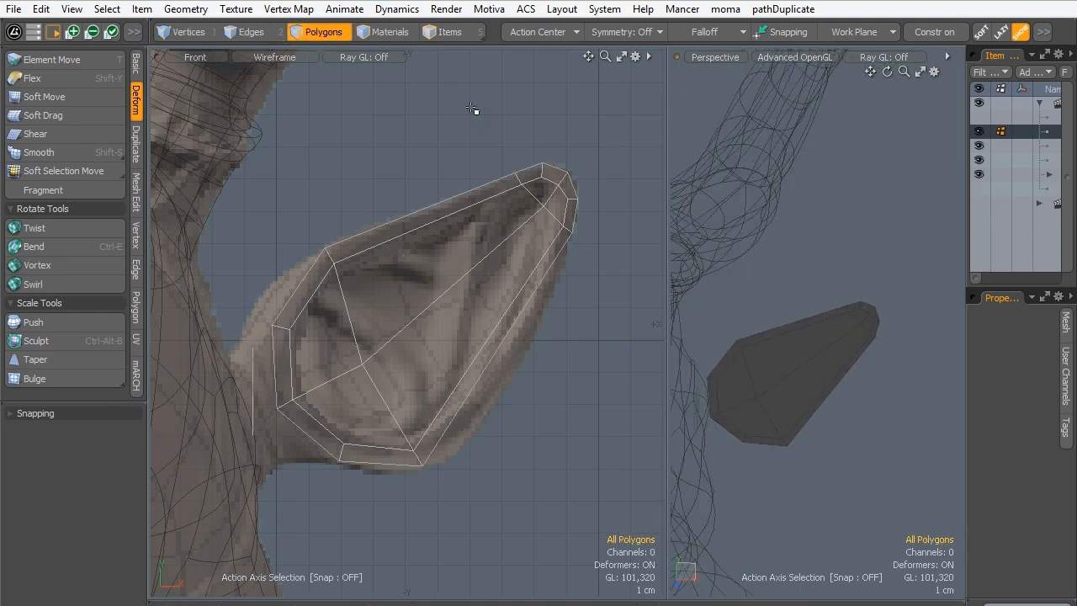
{"action": "left_click_drag", "start_coordinate": [785, 336], "coordinate": [822, 423]}
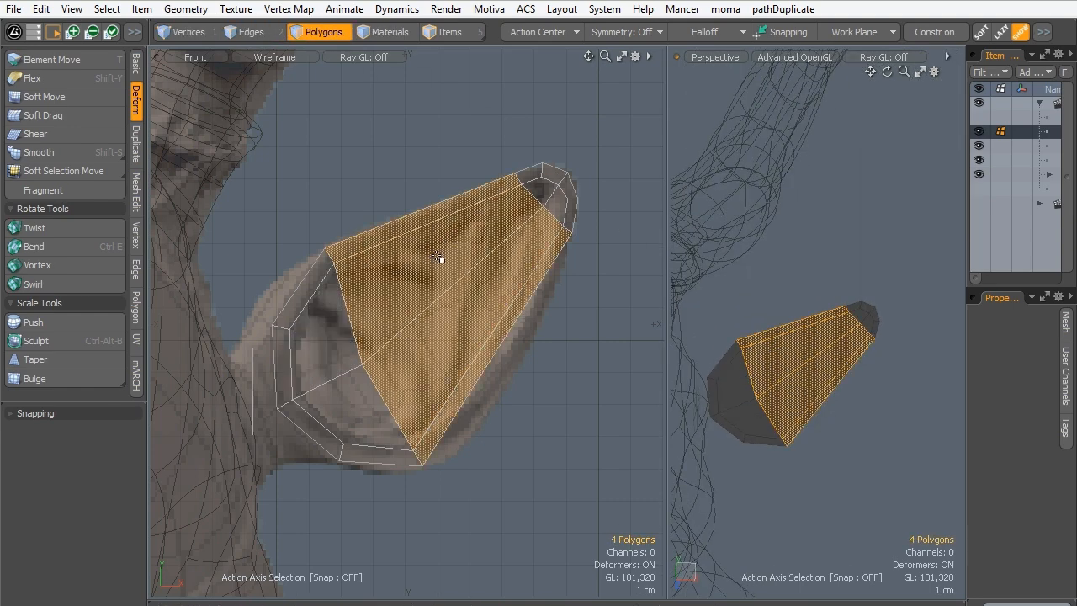
{"action": "key", "text": "alt+c"}
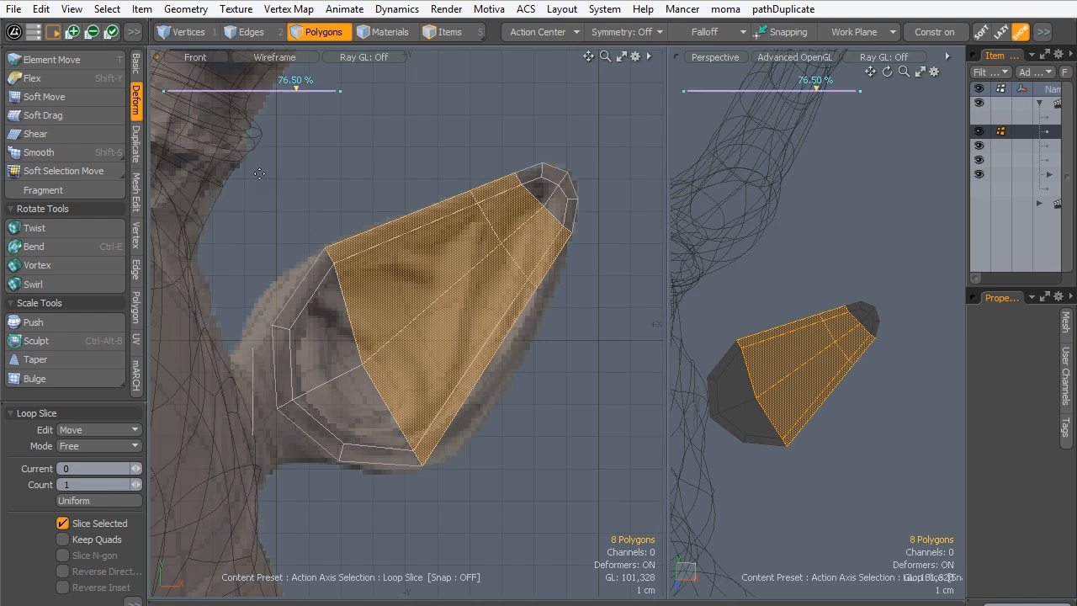
{"action": "left_click", "coordinate": [137, 485]}
{"action": "key", "text": "q"}
{"action": "left_click", "coordinate": [367, 181]}
- Use Element Move to fit the points of the two middle edge loops to the sculpted ear's upper and lower outline and adjust their center points
{"action": "key", "text": "t"}
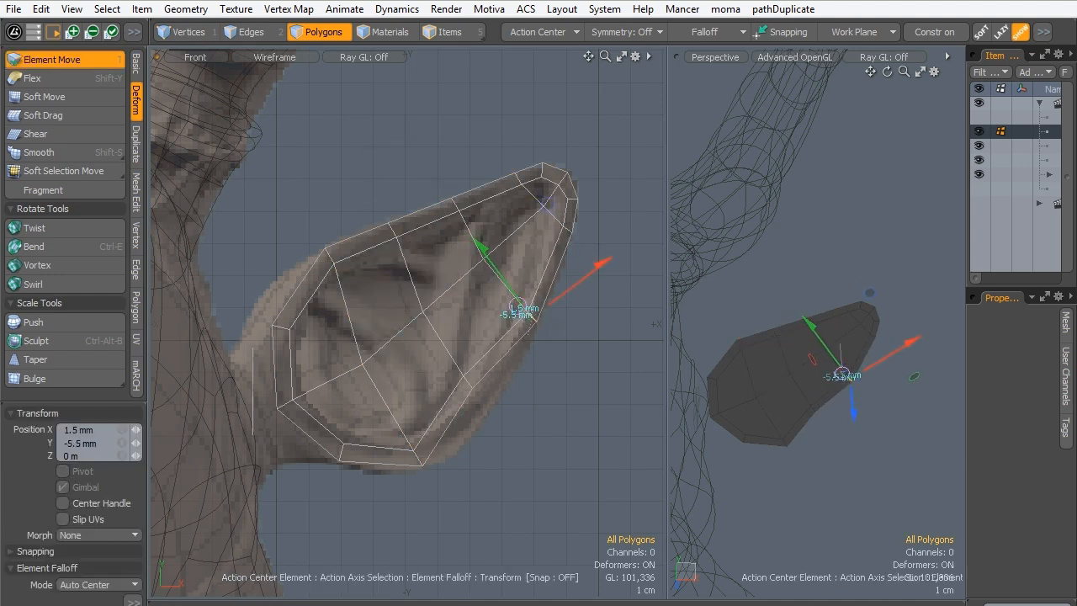
{"action": "left_click_drag", "start_coordinate": [467, 384], "coordinate": [463, 386]}
{"action": "key", "text": "q"}
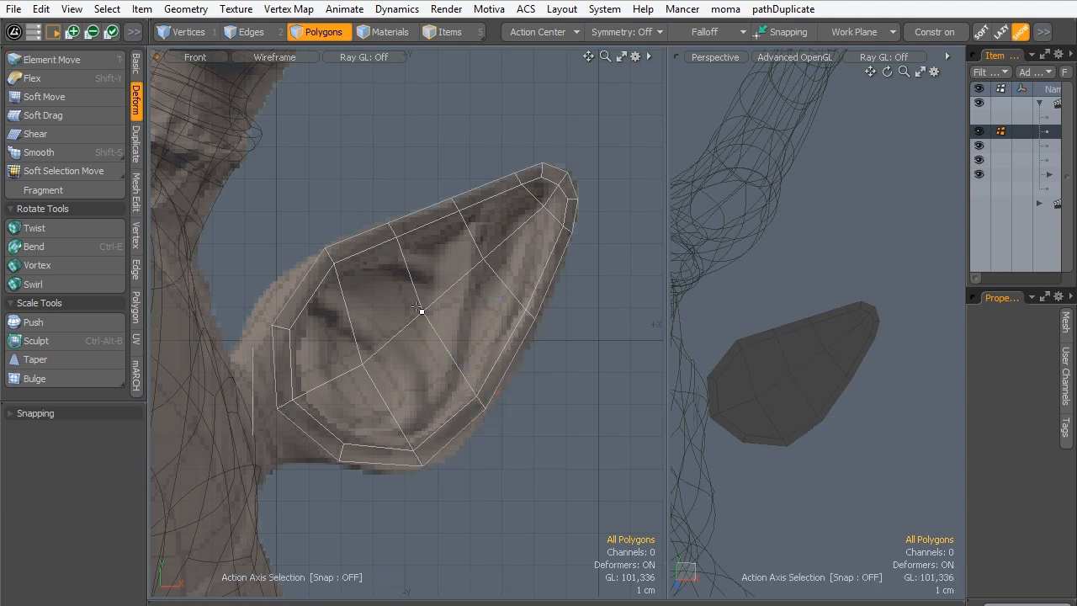
{"action": "key", "text": "t"}
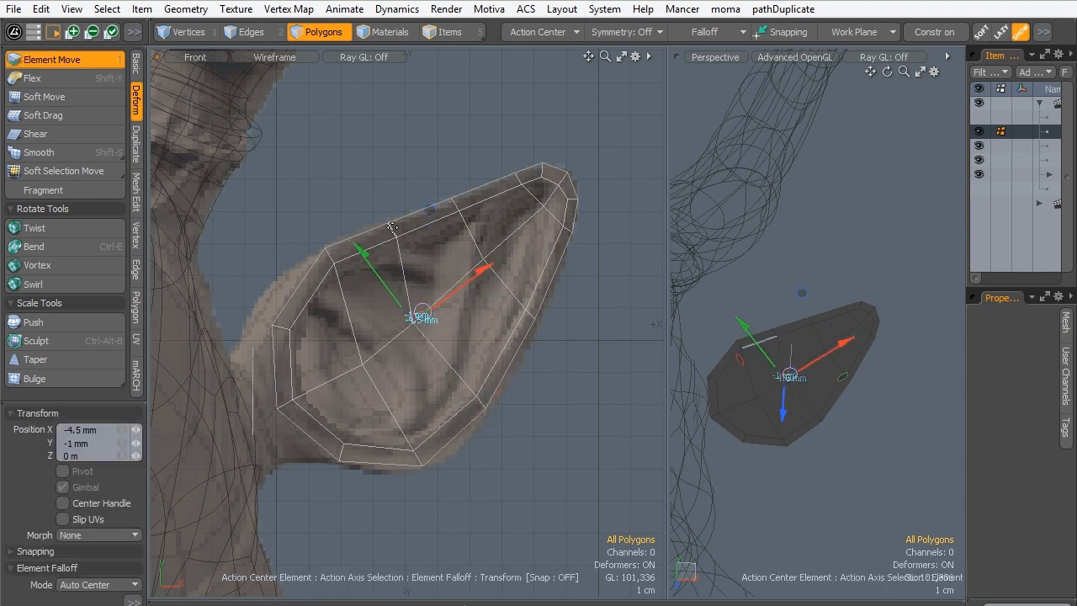
{"action": "left_click_drag", "start_coordinate": [392, 229], "coordinate": [455, 205]}
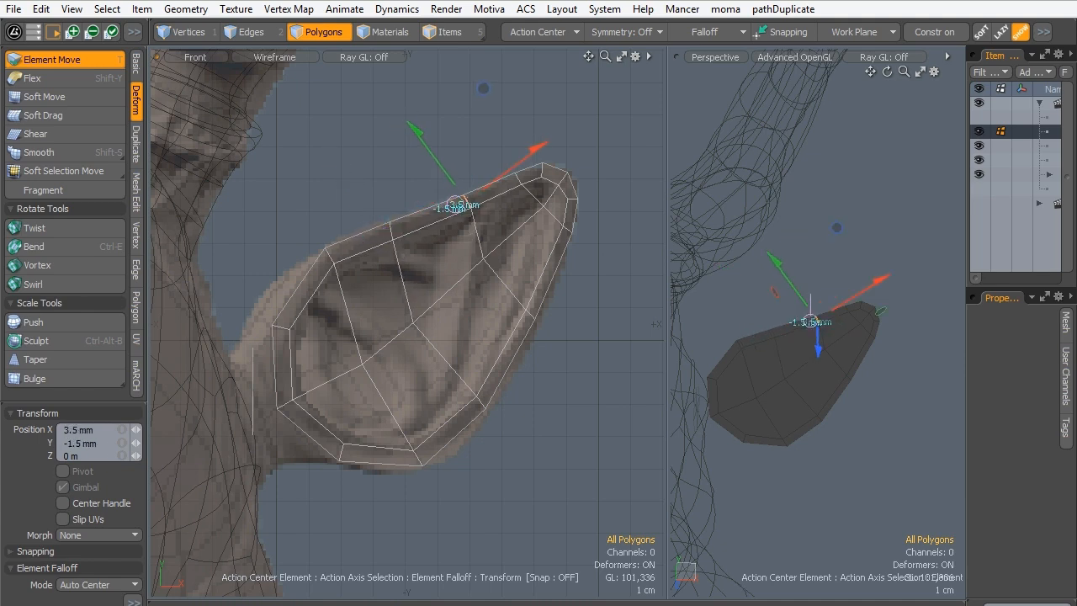
{"action": "left_click_drag", "start_coordinate": [529, 317], "coordinate": [528, 312]}
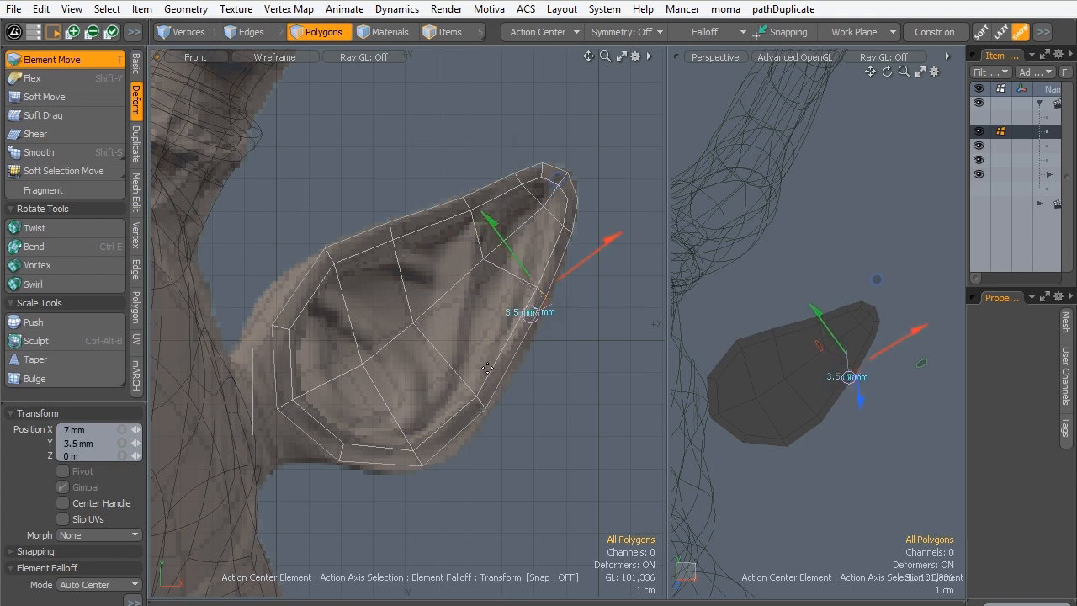
{"action": "left_click_drag", "start_coordinate": [516, 393], "coordinate": [476, 403], "text": "alt"}
{"action": "key", "text": "space"}
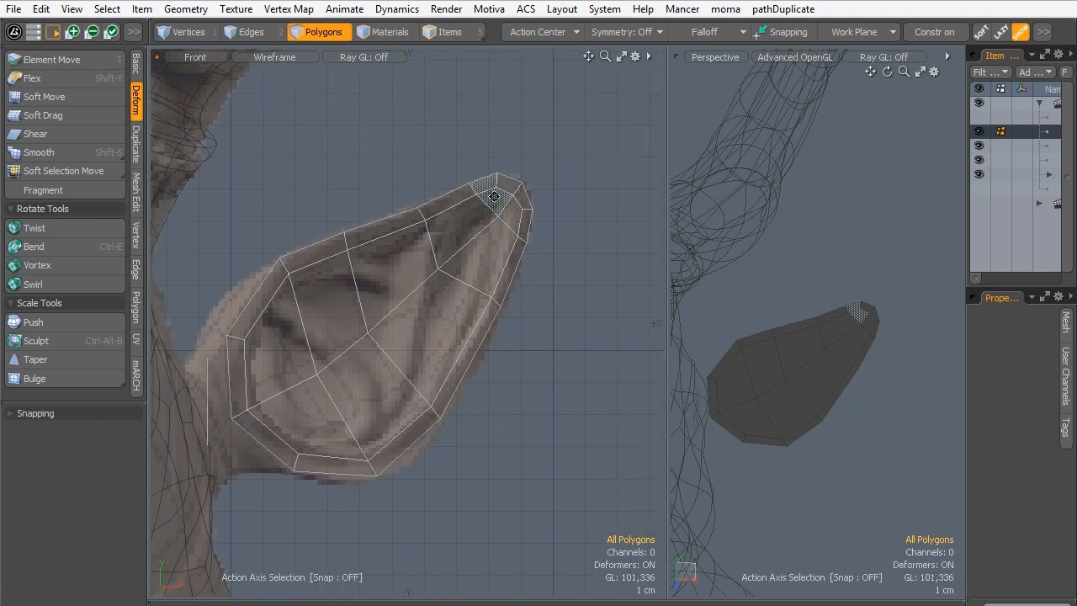
- Check the ear mesh with subdivision on and off, and add one centered loop slice across the four polygons just behind the tip
{"action": "mouse_move", "coordinate": [483, 239]}
{"action": "left_mouse_down", "text": "ctrl+alt"}
{"action": "mouse_move", "coordinate": [504, 224]}
{"action": "mouse_move", "coordinate": [524, 300]}
{"action": "mouse_move", "coordinate": [390, 296]}
{"action": "mouse_move", "coordinate": [473, 260]}
{"action": "mouse_move", "coordinate": [446, 240]}
{"action": "mouse_move", "coordinate": [466, 242]}
{"action": "left_mouse_up", "text": "ctrl+alt"}
{"action": "left_click_drag", "start_coordinate": [803, 351], "coordinate": [796, 291], "text": "alt"}
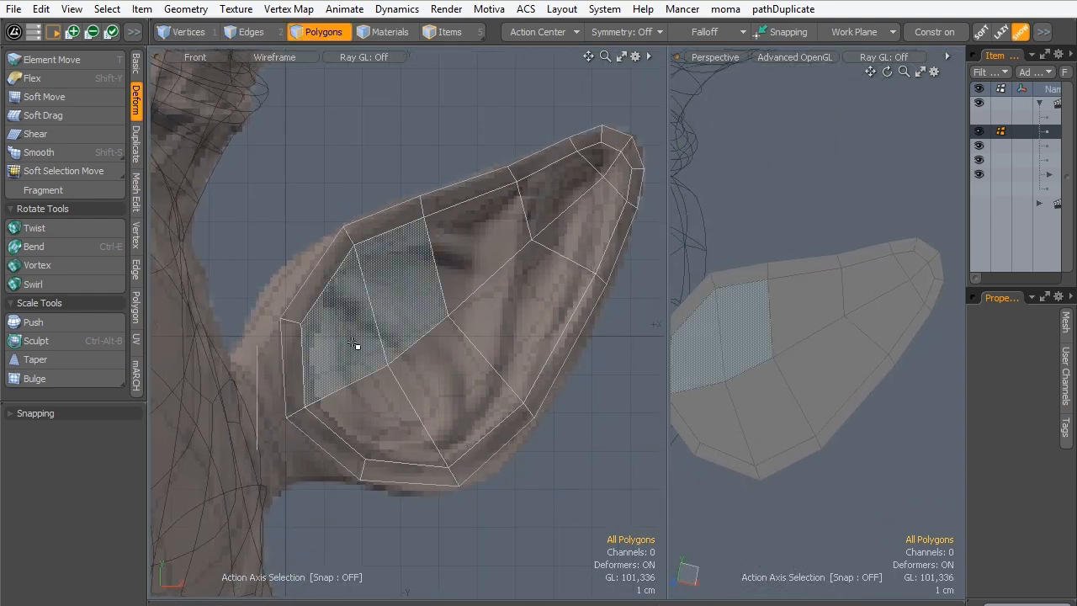
{"action": "key", "text": "Tab"}
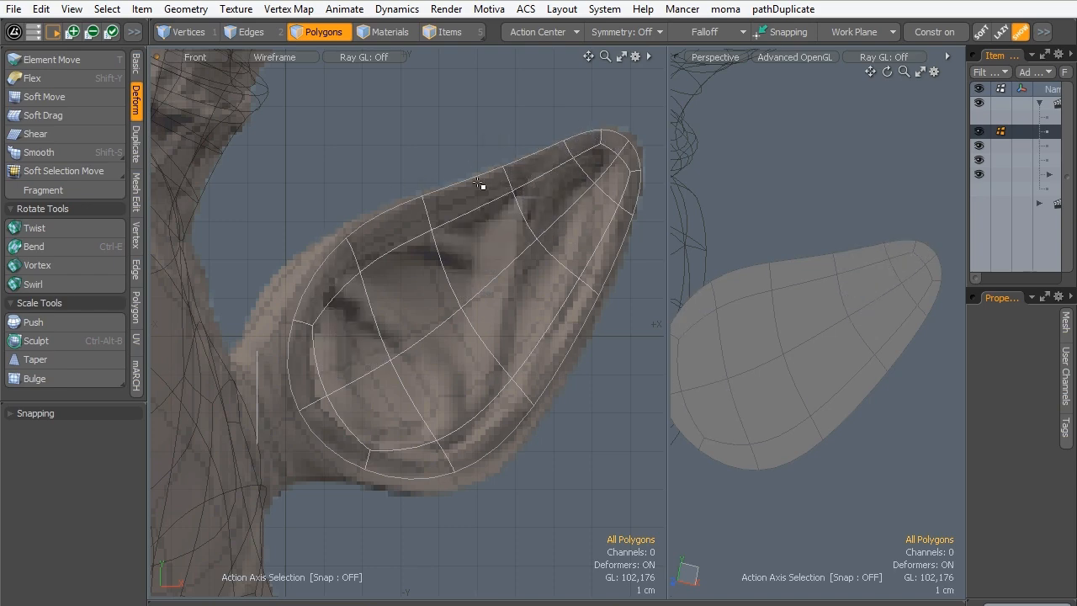
{"action": "key", "text": "Tab"}
{"action": "left_click_drag", "start_coordinate": [550, 158], "coordinate": [619, 226]}
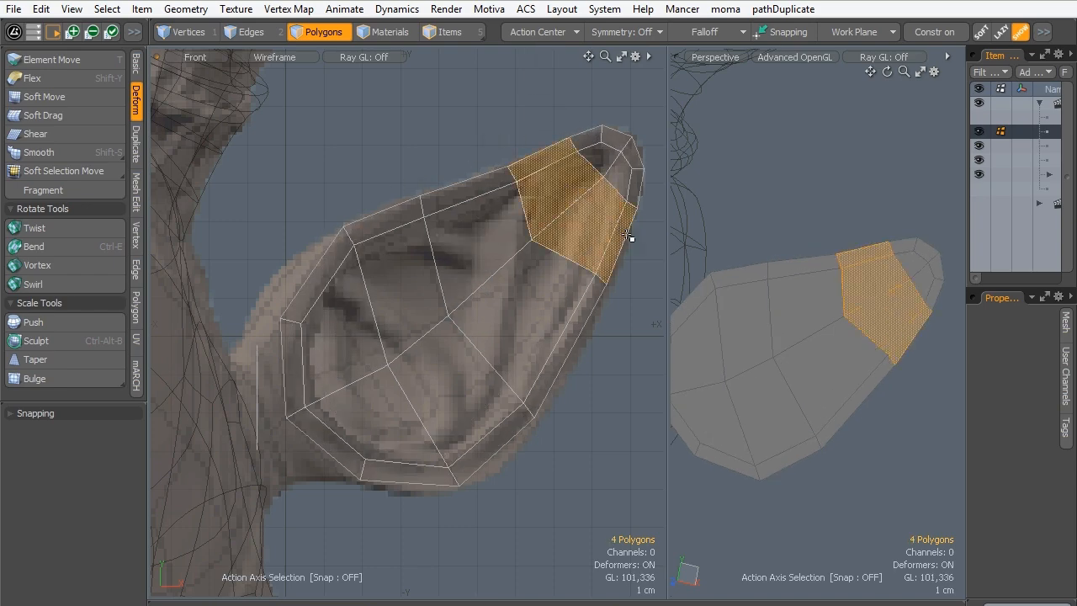
{"action": "key", "text": "alt+c"}
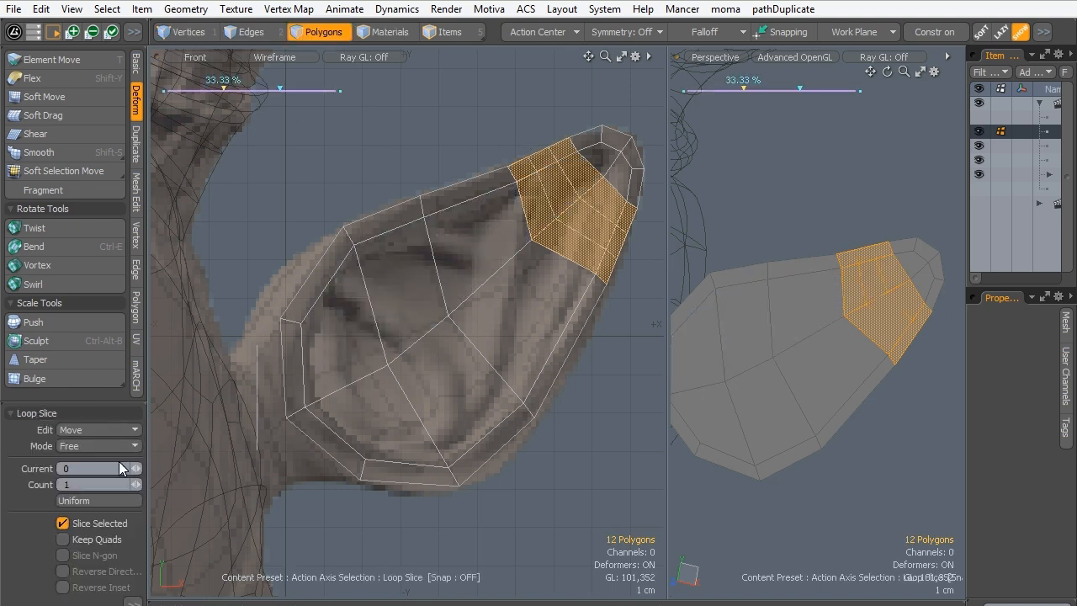
{"action": "key", "text": "space"}
{"action": "left_click", "coordinate": [401, 126]}
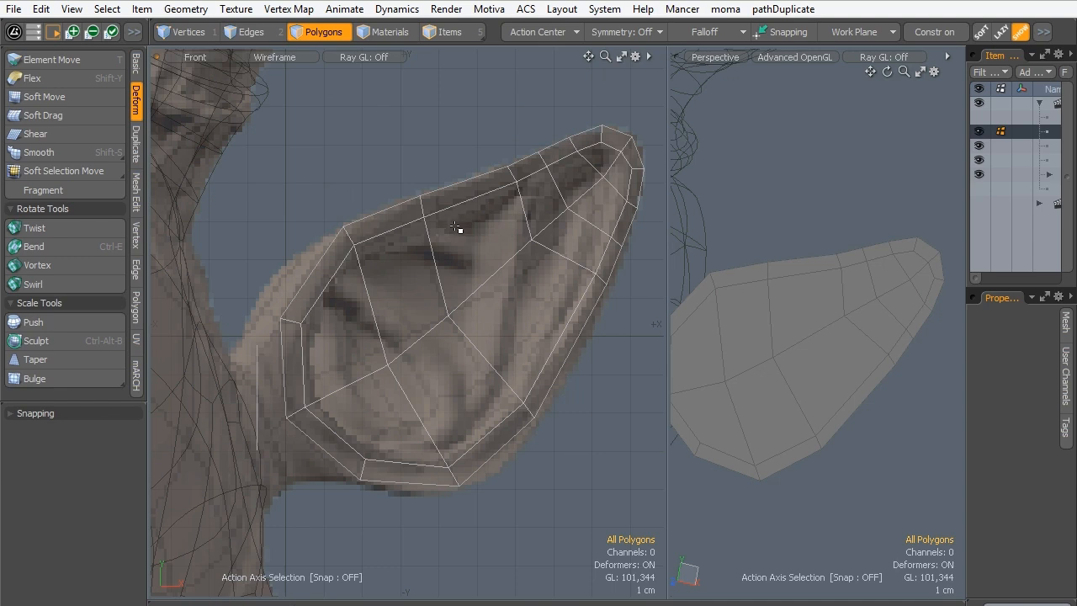
- Use Element Move to reposition the points of the edge loops near the ear tip along the sculpted outline and even their spacing
{"action": "key", "text": "t"}
{"action": "left_click", "coordinate": [542, 158]}
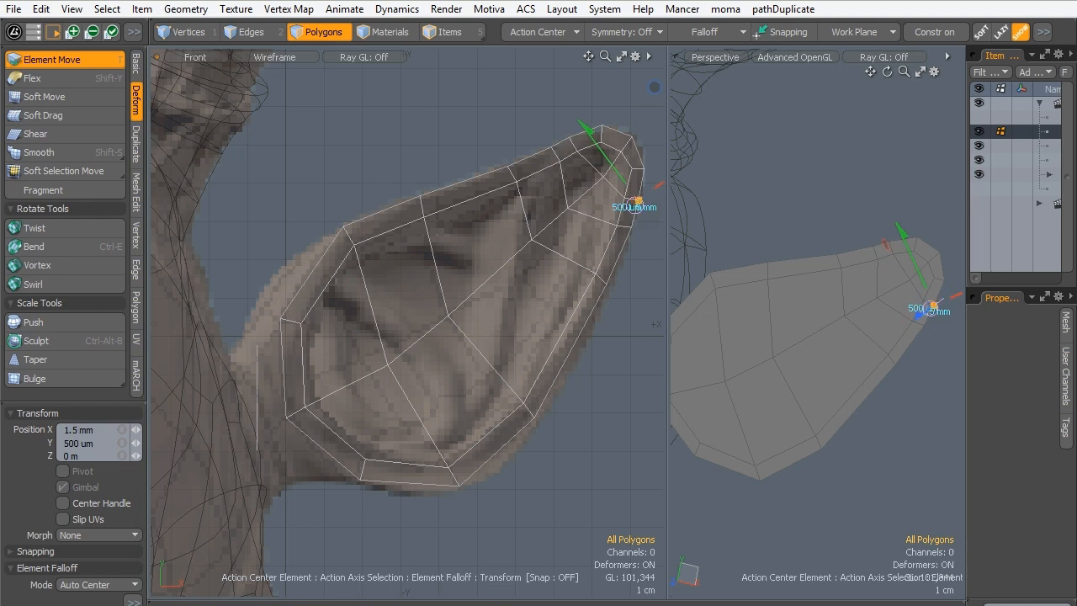
{"action": "left_click_drag", "start_coordinate": [572, 143], "coordinate": [516, 183]}
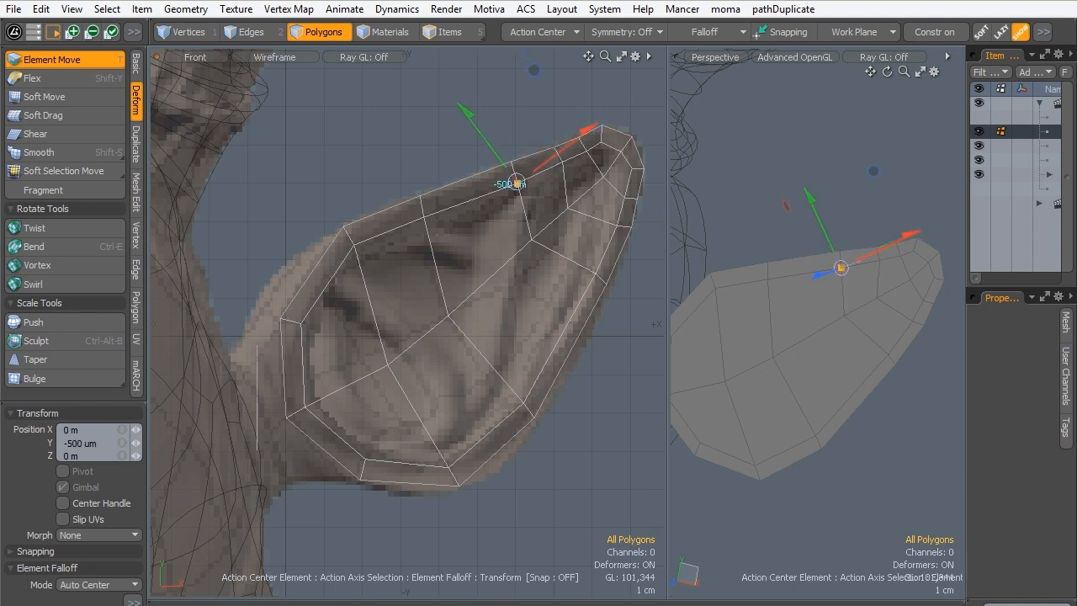
{"action": "left_click", "coordinate": [561, 163]}
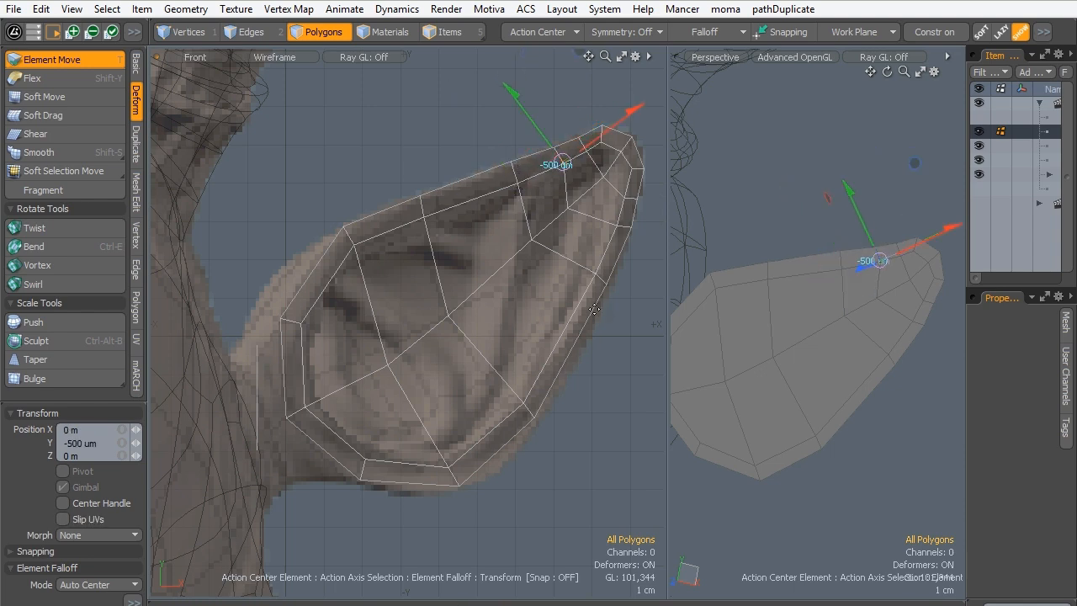
{"action": "key", "text": "space"}
- Use Element Move to push the rim's paired points outward along the ear's lower edge, base and far side, matching the sculpted outline
{"action": "key", "text": "Tab"}
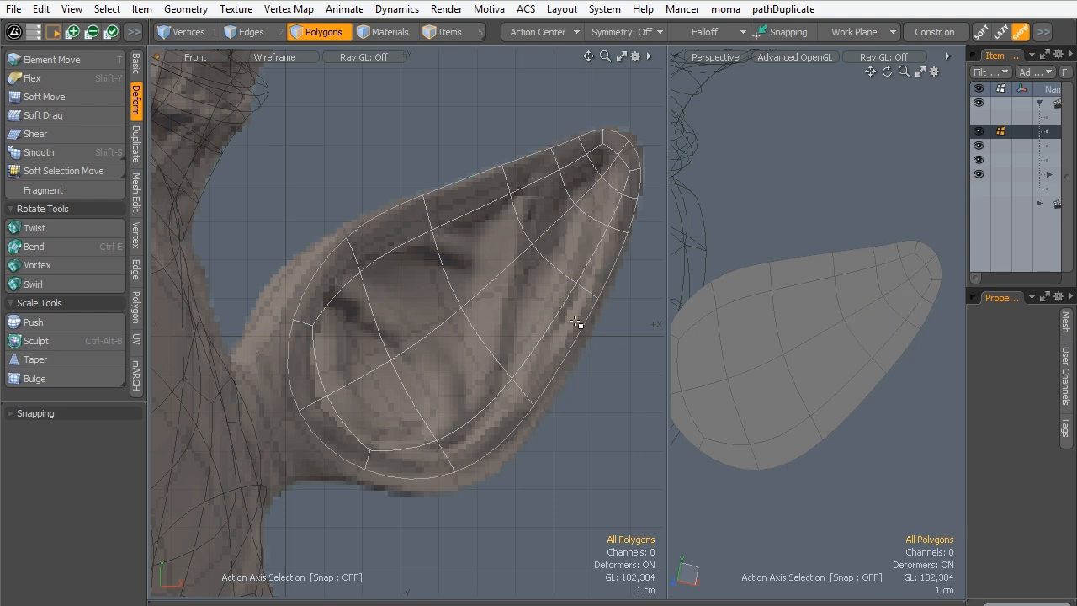
{"action": "key", "text": "Tab"}
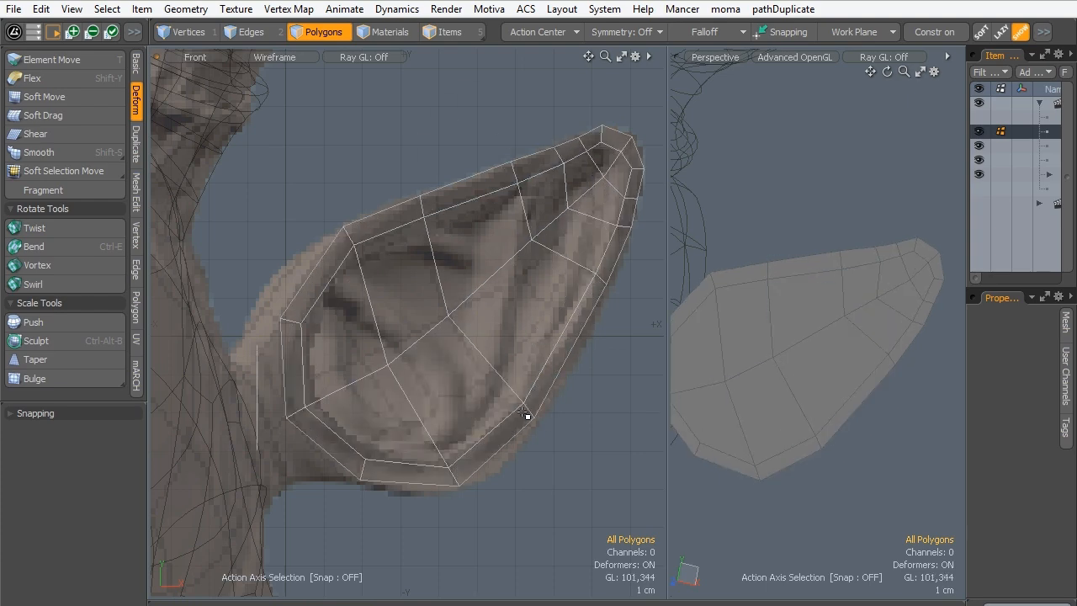
{"action": "key", "text": "t"}
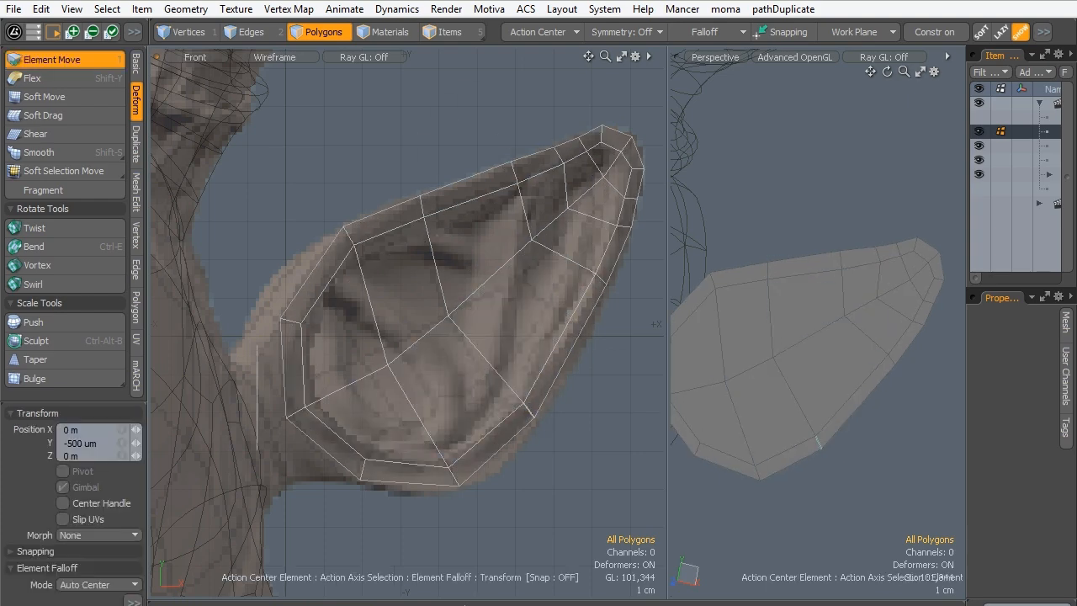
{"action": "left_click_drag", "start_coordinate": [818, 440], "coordinate": [817, 442]}
{"action": "left_click_drag", "start_coordinate": [454, 474], "coordinate": [454, 477]}
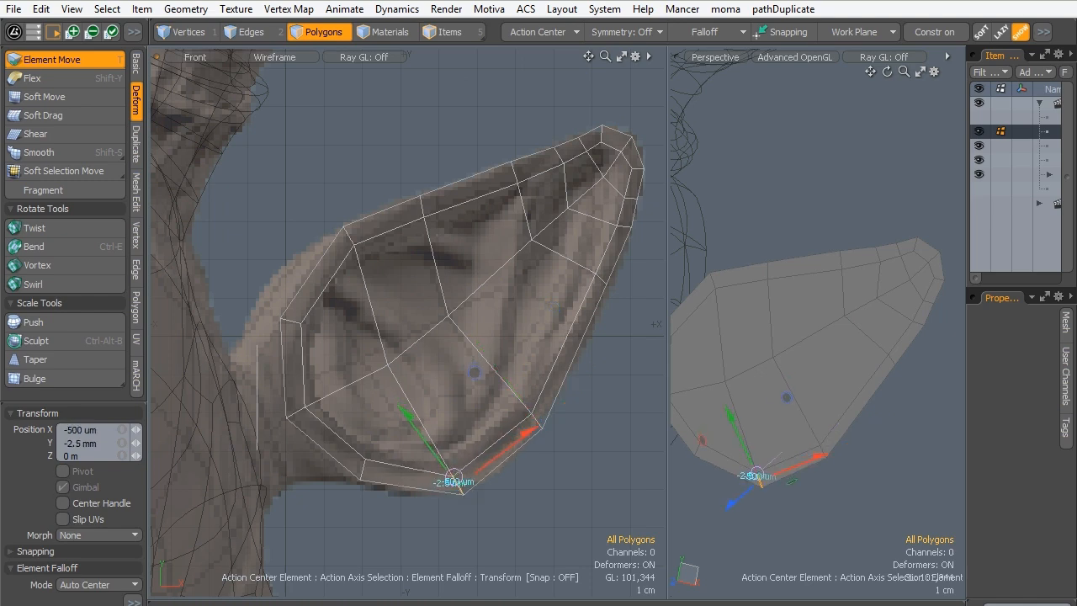
{"action": "left_click_drag", "start_coordinate": [366, 470], "coordinate": [359, 472]}
{"action": "left_click_drag", "start_coordinate": [298, 410], "coordinate": [296, 407]}
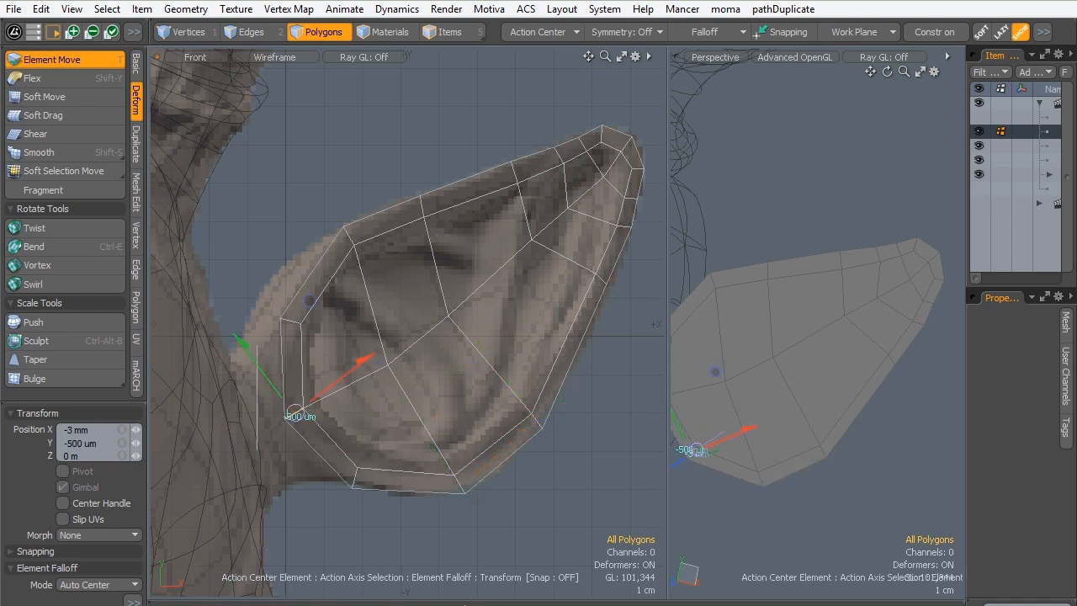
{"action": "left_click_drag", "start_coordinate": [289, 321], "coordinate": [290, 322]}
{"action": "left_click_drag", "start_coordinate": [346, 235], "coordinate": [345, 234]}
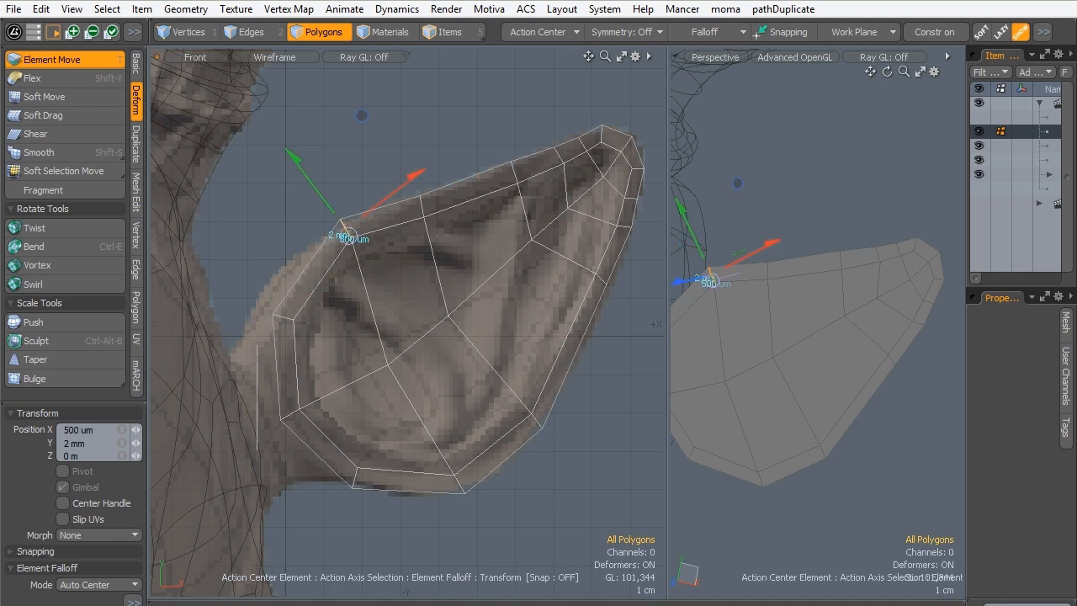
{"action": "left_click_drag", "start_coordinate": [600, 279], "coordinate": [601, 281]}
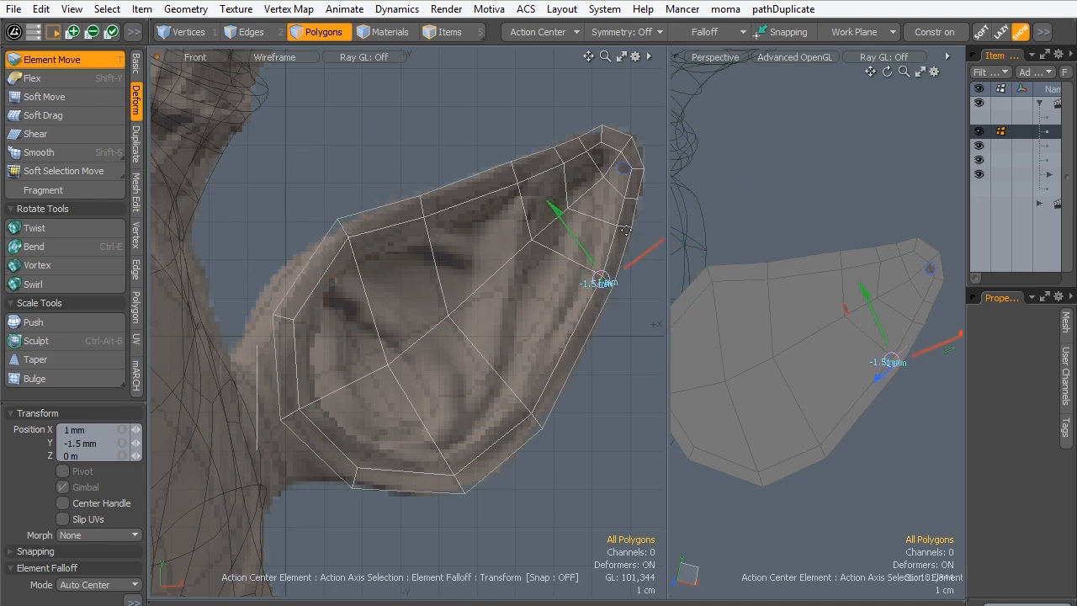
{"action": "left_click_drag", "start_coordinate": [620, 225], "coordinate": [620, 227]}
{"action": "key", "text": "space"}
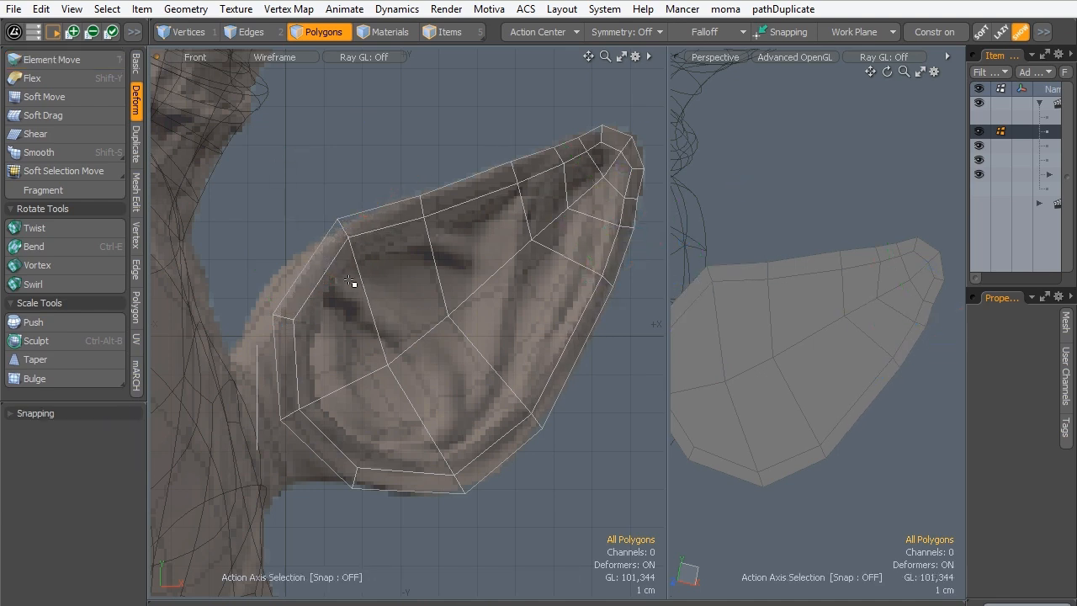
- Compare the ear mesh with the sculpted ear with subdivision on and off, and examine its placement beside the head
{"action": "key", "text": "Tab"}
{"action": "left_click_drag", "start_coordinate": [901, 295], "coordinate": [876, 370], "text": "alt"}
{"action": "left_click_drag", "start_coordinate": [422, 273], "coordinate": [420, 274], "text": "alt"}
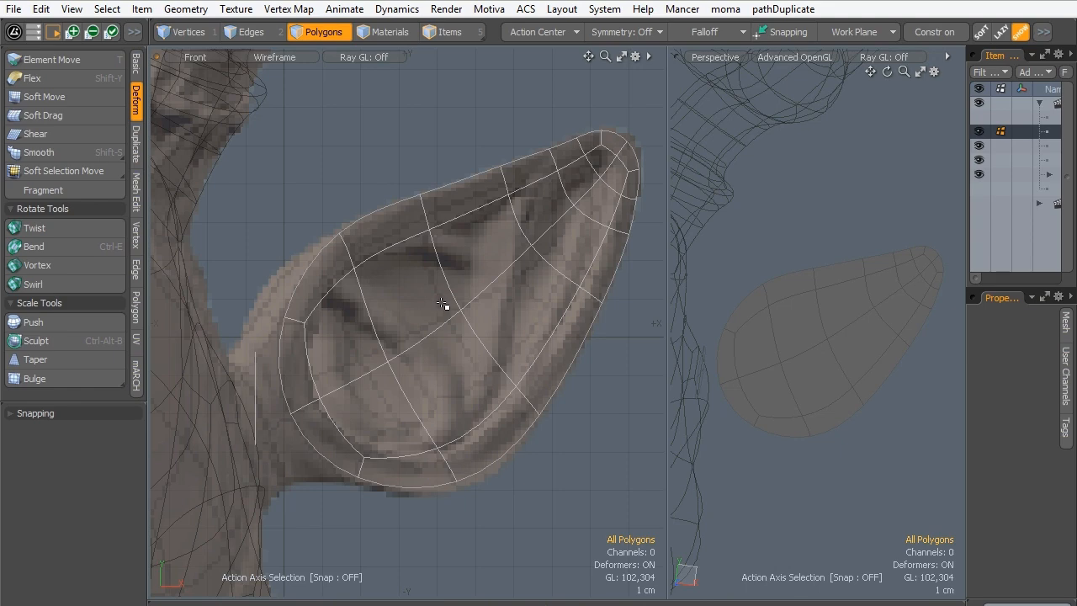
{"action": "left_click_drag", "start_coordinate": [493, 233], "coordinate": [542, 232], "text": "ctrl+alt"}
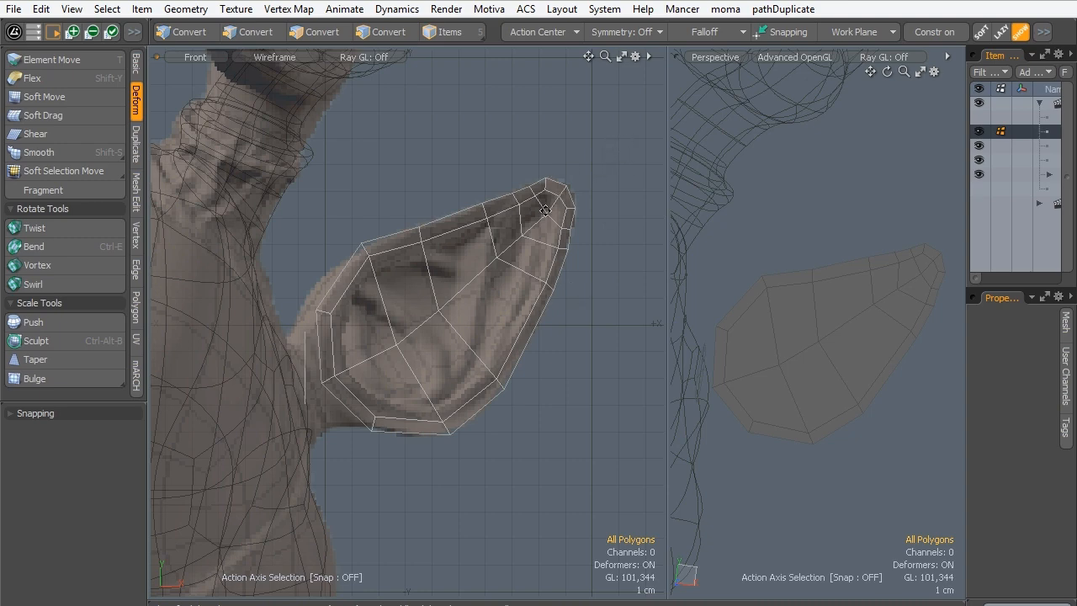
{"action": "left_click_drag", "start_coordinate": [545, 210], "coordinate": [530, 236], "text": "ctrl+alt"}
{"action": "left_click_drag", "start_coordinate": [548, 295], "coordinate": [545, 236], "text": "alt"}
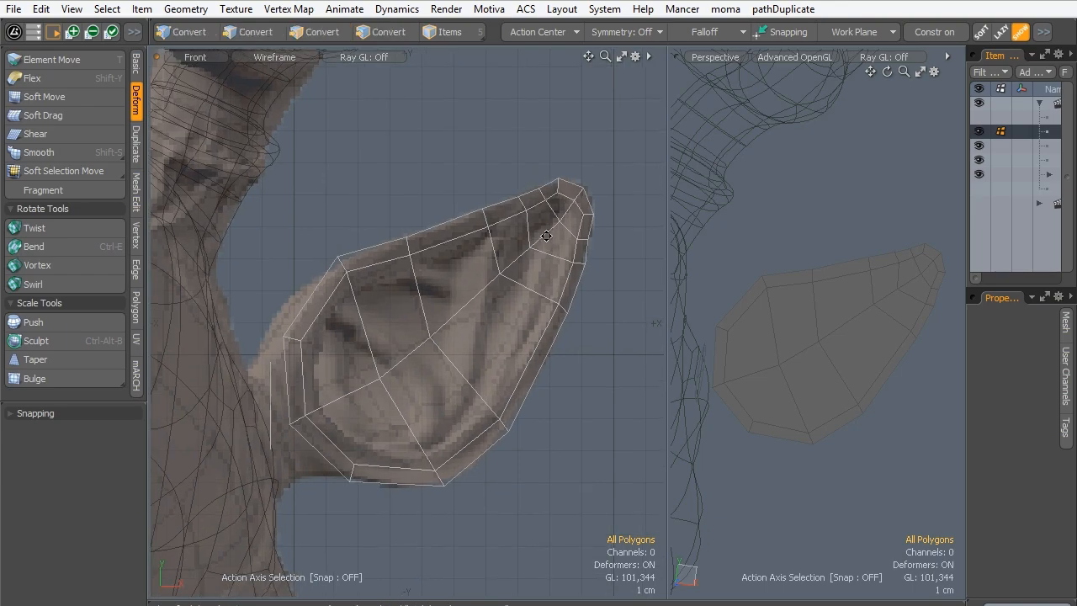
{"action": "left_click_drag", "start_coordinate": [874, 355], "coordinate": [711, 320], "text": "alt"}
{"action": "left_click_drag", "start_coordinate": [462, 265], "coordinate": [476, 257], "text": "ctrl+alt"}
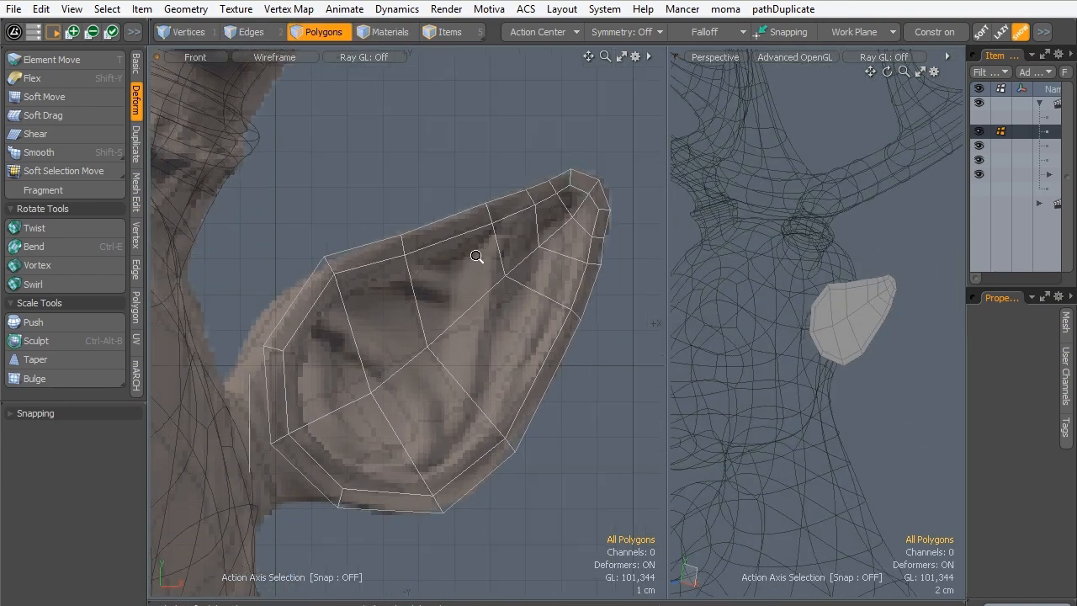
{"action": "left_click_drag", "start_coordinate": [394, 268], "coordinate": [386, 264], "text": "alt"}
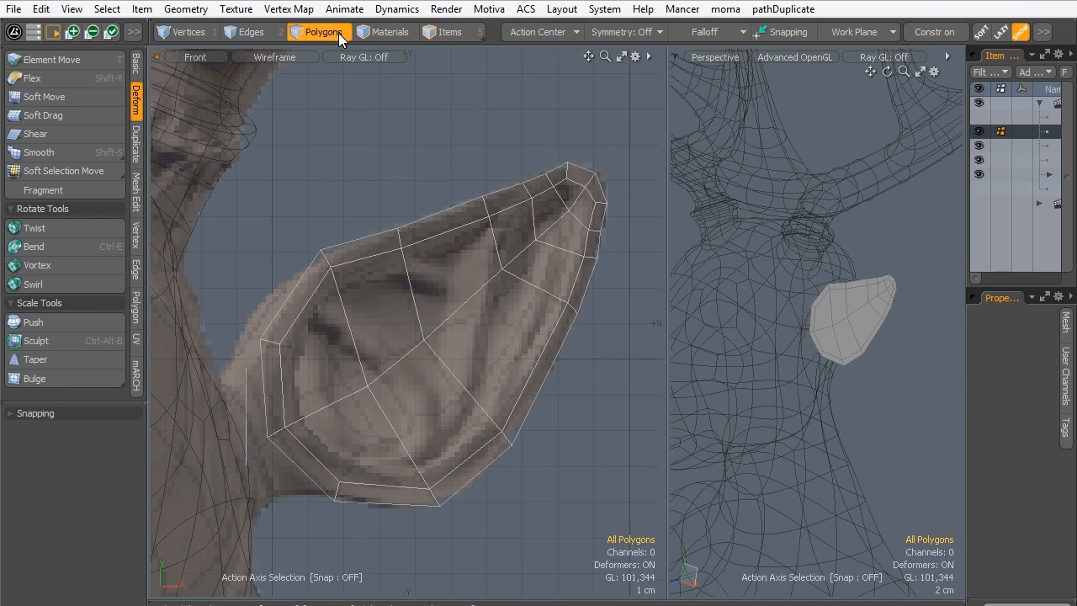
- Select all connected ear polygons, extrude them -1.4 cm in Z to give the ear thickness, and check the solid with subdivision on
{"action": "double_click", "coordinate": [843, 323]}
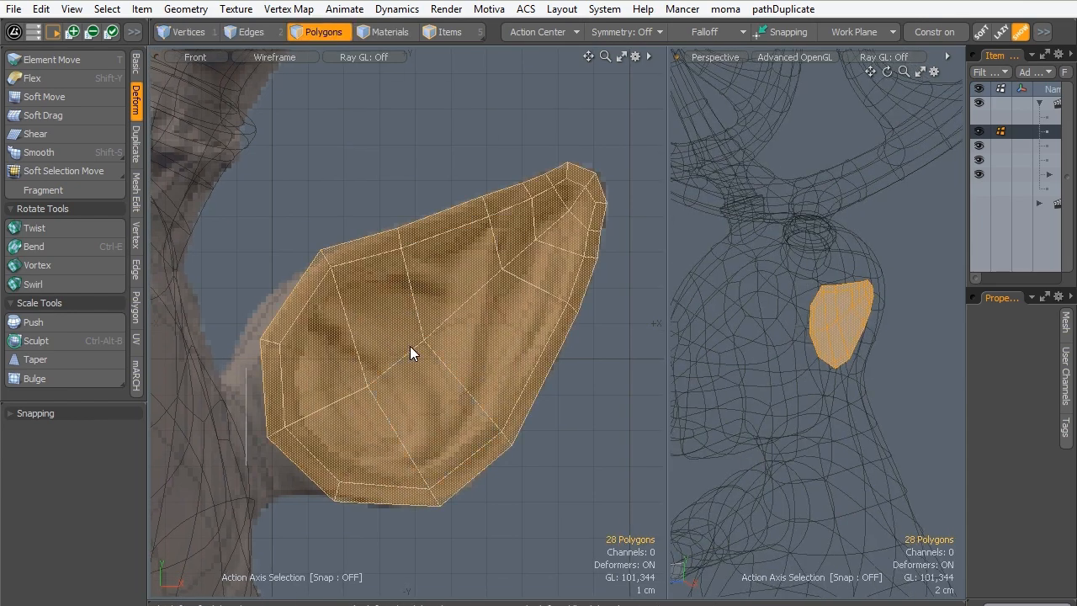
{"action": "key", "text": "shift+x"}
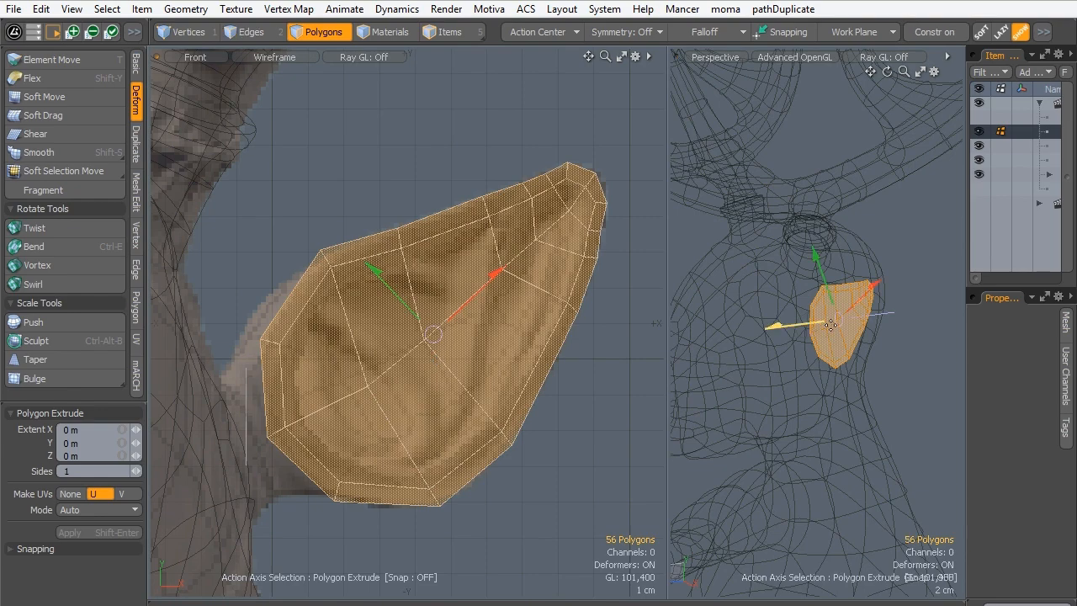
{"action": "left_click_drag", "start_coordinate": [830, 325], "coordinate": [731, 363], "text": "alt"}
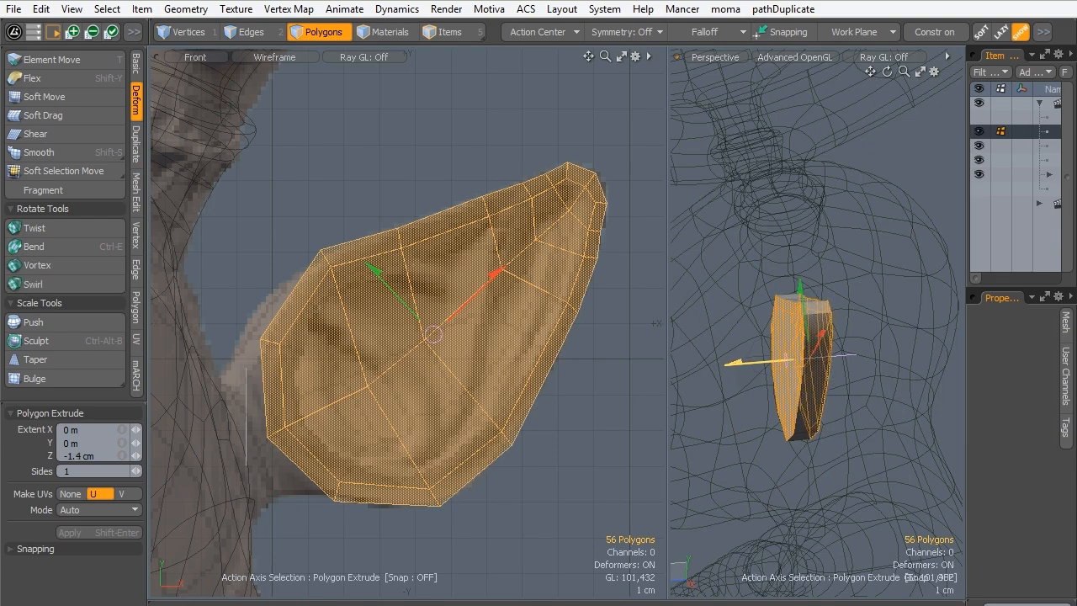
{"action": "key", "text": "q"}
{"action": "left_click", "coordinate": [742, 409]}
{"action": "left_click_drag", "start_coordinate": [794, 324], "coordinate": [753, 328], "text": "alt"}
{"action": "key", "text": "Tab"}
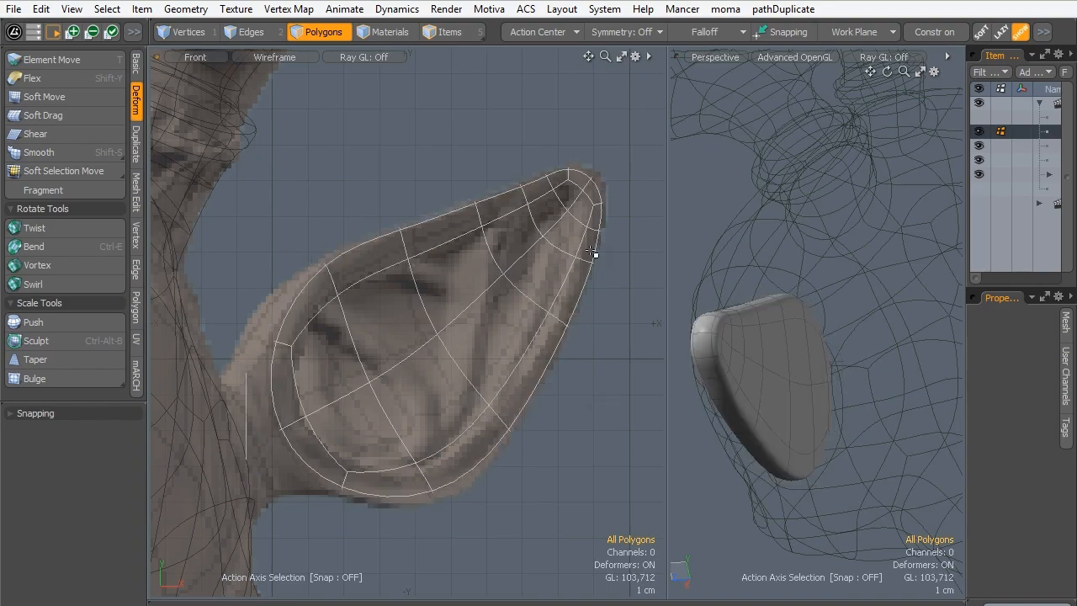
{"action": "left_click_drag", "start_coordinate": [710, 290], "coordinate": [780, 390], "text": "alt"}
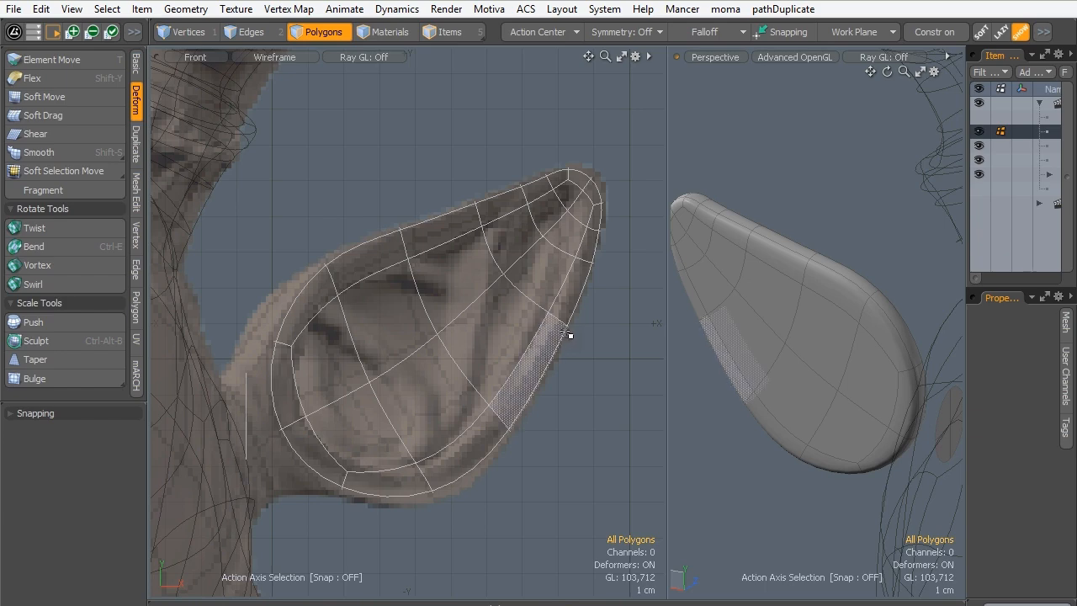
- With subdivision off, select the five edges along the middle of the ear's back and move them outward in Z to form a ridge
{"action": "key", "text": "Tab"}
{"action": "left_click_drag", "start_coordinate": [783, 355], "coordinate": [721, 348], "text": "alt"}
{"action": "left_click", "coordinate": [267, 39]}
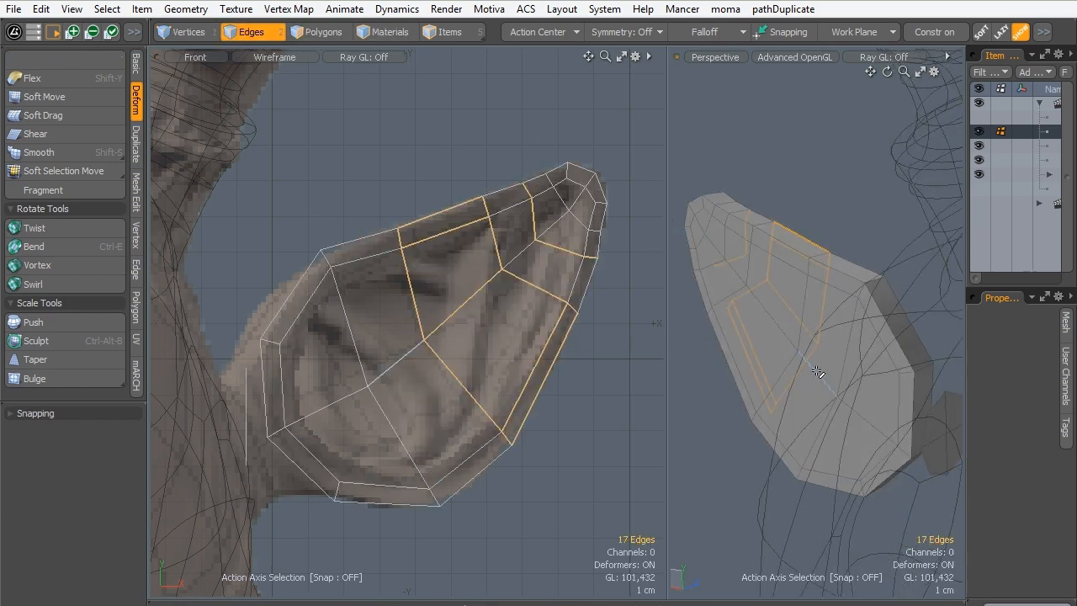
{"action": "left_click", "coordinate": [778, 330]}
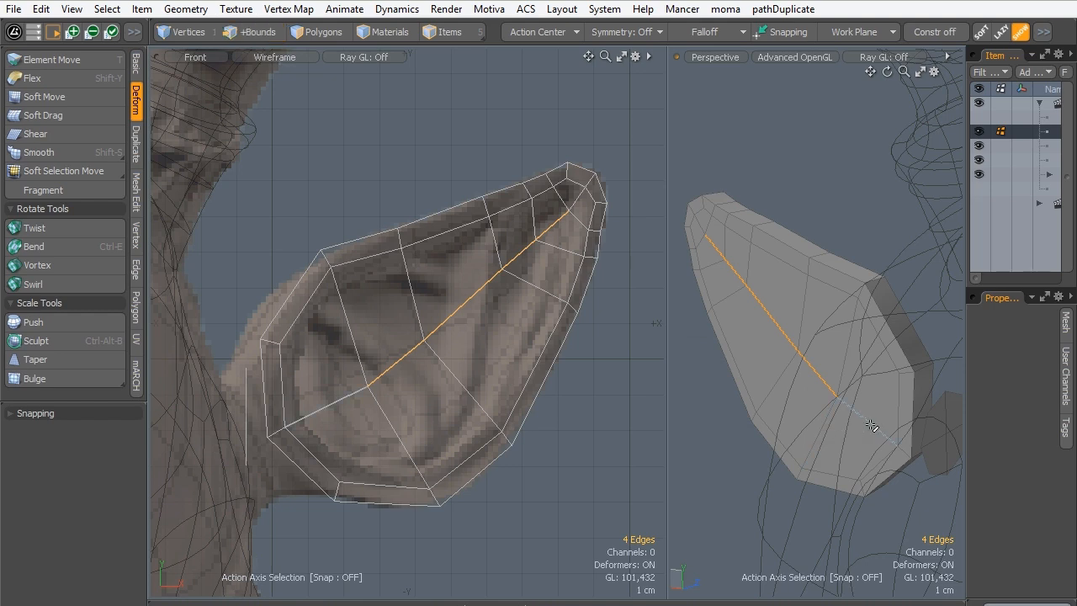
{"action": "key", "text": "y"}
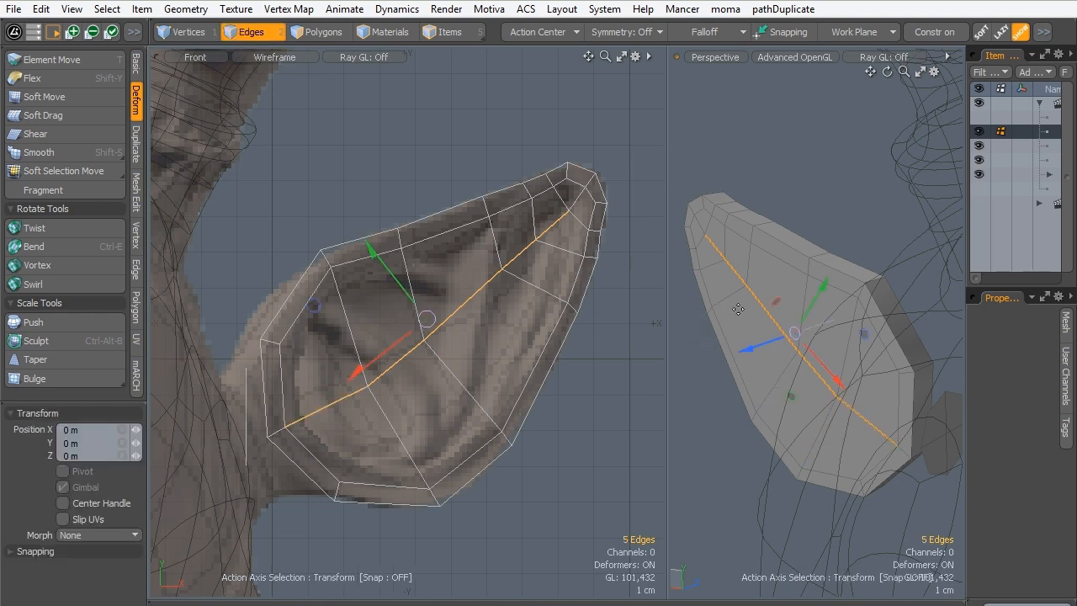
{"action": "left_click_drag", "start_coordinate": [755, 343], "coordinate": [721, 352]}
{"action": "key", "text": "q"}
{"action": "left_click", "coordinate": [656, 372]}
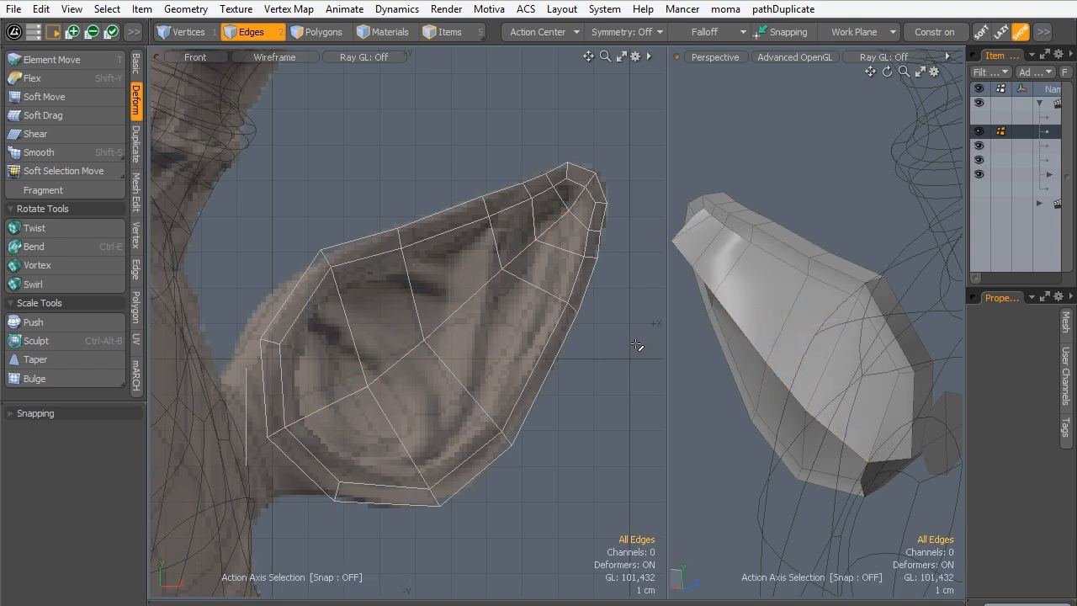
- With subdivision on, select two middle ridge edges, enable Soft Selection falloff, and move them 1.72 cm in Z
{"action": "key", "text": "Tab"}
{"action": "left_click_drag", "start_coordinate": [713, 260], "coordinate": [895, 411], "text": "alt"}
{"action": "left_click_drag", "start_coordinate": [895, 410], "coordinate": [835, 435], "text": "ctrl+alt"}
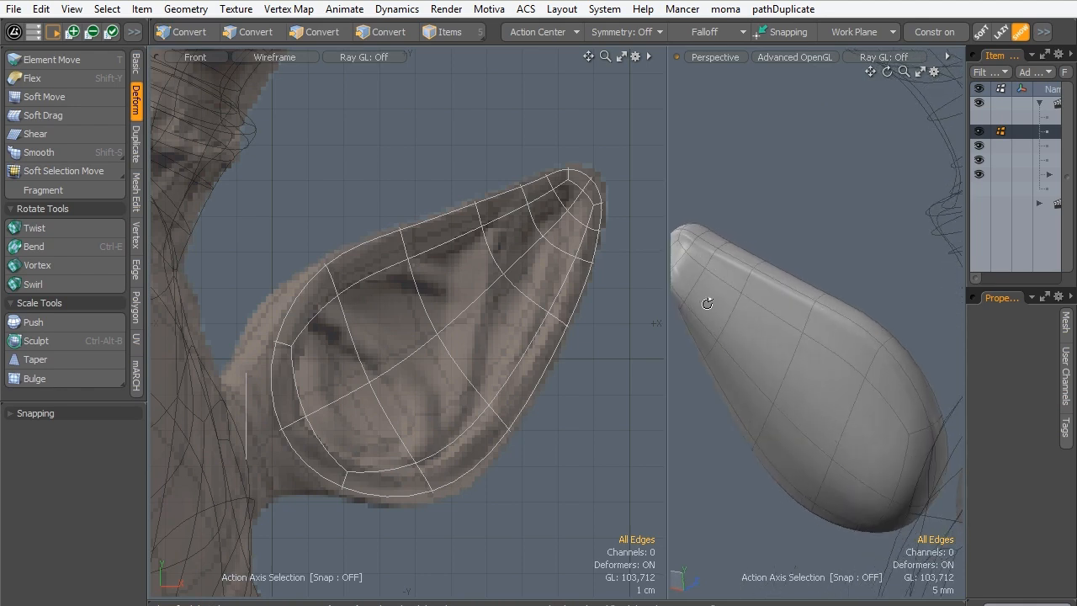
{"action": "left_click_drag", "start_coordinate": [706, 303], "coordinate": [752, 373], "text": "alt"}
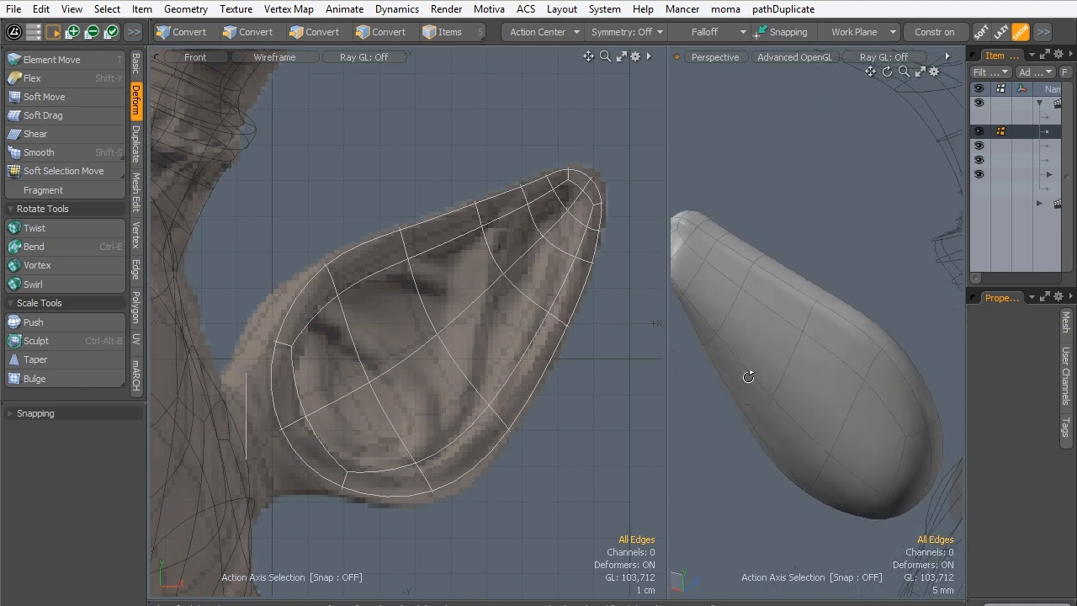
{"action": "left_click", "coordinate": [818, 449]}
{"action": "left_click", "coordinate": [701, 24]}
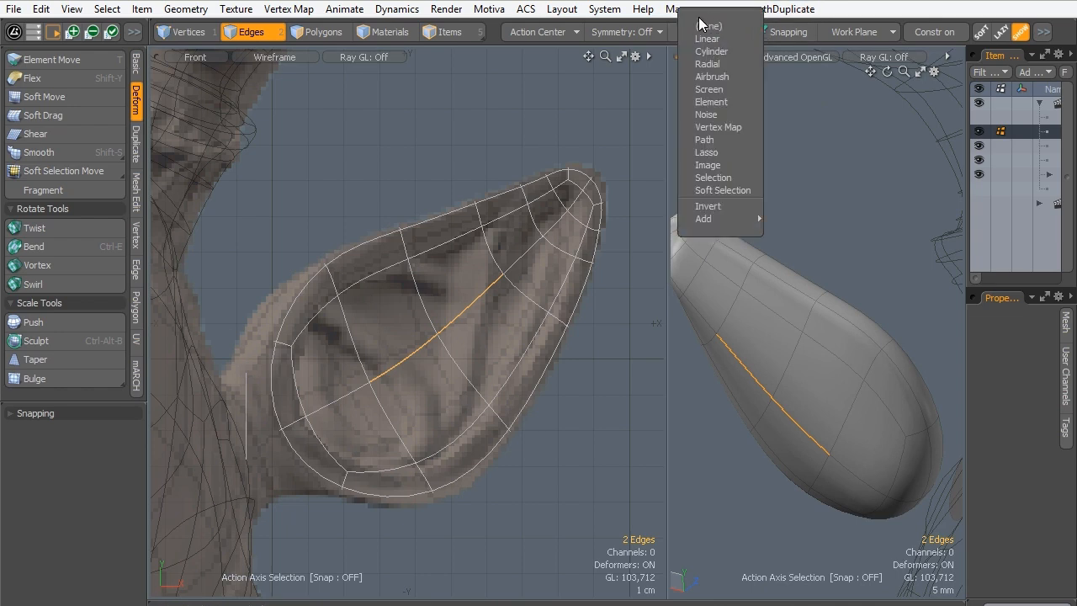
{"action": "left_click", "coordinate": [707, 191]}
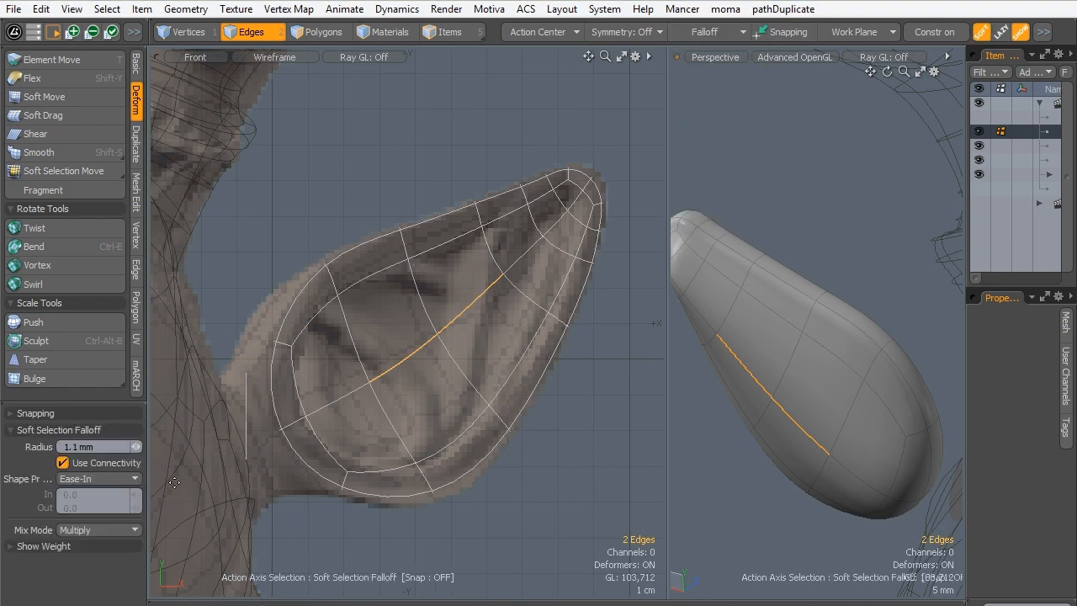
{"action": "key", "text": "y"}
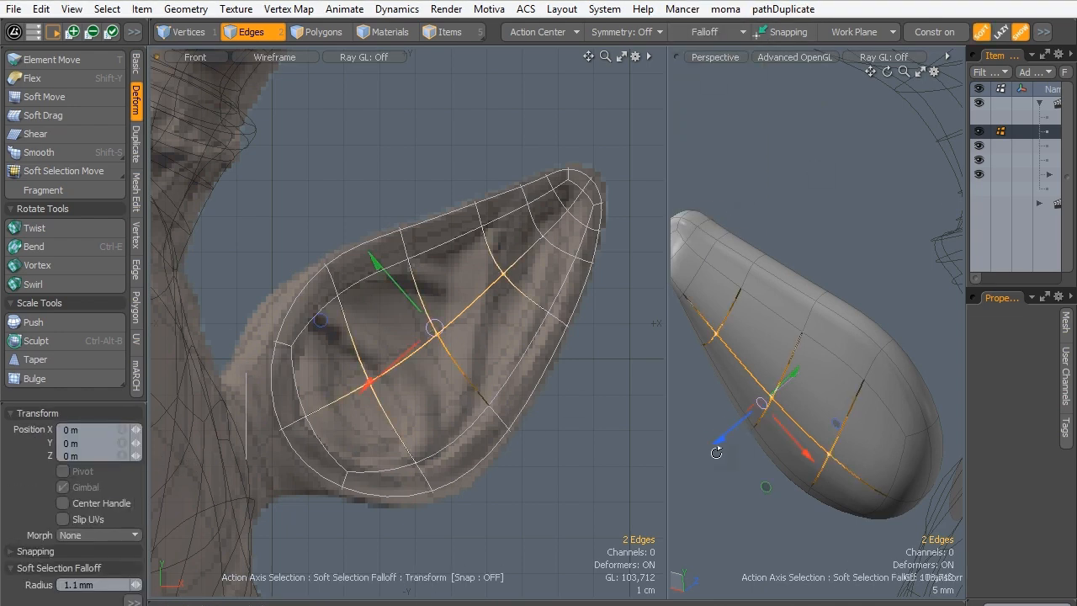
{"action": "left_click_drag", "start_coordinate": [716, 451], "coordinate": [671, 460], "text": "alt"}
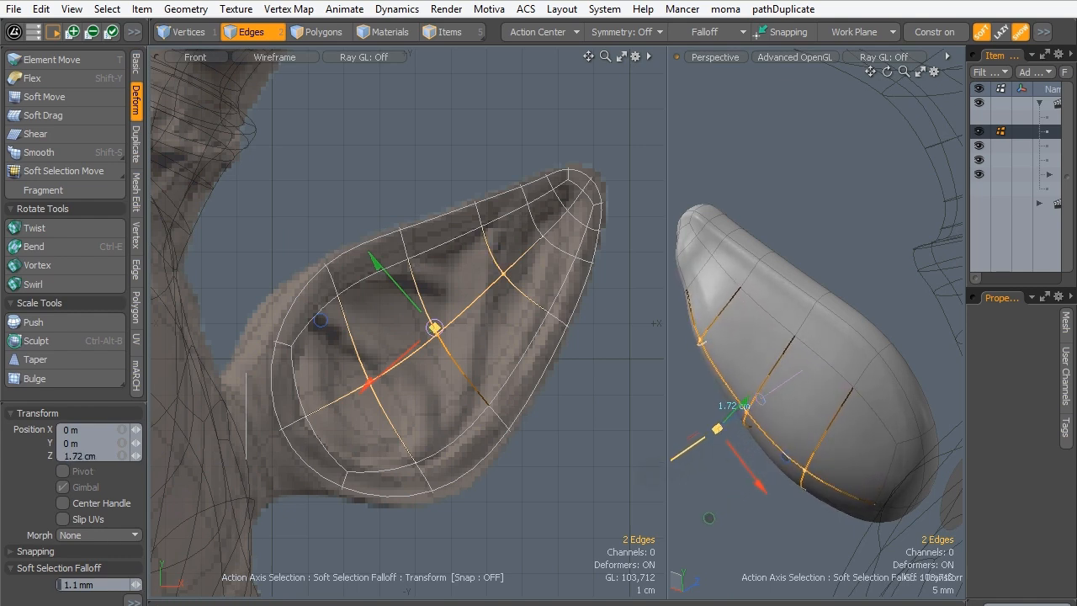
{"action": "key", "text": "q"}
{"action": "left_click", "coordinate": [694, 489]}
- Select three edges of the upper inner loop on the ear's back and move them 8 mm in Z with the soft falloff
{"action": "left_click_drag", "start_coordinate": [746, 336], "coordinate": [815, 317], "text": "alt"}
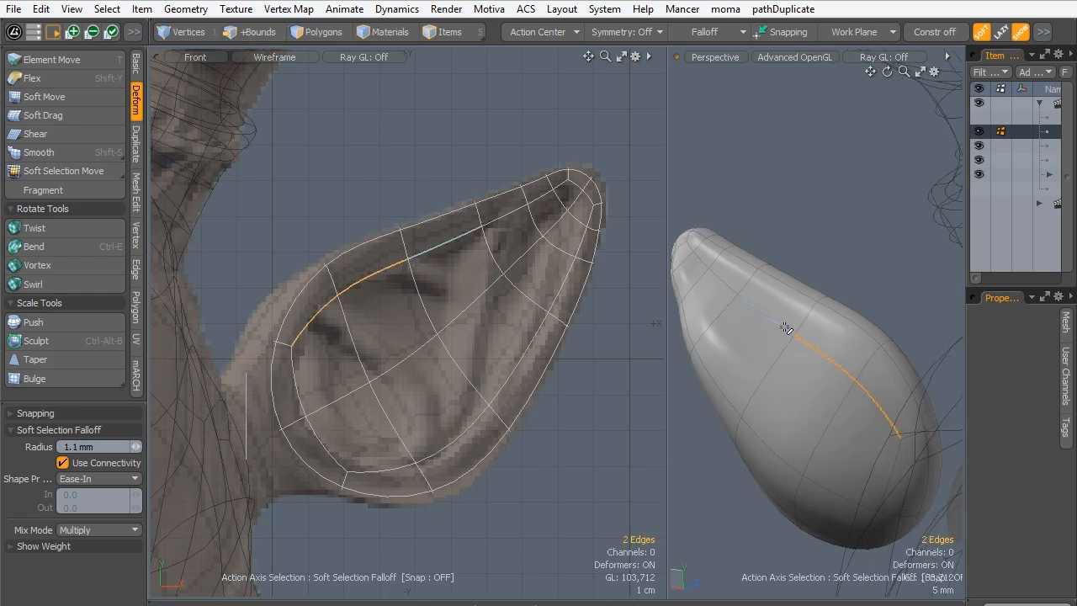
{"action": "key", "text": "w"}
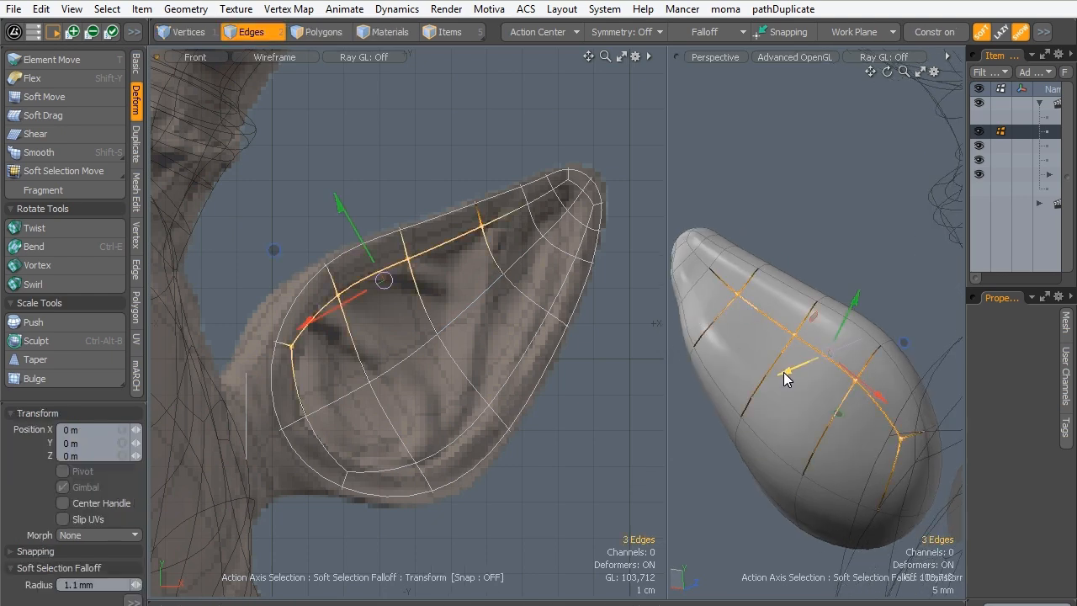
{"action": "left_click_drag", "start_coordinate": [784, 378], "coordinate": [766, 386]}
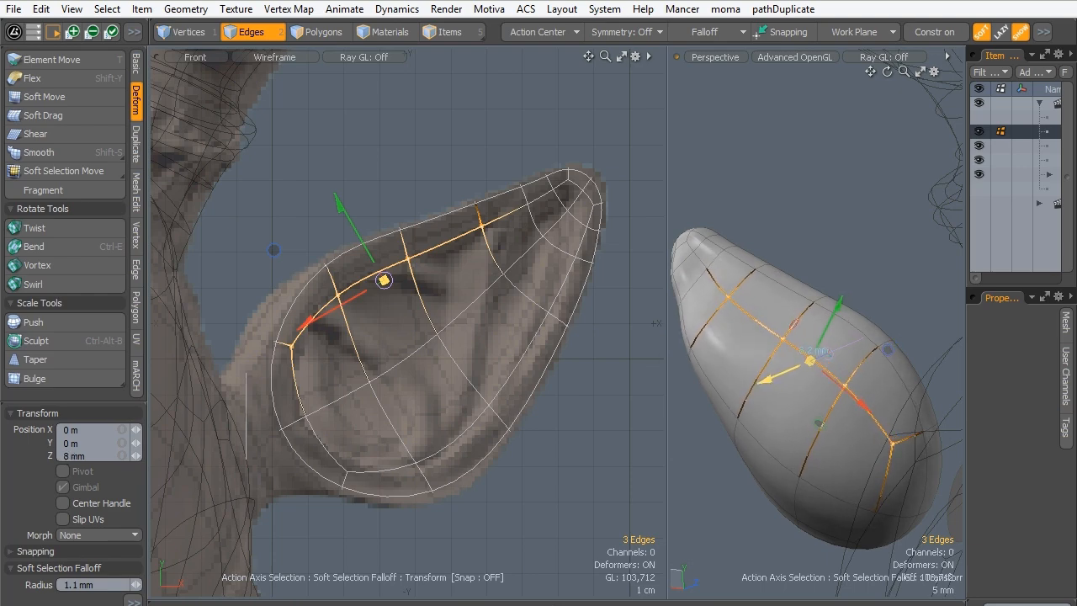
{"action": "key", "text": "space"}
{"action": "left_click", "coordinate": [716, 546]}
- Select three edges of the lower inner loop on the ear's back and move them 7.8 mm in Z with the soft falloff
{"action": "mouse_move", "coordinate": [717, 546]}
{"action": "left_mouse_down", "text": "alt"}
{"action": "mouse_move", "coordinate": [808, 272]}
{"action": "mouse_move", "coordinate": [848, 357]}
{"action": "mouse_move", "coordinate": [797, 344]}
{"action": "left_mouse_up", "text": "alt"}
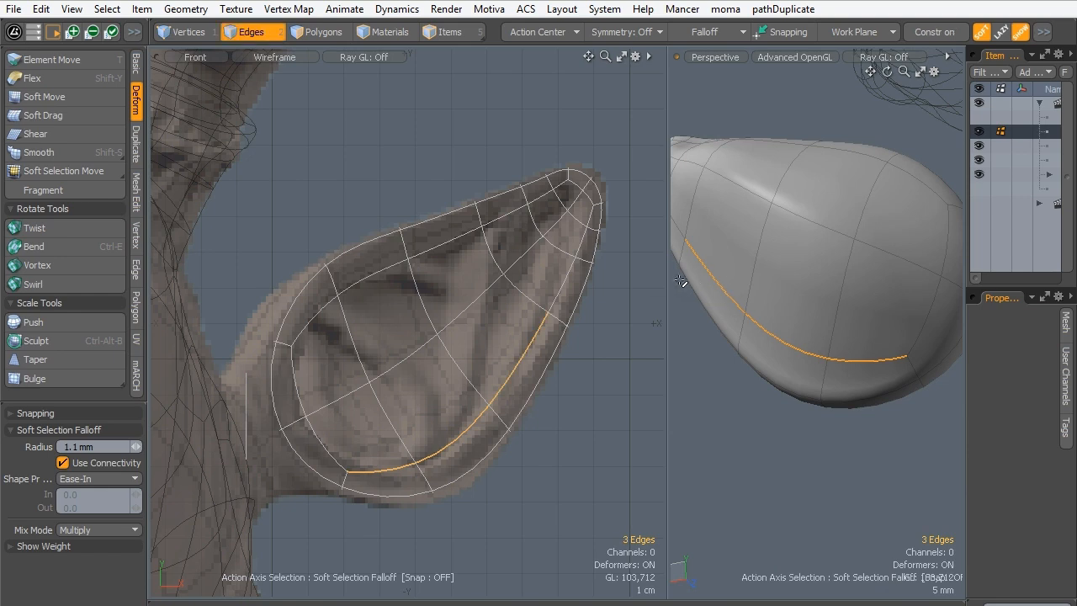
{"action": "key", "text": "w"}
{"action": "left_click_drag", "start_coordinate": [691, 318], "coordinate": [721, 315], "text": "alt"}
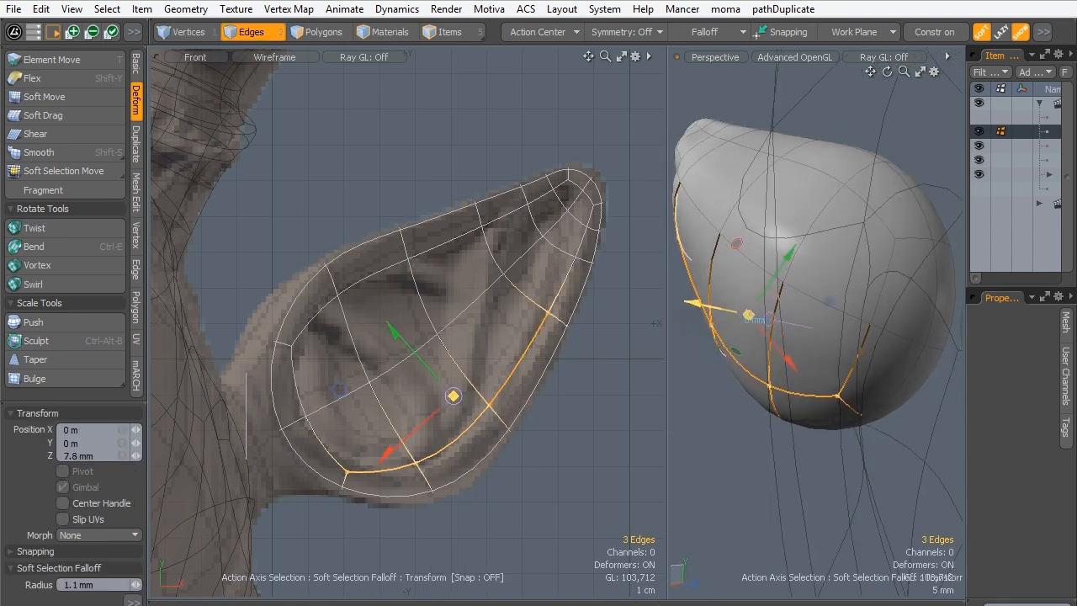
{"action": "key", "text": "space"}
{"action": "left_click", "coordinate": [713, 418]}
- Select the four-polygon disc beside the ear's base and move it backward in Z, viewed from the top, to line it up with the ear's depth
{"action": "left_click_drag", "start_coordinate": [713, 418], "coordinate": [751, 196], "text": "alt"}
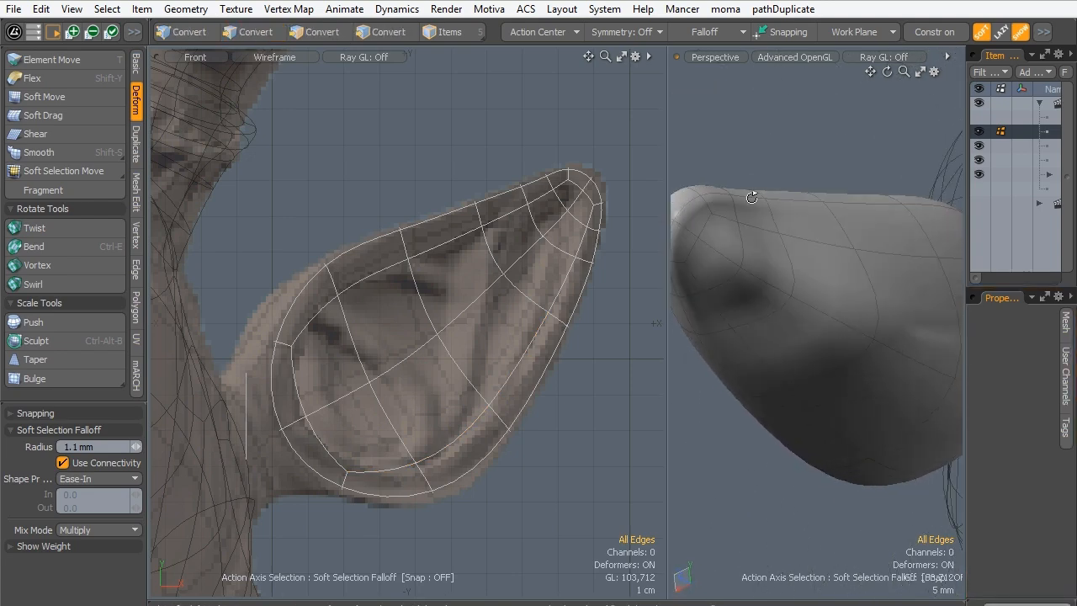
{"action": "left_click_drag", "start_coordinate": [737, 269], "coordinate": [836, 253], "text": "alt"}
{"action": "left_click_drag", "start_coordinate": [759, 377], "coordinate": [709, 328], "text": "alt"}
{"action": "key", "text": "3"}
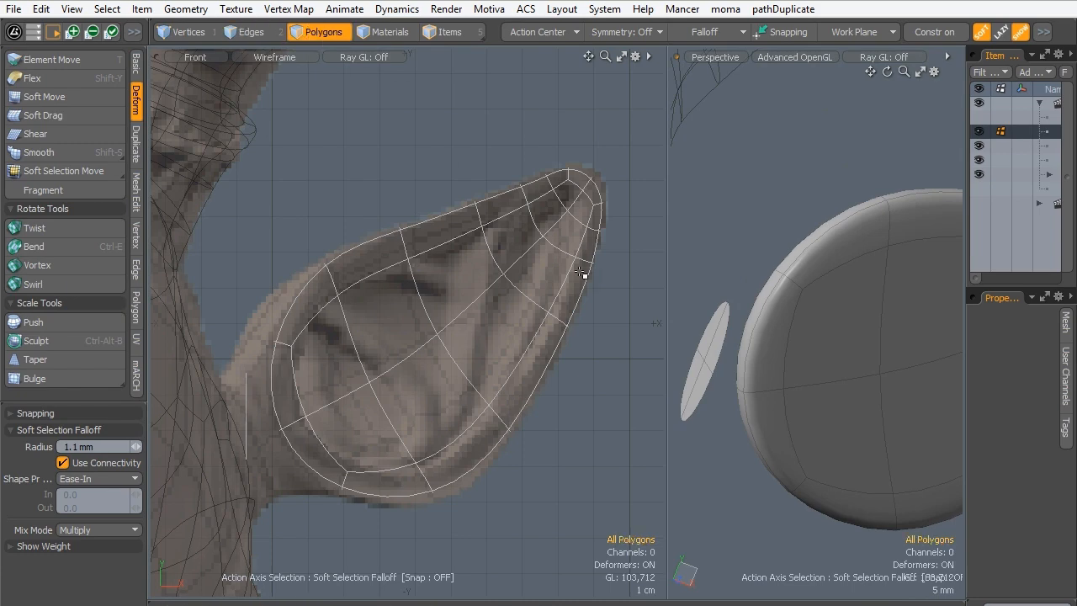
{"action": "left_click", "coordinate": [697, 370]}
{"action": "key", "text": "ctrl+space"}
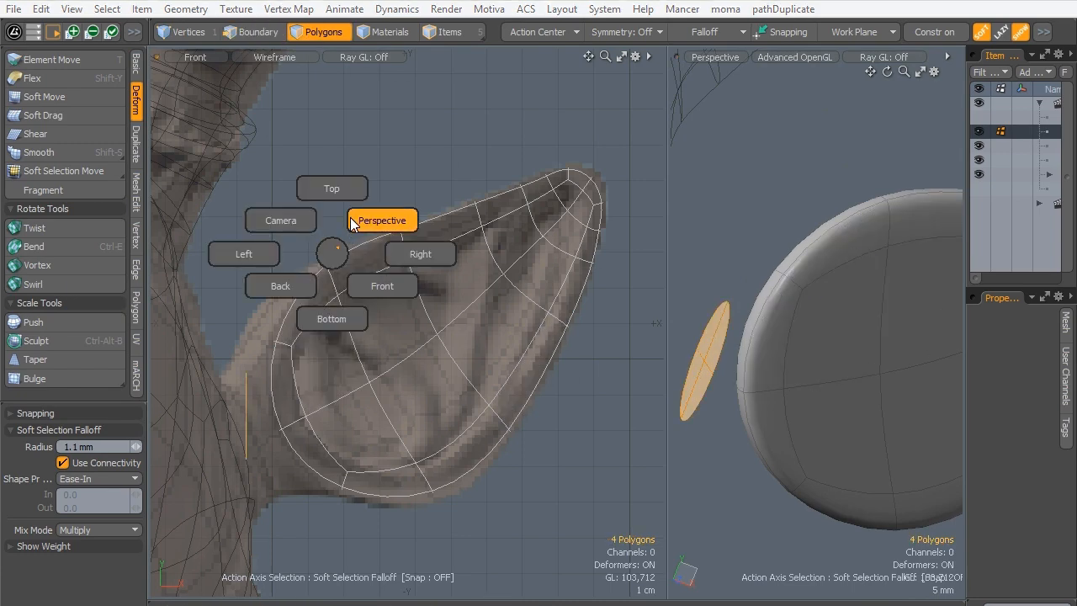
{"action": "left_click", "coordinate": [327, 185]}
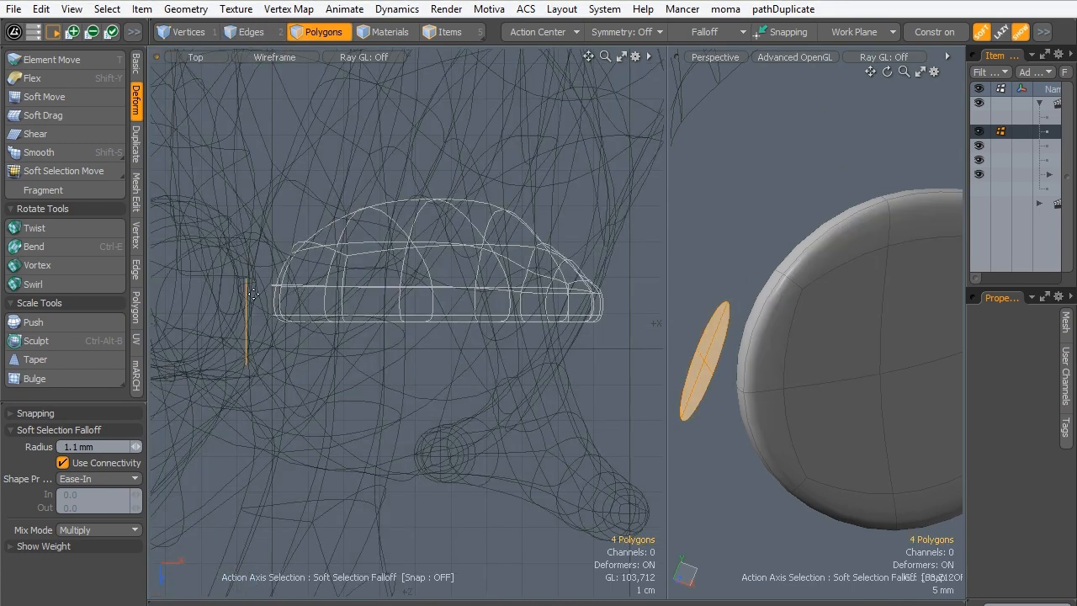
{"action": "key", "text": "w"}
{"action": "left_click_drag", "start_coordinate": [246, 311], "coordinate": [246, 270]}
{"action": "key", "text": "space"}
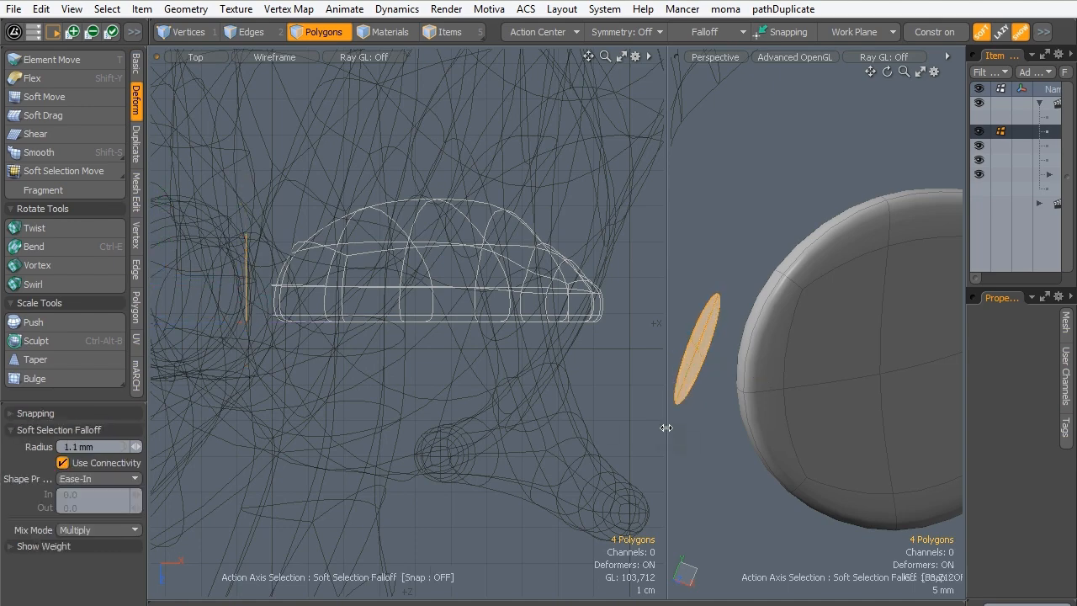
- In the front view, rotate the disc to match the slant of the sculpted ear's base, and move it 7.5 mm in Y
{"action": "key", "text": "ctrl+space"}
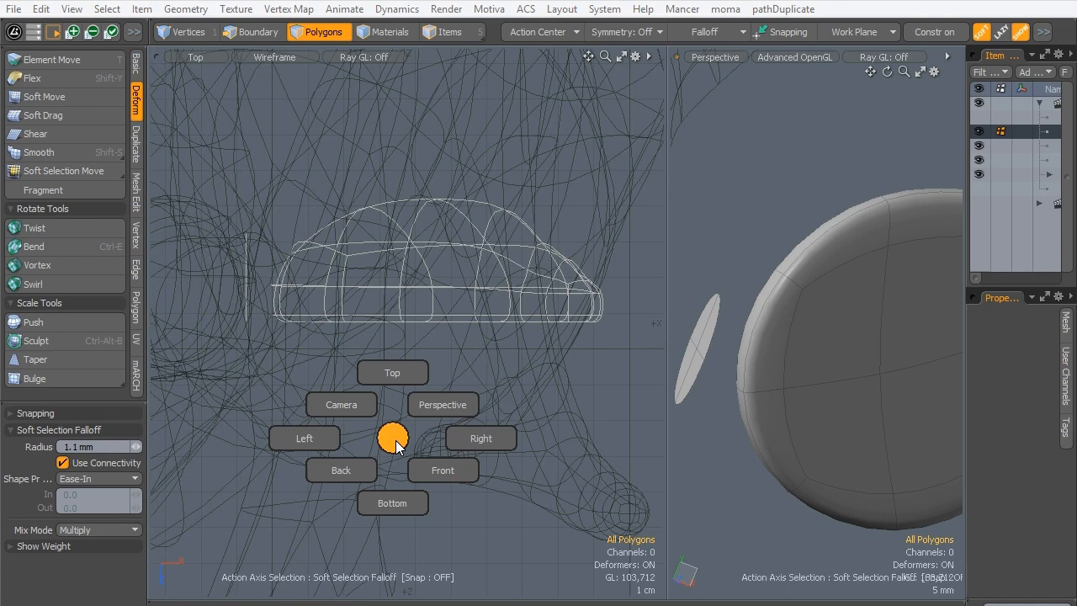
{"action": "left_click", "coordinate": [432, 473]}
{"action": "left_click_drag", "start_coordinate": [283, 381], "coordinate": [292, 356], "text": "alt+shift"}
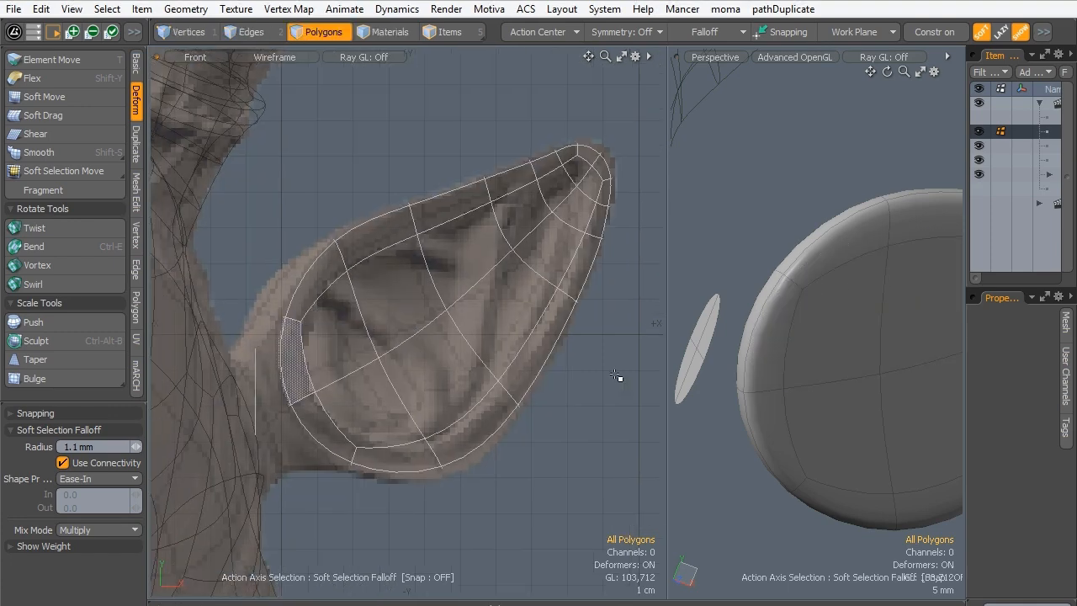
{"action": "double_click", "coordinate": [696, 358]}
{"action": "key", "text": "y"}
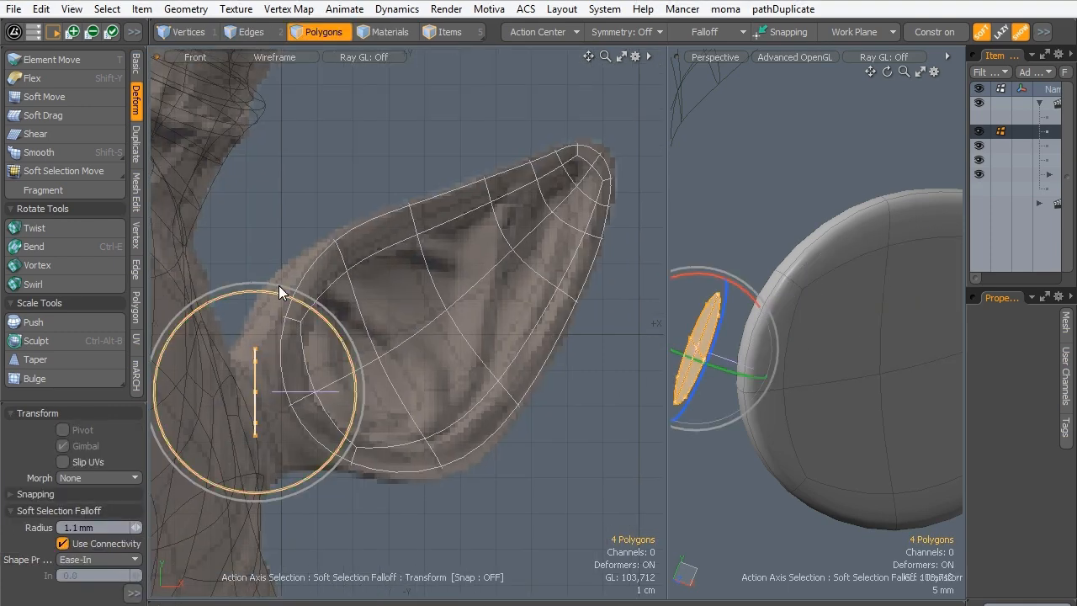
{"action": "left_click_drag", "start_coordinate": [281, 288], "coordinate": [239, 281]}
{"action": "key", "text": "w"}
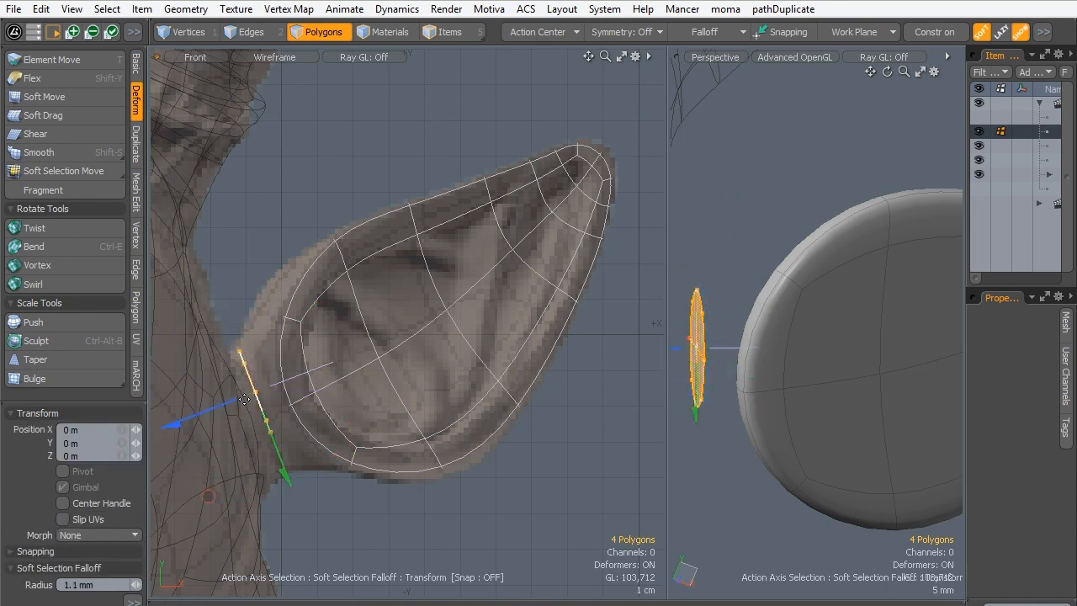
{"action": "left_click_drag", "start_coordinate": [255, 431], "coordinate": [266, 457]}
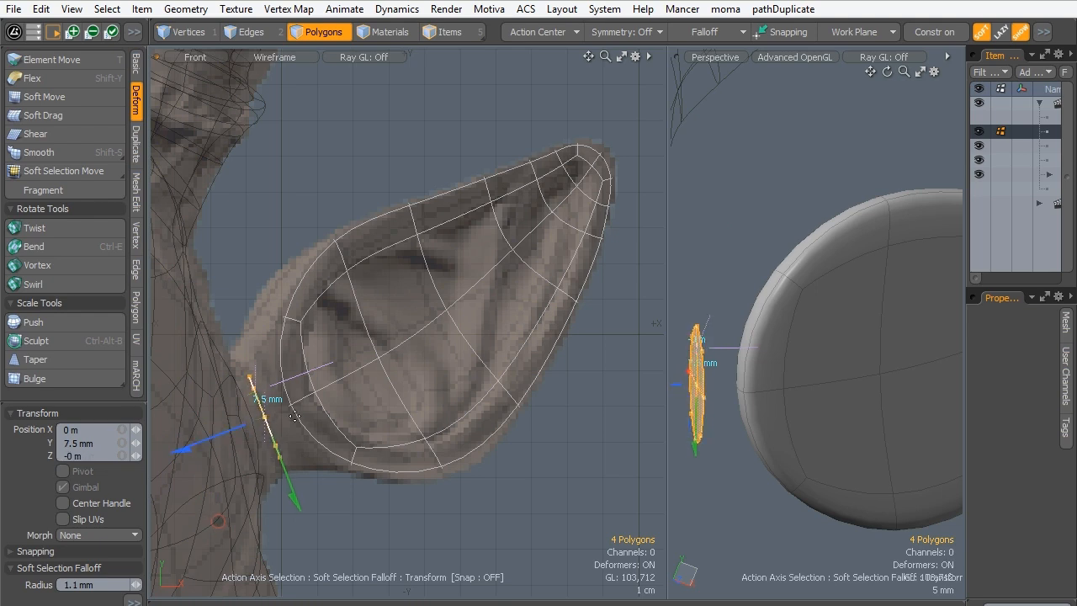
{"action": "key", "text": "space"}
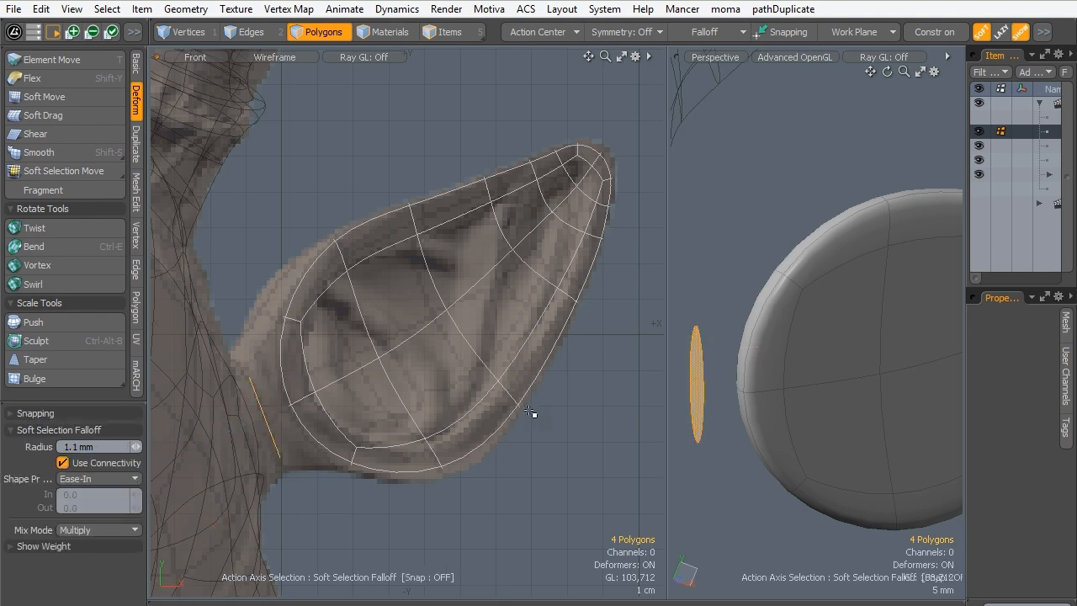
- With subdivision off, select the disc's polygons and extrude them toward the head into a thin solid block
{"action": "double_click", "coordinate": [776, 409]}
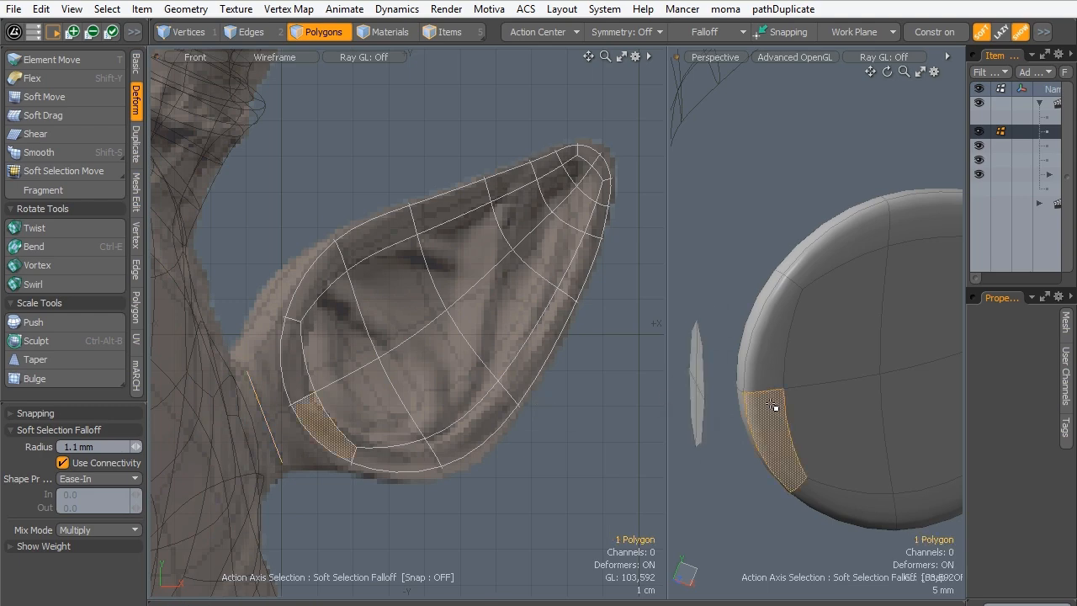
{"action": "key", "text": "Tab"}
{"action": "left_click", "coordinate": [743, 459]}
{"action": "left_click_drag", "start_coordinate": [738, 339], "coordinate": [768, 479], "text": "alt"}
{"action": "double_click", "coordinate": [807, 395]}
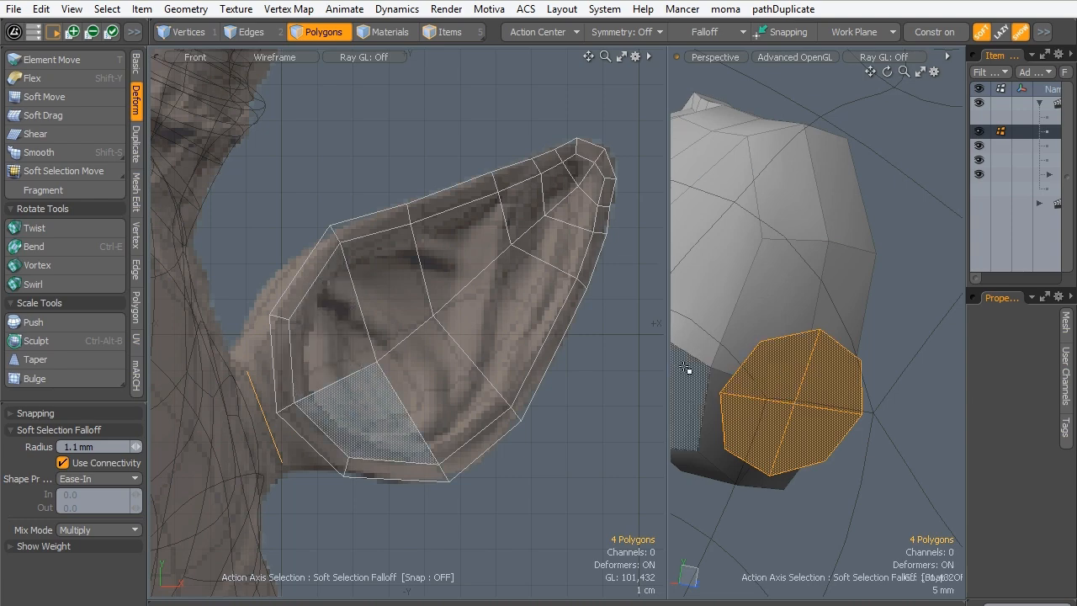
{"action": "left_click_drag", "start_coordinate": [794, 399], "coordinate": [683, 373], "text": "alt"}
{"action": "key", "text": "shift+x"}
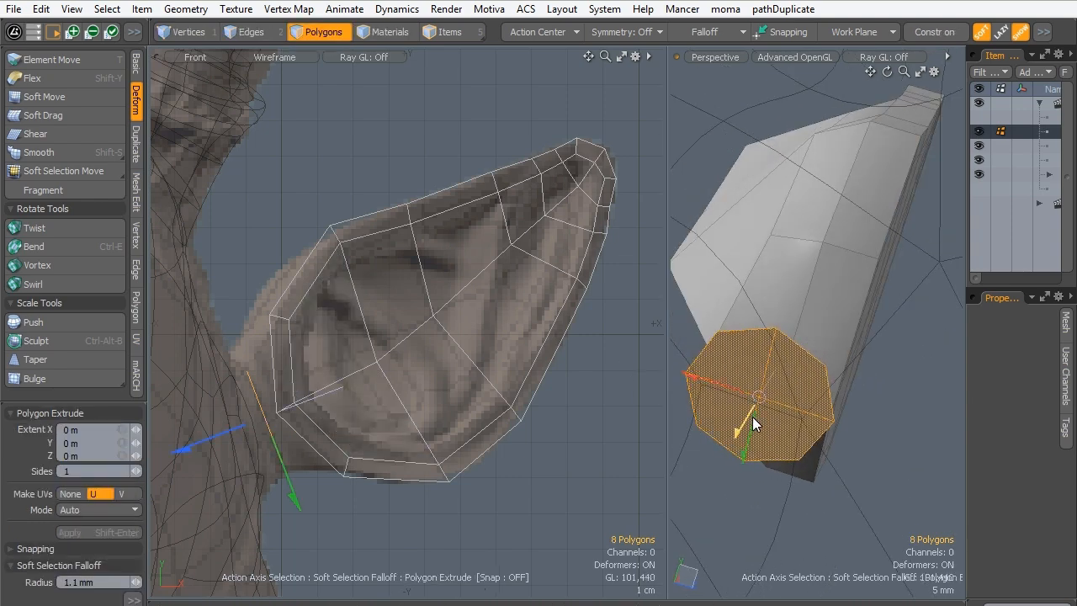
{"action": "left_click_drag", "start_coordinate": [685, 426], "coordinate": [702, 444], "text": "alt"}
{"action": "key", "text": "space"}
{"action": "left_click", "coordinate": [752, 493]}
- With falloff set to none, bridge the block's four ear-facing polygons to the four polygons at the ear's base using 1 segment
{"action": "left_click_drag", "start_coordinate": [817, 450], "coordinate": [775, 323], "text": "alt"}
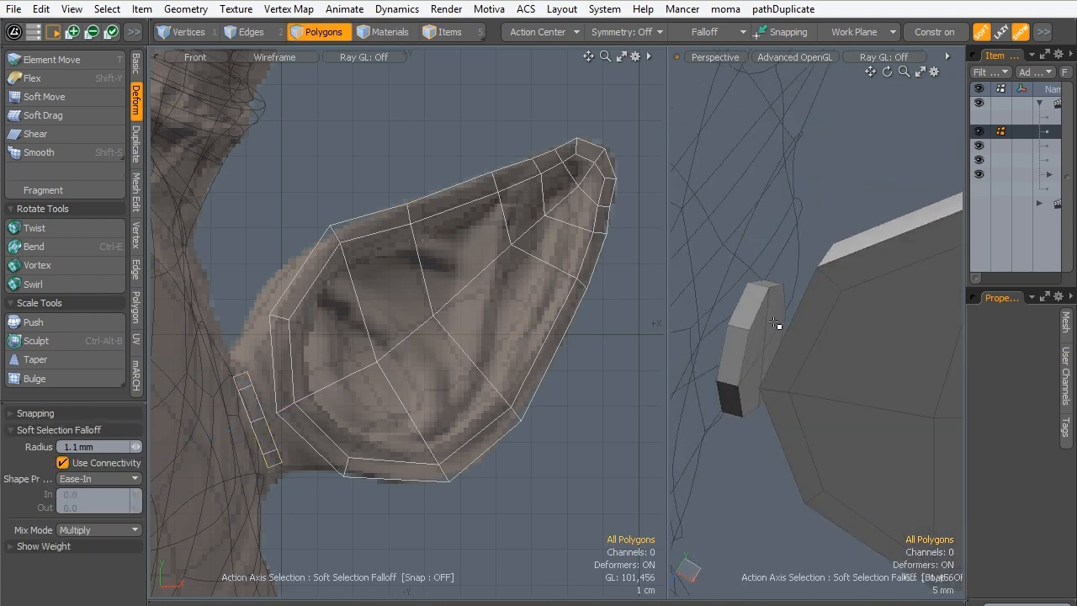
{"action": "left_click_drag", "start_coordinate": [771, 397], "coordinate": [920, 360], "text": "alt"}
{"action": "left_click", "coordinate": [812, 319], "text": "shift"}
{"action": "left_click", "coordinate": [783, 301], "text": "shift"}
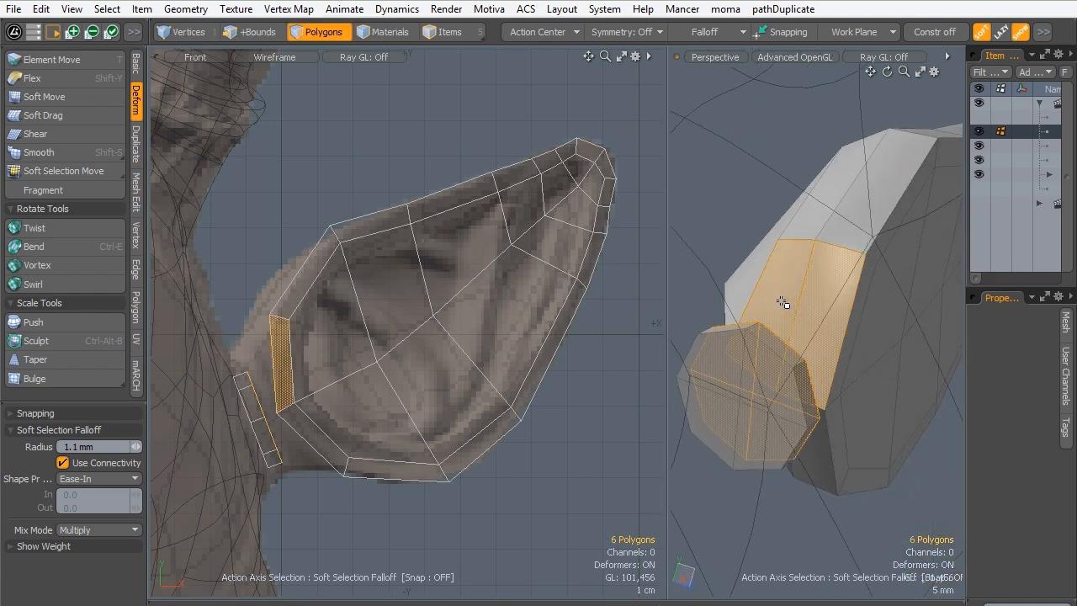
{"action": "left_click", "coordinate": [791, 469], "text": "shift"}
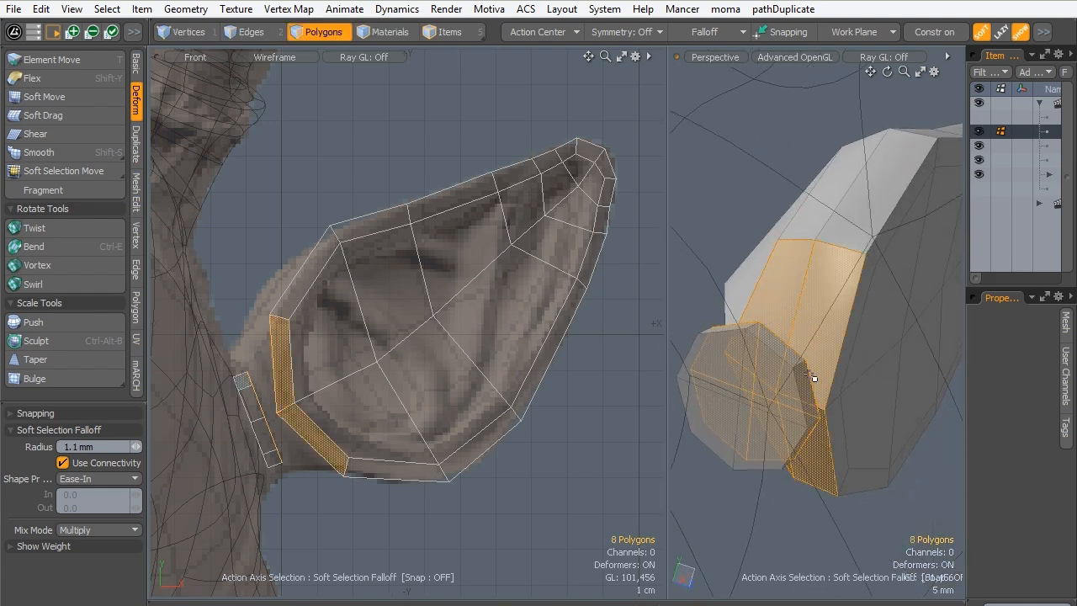
{"action": "left_click_drag", "start_coordinate": [811, 377], "coordinate": [715, 362], "text": "alt"}
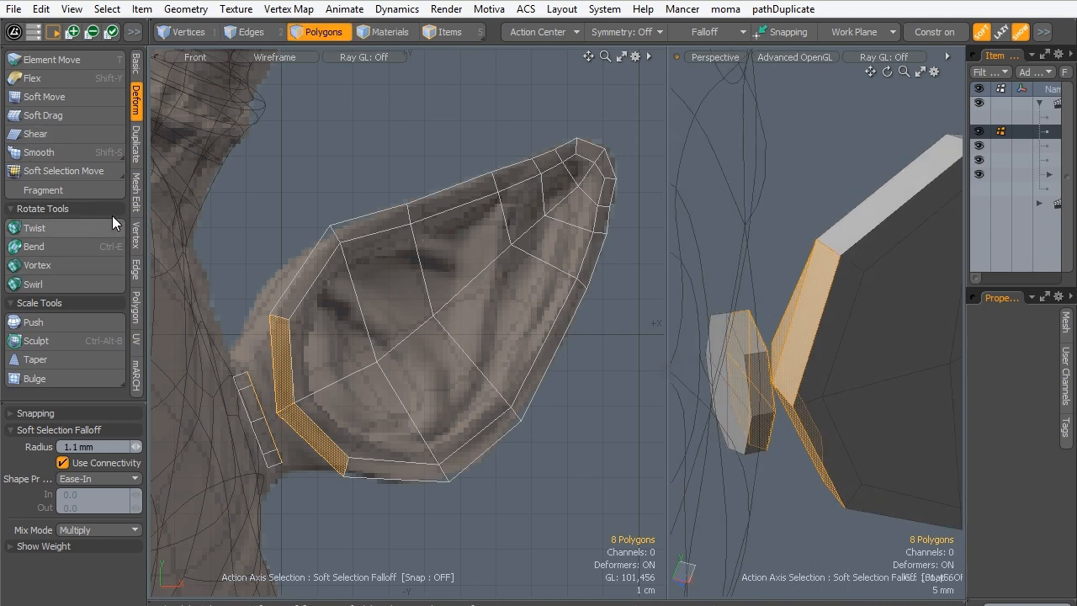
{"action": "left_click", "coordinate": [135, 144]}
{"action": "left_click", "coordinate": [37, 97]}
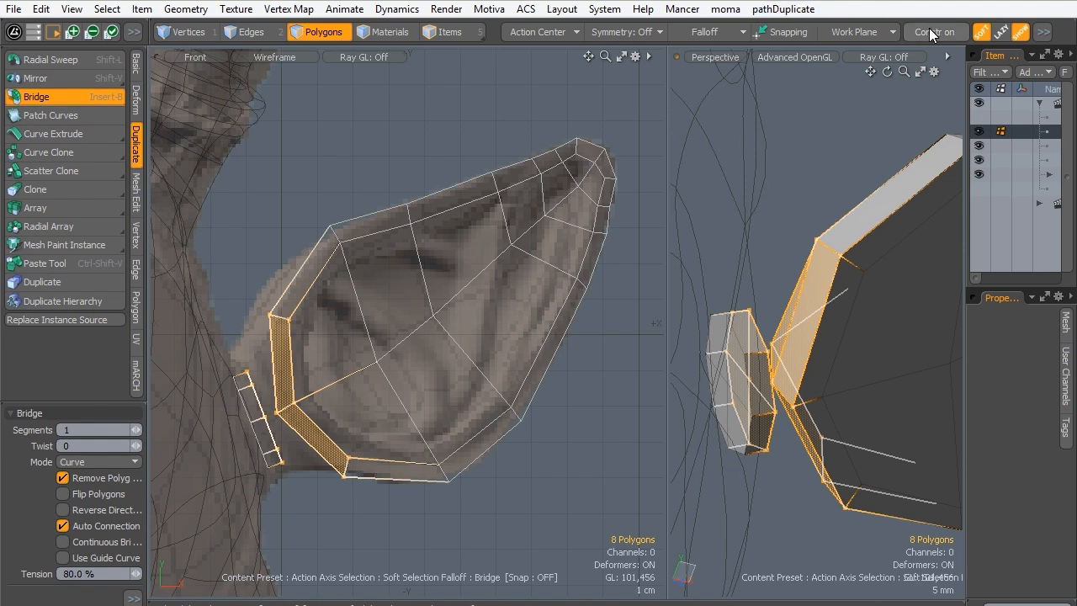
{"action": "left_click", "coordinate": [706, 32]}
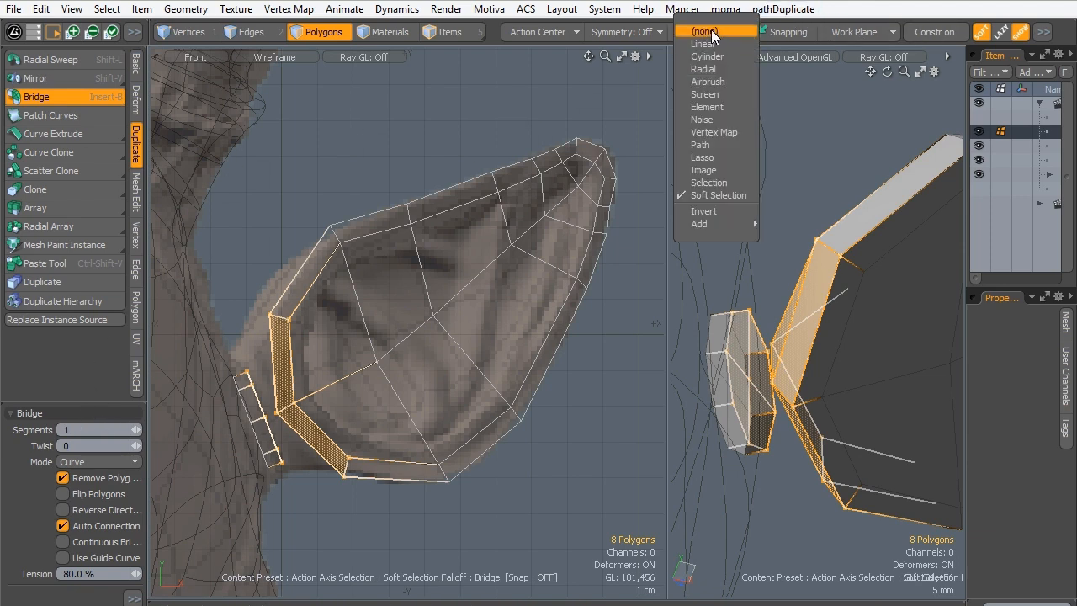
{"action": "left_click", "coordinate": [706, 32]}
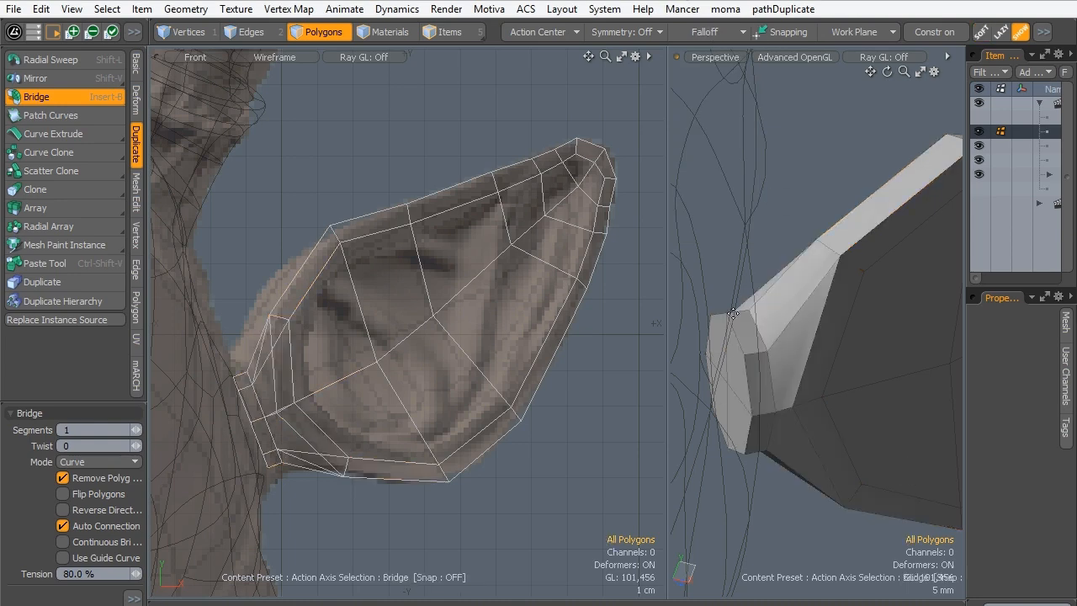
{"action": "left_click_drag", "start_coordinate": [732, 313], "coordinate": [728, 247], "text": "alt"}
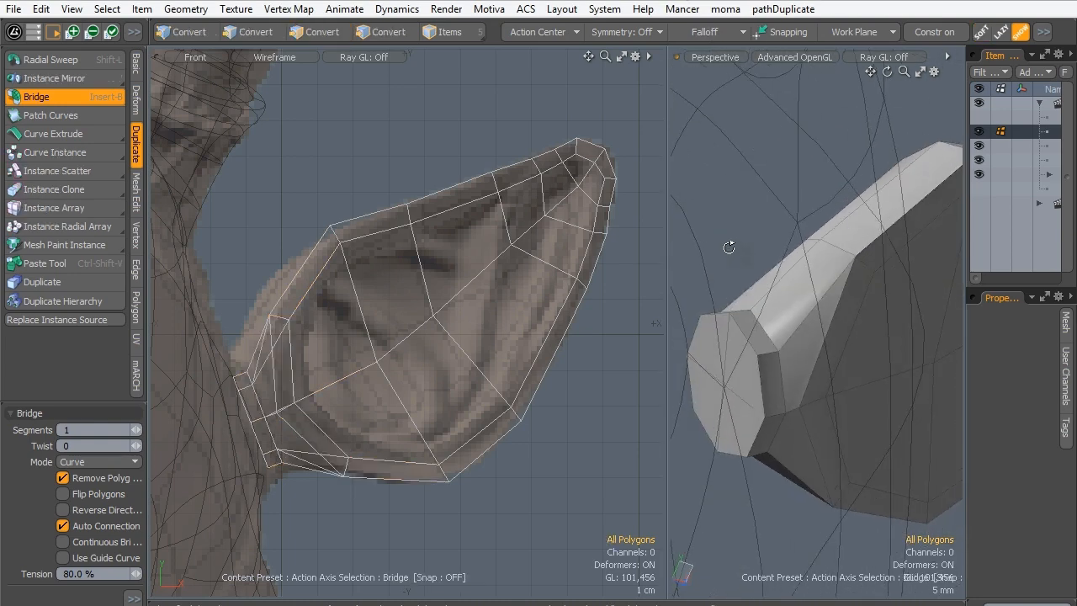
{"action": "key", "text": "space"}
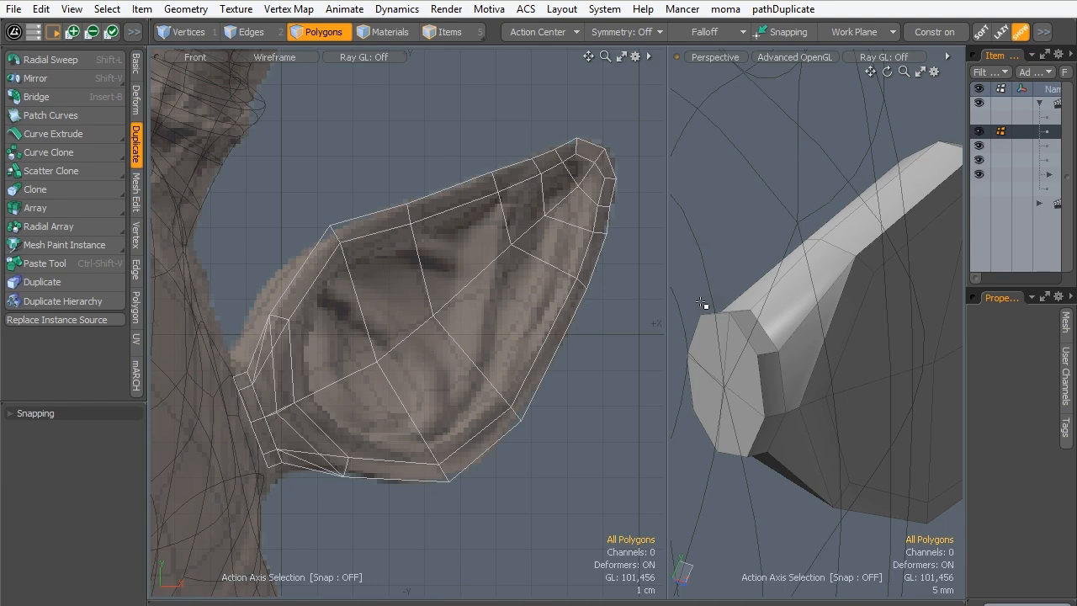
- After a check with subdivision on, turn it off, select the 12 polygons inside the ear's front rim, and bevel them with a -2.5 mm shift
{"action": "key", "text": "Tab"}
{"action": "mouse_move", "coordinate": [836, 277]}
{"action": "left_mouse_down", "text": "alt"}
{"action": "mouse_move", "coordinate": [848, 322]}
{"action": "mouse_move", "coordinate": [610, 379]}
{"action": "mouse_move", "coordinate": [715, 337]}
{"action": "mouse_move", "coordinate": [698, 328]}
{"action": "mouse_move", "coordinate": [769, 375]}
{"action": "mouse_move", "coordinate": [924, 354]}
{"action": "mouse_move", "coordinate": [786, 344]}
{"action": "mouse_move", "coordinate": [872, 378]}
{"action": "left_mouse_up", "text": "alt"}
{"action": "left_click", "coordinate": [851, 393]}
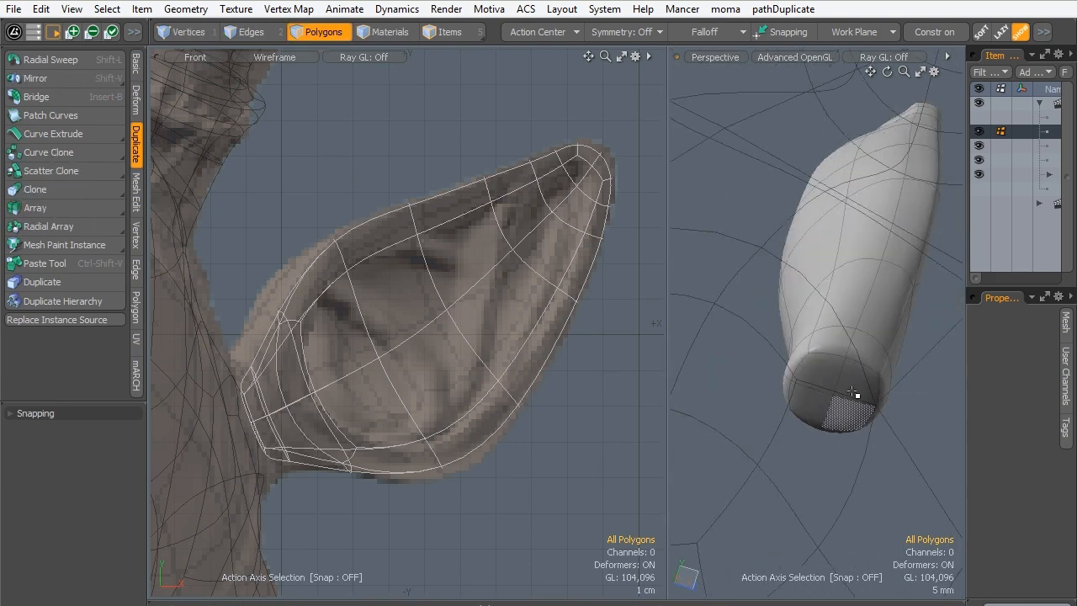
{"action": "left_click_drag", "start_coordinate": [757, 365], "coordinate": [764, 332], "text": "alt"}
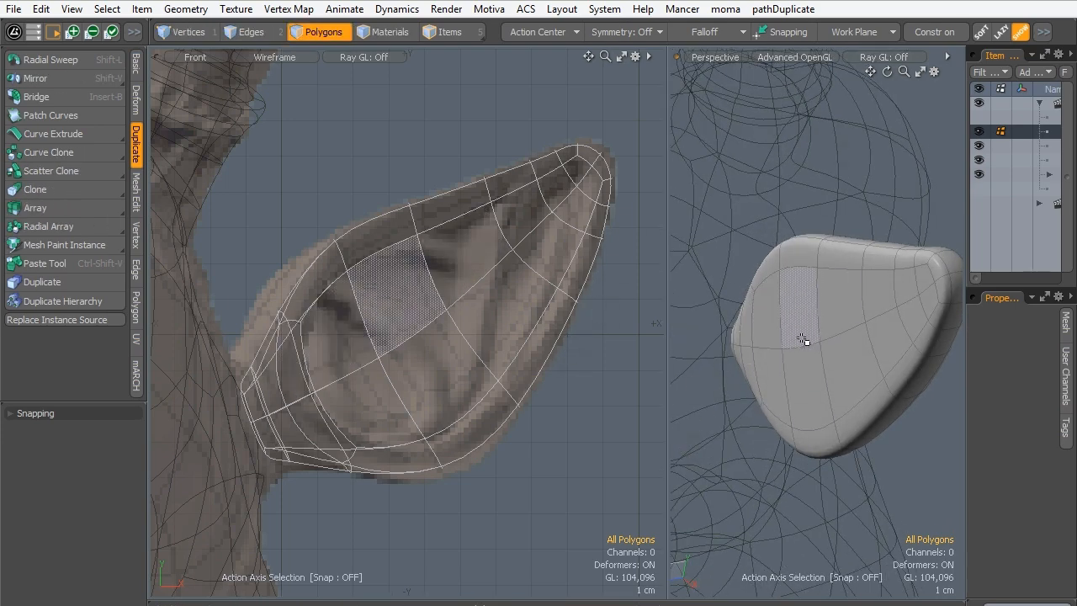
{"action": "key", "text": "Tab"}
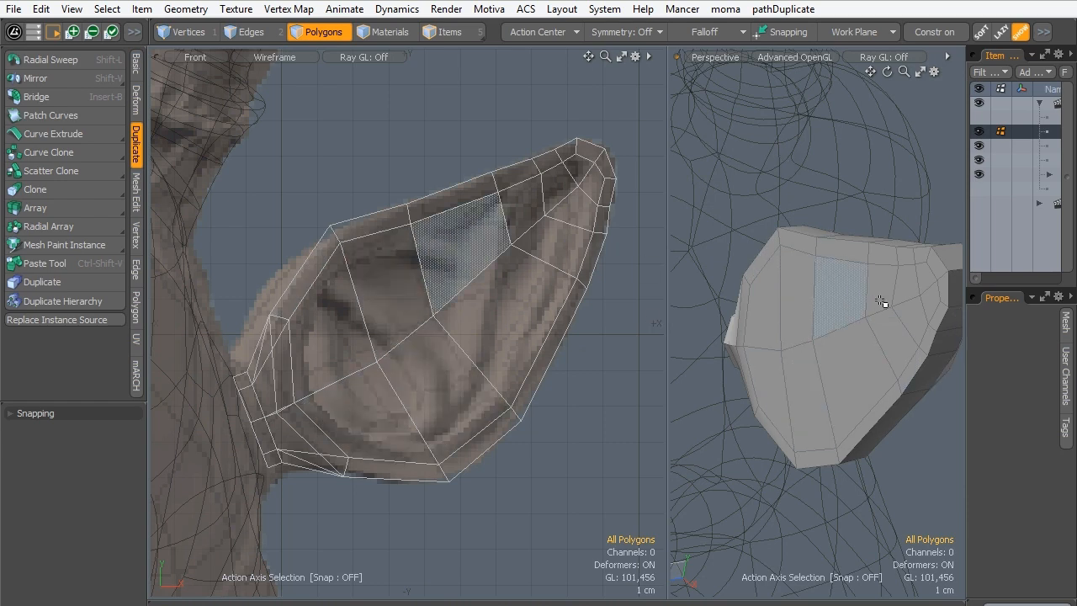
{"action": "mouse_move", "coordinate": [924, 289]}
{"action": "left_mouse_down"}
{"action": "mouse_move", "coordinate": [887, 290]}
{"action": "mouse_move", "coordinate": [791, 365]}
{"action": "mouse_move", "coordinate": [759, 316]}
{"action": "left_mouse_up"}
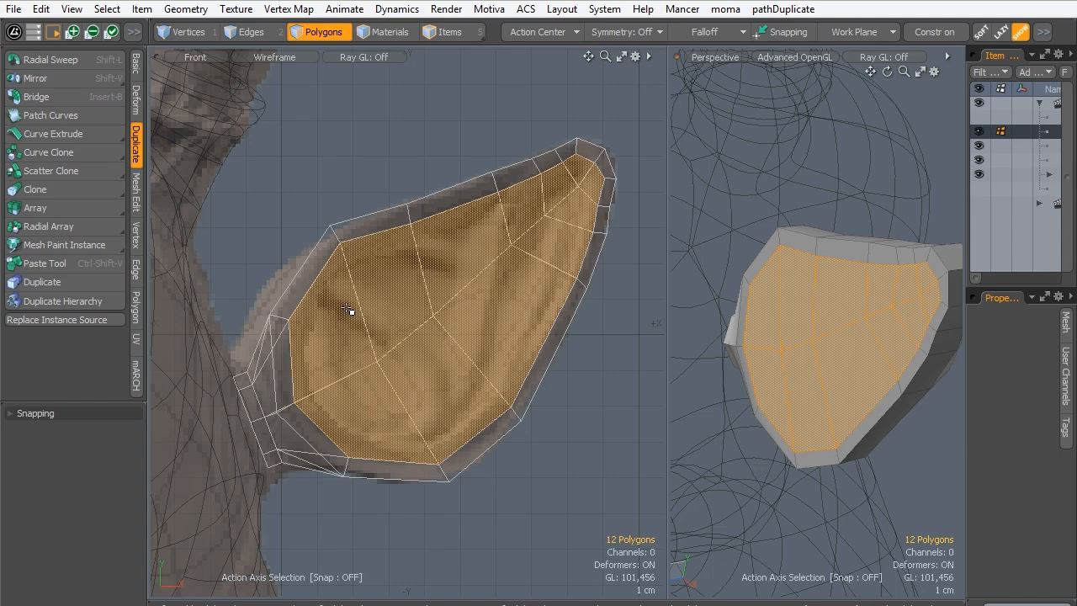
{"action": "left_click_drag", "start_coordinate": [856, 163], "coordinate": [747, 353], "text": "alt"}
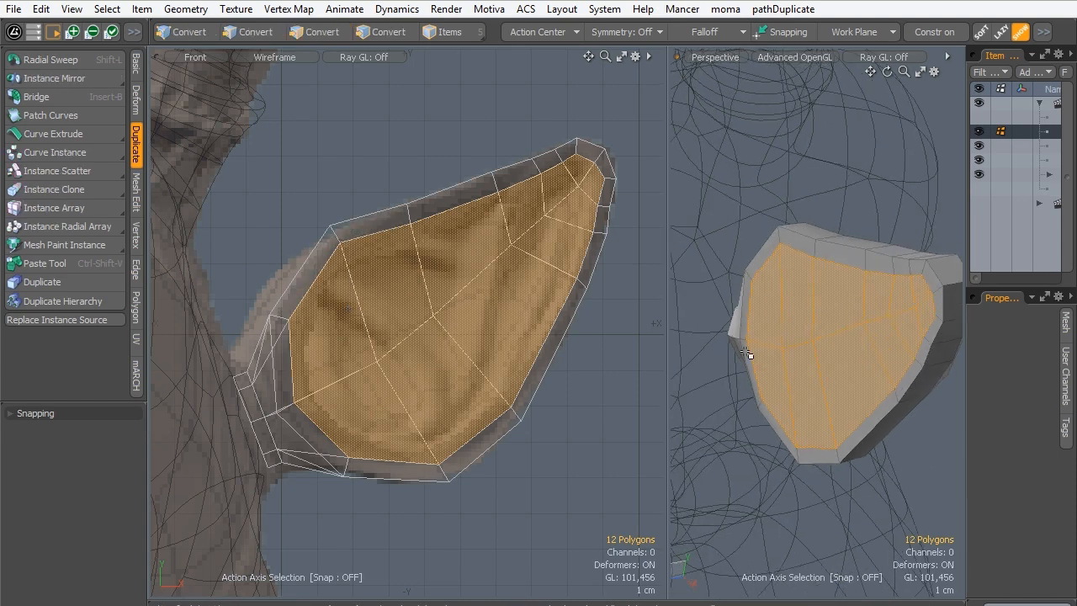
{"action": "left_click", "coordinate": [538, 292], "text": "shift"}
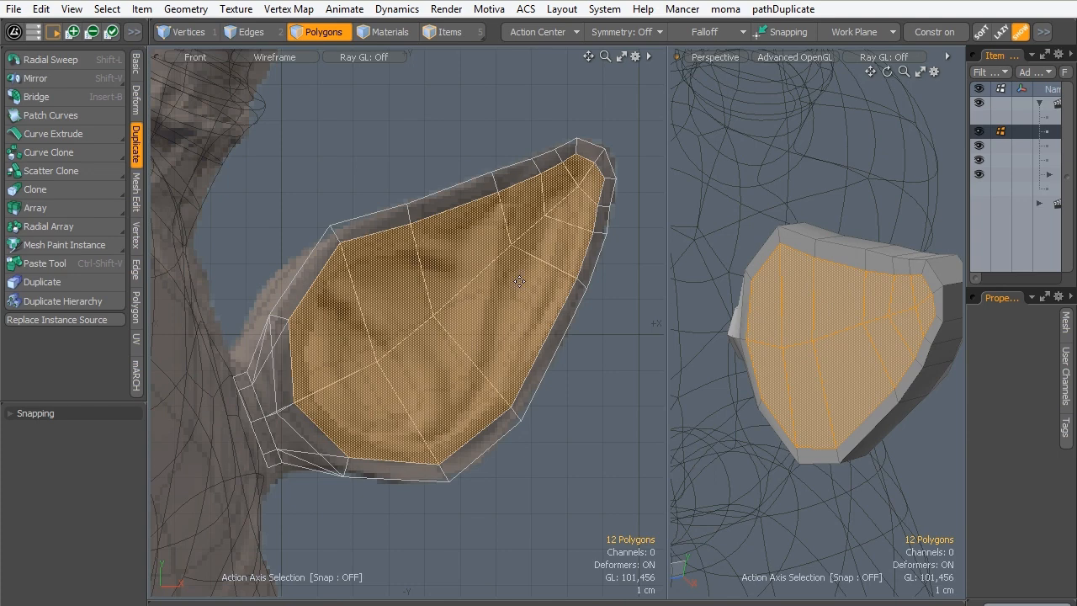
{"action": "key", "text": "b"}
{"action": "mouse_move", "coordinate": [756, 362]}
{"action": "left_mouse_down"}
{"action": "mouse_move", "coordinate": [761, 355]}
{"action": "mouse_move", "coordinate": [751, 357]}
{"action": "left_mouse_up"}
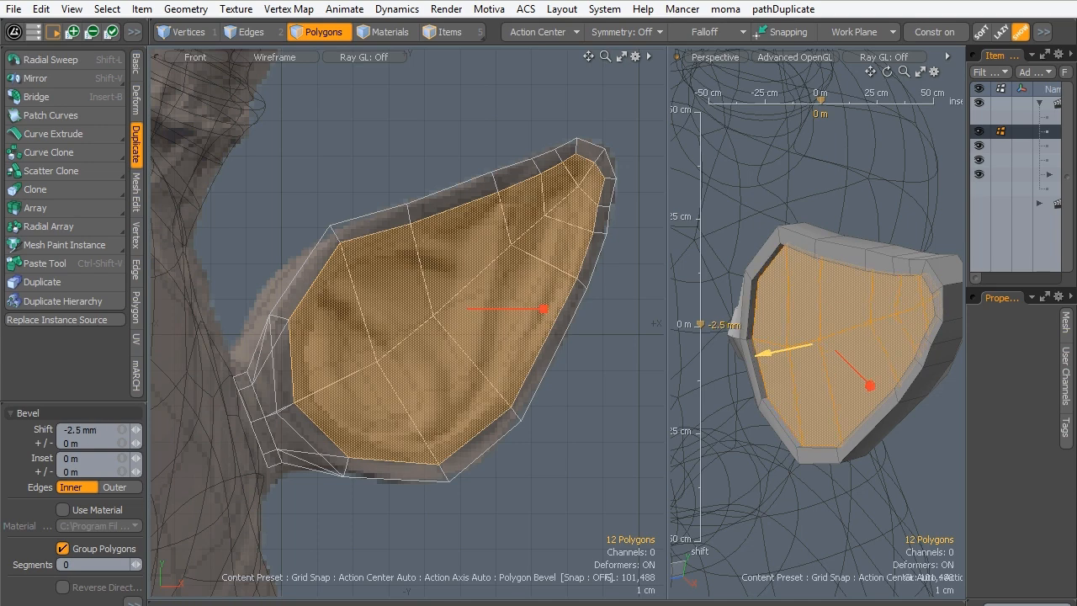
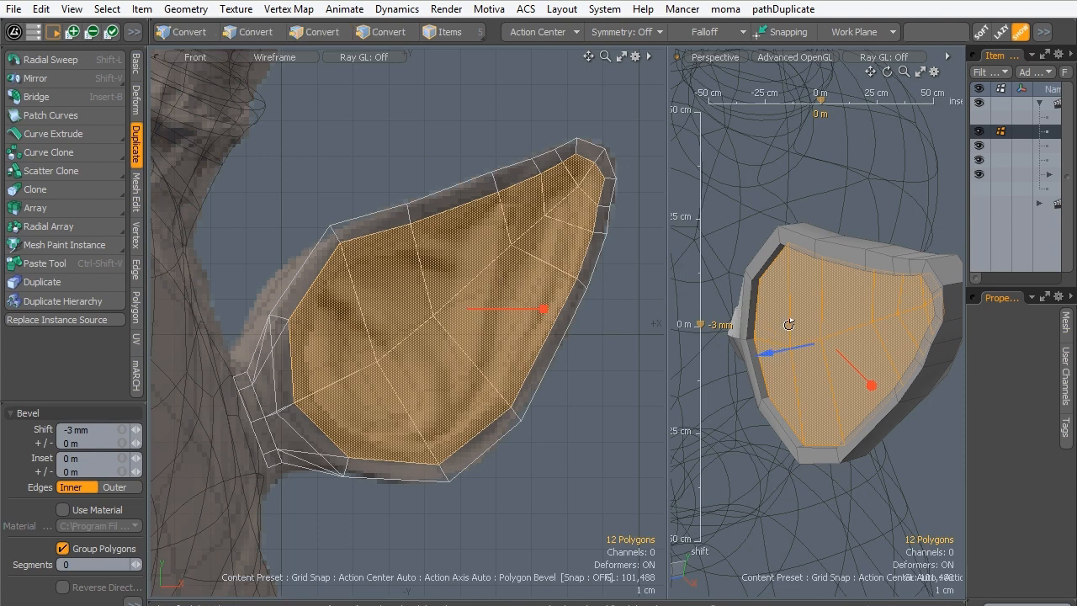
- Adjust the bevel of the 12 polygons inside the ear's rim to a -4 mm shift and 1.6 mm inset, and clear the selection
{"action": "left_click_drag", "start_coordinate": [788, 324], "coordinate": [760, 351], "text": "alt"}
{"action": "left_click_drag", "start_coordinate": [868, 388], "coordinate": [867, 384]}
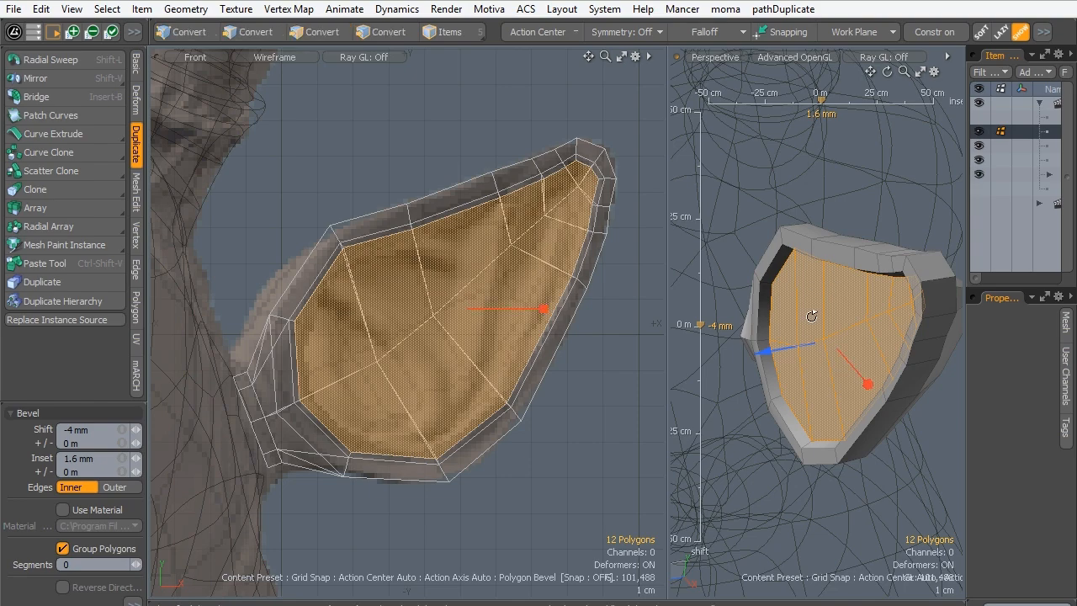
{"action": "left_click_drag", "start_coordinate": [813, 315], "coordinate": [931, 310], "text": "alt"}
{"action": "key", "text": "q"}
{"action": "left_click", "coordinate": [802, 500]}
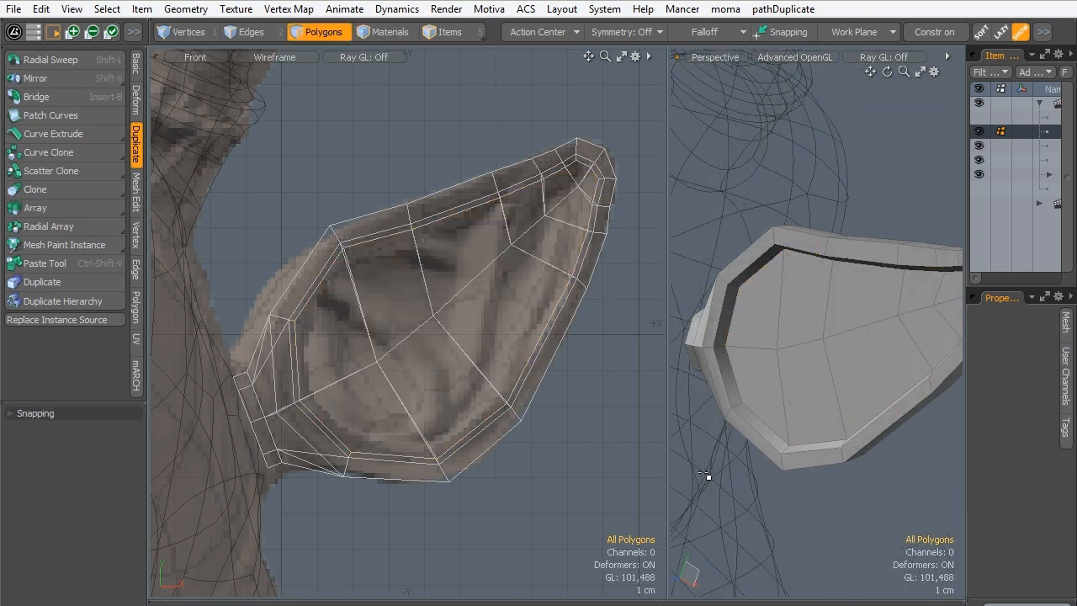
- Check the shape of the recessed ear with subdivision on, and return to the unsubdivided mesh
{"action": "key", "text": "Tab"}
{"action": "left_click_drag", "start_coordinate": [776, 260], "coordinate": [754, 314], "text": "alt"}
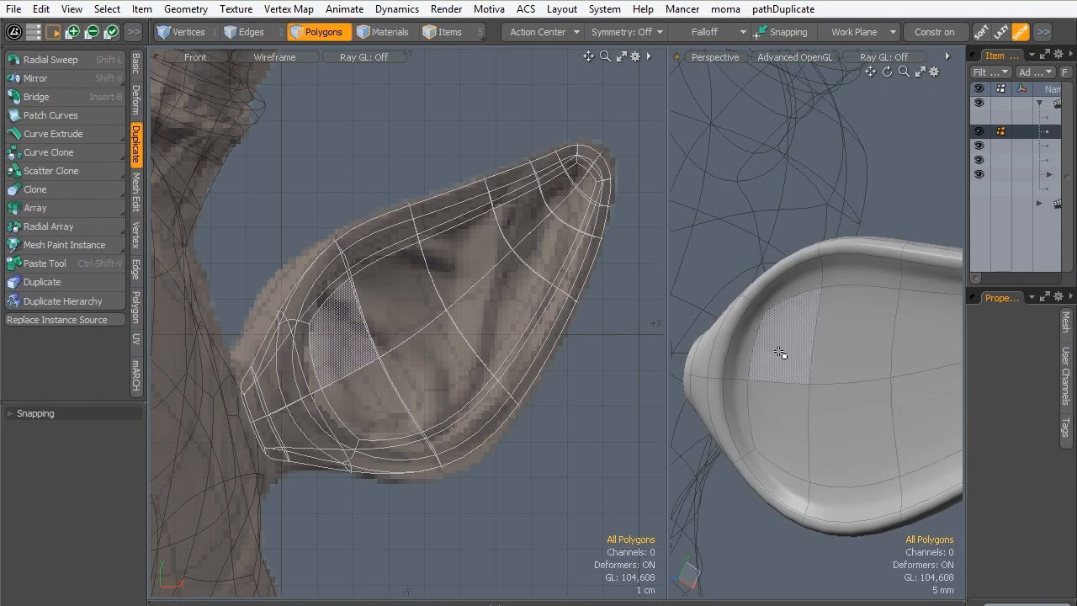
{"action": "key", "text": "Tab"}
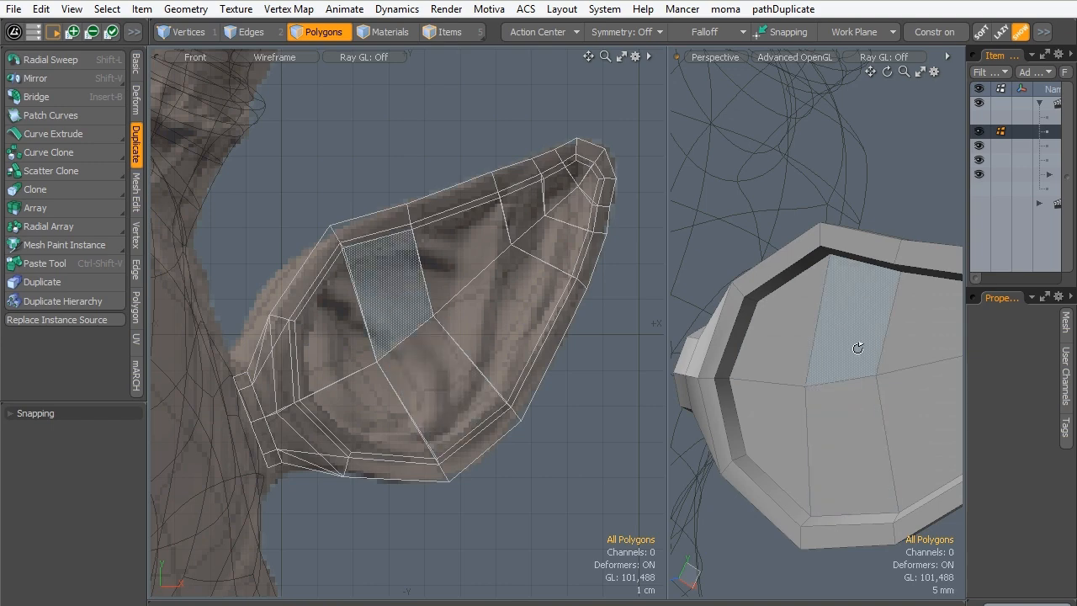
- Select the 12 inner ear polygons, widen the perspective view, bevel them with a -1.16 cm shift, and clear the selection
{"action": "left_click_drag", "start_coordinate": [857, 348], "coordinate": [824, 346], "text": "ctrl+alt"}
{"action": "left_click_drag", "start_coordinate": [825, 347], "coordinate": [675, 348], "text": "alt"}
{"action": "left_click", "coordinate": [894, 320]}
{"action": "left_click_drag", "start_coordinate": [767, 316], "coordinate": [721, 309], "text": "ctrl+alt"}
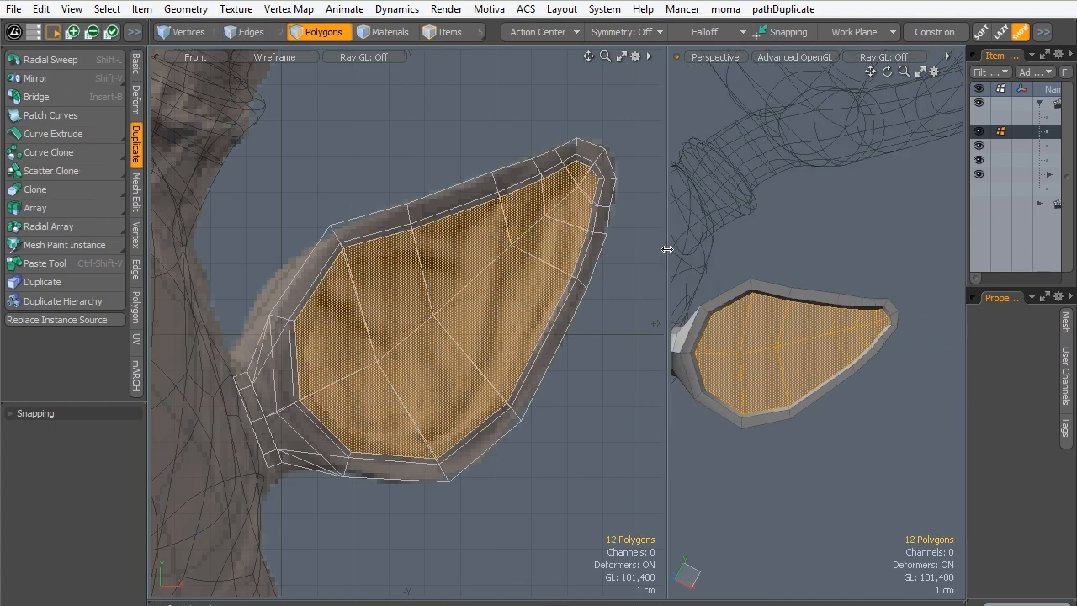
{"action": "left_click_drag", "start_coordinate": [667, 249], "coordinate": [600, 250]}
{"action": "left_click_drag", "start_coordinate": [777, 303], "coordinate": [701, 353], "text": "alt"}
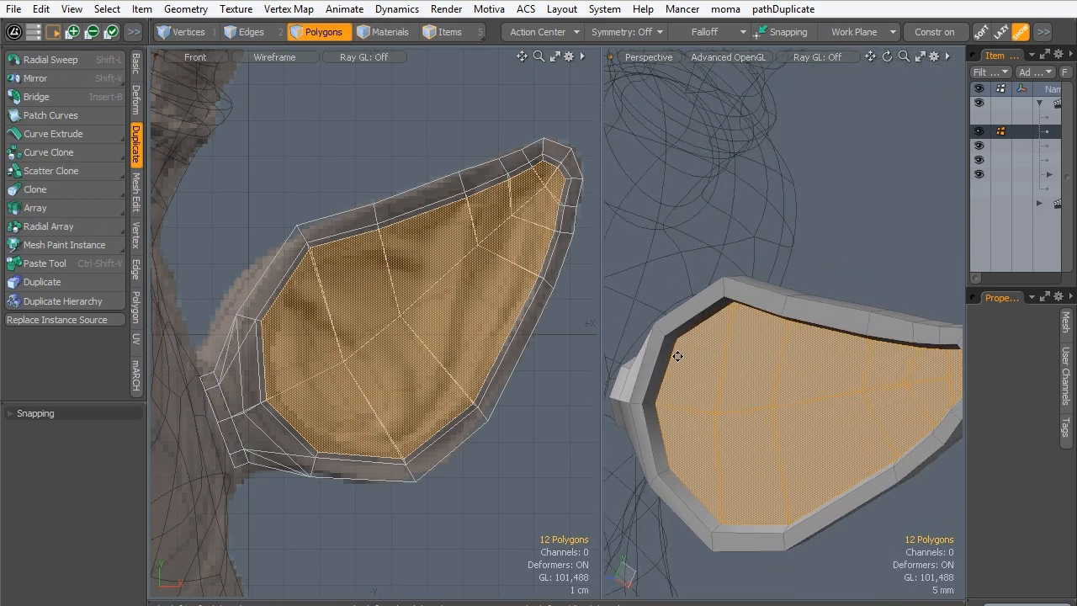
{"action": "key", "text": "b"}
{"action": "left_click", "coordinate": [703, 392]}
{"action": "left_click_drag", "start_coordinate": [737, 425], "coordinate": [762, 417]}
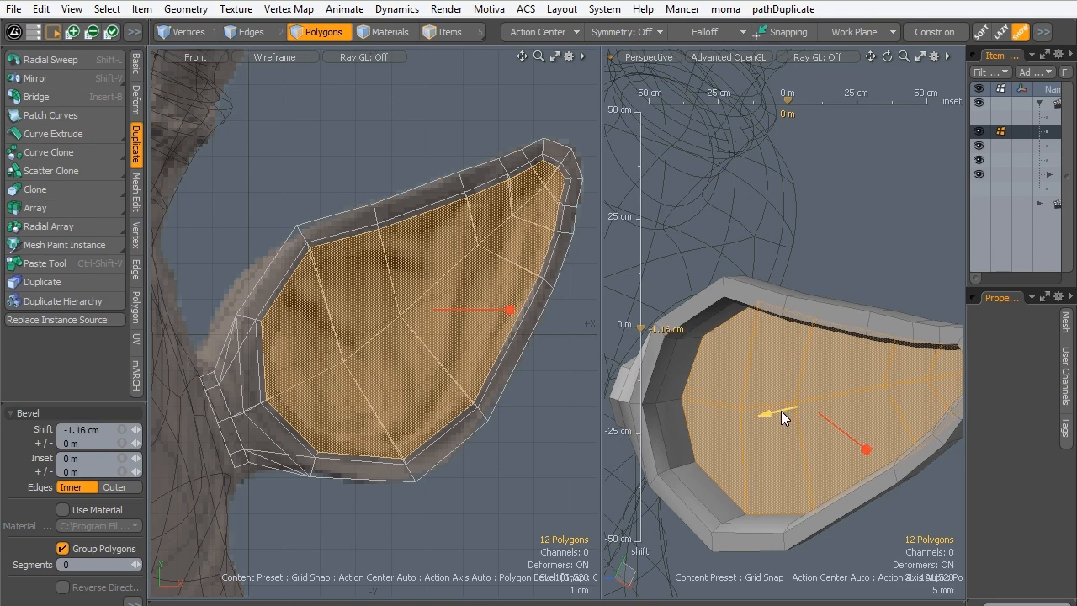
{"action": "key", "text": "space"}
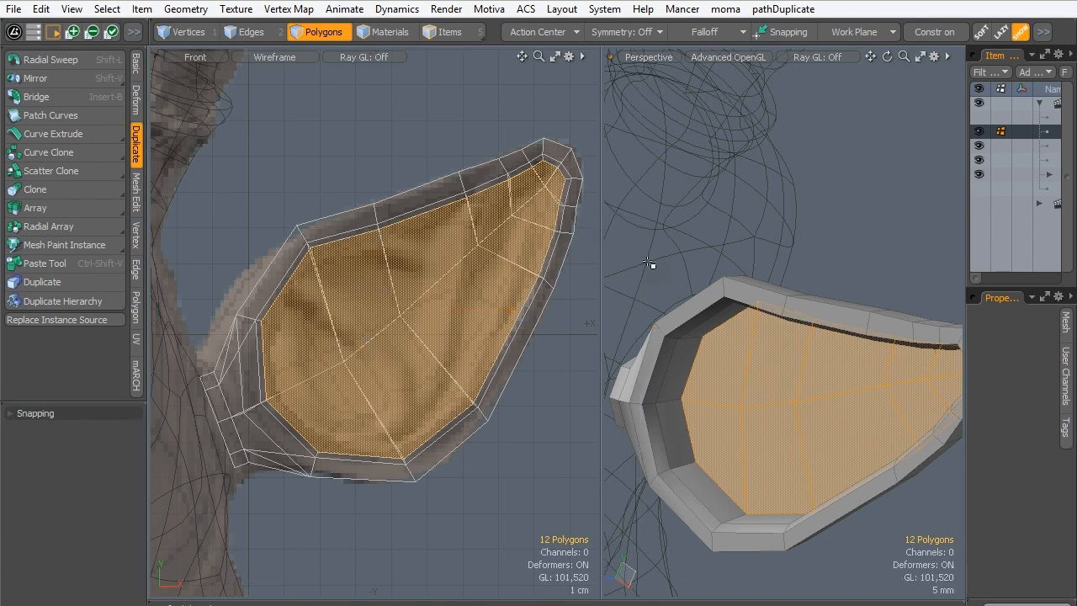
{"action": "left_click", "coordinate": [814, 257]}
- Examine the deepened ear recess with subdivision on, and turn subdivision off again
{"action": "key", "text": "Tab"}
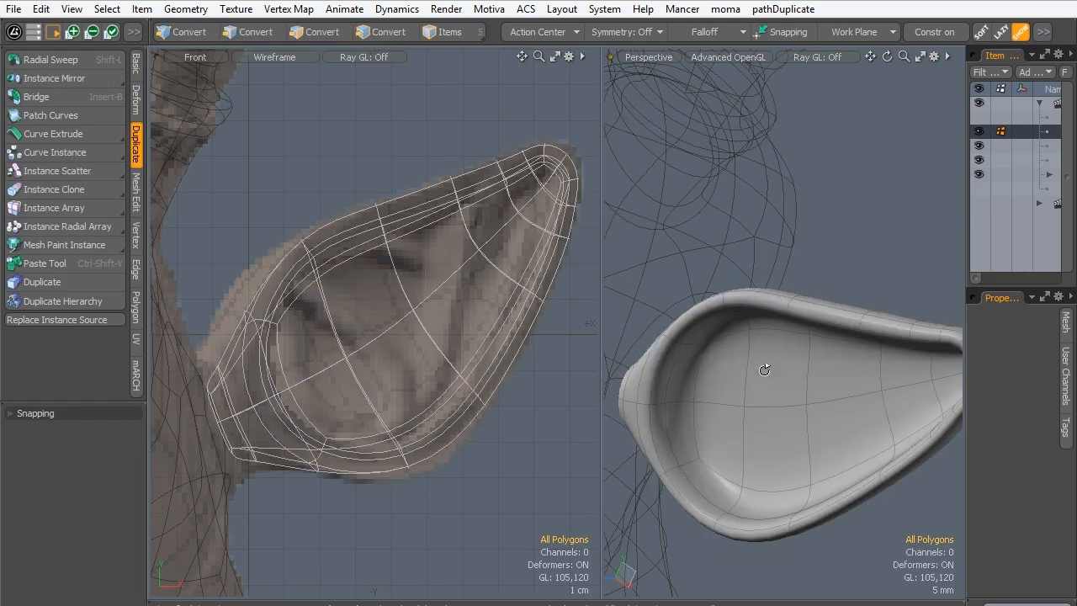
{"action": "left_click_drag", "start_coordinate": [759, 368], "coordinate": [728, 383], "text": "alt"}
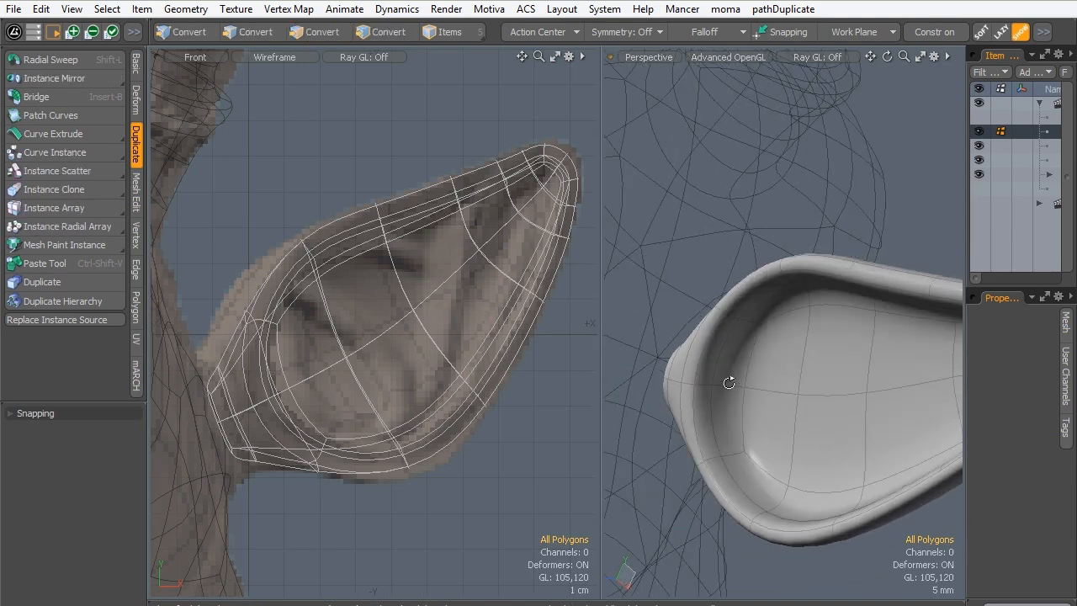
{"action": "left_click", "coordinate": [725, 394]}
{"action": "key", "text": "Tab"}
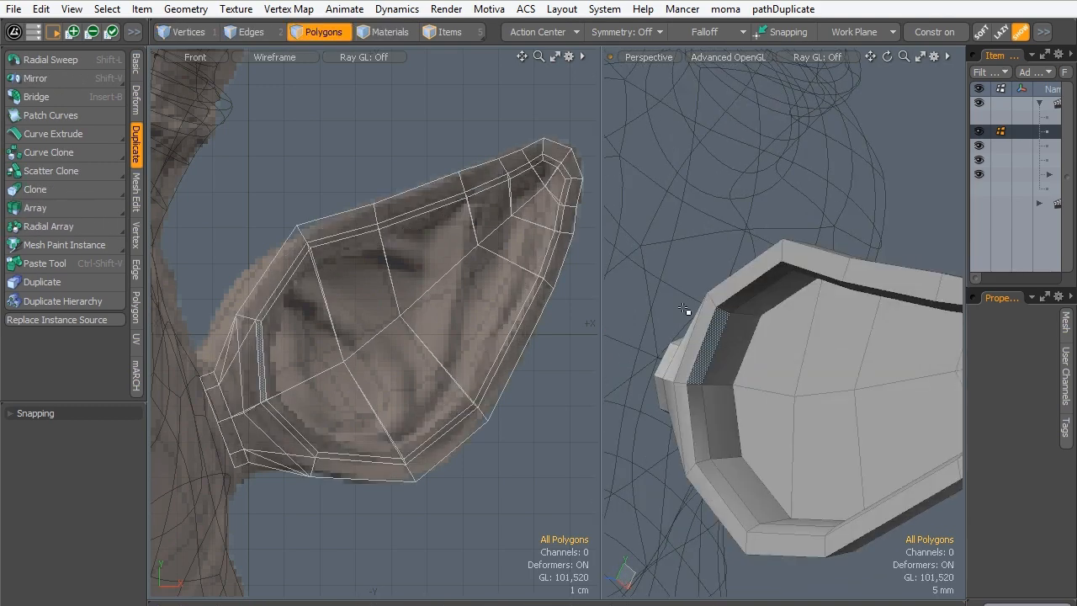
- Select the two polygons on the recess's deeper inner wall nearest the head and bevel them with a 2.64 mm inset
{"action": "left_click", "coordinate": [721, 377]}
{"action": "left_click", "coordinate": [725, 401], "text": "shift"}
{"action": "left_click_drag", "start_coordinate": [717, 361], "coordinate": [713, 384], "text": "alt"}
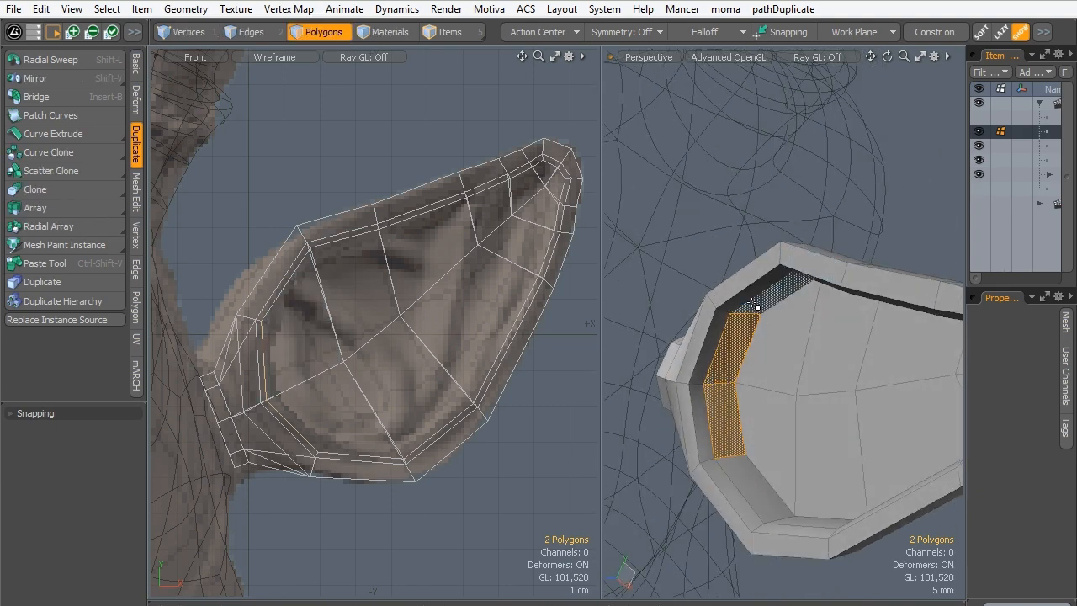
{"action": "key", "text": "b"}
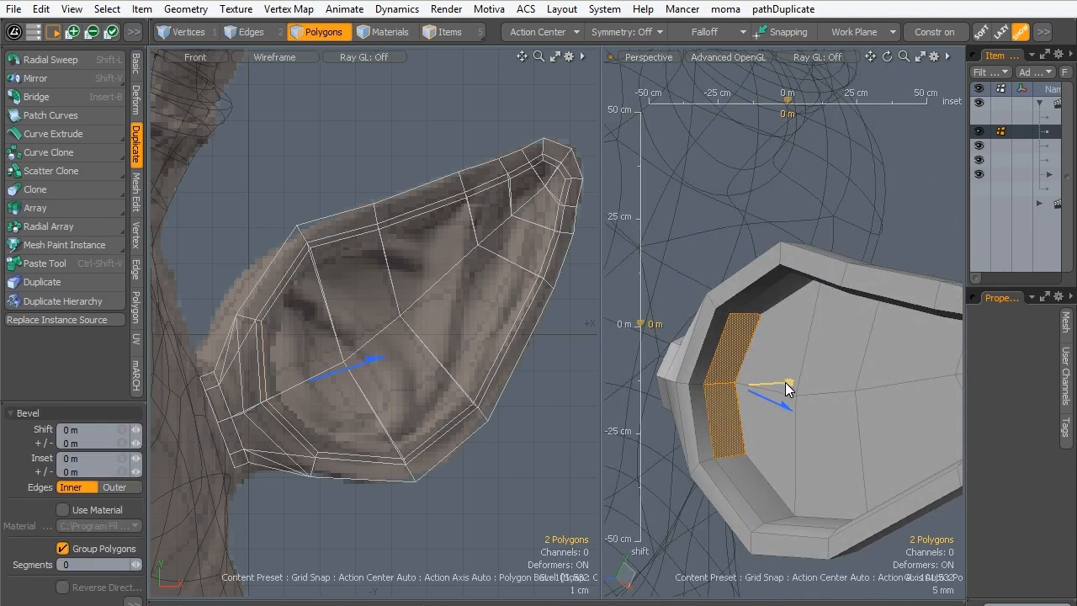
{"action": "left_click_drag", "start_coordinate": [787, 387], "coordinate": [770, 389]}
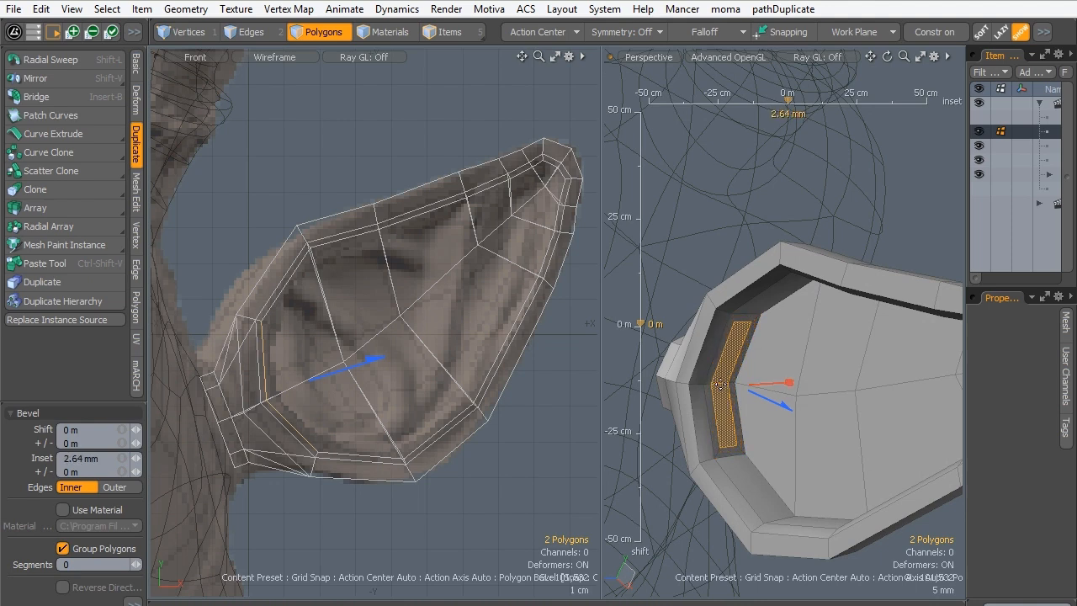
{"action": "key", "text": "space"}
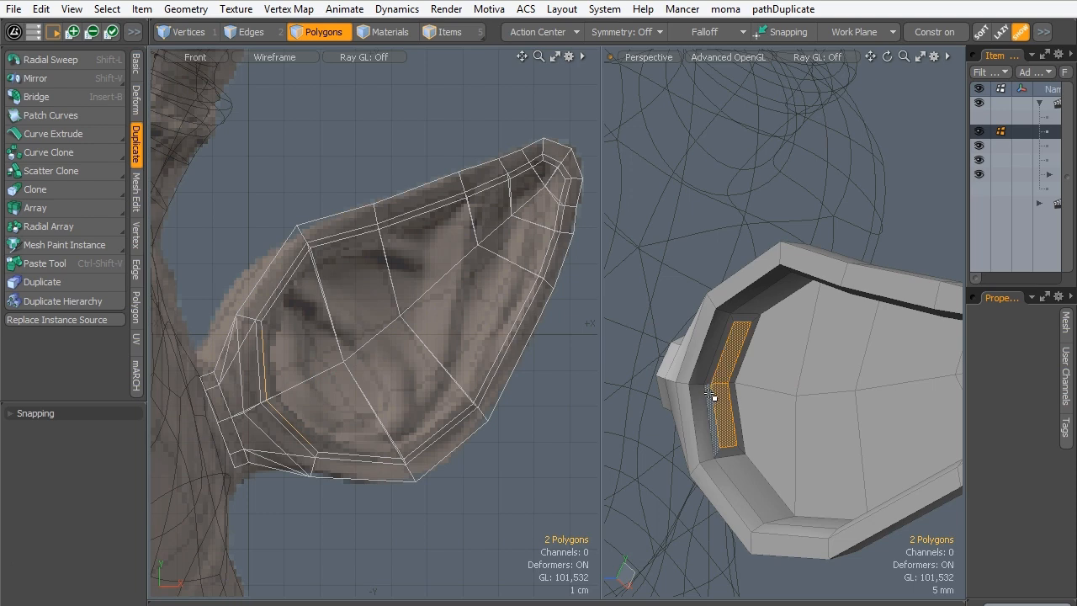
- Select the upper short edge of the inset wall polygons and move it -1.28 cm in Y
{"action": "left_click", "coordinate": [281, 33]}
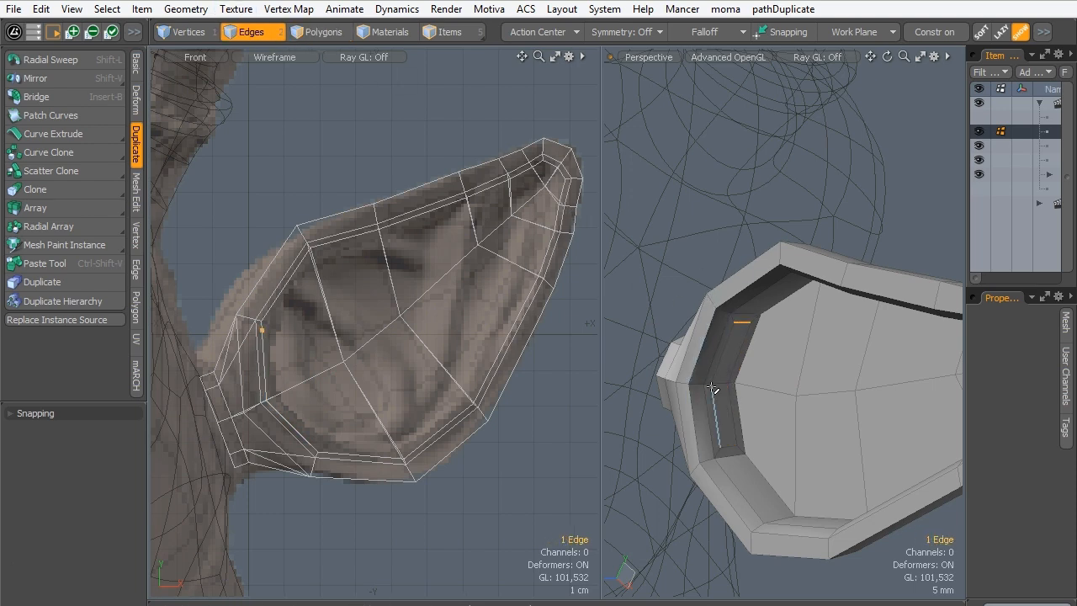
{"action": "key", "text": "w"}
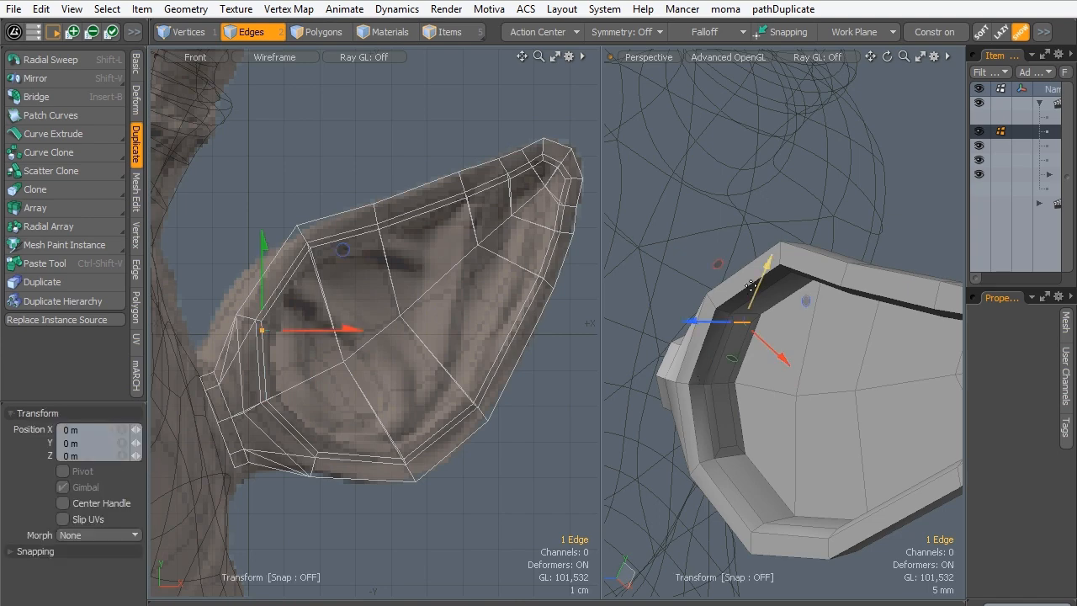
{"action": "left_click_drag", "start_coordinate": [695, 372], "coordinate": [802, 372], "text": "alt"}
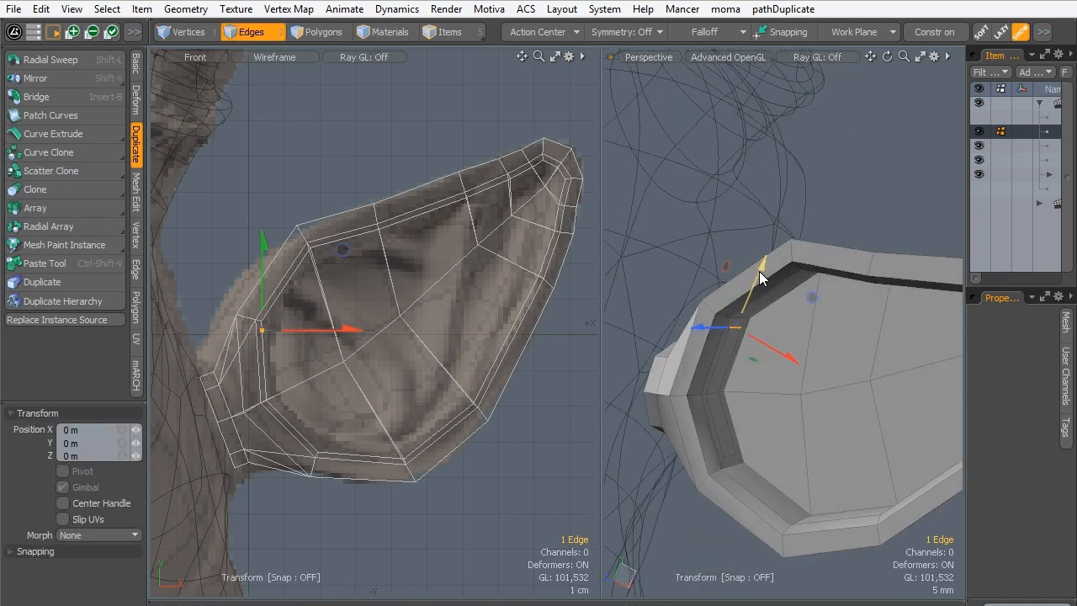
{"action": "left_click_drag", "start_coordinate": [762, 273], "coordinate": [745, 314]}
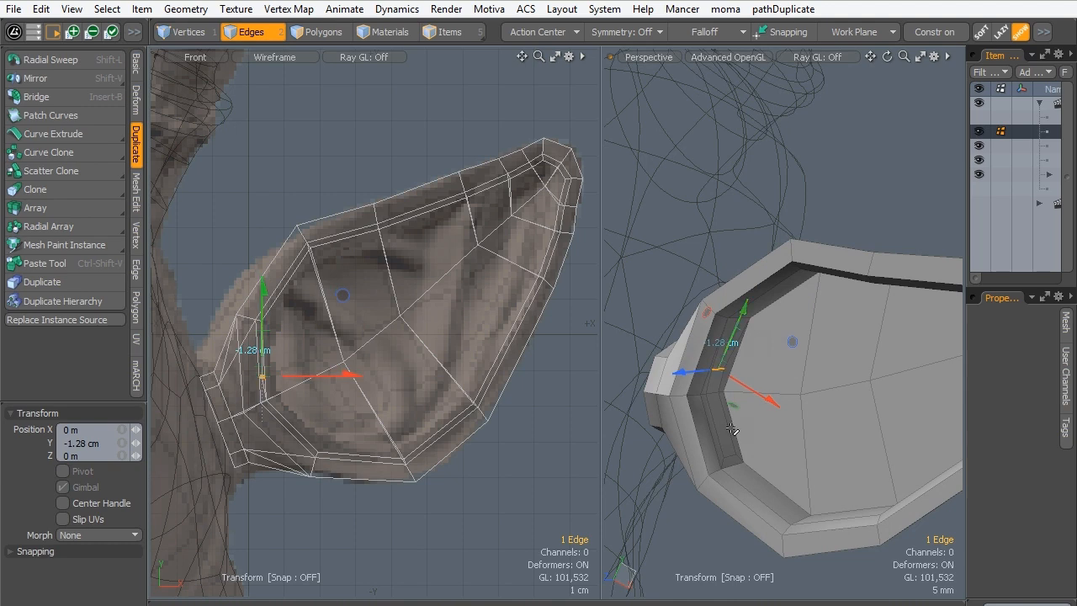
{"action": "key", "text": "space"}
- With the action center set to Selection, move the inset's lower short edge 1.2 cm in X, and return to polygon selection
{"action": "key", "text": "w"}
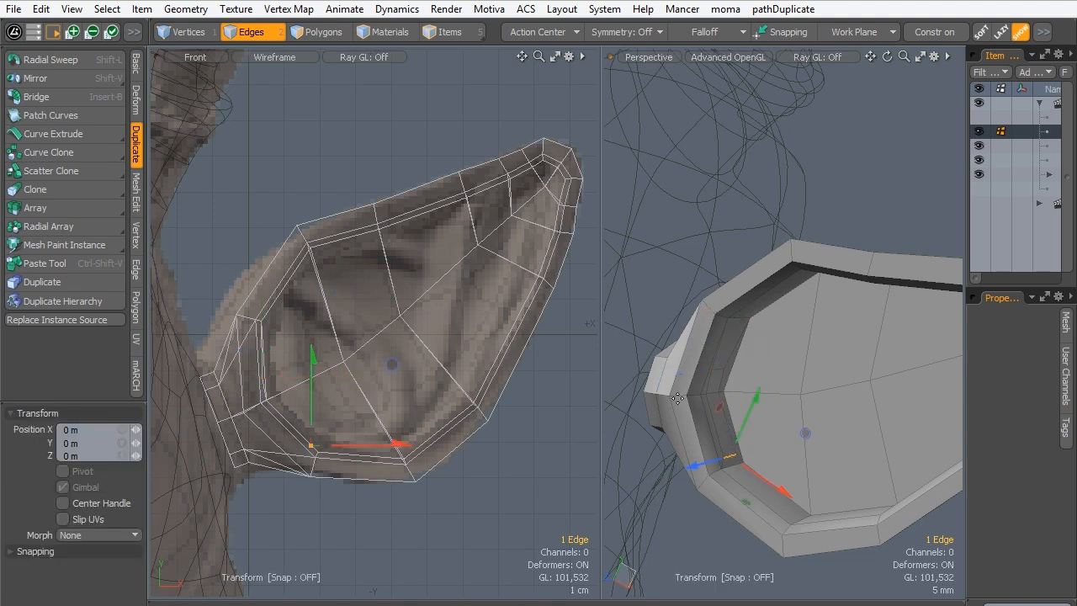
{"action": "key", "text": "alt"}
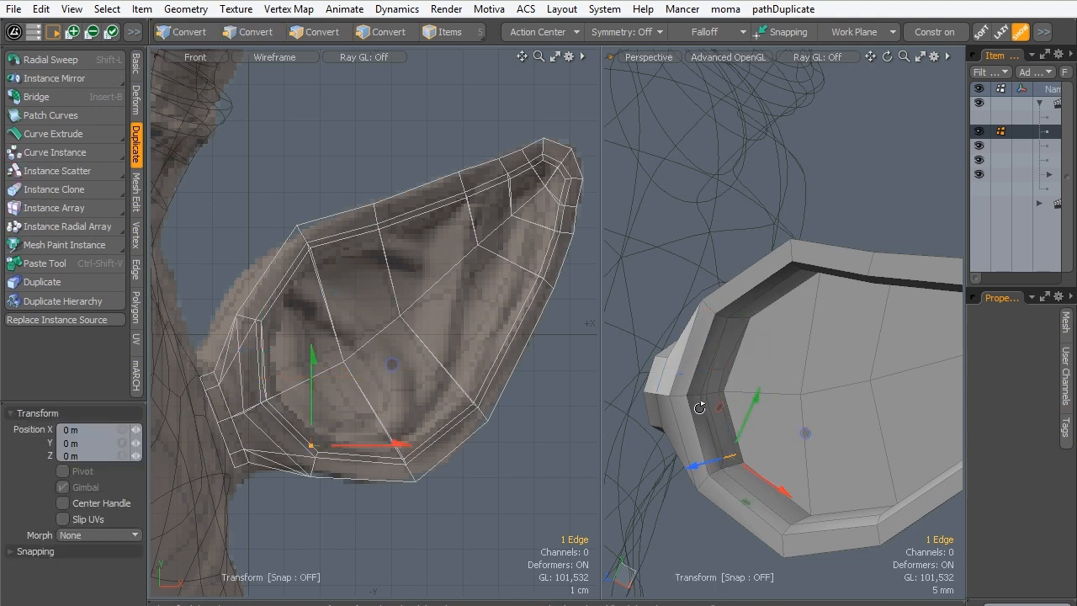
{"action": "left_click", "coordinate": [542, 32]}
{"action": "left_click", "coordinate": [513, 48]}
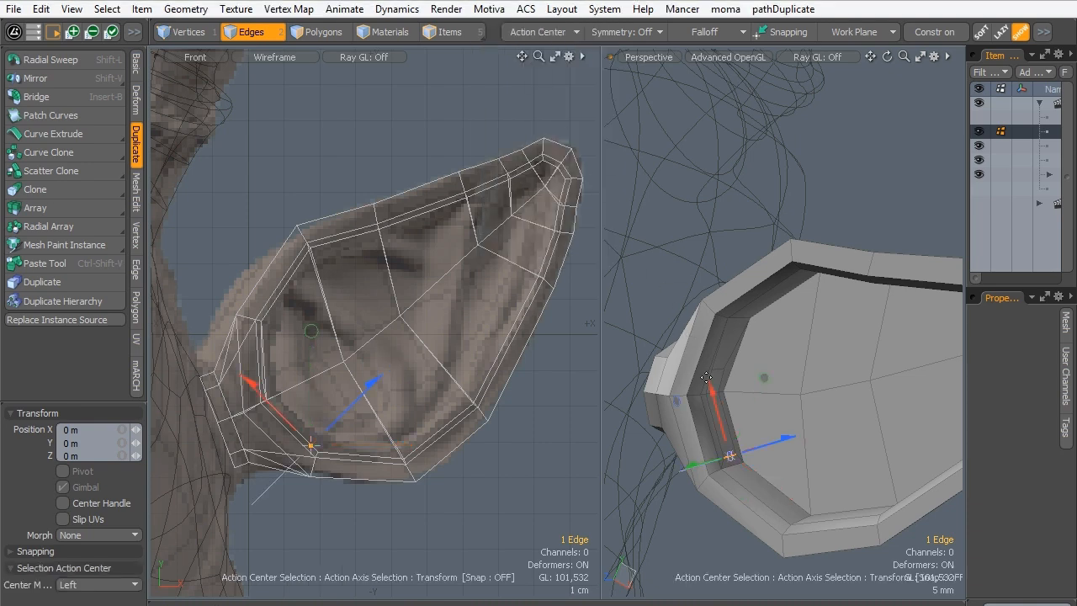
{"action": "left_click_drag", "start_coordinate": [713, 392], "coordinate": [704, 352]}
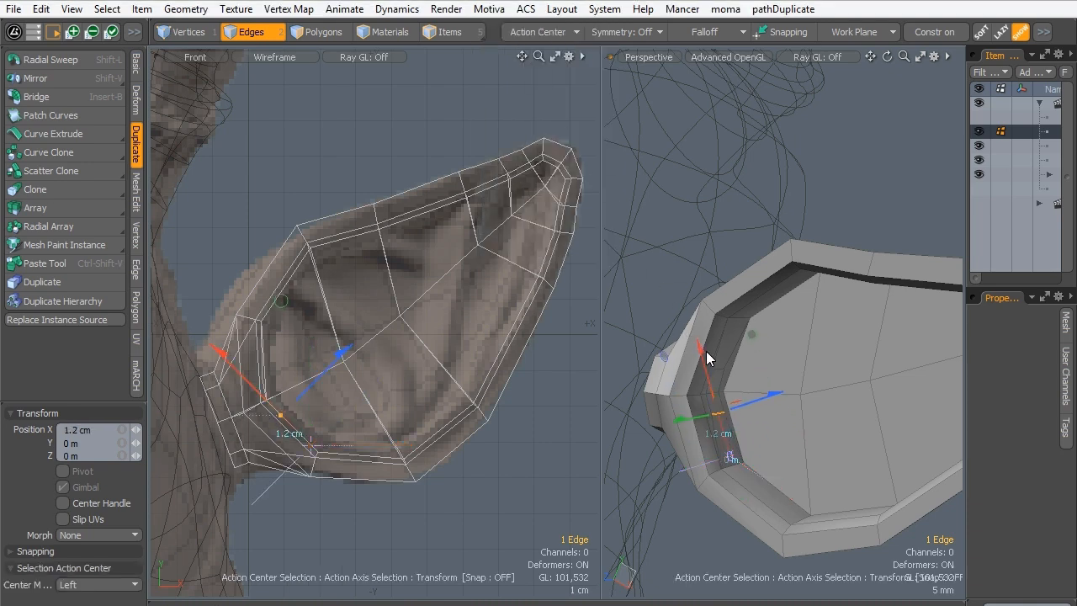
{"action": "key", "text": "space"}
{"action": "left_click_drag", "start_coordinate": [719, 388], "coordinate": [756, 375], "text": "alt"}
{"action": "scroll", "coordinate": [763, 378], "scroll_direction": "up", "scroll_amount": 3}
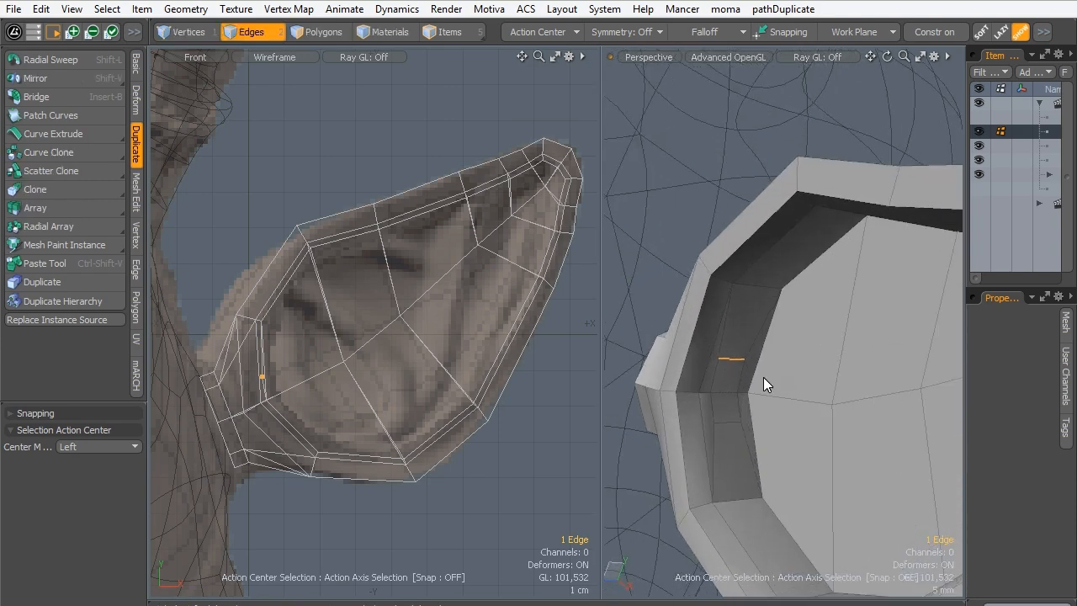
{"action": "left_click", "coordinate": [335, 30]}
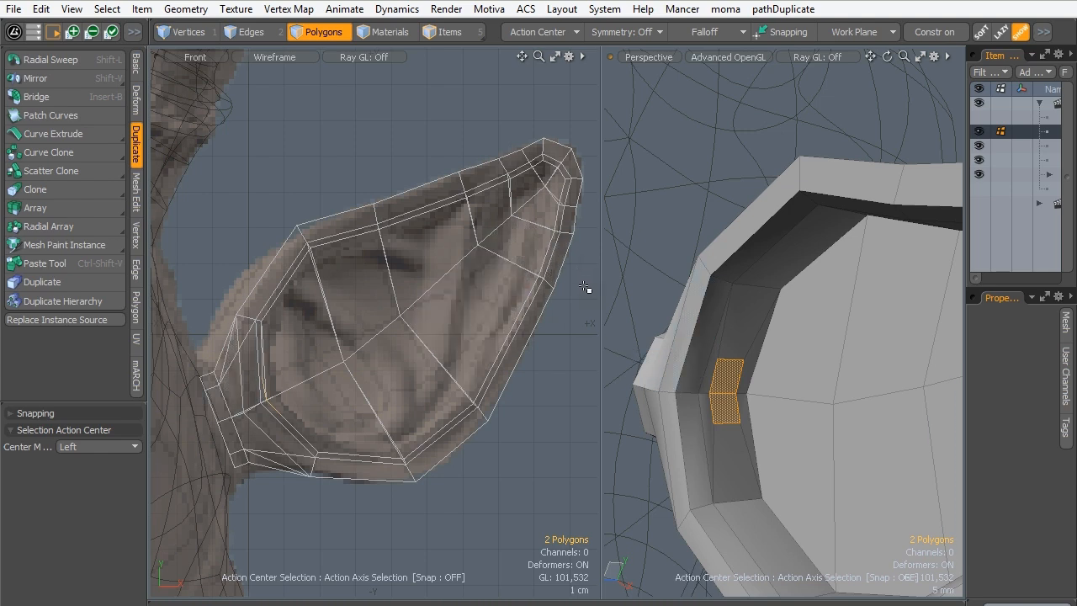
- Try to bevel the two shortened wall polygons with a -6 mm shift, and undo it
{"action": "key", "text": "b"}
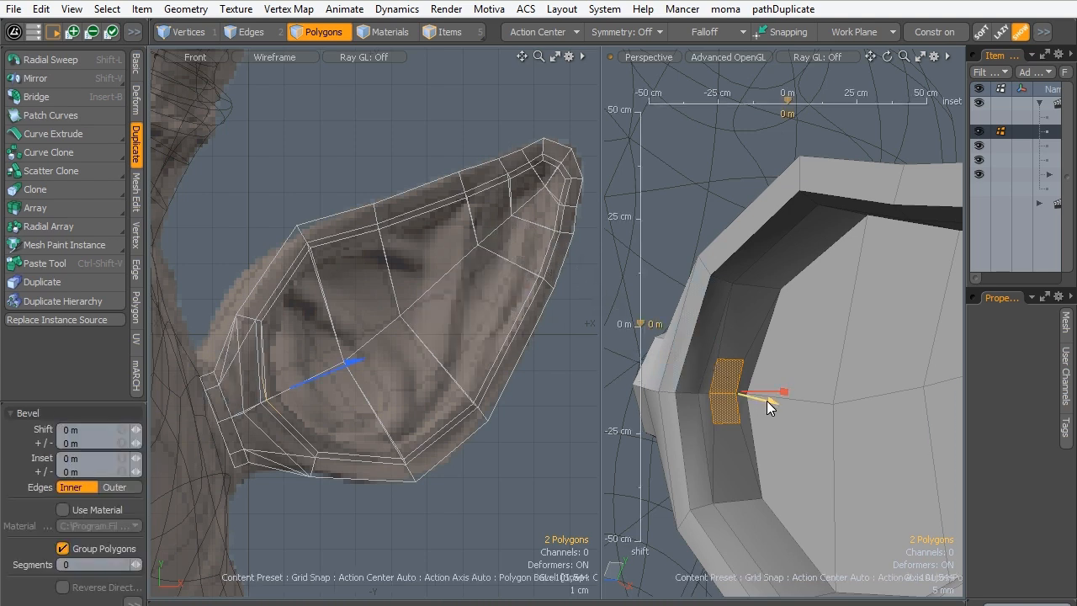
{"action": "left_click_drag", "start_coordinate": [766, 400], "coordinate": [720, 392]}
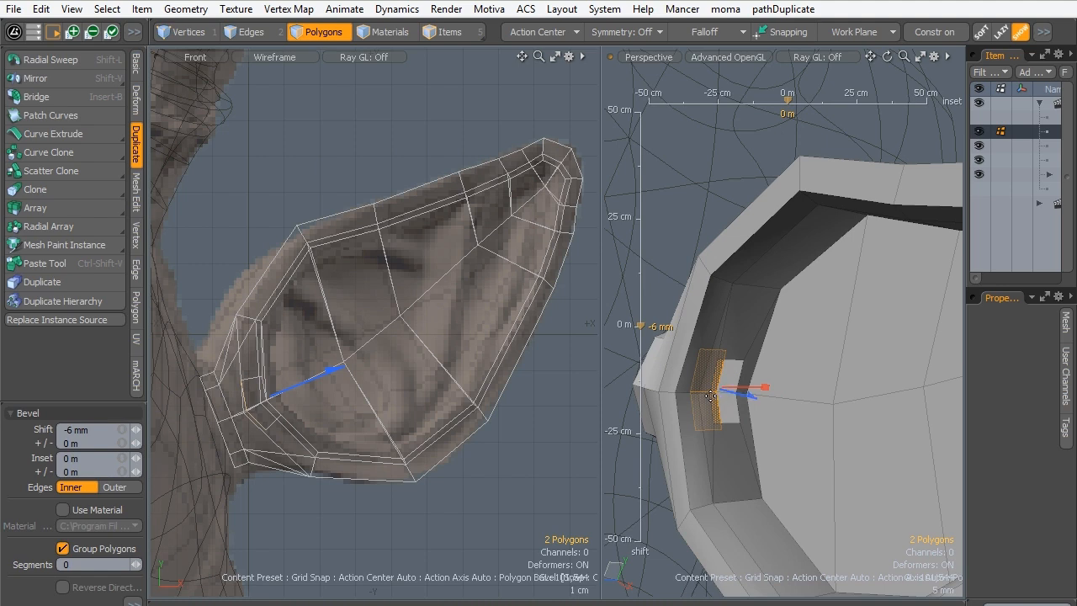
{"action": "key", "text": "ctrl+z"}
{"action": "key", "text": "ctrl+z"}
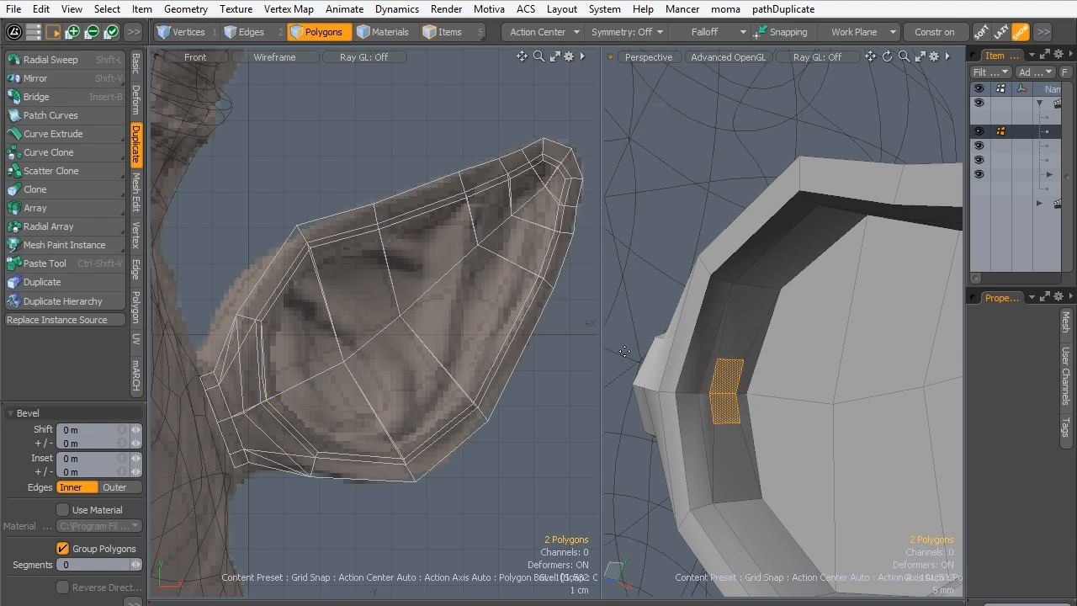
- Extrude the two small wall polygons toward the head by -6.5 mm in X and -3.5 mm in Y
{"action": "key", "text": "shift+x"}
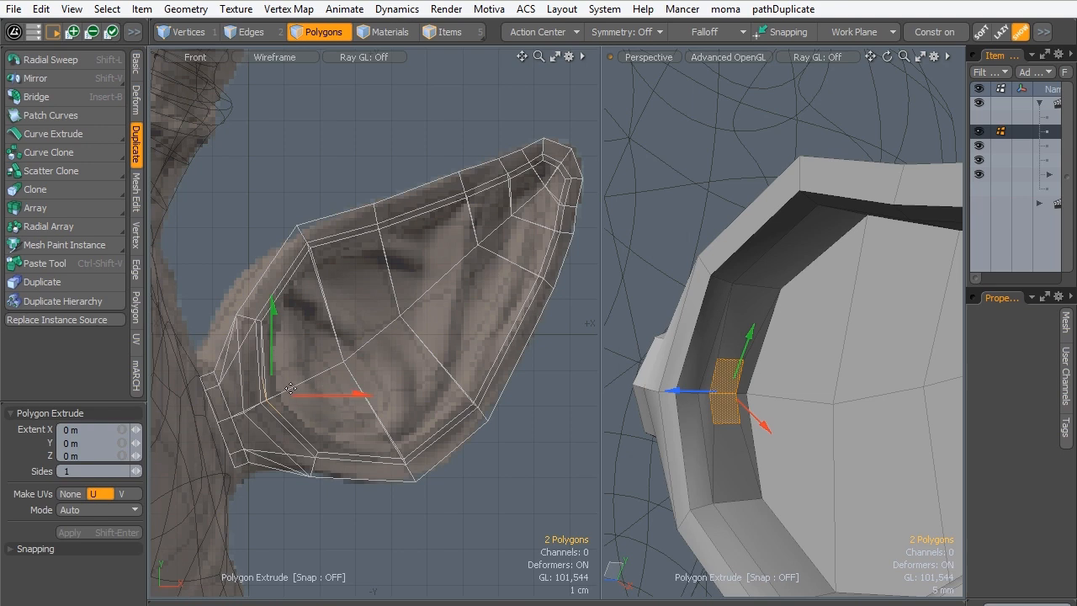
{"action": "left_click_drag", "start_coordinate": [345, 394], "coordinate": [334, 393]}
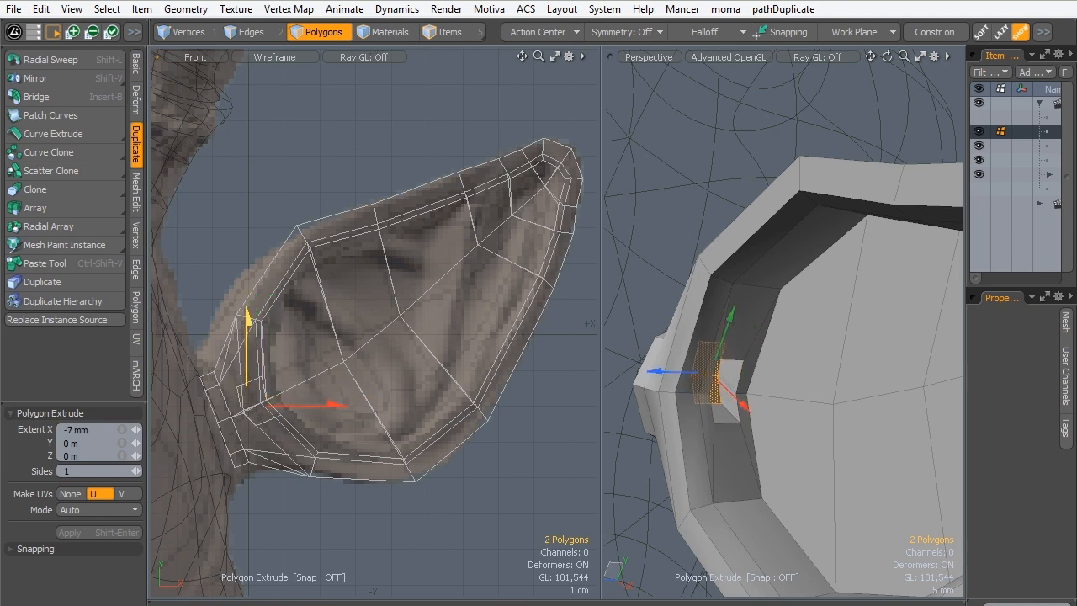
{"action": "left_click_drag", "start_coordinate": [725, 332], "coordinate": [721, 351]}
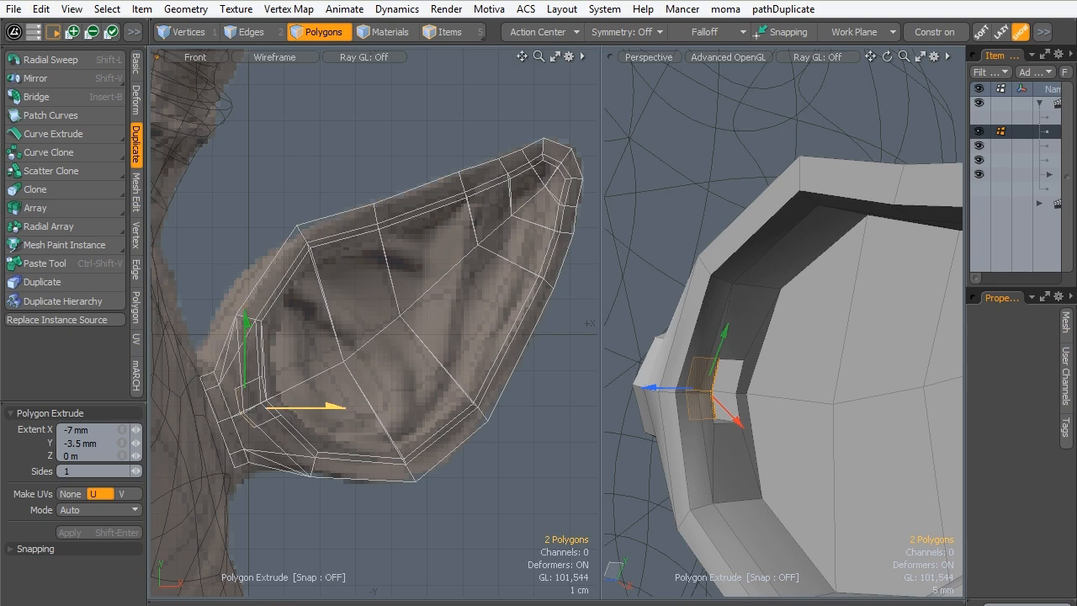
{"action": "left_click_drag", "start_coordinate": [738, 421], "coordinate": [743, 427]}
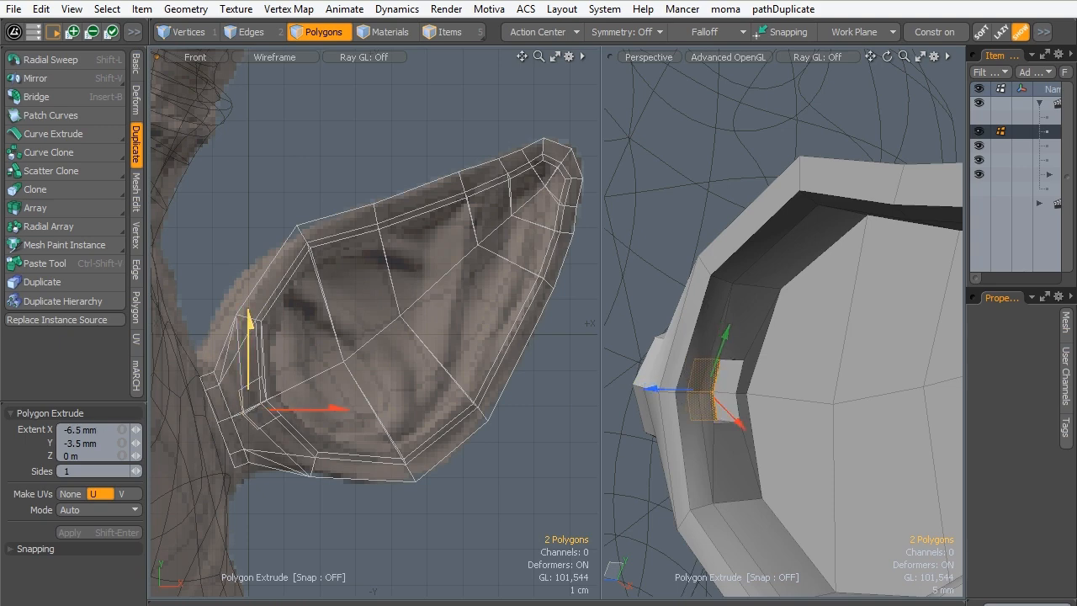
{"action": "key", "text": "space"}
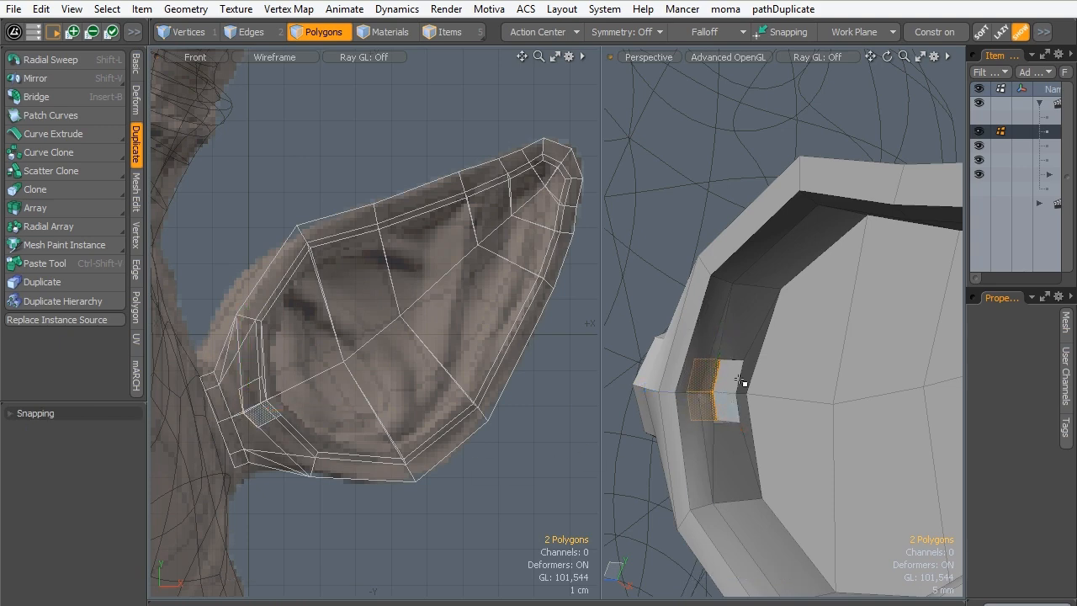
- Extrude the same two polygons once more toward the head to deepen the ear canal
{"action": "left_click_drag", "start_coordinate": [745, 384], "coordinate": [642, 358], "text": "alt"}
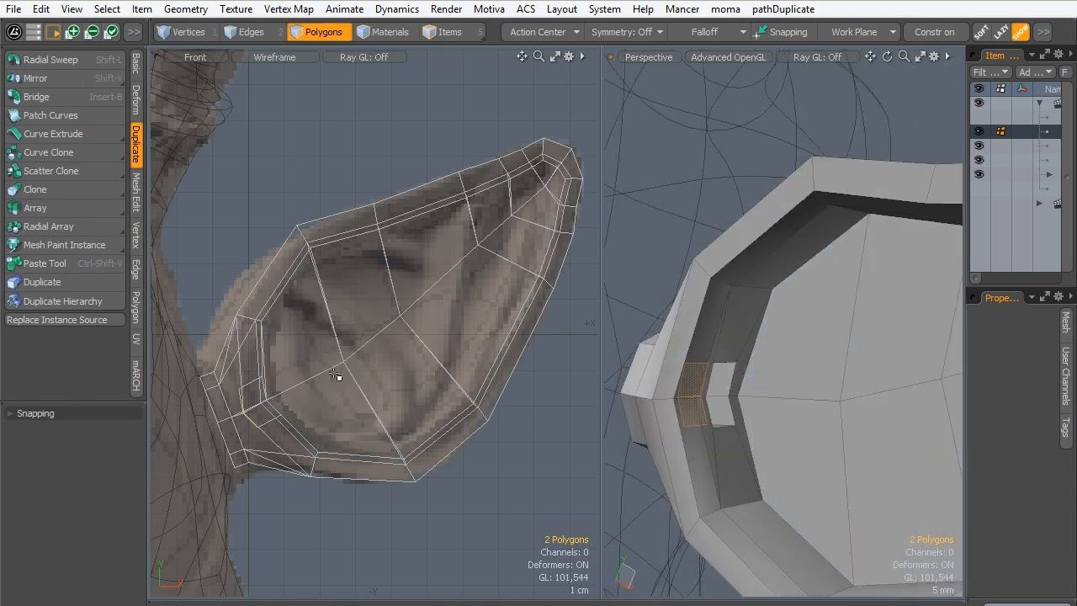
{"action": "key", "text": "shift+x"}
{"action": "left_click_drag", "start_coordinate": [296, 415], "coordinate": [275, 426]}
{"action": "key", "text": "space"}
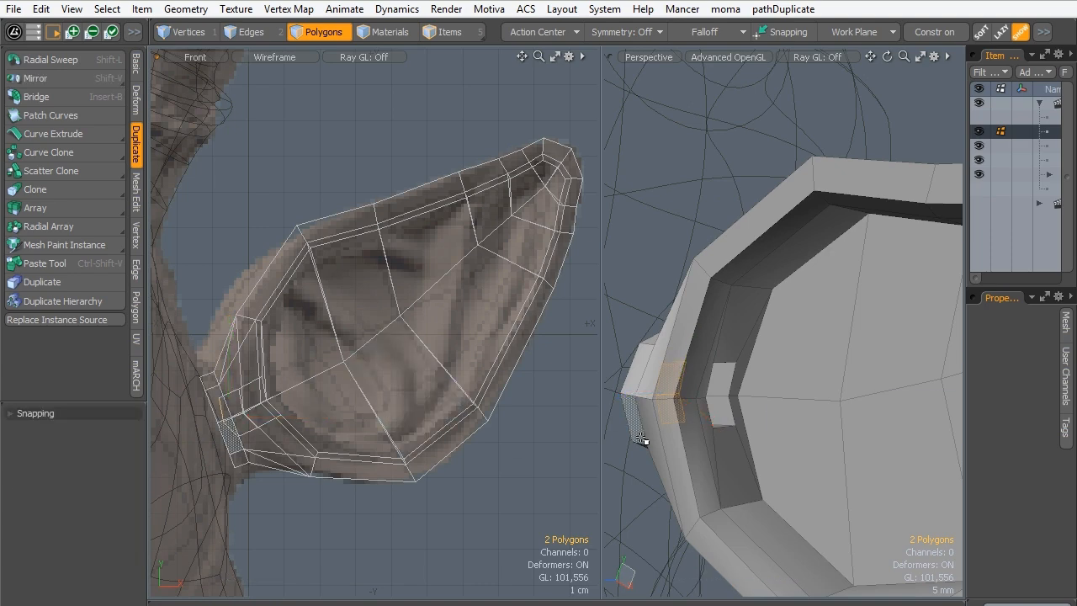
- Deselect the ear canal's end polygons and turn on subdivision smoothing for the ear mesh
{"action": "left_click", "coordinate": [635, 456]}
{"action": "left_click_drag", "start_coordinate": [709, 401], "coordinate": [573, 403], "text": "alt"}
{"action": "key", "text": "Tab"}
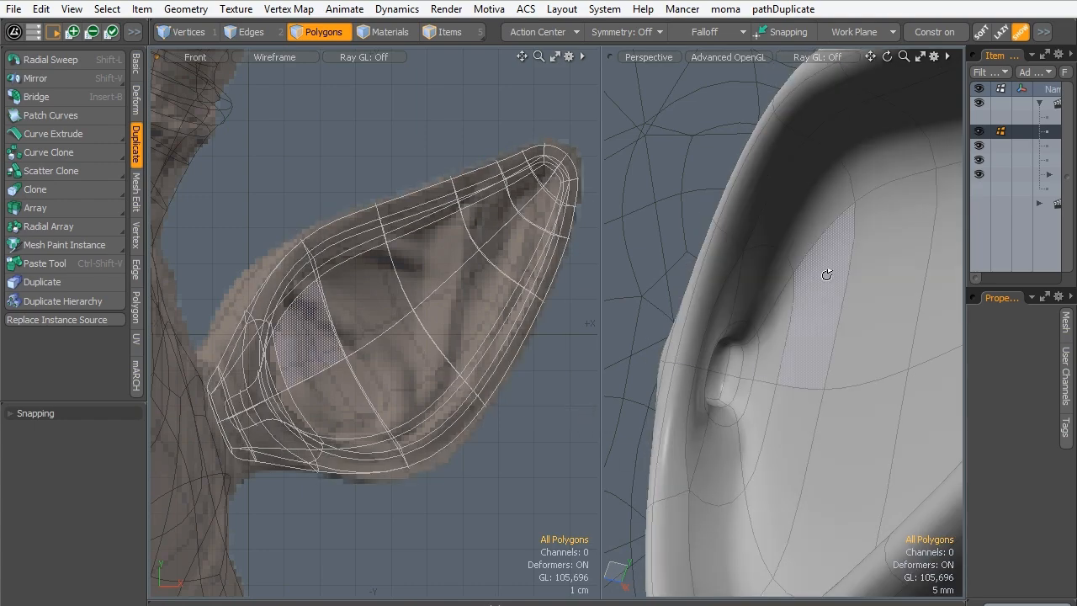
- Select the polygons lining the ear canal and its opening, and scale them to 131% in Y and 111.5% in Z with the Local action center
{"action": "left_click_drag", "start_coordinate": [827, 275], "coordinate": [749, 370], "text": "alt"}
{"action": "left_click_drag", "start_coordinate": [748, 370], "coordinate": [696, 398], "text": "ctrl+alt"}
{"action": "key", "text": "l"}
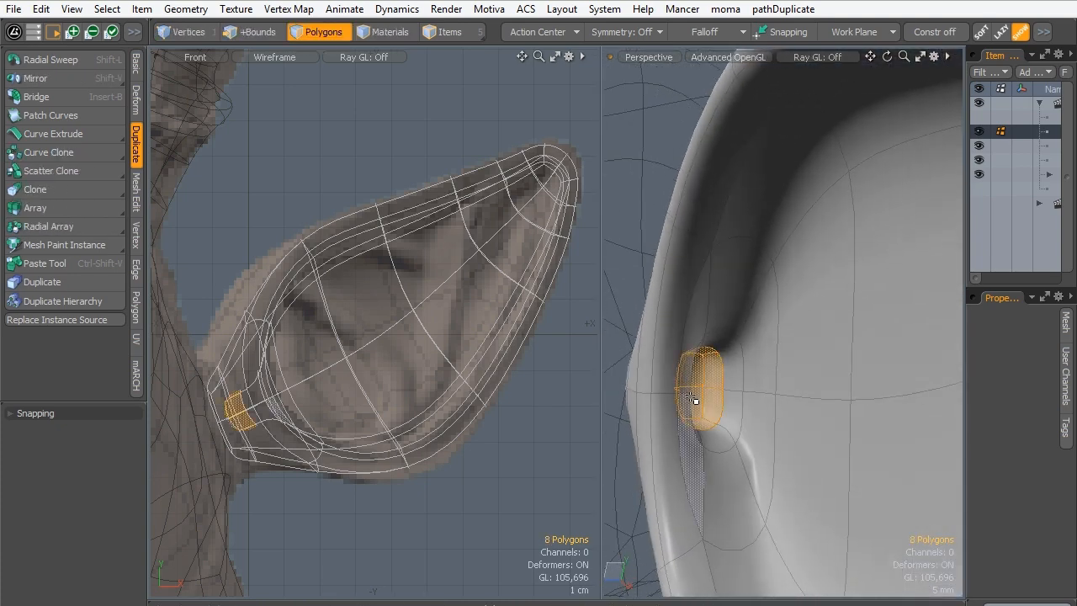
{"action": "key", "text": "shift+Up"}
{"action": "key", "text": "r"}
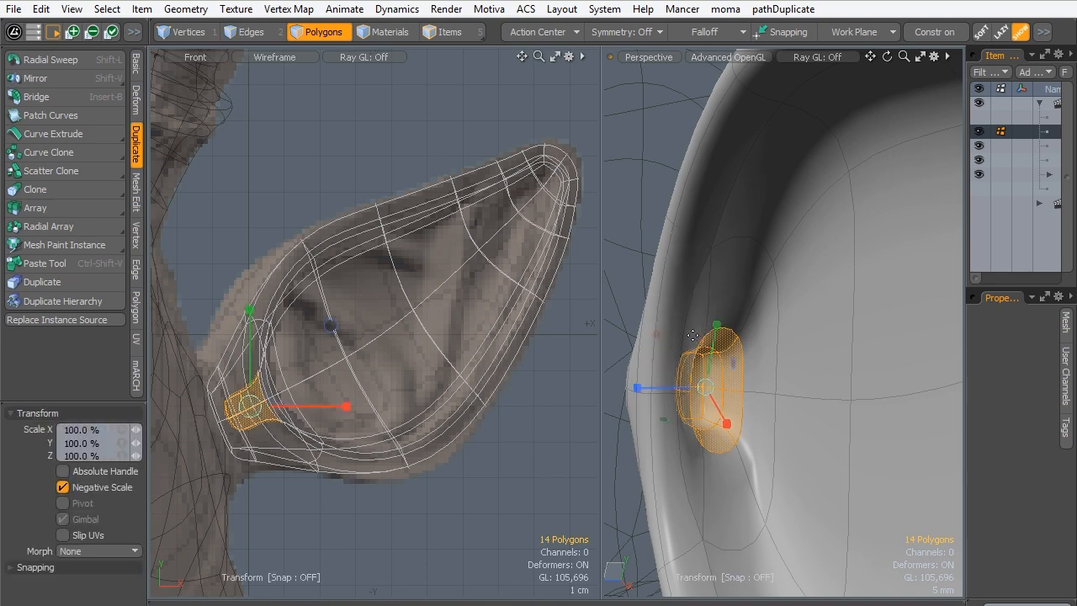
{"action": "key", "text": "alt+l"}
{"action": "left_click_drag", "start_coordinate": [653, 309], "coordinate": [703, 294], "text": "alt"}
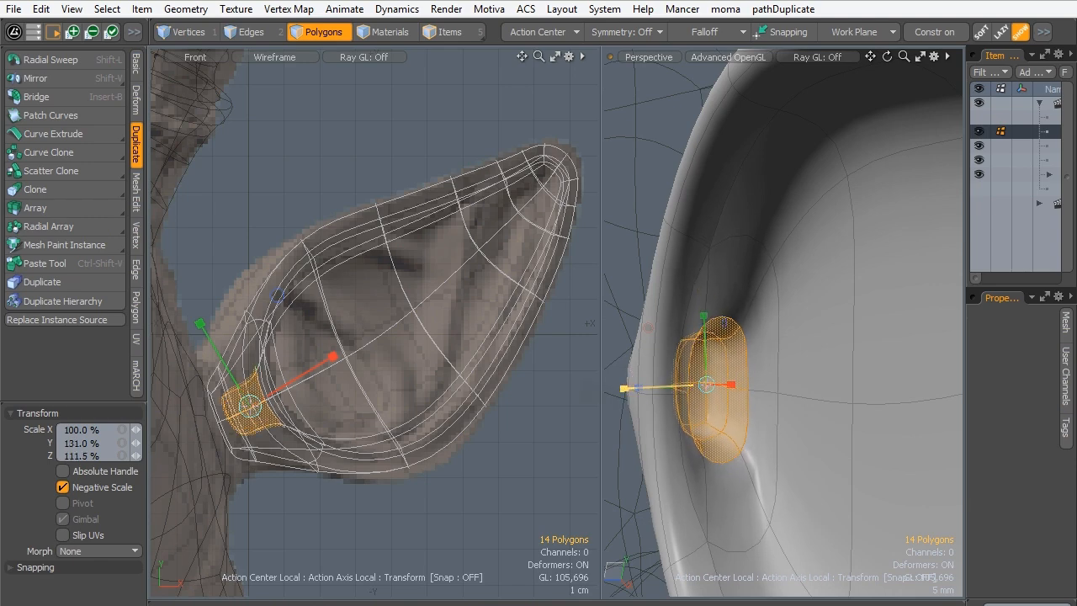
{"action": "key", "text": "q"}
{"action": "left_click", "coordinate": [570, 377]}
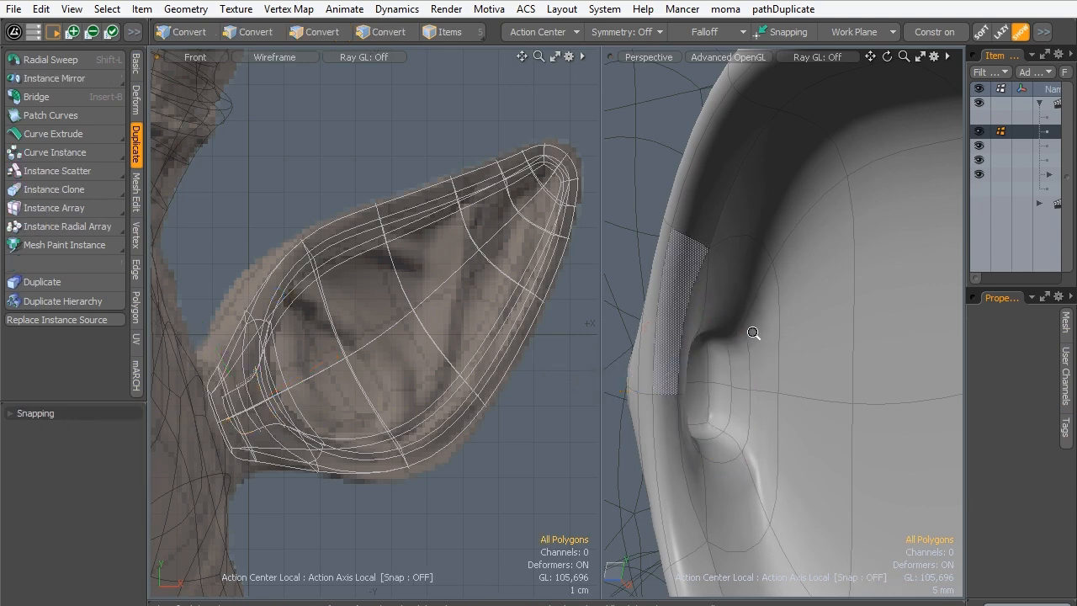
- Select the six polygons on the back of the ear near its tip and apply a Soft Selection falloff
{"action": "left_click_drag", "start_coordinate": [755, 334], "coordinate": [643, 222], "text": "alt"}
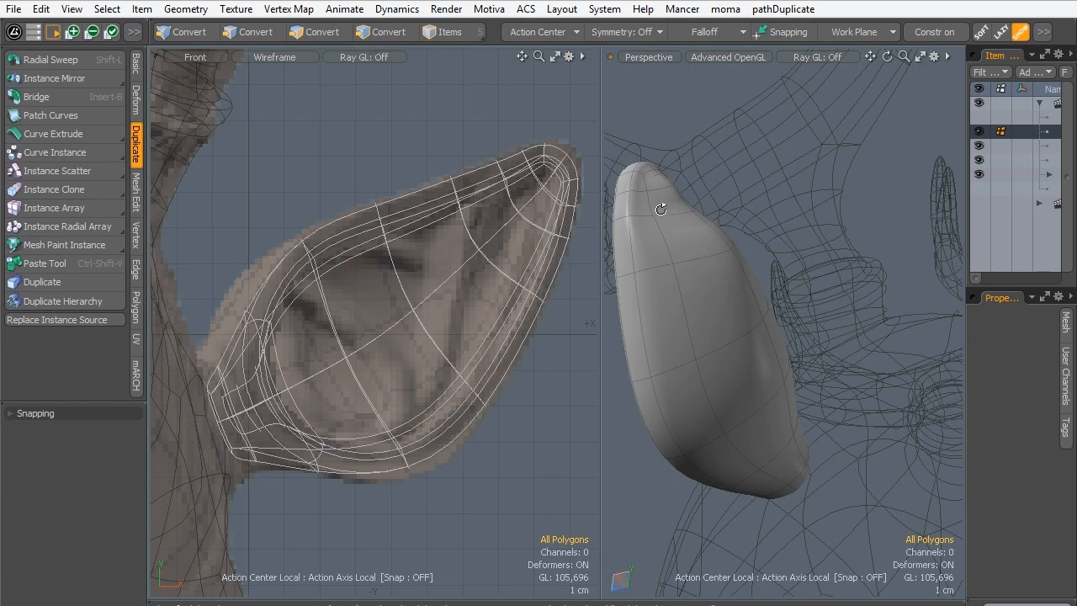
{"action": "left_click_drag", "start_coordinate": [660, 209], "coordinate": [730, 334], "text": "alt"}
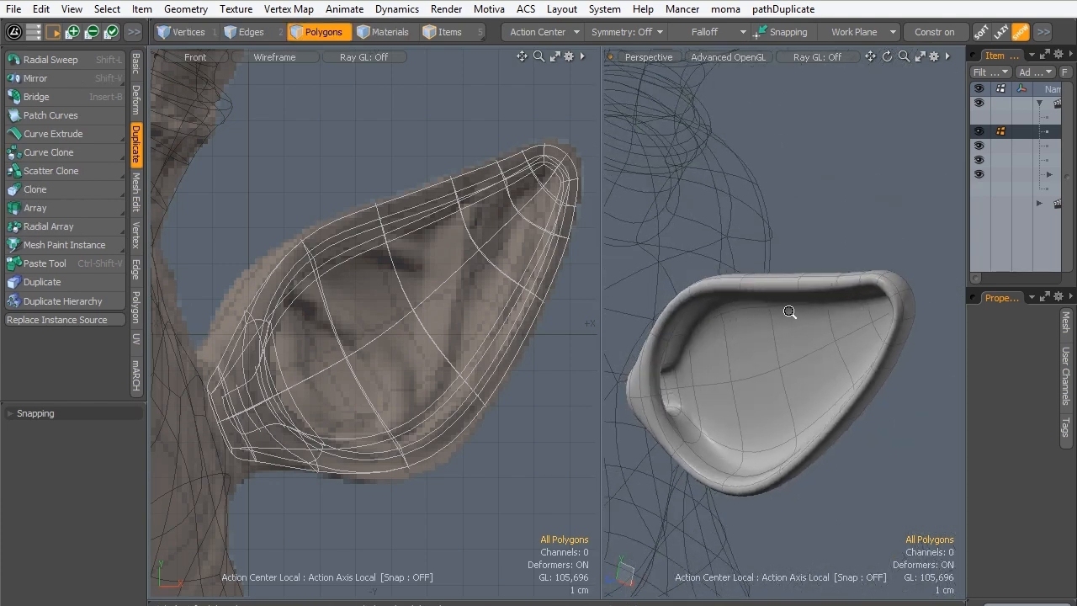
{"action": "left_click_drag", "start_coordinate": [789, 311], "coordinate": [618, 254], "text": "ctrl+alt"}
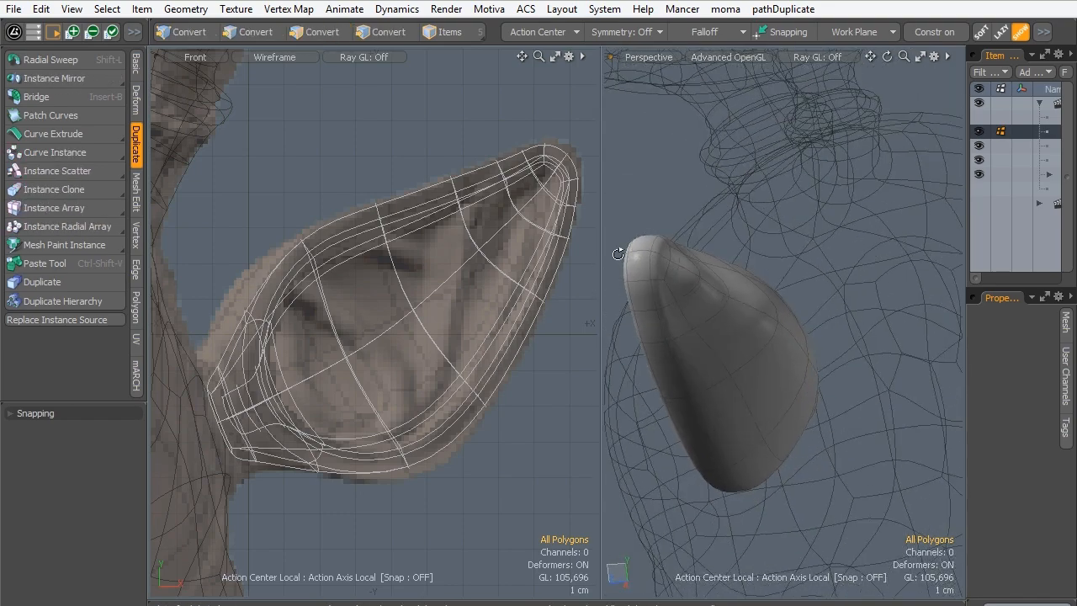
{"action": "left_click_drag", "start_coordinate": [703, 285], "coordinate": [743, 306]}
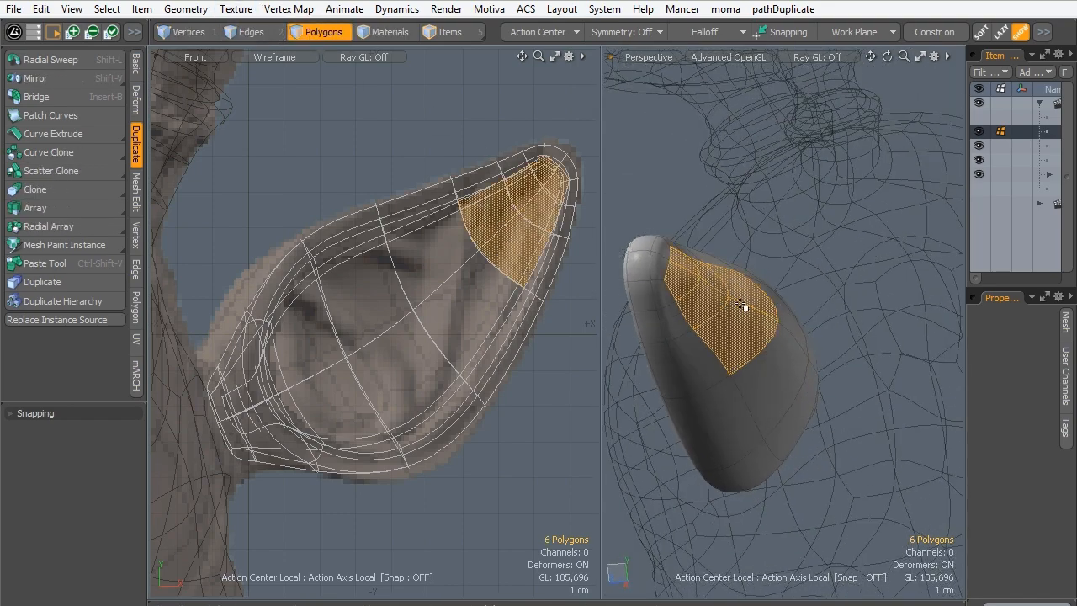
{"action": "left_click", "coordinate": [695, 32]}
{"action": "left_click", "coordinate": [680, 195]}
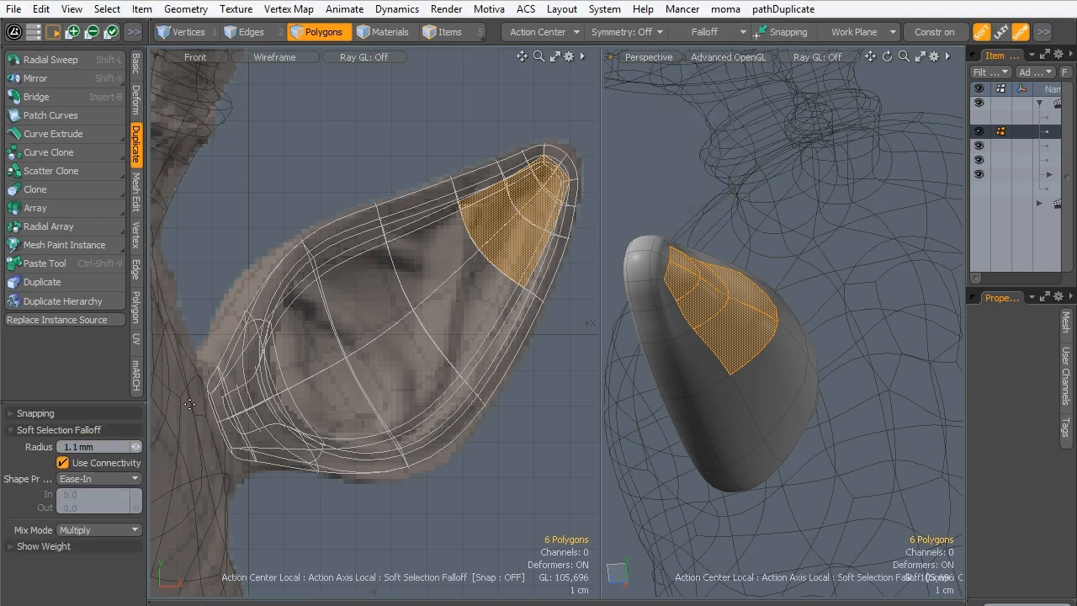
{"action": "key", "text": "w"}
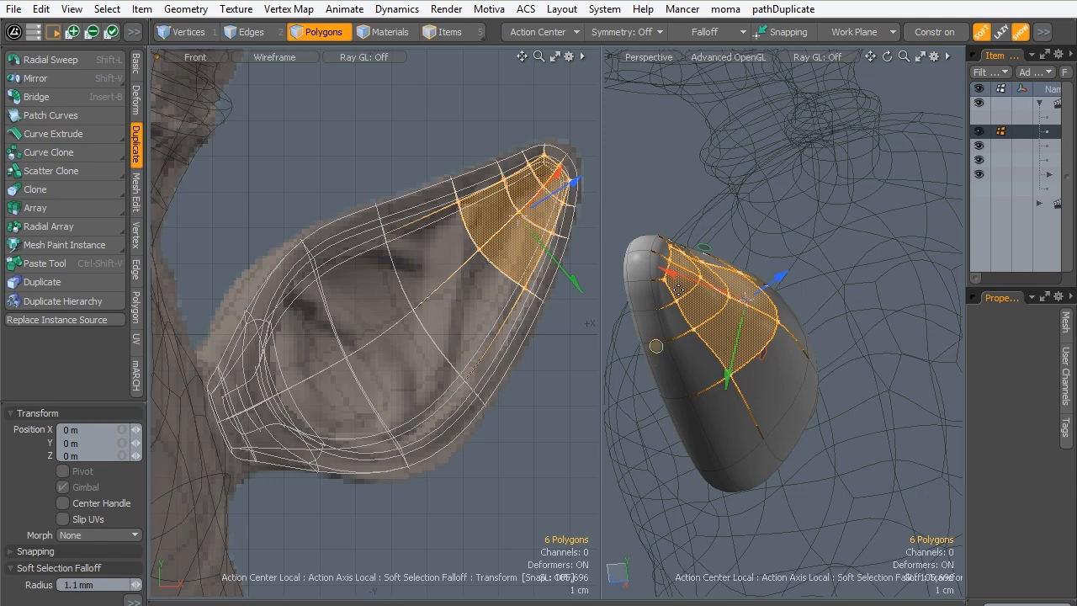
{"action": "left_click_drag", "start_coordinate": [678, 288], "coordinate": [668, 379], "text": "alt"}
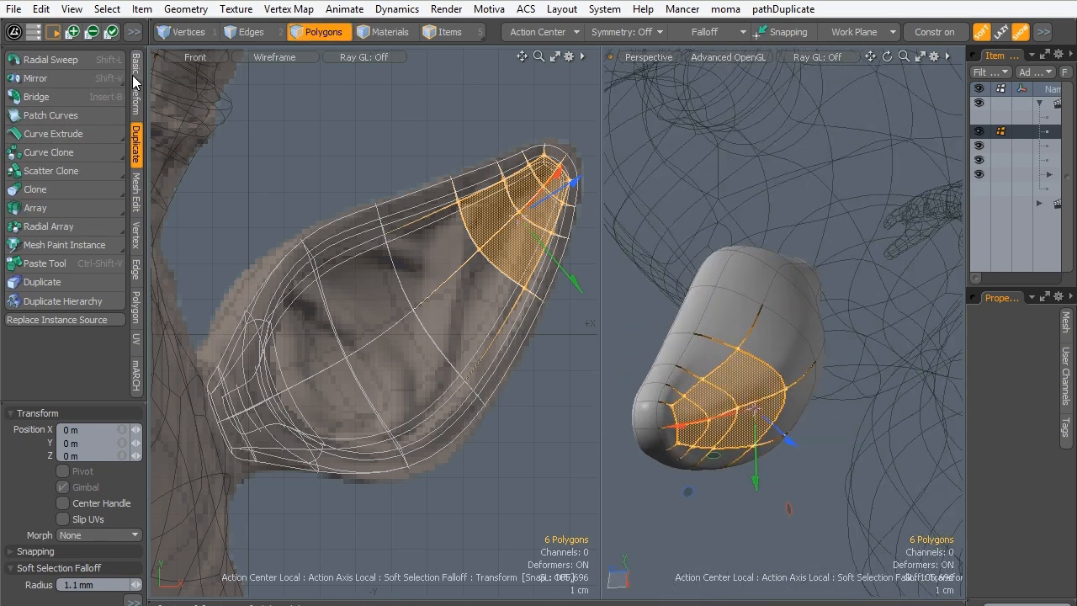
- Smooth the six polygons behind the ear's tip with the Smooth tool, and deselect them
{"action": "left_click", "coordinate": [132, 103]}
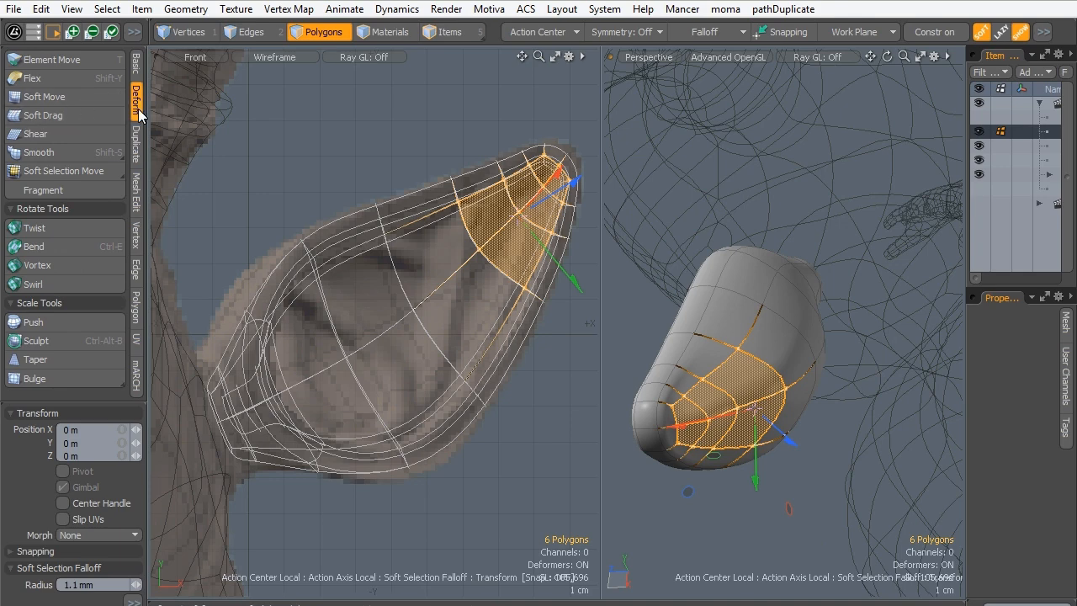
{"action": "left_click", "coordinate": [39, 153]}
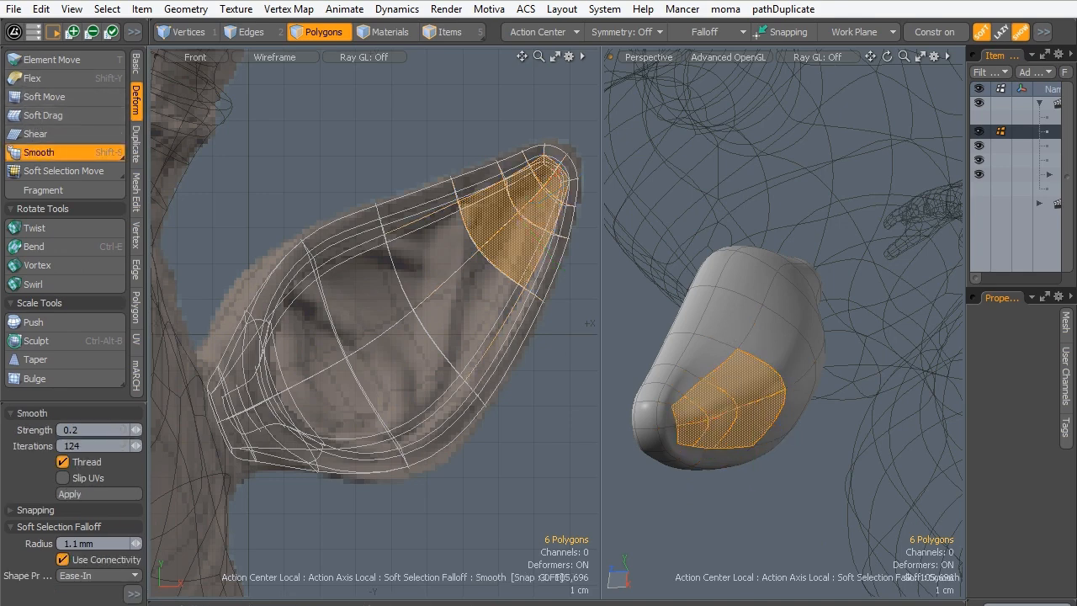
{"action": "left_click", "coordinate": [708, 422]}
{"action": "key", "text": "q"}
{"action": "left_click", "coordinate": [702, 516]}
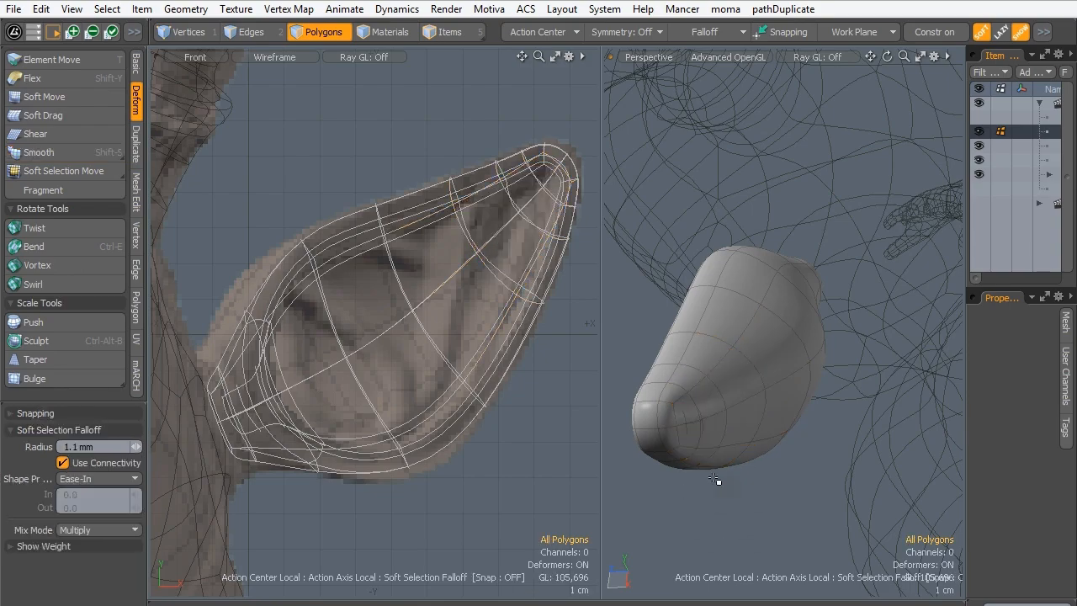
- Select the ten polygons of the inner recess floor from the ear's tip to its wide middle
{"action": "left_click_drag", "start_coordinate": [716, 481], "coordinate": [661, 192], "text": "alt"}
{"action": "left_click_drag", "start_coordinate": [774, 305], "coordinate": [653, 175], "text": "alt"}
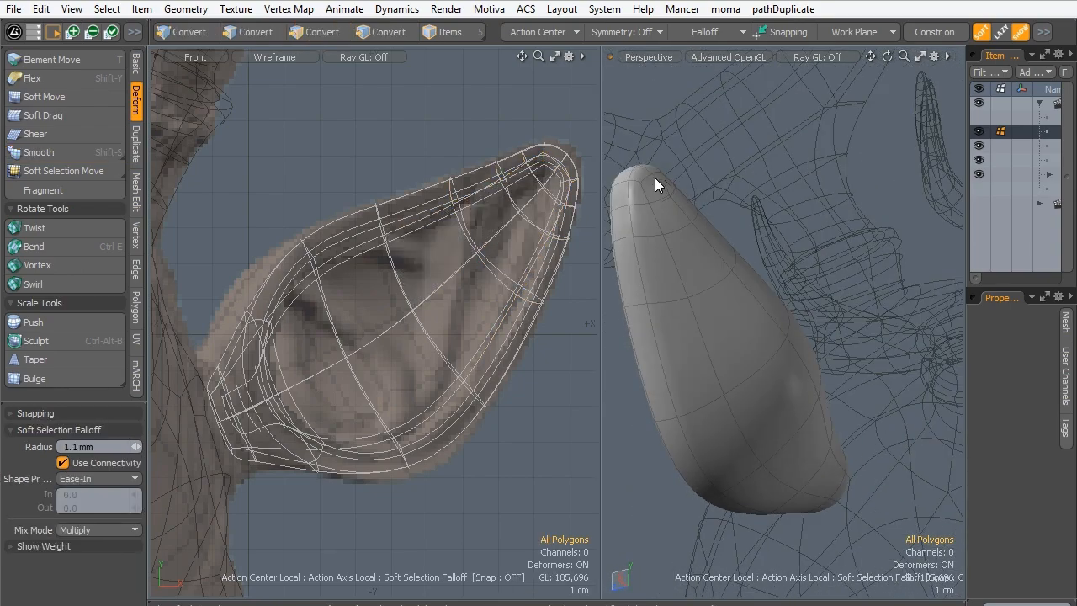
{"action": "left_click_drag", "start_coordinate": [685, 262], "coordinate": [726, 255], "text": "alt"}
{"action": "scroll", "coordinate": [798, 231], "scroll_direction": "up", "scroll_amount": 4}
{"action": "left_click_drag", "start_coordinate": [680, 283], "coordinate": [930, 303], "text": "alt"}
{"action": "left_click", "coordinate": [930, 303]}
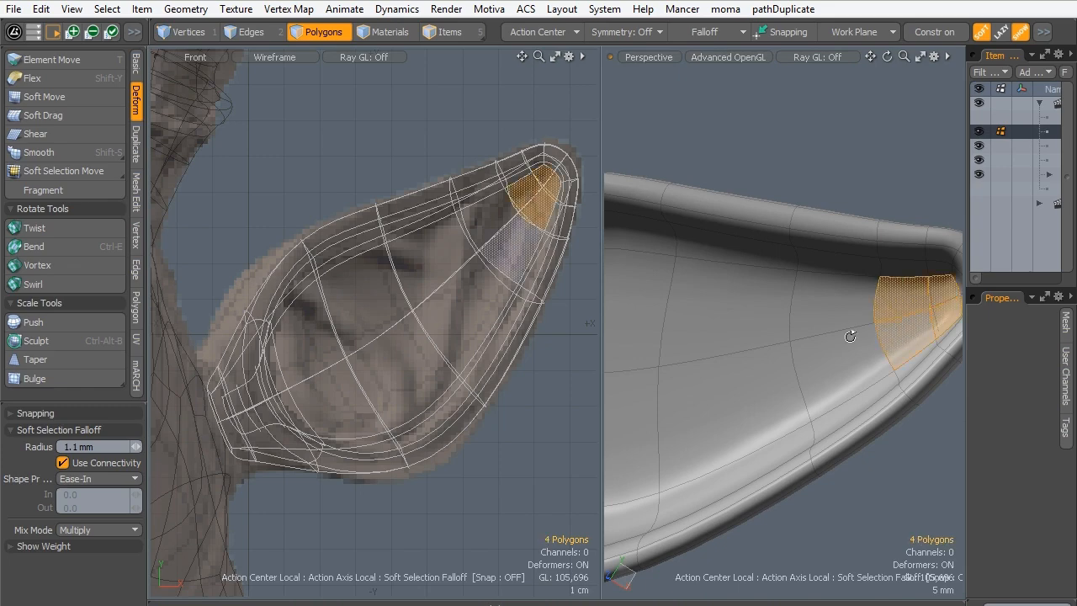
{"action": "mouse_move", "coordinate": [845, 334]}
{"action": "left_mouse_down", "text": "alt"}
{"action": "mouse_move", "coordinate": [716, 386]}
{"action": "mouse_move", "coordinate": [920, 365]}
{"action": "mouse_move", "coordinate": [759, 315]}
{"action": "mouse_move", "coordinate": [704, 355]}
{"action": "left_mouse_up", "text": "alt"}
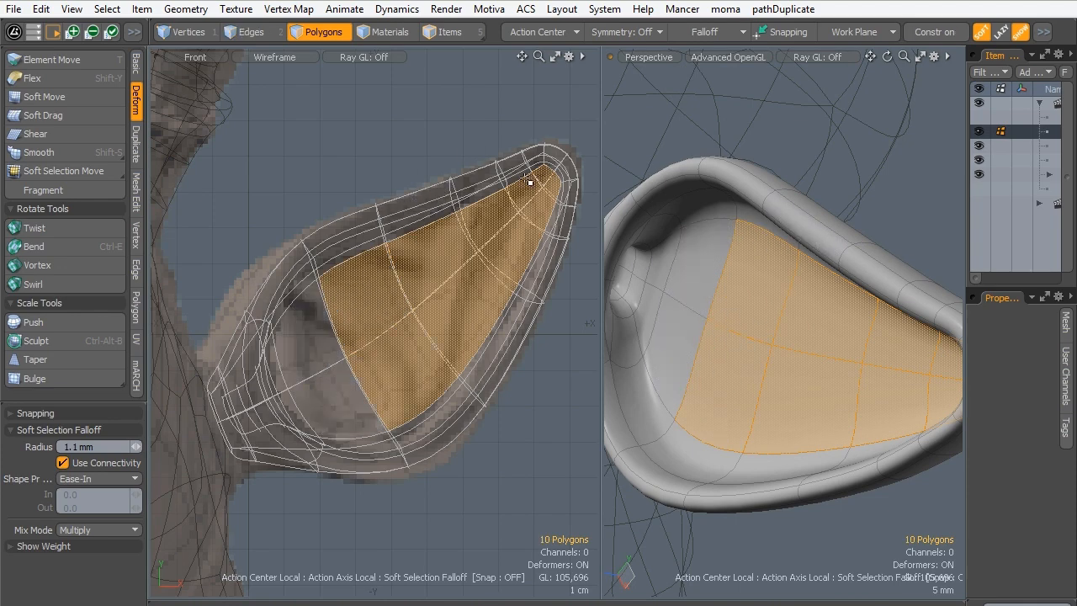
- Draw a Linear falloff between the ear's base and tip, move the recess floor polygons 4.2 mm in Z, and clear the selection and falloff
{"action": "left_click", "coordinate": [709, 33]}
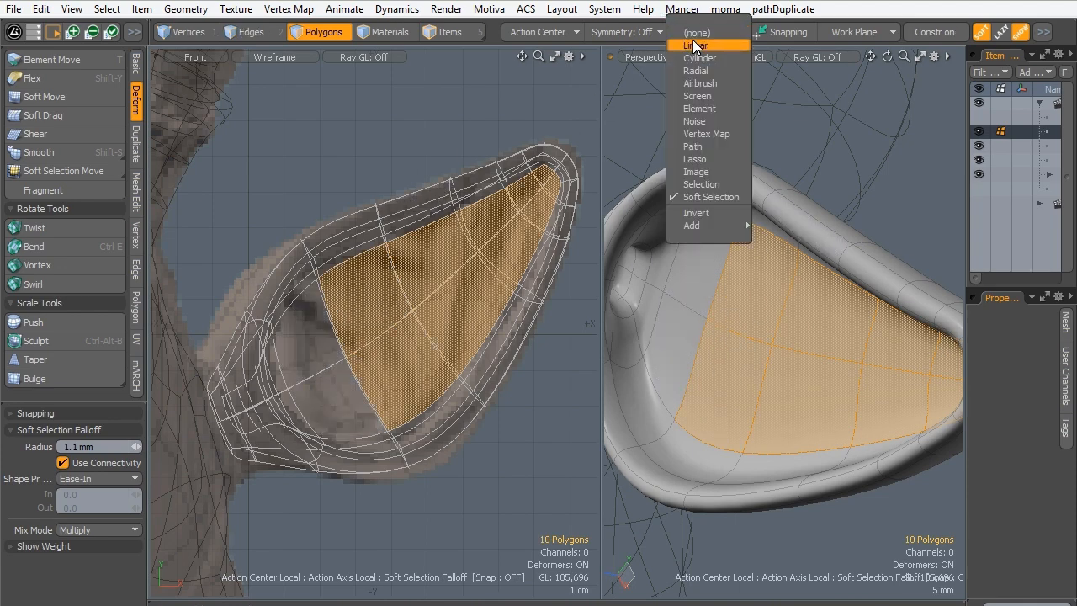
{"action": "left_click", "coordinate": [695, 46]}
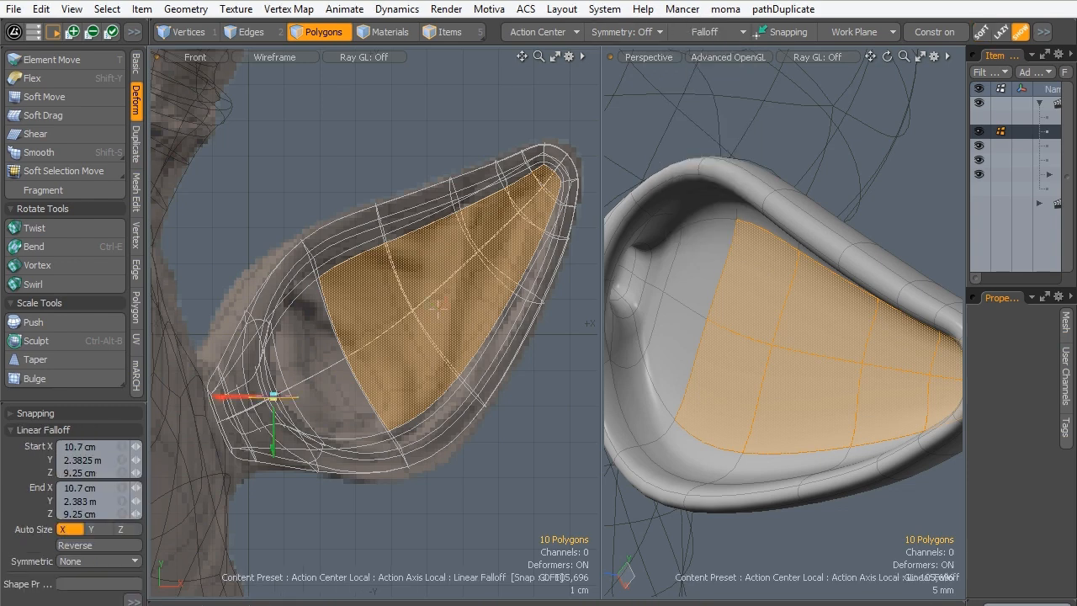
{"action": "left_click_drag", "start_coordinate": [273, 395], "coordinate": [551, 166]}
{"action": "left_click_drag", "start_coordinate": [732, 389], "coordinate": [722, 351], "text": "alt"}
{"action": "key", "text": "w"}
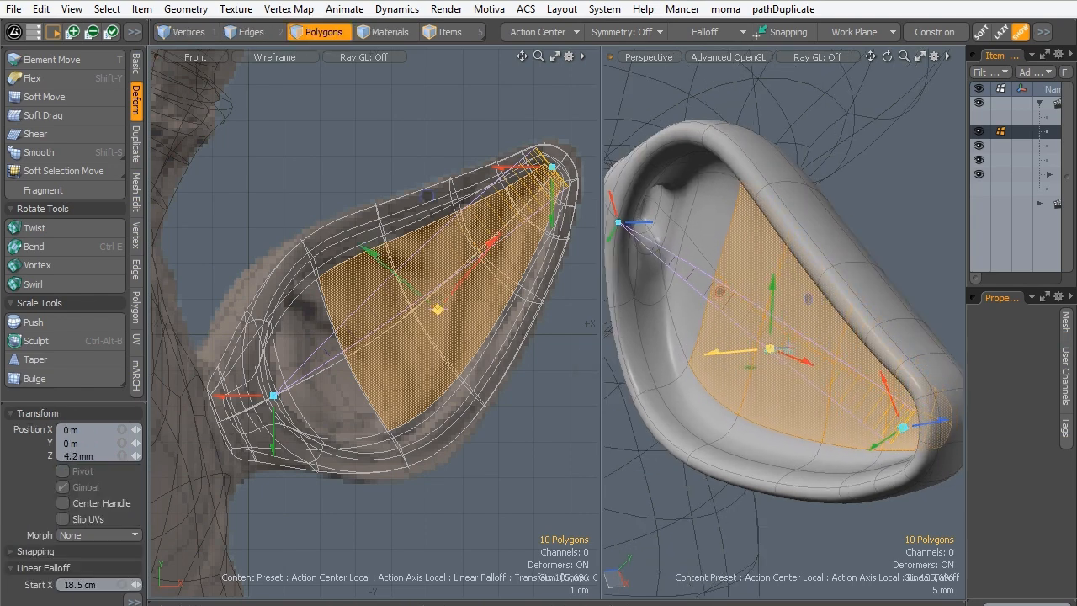
{"action": "key", "text": "q"}
{"action": "left_click", "coordinate": [810, 533]}
{"action": "left_click_drag", "start_coordinate": [782, 379], "coordinate": [736, 306], "text": "alt"}
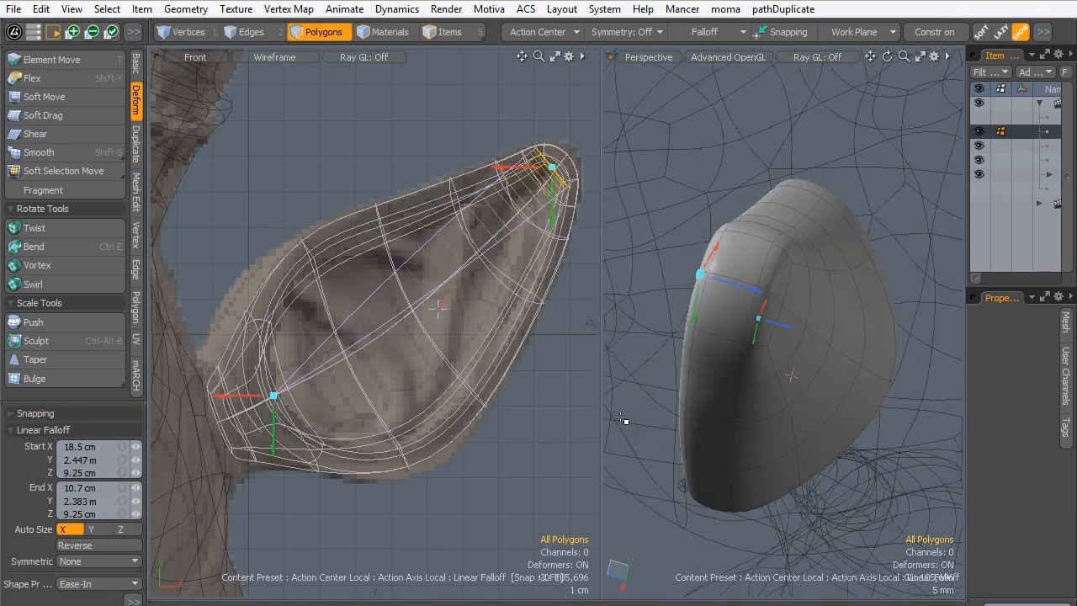
{"action": "key", "text": "q"}
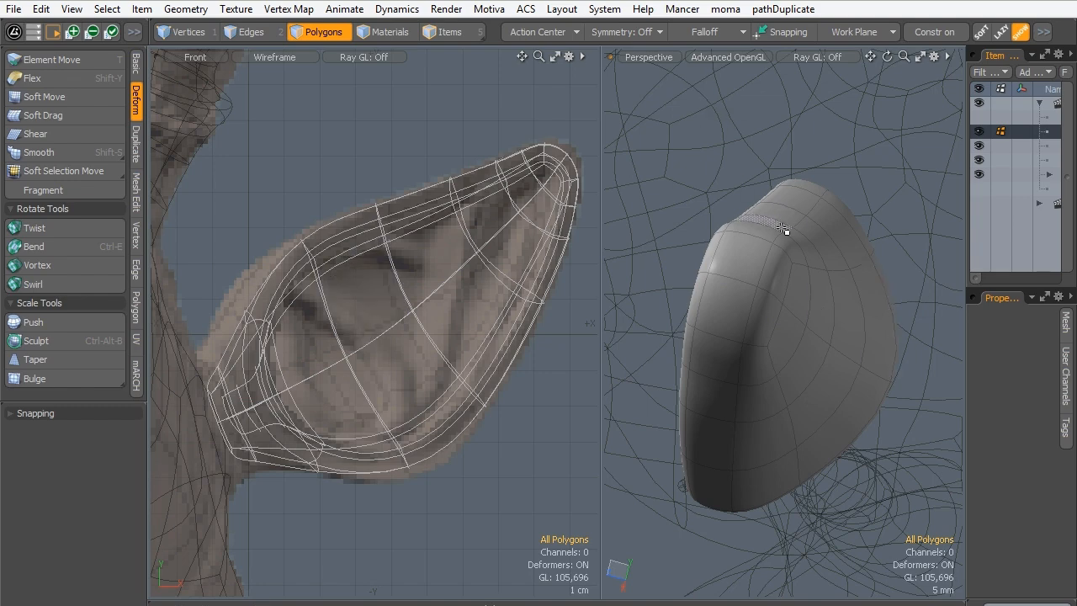
- Select the edge loop running around the outer back of the ear and shift it along Z
{"action": "left_click", "coordinate": [245, 34]}
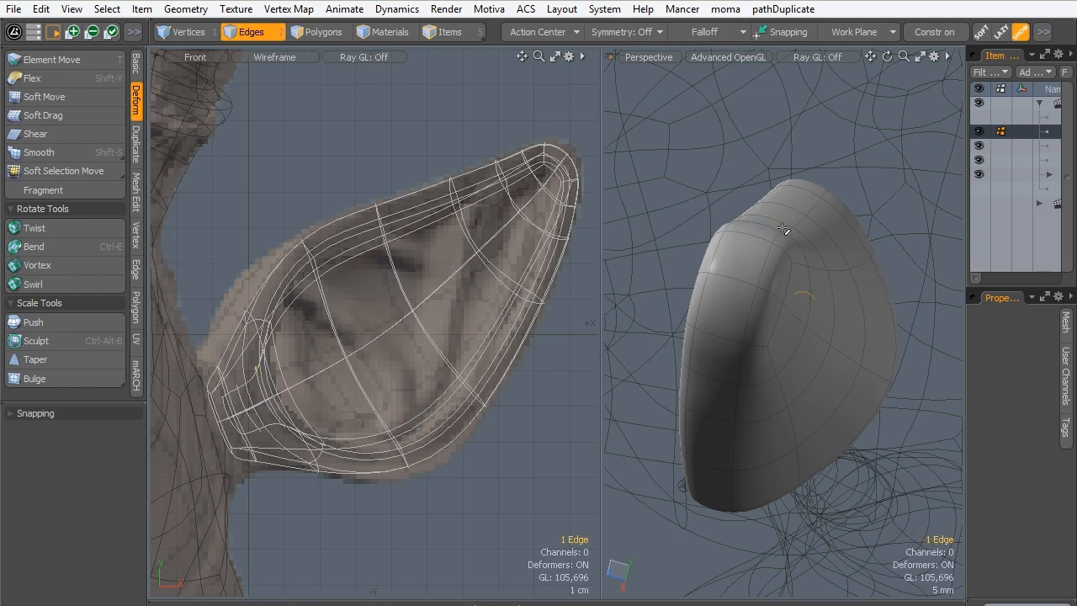
{"action": "double_click", "coordinate": [776, 237]}
{"action": "left_click_drag", "start_coordinate": [715, 328], "coordinate": [785, 301], "text": "alt"}
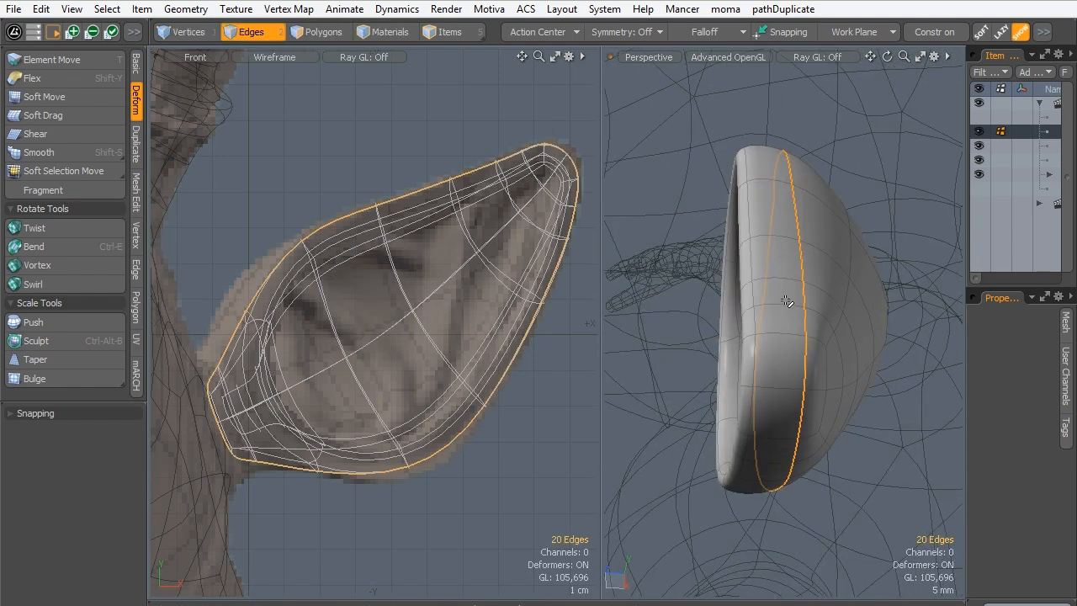
{"action": "left_click_drag", "start_coordinate": [743, 371], "coordinate": [652, 338], "text": "alt"}
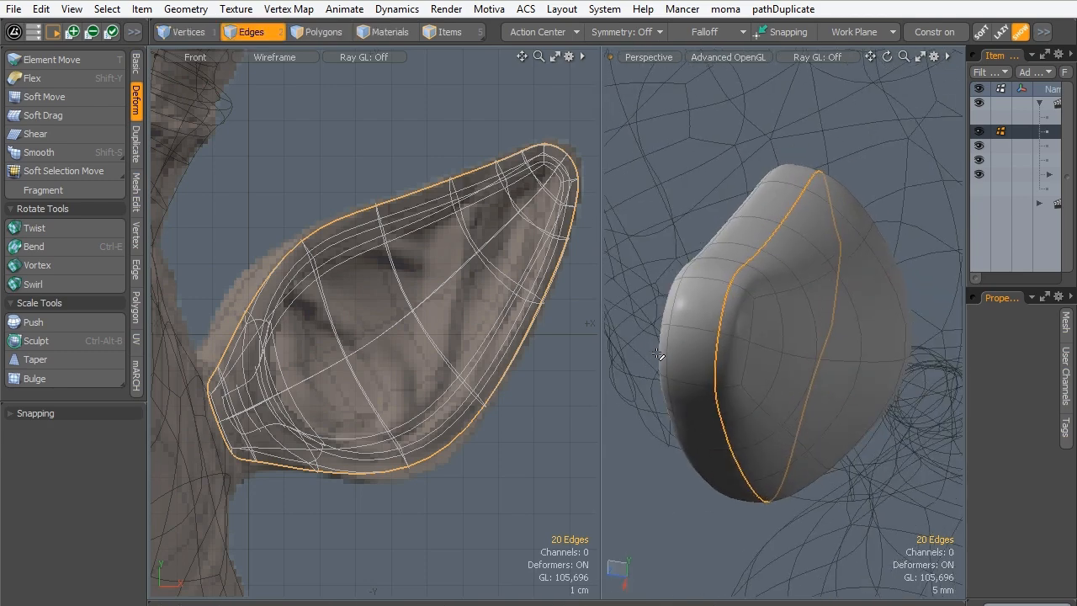
{"action": "key", "text": "w"}
{"action": "left_click_drag", "start_coordinate": [748, 321], "coordinate": [716, 309]}
{"action": "key", "text": "space"}
{"action": "left_click_drag", "start_coordinate": [757, 361], "coordinate": [803, 418], "text": "alt"}
{"action": "key", "text": "space"}
{"action": "left_click", "coordinate": [866, 482]}
{"action": "left_click_drag", "start_coordinate": [865, 482], "coordinate": [562, 203], "text": "alt"}
{"action": "left_click", "coordinate": [695, 33]}
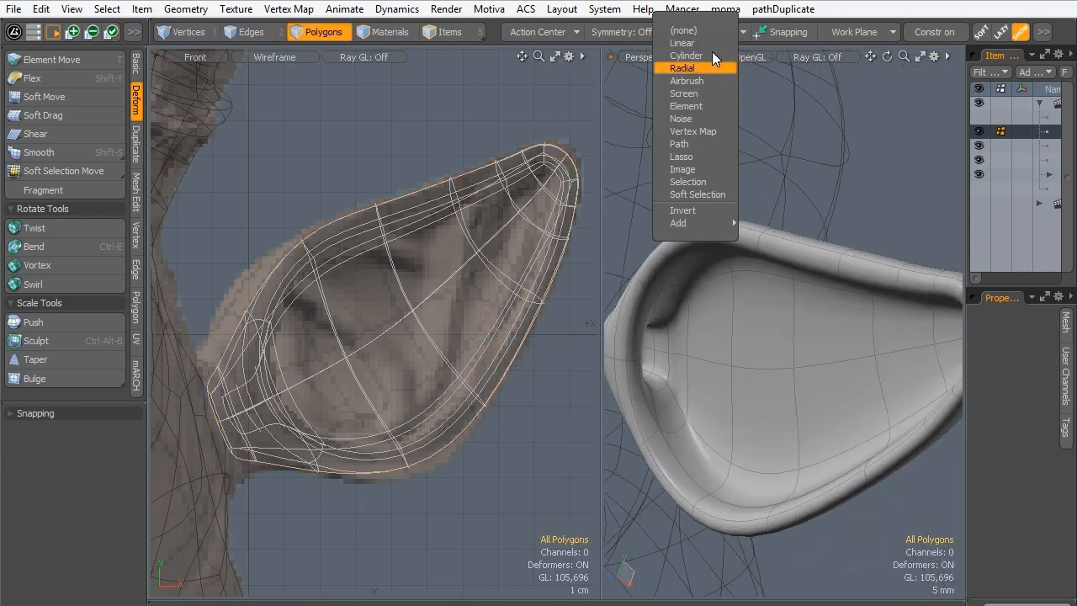
{"action": "left_click", "coordinate": [666, 197]}
{"action": "key", "text": "space"}
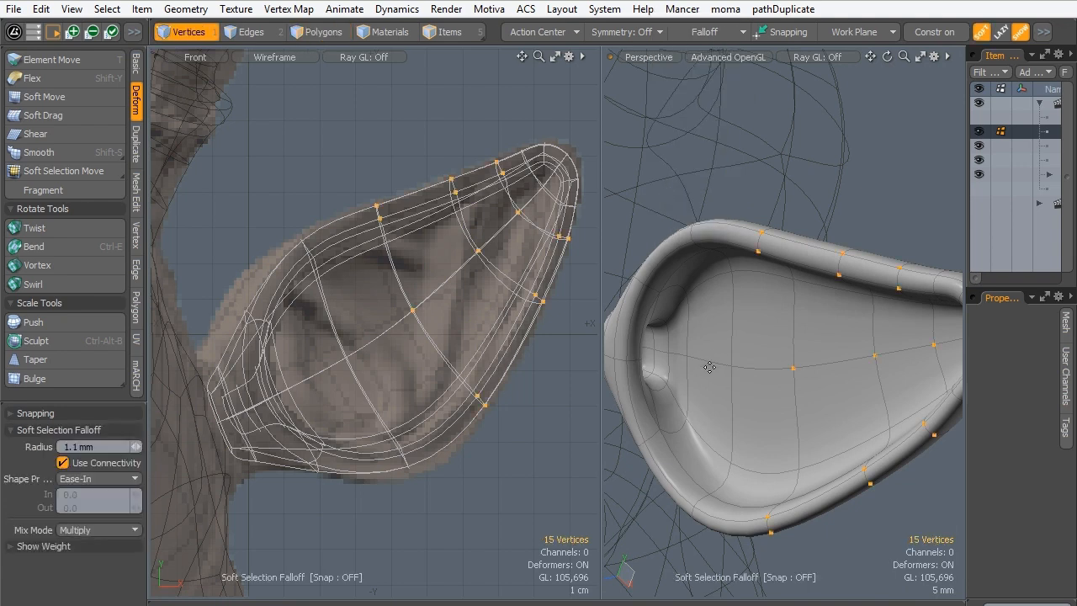
{"action": "key", "text": "space"}
{"action": "key", "text": "space"}
{"action": "left_click", "coordinate": [254, 32]}
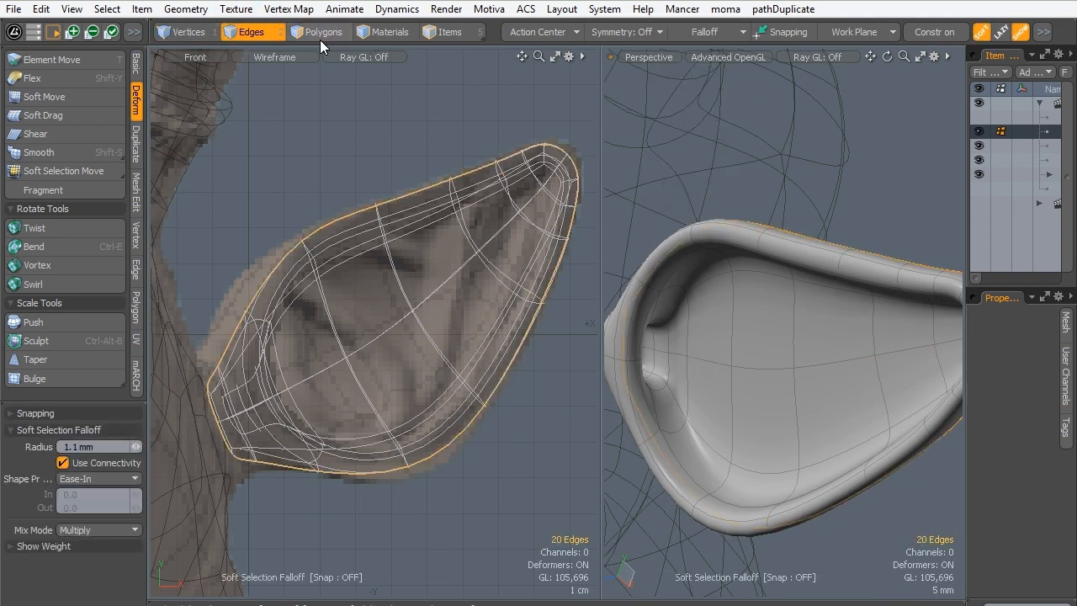
{"action": "key", "text": "space"}
{"action": "left_click", "coordinate": [707, 32]}
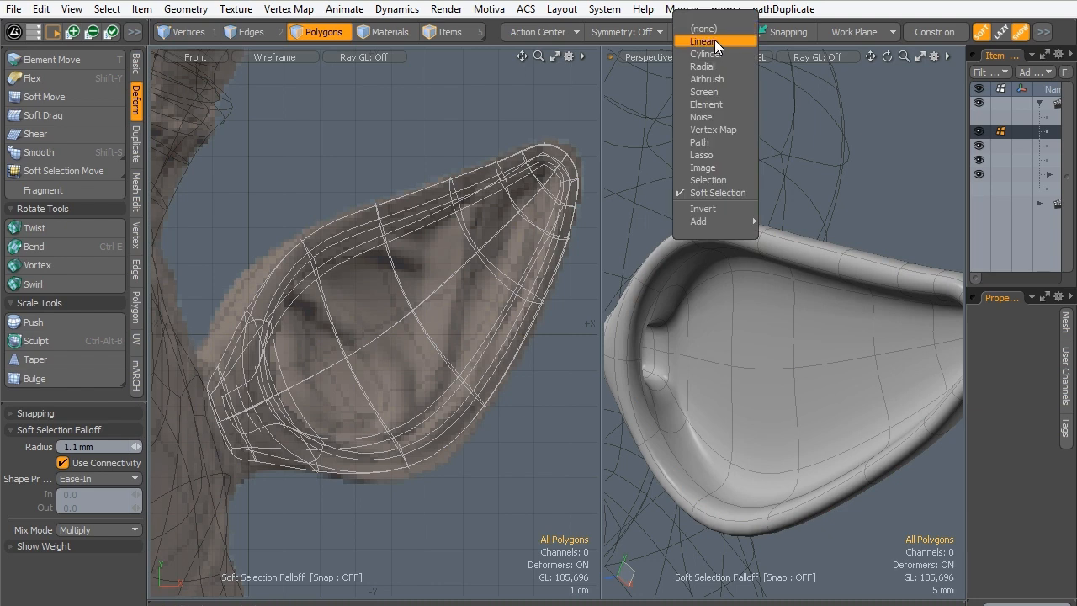
{"action": "left_click", "coordinate": [714, 39]}
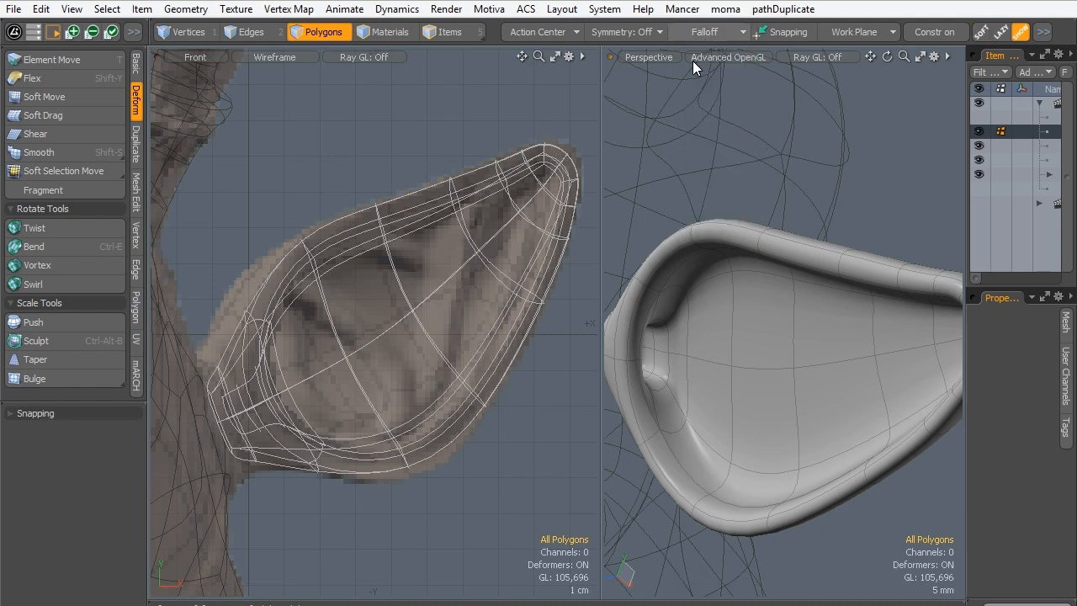
- Add a Soft Selection falloff and select the two lengthwise centre edges of the recess floor nearest the ear's base
{"action": "left_click", "coordinate": [239, 33]}
{"action": "left_click", "coordinate": [704, 363]}
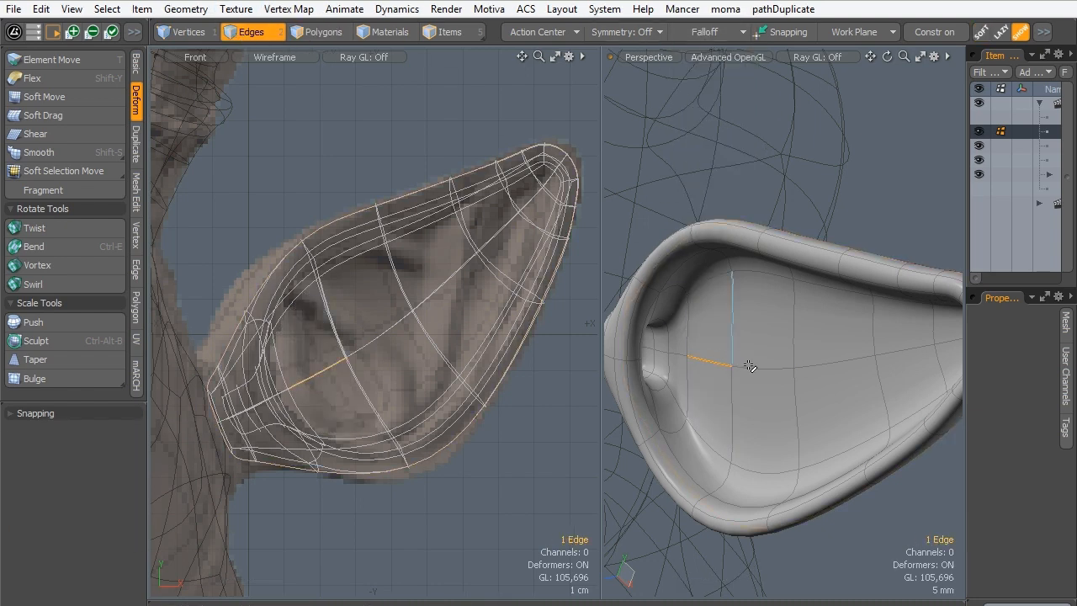
{"action": "left_click", "coordinate": [705, 32]}
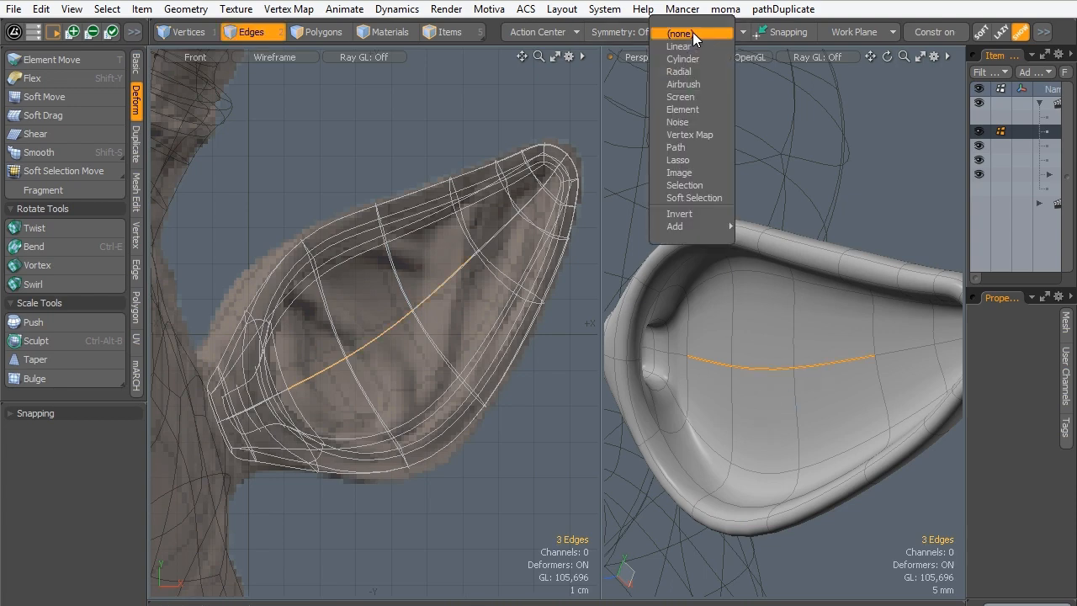
{"action": "left_click", "coordinate": [677, 201]}
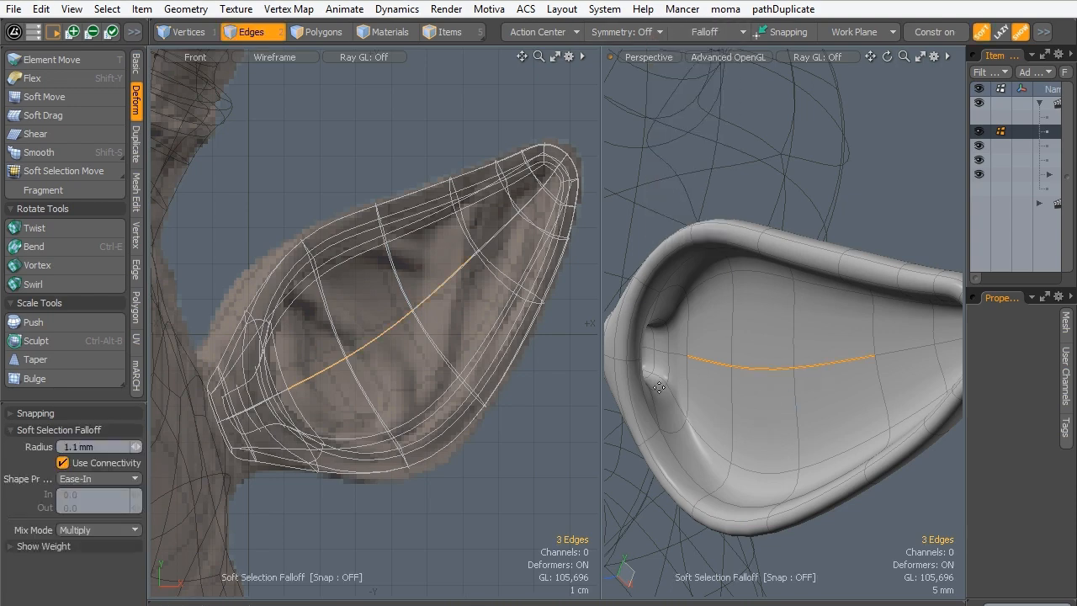
{"action": "key", "text": "w"}
{"action": "left_click_drag", "start_coordinate": [659, 387], "coordinate": [668, 417], "text": "alt"}
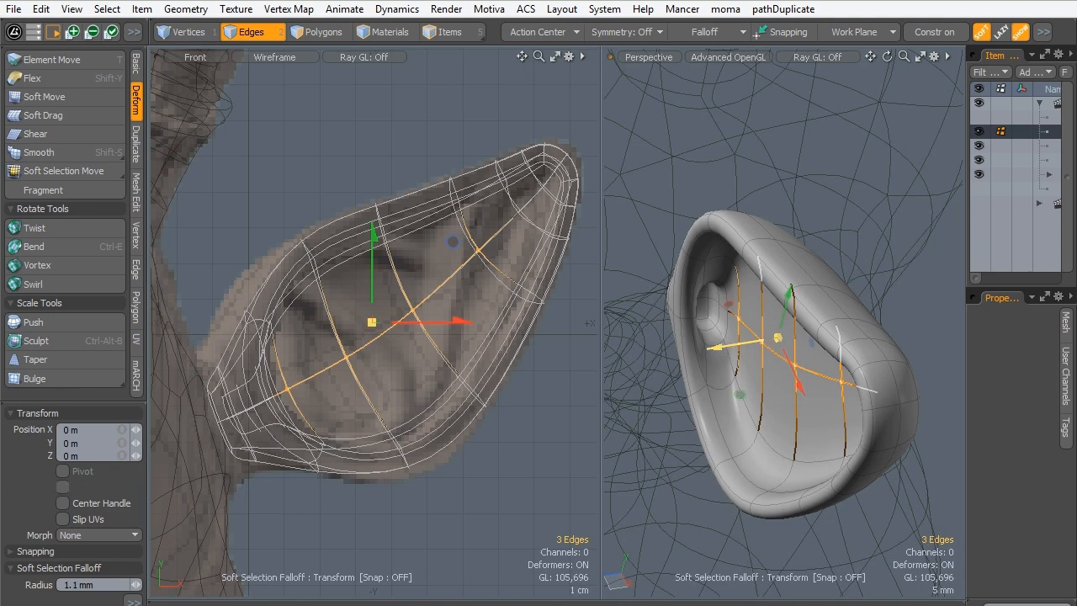
{"action": "key", "text": "q"}
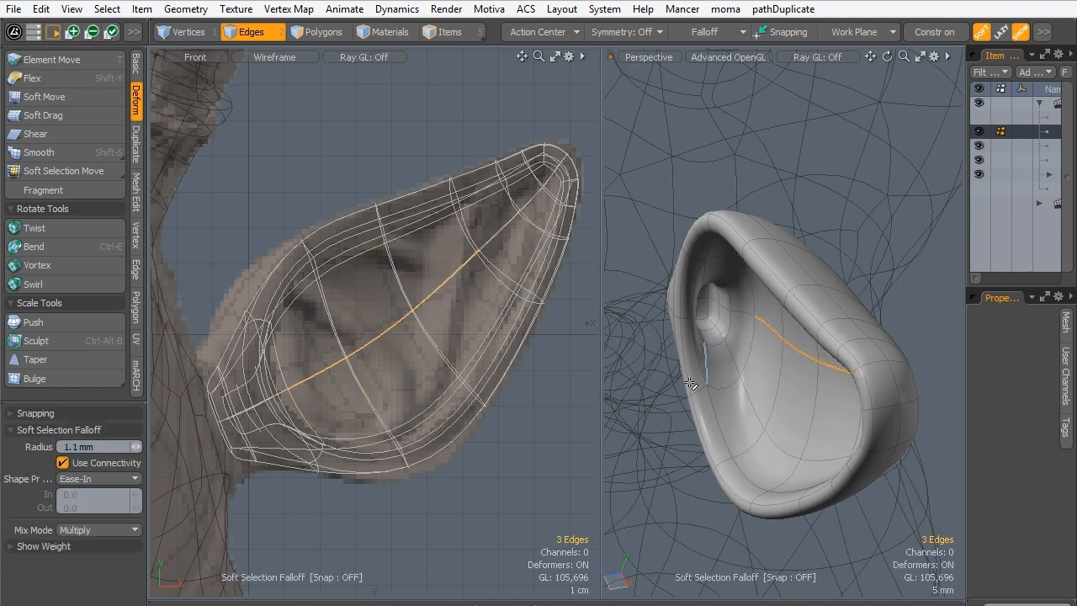
{"action": "left_click_drag", "start_coordinate": [690, 383], "coordinate": [796, 382], "text": "alt"}
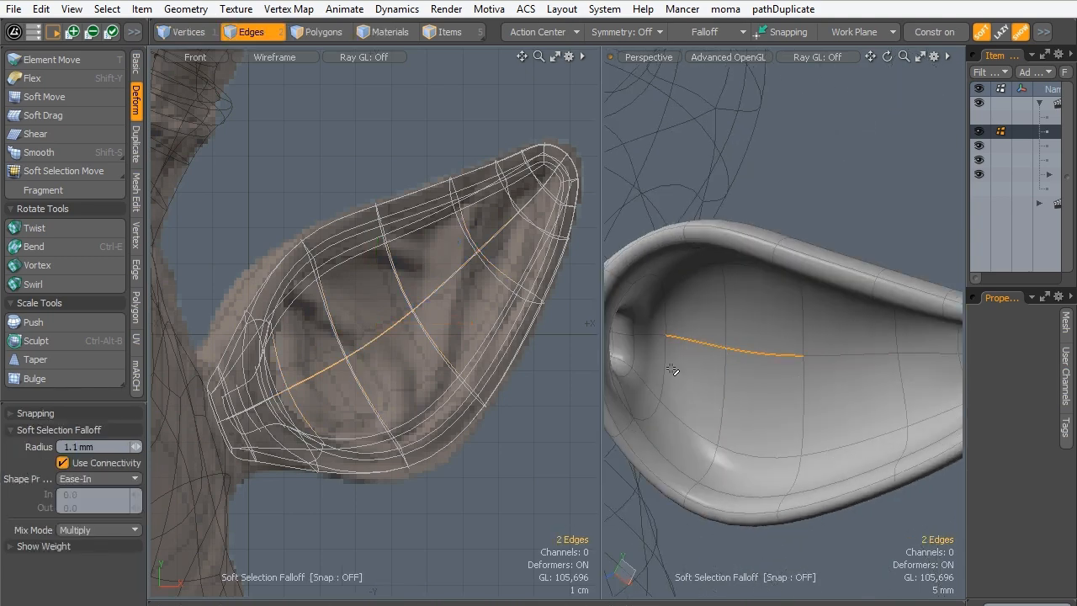
- Push the two centre edges of the recess floor deeper along Z with the soft falloff, and deselect them
{"action": "key", "text": "w"}
{"action": "left_click_drag", "start_coordinate": [682, 365], "coordinate": [711, 350], "text": "alt"}
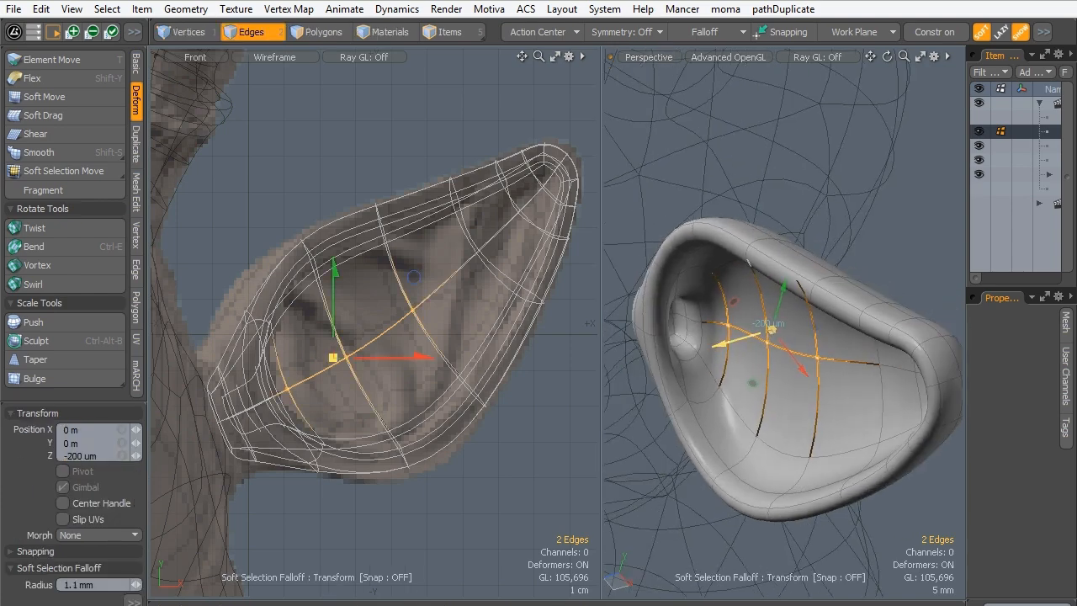
{"action": "left_click_drag", "start_coordinate": [771, 328], "coordinate": [817, 316]}
{"action": "left_click_drag", "start_coordinate": [781, 415], "coordinate": [739, 370], "text": "alt"}
{"action": "key", "text": "q"}
{"action": "key", "text": "Escape"}
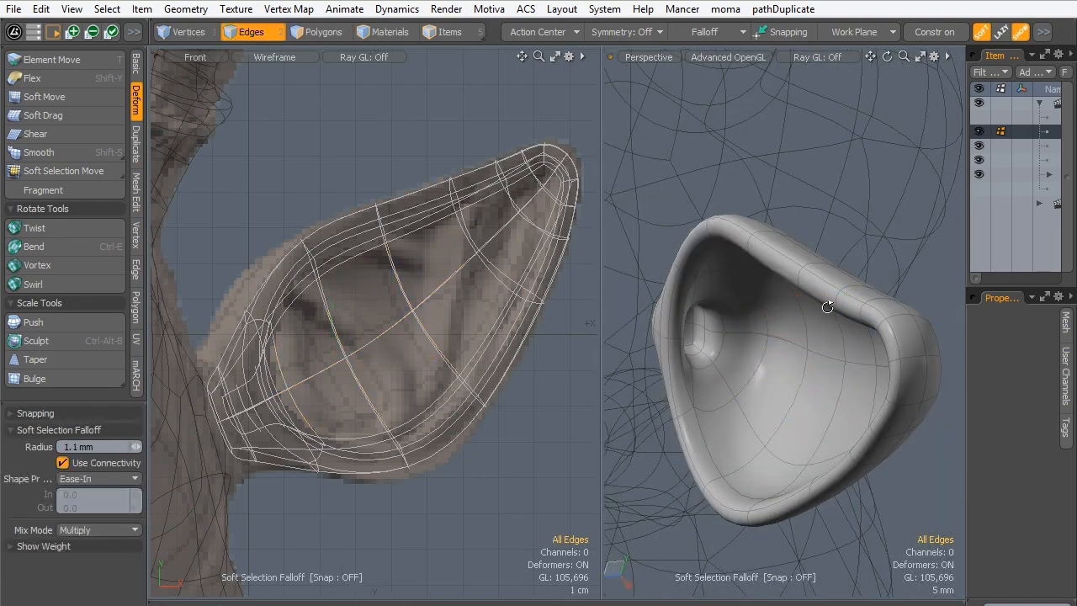
- Select the two recess floor polygons nearest the ear's tip and move them about -2.5 mm in X and -2.2 mm in Y
{"action": "left_click_drag", "start_coordinate": [829, 300], "coordinate": [839, 321], "text": "alt"}
{"action": "left_click_drag", "start_coordinate": [840, 321], "coordinate": [673, 341], "text": "alt+shift"}
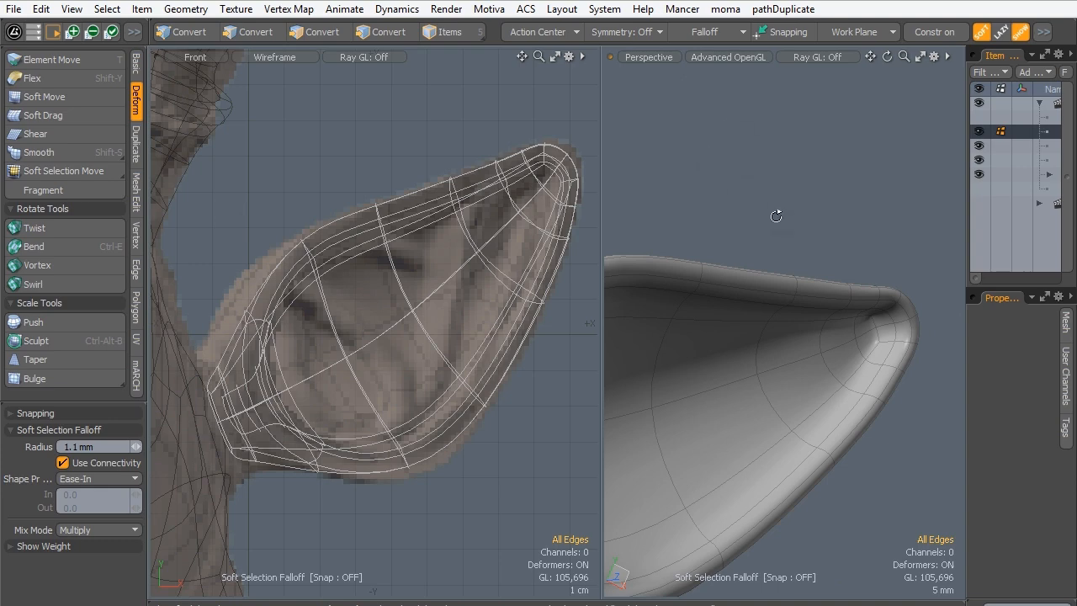
{"action": "left_click_drag", "start_coordinate": [819, 336], "coordinate": [766, 247], "text": "alt"}
{"action": "left_click_drag", "start_coordinate": [858, 310], "coordinate": [873, 370], "text": "ctrl+alt"}
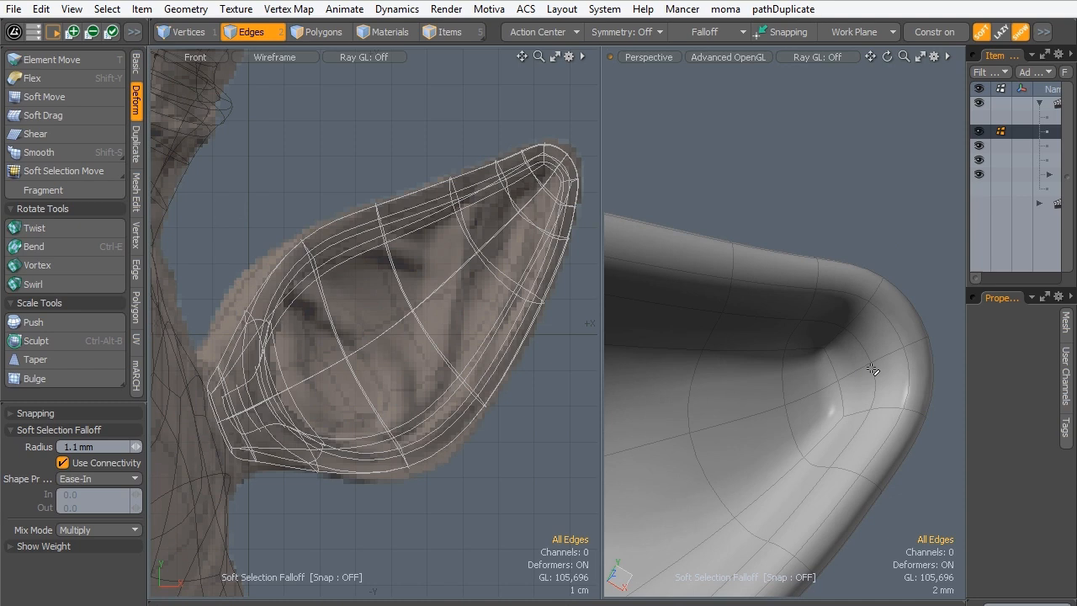
{"action": "left_click", "coordinate": [298, 38]}
{"action": "left_click_drag", "start_coordinate": [807, 370], "coordinate": [811, 424]}
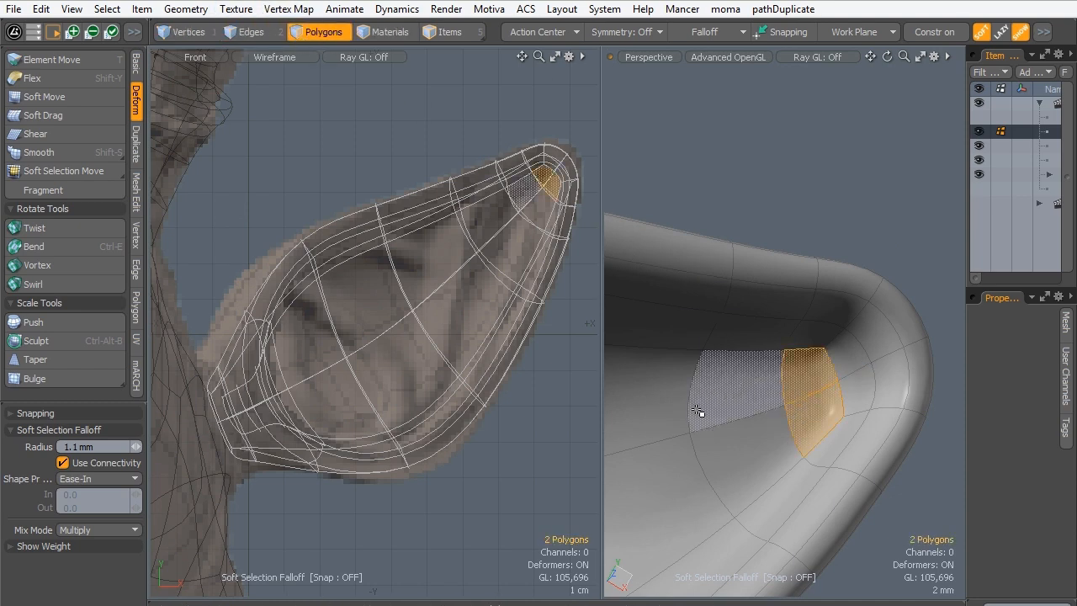
{"action": "key", "text": "w"}
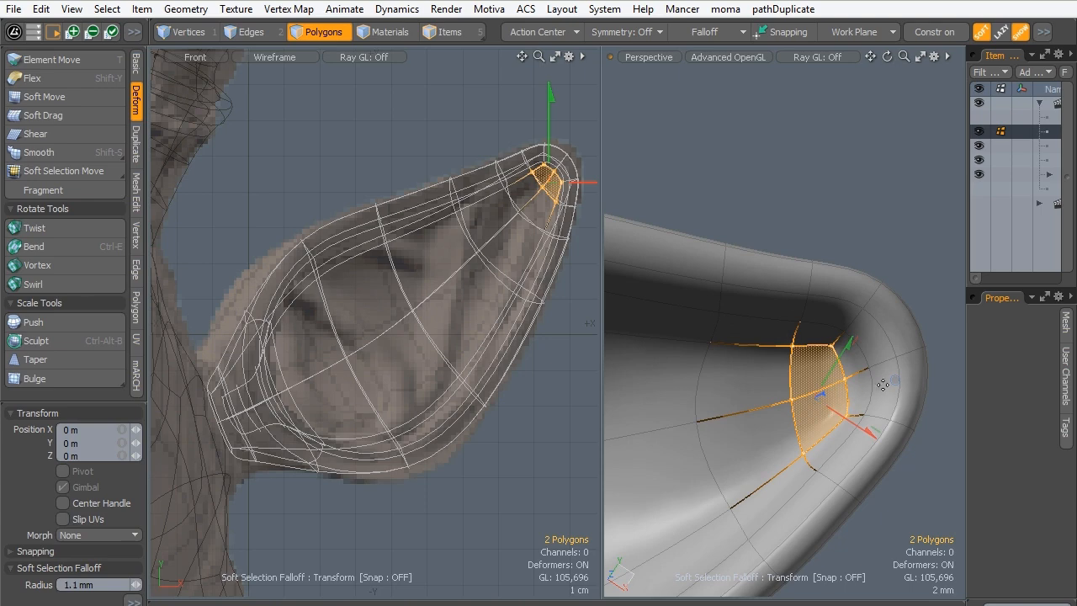
{"action": "left_click_drag", "start_coordinate": [855, 402], "coordinate": [662, 407], "text": "alt"}
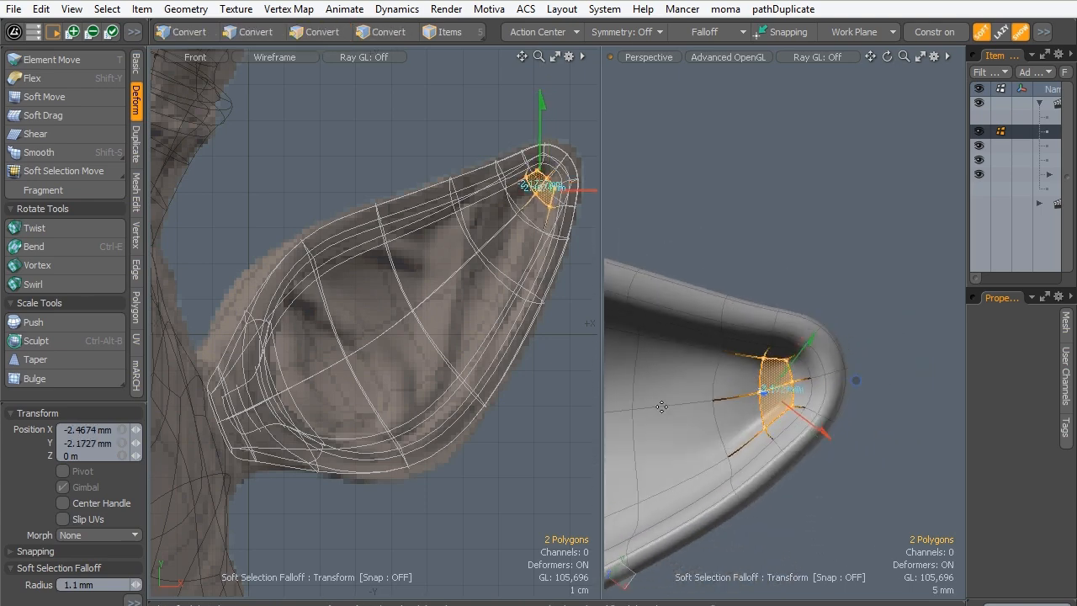
- Grow the selection to ten polygons around the recess's tip end, shift them, and clear the selection
{"action": "key", "text": "shift+Up"}
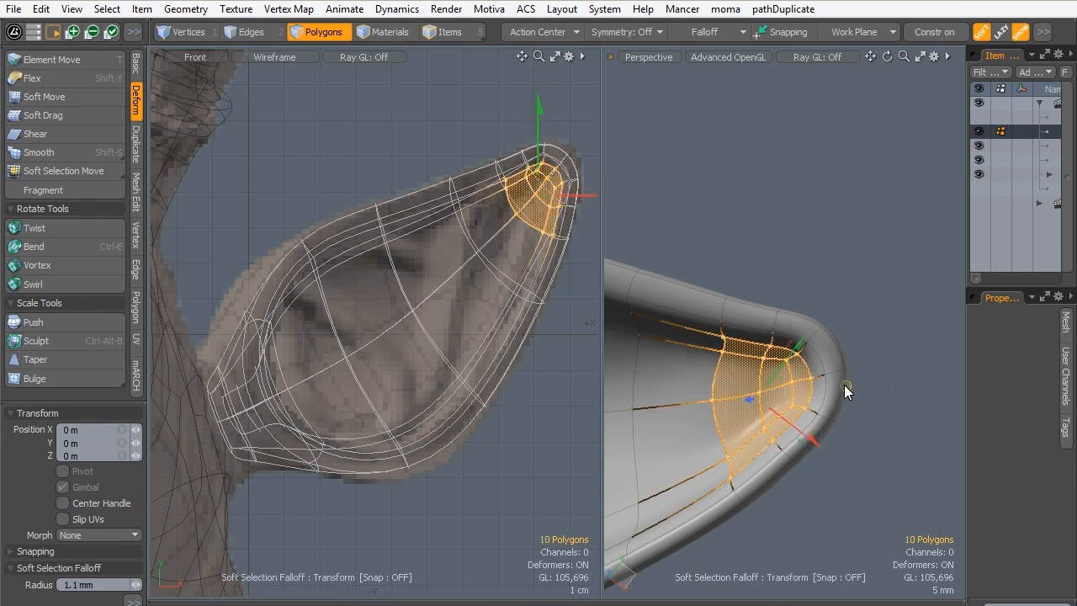
{"action": "left_click_drag", "start_coordinate": [845, 387], "coordinate": [818, 390]}
{"action": "key", "text": "space"}
{"action": "left_click", "coordinate": [863, 238]}
- Select the two edges crossing the back of the ear below its tip and move them closer to the tip
{"action": "left_click_drag", "start_coordinate": [812, 338], "coordinate": [702, 341], "text": "alt"}
{"action": "left_click", "coordinate": [786, 370]}
{"action": "left_click", "coordinate": [262, 33]}
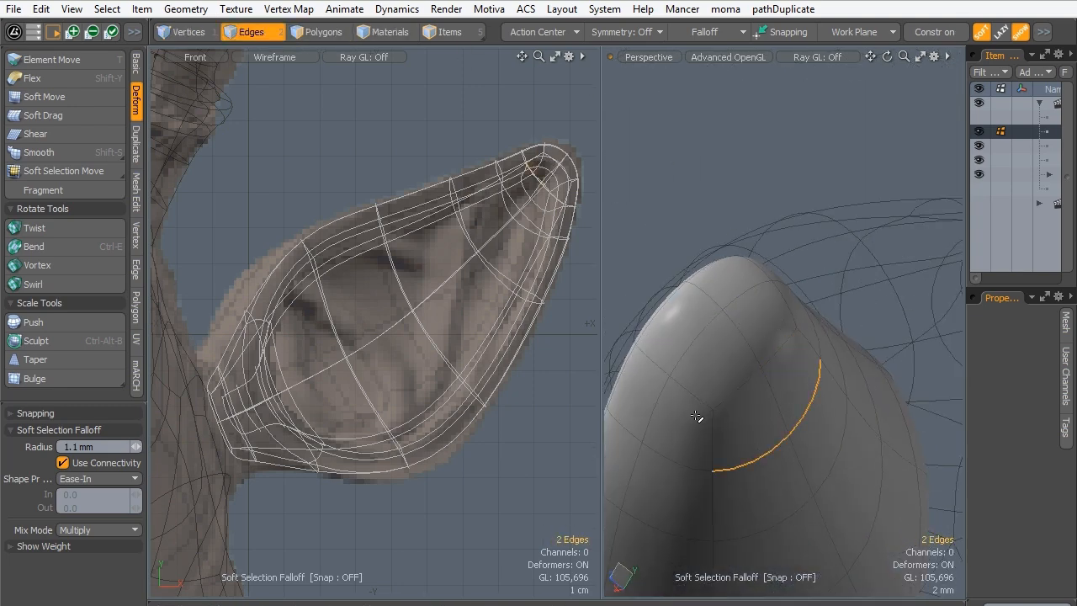
{"action": "key", "text": "w"}
{"action": "left_click_drag", "start_coordinate": [754, 396], "coordinate": [741, 320]}
{"action": "key", "text": "space"}
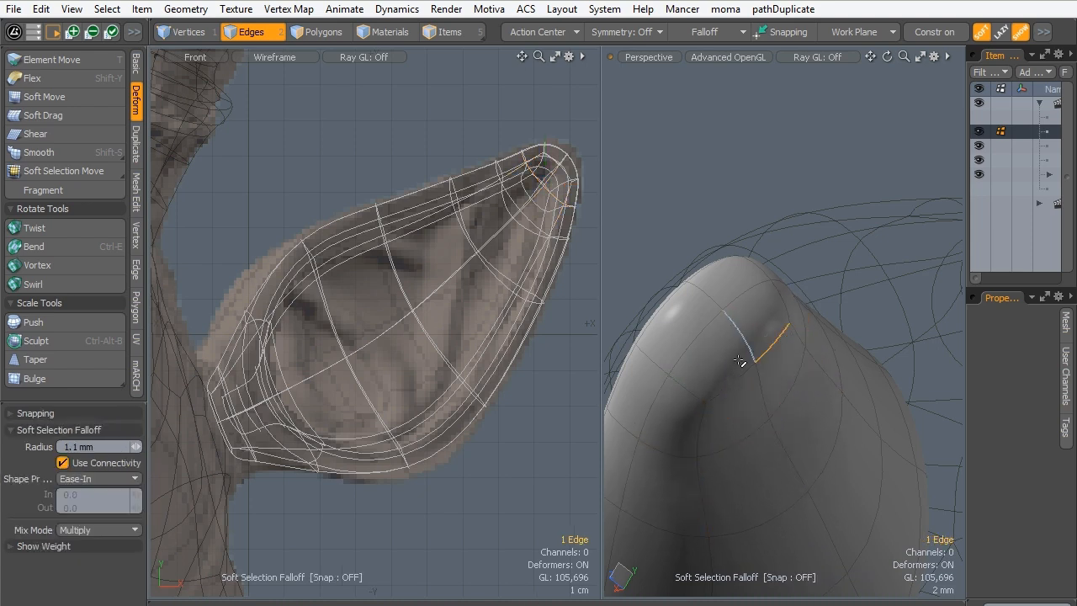
- Reposition the next two edge pairs across the ear's back, up to the outer rim of the tip, and deselect them
{"action": "key", "text": "w"}
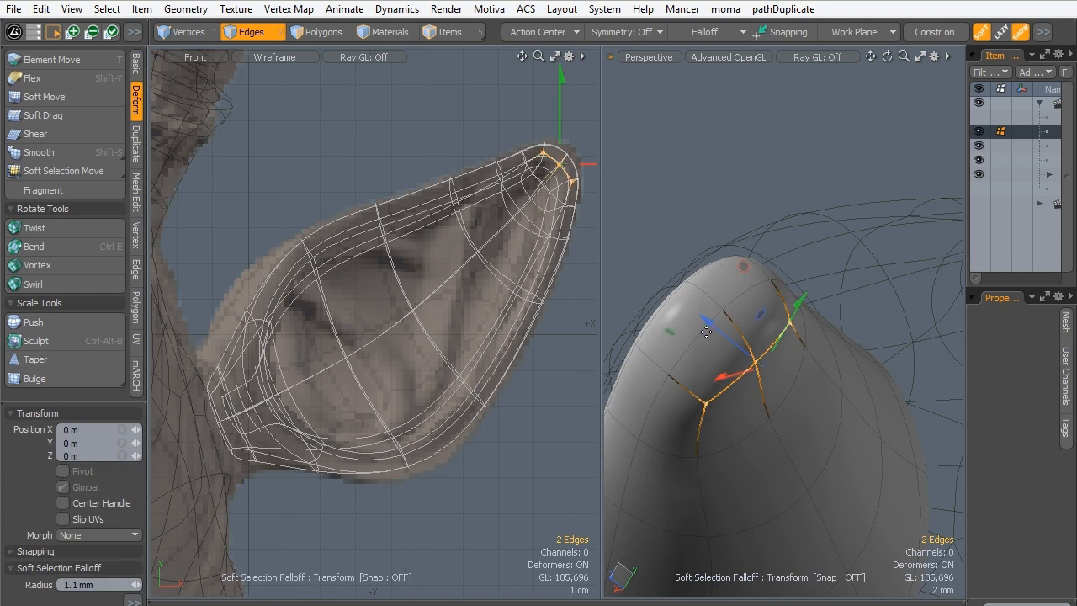
{"action": "left_click_drag", "start_coordinate": [750, 324], "coordinate": [734, 311]}
{"action": "key", "text": "space"}
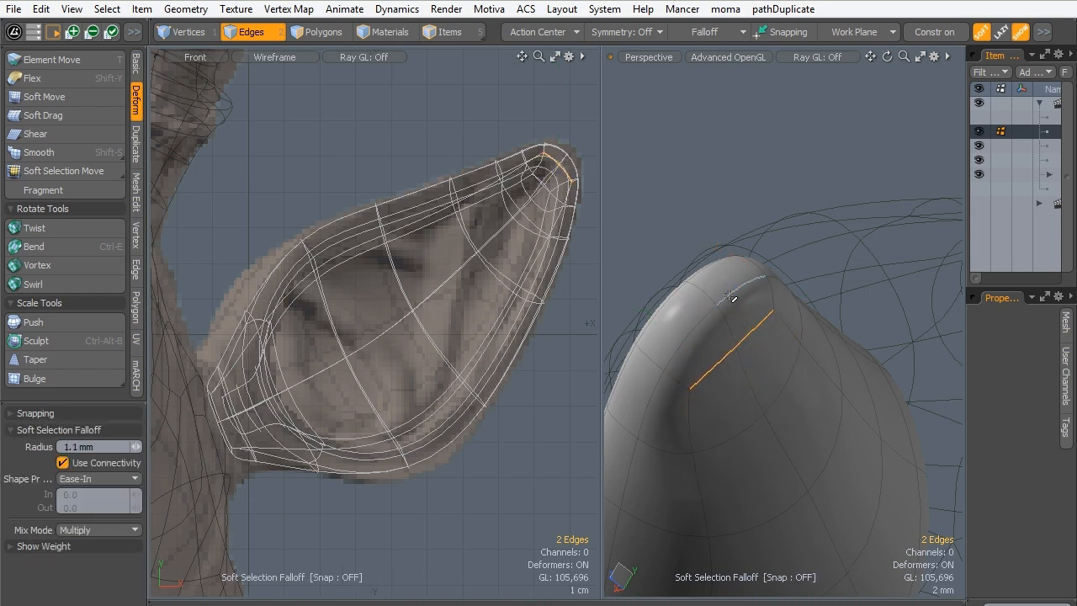
{"action": "key", "text": "w"}
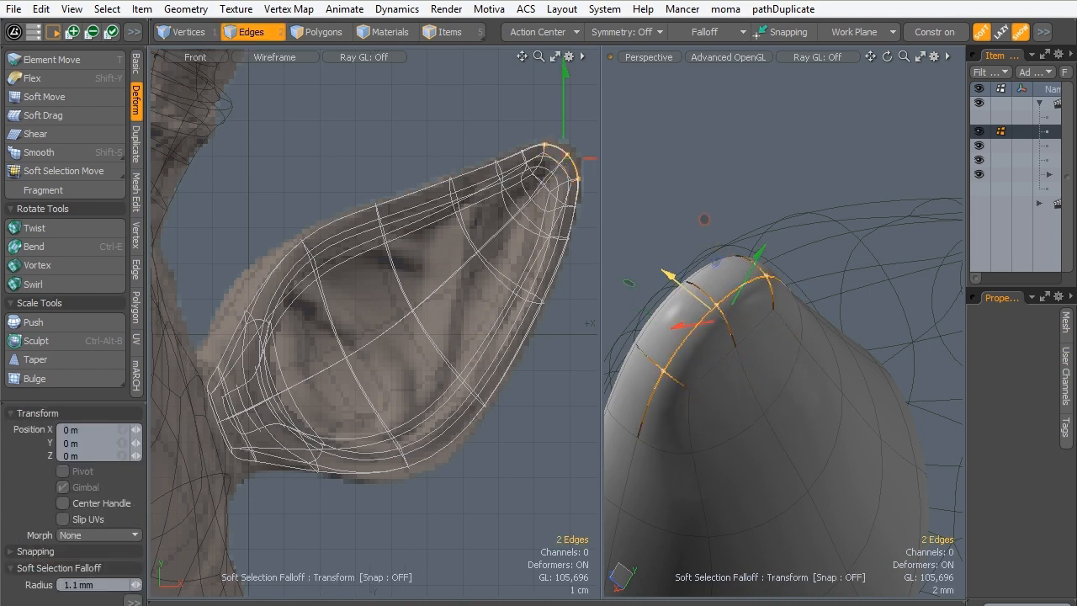
{"action": "left_click_drag", "start_coordinate": [669, 274], "coordinate": [641, 257]}
{"action": "key", "text": "space"}
{"action": "left_click", "coordinate": [613, 320]}
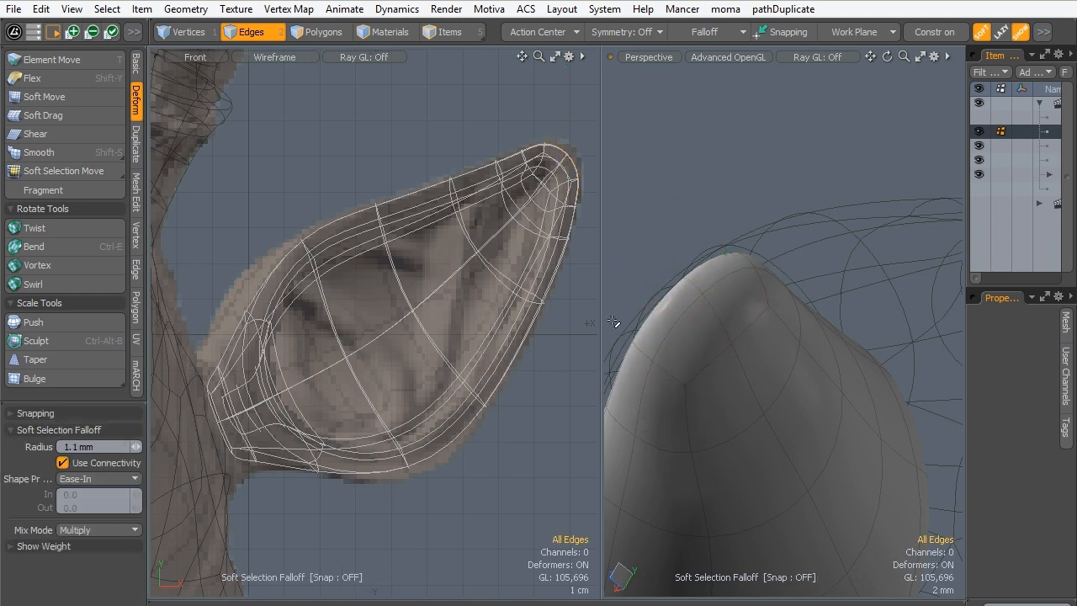
- Select the edges crossing the rim at the ear's tip, adjust their position, and clear the selection
{"action": "left_click_drag", "start_coordinate": [613, 320], "coordinate": [668, 407], "text": "alt"}
{"action": "left_click", "coordinate": [851, 374], "text": "shift"}
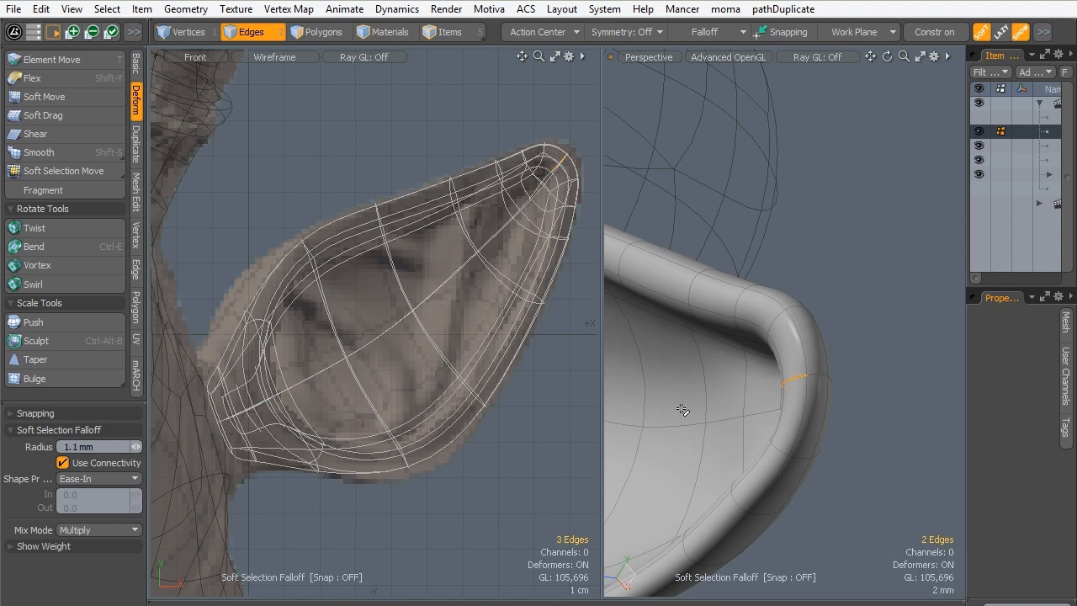
{"action": "key", "text": "w"}
{"action": "left_click_drag", "start_coordinate": [592, 94], "coordinate": [555, 148], "text": "alt+shift"}
{"action": "key", "text": "q"}
{"action": "key", "text": "Escape"}
- Select the six recess floor polygons near the ear's tip, move them -200 um in X and 3.4 mm in Z, and deselect them
{"action": "left_click_drag", "start_coordinate": [817, 410], "coordinate": [773, 447], "text": "alt"}
{"action": "left_click", "coordinate": [323, 31]}
{"action": "mouse_move", "coordinate": [747, 406]}
{"action": "left_mouse_down"}
{"action": "mouse_move", "coordinate": [678, 374]}
{"action": "mouse_move", "coordinate": [743, 419]}
{"action": "mouse_move", "coordinate": [715, 414]}
{"action": "mouse_move", "coordinate": [846, 452]}
{"action": "mouse_move", "coordinate": [870, 444]}
{"action": "mouse_move", "coordinate": [704, 430]}
{"action": "mouse_move", "coordinate": [695, 409]}
{"action": "mouse_move", "coordinate": [715, 409]}
{"action": "left_mouse_up"}
{"action": "key", "text": "w"}
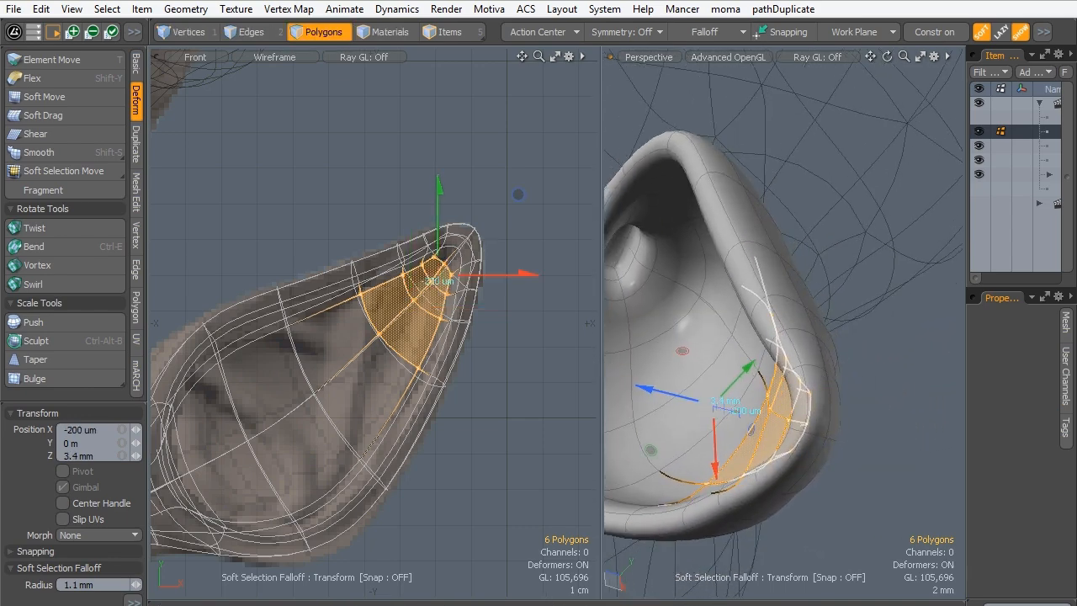
{"action": "key", "text": "q"}
{"action": "left_click", "coordinate": [883, 462]}
- Select the centre-line vertex of the recess floor near the ear's base and reposition it
{"action": "left_click_drag", "start_coordinate": [827, 378], "coordinate": [870, 298], "text": "alt"}
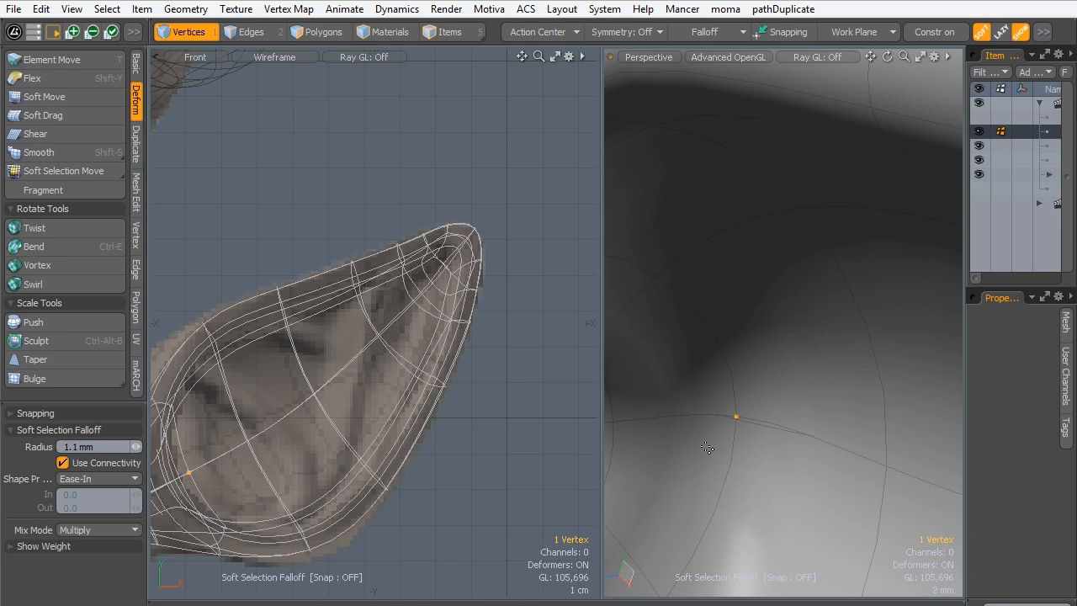
{"action": "key", "text": "w"}
{"action": "left_click_drag", "start_coordinate": [708, 448], "coordinate": [715, 387], "text": "alt"}
{"action": "key", "text": "q"}
- Examine the ear's shape from several angles and compare its placement with the head and the sculpt
{"action": "left_click_drag", "start_coordinate": [804, 324], "coordinate": [725, 373], "text": "ctrl+alt"}
{"action": "left_click_drag", "start_coordinate": [643, 256], "coordinate": [718, 342], "text": "alt"}
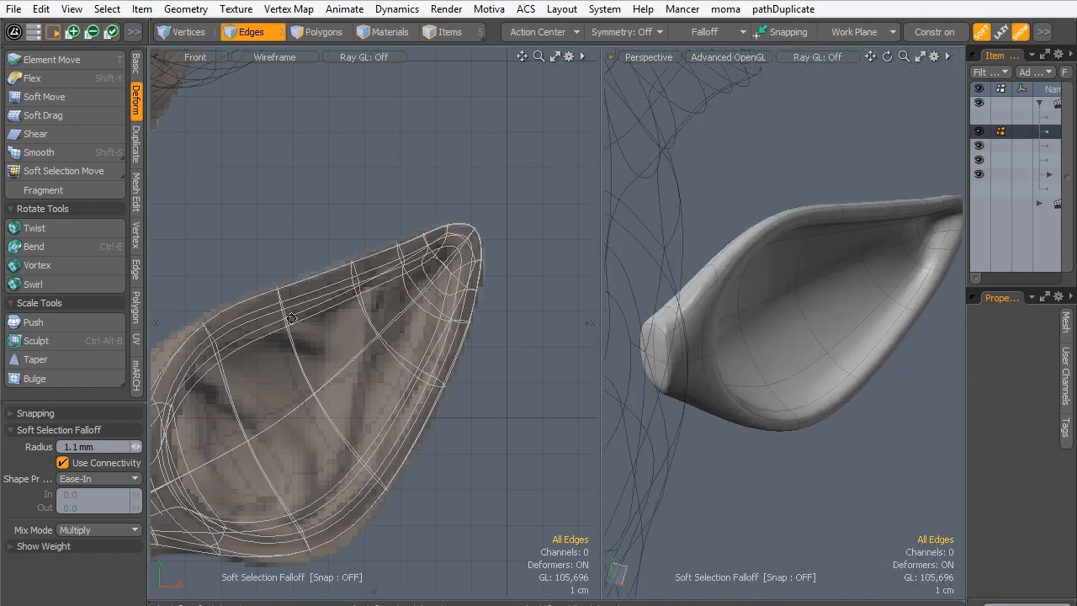
{"action": "left_click_drag", "start_coordinate": [291, 318], "coordinate": [260, 265], "text": "ctrl+alt"}
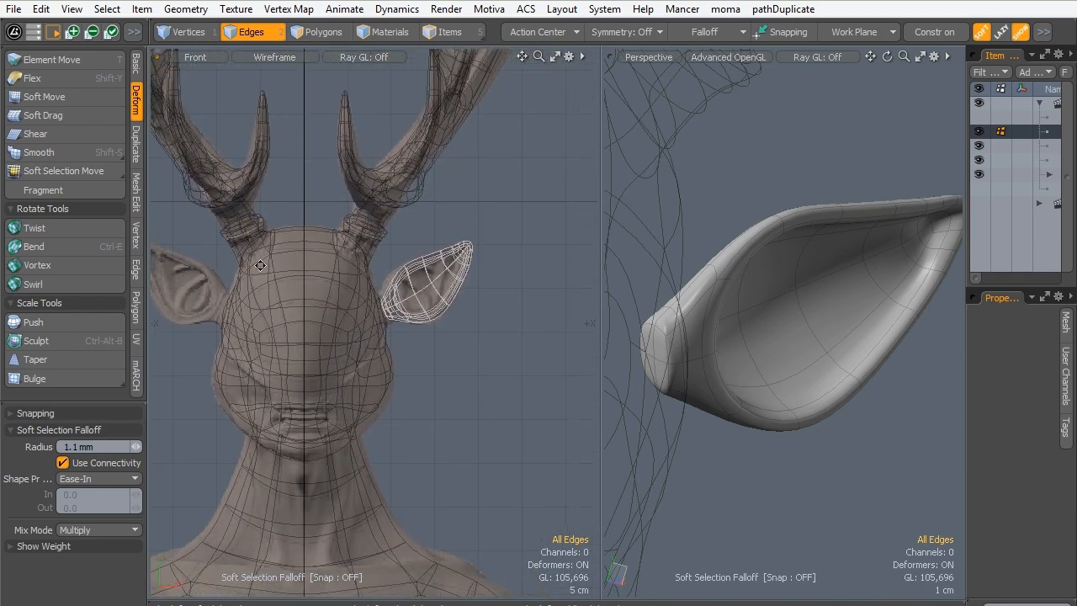
{"action": "left_click_drag", "start_coordinate": [330, 316], "coordinate": [296, 288], "text": "alt+shift"}
{"action": "left_click_drag", "start_coordinate": [704, 260], "coordinate": [641, 313], "text": "alt"}
{"action": "left_click_drag", "start_coordinate": [701, 288], "coordinate": [749, 368], "text": "alt+shift"}
{"action": "left_click_drag", "start_coordinate": [345, 248], "coordinate": [347, 262], "text": "alt+shift"}
{"action": "left_click_drag", "start_coordinate": [382, 261], "coordinate": [431, 188], "text": "ctrl+alt"}
{"action": "left_click_drag", "start_coordinate": [337, 228], "coordinate": [400, 225], "text": "alt+shift"}
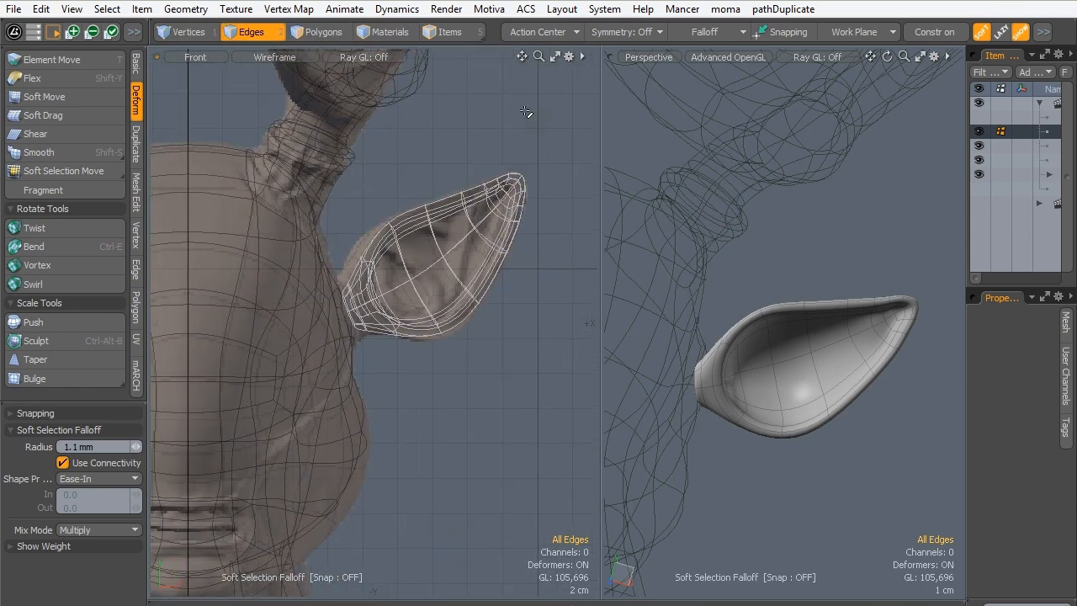
- Paste the ear's polygons into the Hern_base mesh and select all 138 of them there
{"action": "left_click", "coordinate": [320, 34]}
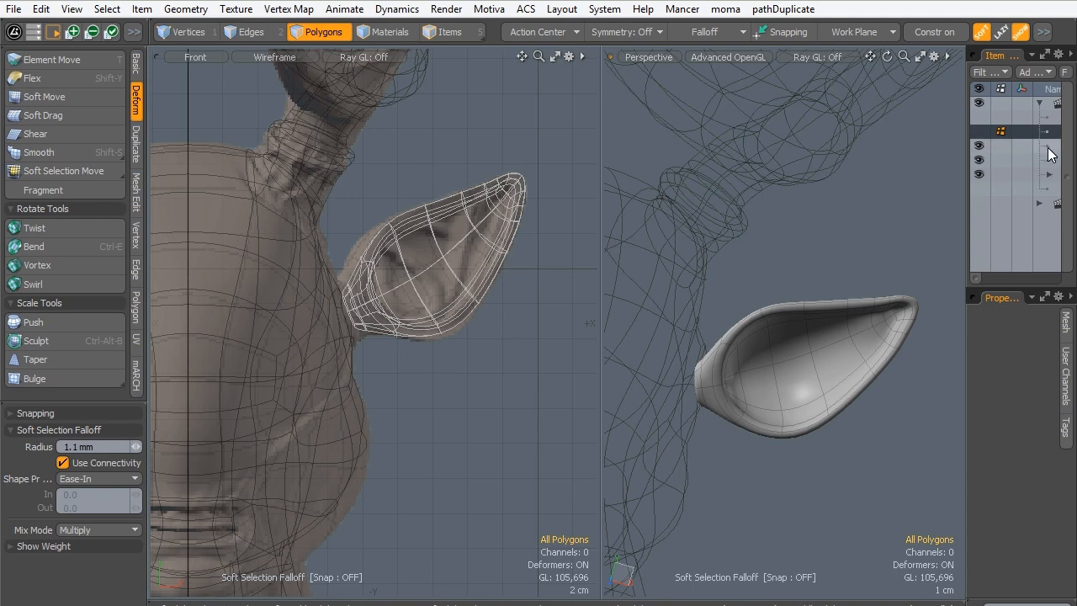
{"action": "left_click", "coordinate": [450, 32]}
{"action": "left_click", "coordinate": [366, 146]}
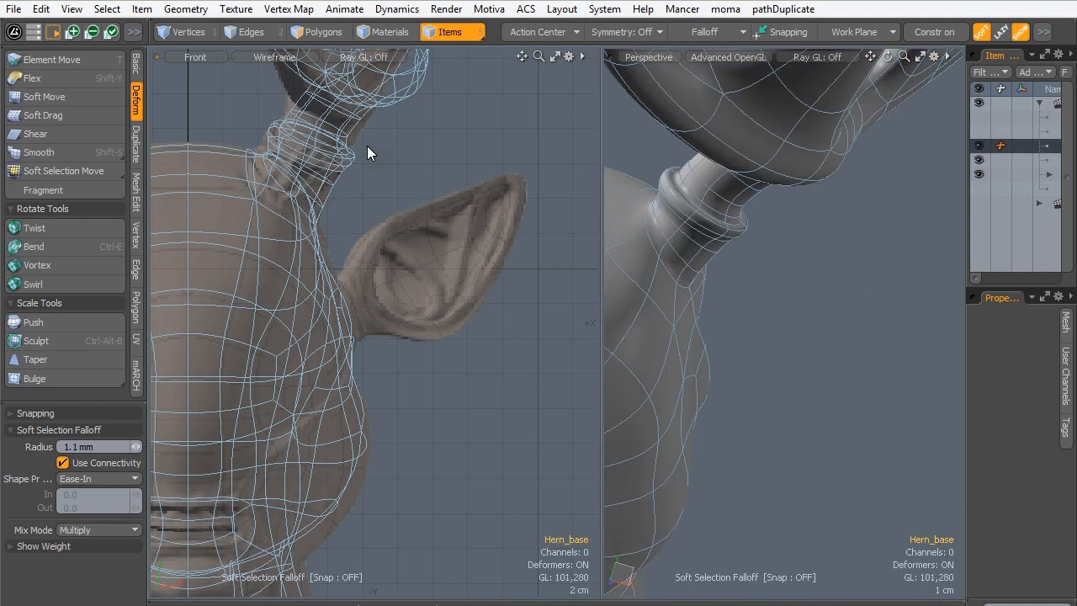
{"action": "left_click", "coordinate": [377, 265]}
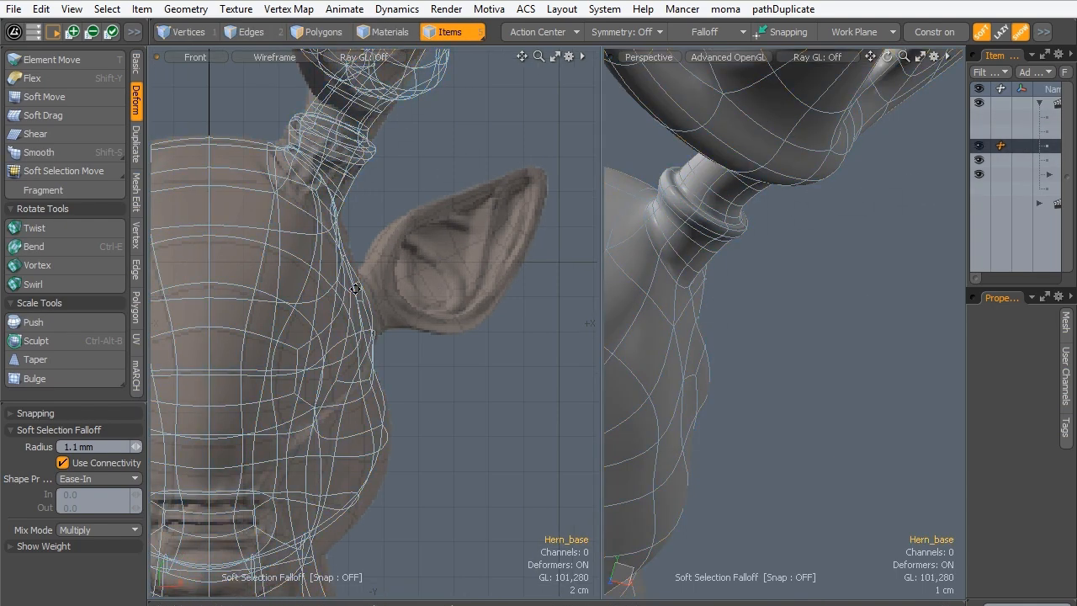
{"action": "left_click", "coordinate": [311, 32]}
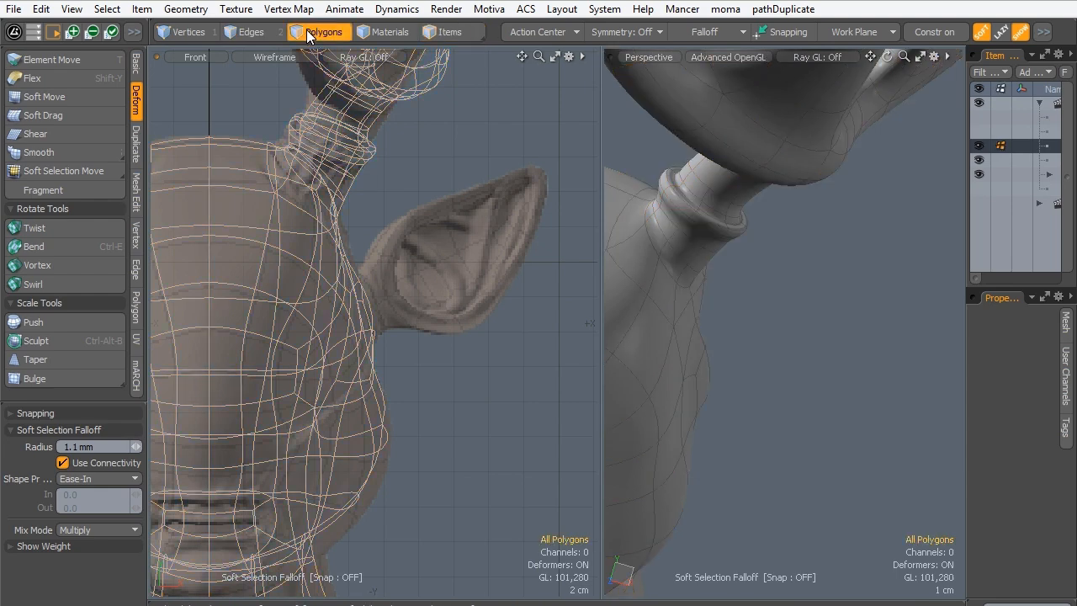
{"action": "key", "text": "ctrl+v"}
{"action": "left_click_drag", "start_coordinate": [754, 198], "coordinate": [715, 325], "text": "alt"}
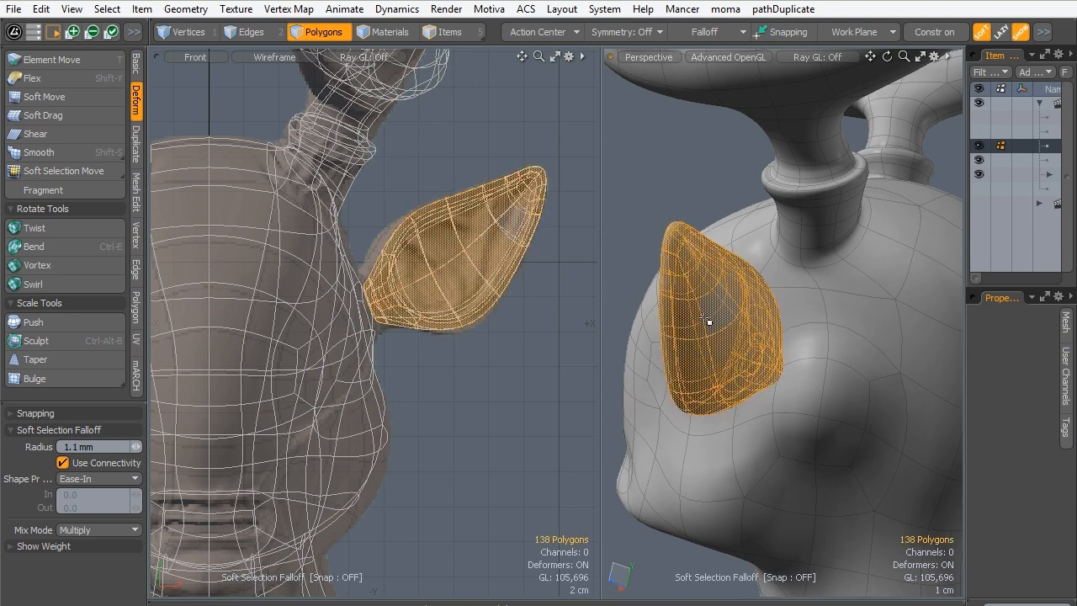
- Transform the pasted ear, moving it -4 cm in Z in the Right view toward the sculpt's ear
{"action": "key", "text": "y"}
{"action": "key", "text": "ctrl+space"}
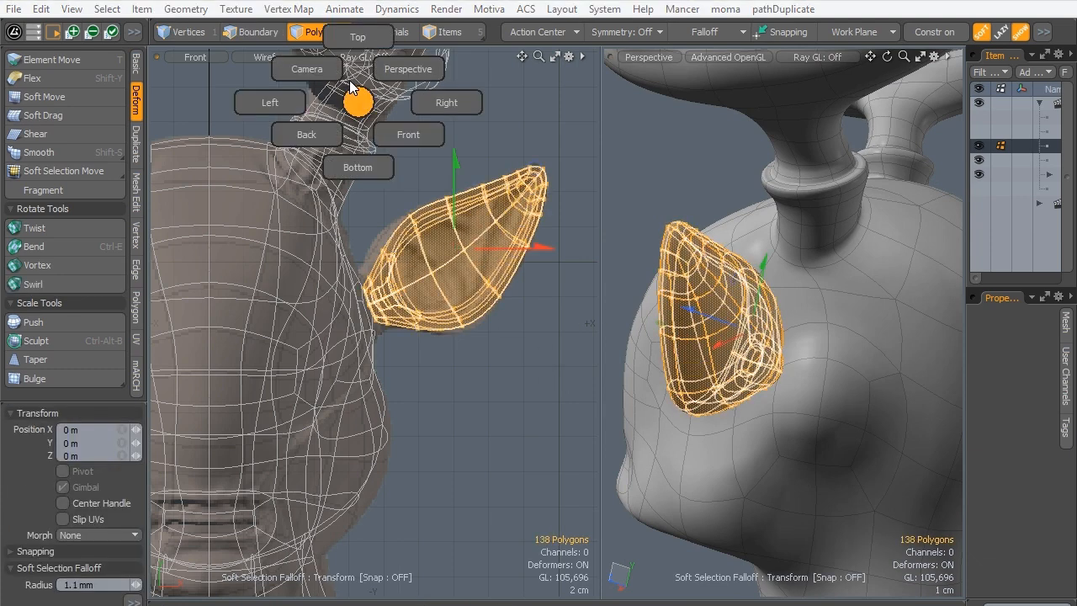
{"action": "left_click", "coordinate": [356, 40]}
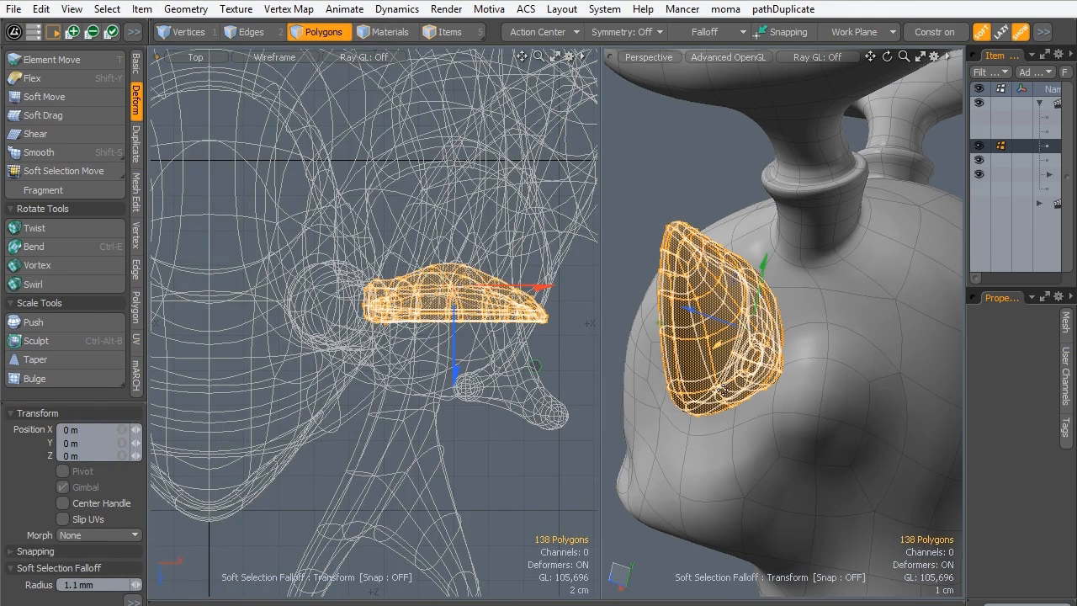
{"action": "key", "text": "ctrl+space"}
{"action": "left_click", "coordinate": [490, 339]}
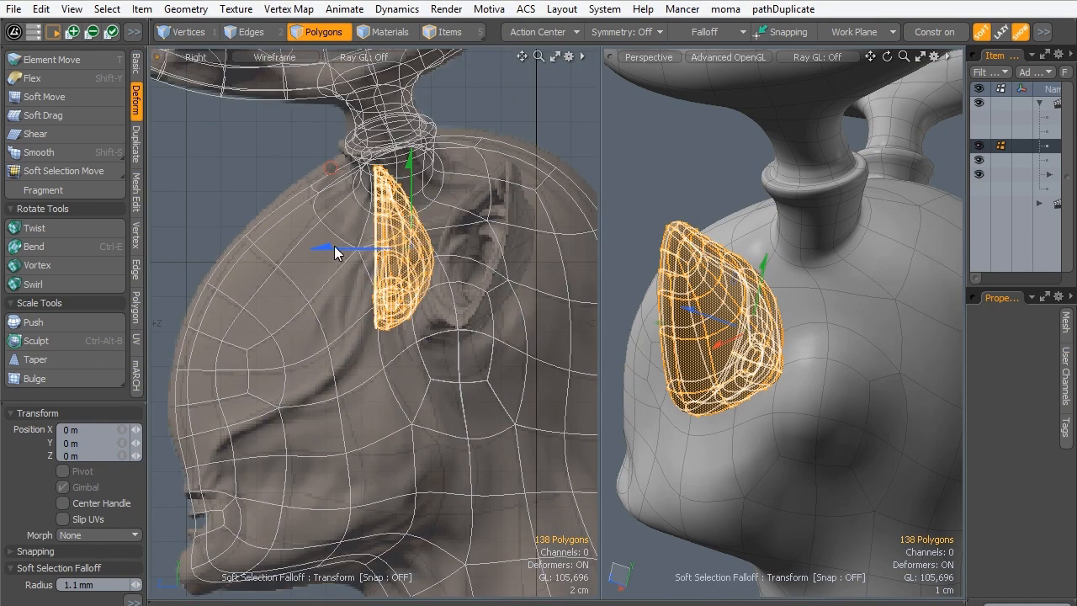
{"action": "left_click_drag", "start_coordinate": [331, 167], "coordinate": [394, 167]}
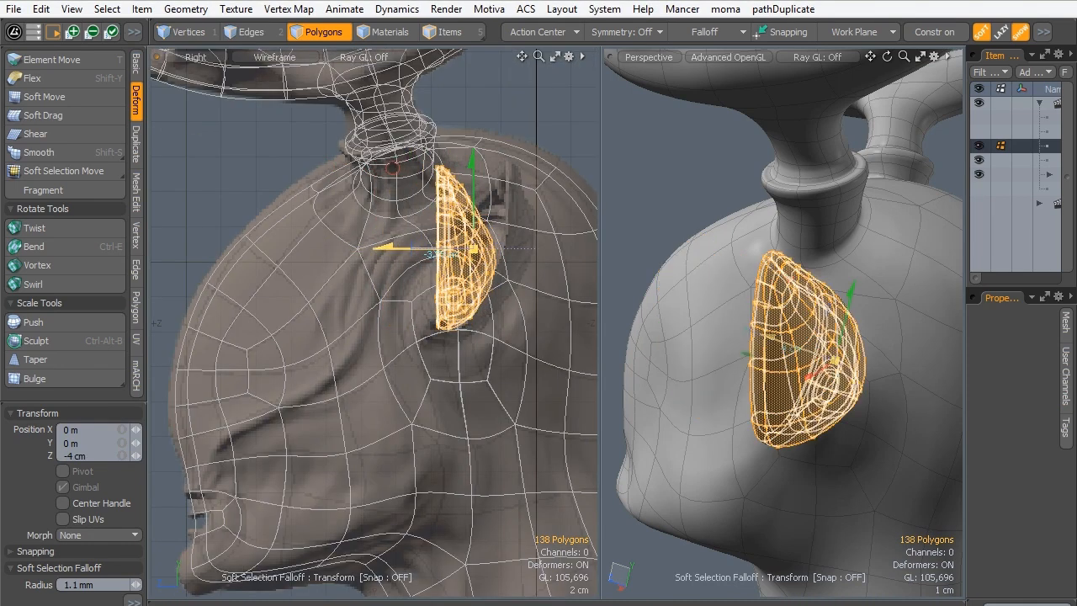
{"action": "key", "text": "space"}
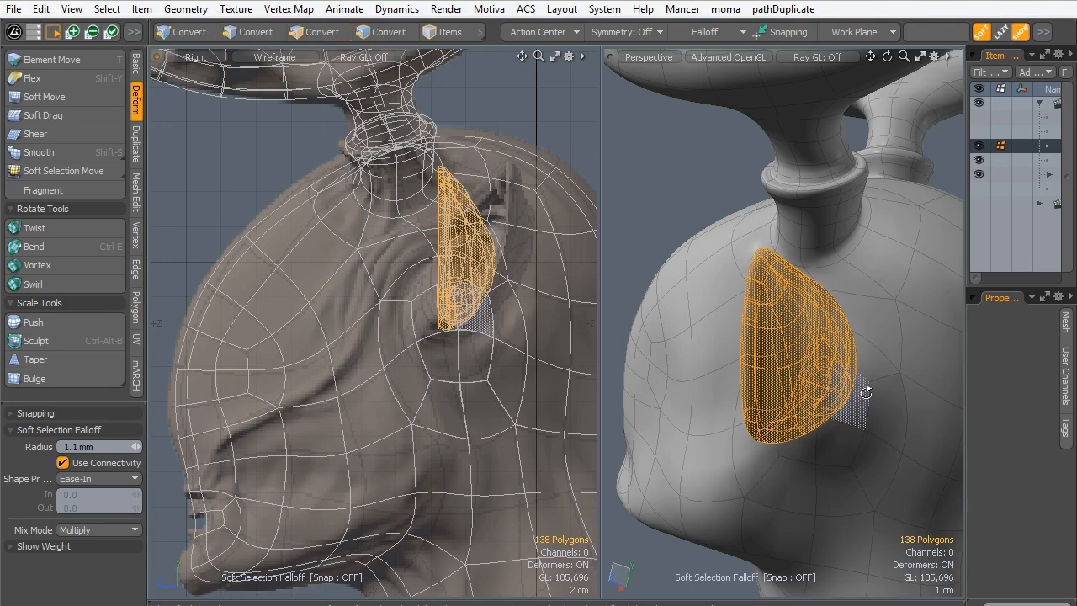
{"action": "left_click_drag", "start_coordinate": [870, 392], "coordinate": [677, 363], "text": "alt"}
{"action": "left_click_drag", "start_coordinate": [833, 366], "coordinate": [788, 300], "text": "alt"}
{"action": "left_click", "coordinate": [782, 364]}
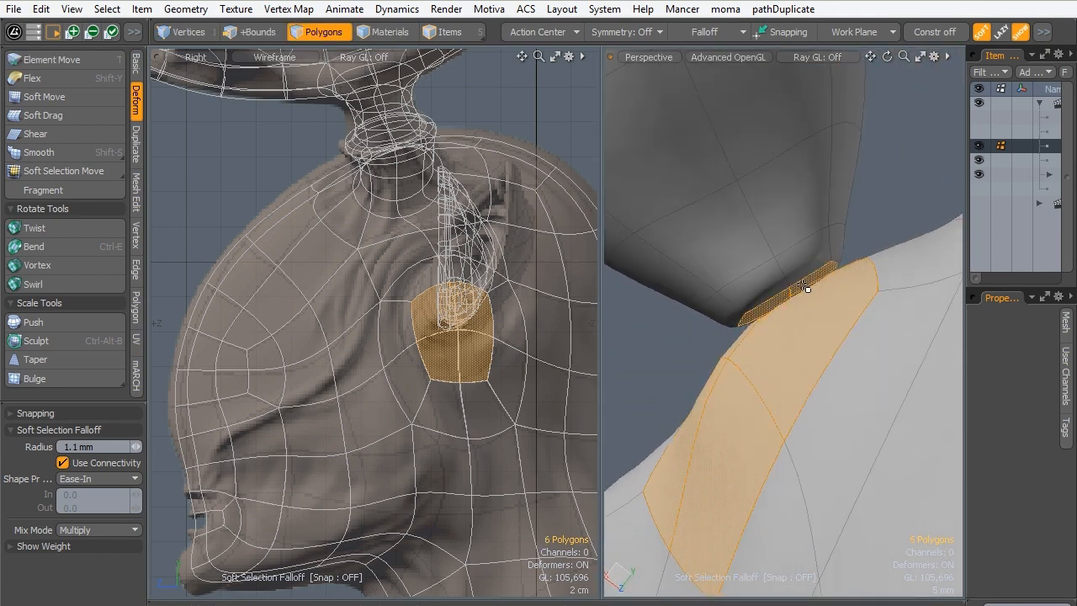
{"action": "left_click_drag", "start_coordinate": [688, 353], "coordinate": [735, 284], "text": "alt"}
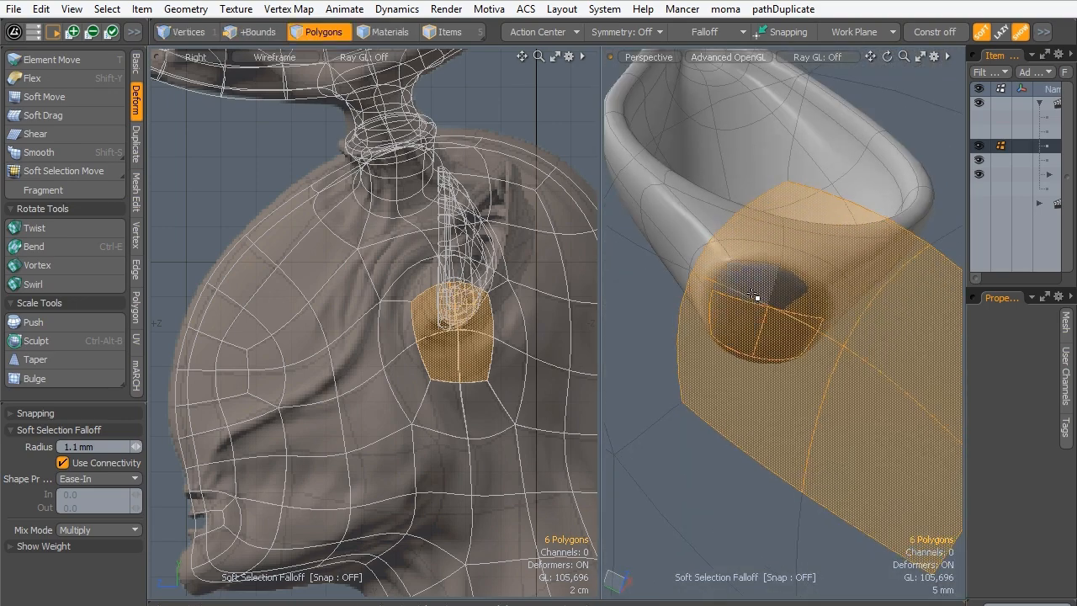
{"action": "left_click_drag", "start_coordinate": [880, 313], "coordinate": [822, 304], "text": "alt"}
- Select the whole ear again and show the head in the Front view
{"action": "left_click", "coordinate": [855, 244]}
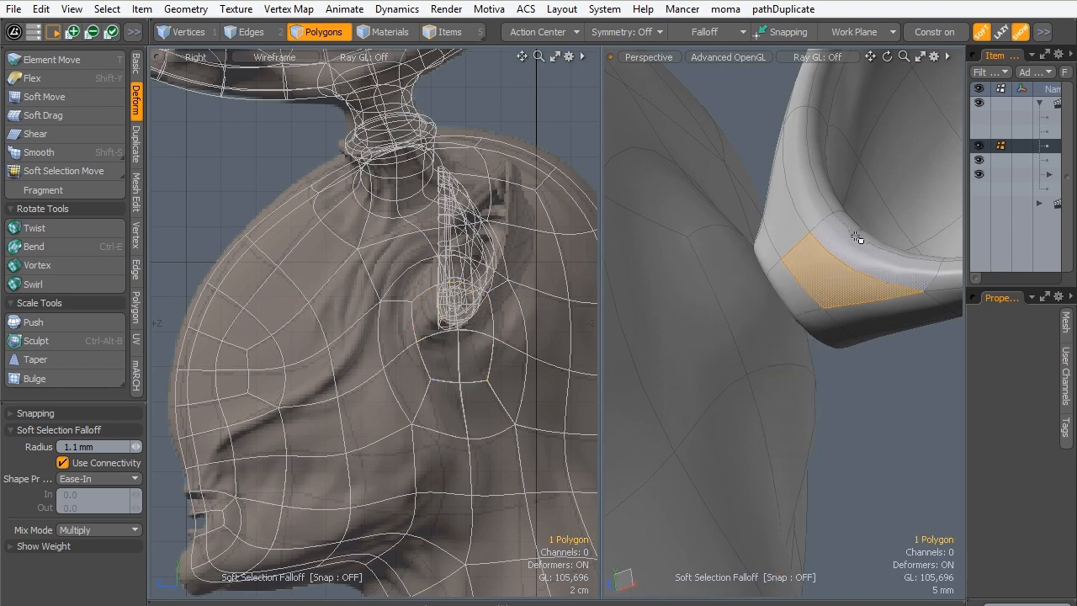
{"action": "double_click", "coordinate": [803, 263]}
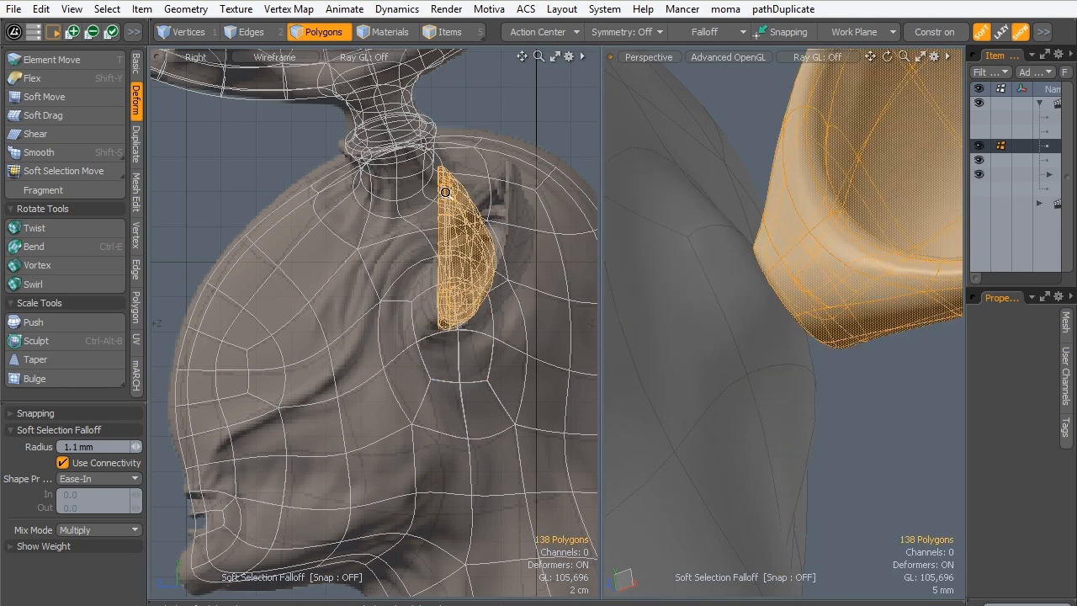
{"action": "scroll", "coordinate": [396, 290], "scroll_direction": "down", "scroll_amount": 4}
{"action": "key", "text": "shift+a"}
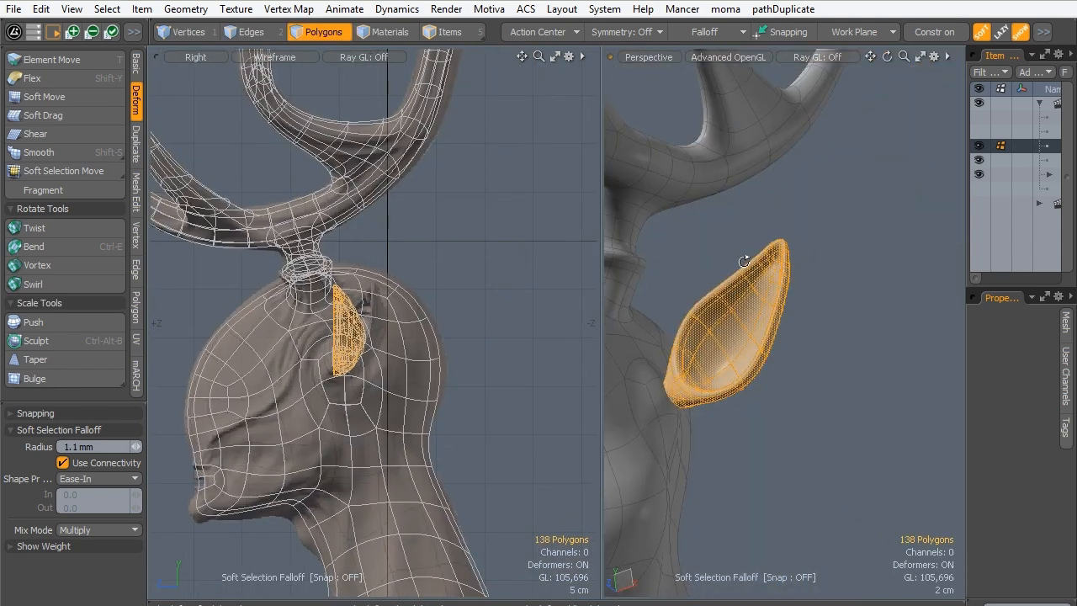
{"action": "key", "text": "ctrl+space"}
{"action": "left_click", "coordinate": [384, 378]}
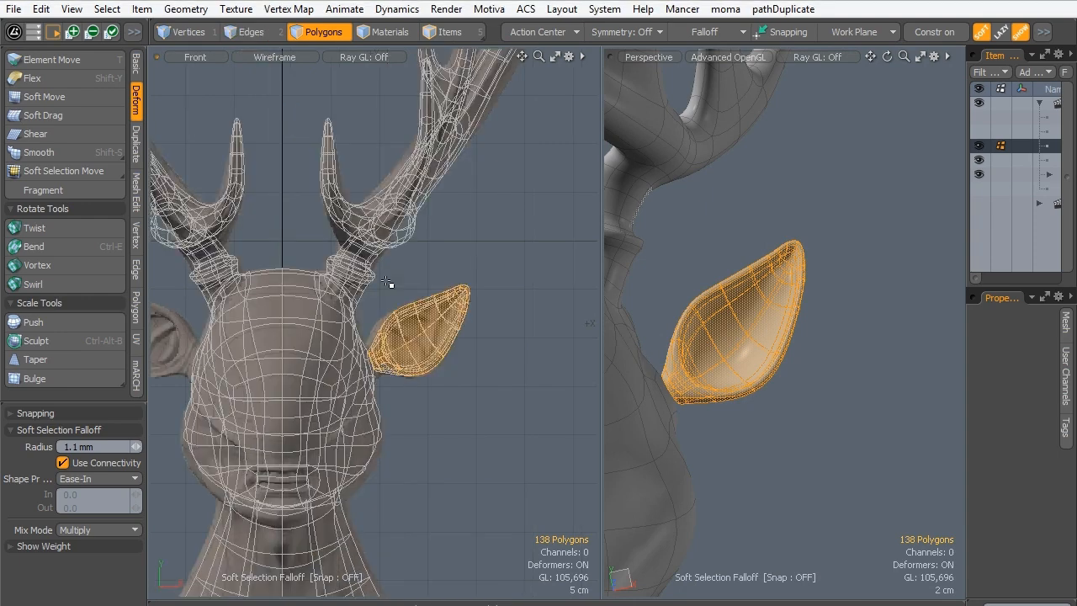
- Set the action center to Local and move the ear slightly outward and up, away from the head
{"action": "key", "text": "y"}
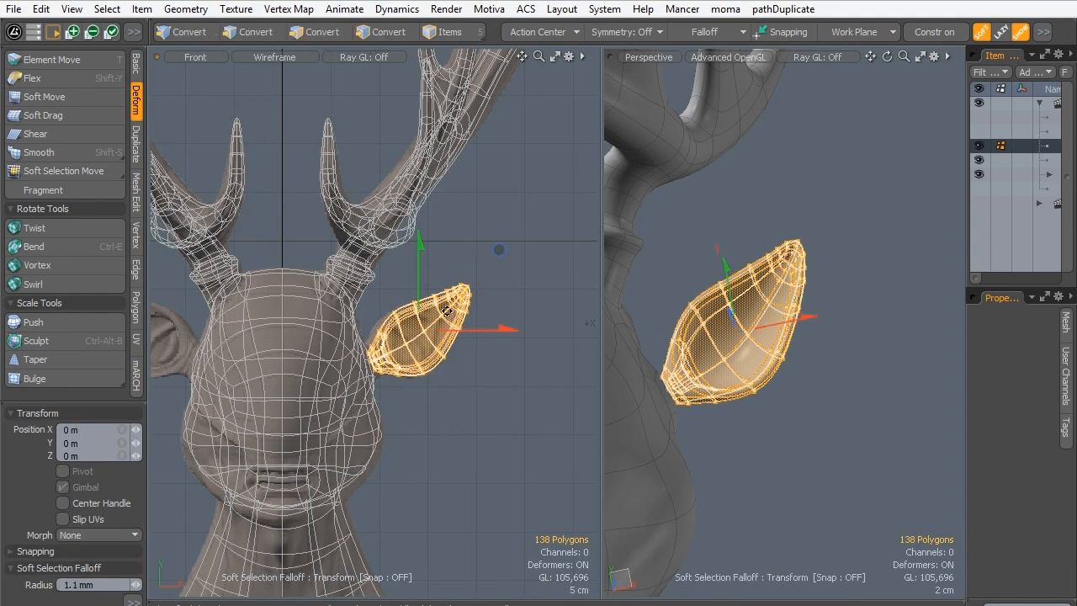
{"action": "key", "text": "alt+a"}
{"action": "left_click", "coordinate": [454, 253]}
{"action": "mouse_move", "coordinate": [488, 281]}
{"action": "left_mouse_down"}
{"action": "mouse_move", "coordinate": [504, 268]}
{"action": "mouse_move", "coordinate": [497, 274]}
{"action": "left_mouse_up"}
{"action": "key", "text": "space"}
- Select the end polygons of the ear's base together with the facing polygons on the side of the head, eight in total
{"action": "left_click_drag", "start_coordinate": [720, 390], "coordinate": [643, 356], "text": "alt"}
{"action": "scroll", "coordinate": [671, 343], "scroll_direction": "up", "scroll_amount": 5}
{"action": "mouse_move", "coordinate": [643, 356]}
{"action": "left_mouse_down", "text": "alt+shift"}
{"action": "mouse_move", "coordinate": [732, 368]}
{"action": "mouse_move", "coordinate": [725, 395]}
{"action": "mouse_move", "coordinate": [745, 471]}
{"action": "left_mouse_up", "text": "alt+shift"}
{"action": "mouse_move", "coordinate": [757, 403]}
{"action": "left_mouse_down", "text": "alt"}
{"action": "mouse_move", "coordinate": [908, 312]}
{"action": "mouse_move", "coordinate": [735, 315]}
{"action": "mouse_move", "coordinate": [760, 295]}
{"action": "mouse_move", "coordinate": [653, 334]}
{"action": "left_mouse_up", "text": "alt"}
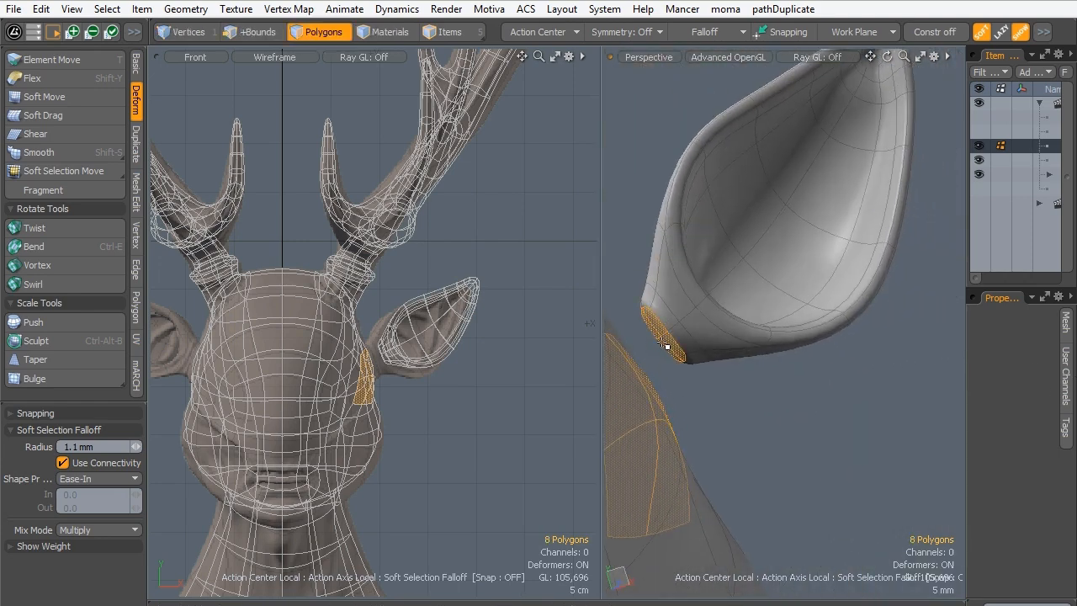
{"action": "left_click_drag", "start_coordinate": [765, 395], "coordinate": [620, 394], "text": "alt"}
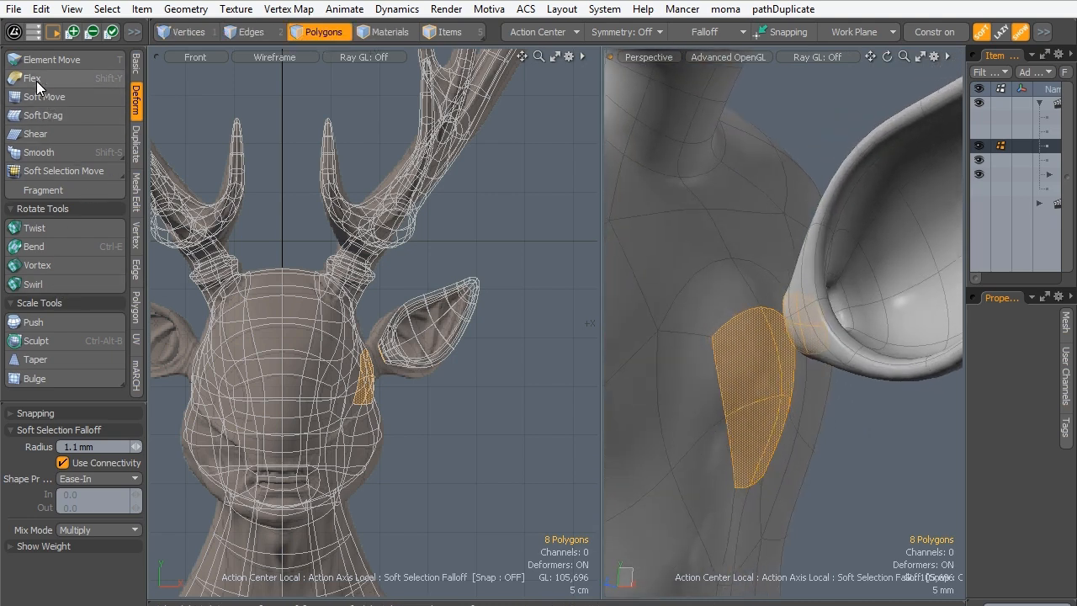
- Turn off the soft selection falloff and bridge the selected ear-base polygons to the head polygons
{"action": "left_click", "coordinate": [135, 194]}
{"action": "left_click", "coordinate": [135, 269]}
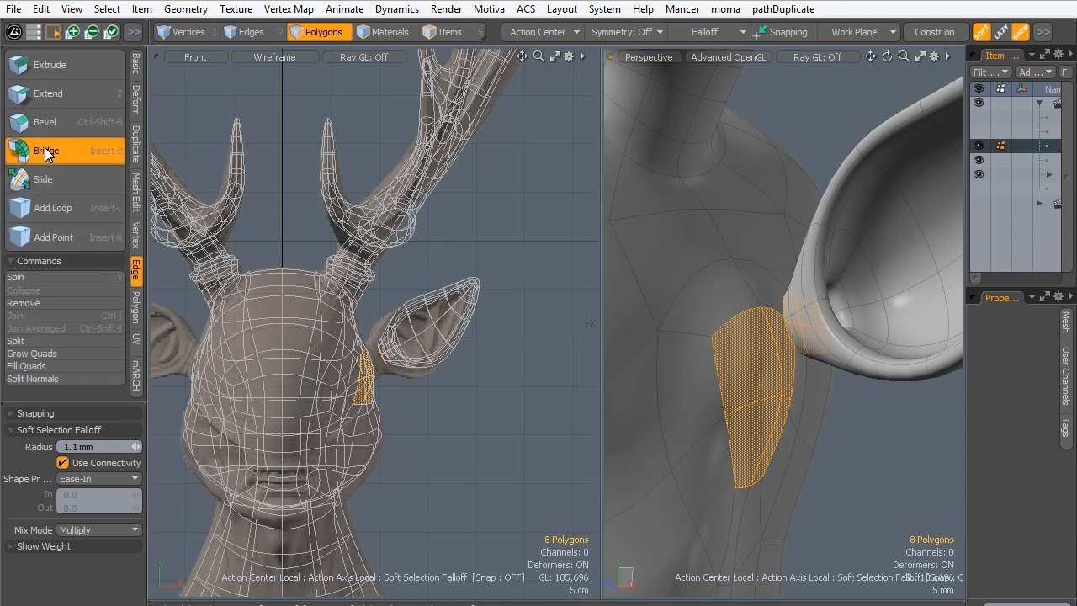
{"action": "left_click", "coordinate": [46, 153]}
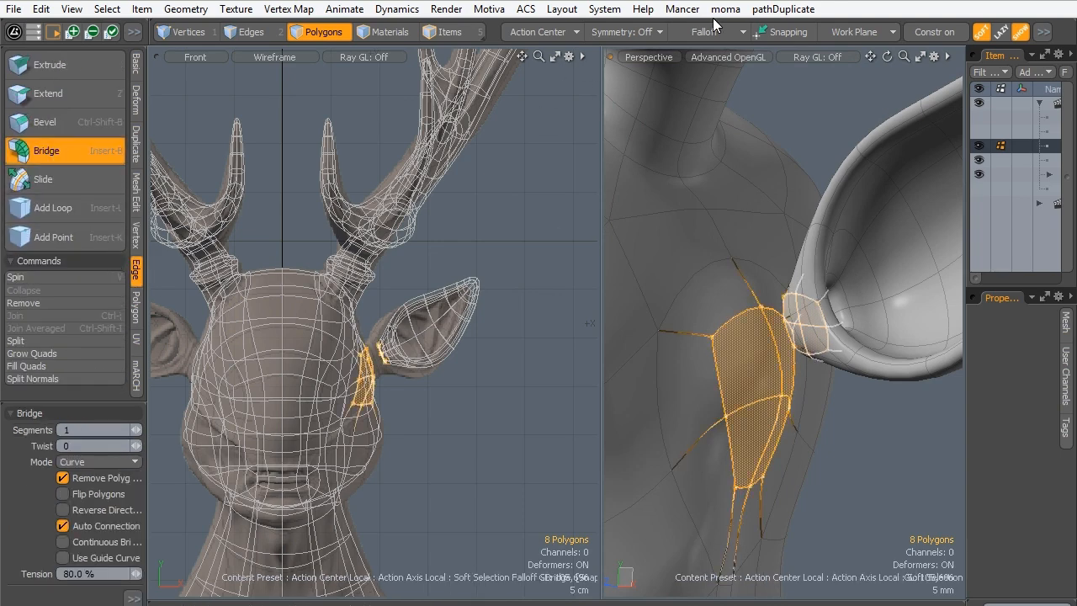
{"action": "left_click", "coordinate": [756, 32]}
{"action": "left_click", "coordinate": [725, 186]}
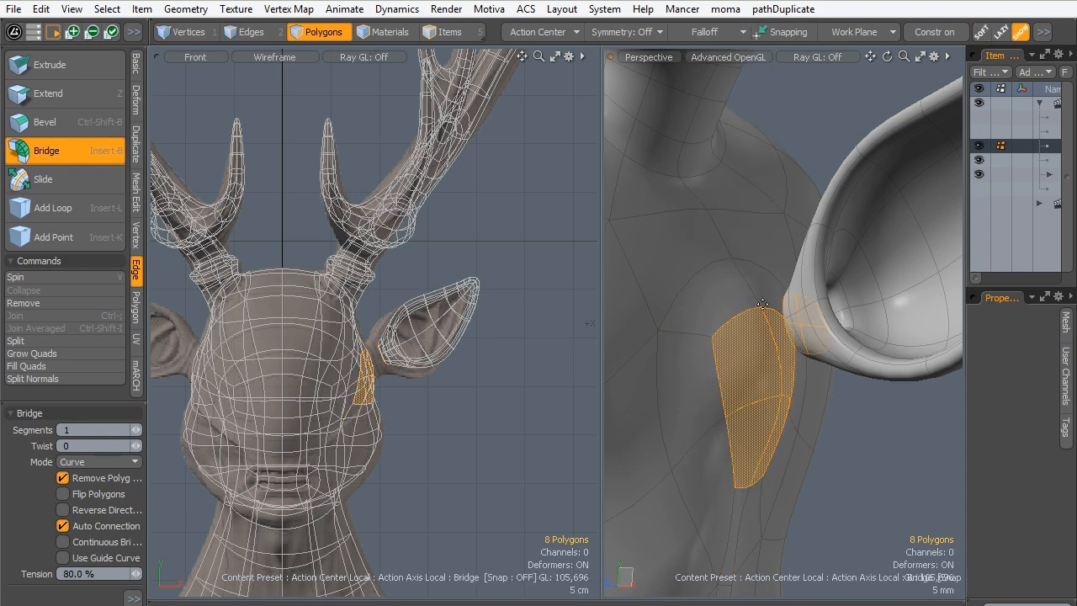
{"action": "left_click", "coordinate": [775, 363]}
{"action": "left_click_drag", "start_coordinate": [747, 313], "coordinate": [848, 419], "text": "alt"}
{"action": "key", "text": "space"}
- Switch the selection style to Lasso and select the ear's polygons, leaving out the bridged connection to the head
{"action": "left_click_drag", "start_coordinate": [809, 374], "coordinate": [865, 179], "text": "alt"}
{"action": "right_click_drag", "start_coordinate": [826, 159], "coordinate": [700, 397]}
{"action": "left_click", "coordinate": [742, 480]}
{"action": "key", "text": "alt+space"}
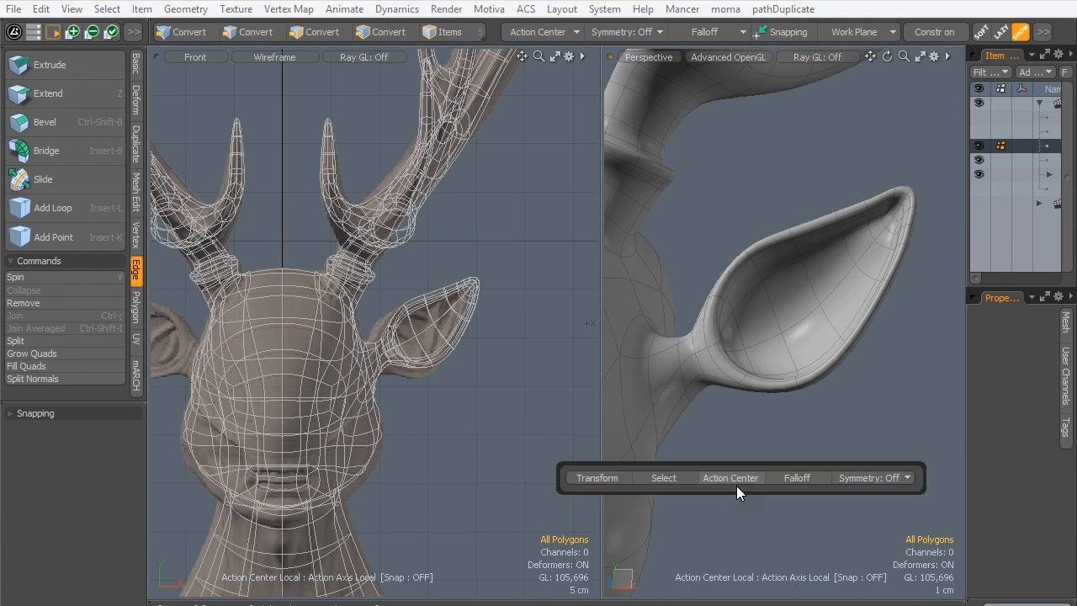
{"action": "left_click", "coordinate": [647, 478]}
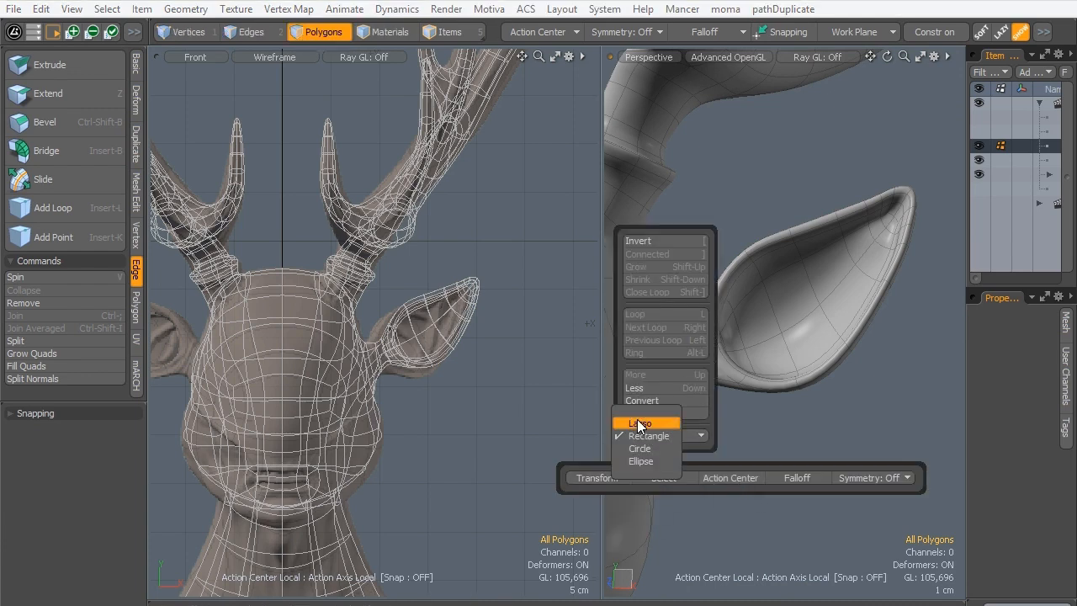
{"action": "left_click", "coordinate": [672, 0]}
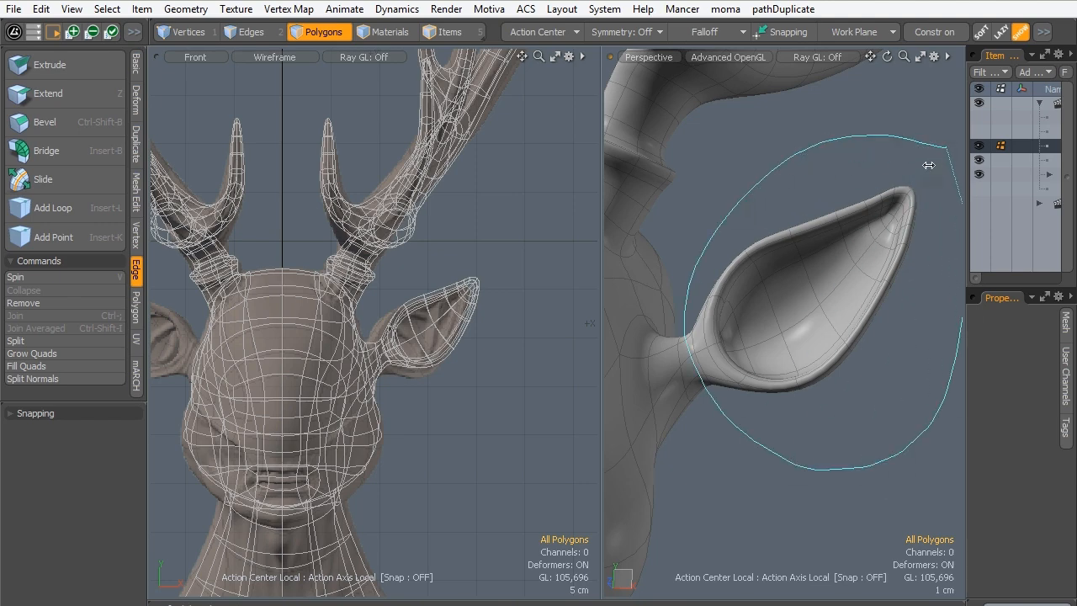
{"action": "middle_click_drag", "start_coordinate": [929, 165], "coordinate": [923, 170]}
{"action": "mouse_move", "coordinate": [796, 341]}
{"action": "left_mouse_down", "text": "alt"}
{"action": "mouse_move", "coordinate": [654, 425]}
{"action": "mouse_move", "coordinate": [654, 320]}
{"action": "mouse_move", "coordinate": [573, 329]}
{"action": "mouse_move", "coordinate": [697, 332]}
{"action": "mouse_move", "coordinate": [683, 364]}
{"action": "left_mouse_up", "text": "alt"}
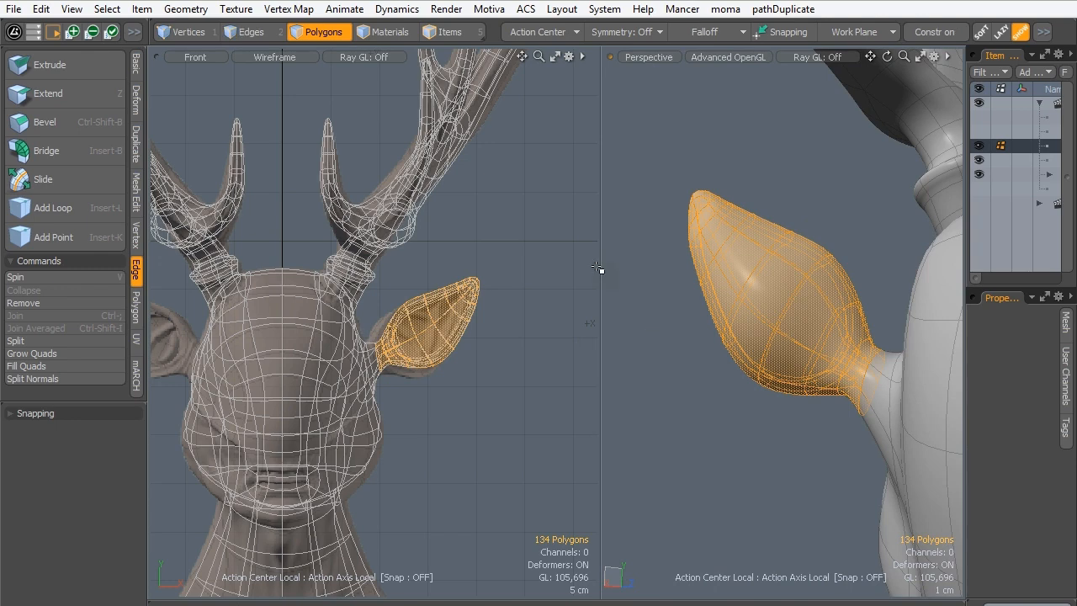
- Set the action center to Selection Border and move the ear -1.5 cm in X toward the head
{"action": "key", "text": "w"}
{"action": "left_click_drag", "start_coordinate": [744, 236], "coordinate": [678, 403], "text": "alt"}
{"action": "left_click", "coordinate": [529, 35]}
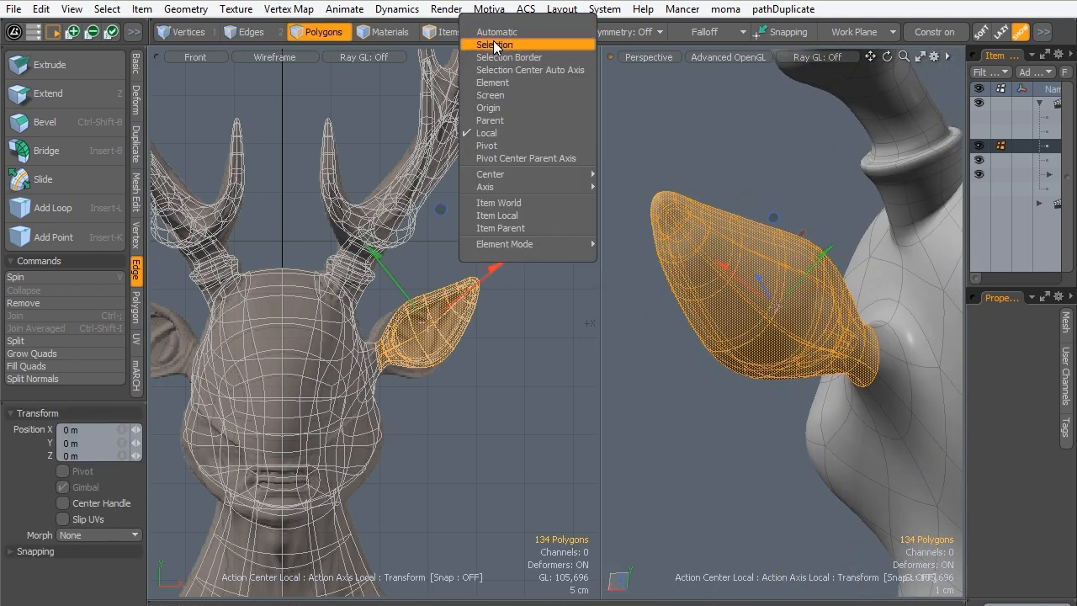
{"action": "left_click", "coordinate": [502, 57]}
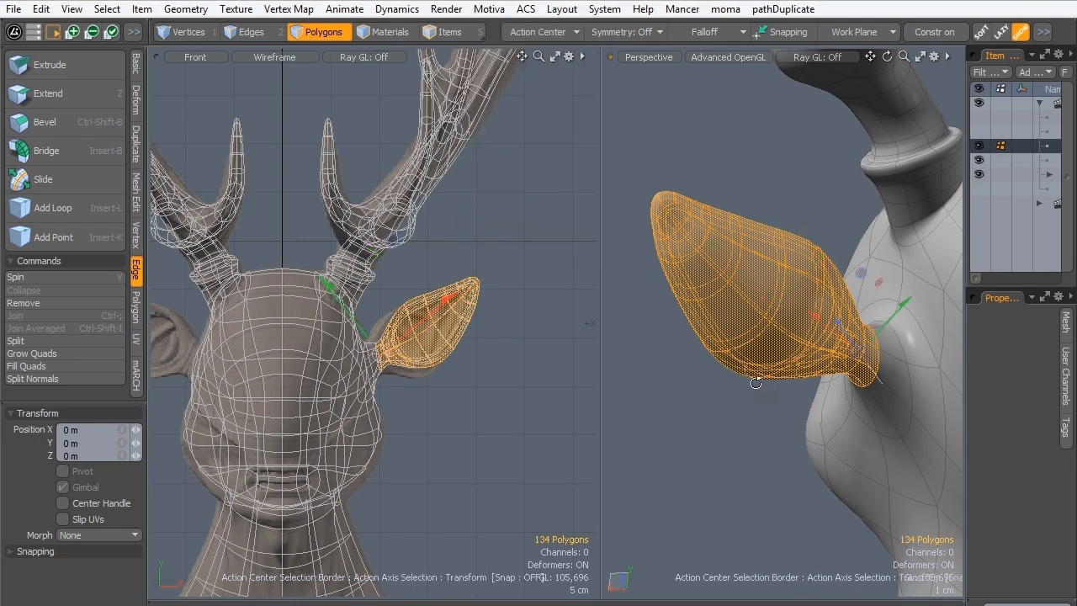
{"action": "left_click_drag", "start_coordinate": [755, 383], "coordinate": [810, 264], "text": "alt"}
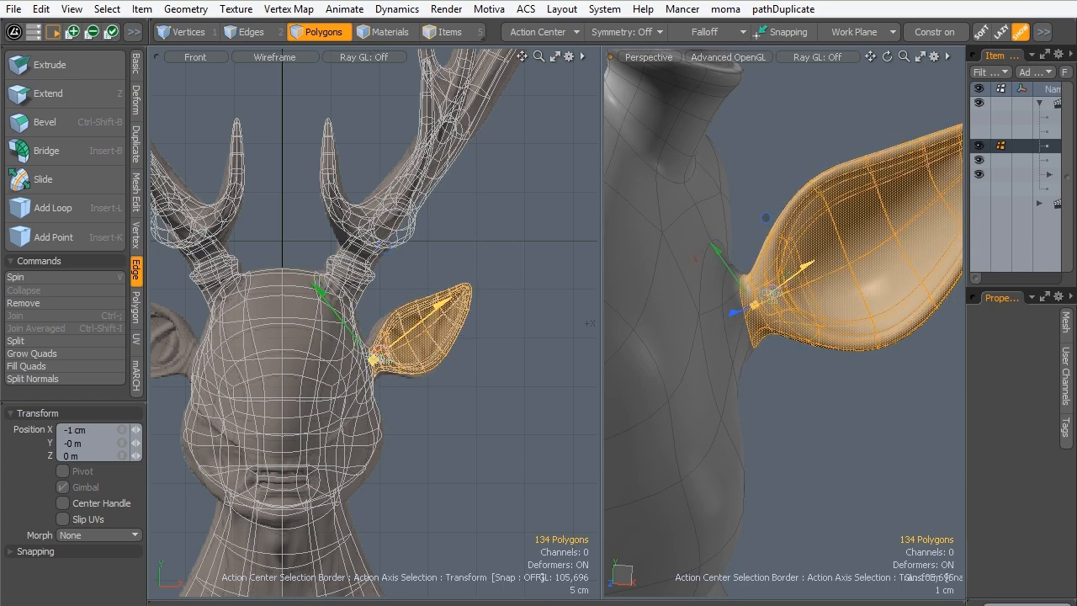
{"action": "left_click_drag", "start_coordinate": [749, 334], "coordinate": [626, 327], "text": "alt"}
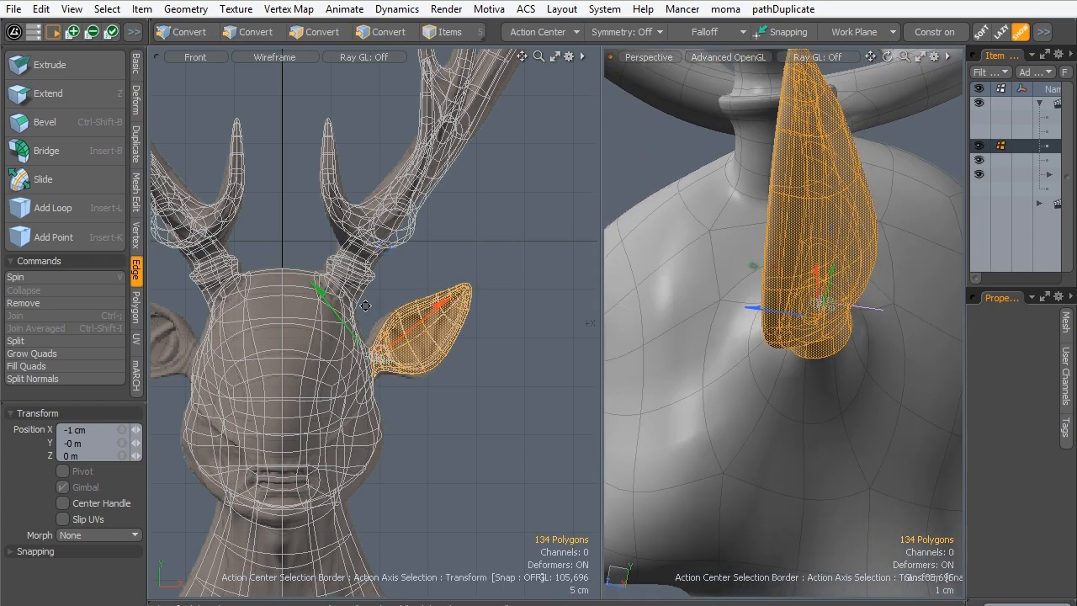
{"action": "left_click_drag", "start_coordinate": [440, 306], "coordinate": [436, 308]}
{"action": "left_click_drag", "start_coordinate": [391, 335], "coordinate": [472, 333], "text": "ctrl+alt"}
- Rotate the ear backward around its base in the Right view to follow the sculpt's ear
{"action": "key", "text": "ctrl+space"}
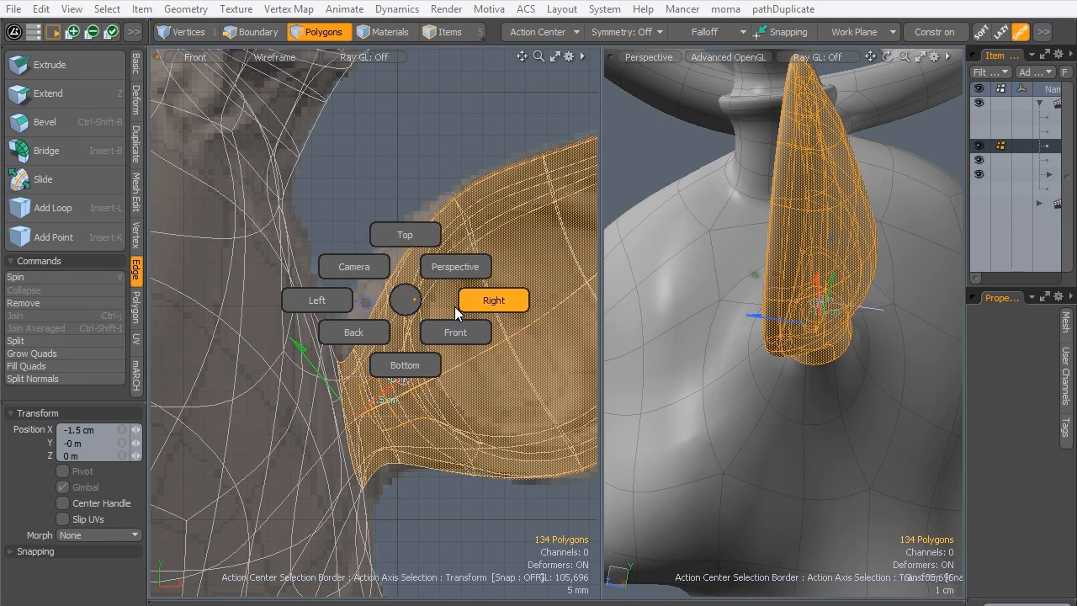
{"action": "left_click", "coordinate": [470, 333]}
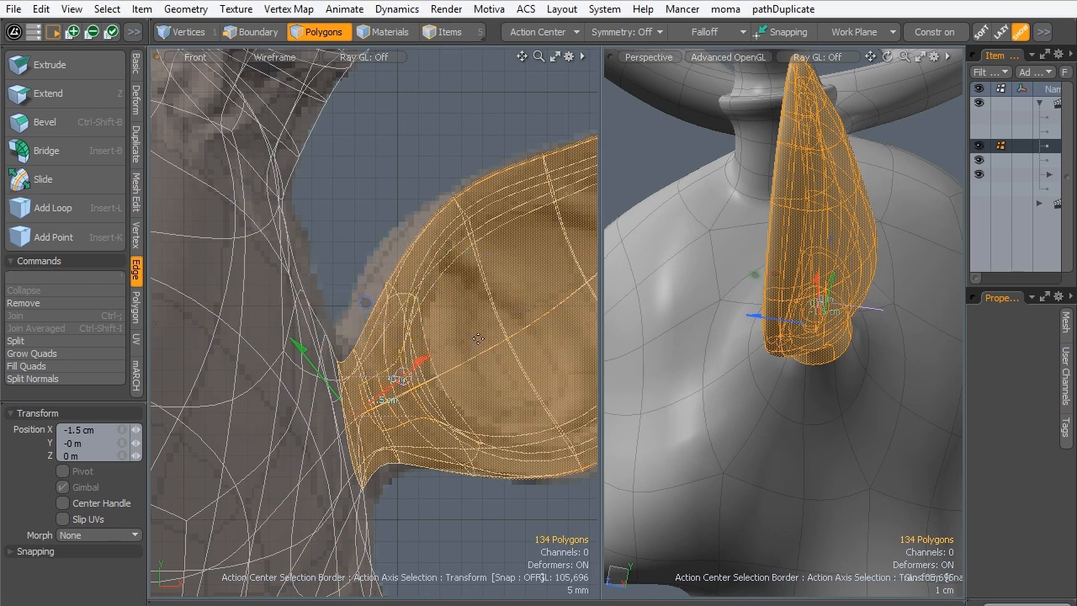
{"action": "key", "text": "ctrl+space"}
{"action": "left_click", "coordinate": [561, 339]}
{"action": "left_click_drag", "start_coordinate": [356, 325], "coordinate": [333, 293], "text": "ctrl+alt"}
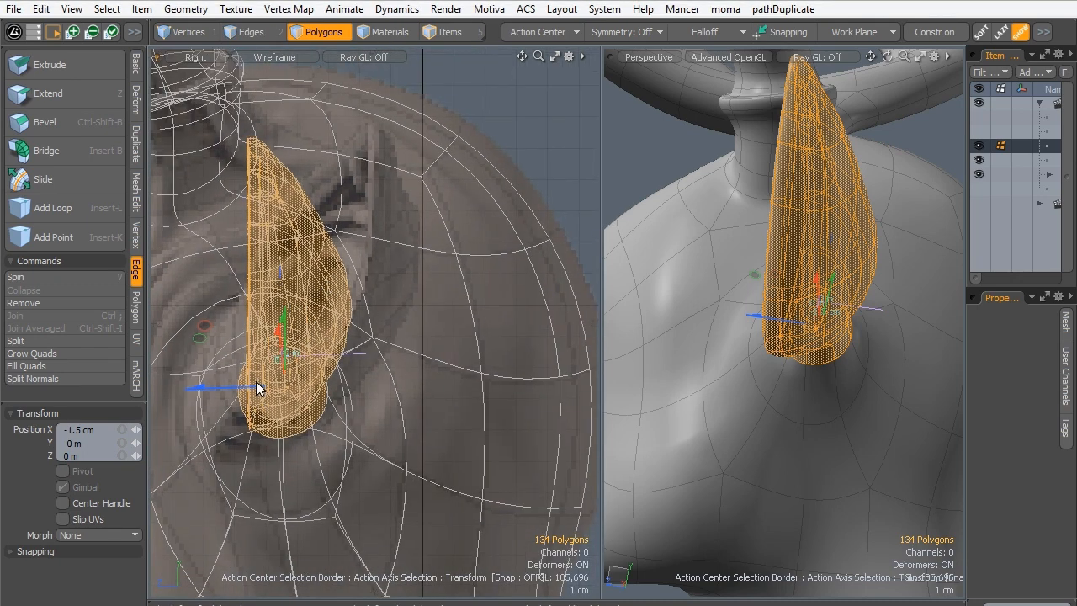
{"action": "key", "text": "e"}
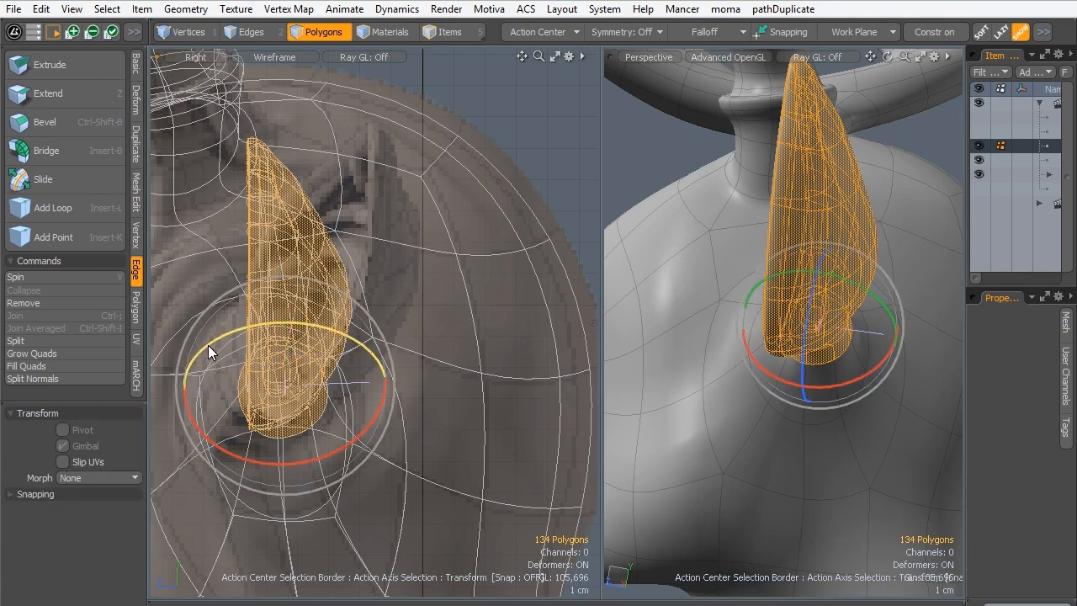
{"action": "left_click_drag", "start_coordinate": [208, 345], "coordinate": [256, 323]}
{"action": "key", "text": "space"}
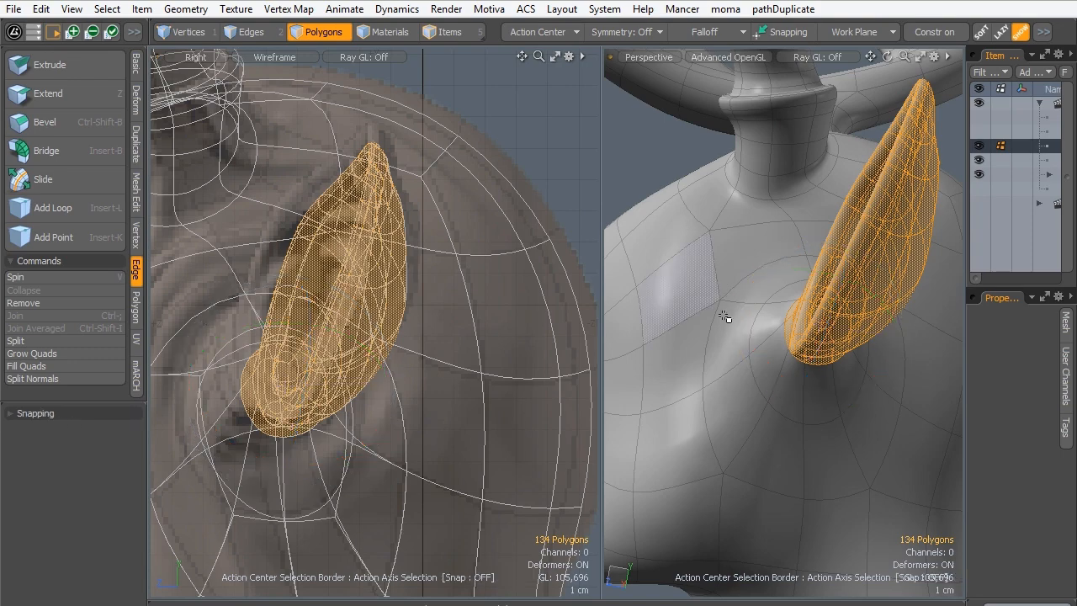
- Clear the ear selection by changing to vertex mode and examine the joined ear, head and full body from several angles
{"action": "left_click_drag", "start_coordinate": [697, 334], "coordinate": [826, 346], "text": "alt"}
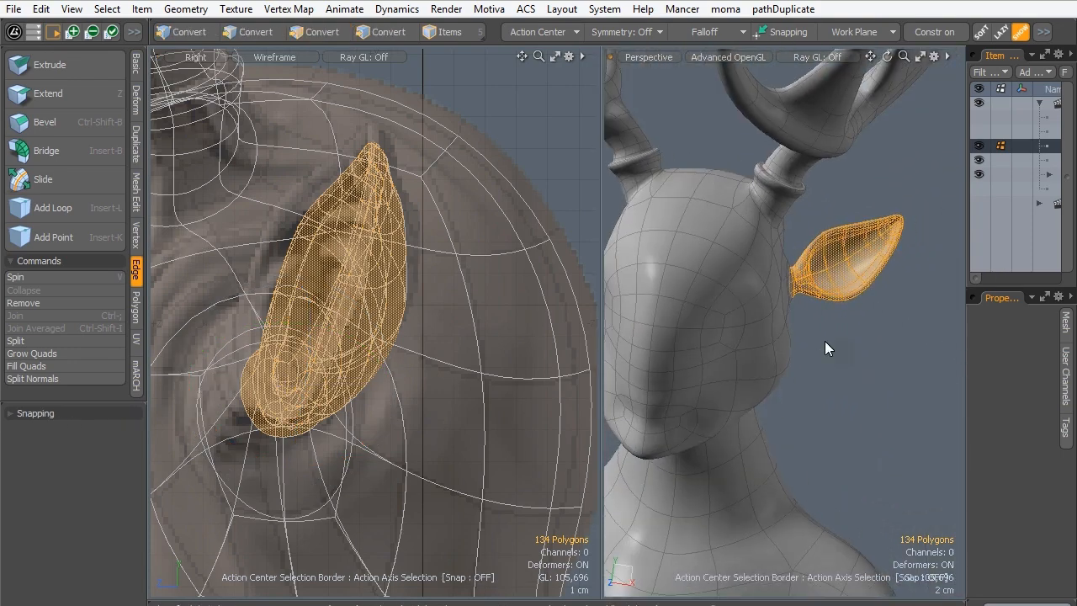
{"action": "key", "text": "1"}
{"action": "left_click_drag", "start_coordinate": [841, 240], "coordinate": [799, 294], "text": "ctrl+alt"}
{"action": "left_click_drag", "start_coordinate": [799, 294], "coordinate": [681, 286], "text": "ctrl+alt"}
{"action": "left_click_drag", "start_coordinate": [681, 286], "coordinate": [723, 275], "text": "alt"}
{"action": "left_click_drag", "start_coordinate": [723, 276], "coordinate": [755, 309], "text": "alt"}
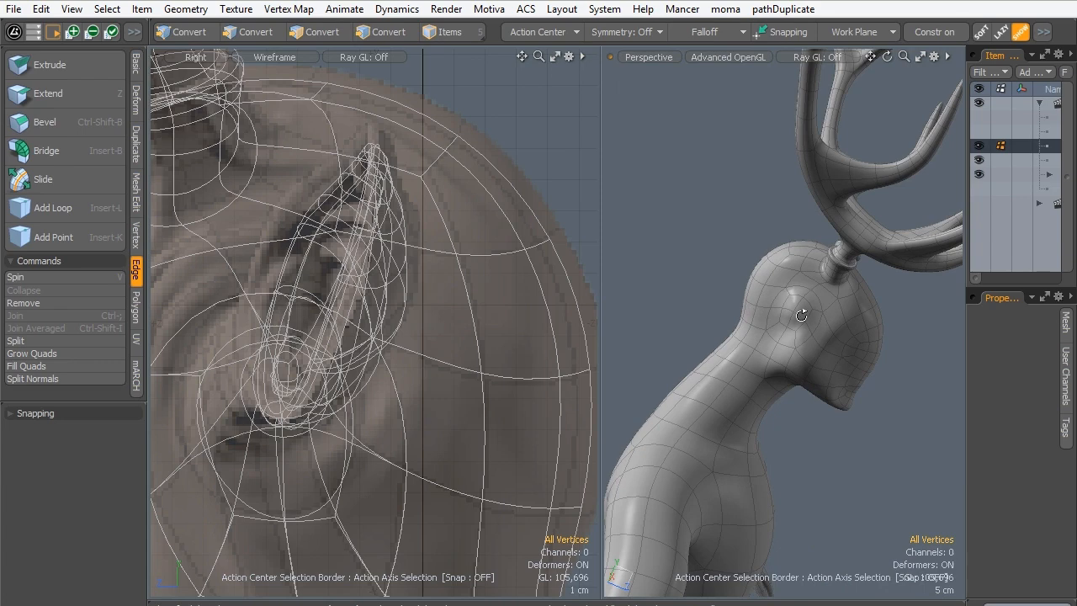
{"action": "left_click_drag", "start_coordinate": [844, 333], "coordinate": [731, 312], "text": "alt"}
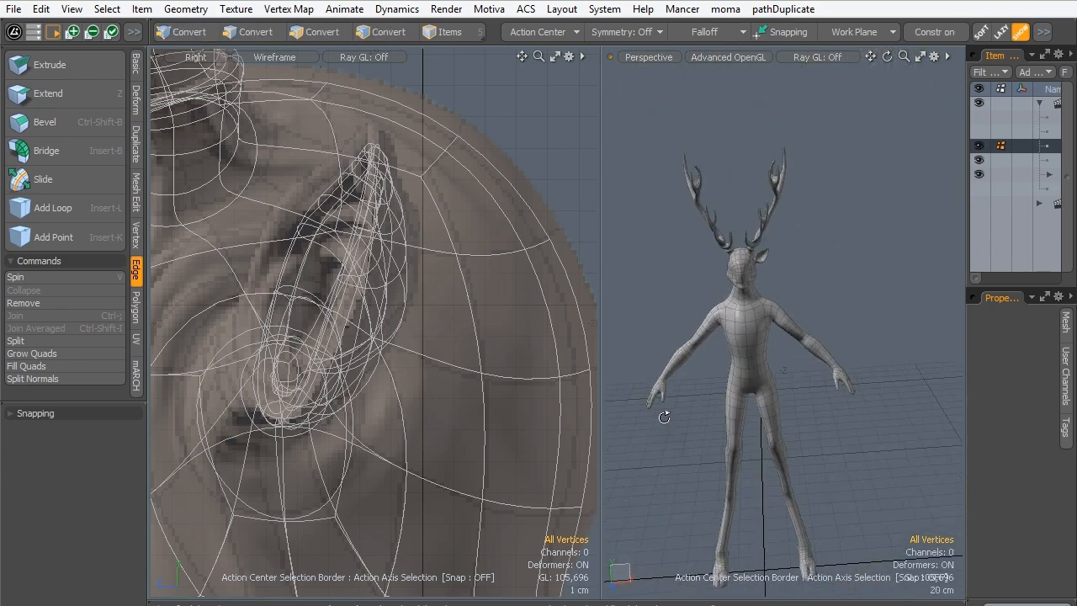
{"action": "left_click_drag", "start_coordinate": [732, 350], "coordinate": [767, 399], "text": "alt"}
{"action": "left_click_drag", "start_coordinate": [767, 269], "coordinate": [812, 353], "text": "ctrl+alt"}
{"action": "left_click_drag", "start_coordinate": [757, 228], "coordinate": [804, 219], "text": "ctrl+alt"}
{"action": "left_click_drag", "start_coordinate": [803, 219], "coordinate": [798, 284], "text": "alt+shift"}
{"action": "left_click_drag", "start_coordinate": [797, 284], "coordinate": [717, 323], "text": "ctrl+alt"}
{"action": "left_click_drag", "start_coordinate": [717, 324], "coordinate": [728, 362], "text": "alt+shift"}
{"action": "left_click_drag", "start_coordinate": [728, 361], "coordinate": [877, 415], "text": "alt+shift"}
{"action": "left_click_drag", "start_coordinate": [739, 385], "coordinate": [727, 409], "text": "alt"}
{"action": "left_click_drag", "start_coordinate": [749, 273], "coordinate": [860, 363], "text": "alt+shift"}
{"action": "left_click_drag", "start_coordinate": [791, 311], "coordinate": [829, 345], "text": "alt+shift"}
{"action": "left_click_drag", "start_coordinate": [807, 349], "coordinate": [810, 240], "text": "alt"}
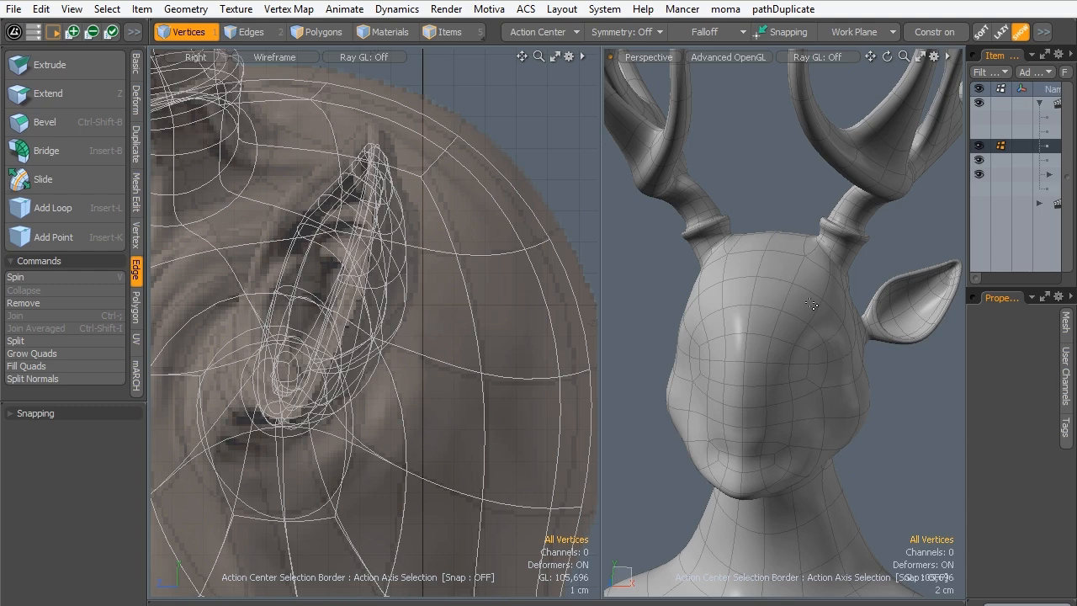
{"action": "left_click_drag", "start_coordinate": [790, 251], "coordinate": [721, 284], "text": "ctrl+alt"}
- Switch the selection style to Rectangle and, in the Front view, select the vertices of the body half without the ear
{"action": "key", "text": "alt+space"}
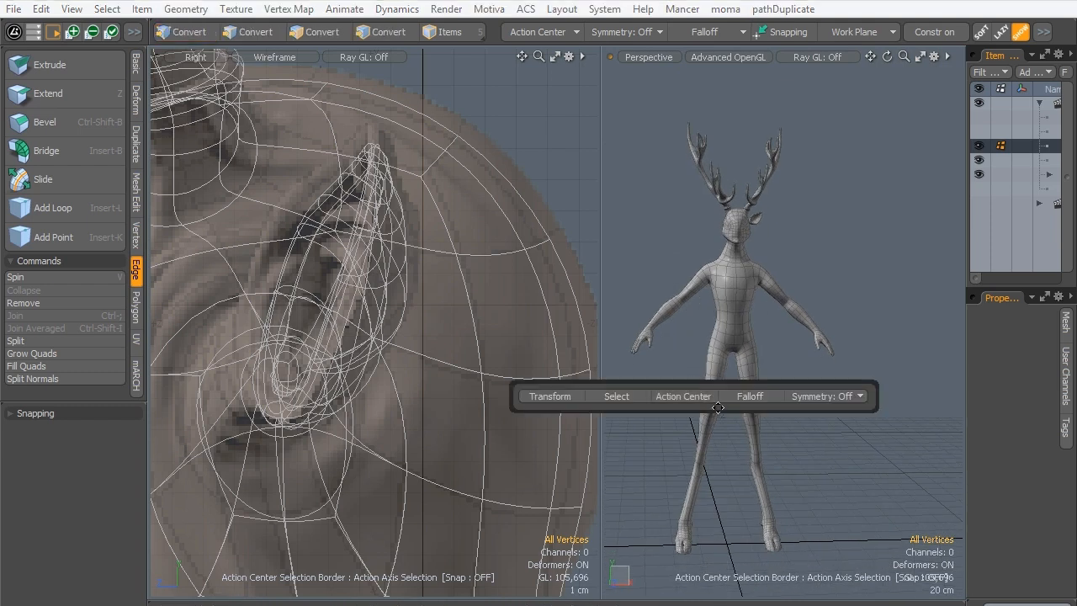
{"action": "left_click", "coordinate": [618, 396]}
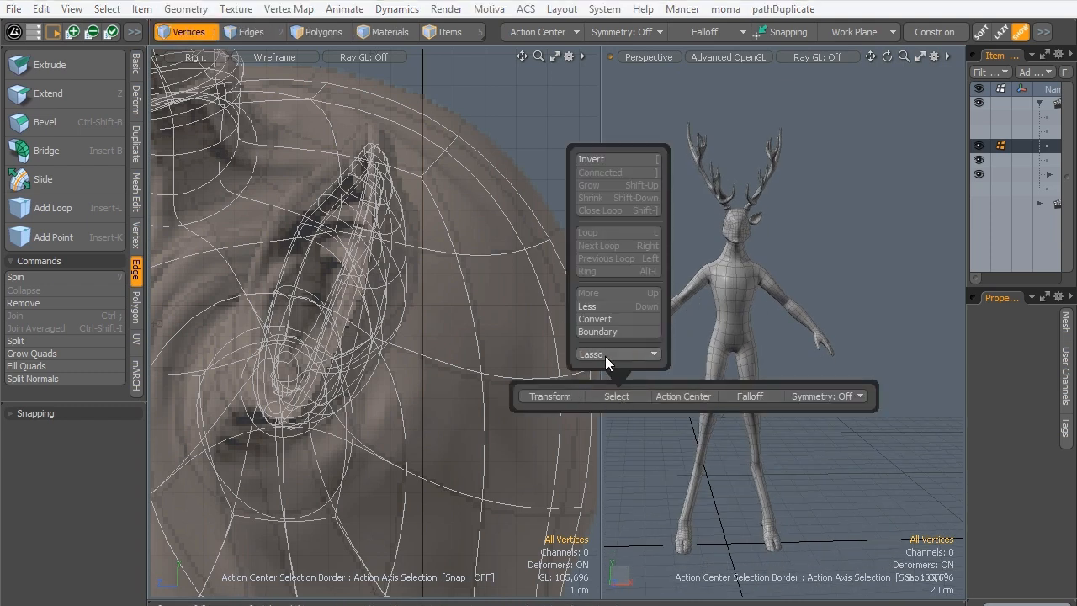
{"action": "left_click", "coordinate": [604, 356]}
{"action": "left_click", "coordinate": [606, 367]}
{"action": "left_click", "coordinate": [846, 204]}
{"action": "key", "text": "ctrl+space"}
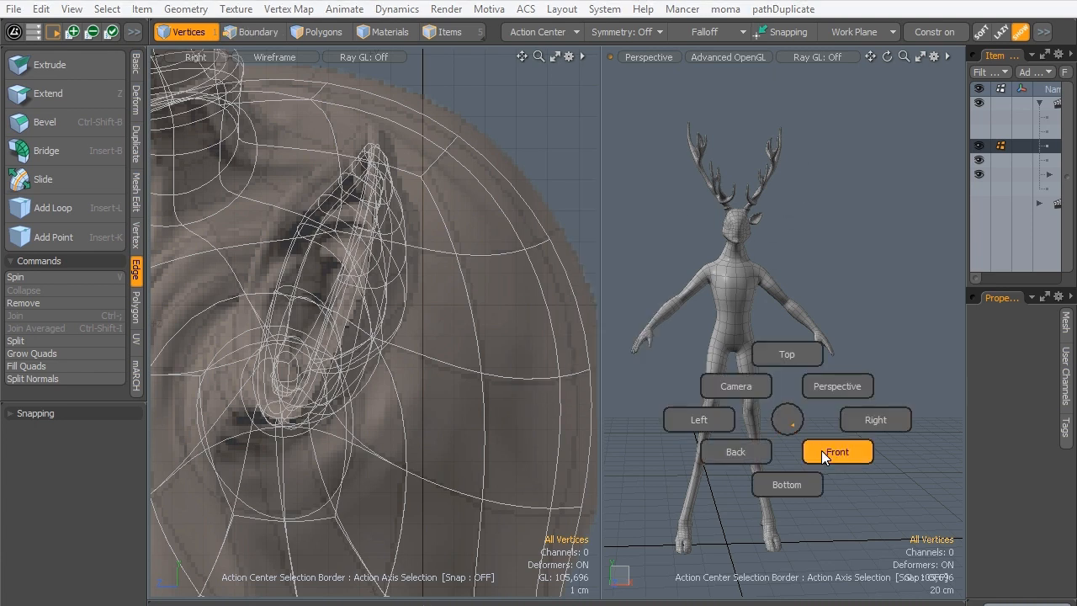
{"action": "left_click", "coordinate": [833, 459]}
{"action": "scroll", "coordinate": [791, 242], "scroll_direction": "down", "scroll_amount": 4}
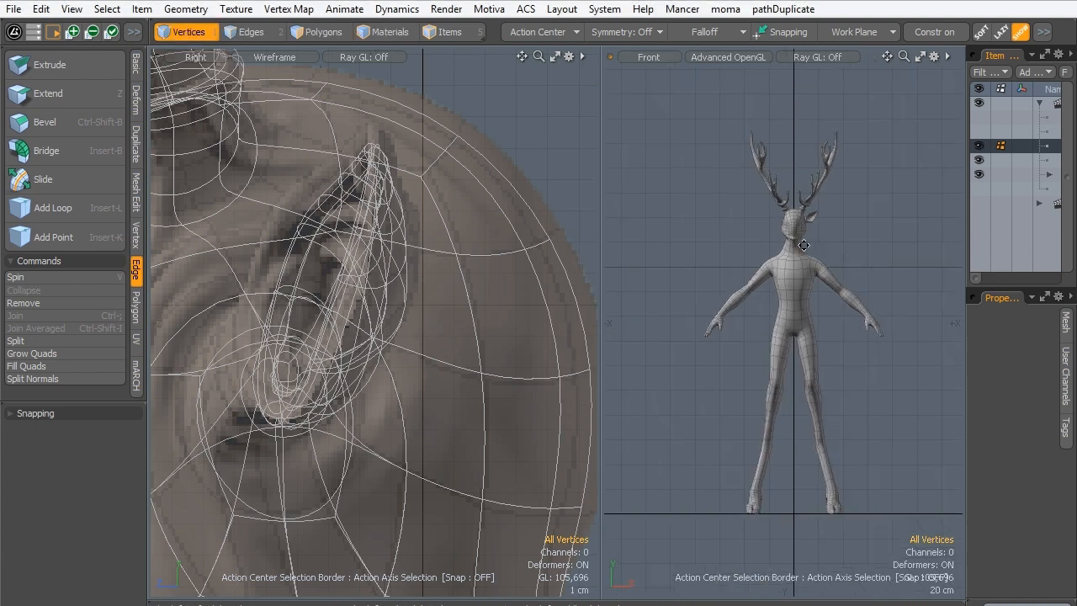
{"action": "left_click_drag", "start_coordinate": [671, 82], "coordinate": [796, 551]}
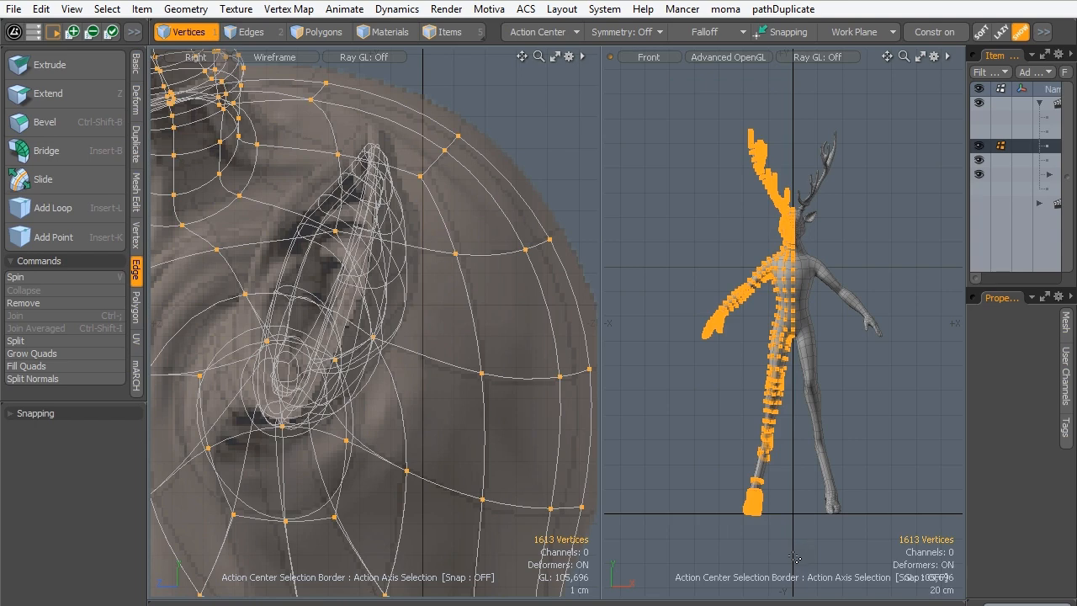
- Switch to polygon mode, select all polygons of the body half without the ear in the Front view, and delete them
{"action": "left_click", "coordinate": [324, 32]}
{"action": "left_click_drag", "start_coordinate": [638, 106], "coordinate": [795, 565]}
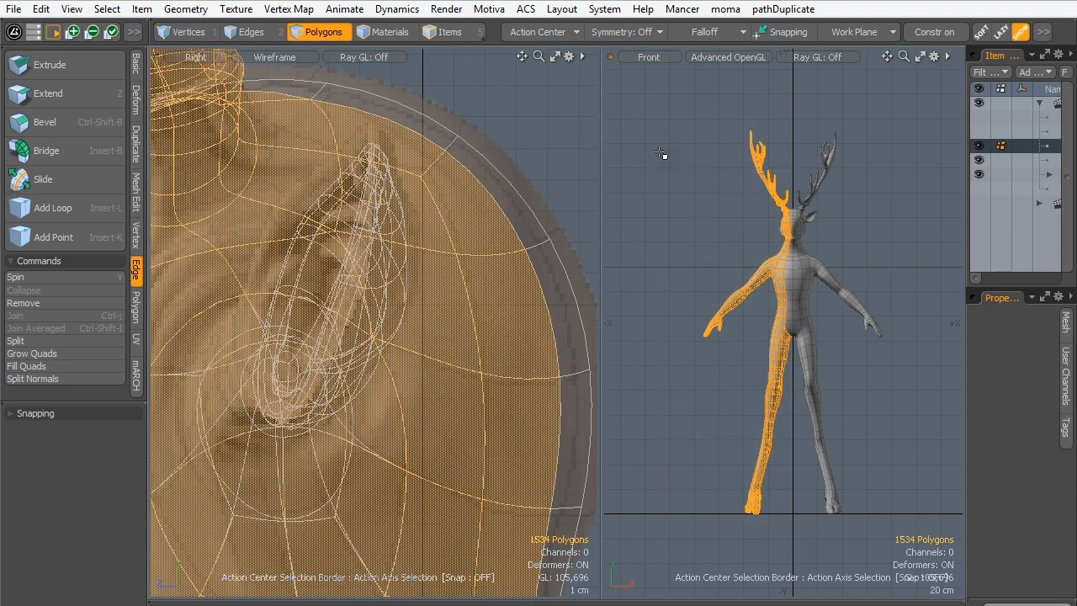
{"action": "left_click_drag", "start_coordinate": [654, 96], "coordinate": [793, 577]}
{"action": "left_click_drag", "start_coordinate": [686, 110], "coordinate": [795, 572]}
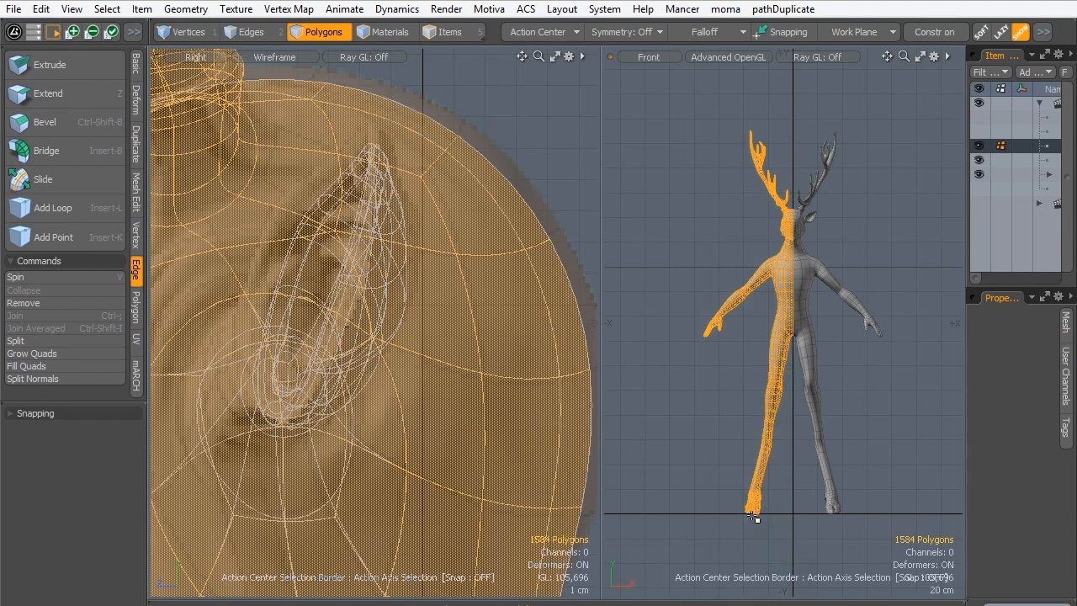
{"action": "key", "text": "Delete"}
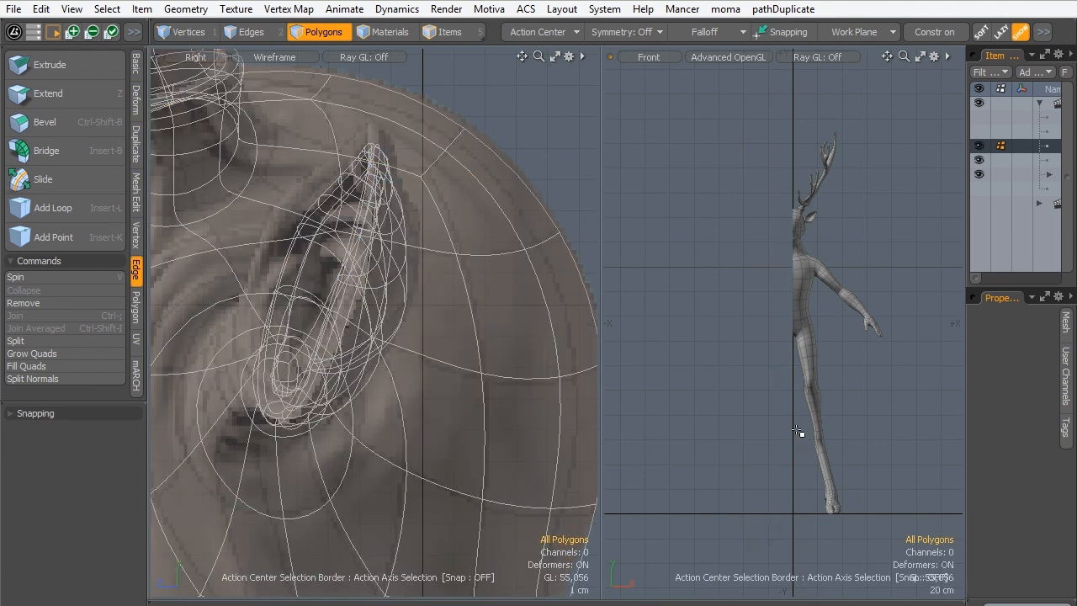
- Examine the remaining half's antler, head and arm in the Front view, and inspect the hand's topology in the Perspective view
{"action": "scroll", "coordinate": [772, 249], "scroll_direction": "up", "scroll_amount": 6}
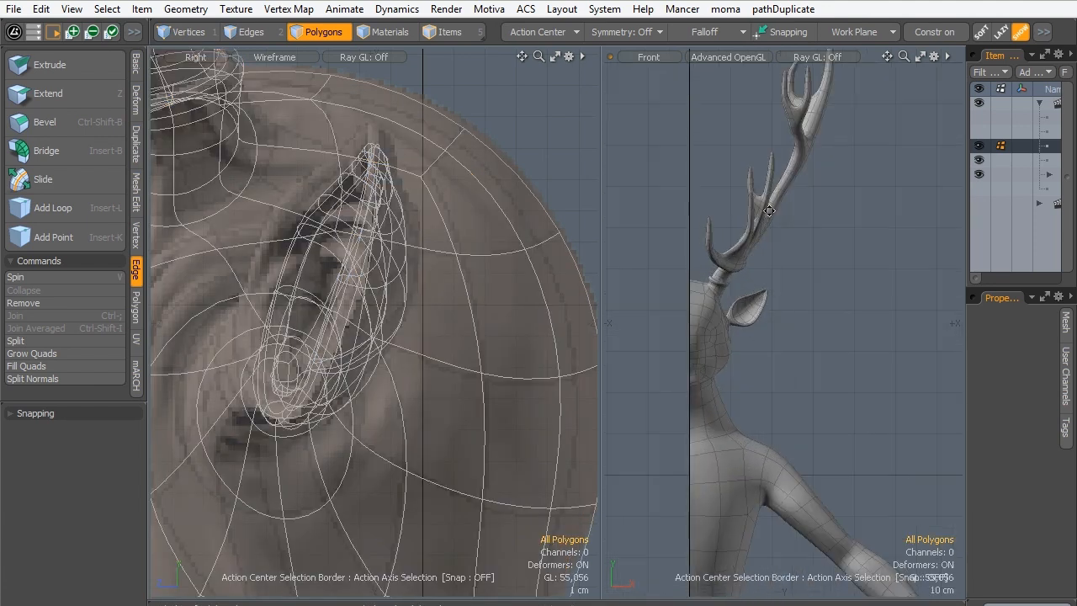
{"action": "left_click_drag", "start_coordinate": [761, 220], "coordinate": [752, 250], "text": "alt"}
{"action": "left_click_drag", "start_coordinate": [806, 449], "coordinate": [788, 345], "text": "alt"}
{"action": "left_click_drag", "start_coordinate": [787, 345], "coordinate": [870, 346], "text": "ctrl+alt"}
{"action": "left_click_drag", "start_coordinate": [870, 347], "coordinate": [908, 380], "text": "ctrl+alt"}
{"action": "left_click_drag", "start_coordinate": [908, 379], "coordinate": [683, 408], "text": "alt"}
{"action": "key", "text": "ctrl+space"}
{"action": "left_click", "coordinate": [895, 371]}
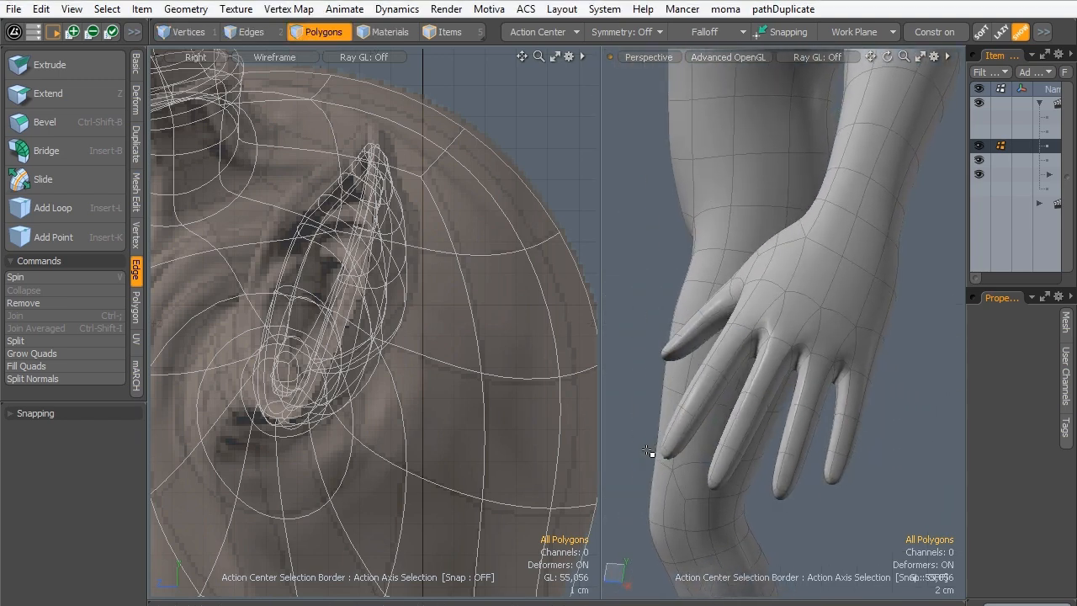
{"action": "left_click_drag", "start_coordinate": [649, 446], "coordinate": [713, 375], "text": "alt"}
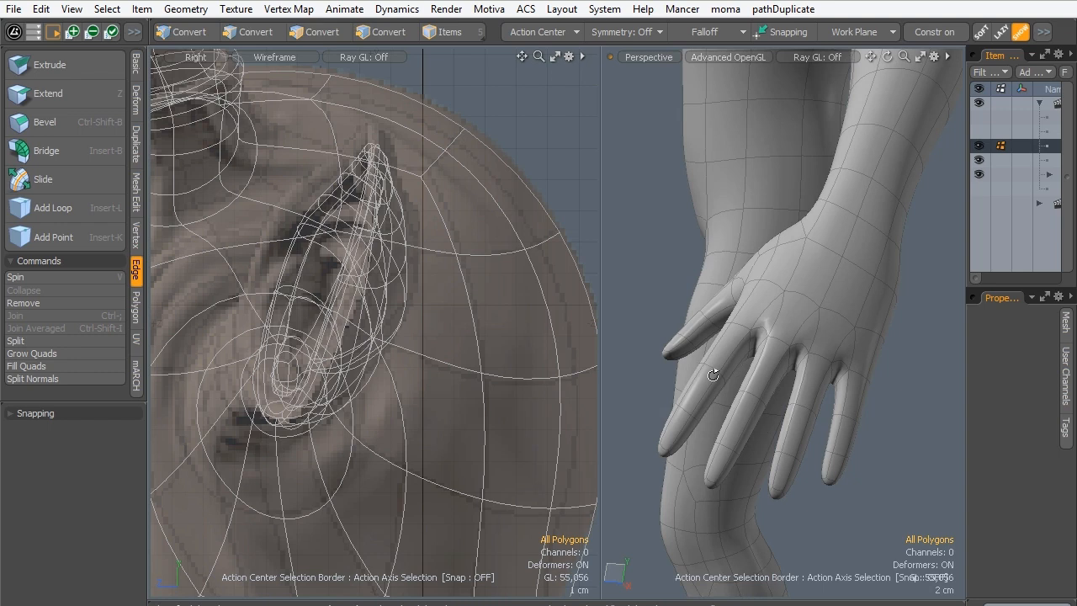